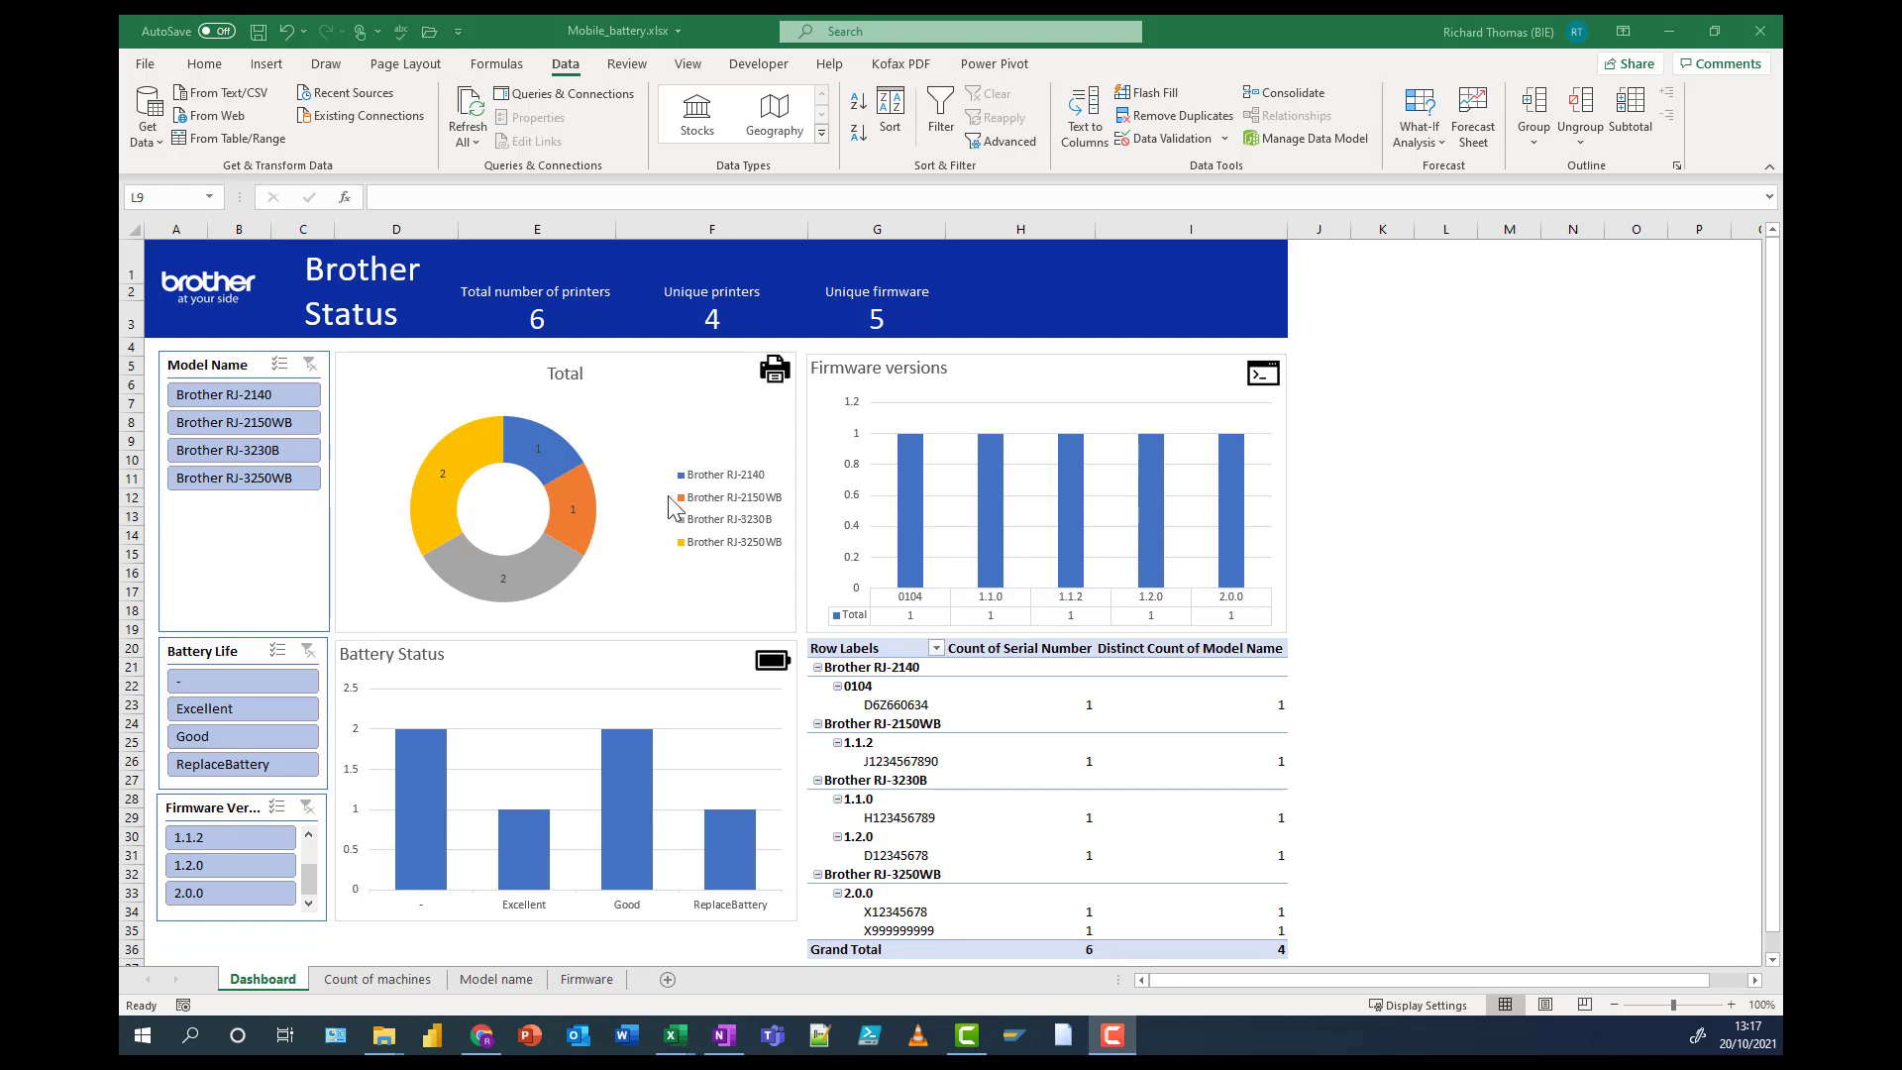
- Filter the finished dashboard by individual printer models, including Brother RJ-3230B, and reselect the full range from RJ-2140 to RJ-3250WB
click(234, 396)
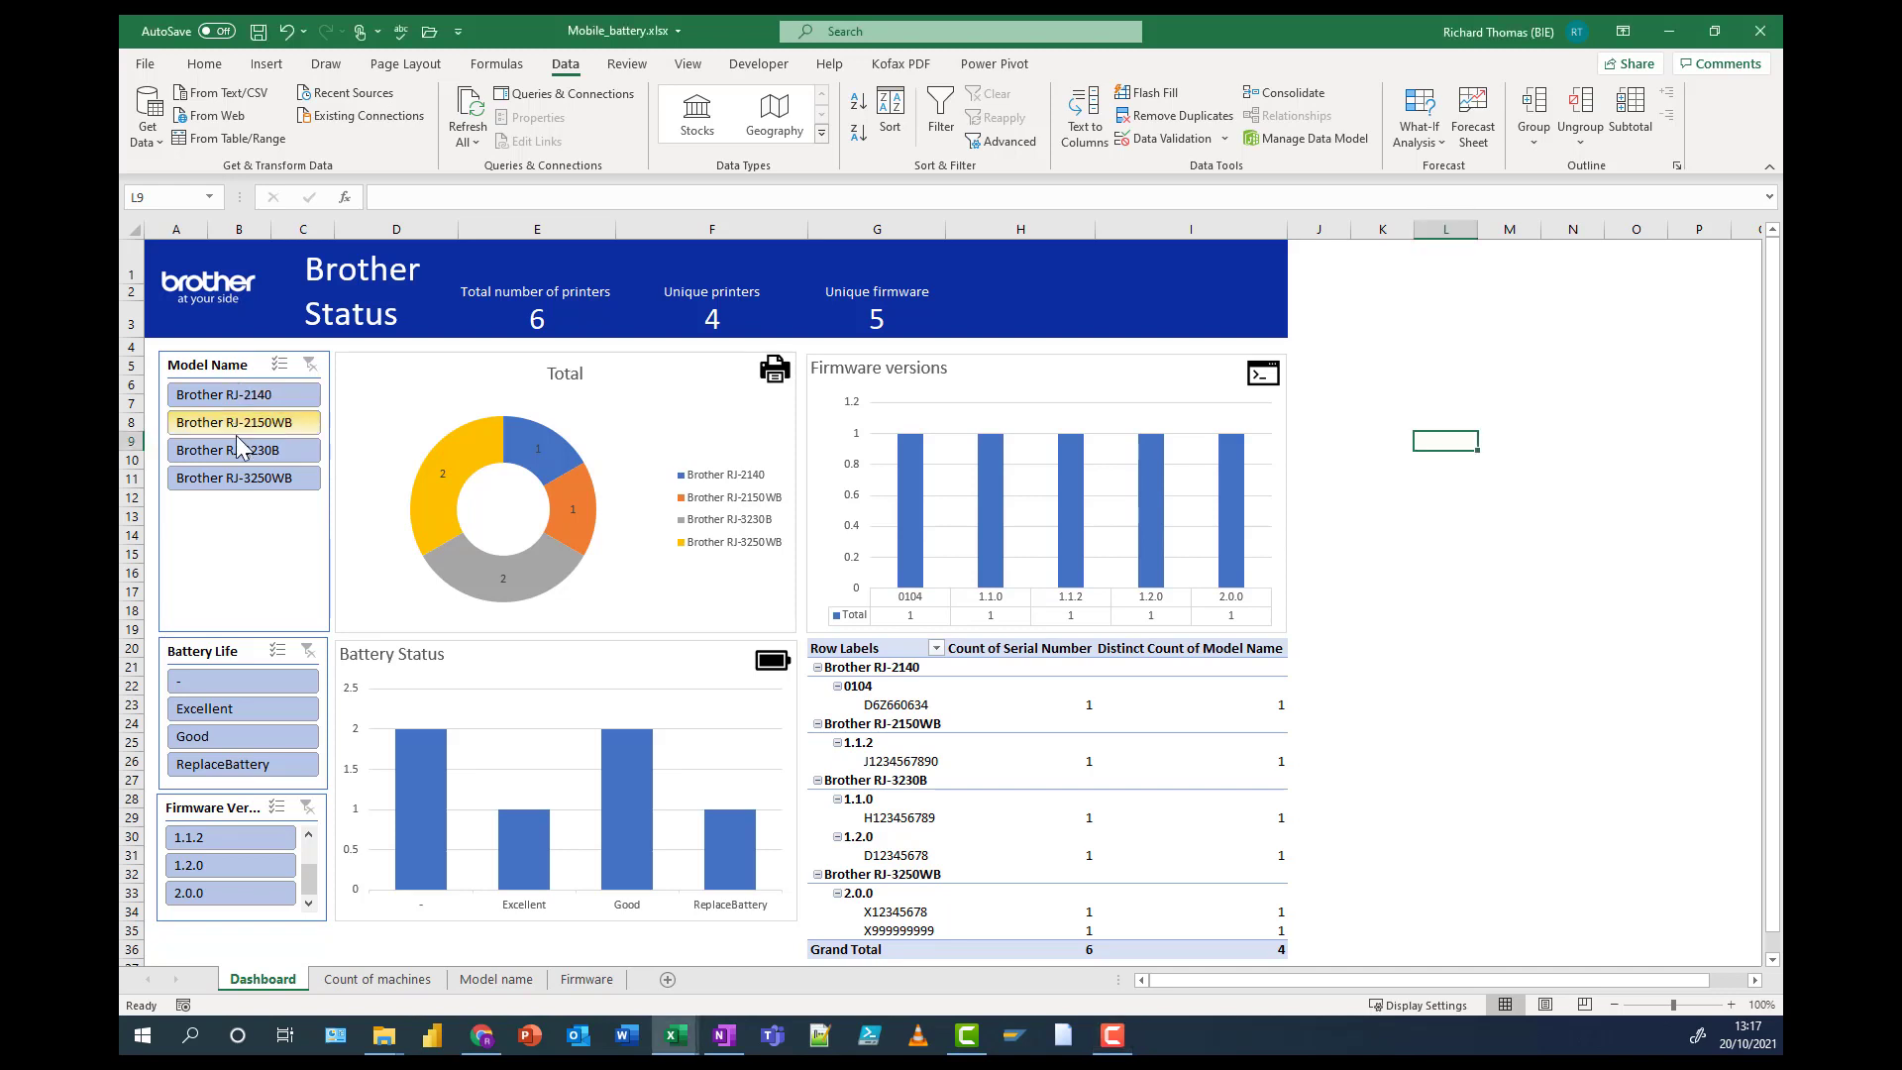
click(246, 475)
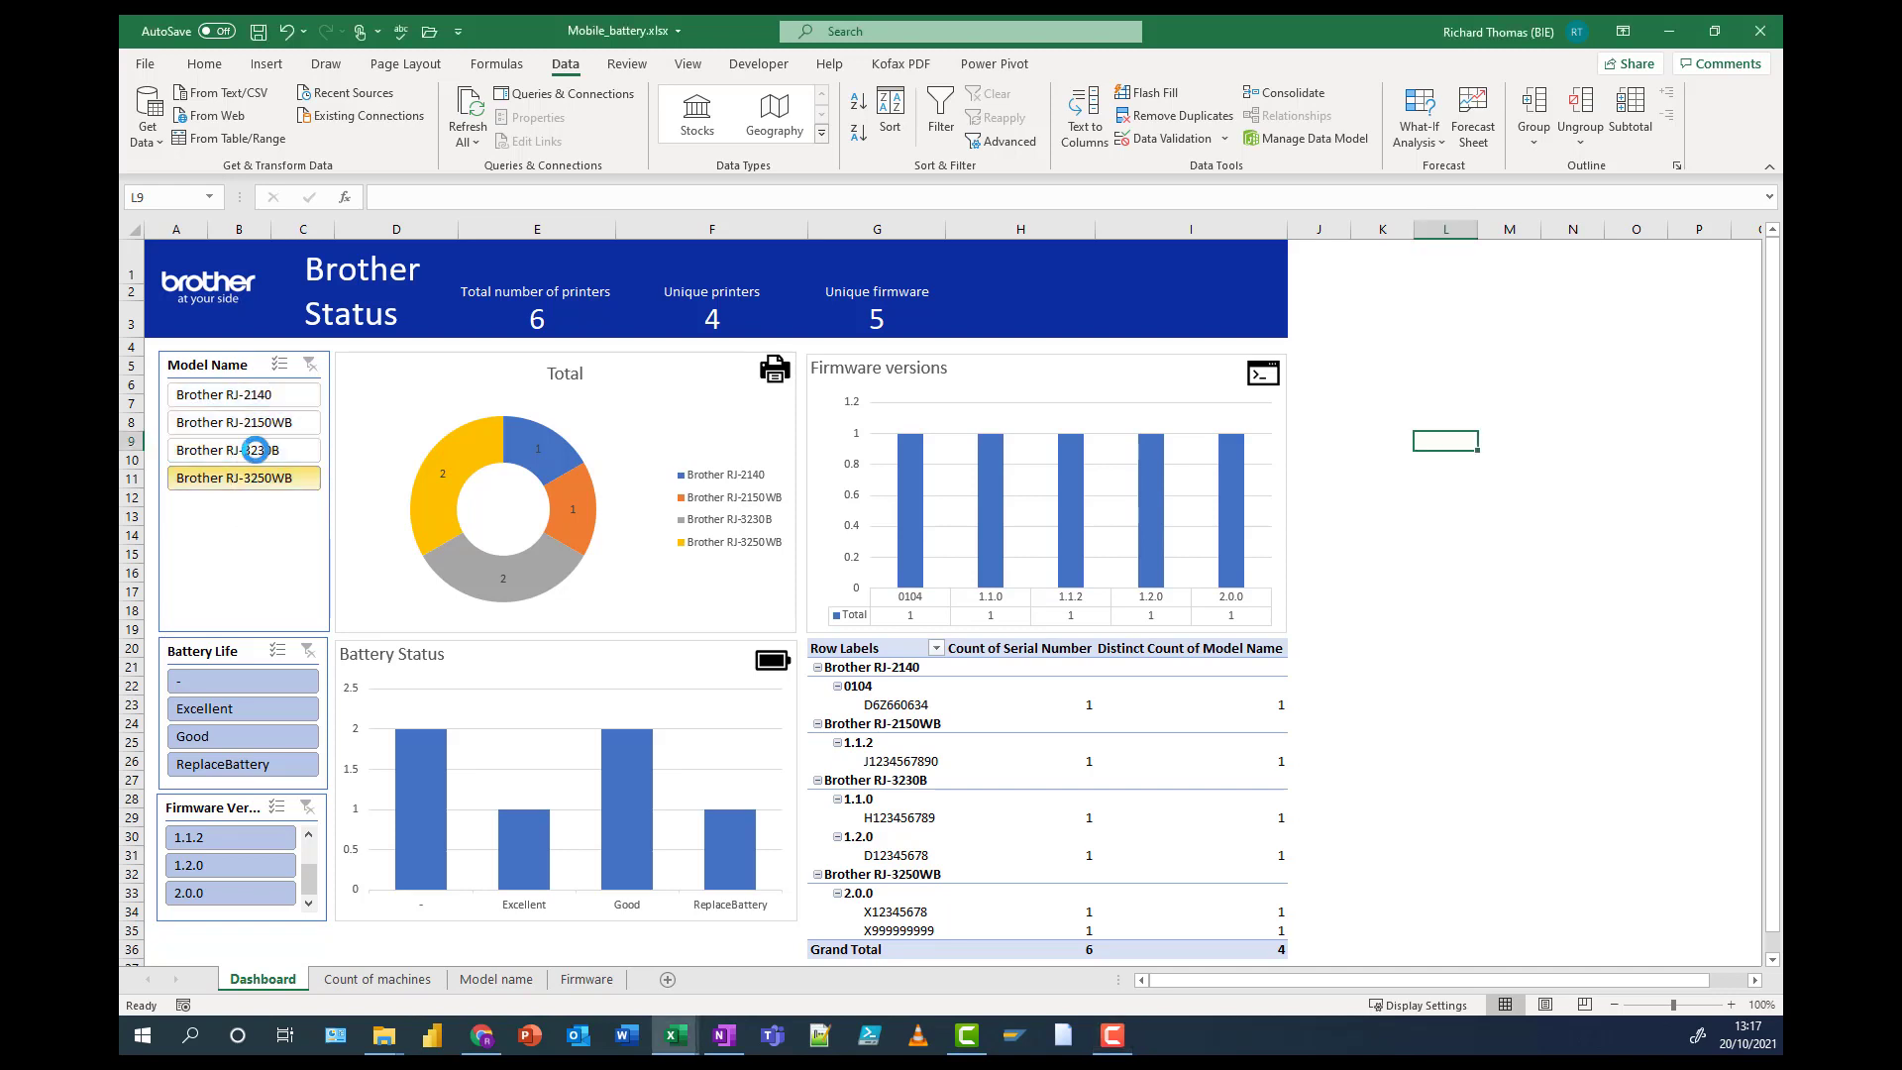
click(254, 448)
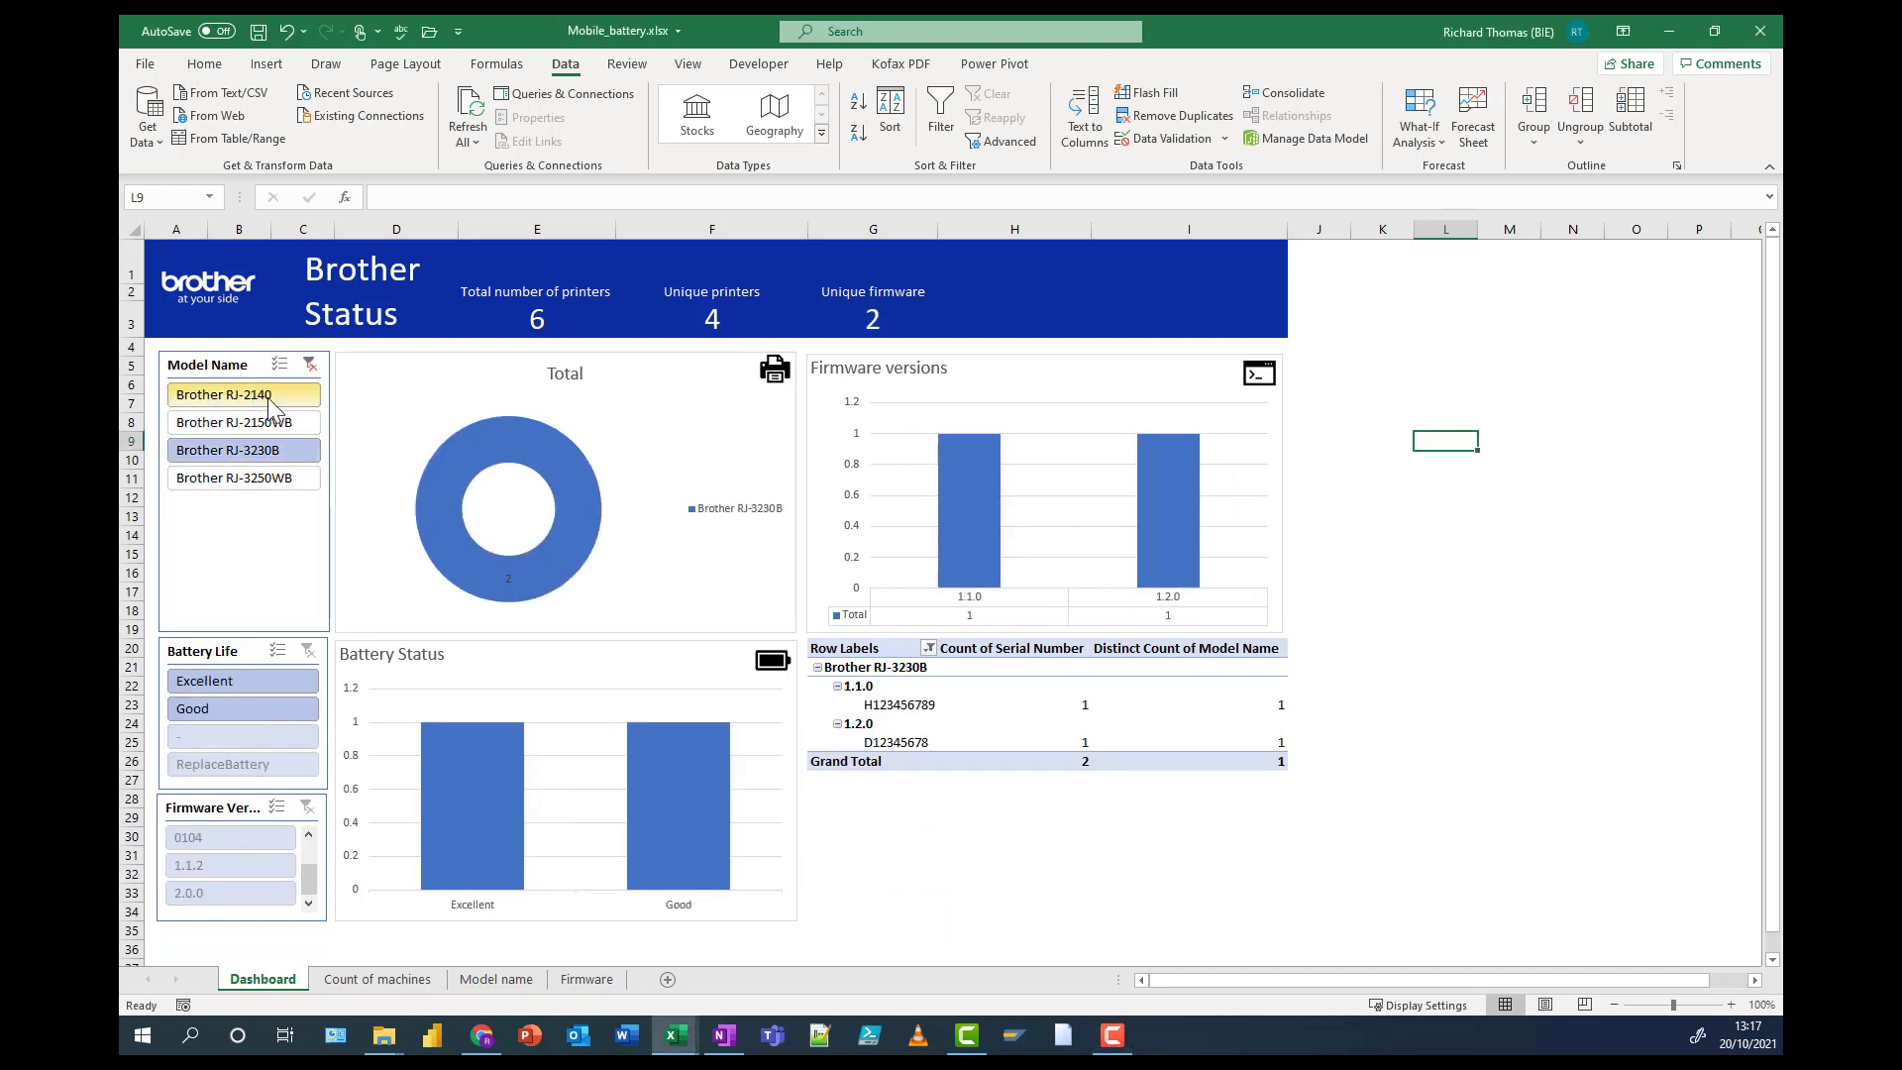
drag(266, 395, 269, 476)
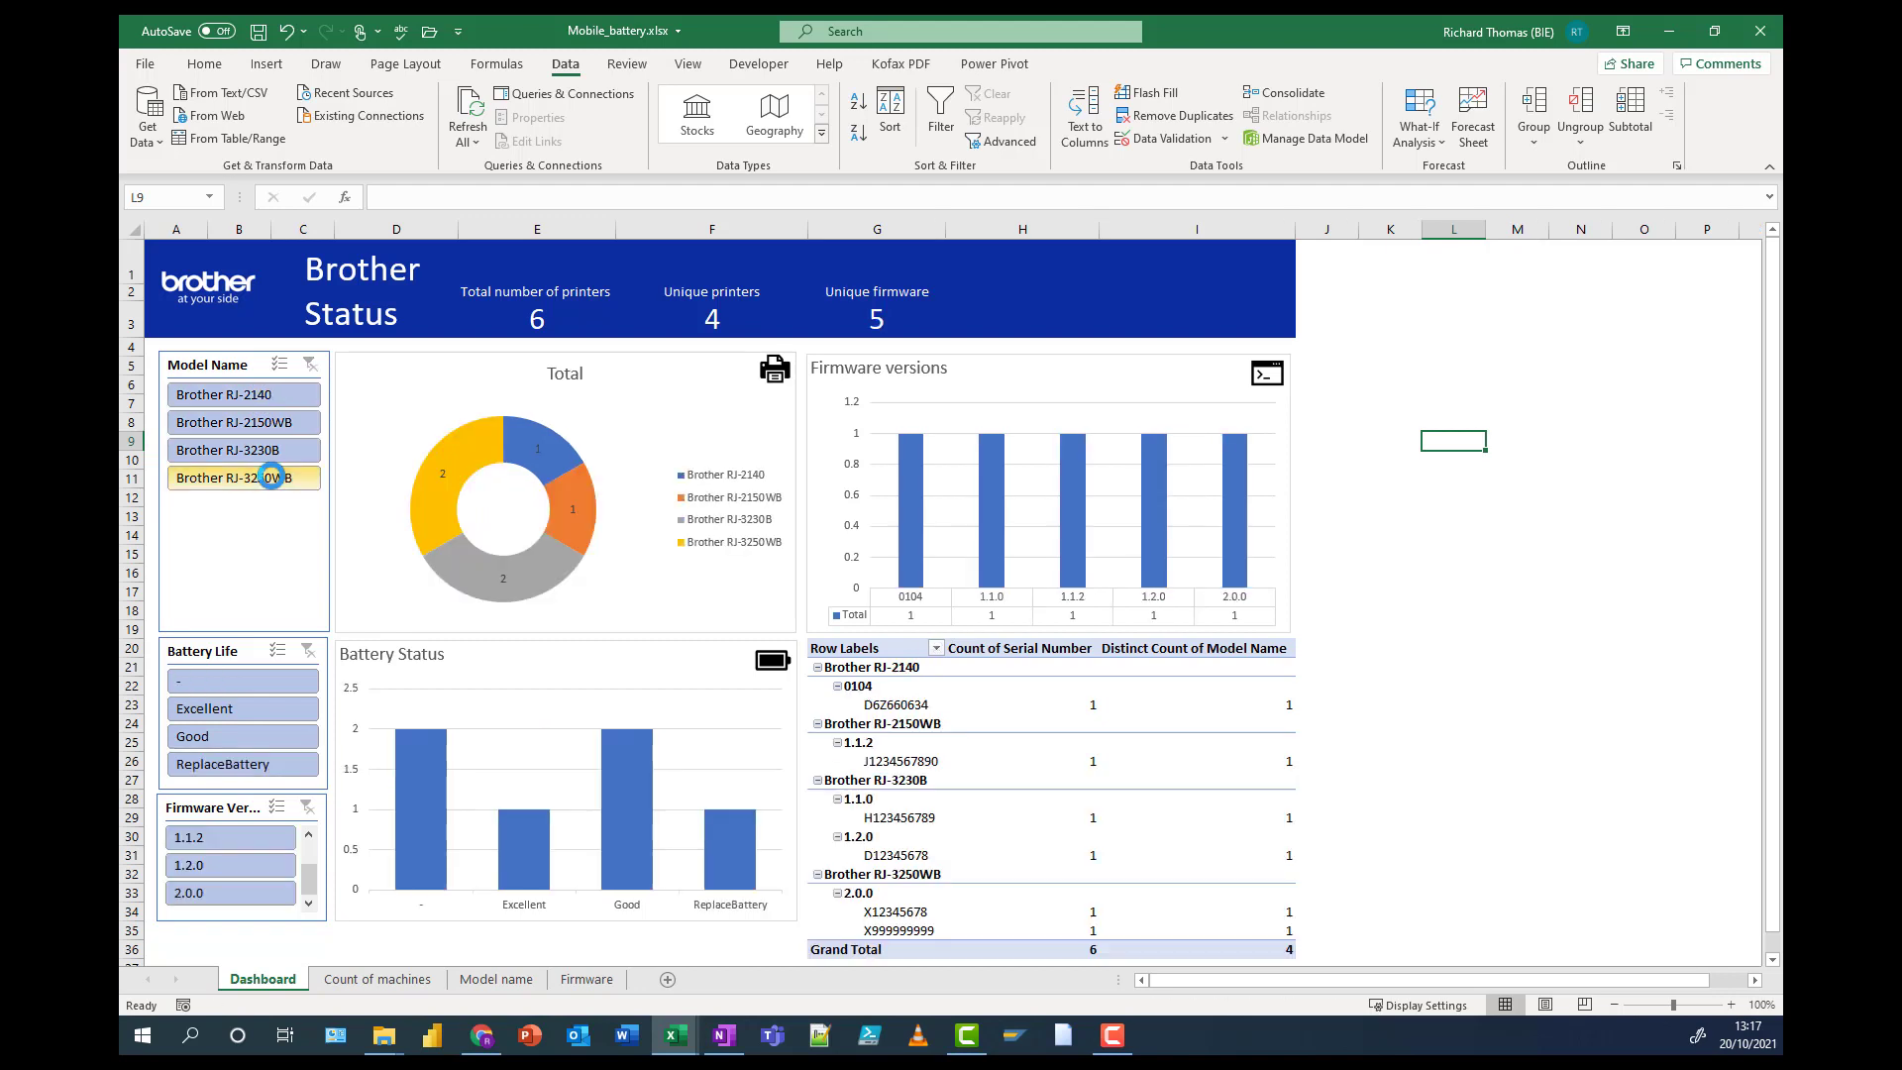
- Filter the dashboard by battery life Excellent and by ReplaceBattery, and clear the battery life filter
click(248, 706)
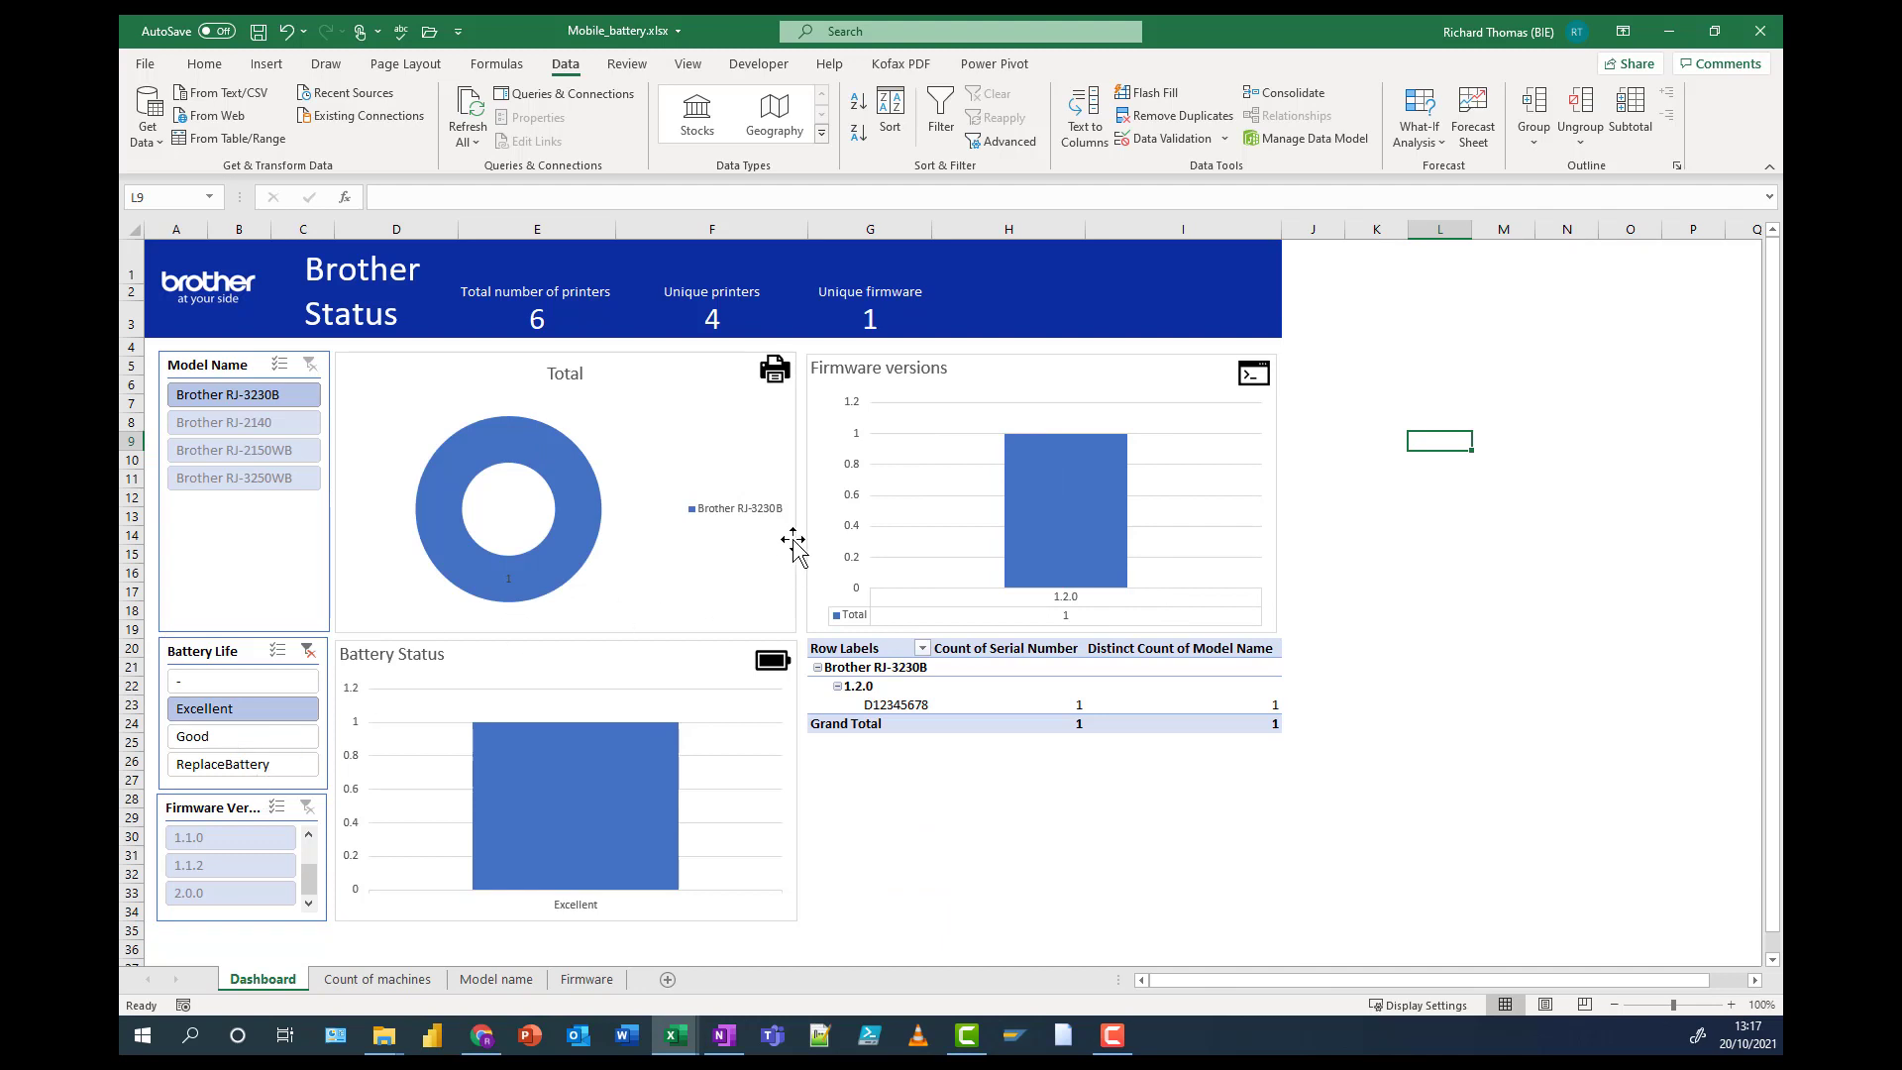
click(269, 768)
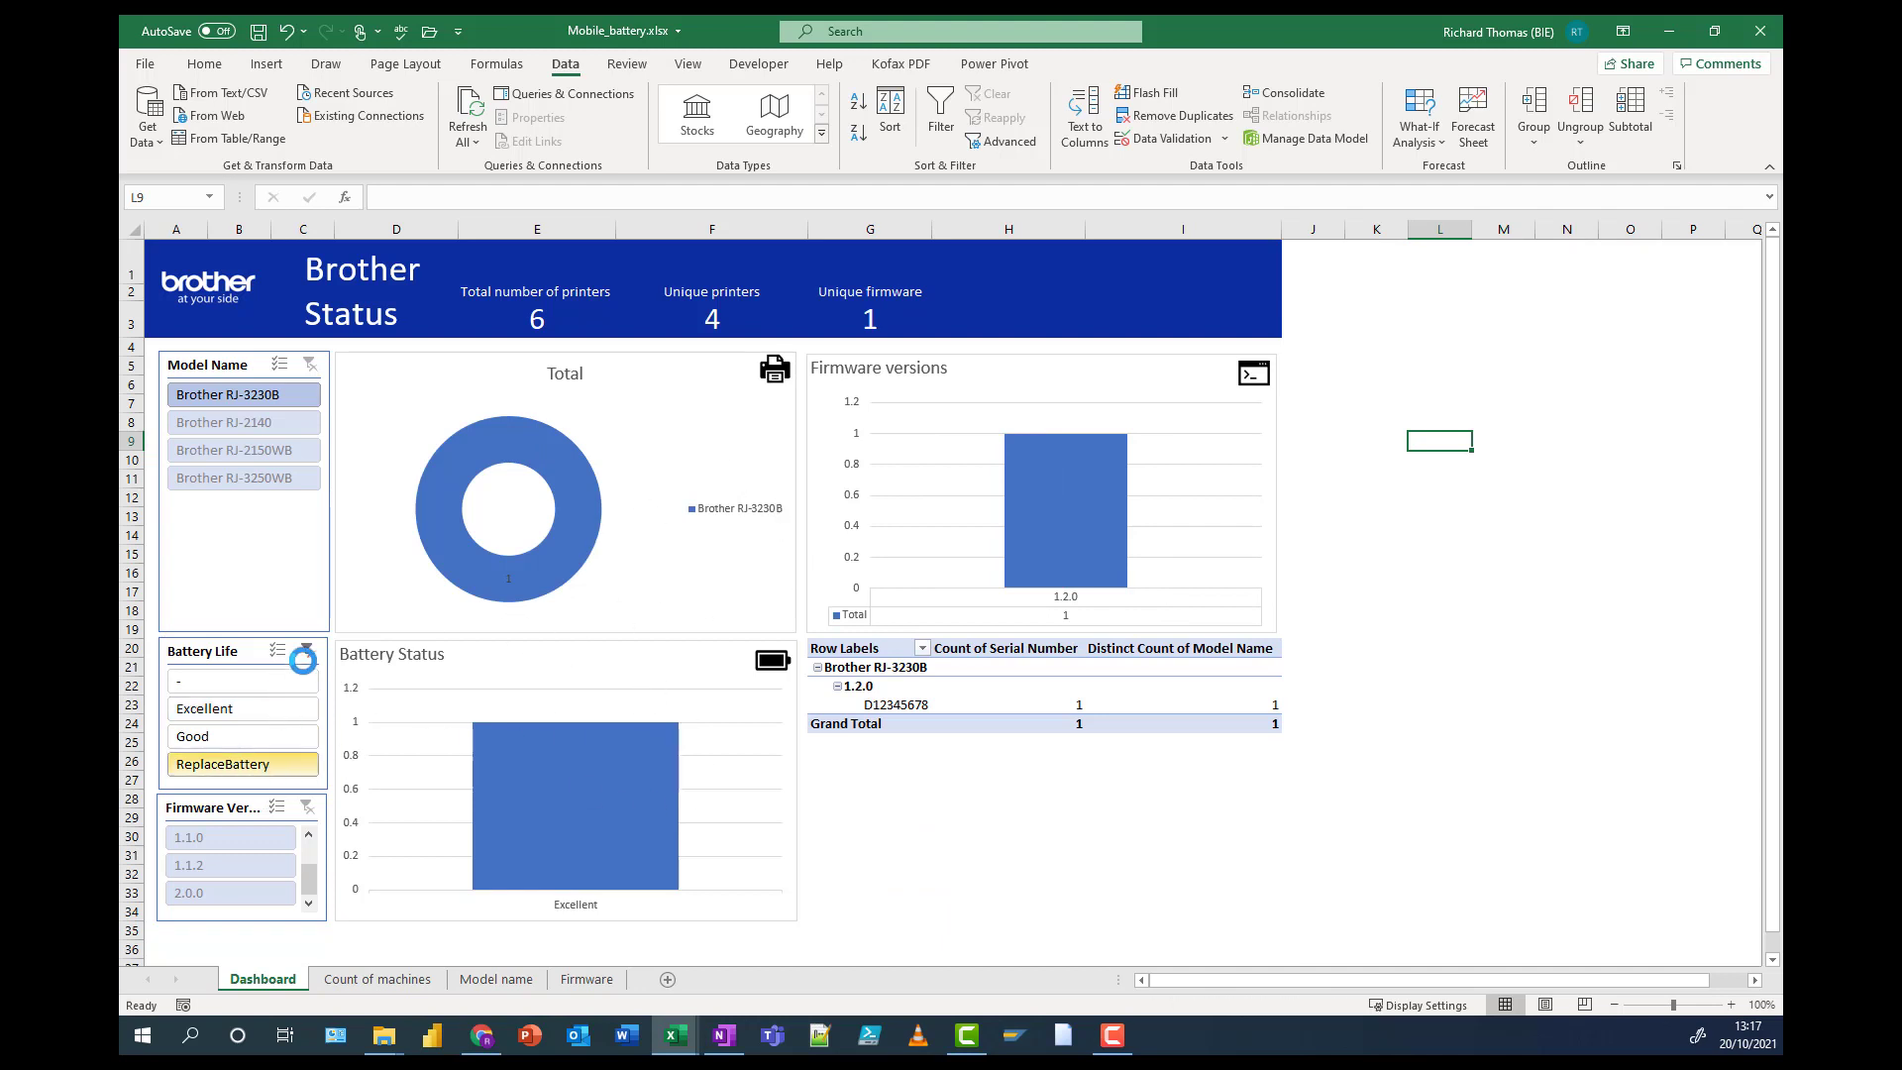
click(308, 654)
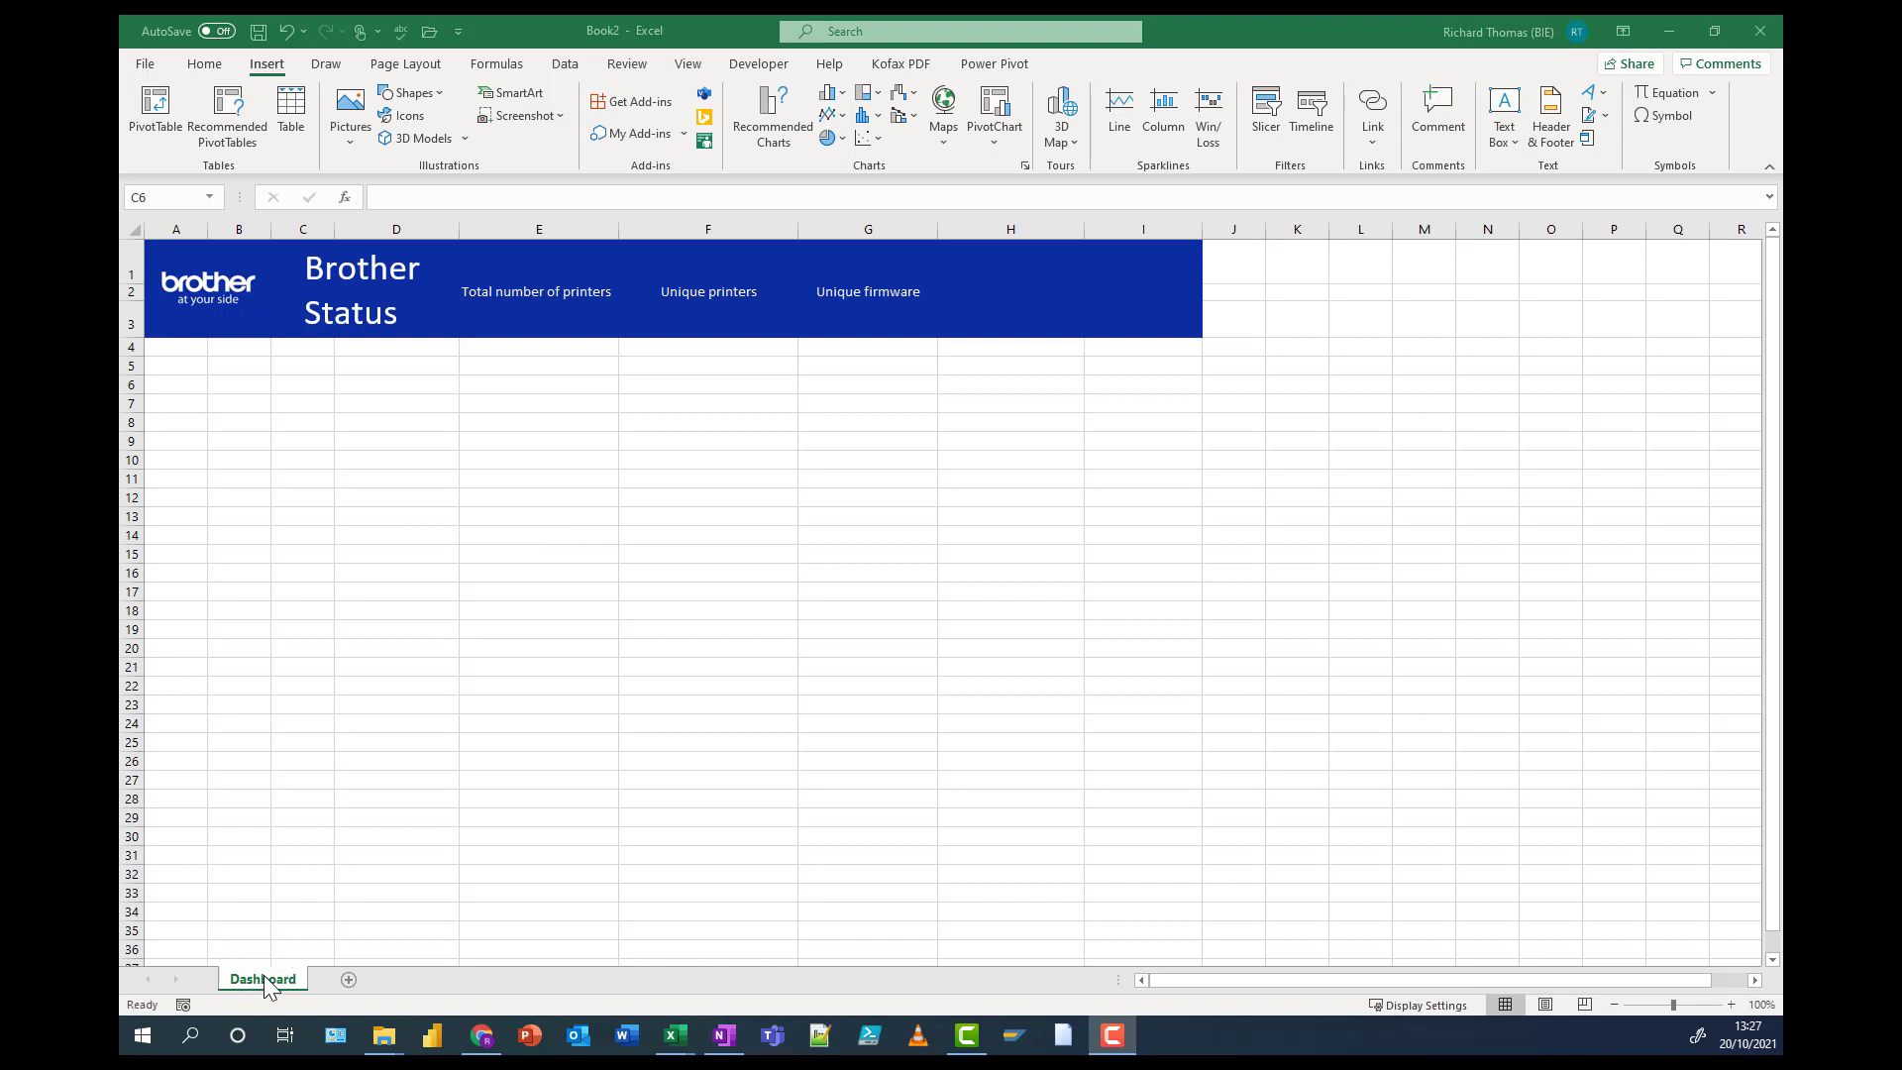
click(370, 456)
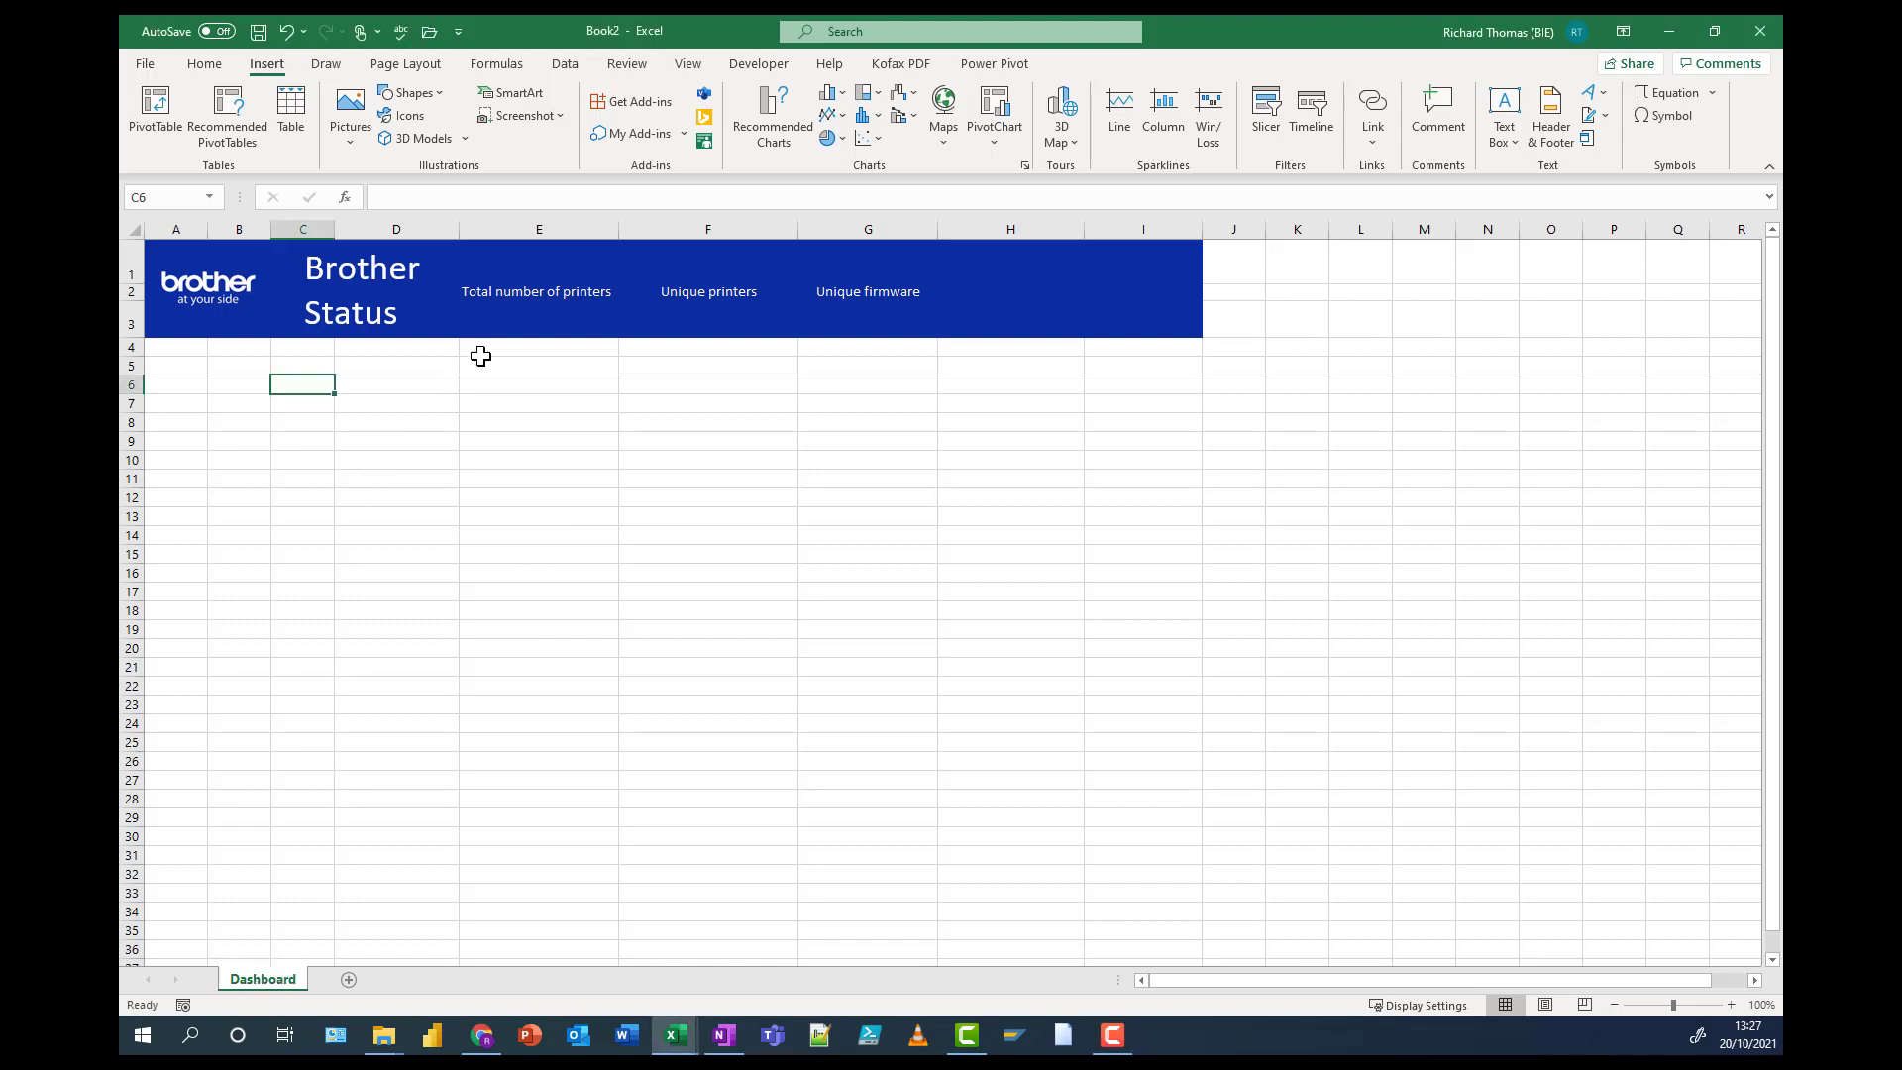
click(525, 327)
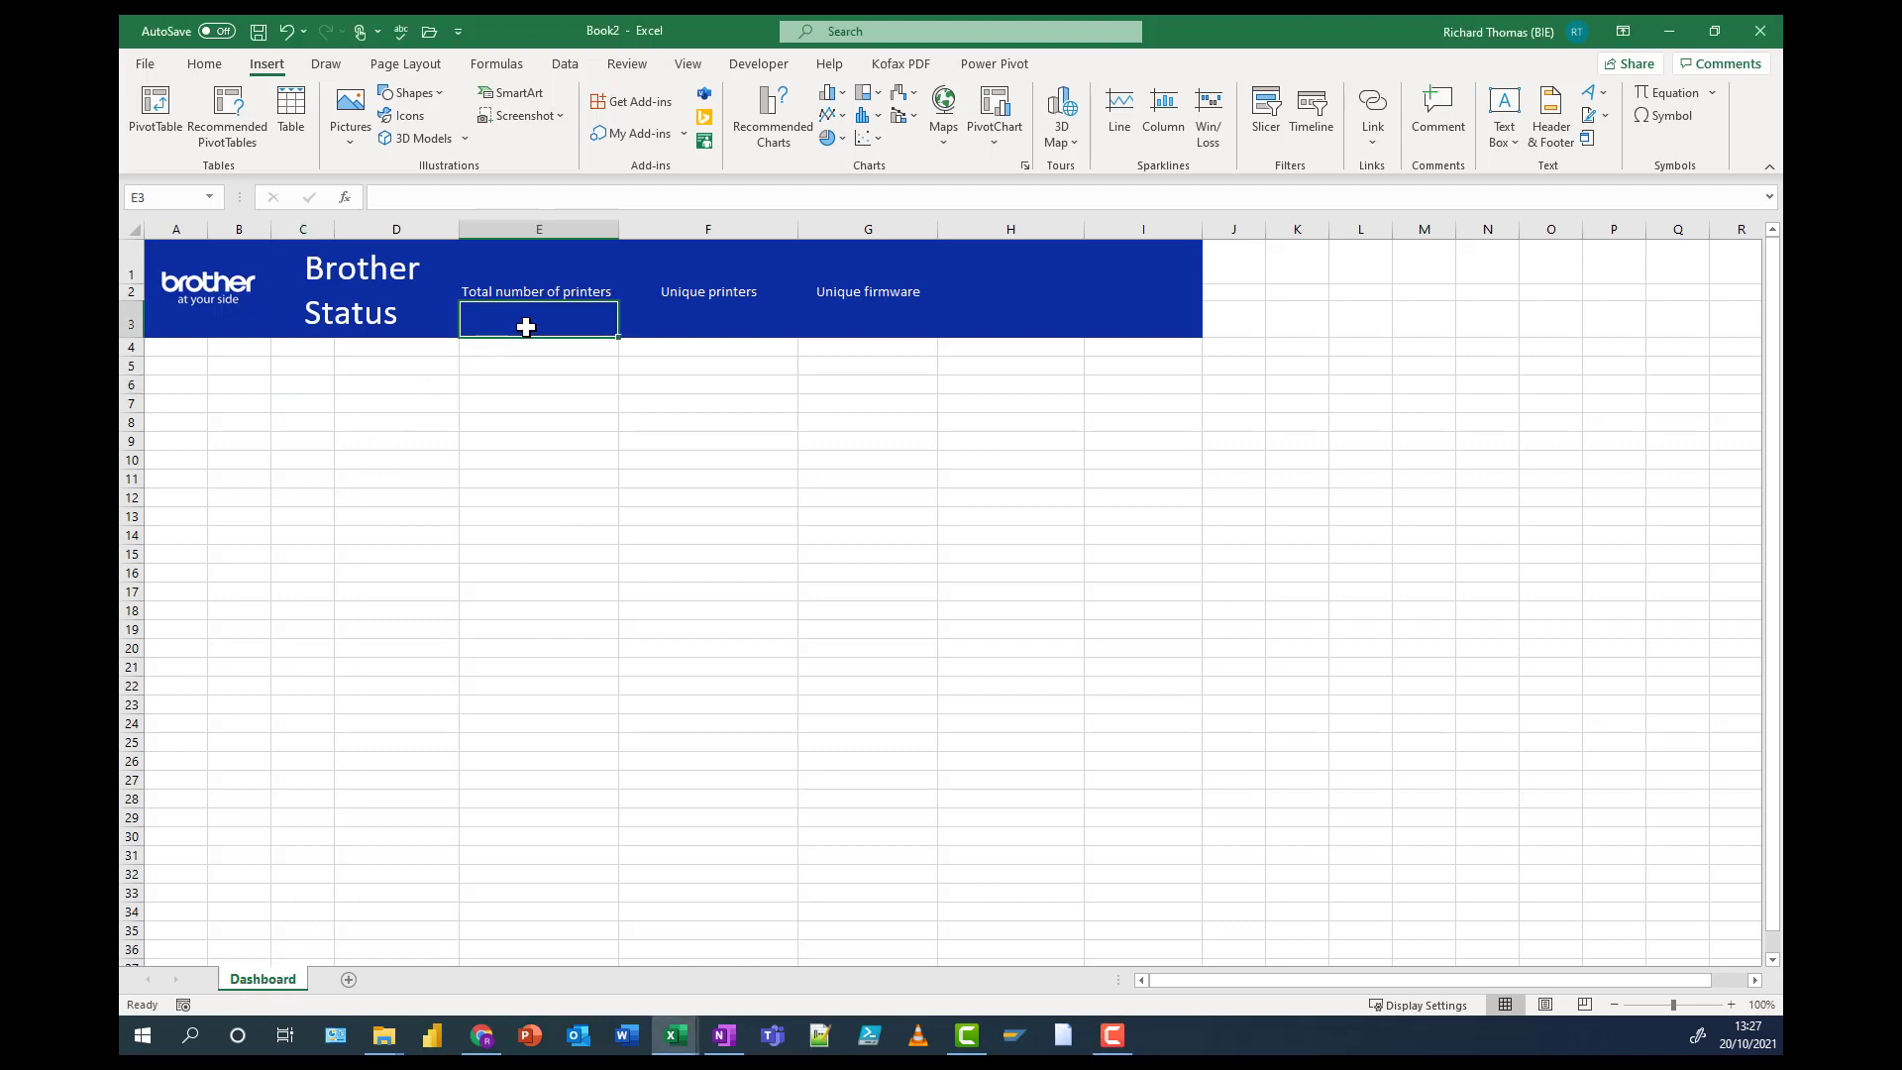
key(Up)
key(Down)
key(Right)
key(Right)
key(Right)
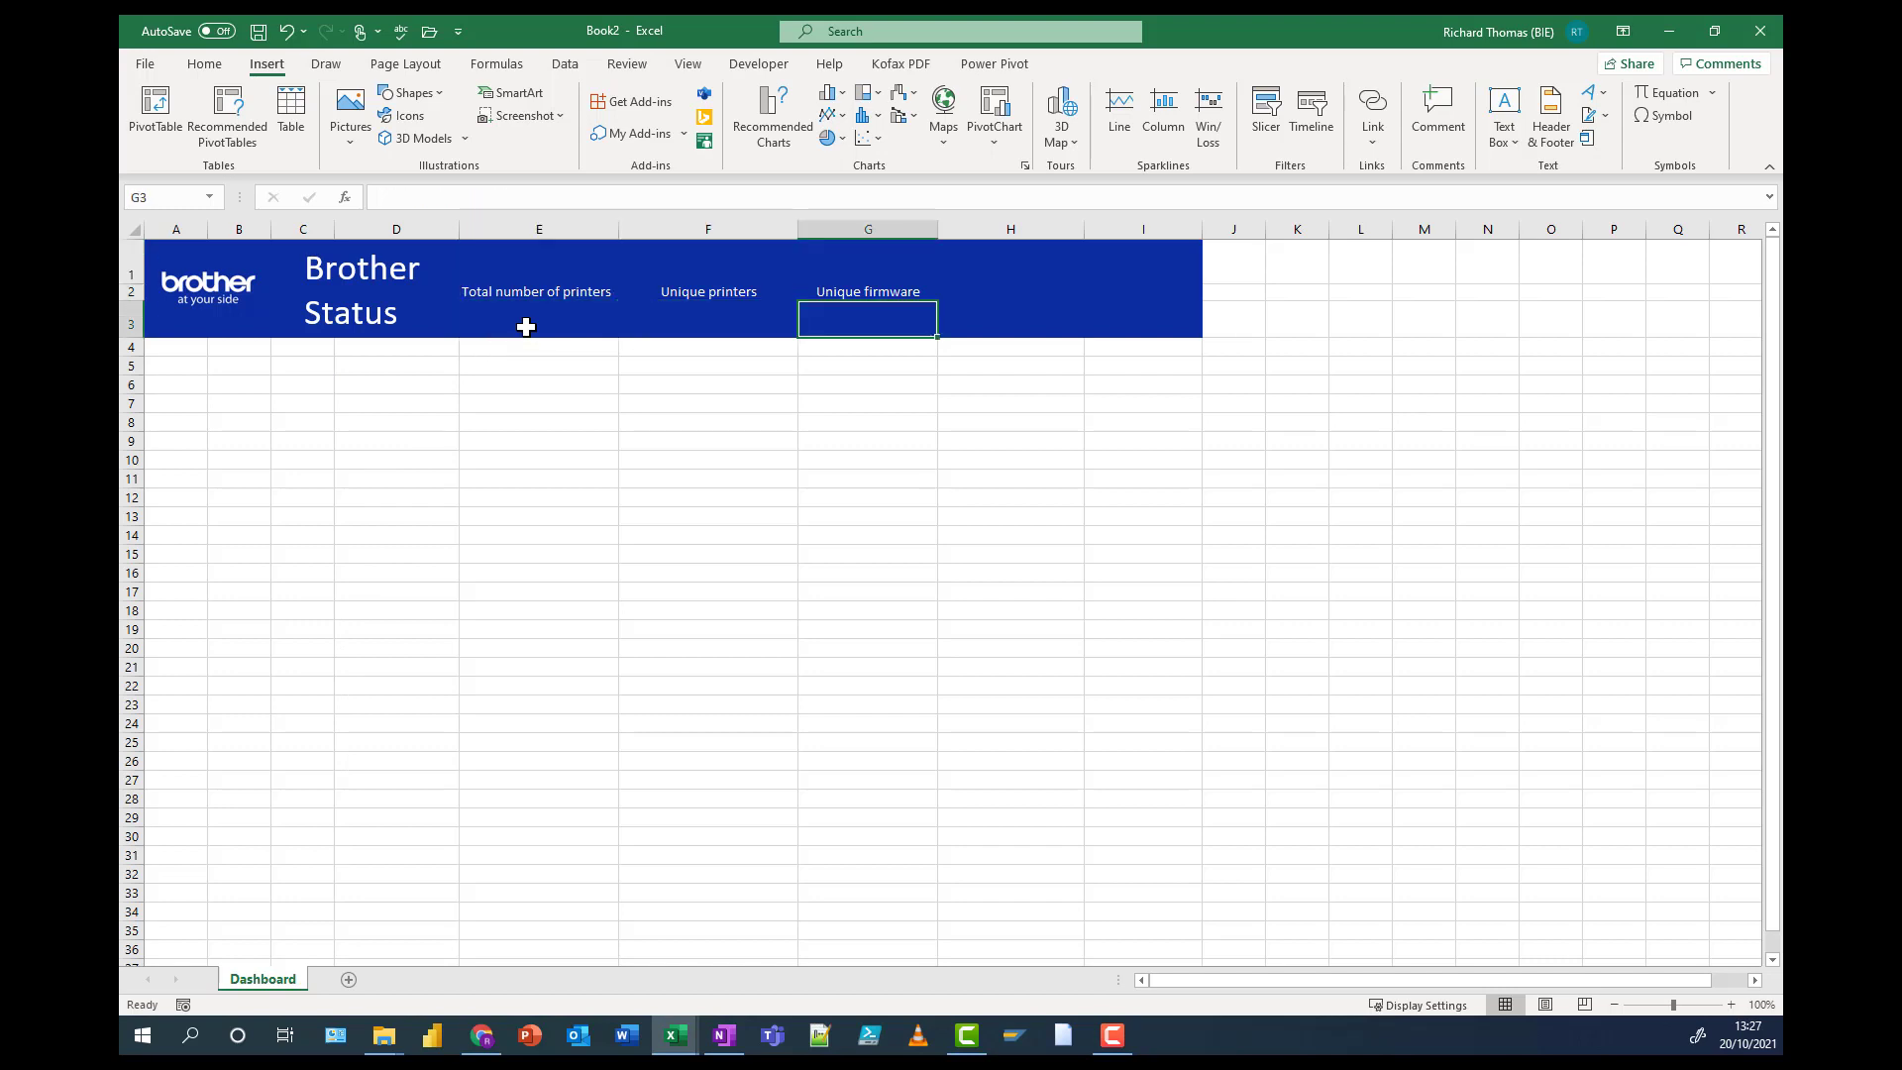
key(Down)
key(Down)
key(Down)
key(Left)
key(Home)
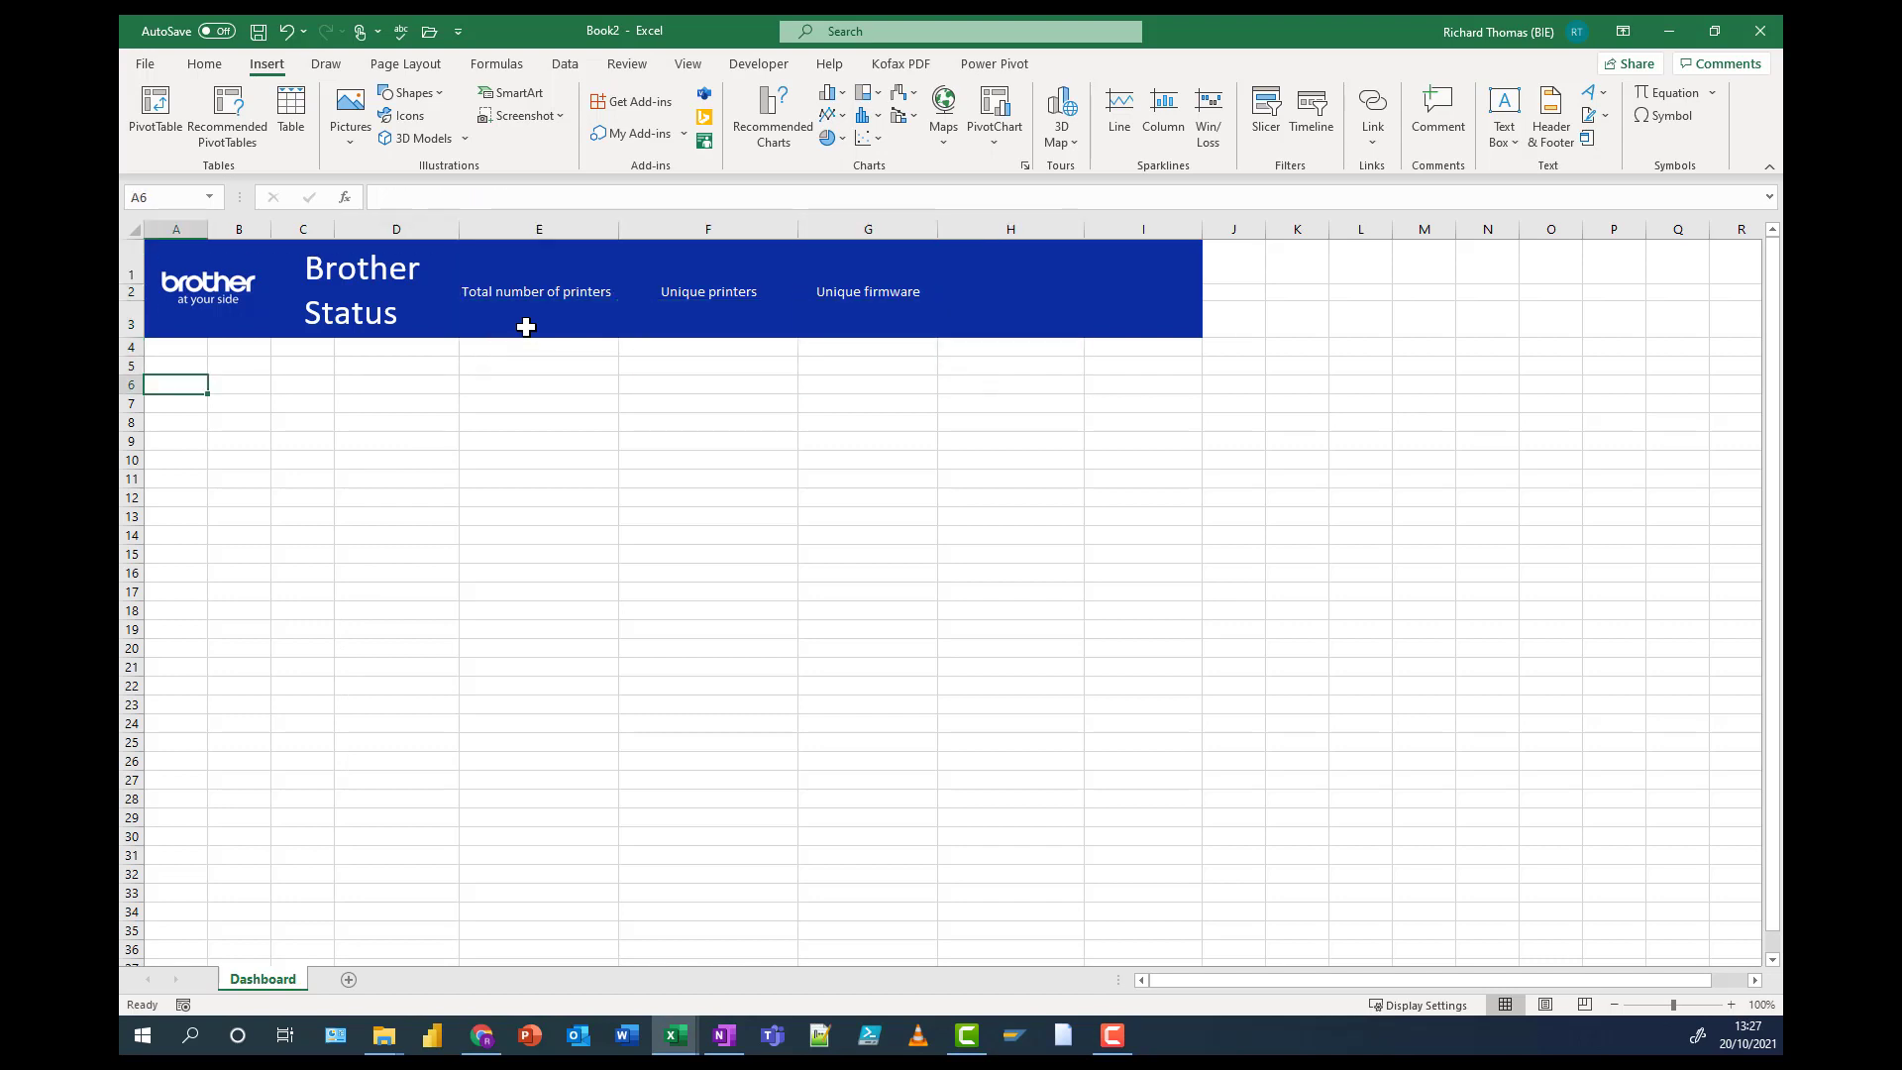
key(Up)
key(Up)
key(Up)
key(Right)
key(Right)
key(Down)
key(Down)
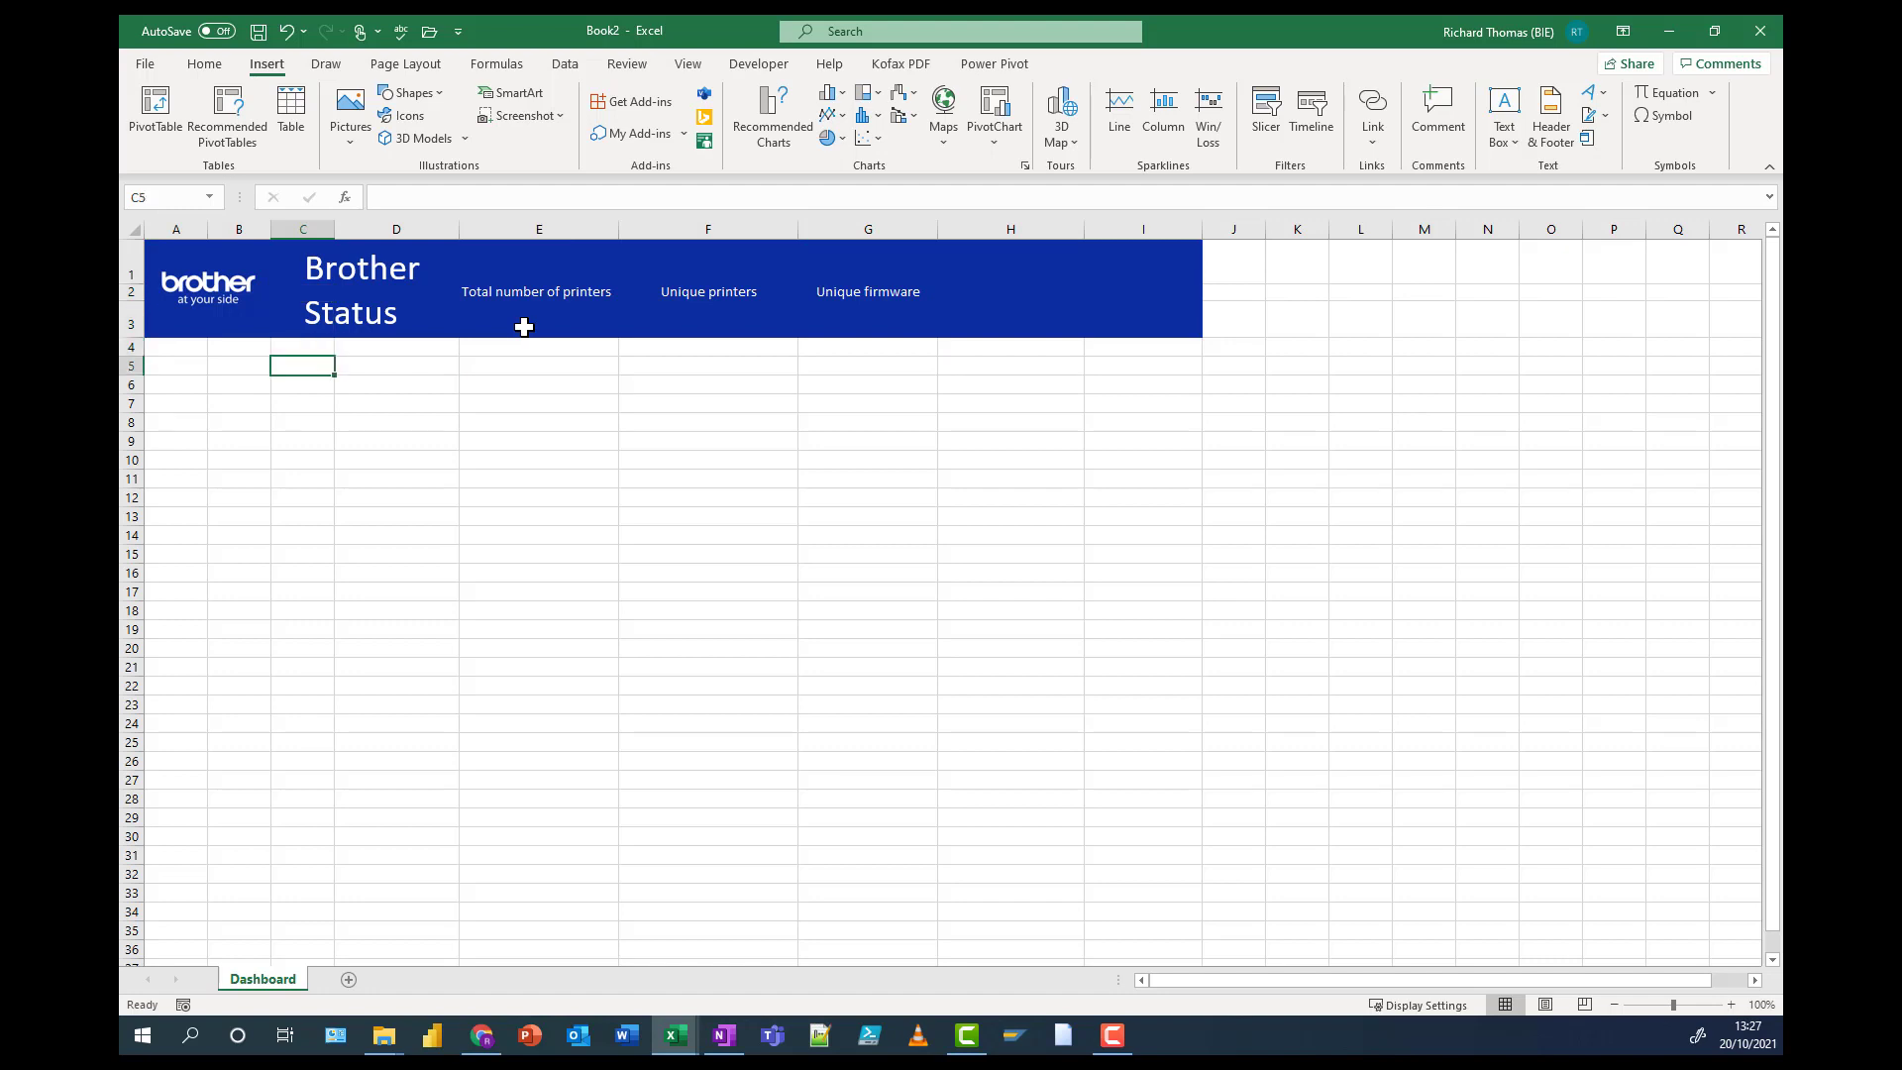
- Connect the workbook to Azure Table Storage with the account name Brothermobileazure
click(566, 65)
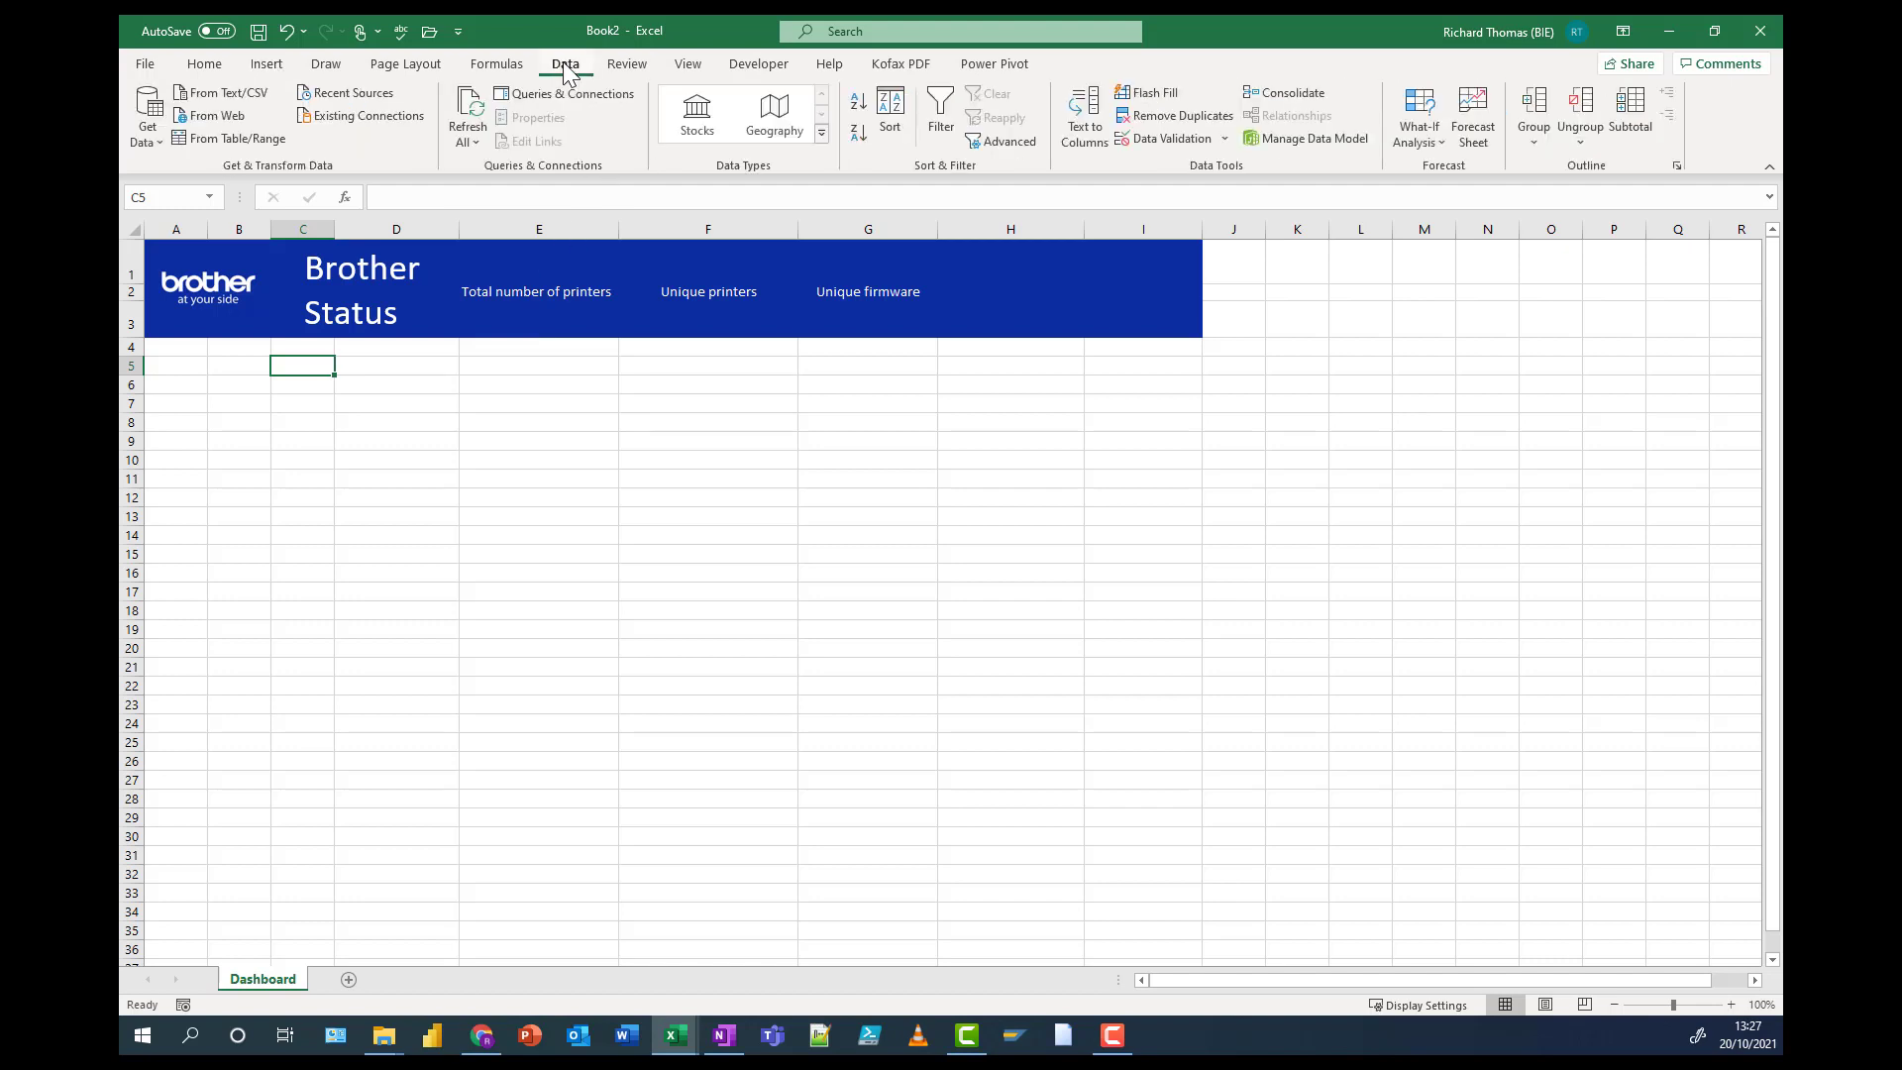
click(138, 142)
mouse_move(265, 282)
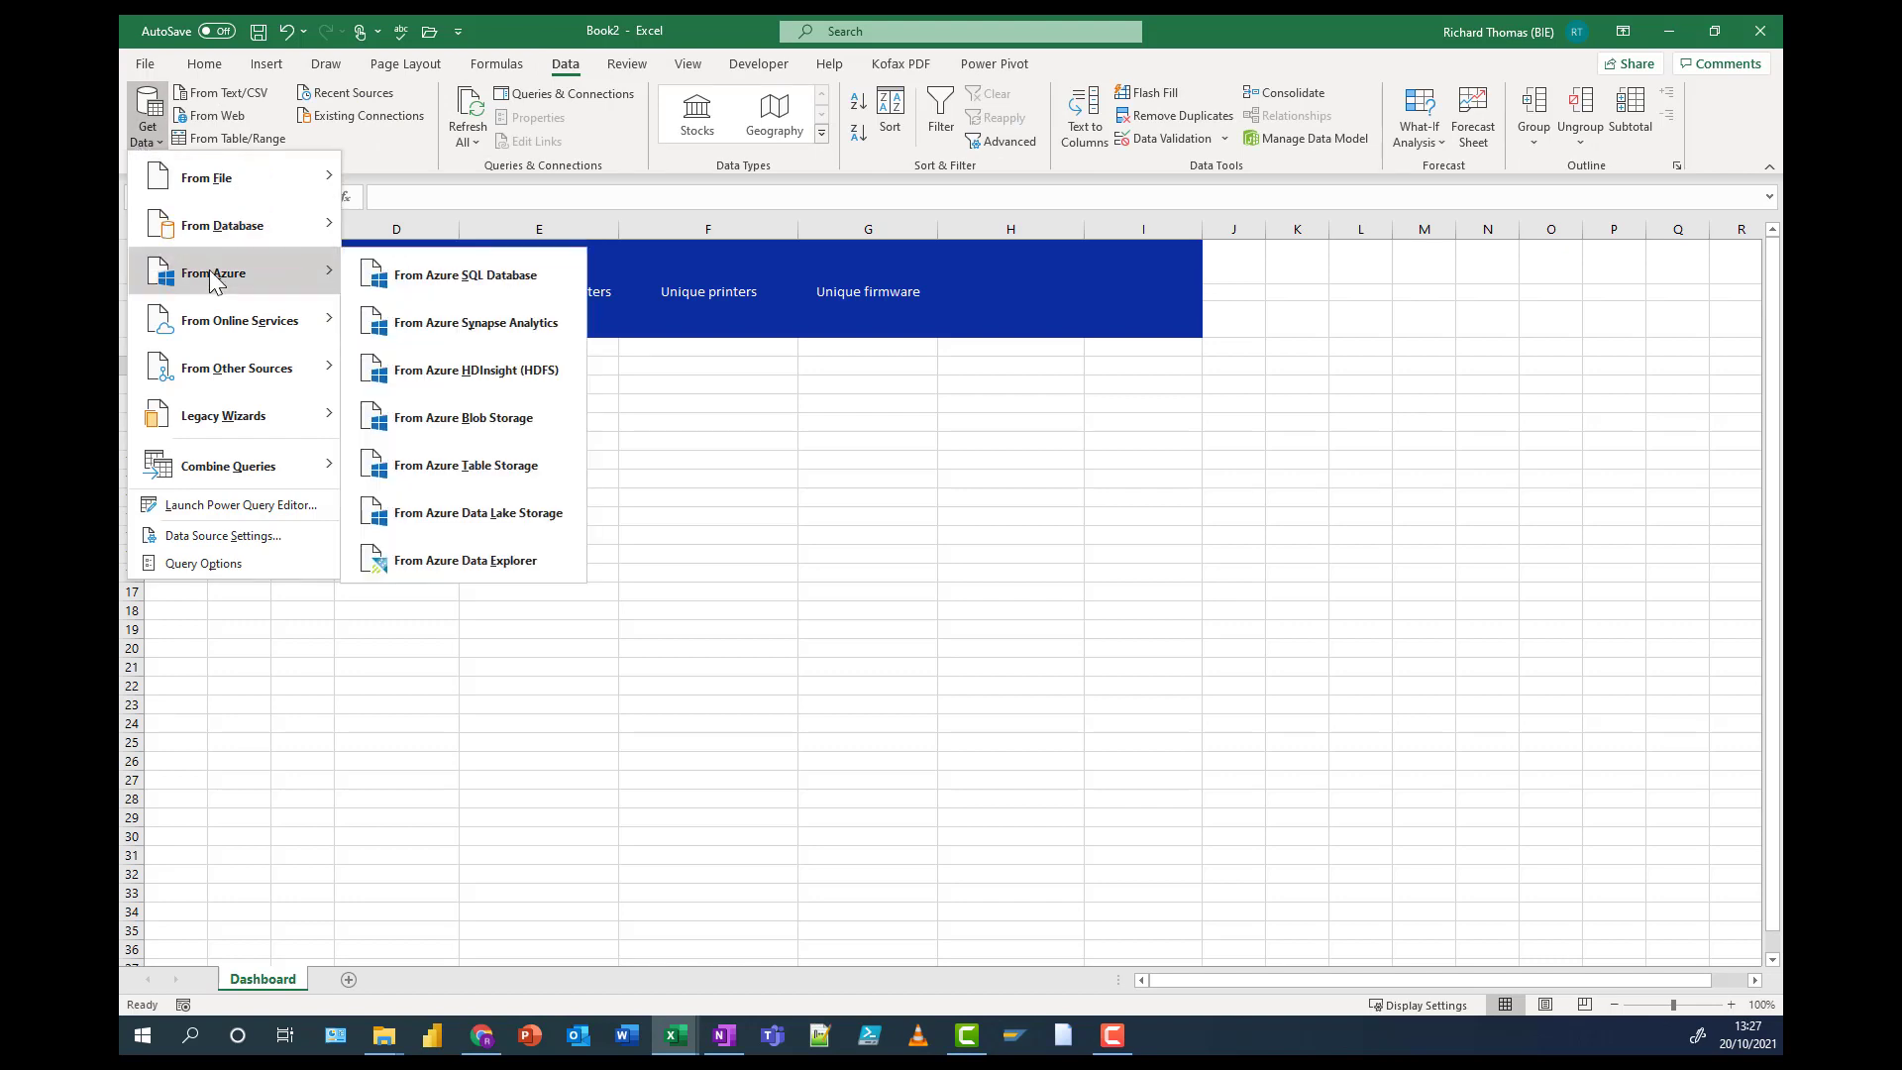
click(448, 479)
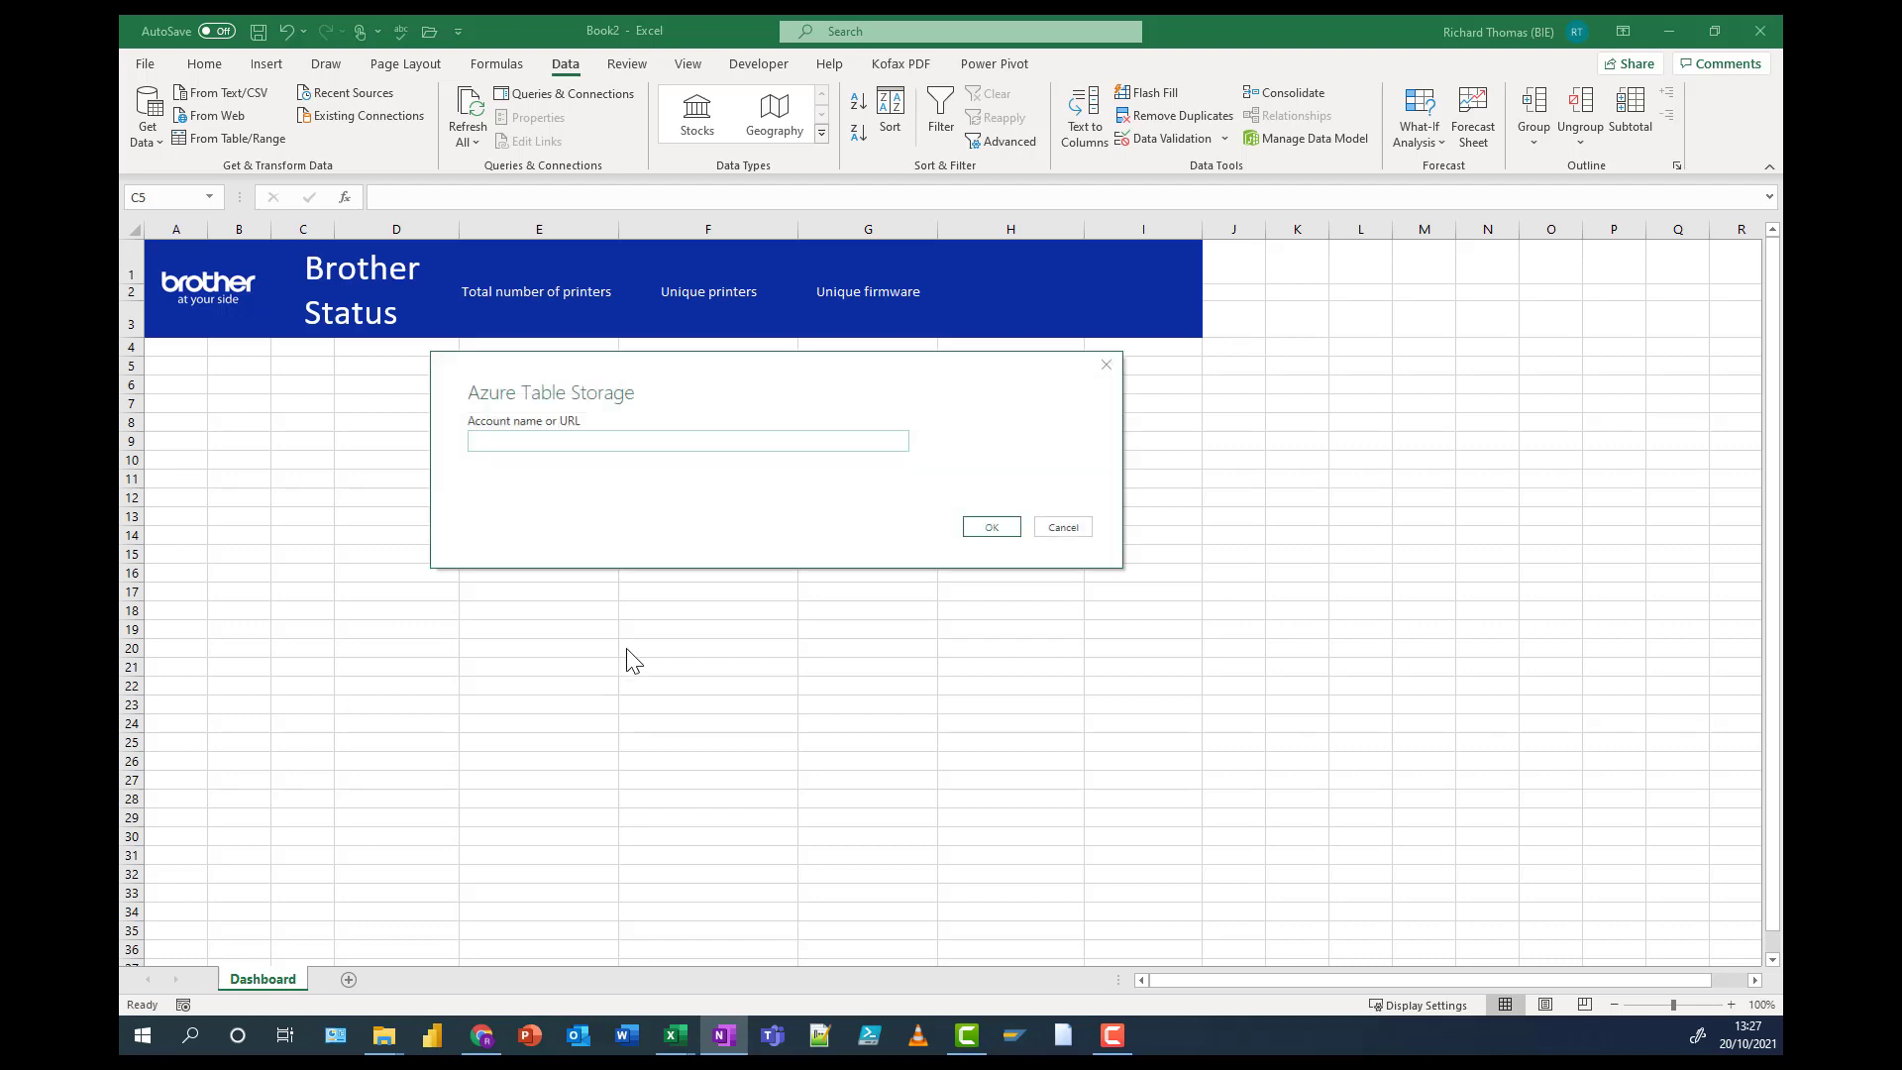
click(553, 441)
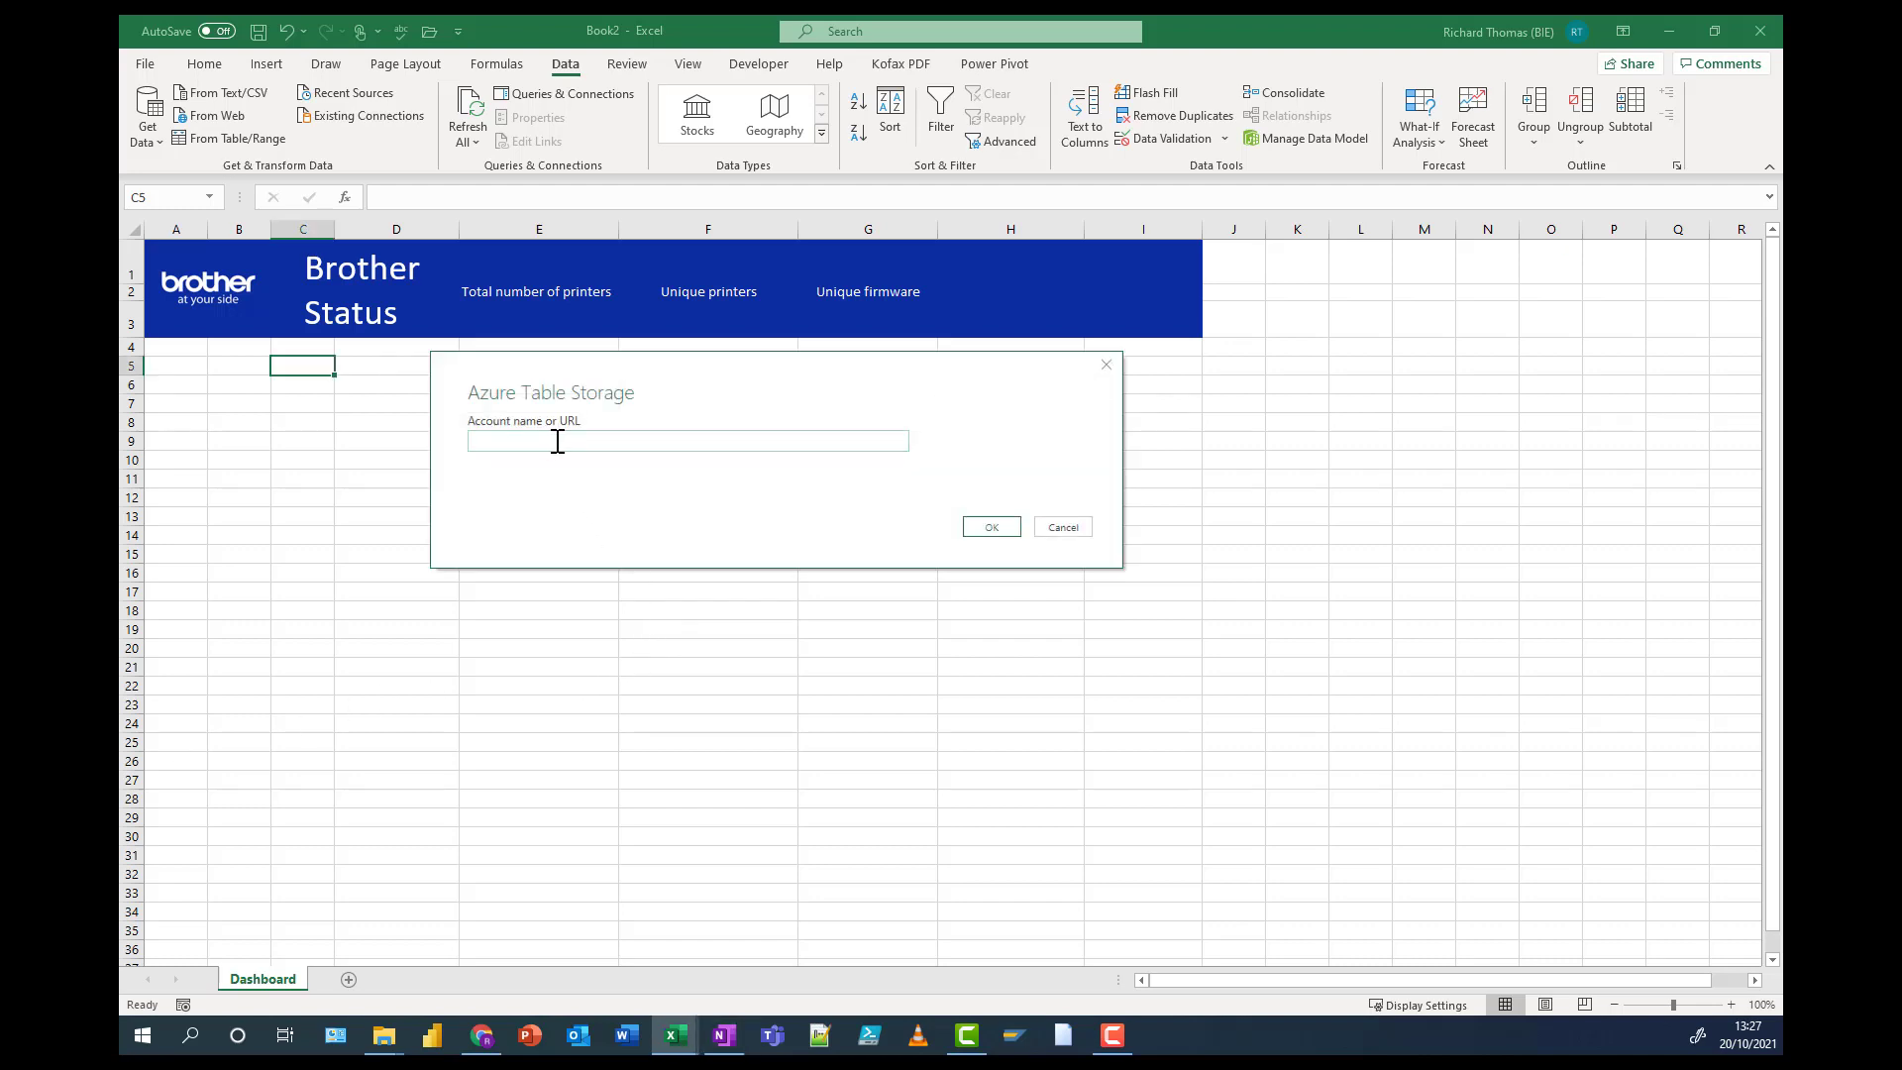
text(Brothermobileazure)
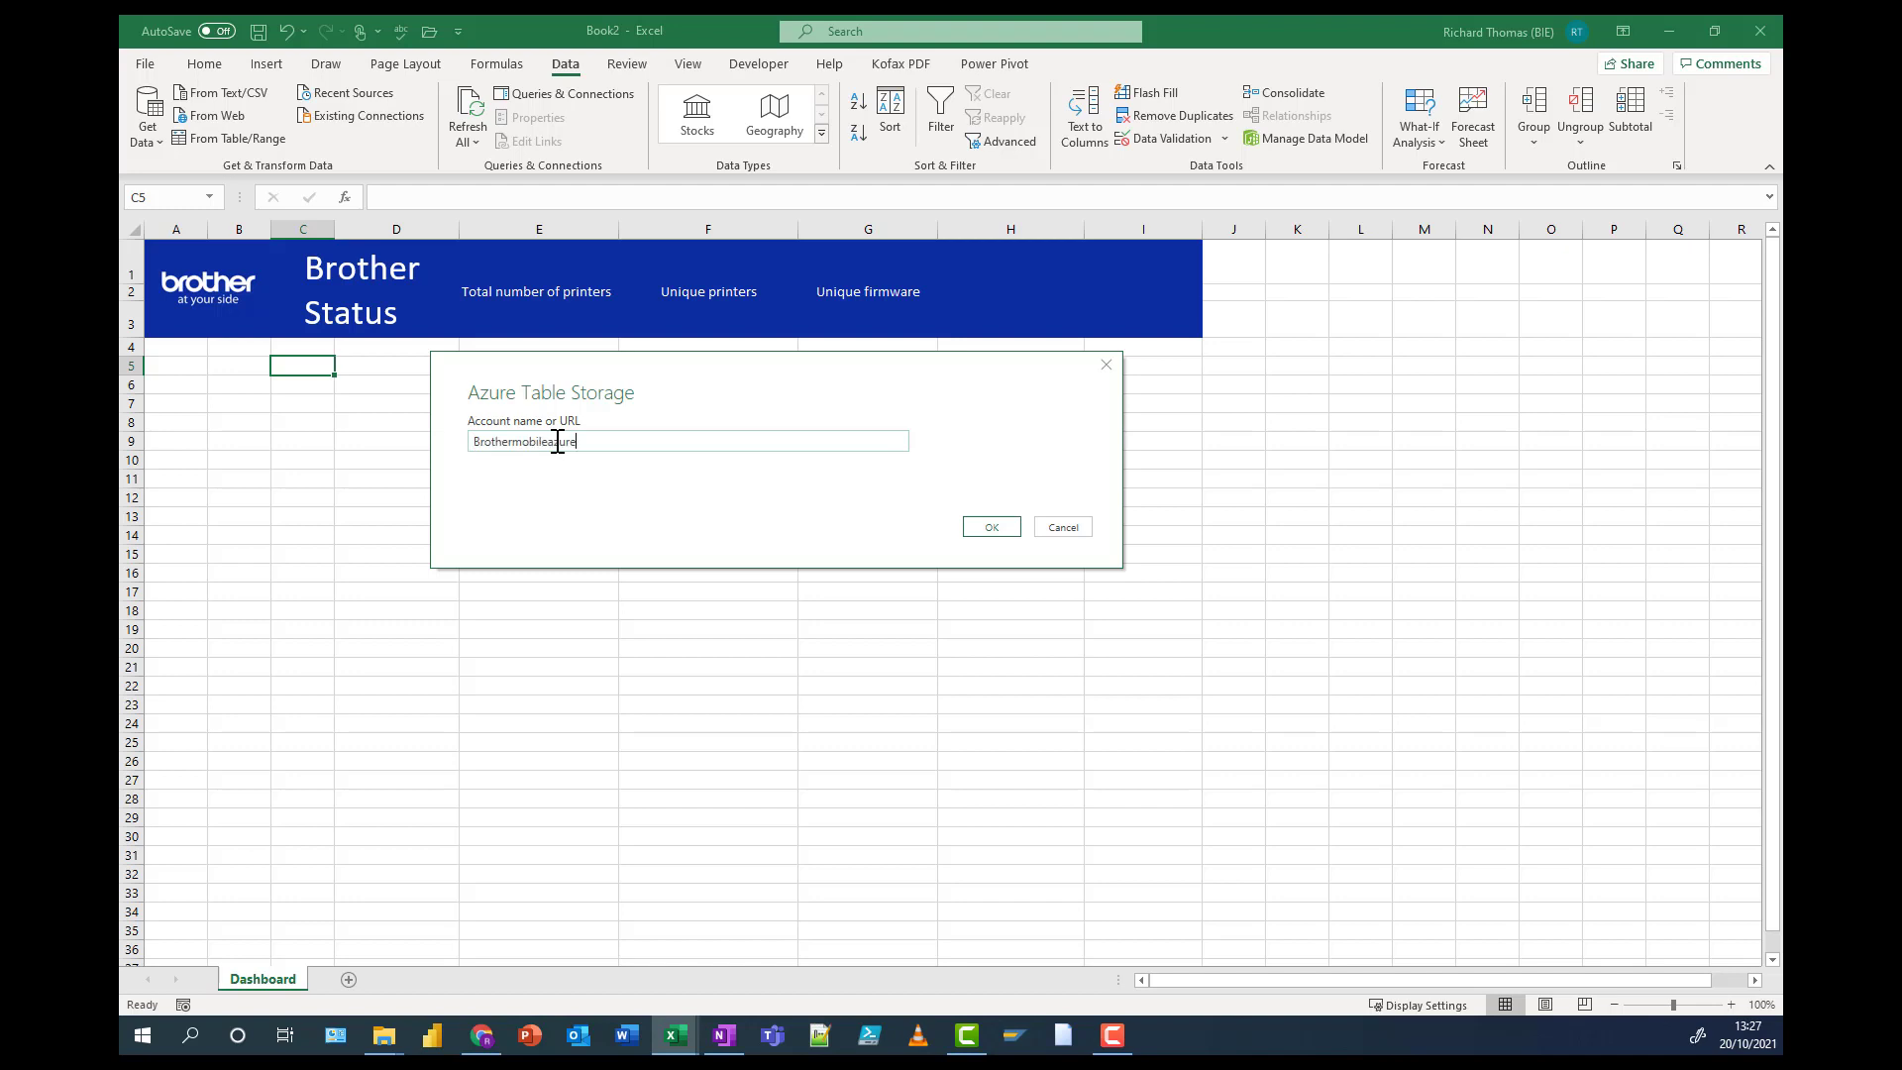
click(993, 528)
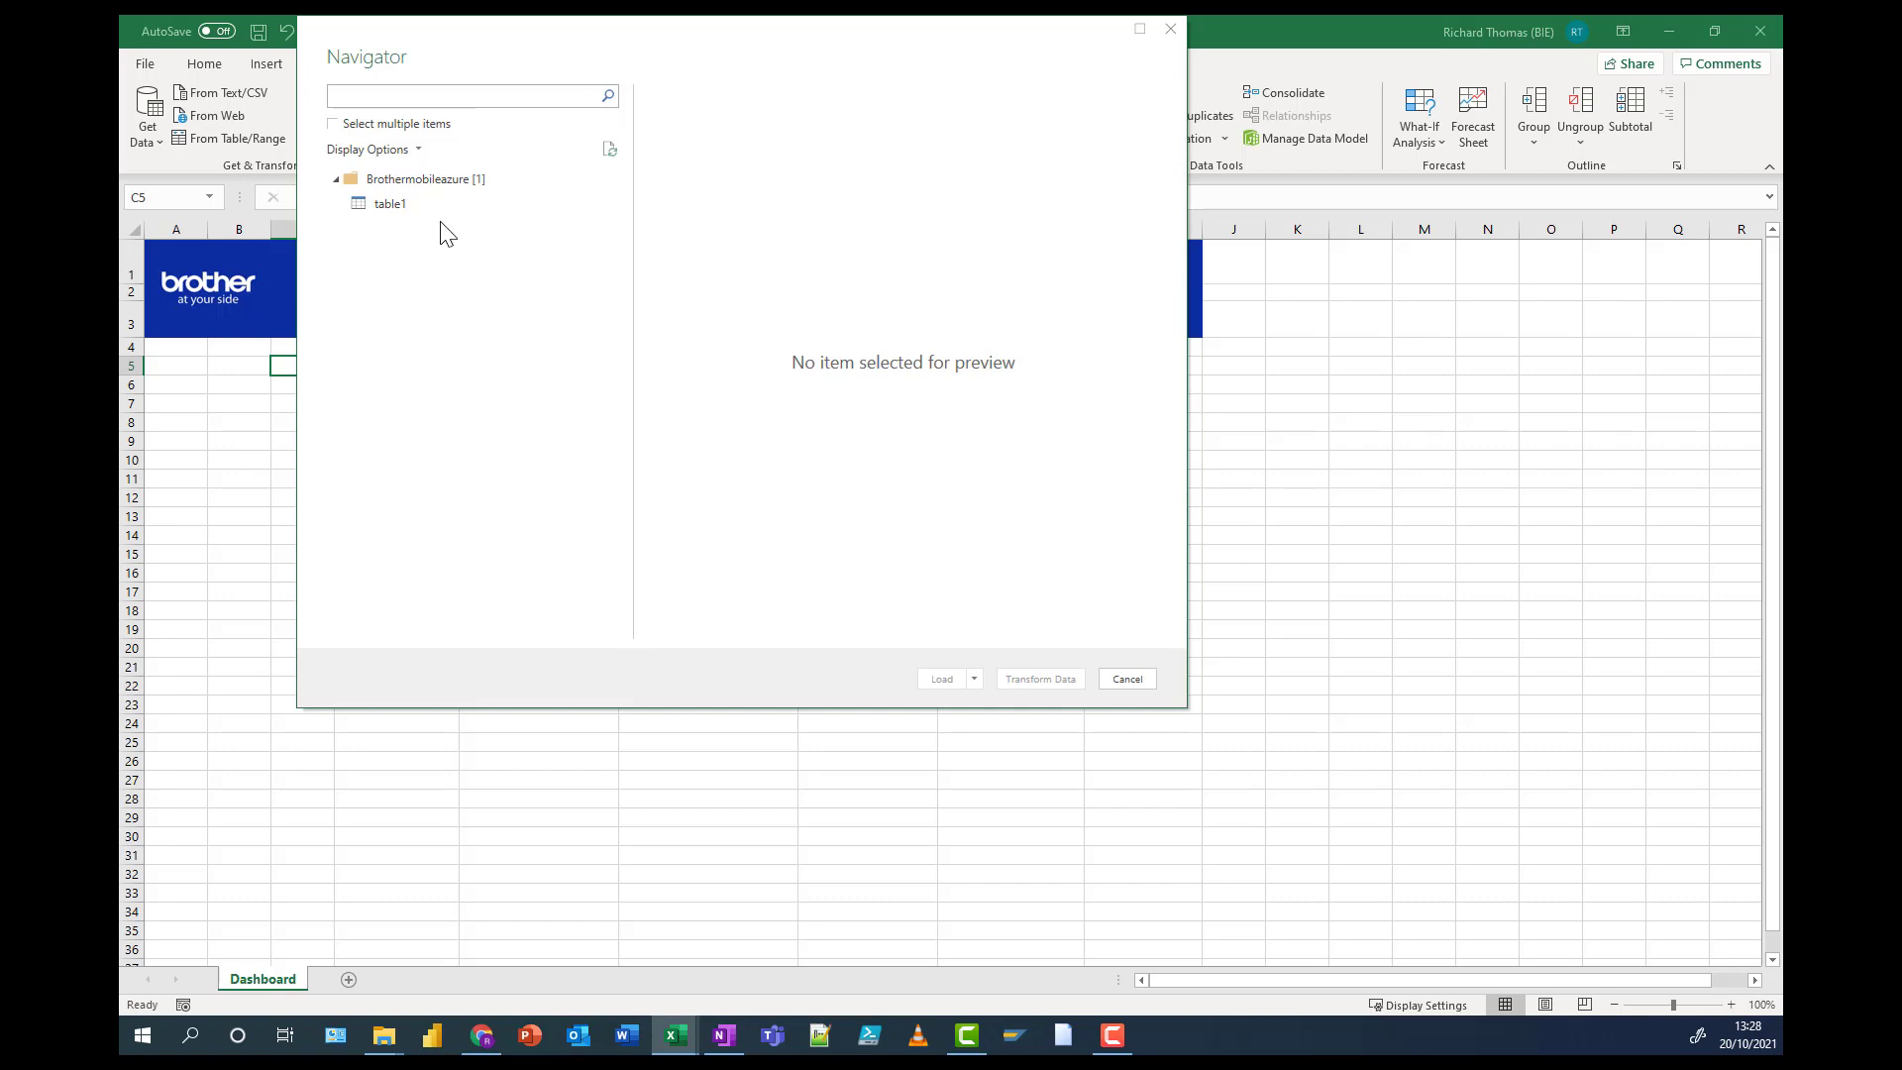
- Open table1 from the storage account in the Power Query Editor for transformation and refresh its data preview
click(399, 211)
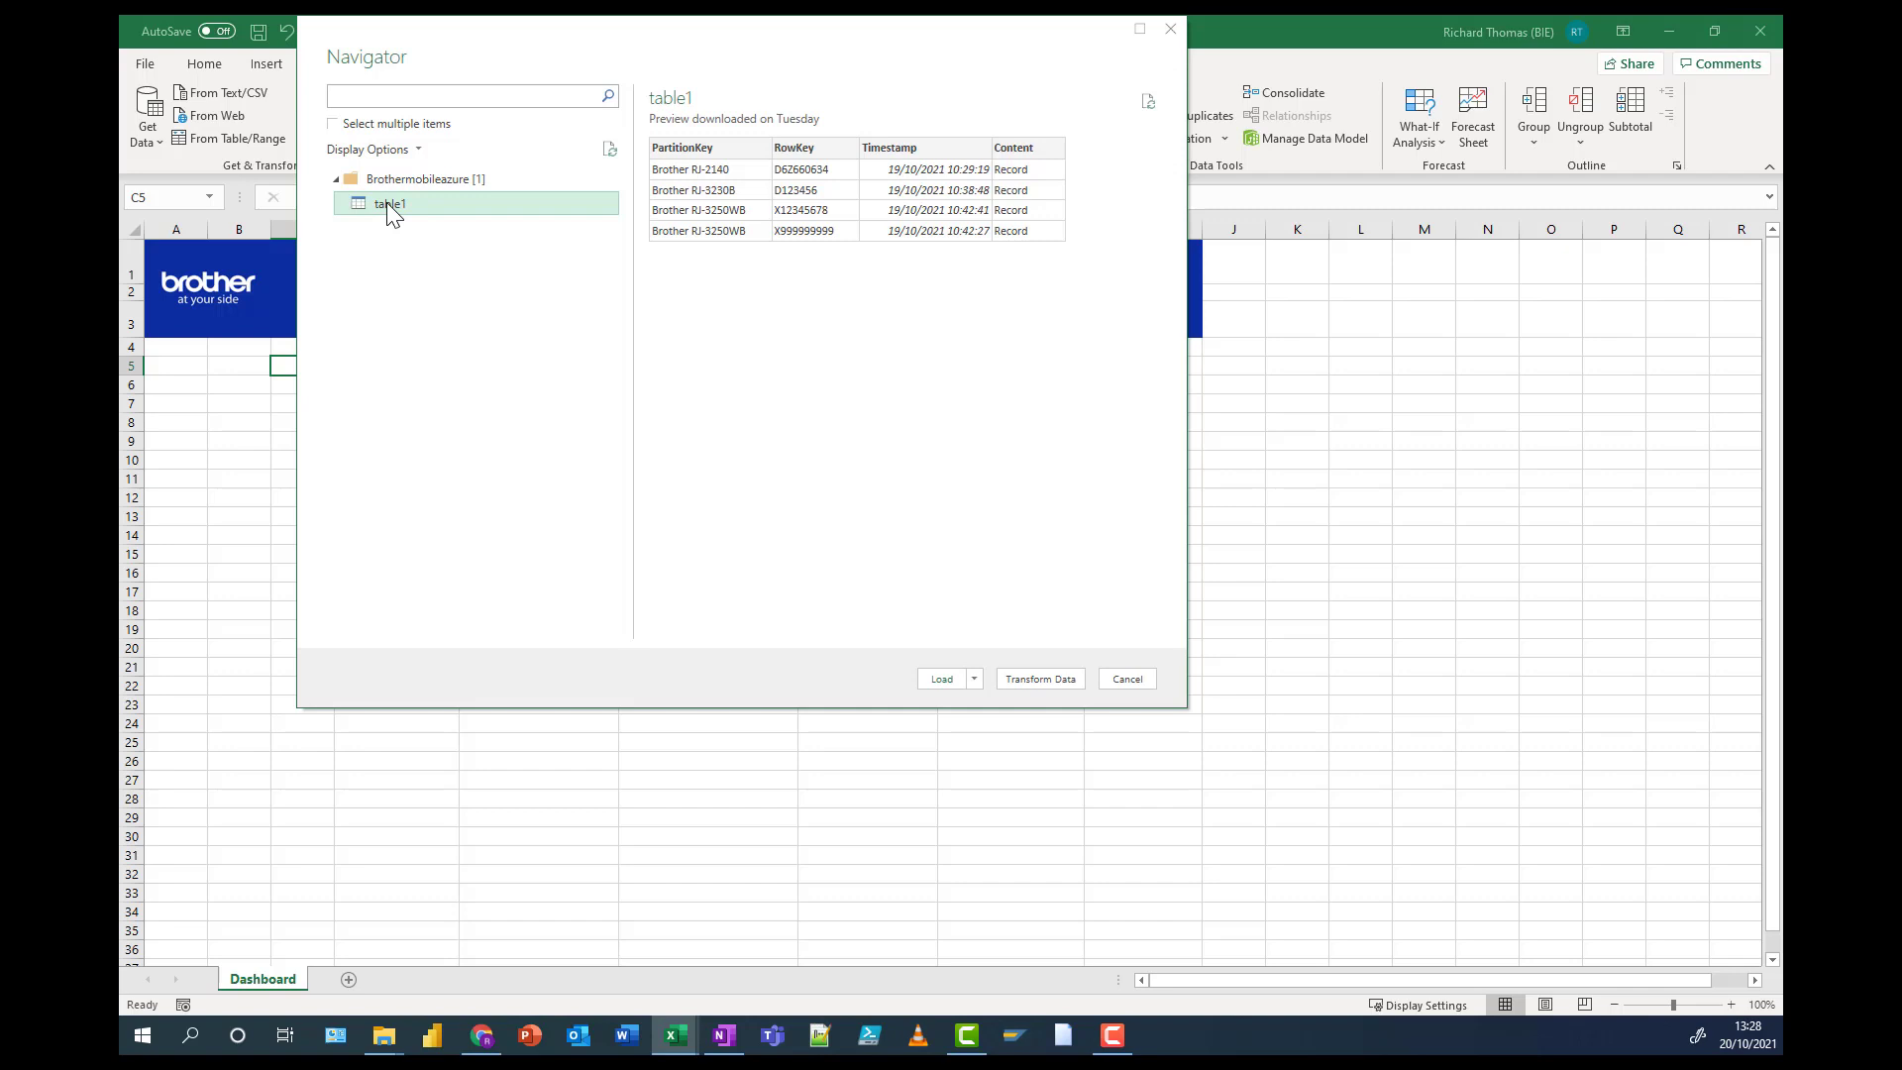
click(1031, 682)
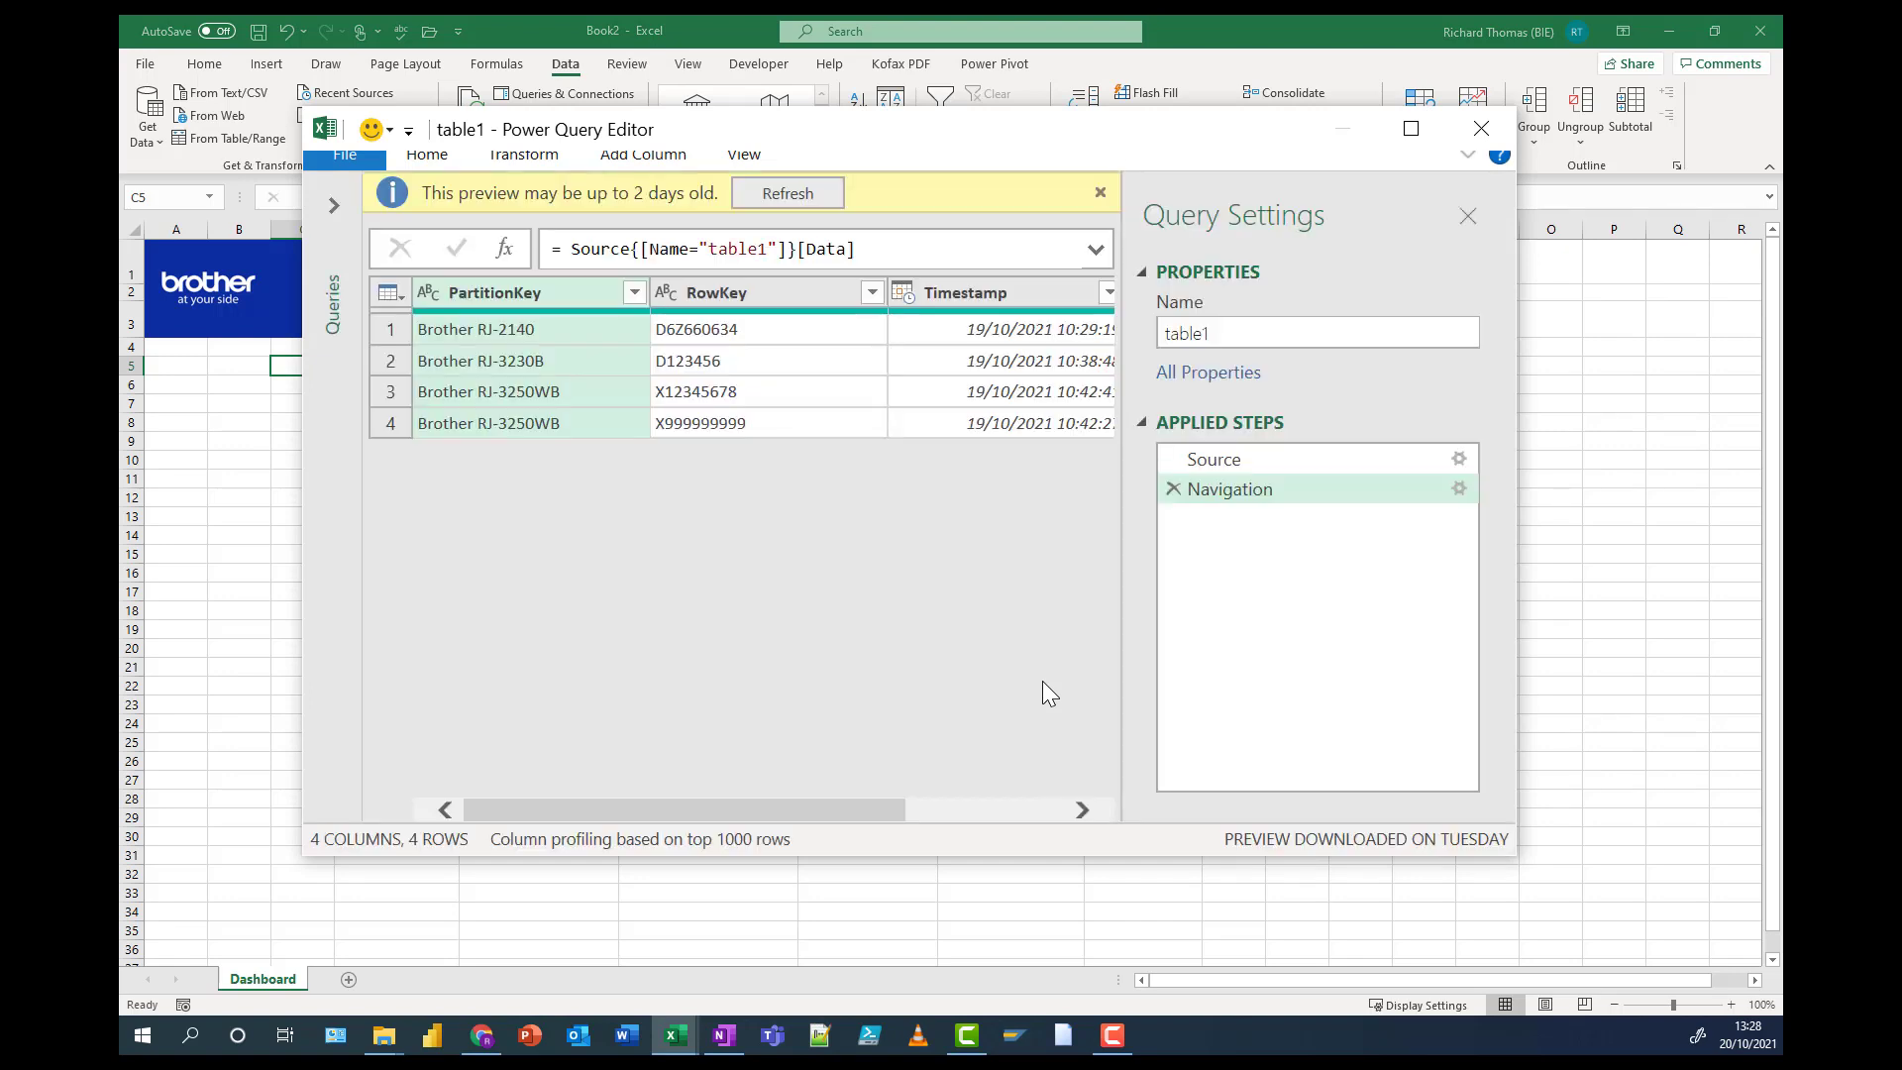
click(782, 199)
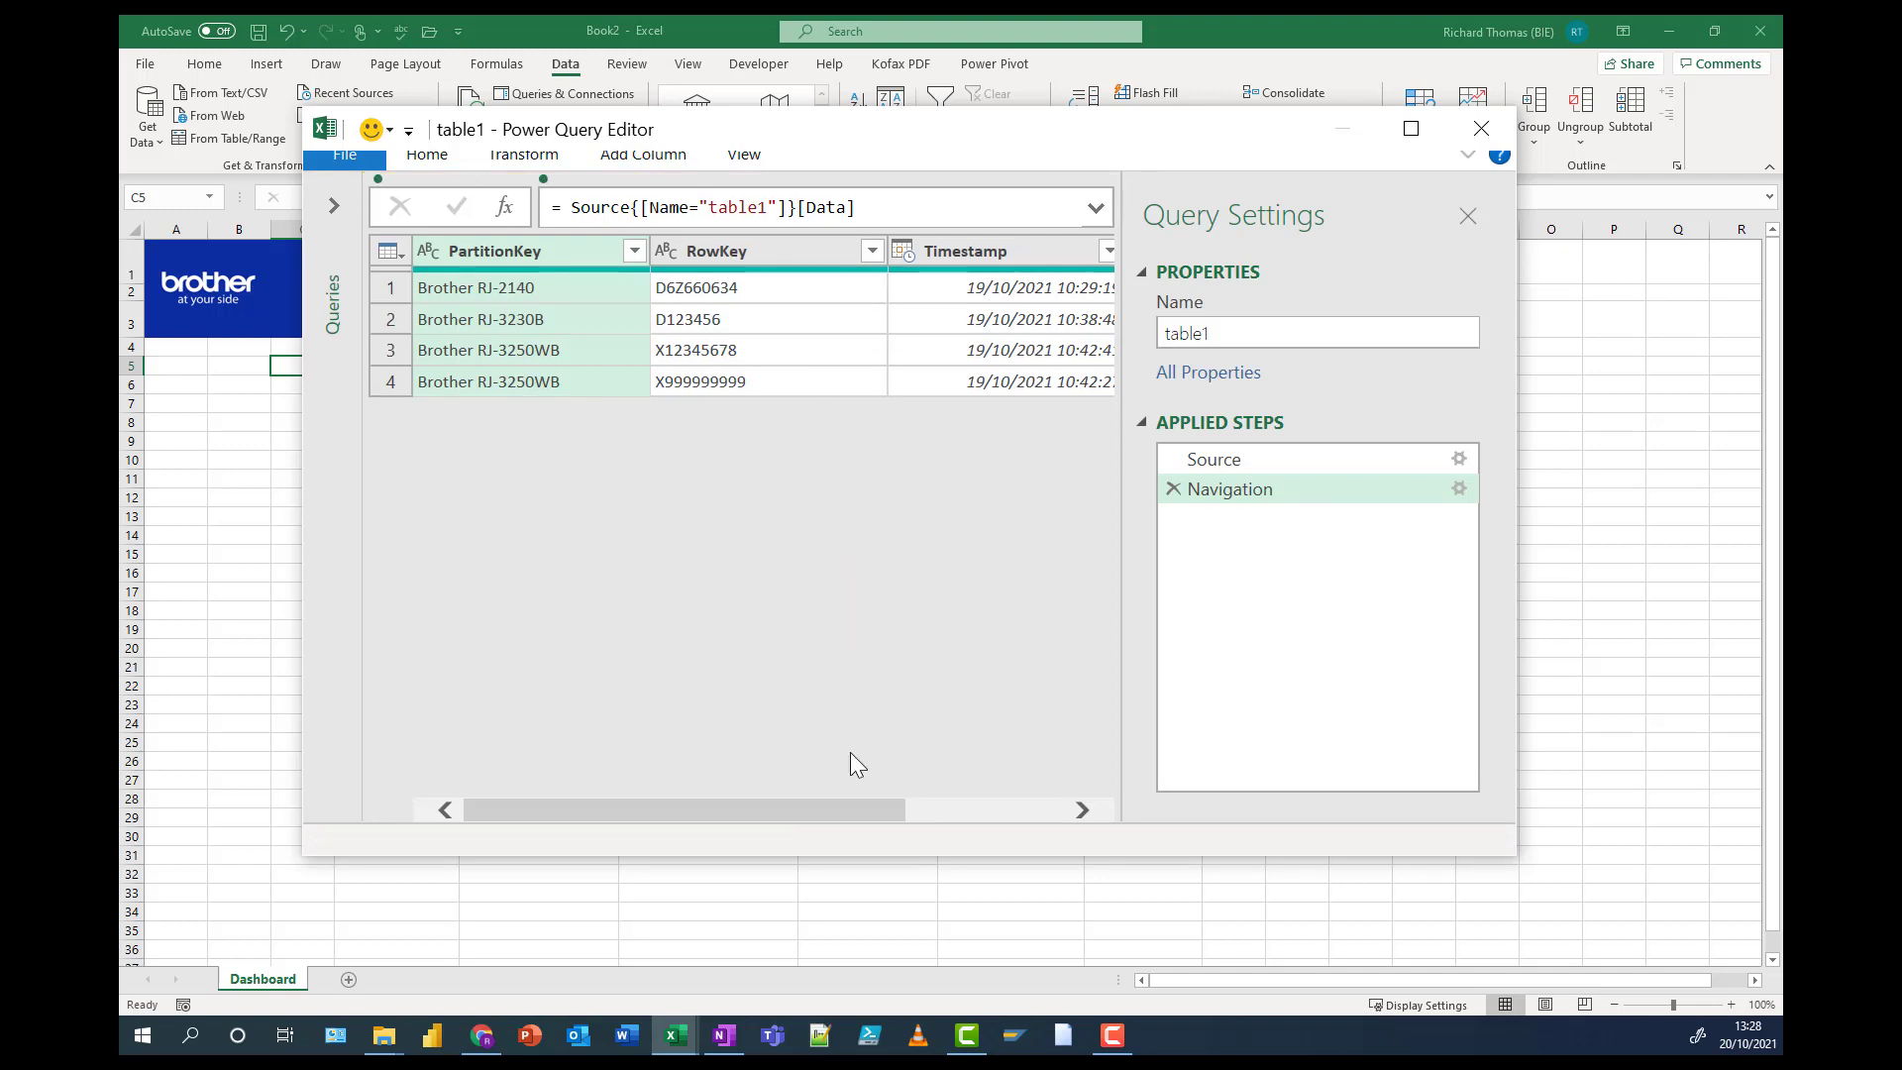
- Expand the Content record column into all of its fields, keeping the original column name as prefix
drag(842, 806, 1026, 812)
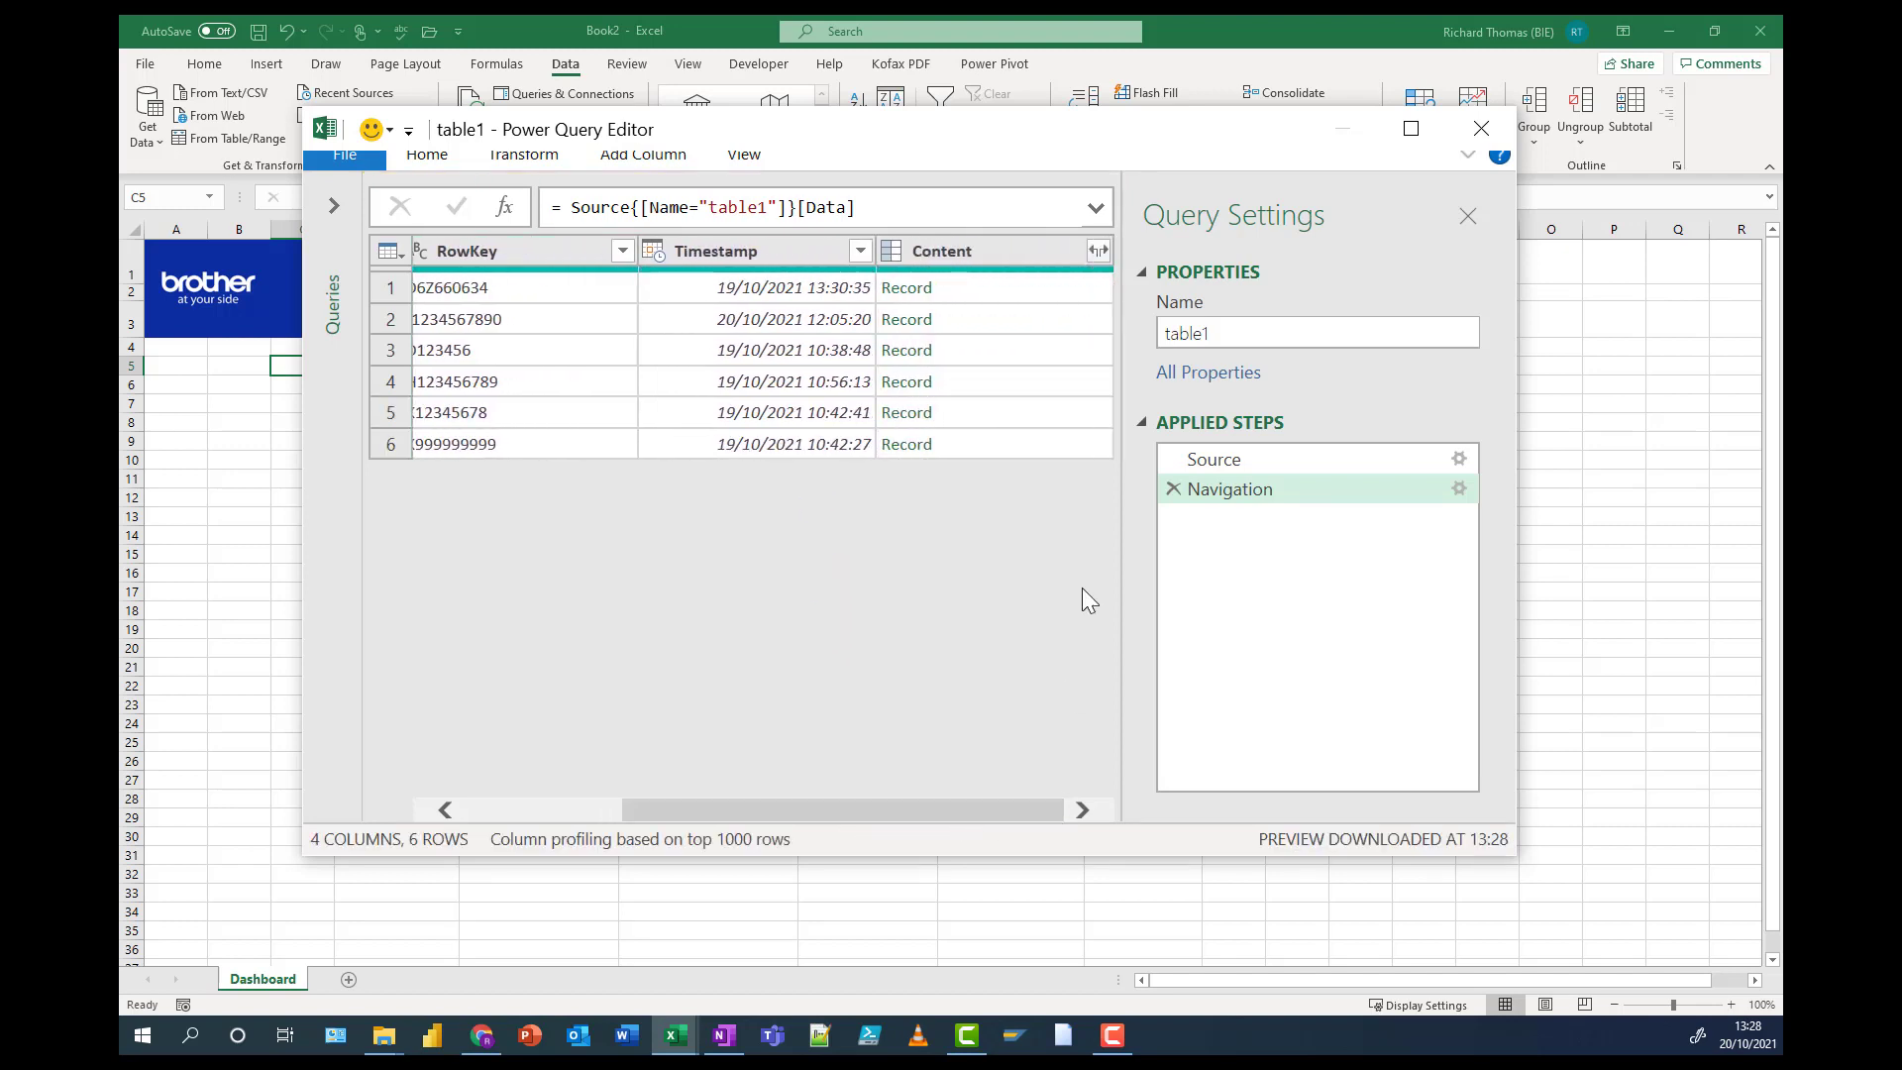
click(1097, 251)
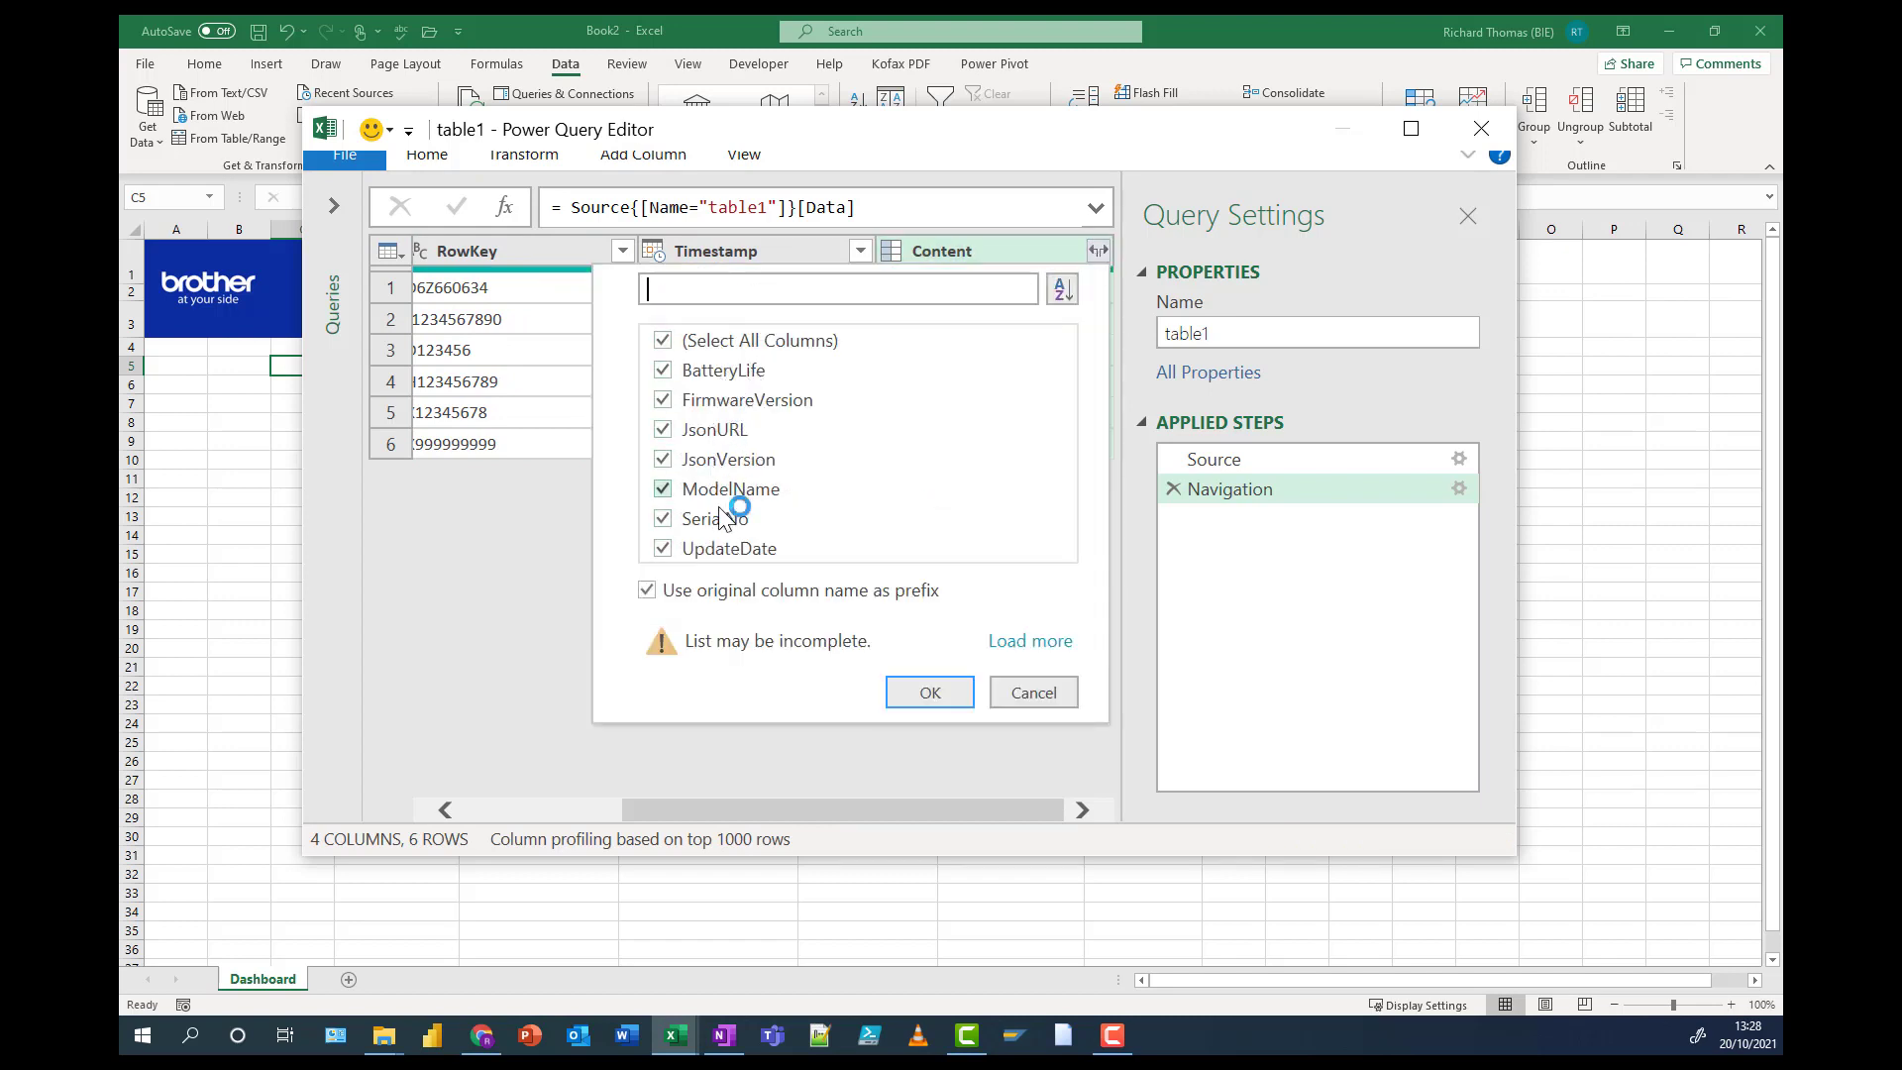
click(923, 693)
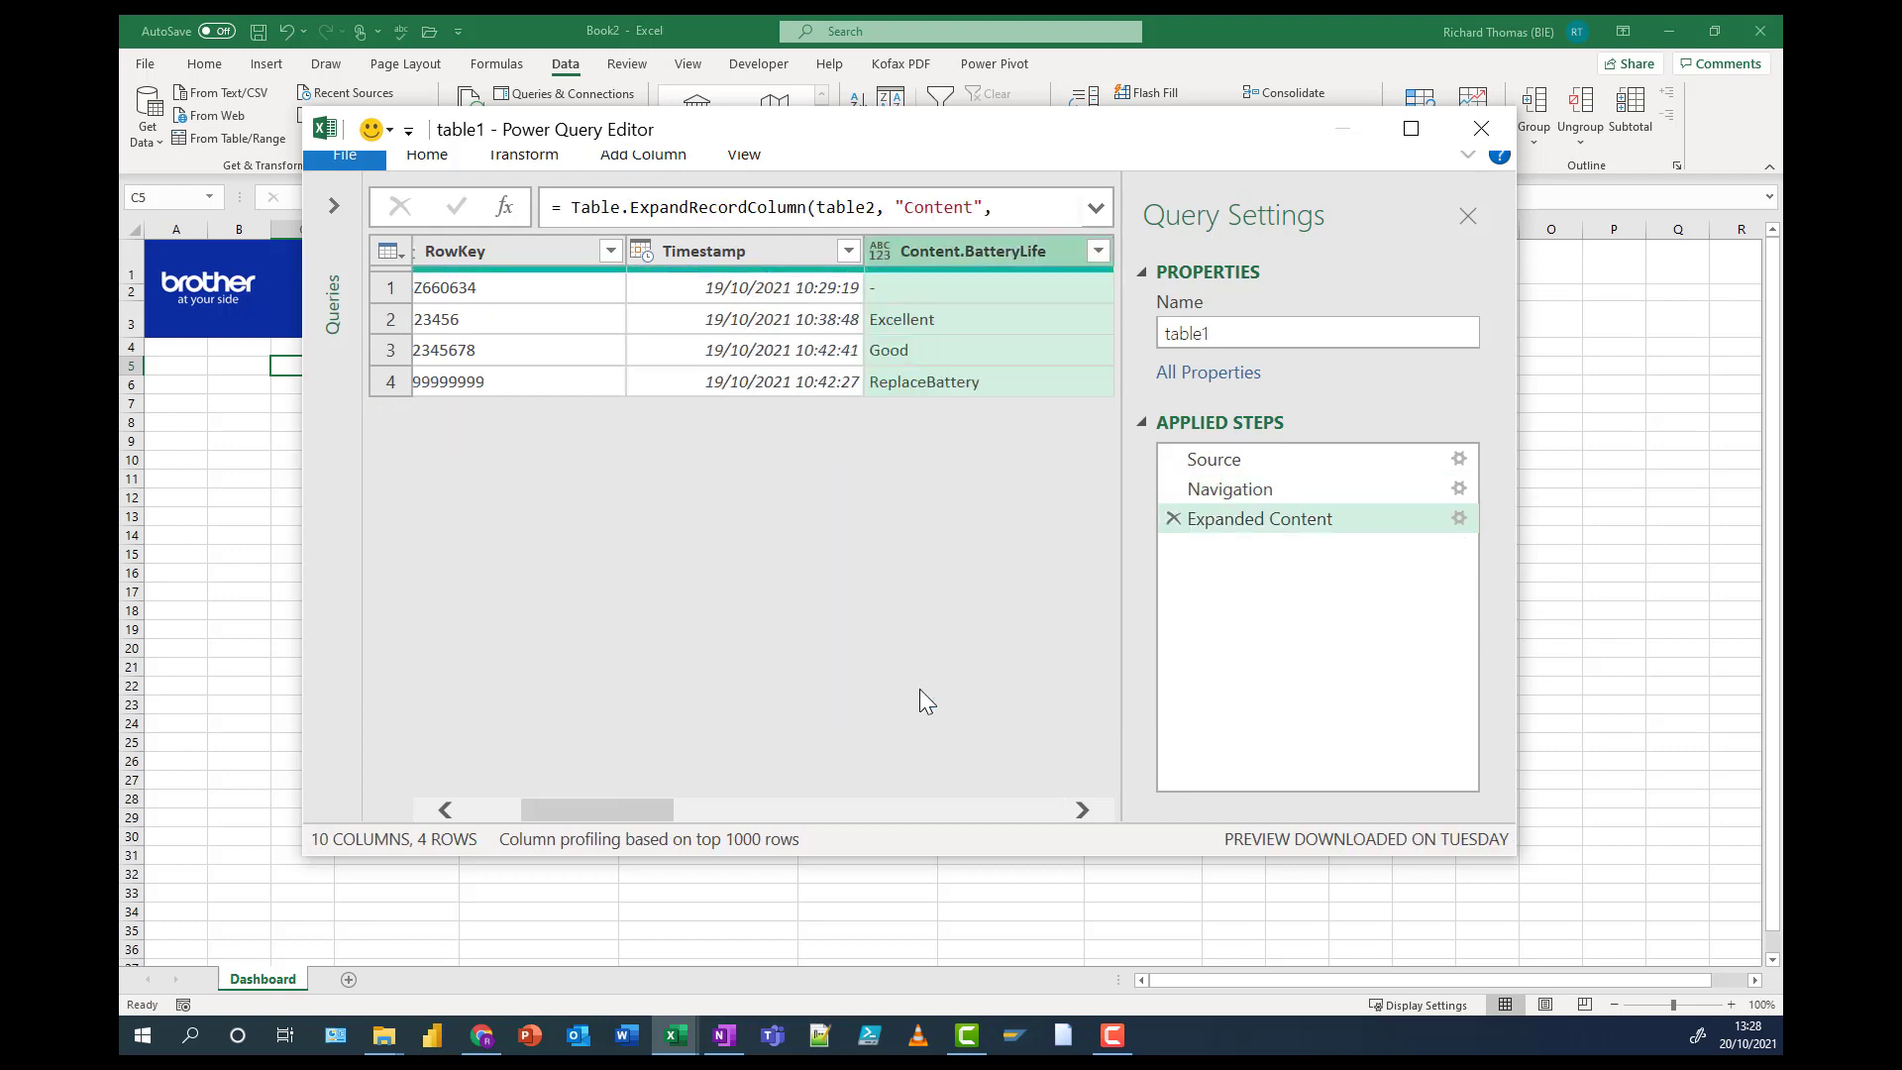
- Remove the PartitionKey and RowKey columns from the table1 query
drag(650, 810, 560, 798)
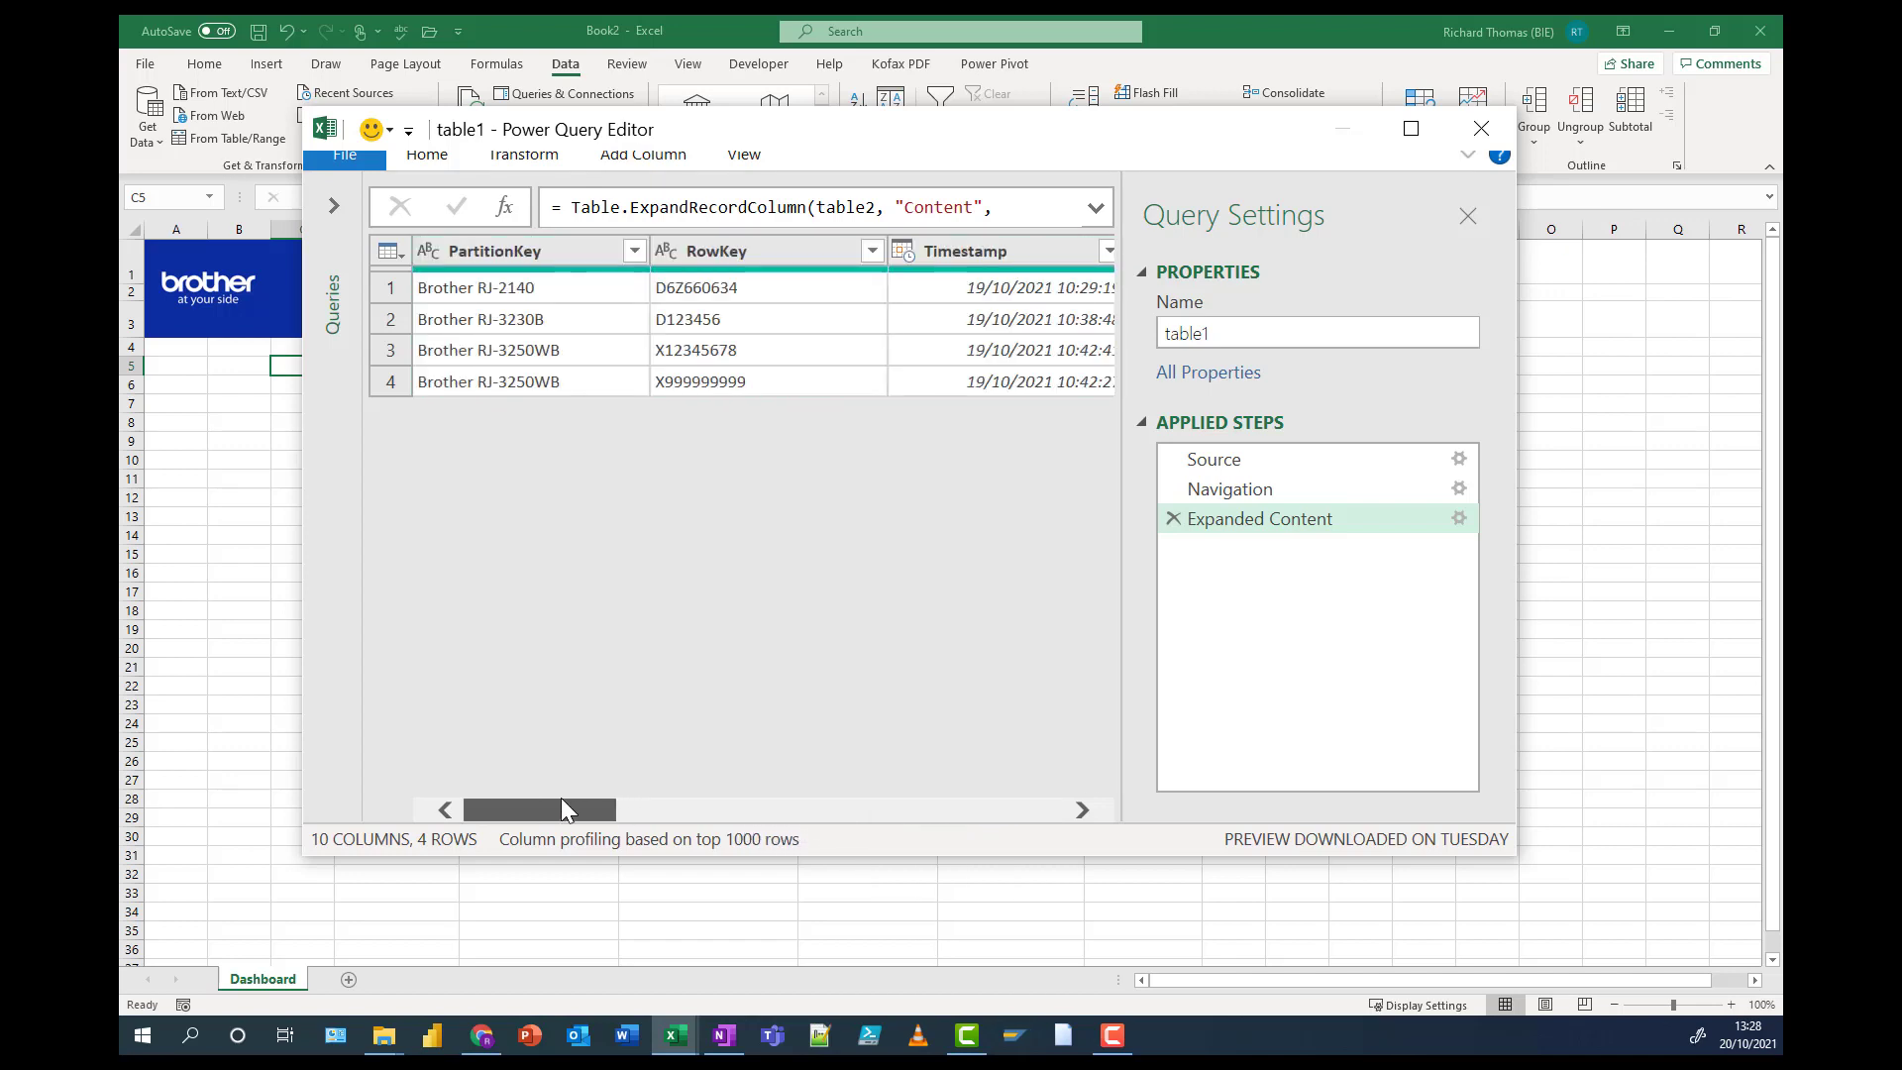
click(514, 254)
drag(586, 810, 941, 807)
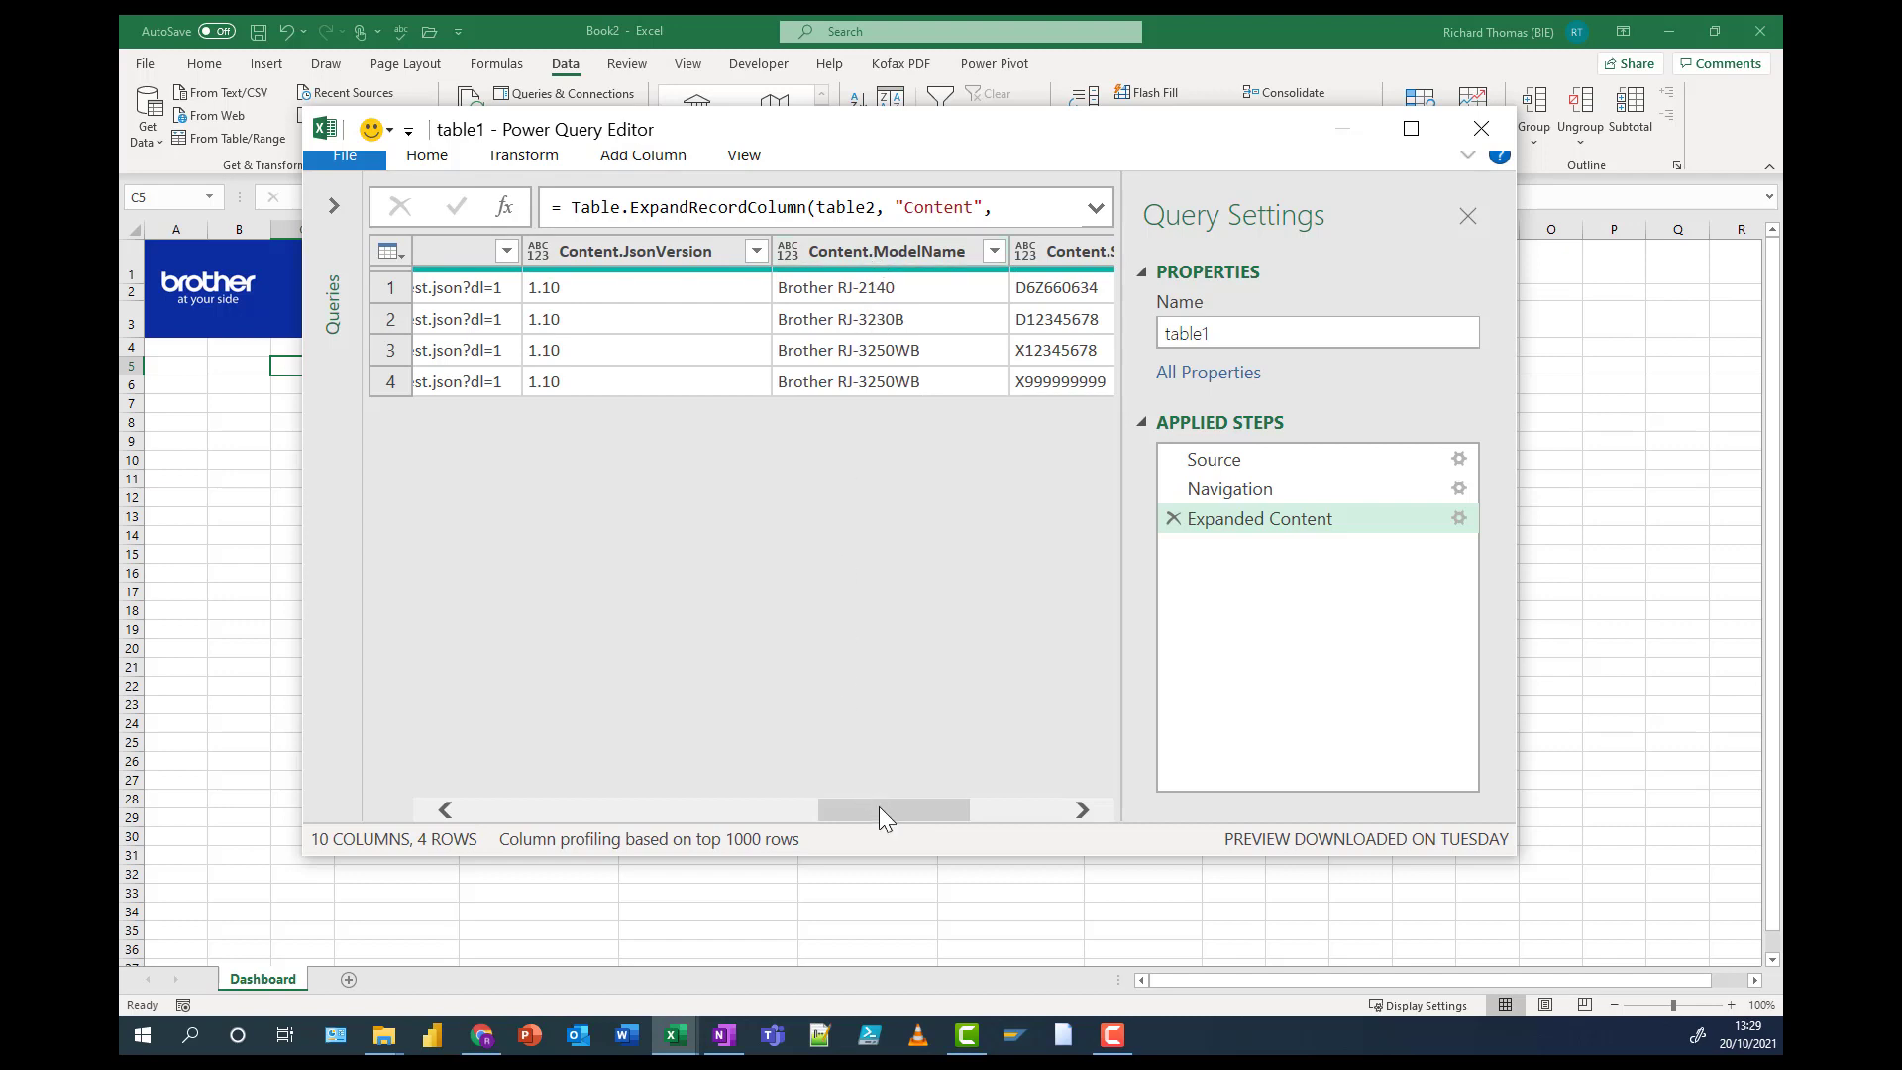
drag(880, 813, 485, 816)
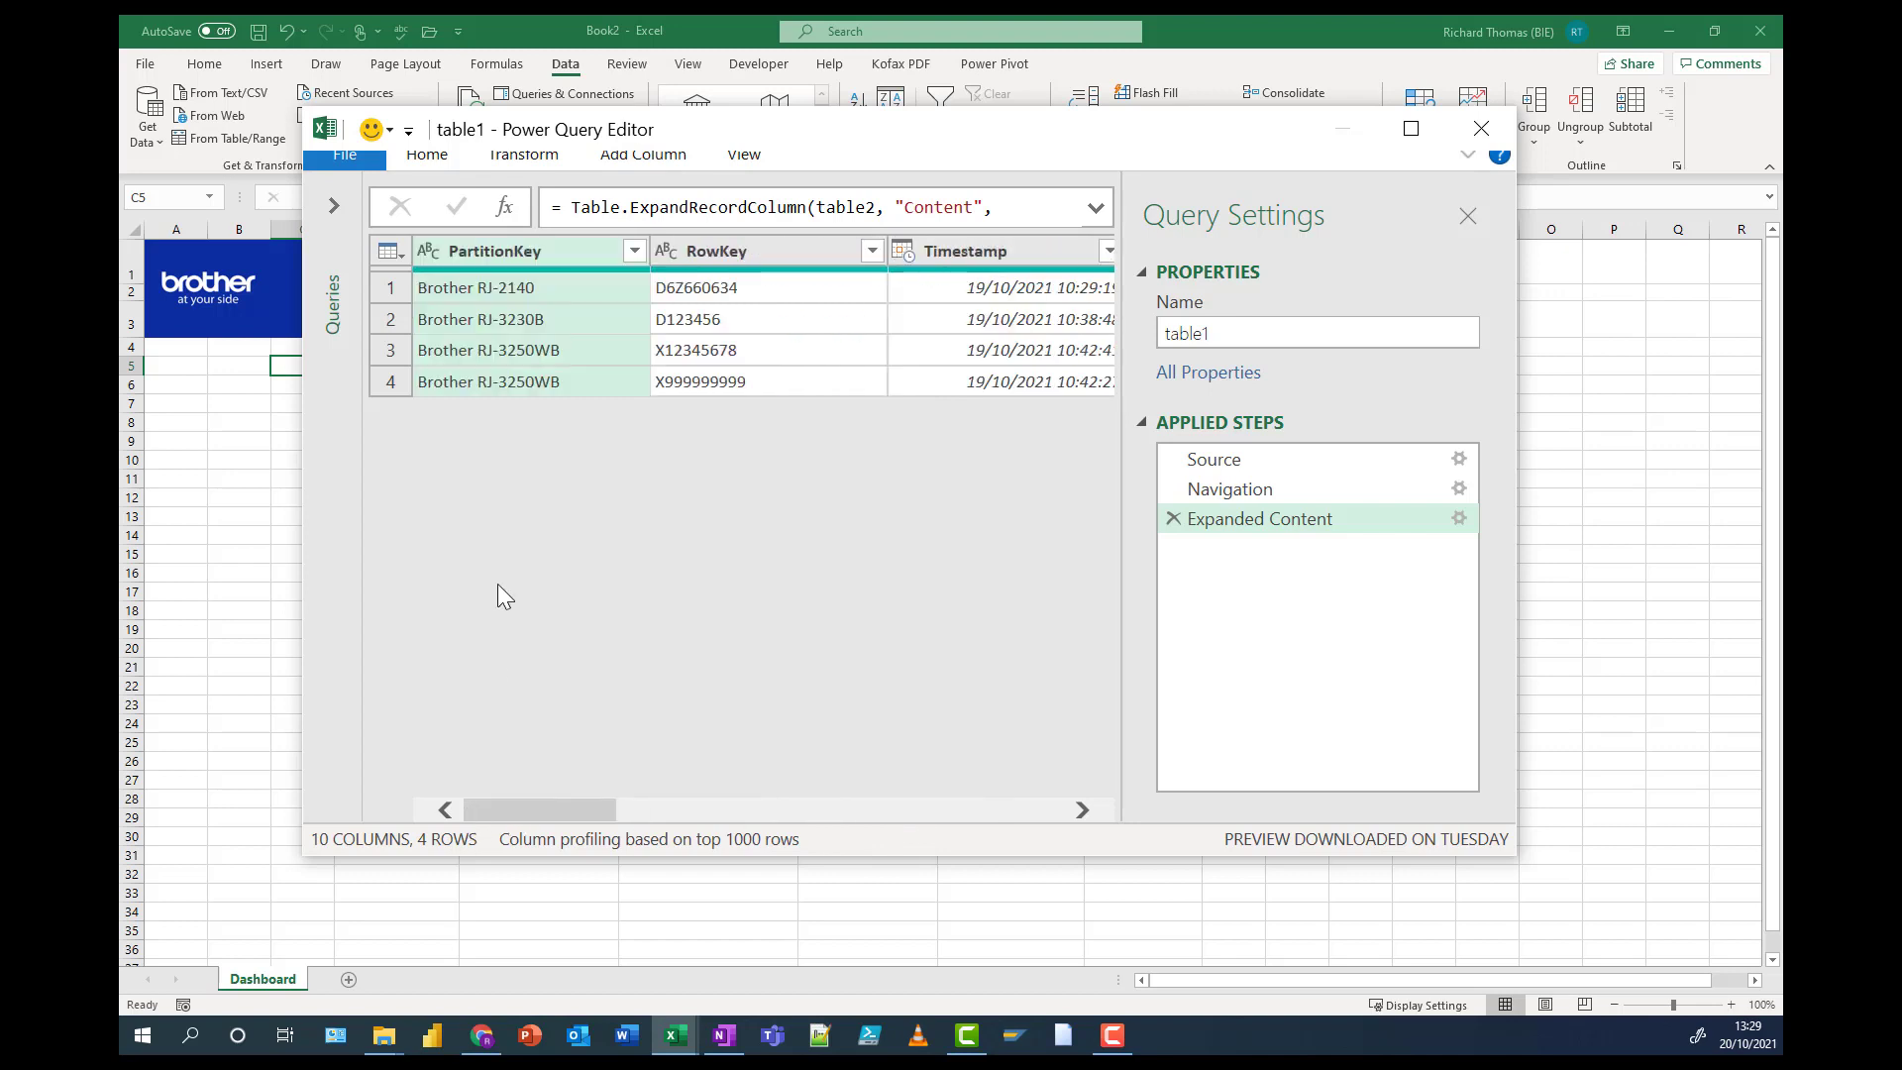
ctrl+click(713, 251)
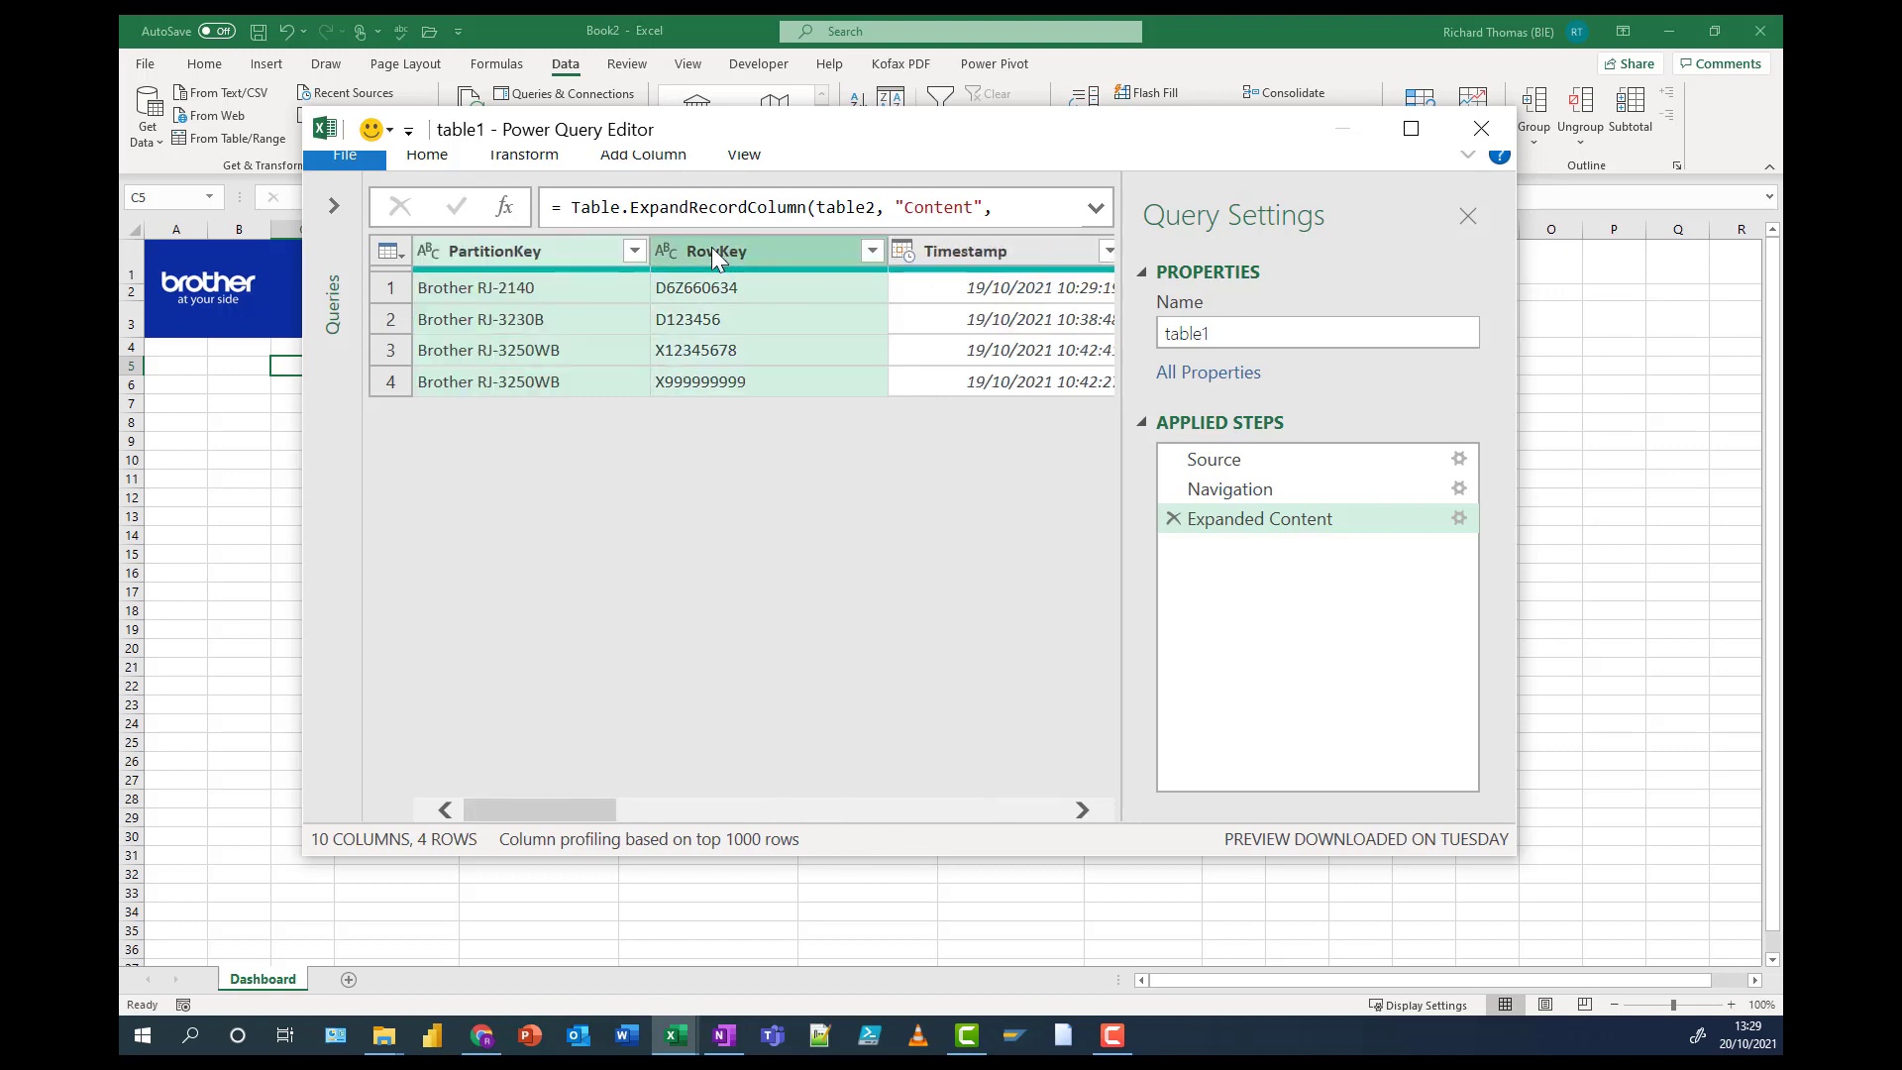
right_click(711, 247)
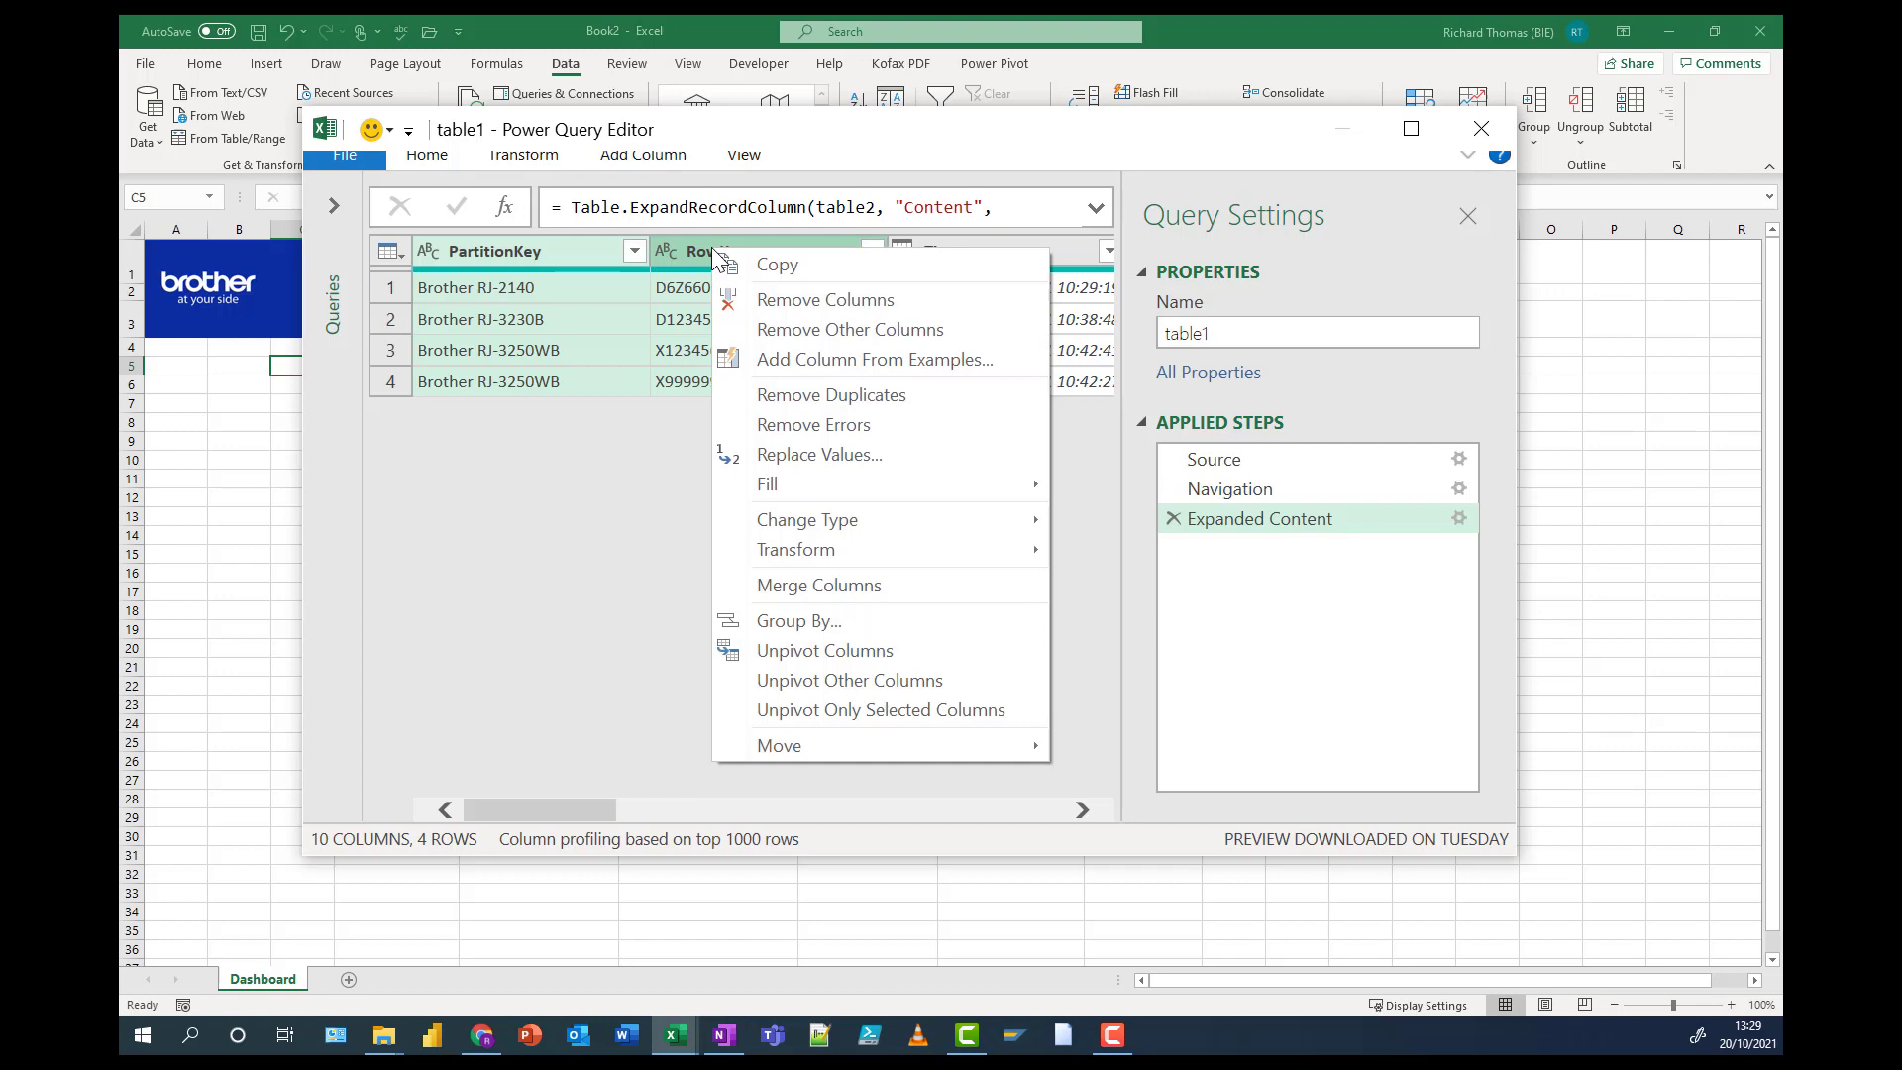
click(757, 294)
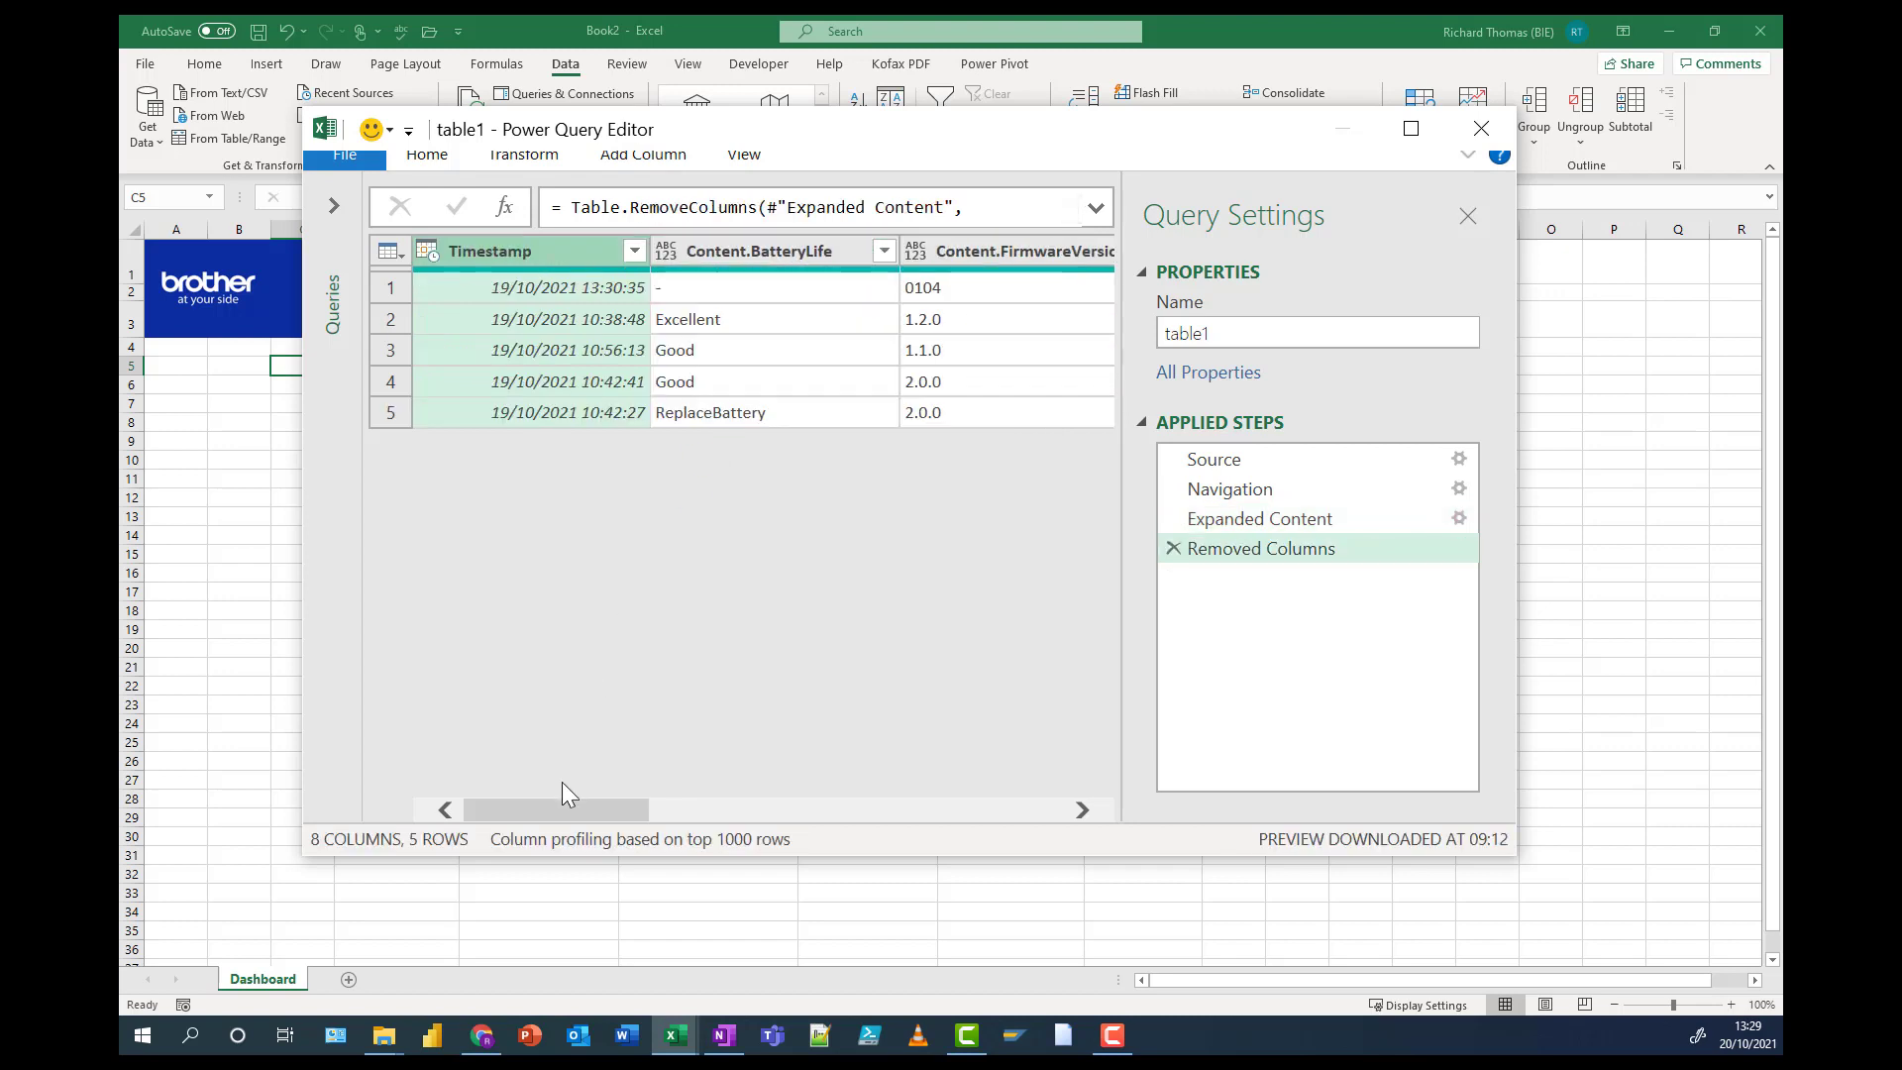
- Rename the Content.BatteryLife column as Battery Life
click(746, 257)
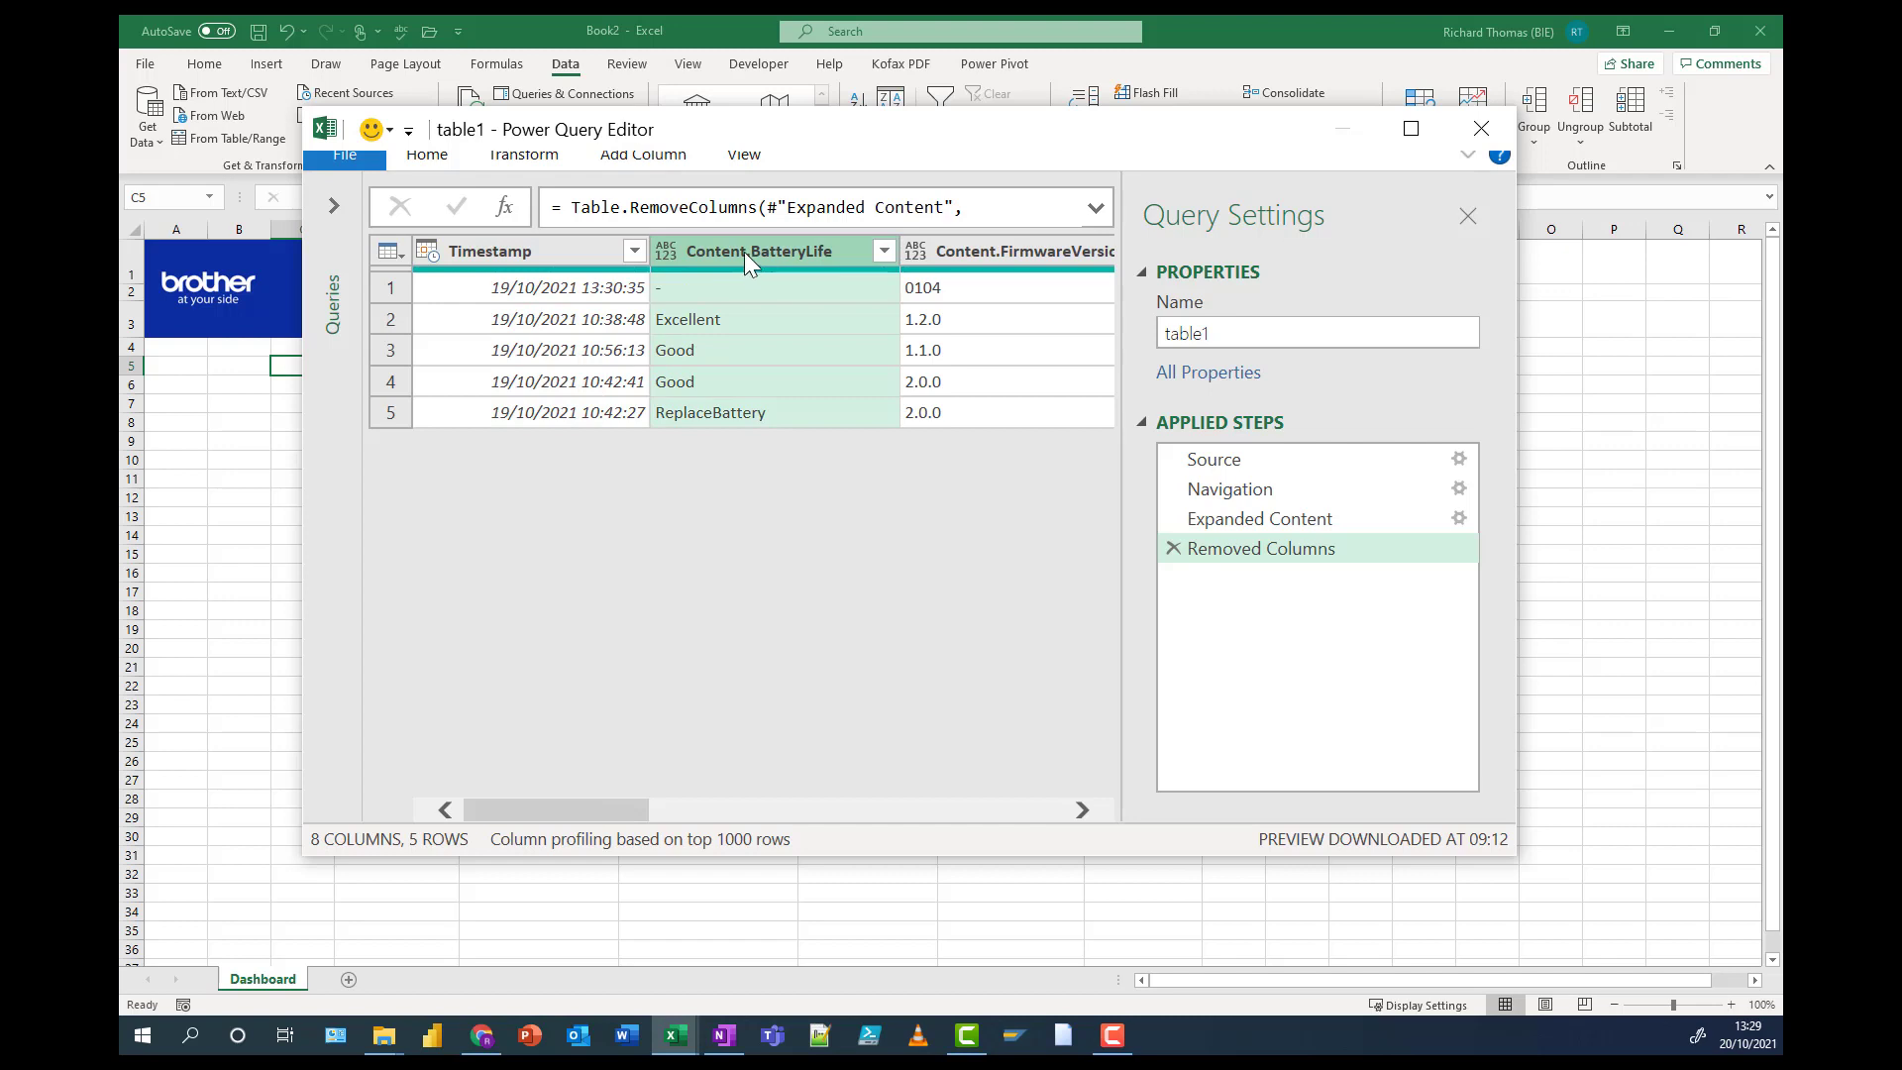
right_click(745, 252)
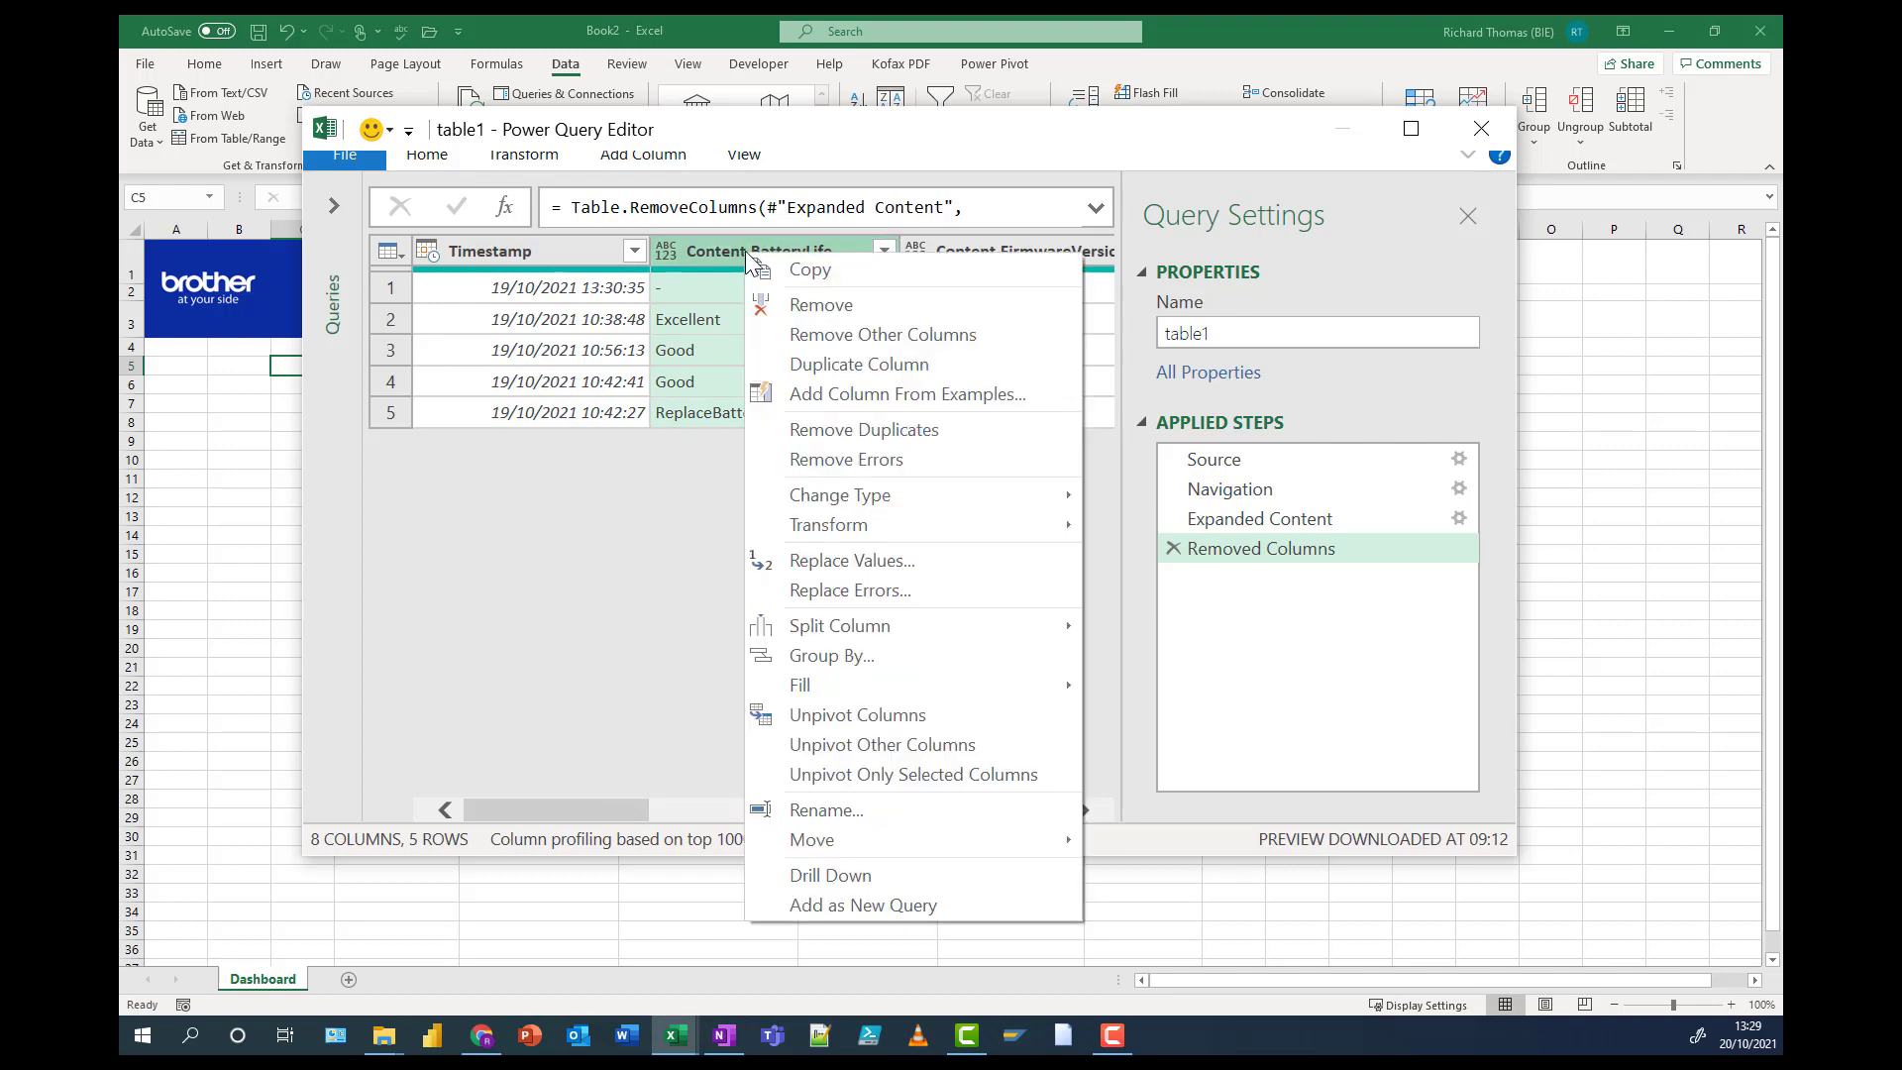
click(797, 810)
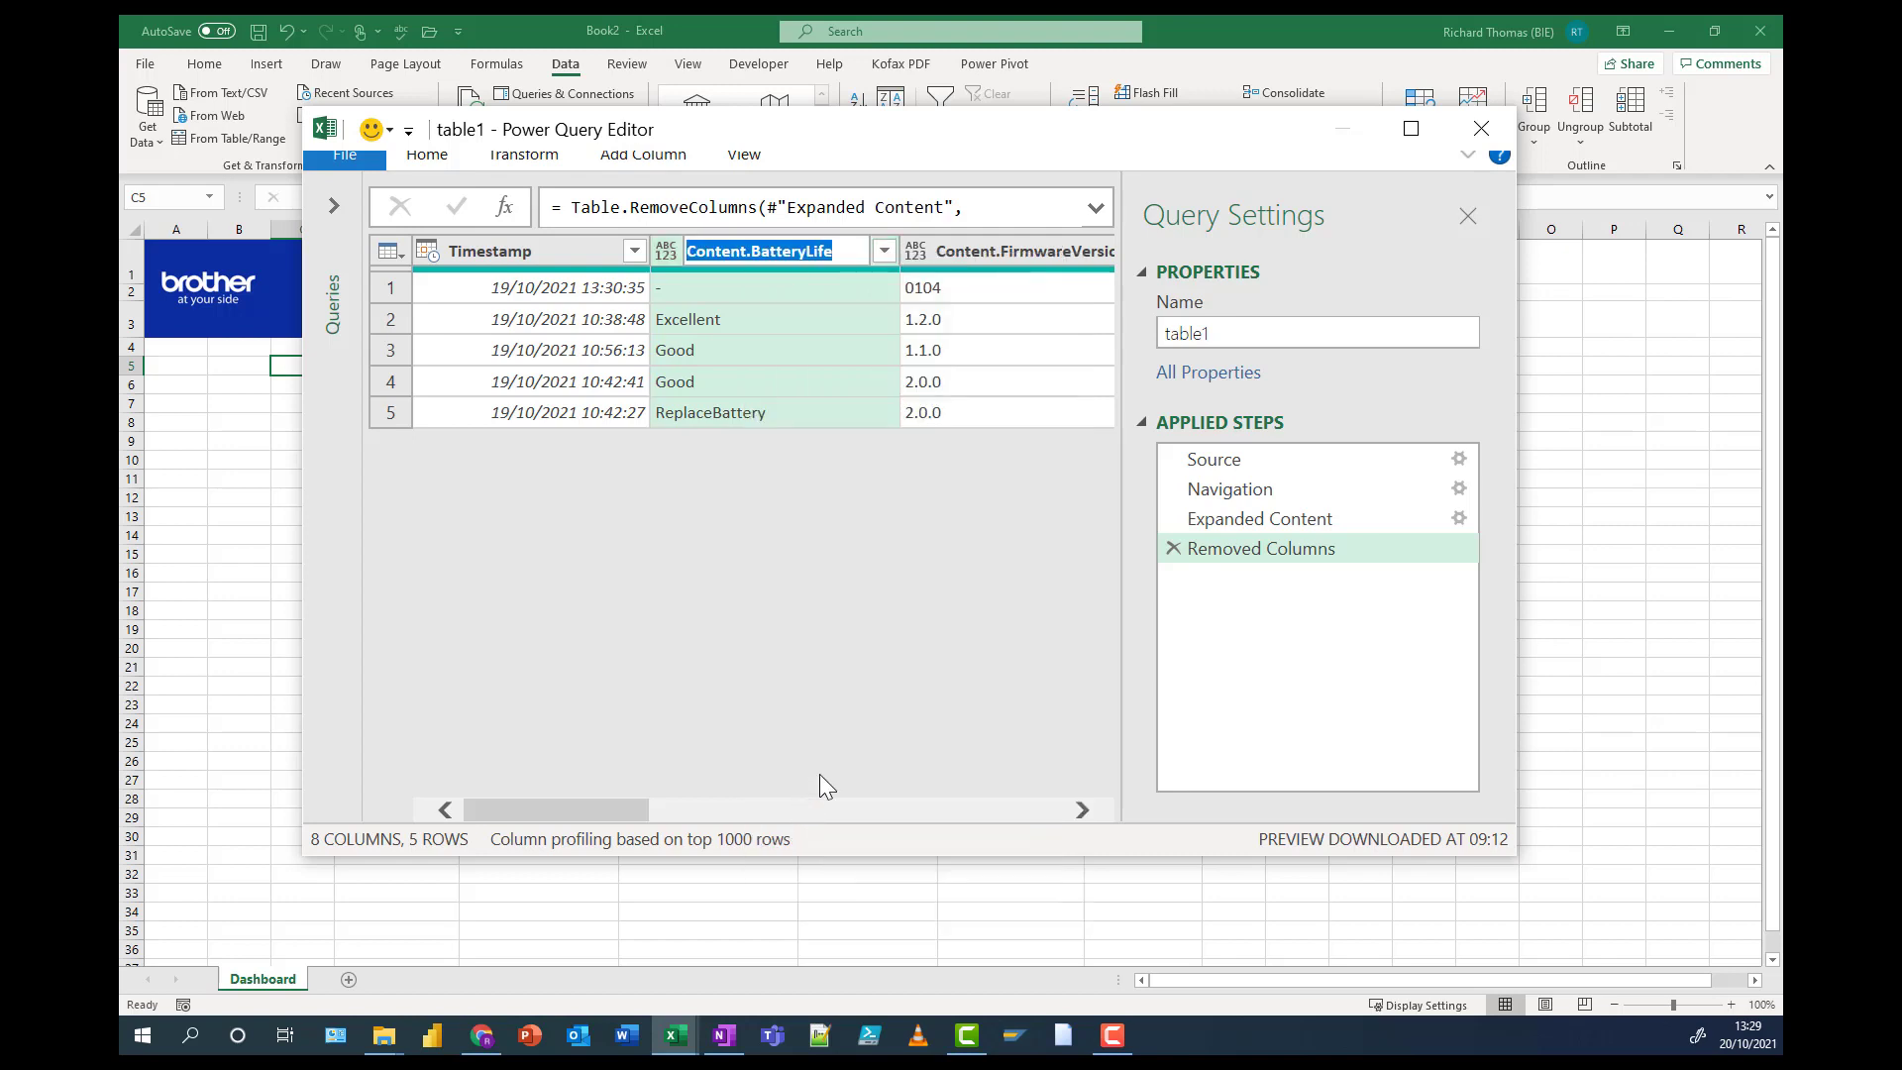
text(Battery Li)
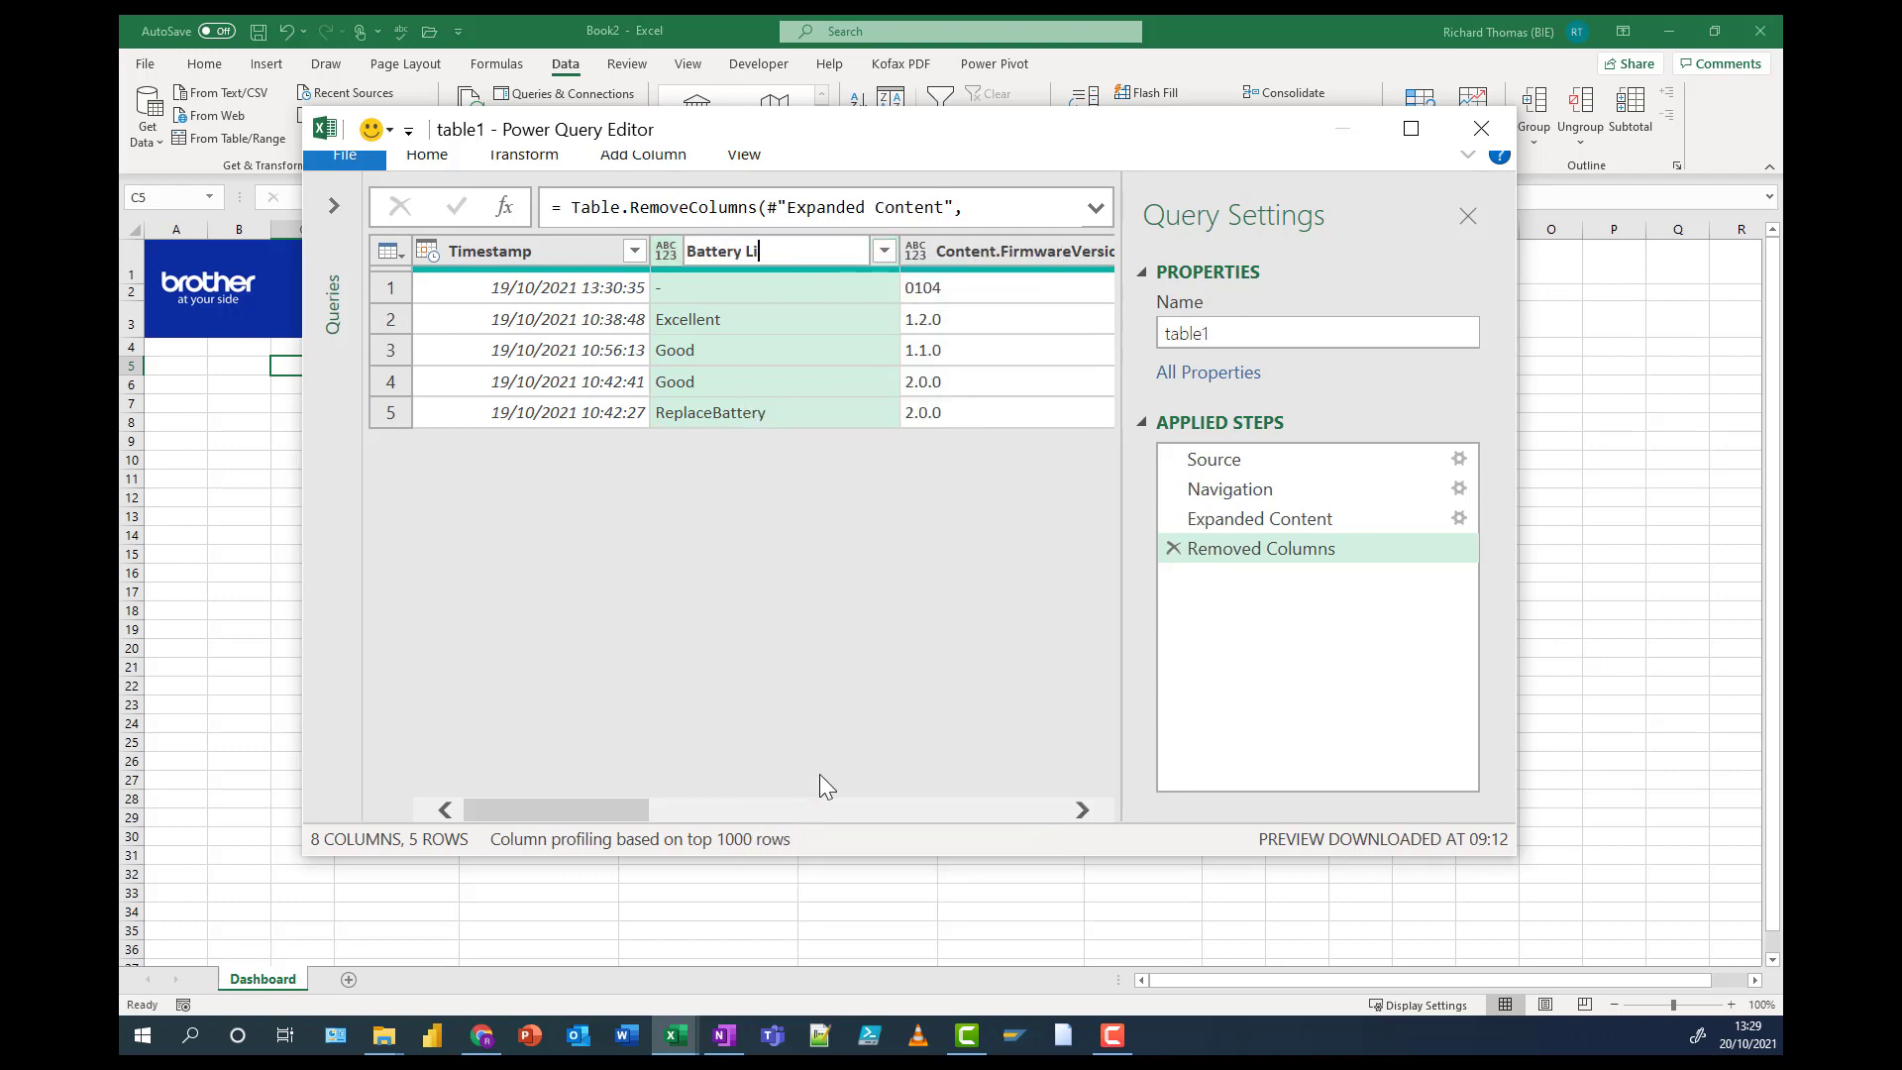
text(fe)
key(Return)
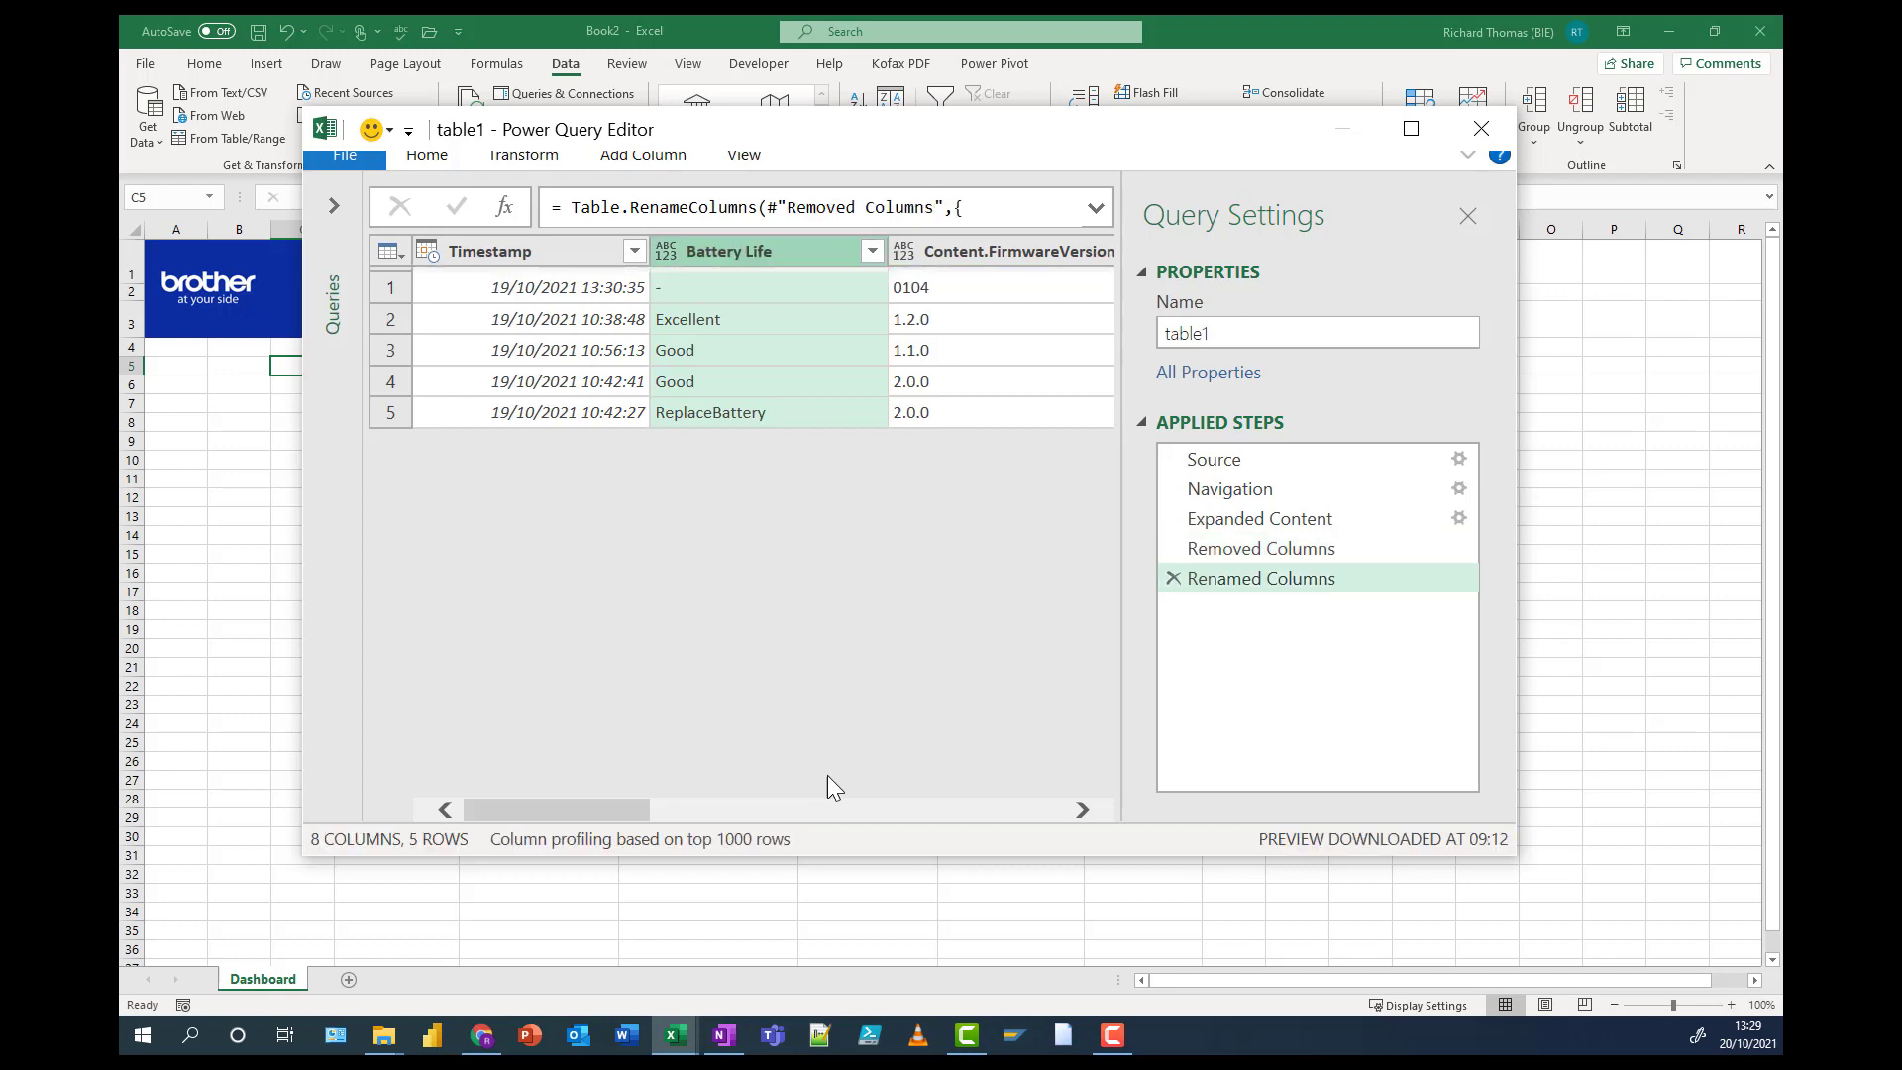
- Rename the Content.FirmwareVersion column as Fimware Version
drag(630, 807, 704, 809)
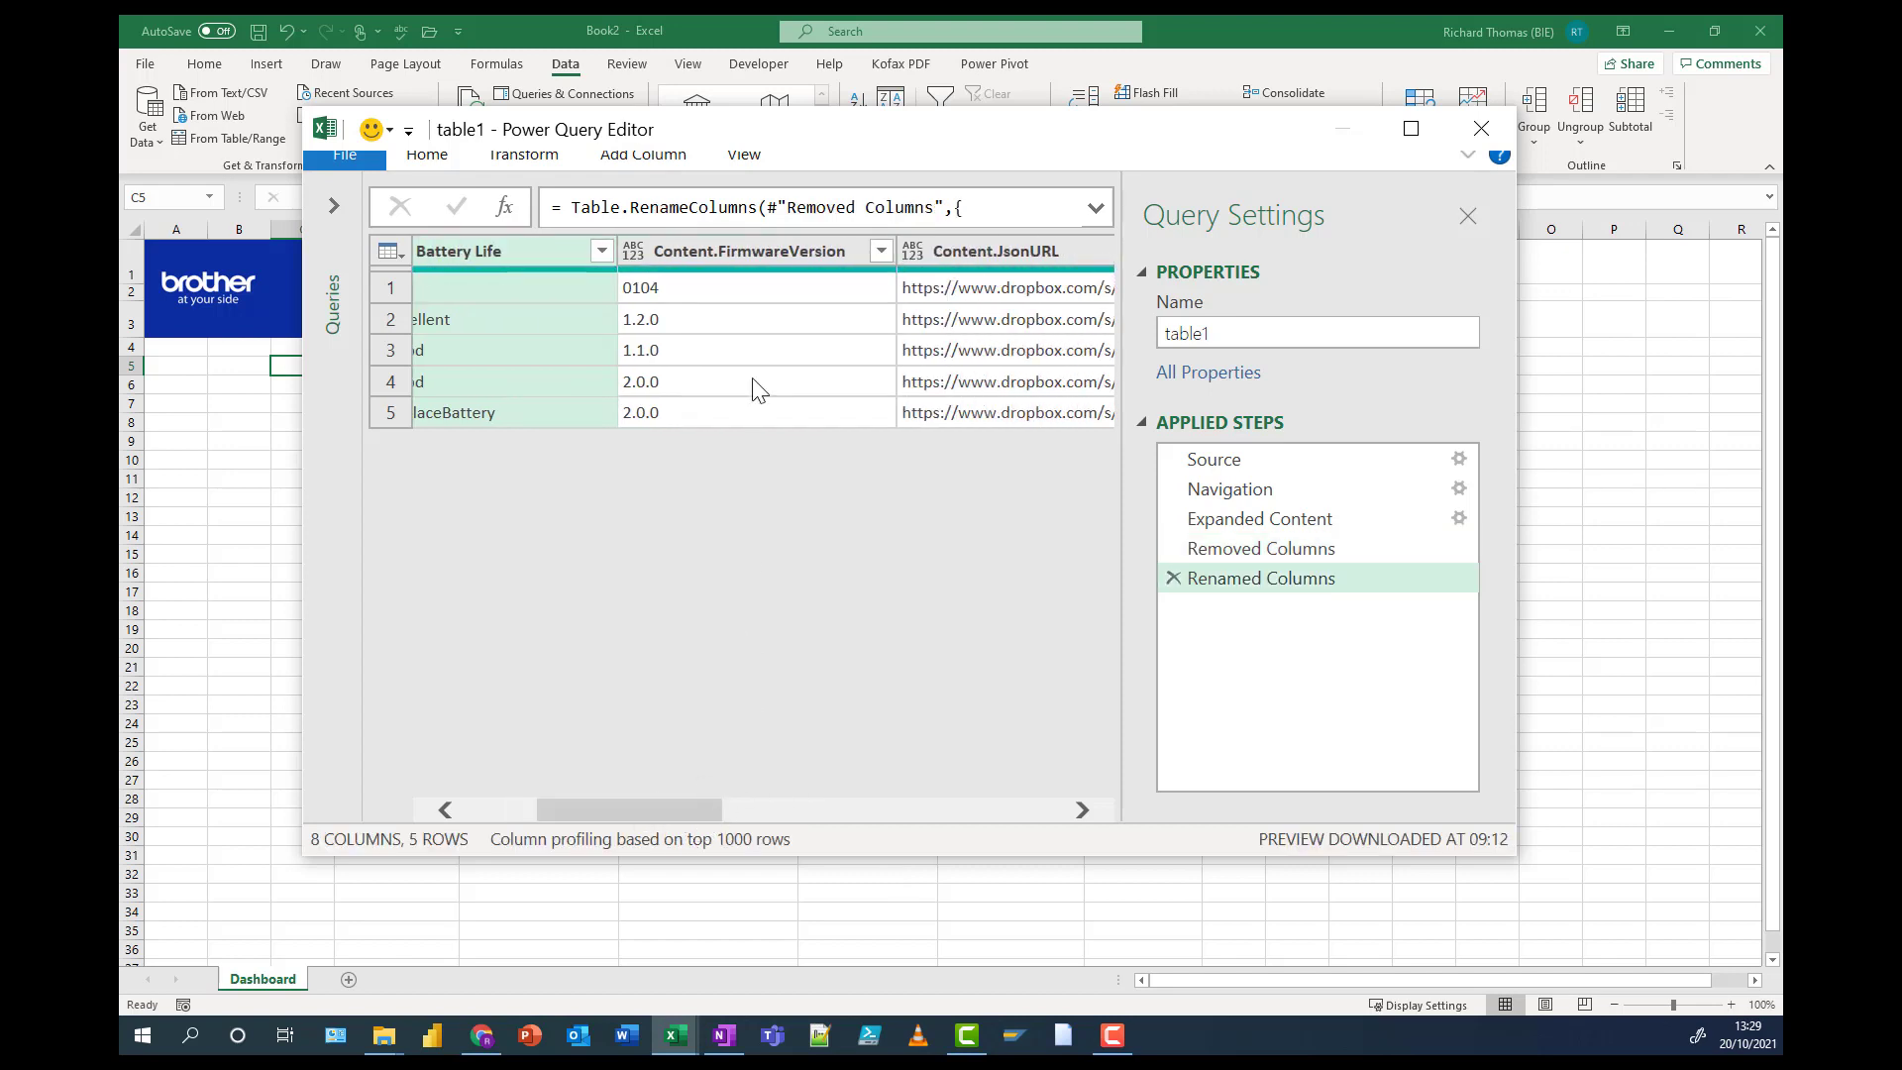
right_click(753, 254)
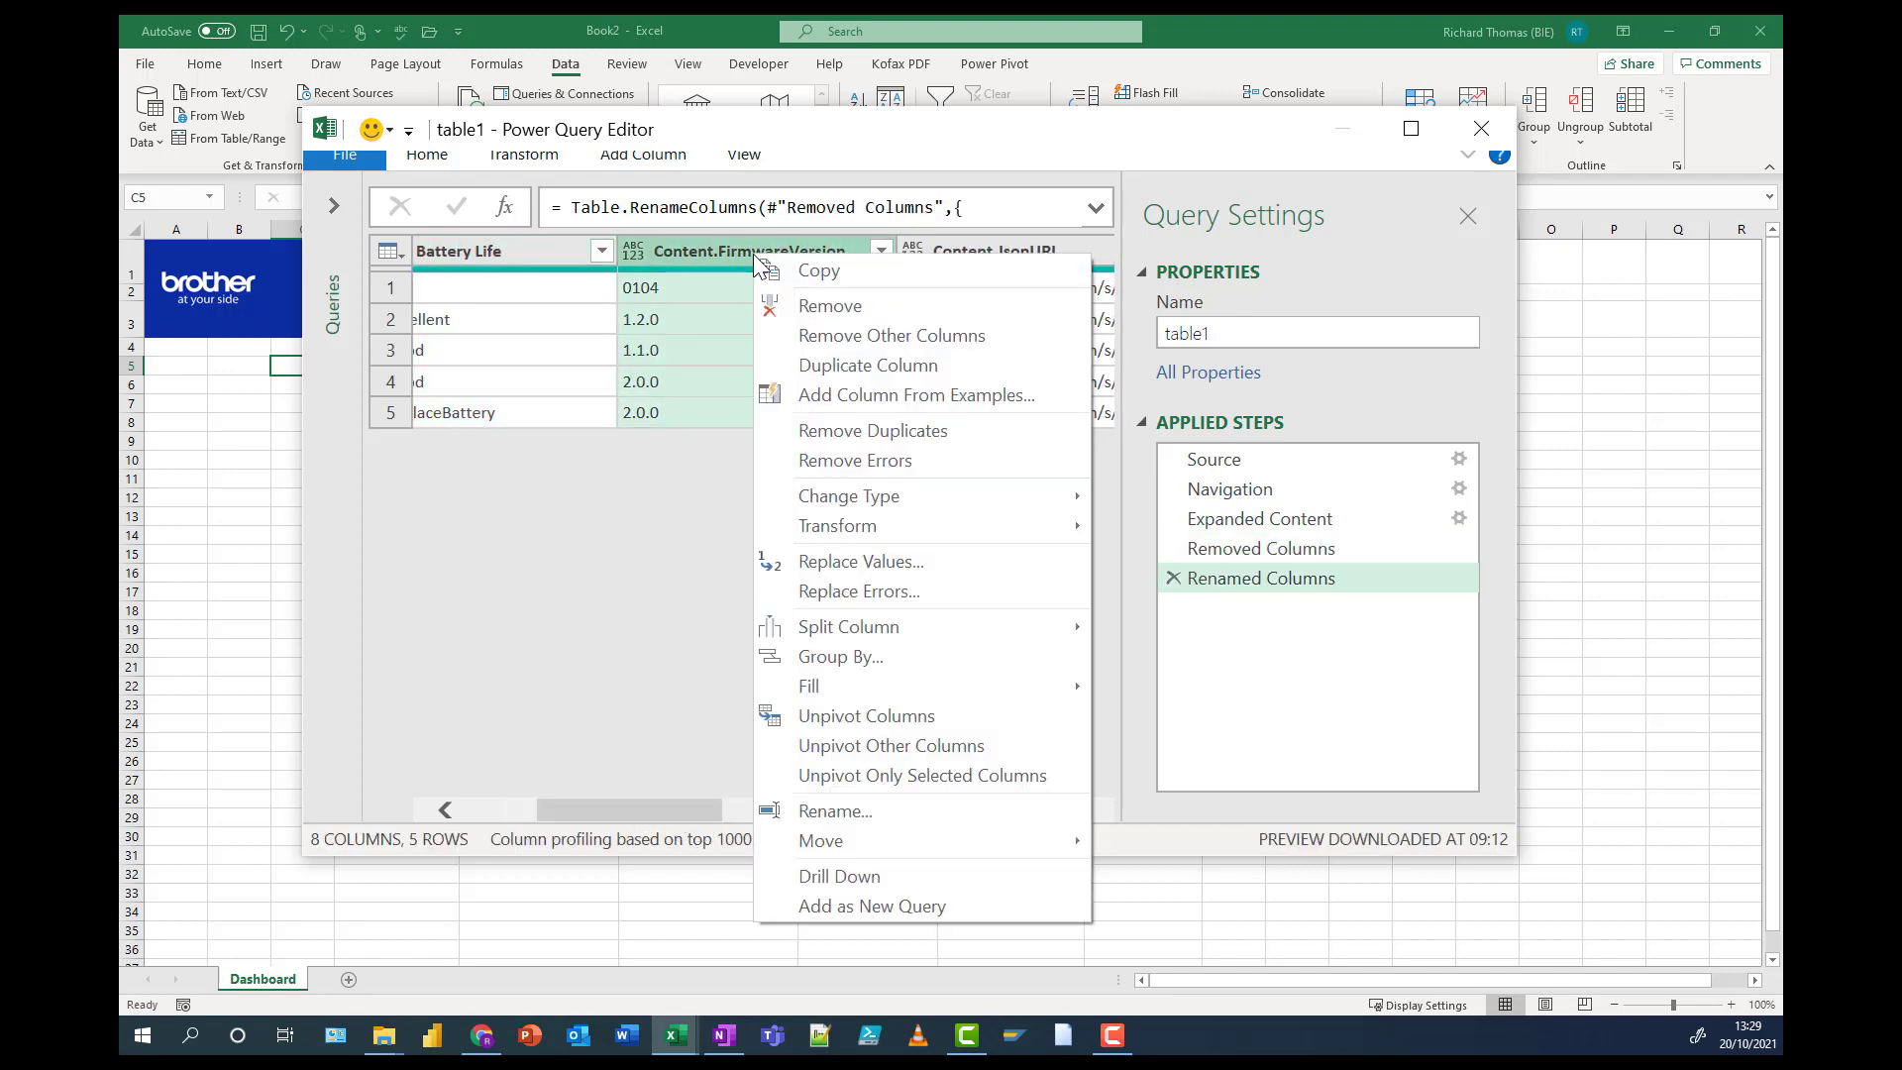
click(834, 812)
text(are Version)
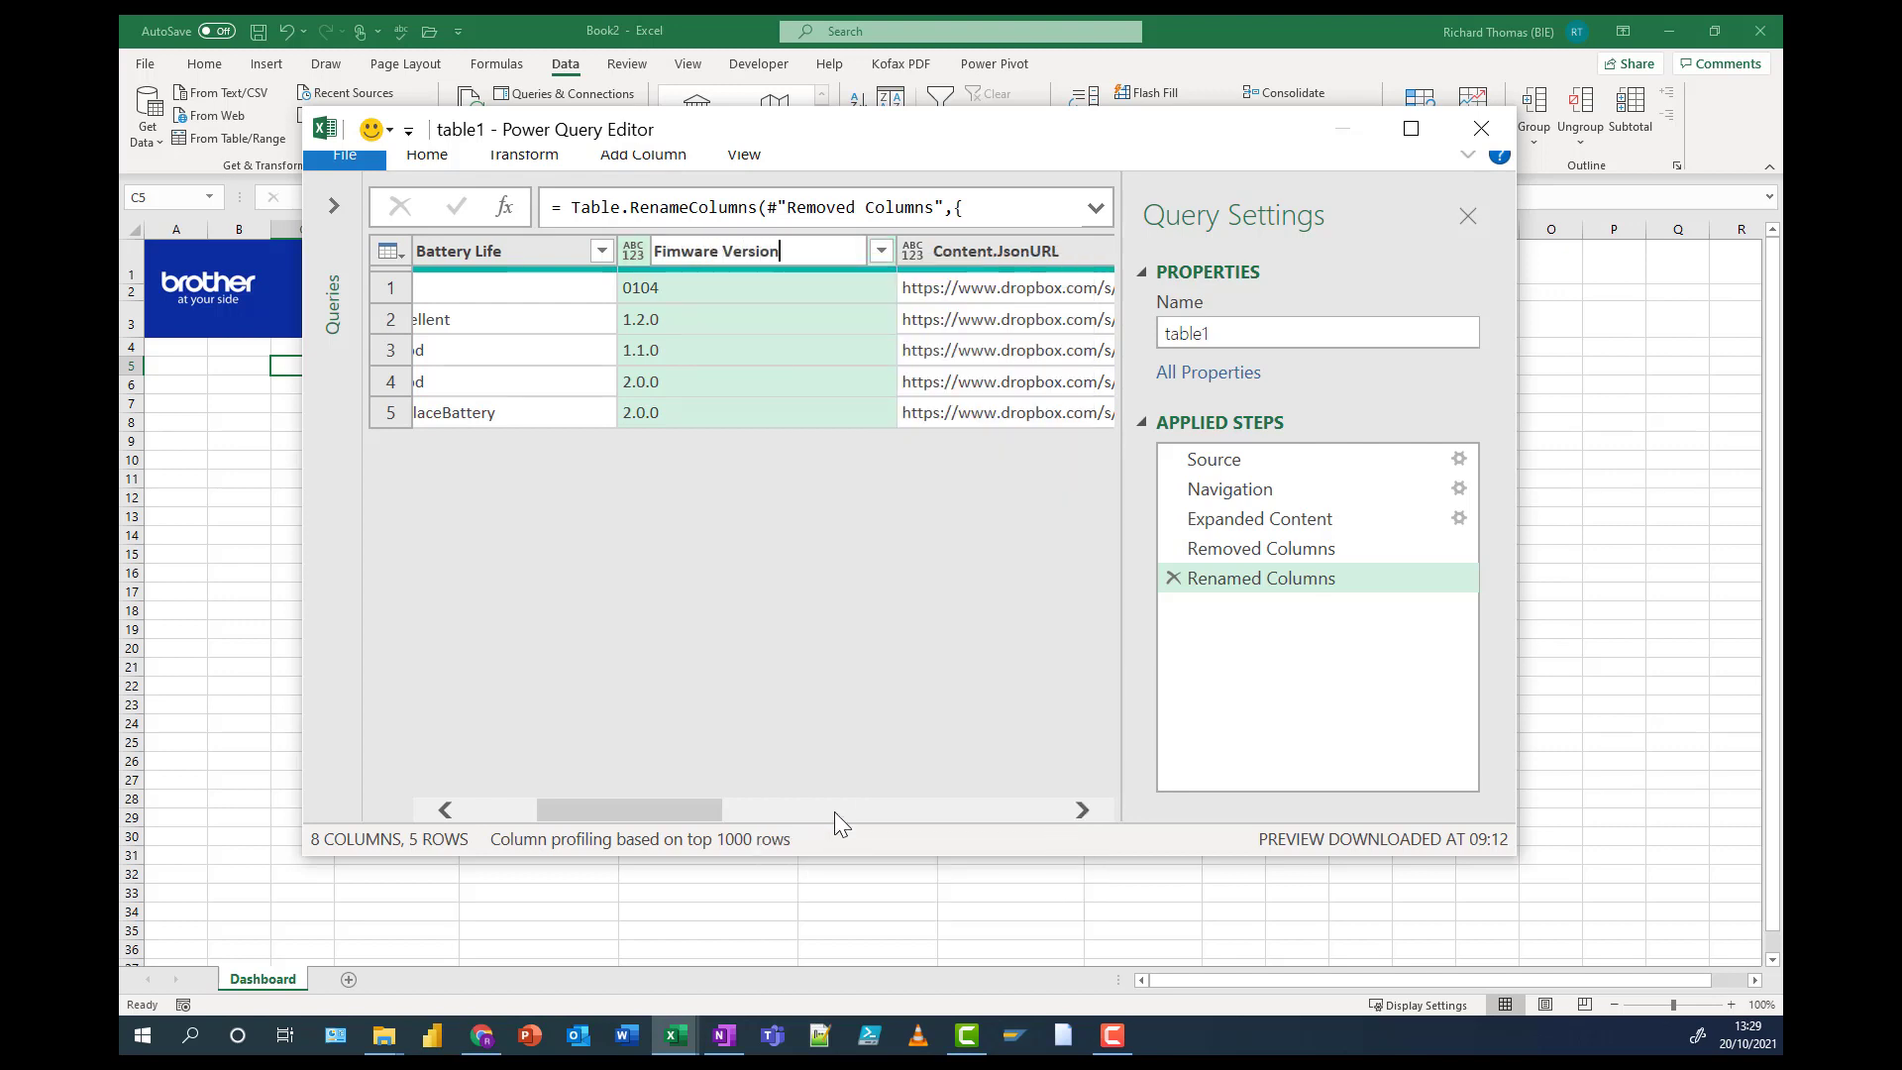
key(Return)
- Rename the Content.JsonURL column as JSON URL
drag(688, 811, 914, 809)
right_click(724, 251)
click(791, 808)
text(JSON URL)
key(Return)
- Rename the Content.JsonVersion column as JSON Version
click(681, 254)
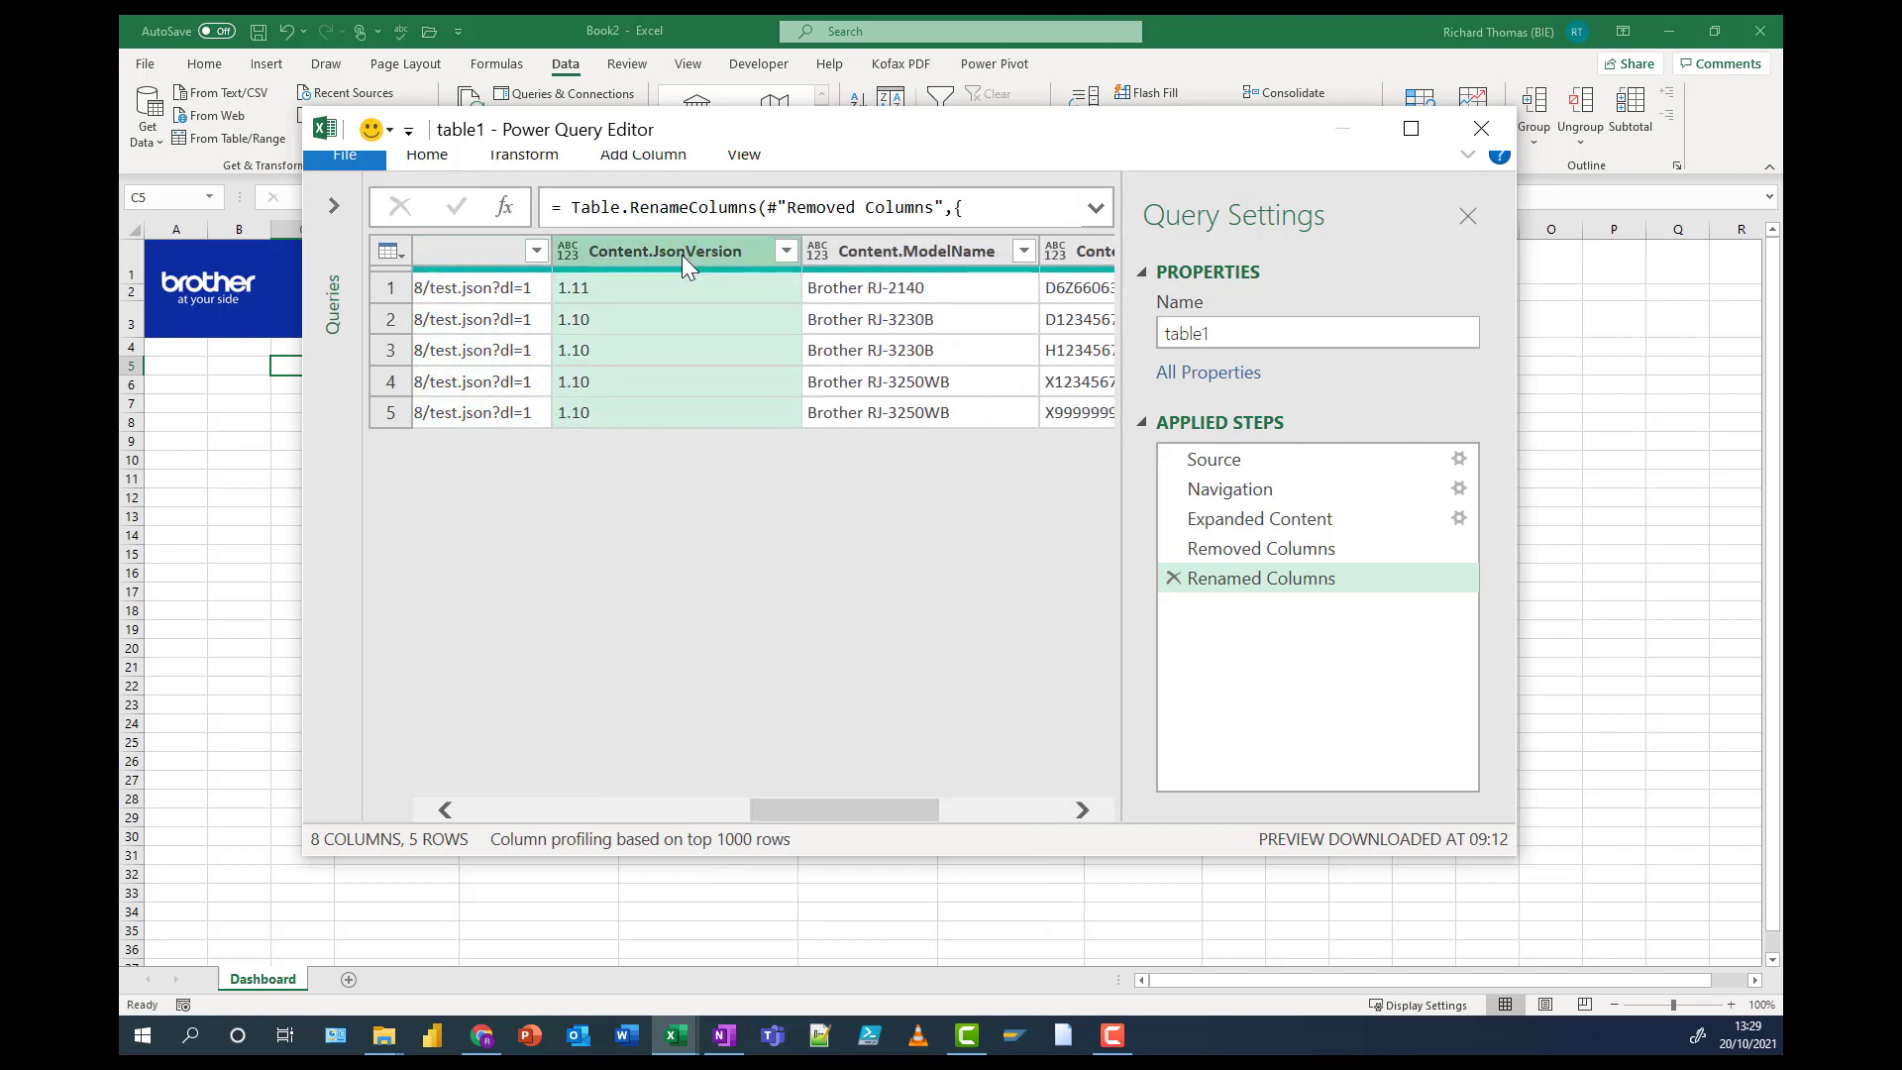
right_click(682, 254)
click(770, 819)
text(JSON Version)
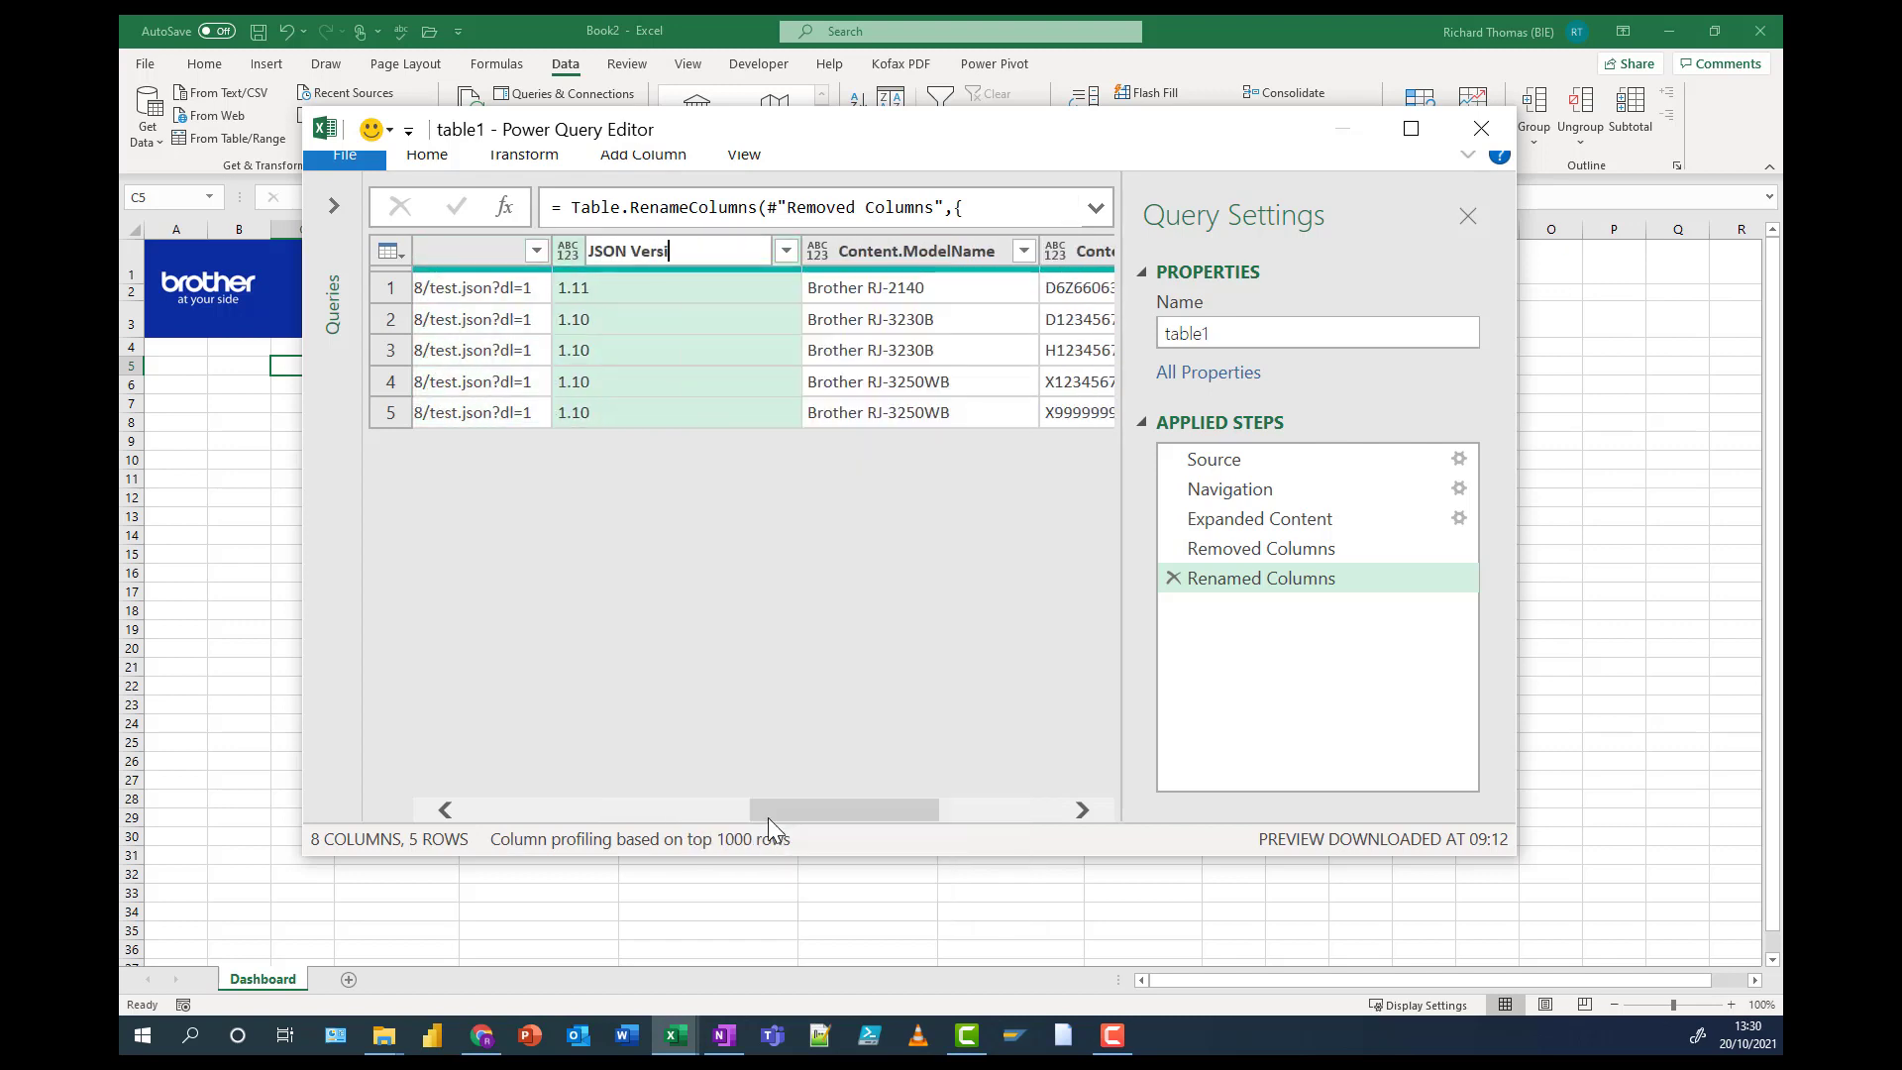
key(Return)
- Rename the Content.ModelName column as Model Name
drag(786, 808, 869, 809)
right_click(598, 255)
click(677, 811)
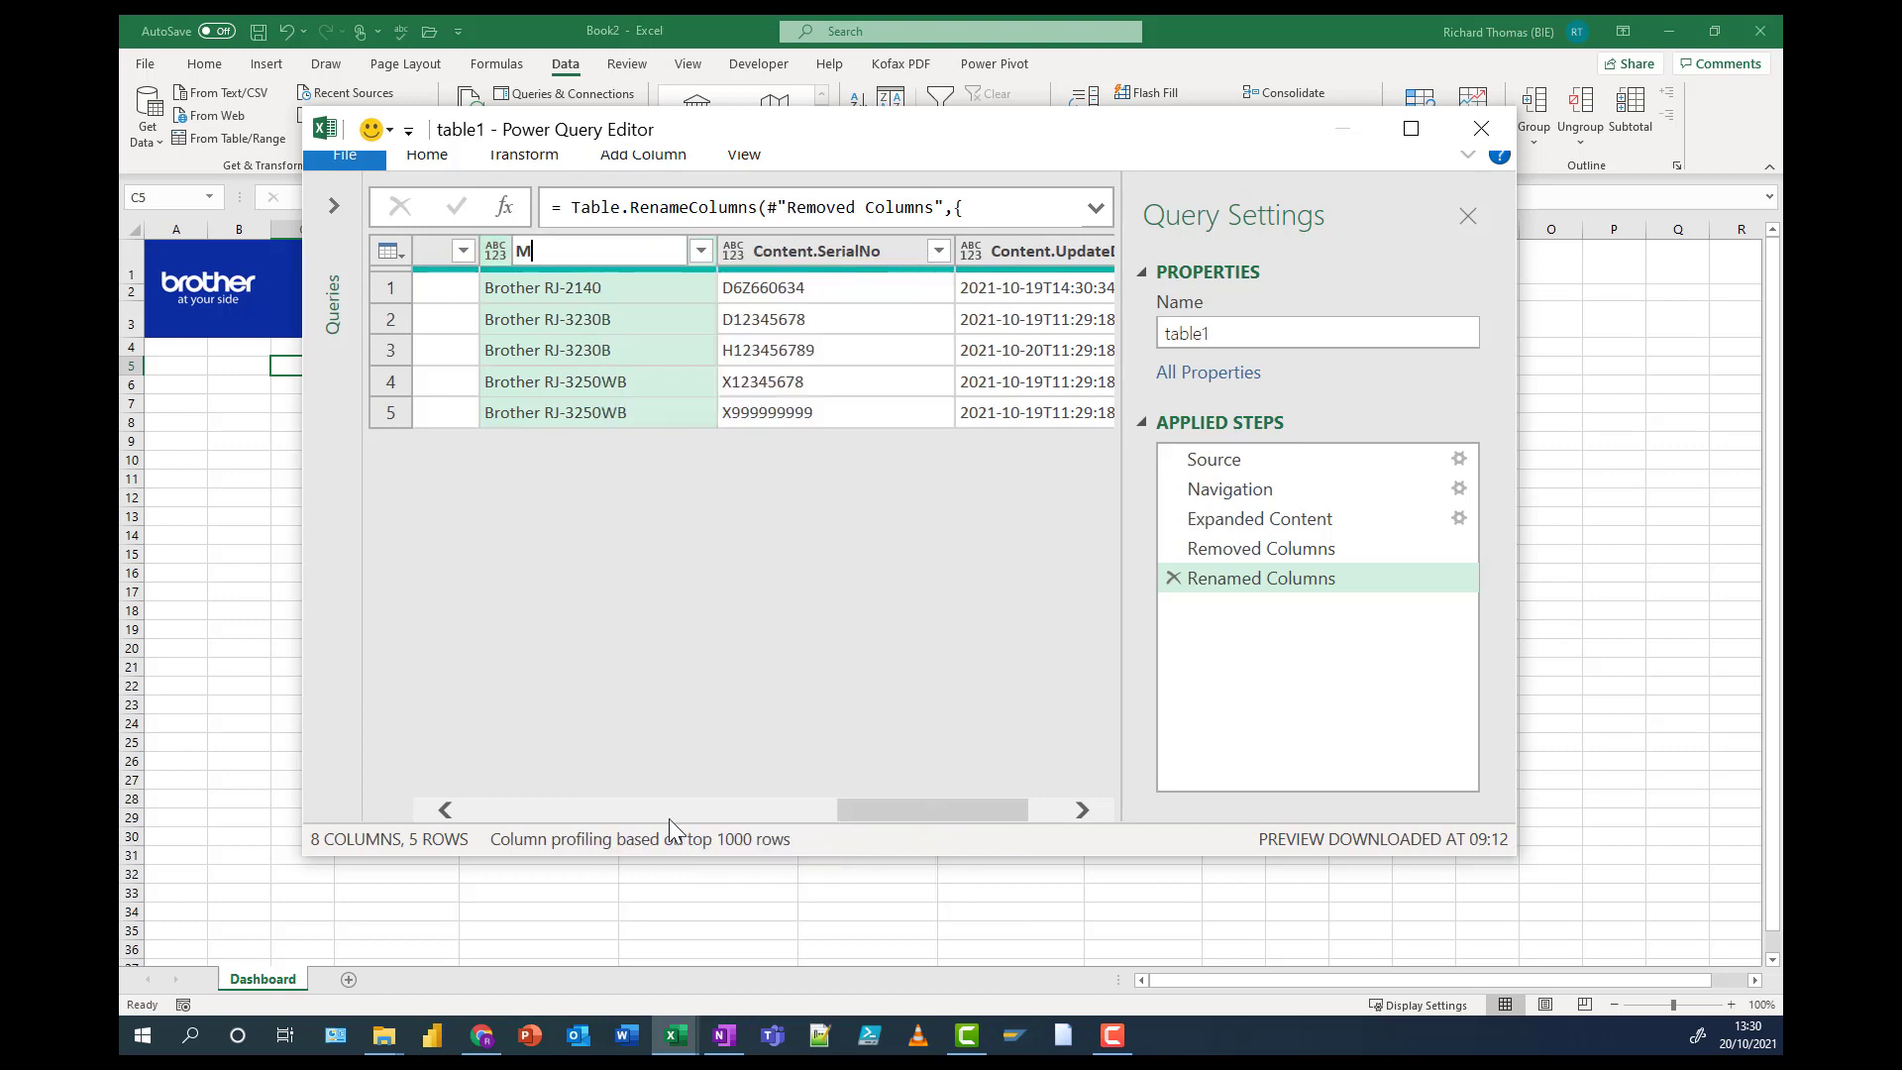
text(Model Name)
- Rename the Content.SerialNo column as Serial Number
click(798, 253)
right_click(799, 252)
click(878, 809)
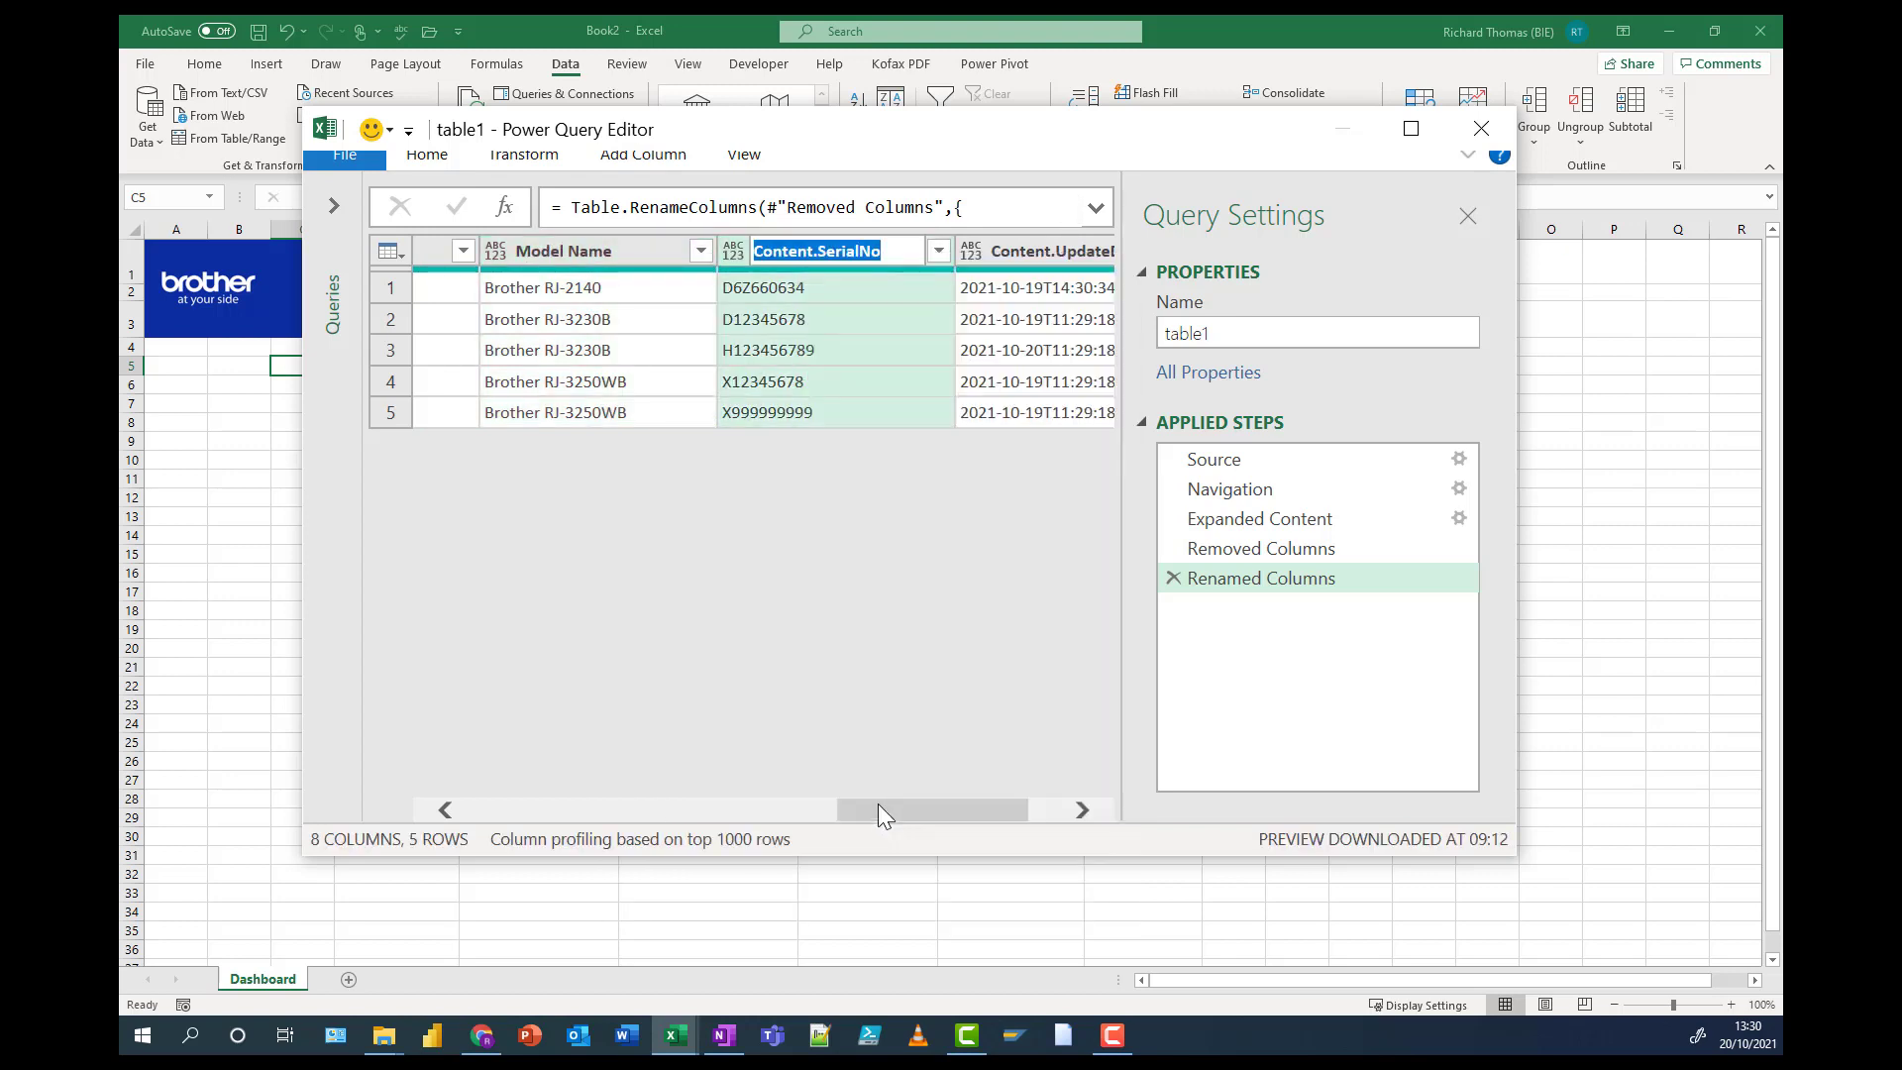
text(Serial Number)
key(Return)
- Remove the Content.UpdateDate column from the table1 query
scroll(1002, 812, right, 3)
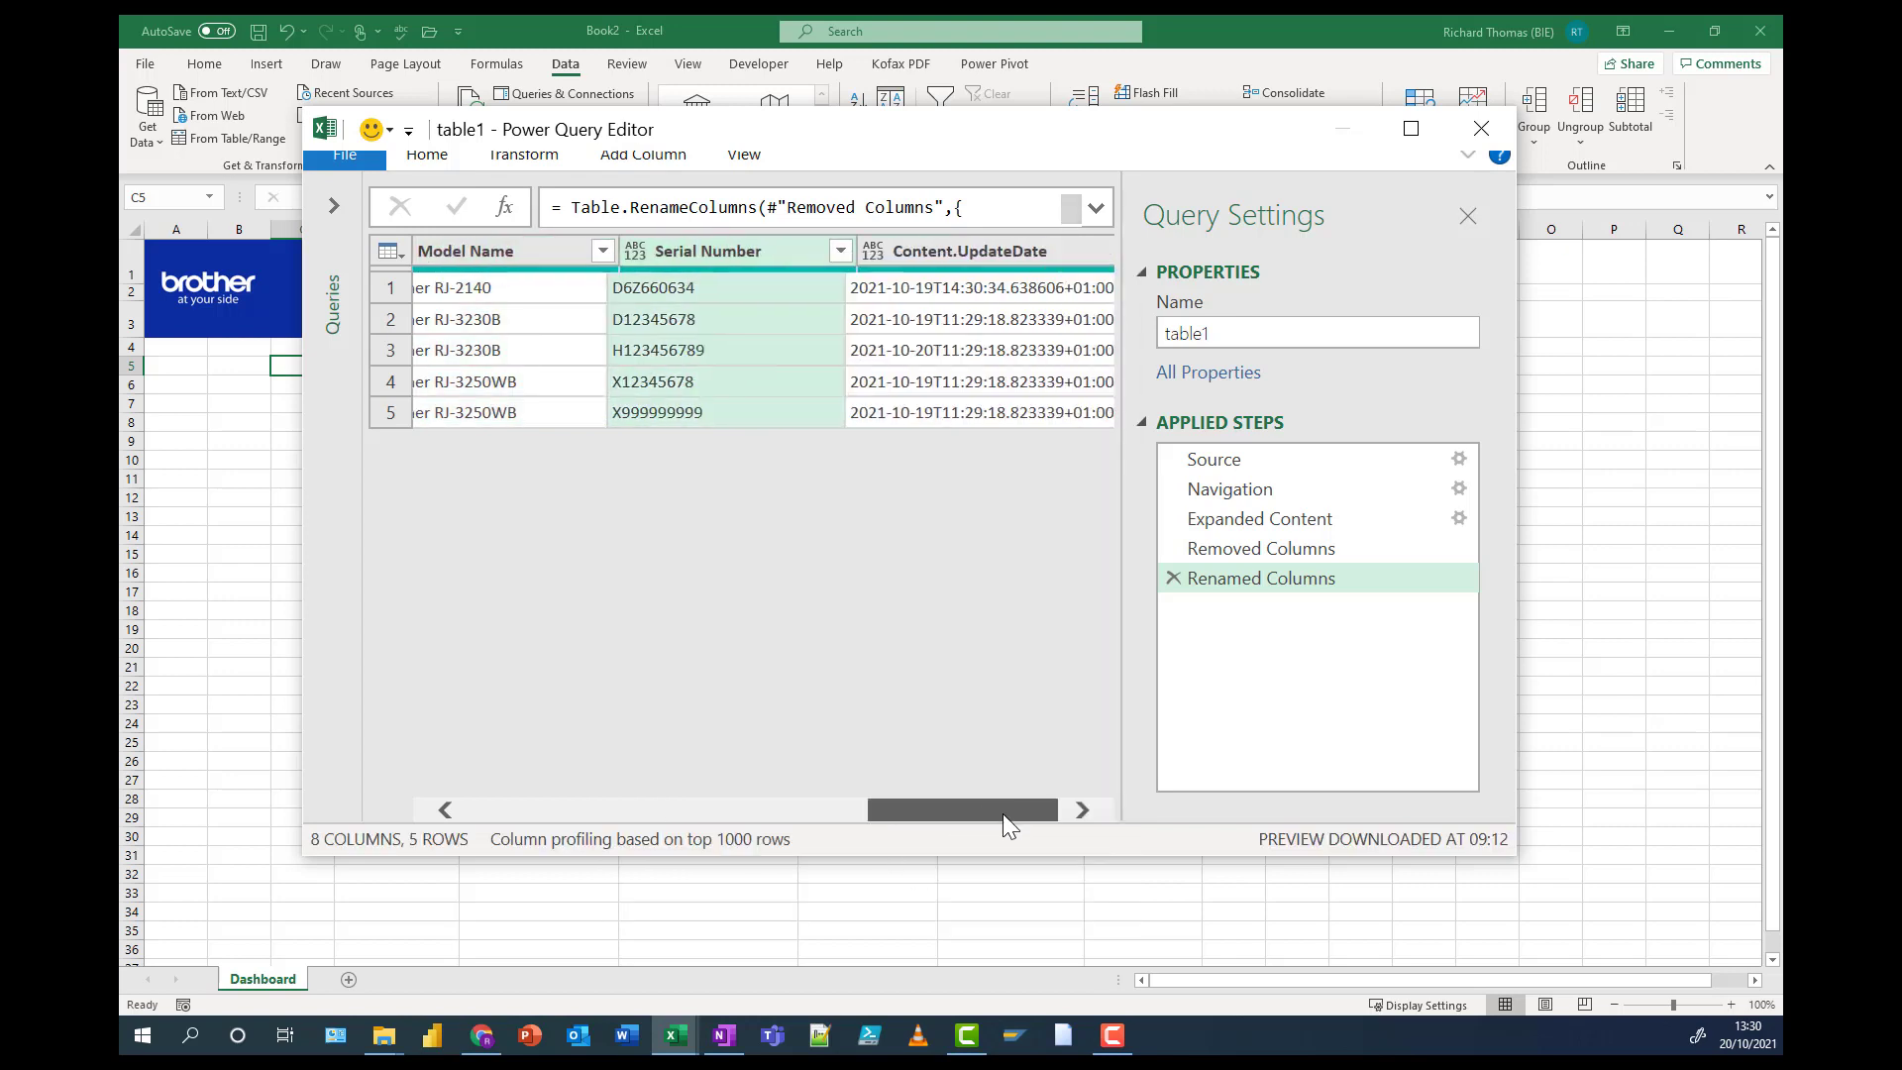
click(984, 258)
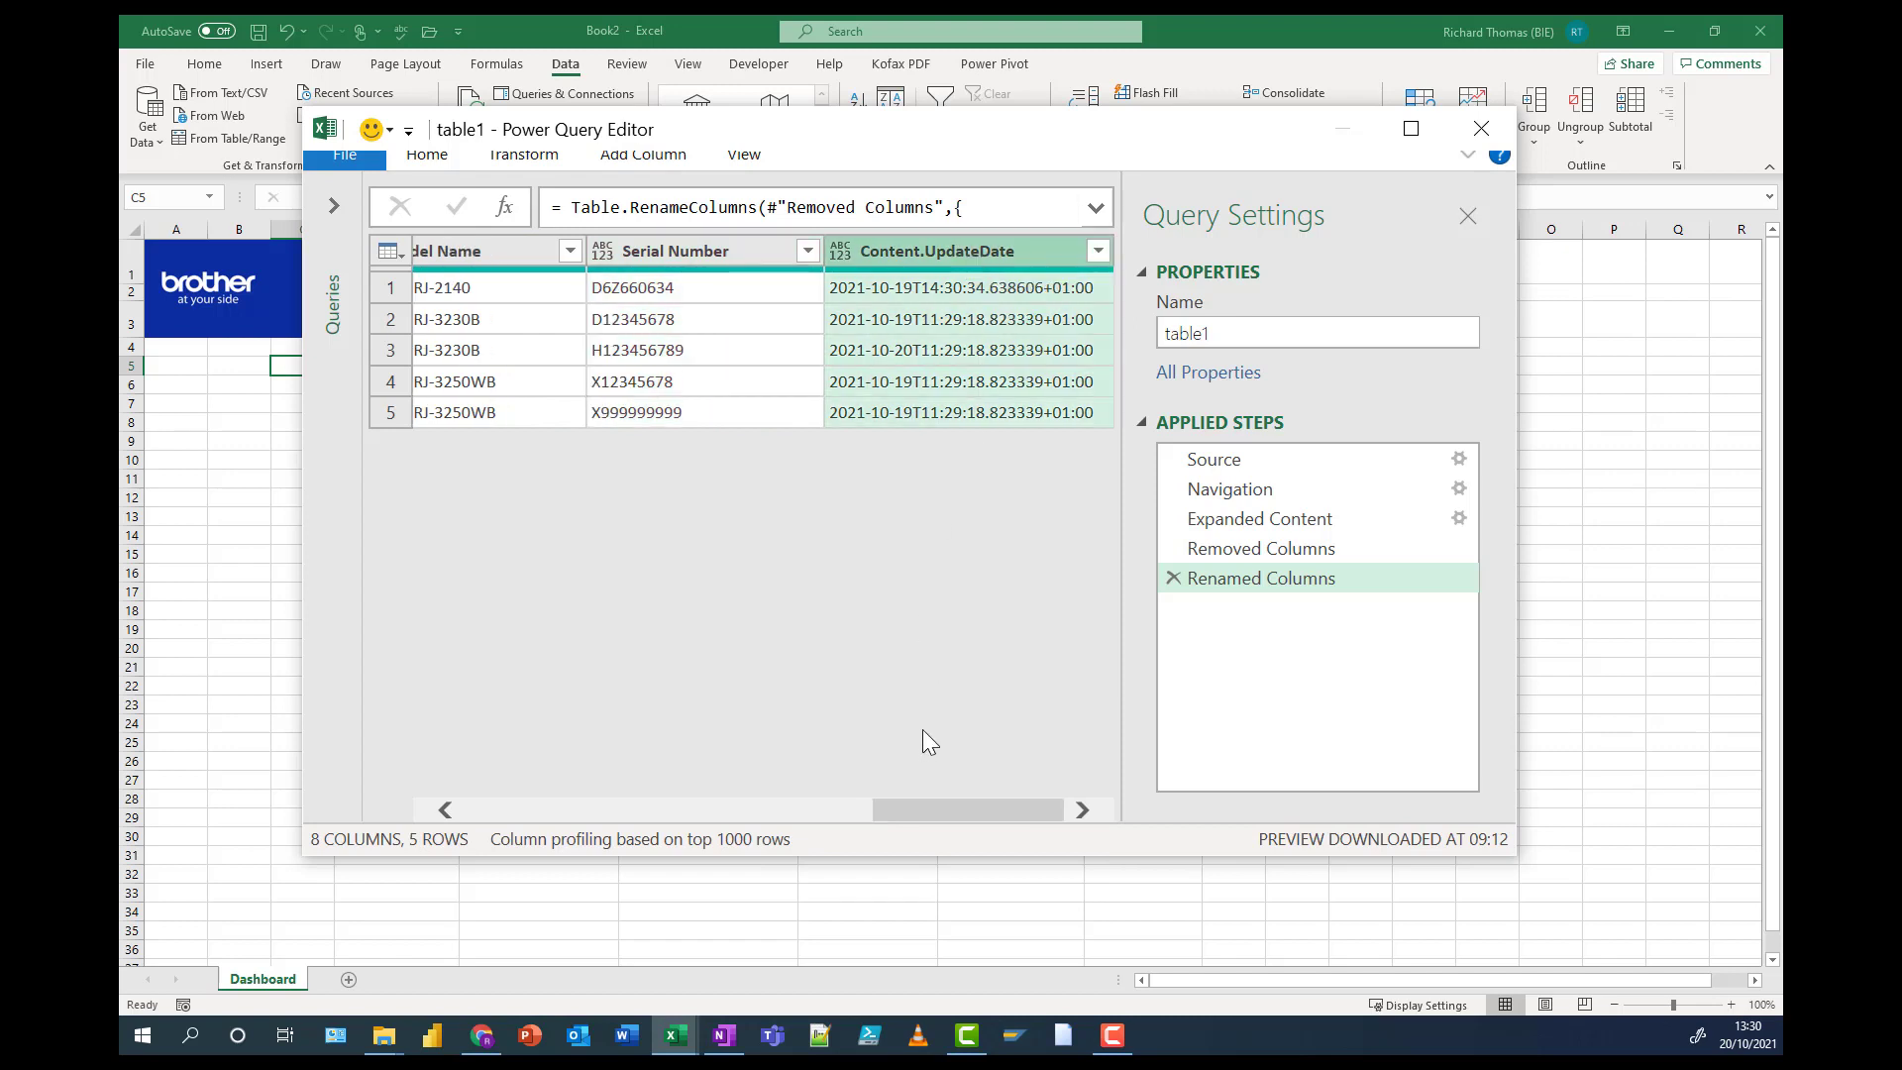
right_click(953, 249)
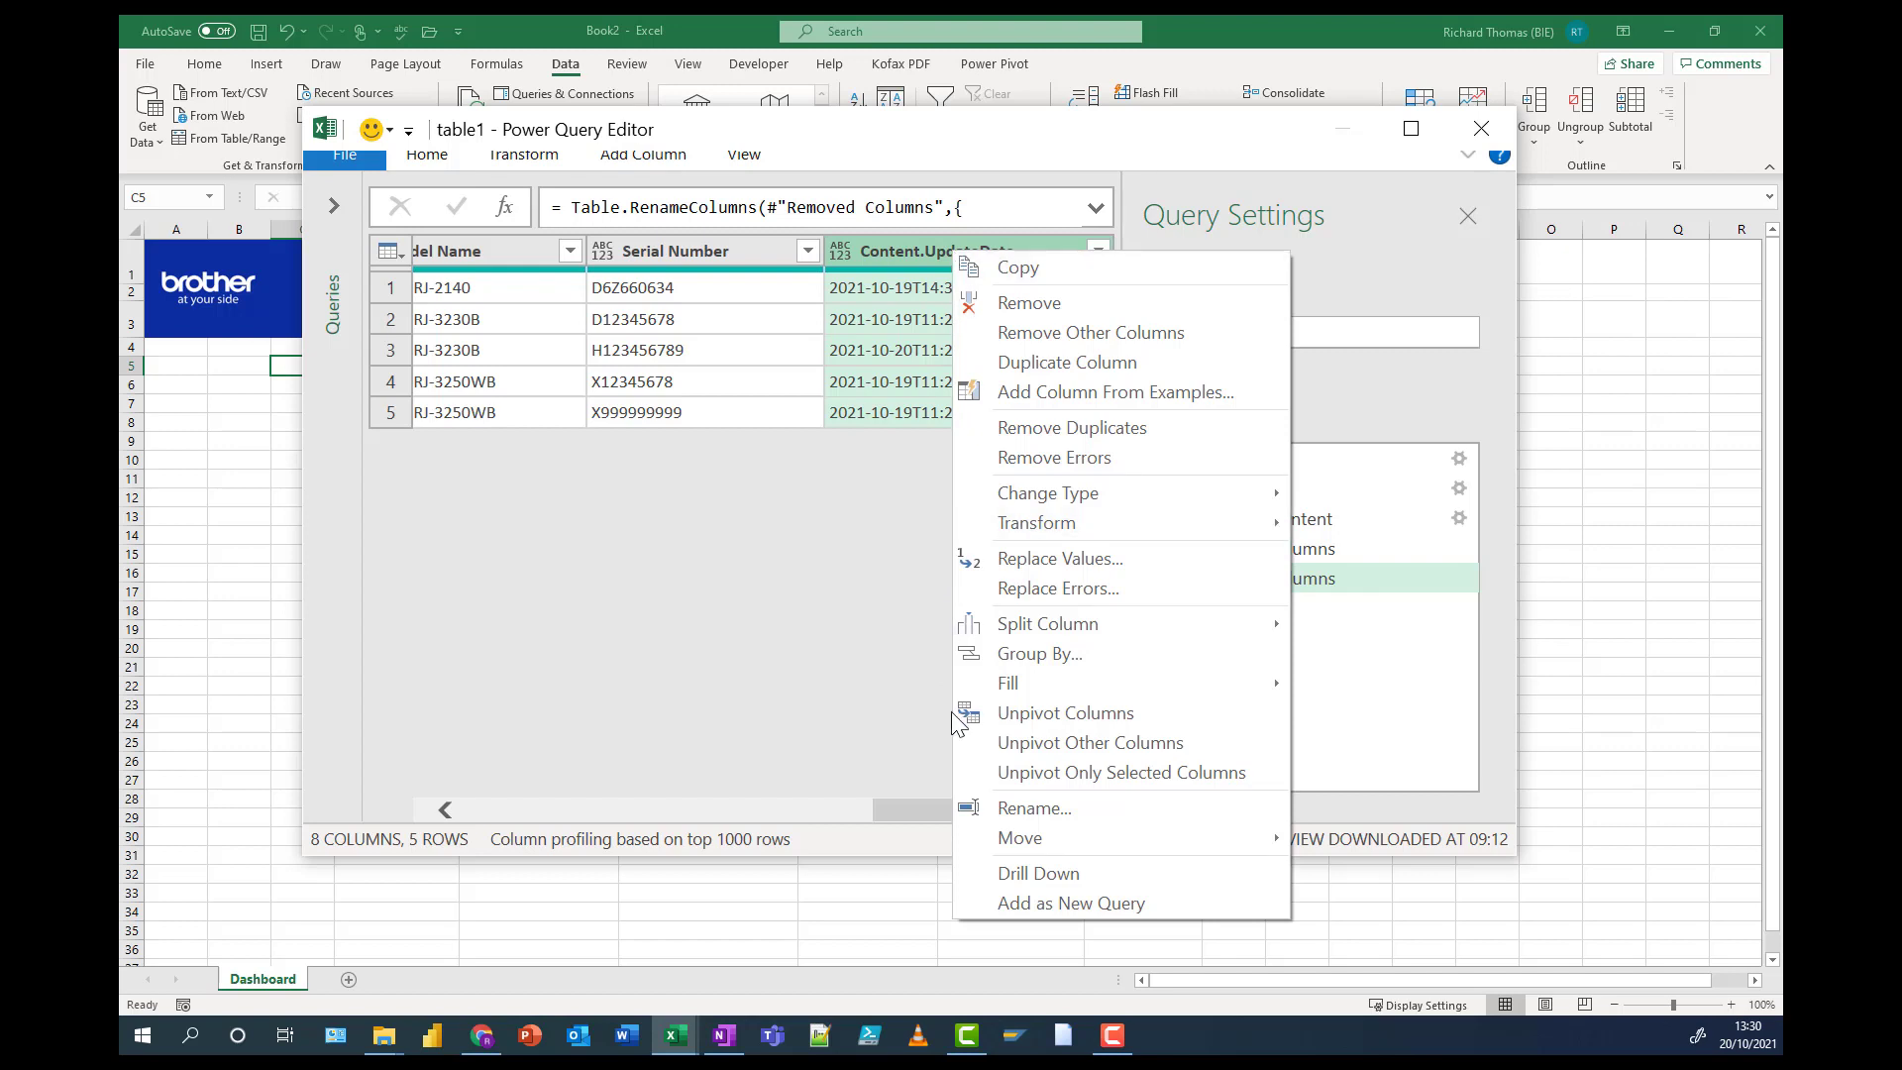
click(1048, 311)
click(594, 819)
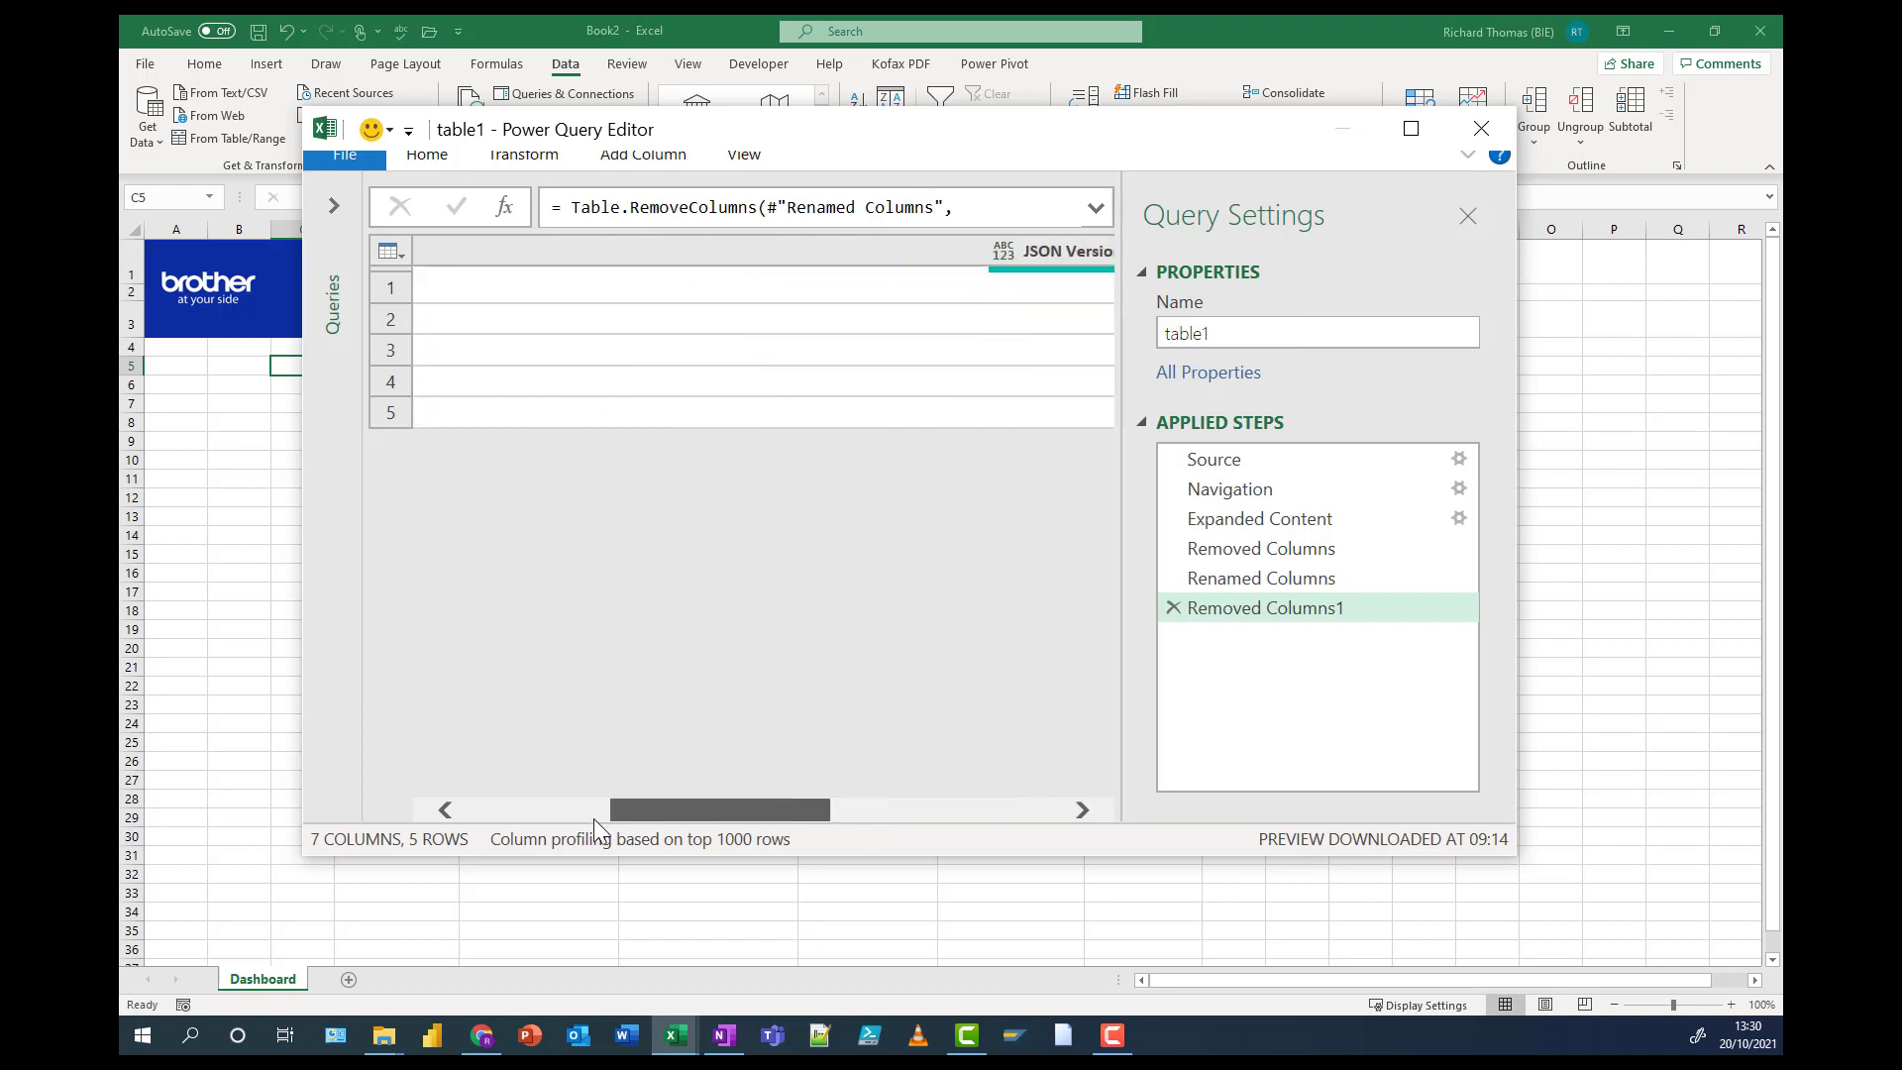
click(594, 818)
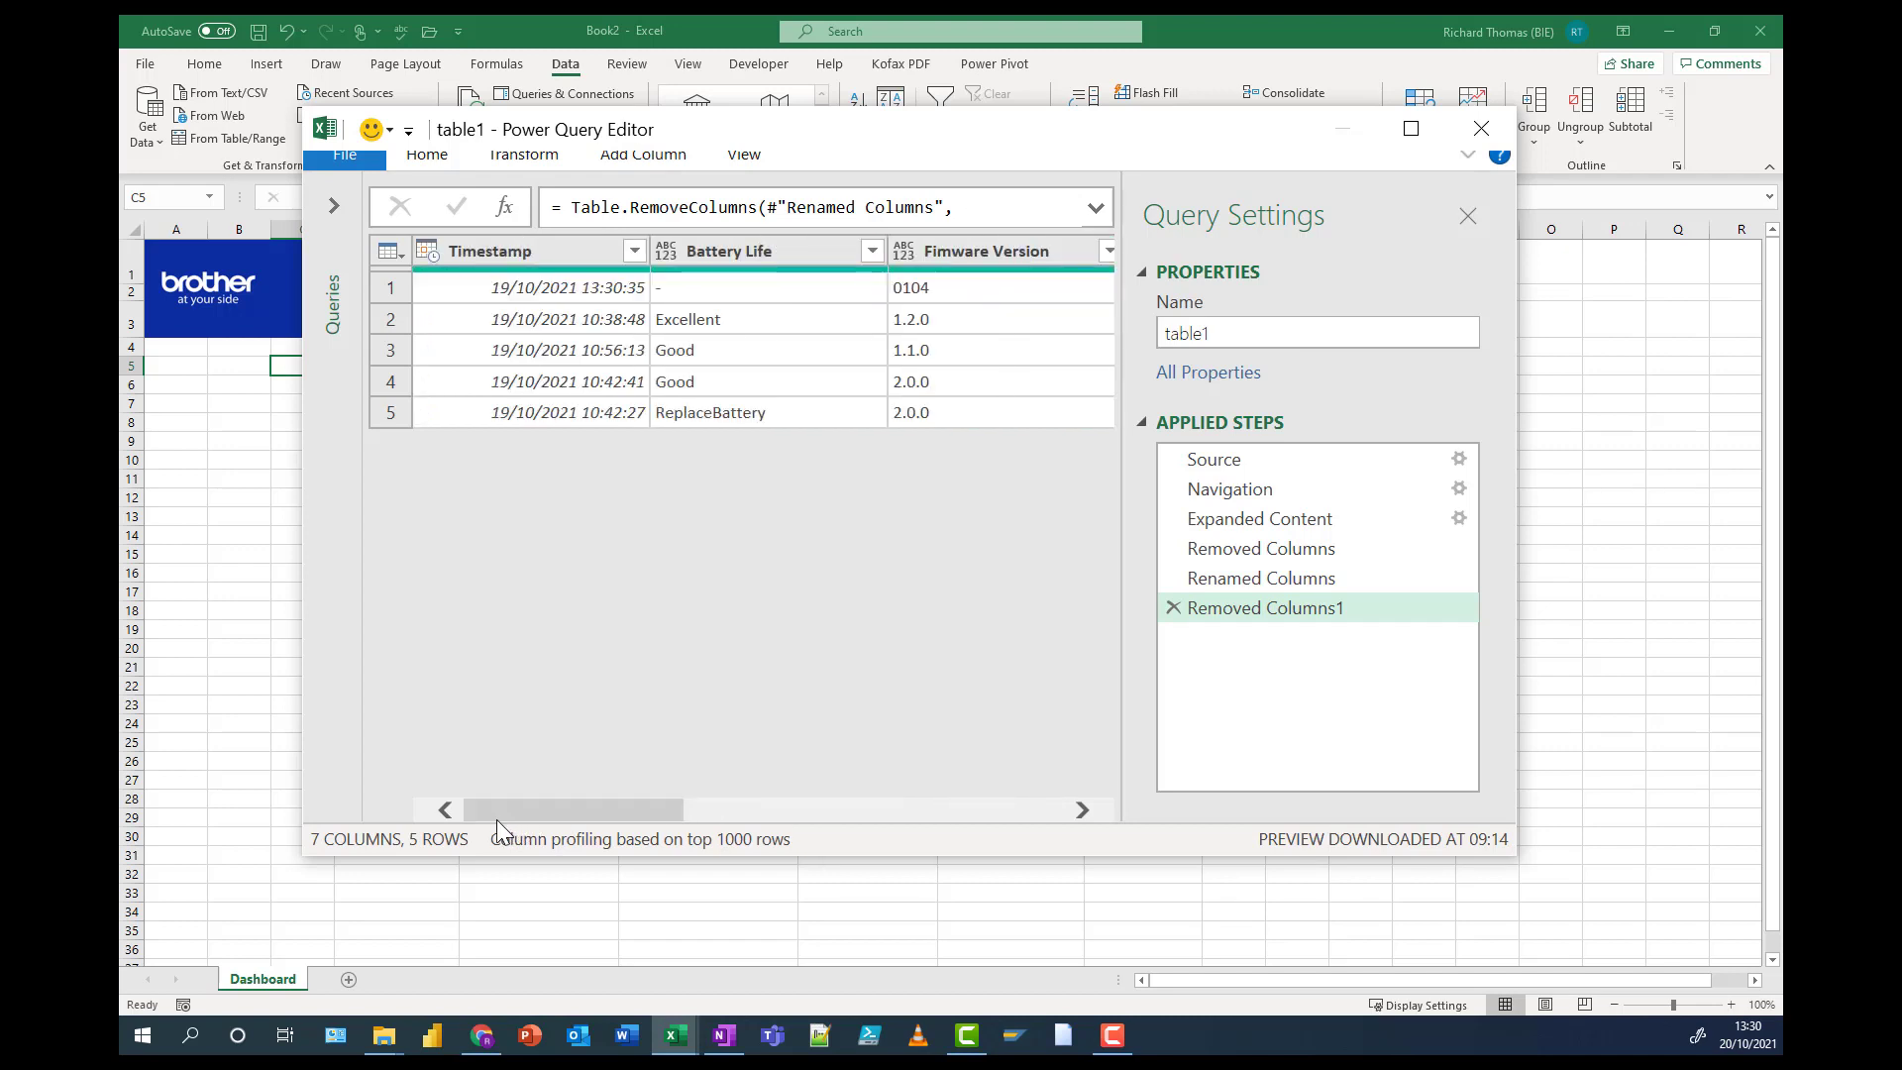
- Close the query editor and load table1 as a connection only, adding its data to the Data Model
click(356, 157)
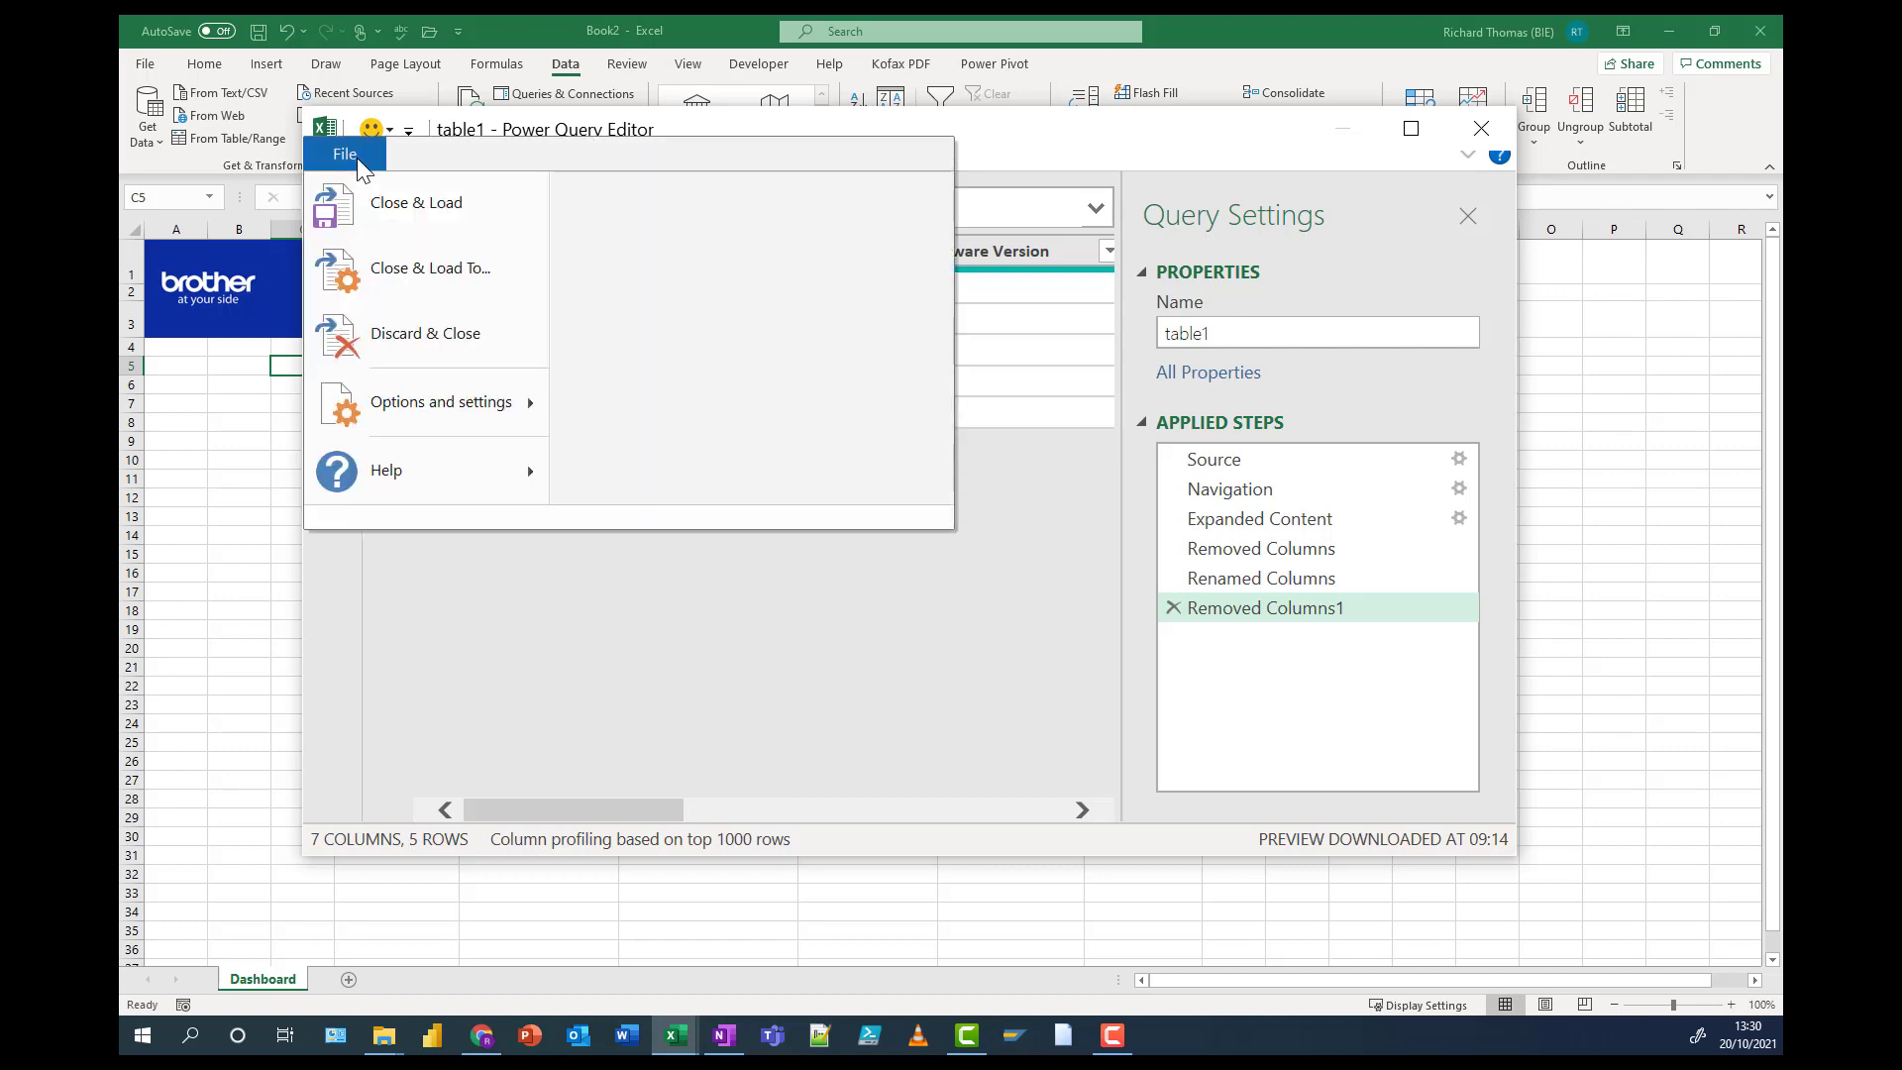
click(399, 265)
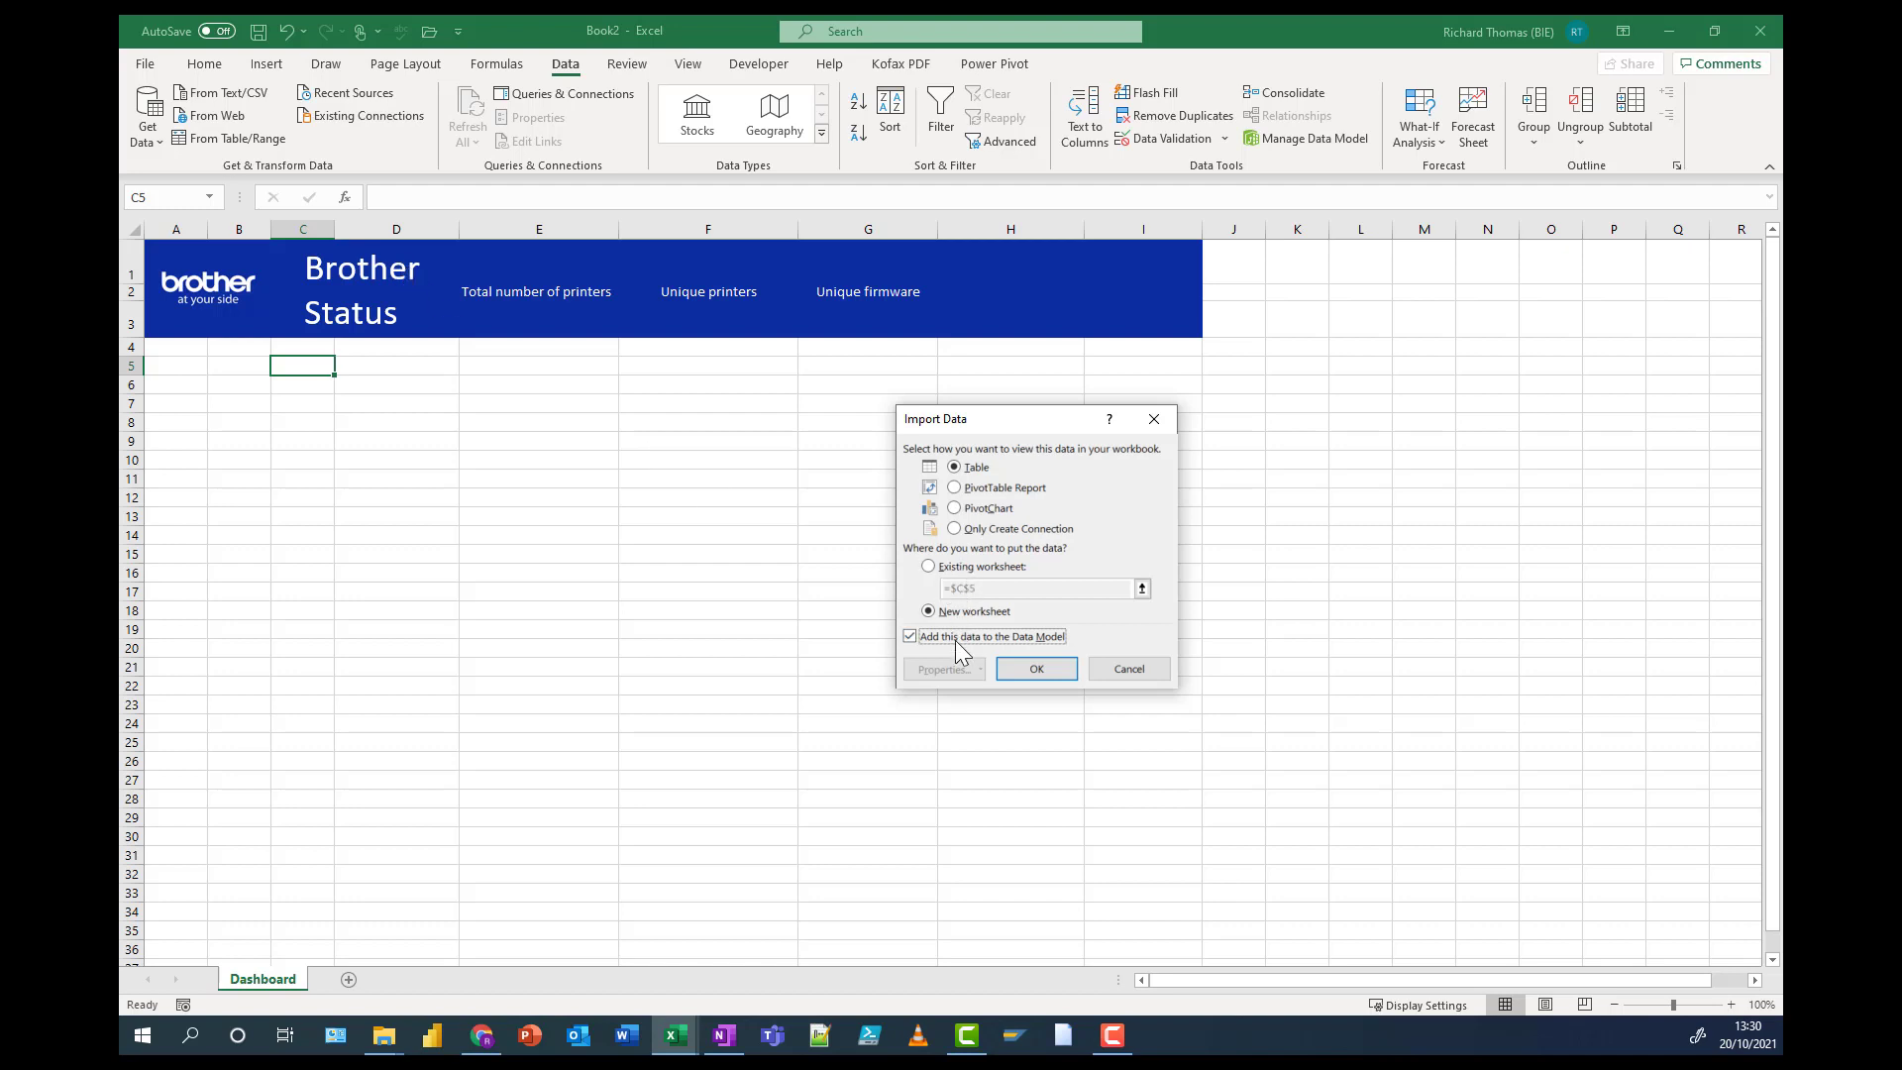
click(985, 531)
click(1014, 668)
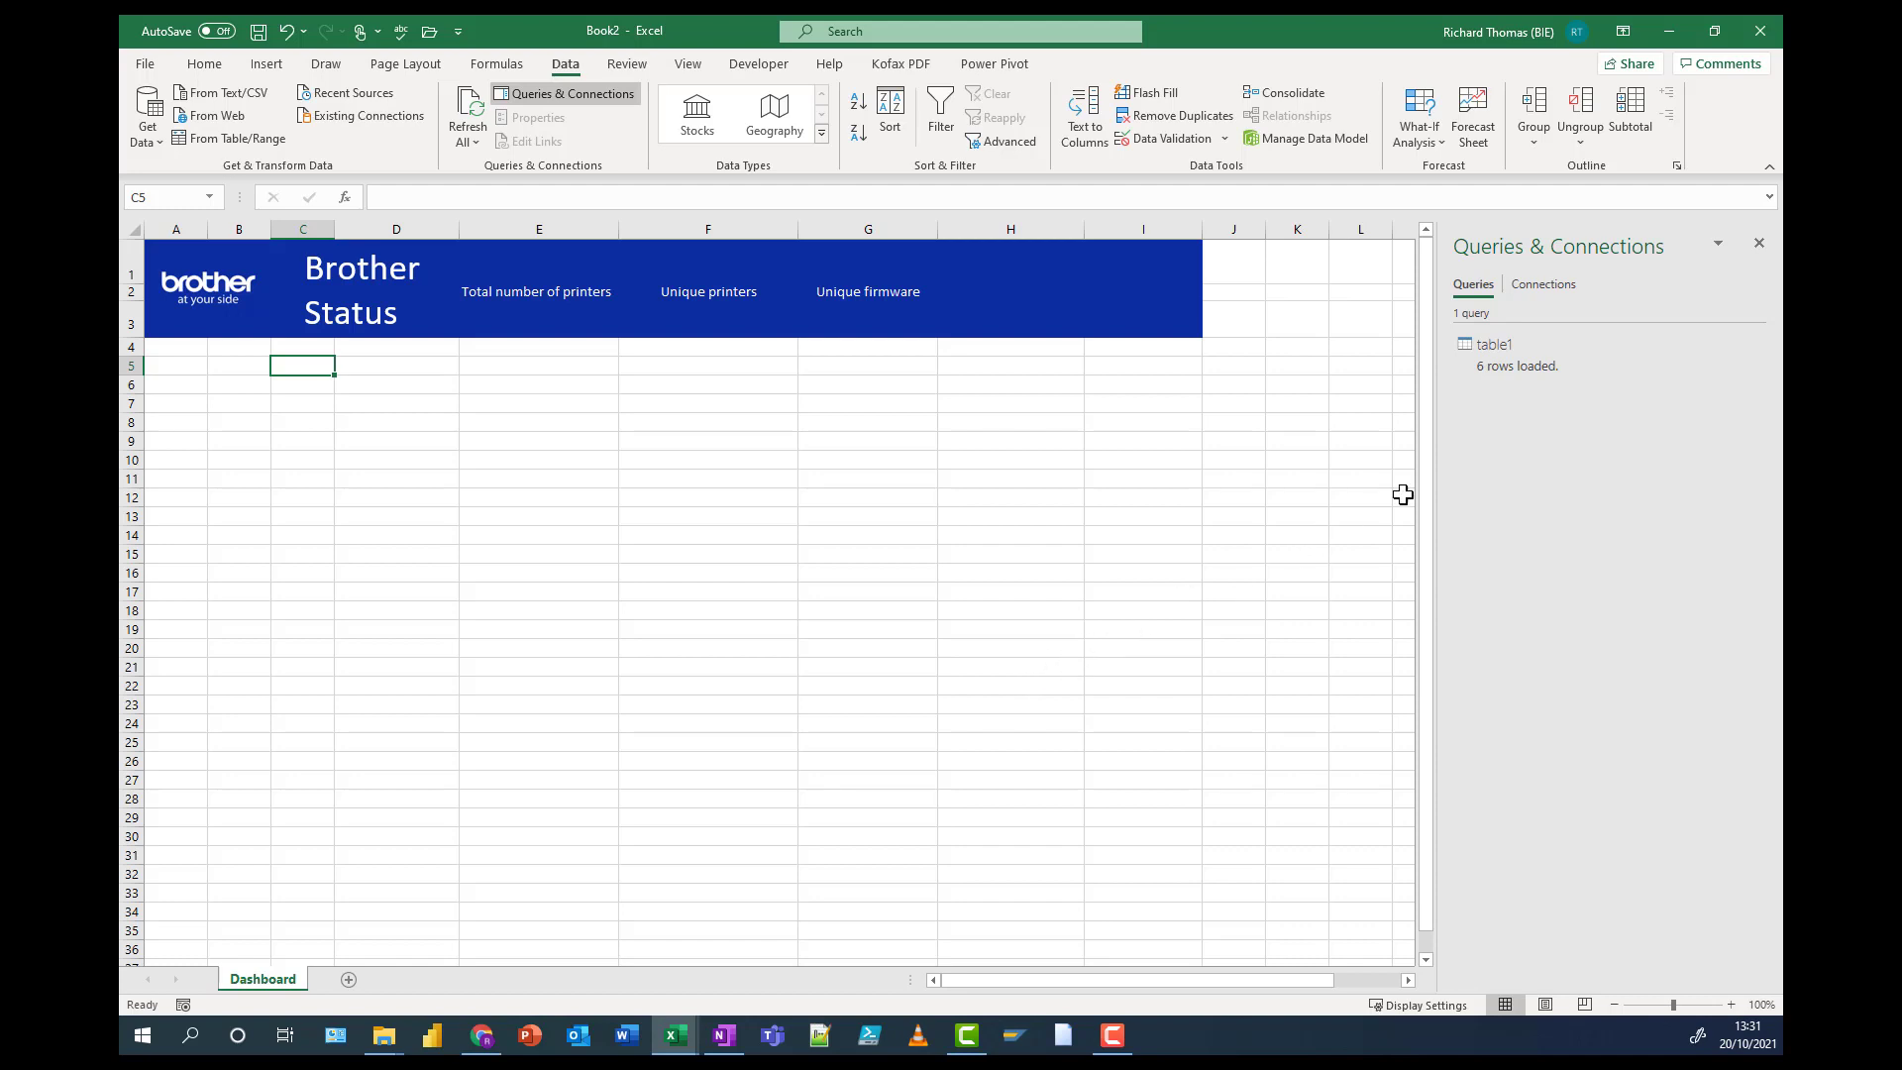
mouse_move(1527, 351)
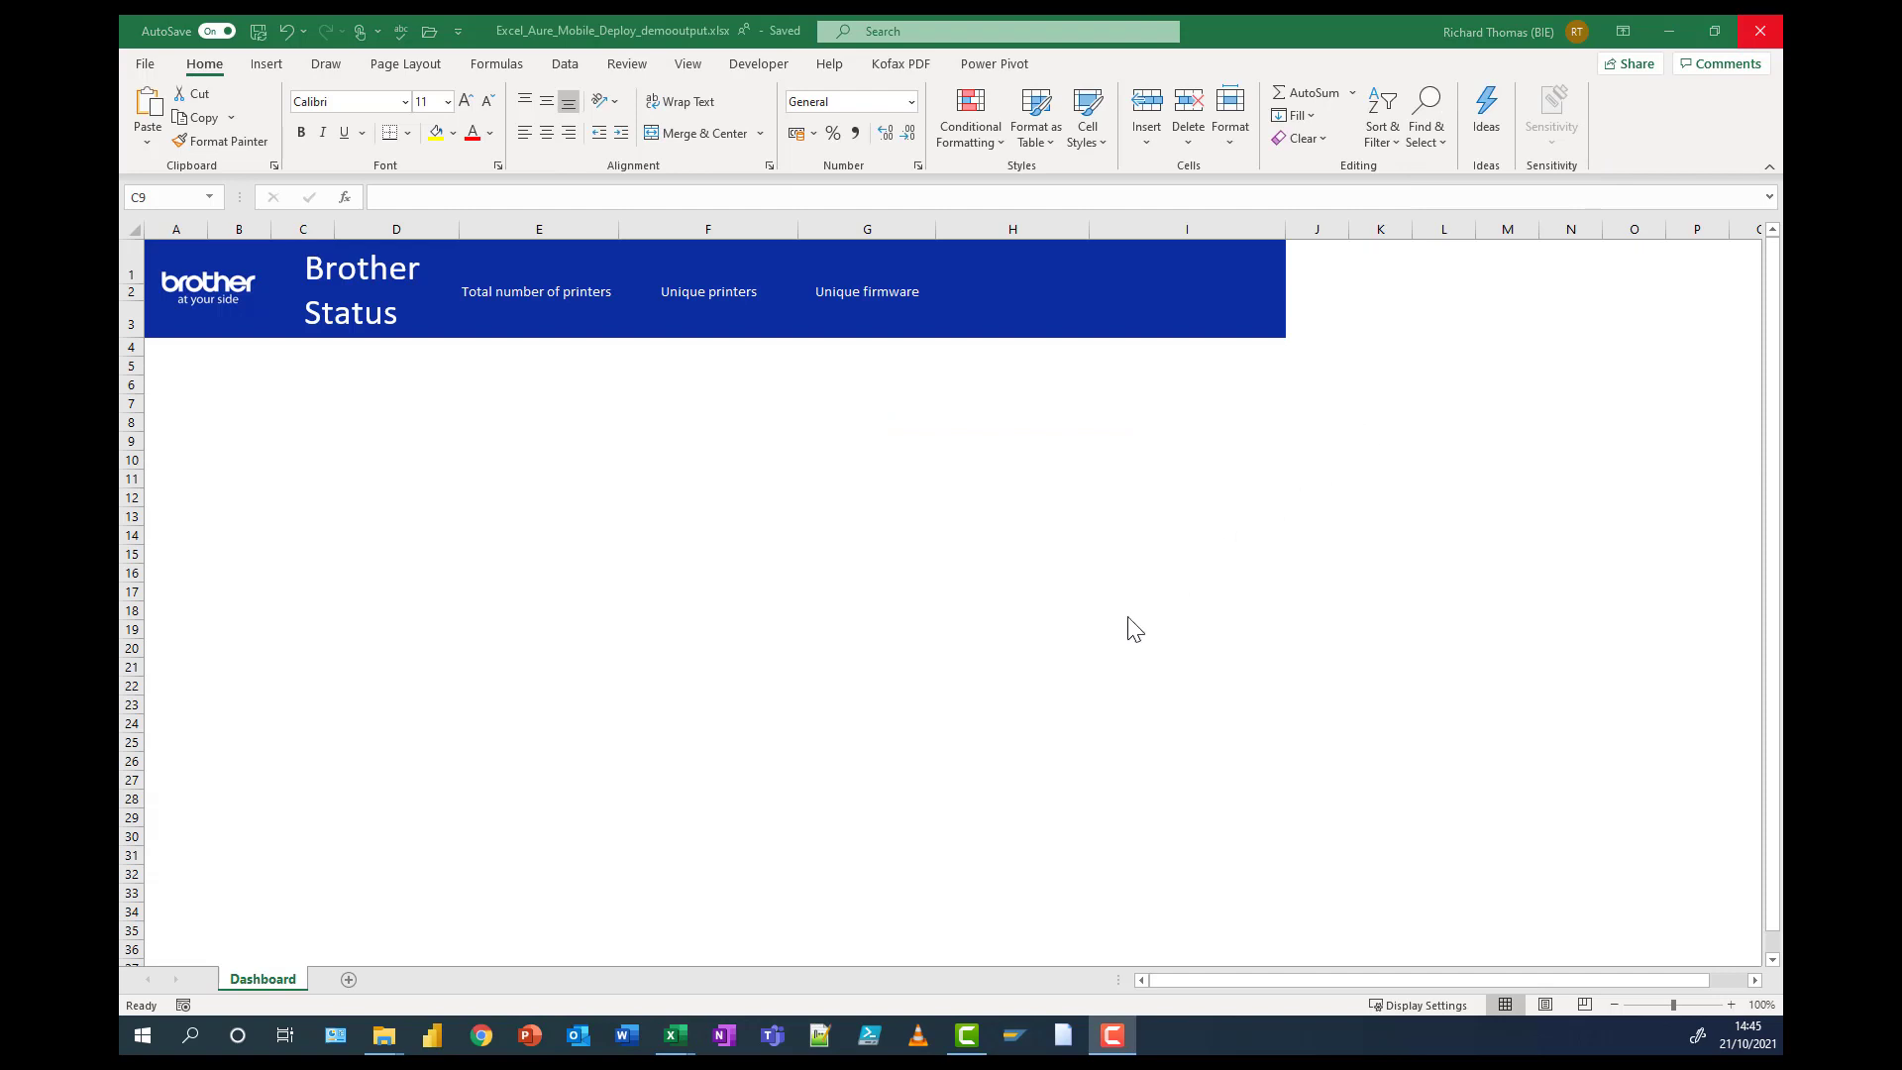
- Add a new worksheet after Dashboard and rename it Model Name
click(347, 979)
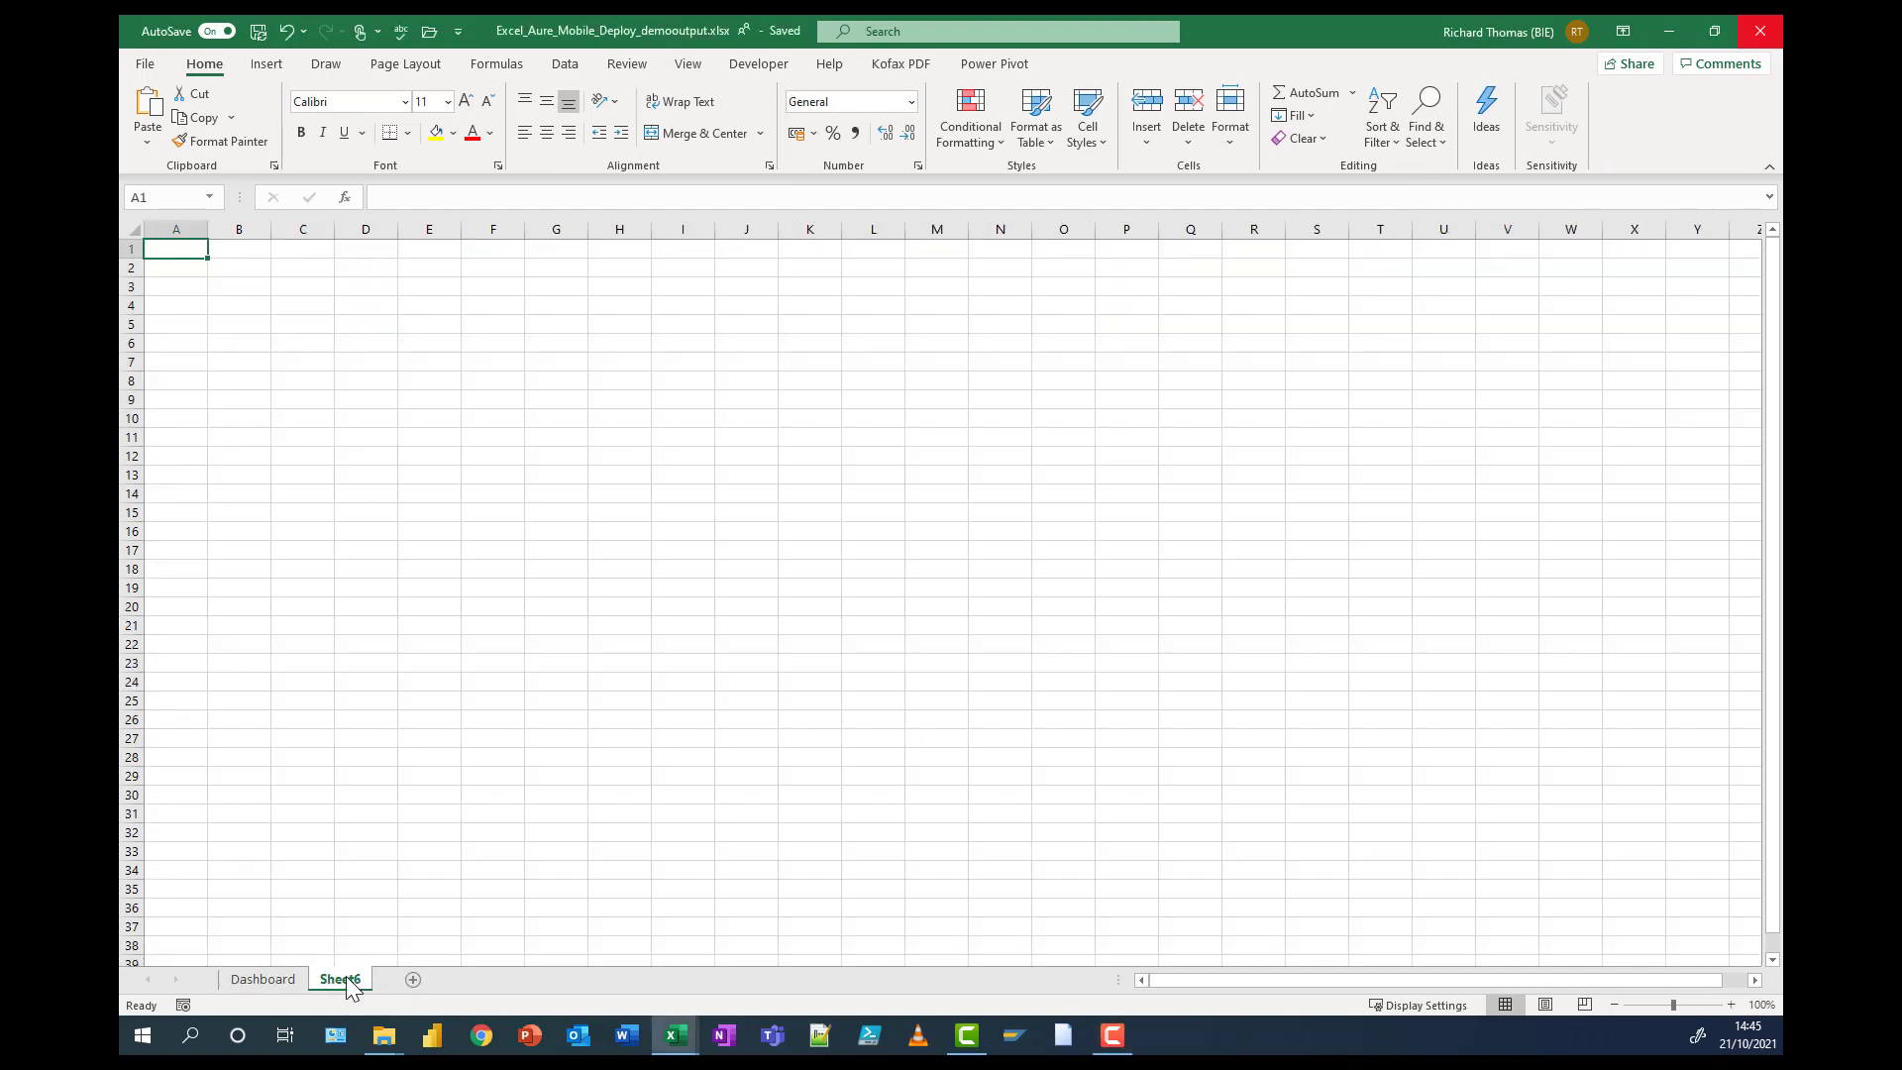
right_click(347, 977)
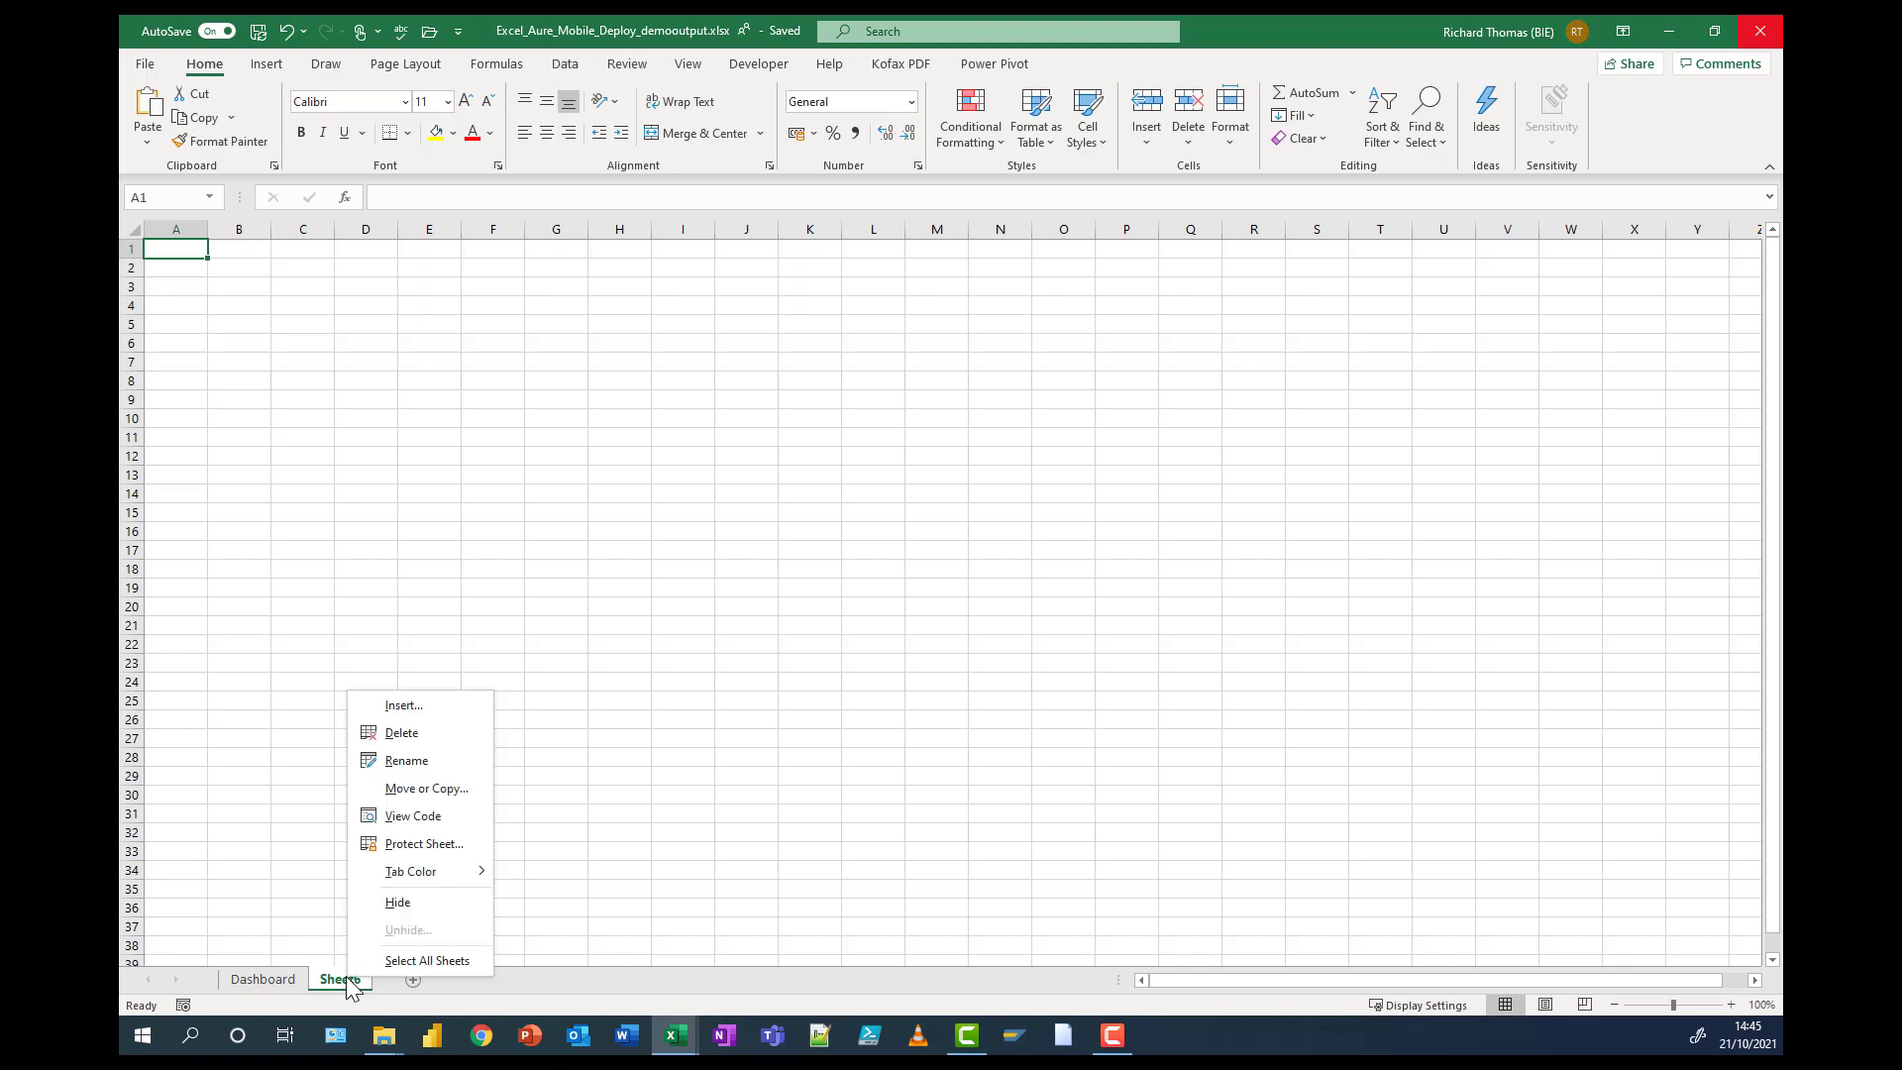
click(424, 765)
text(Mod)
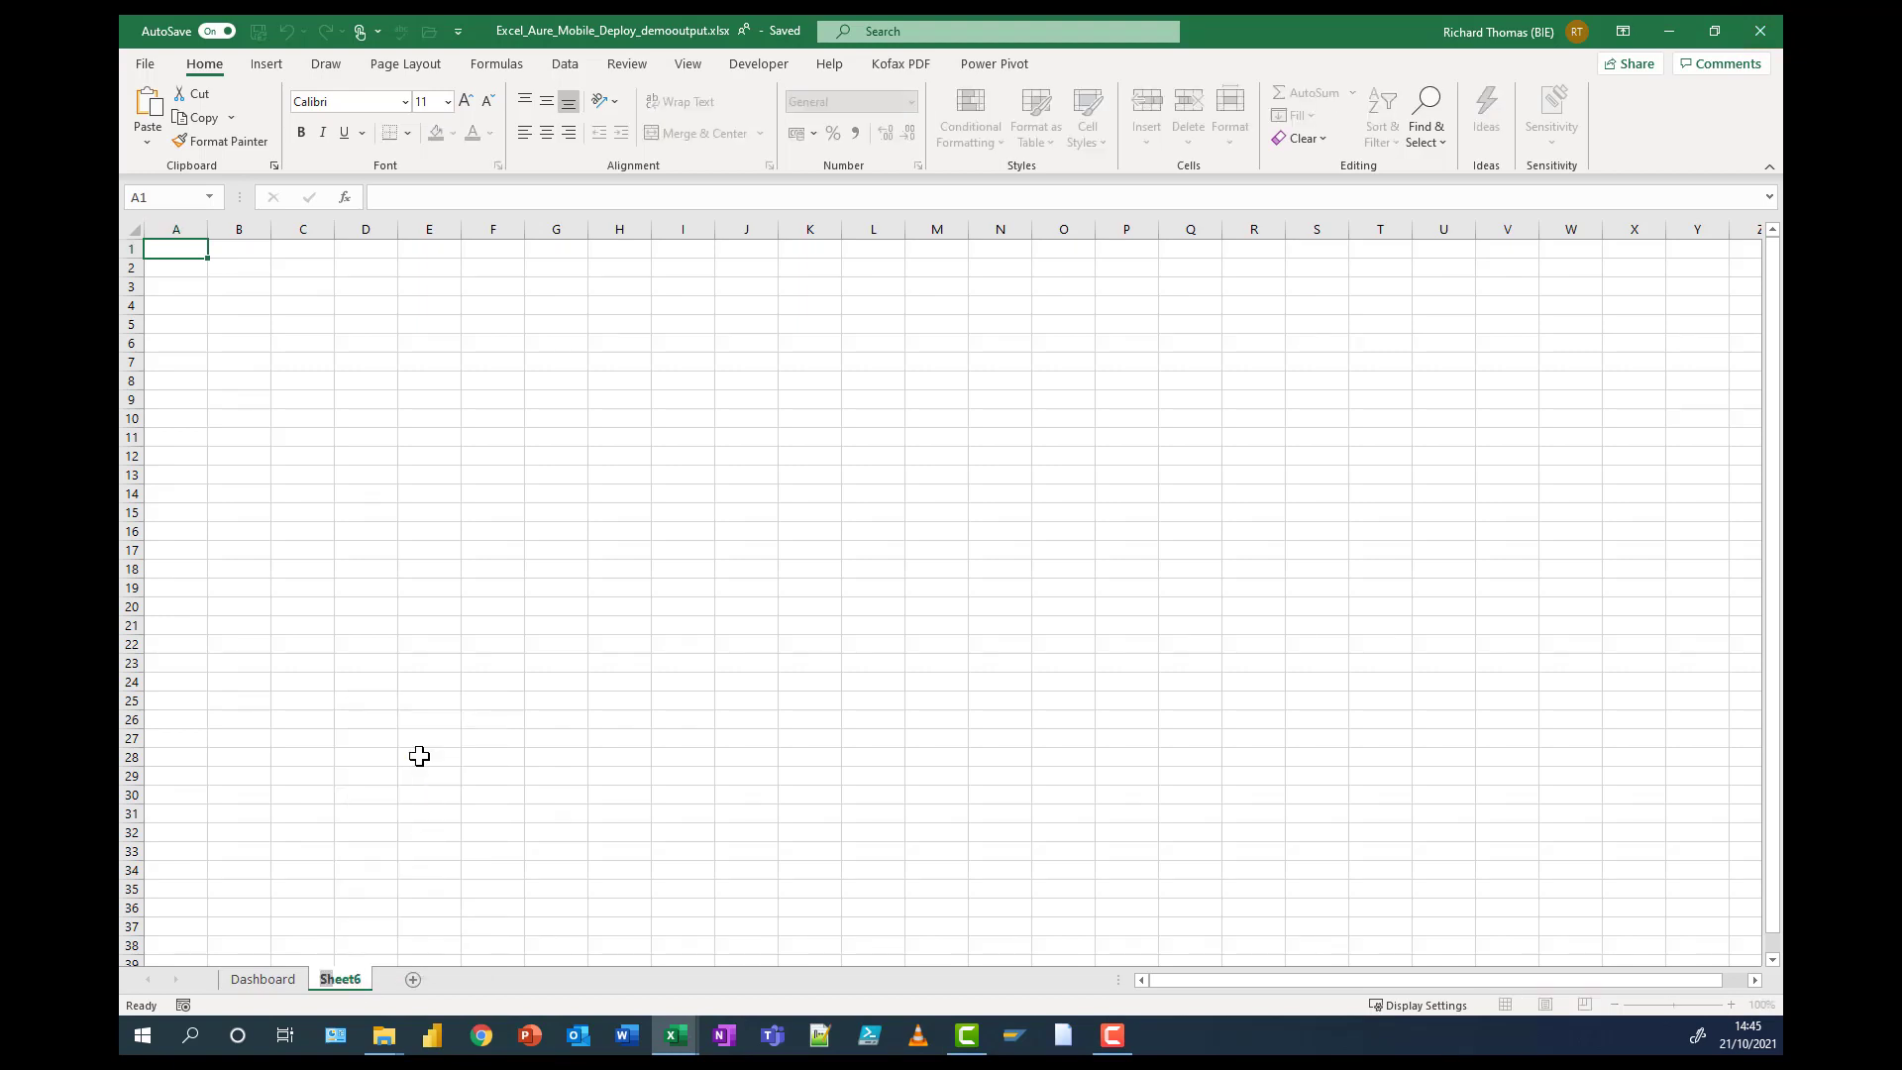
text(el Name)
key(Return)
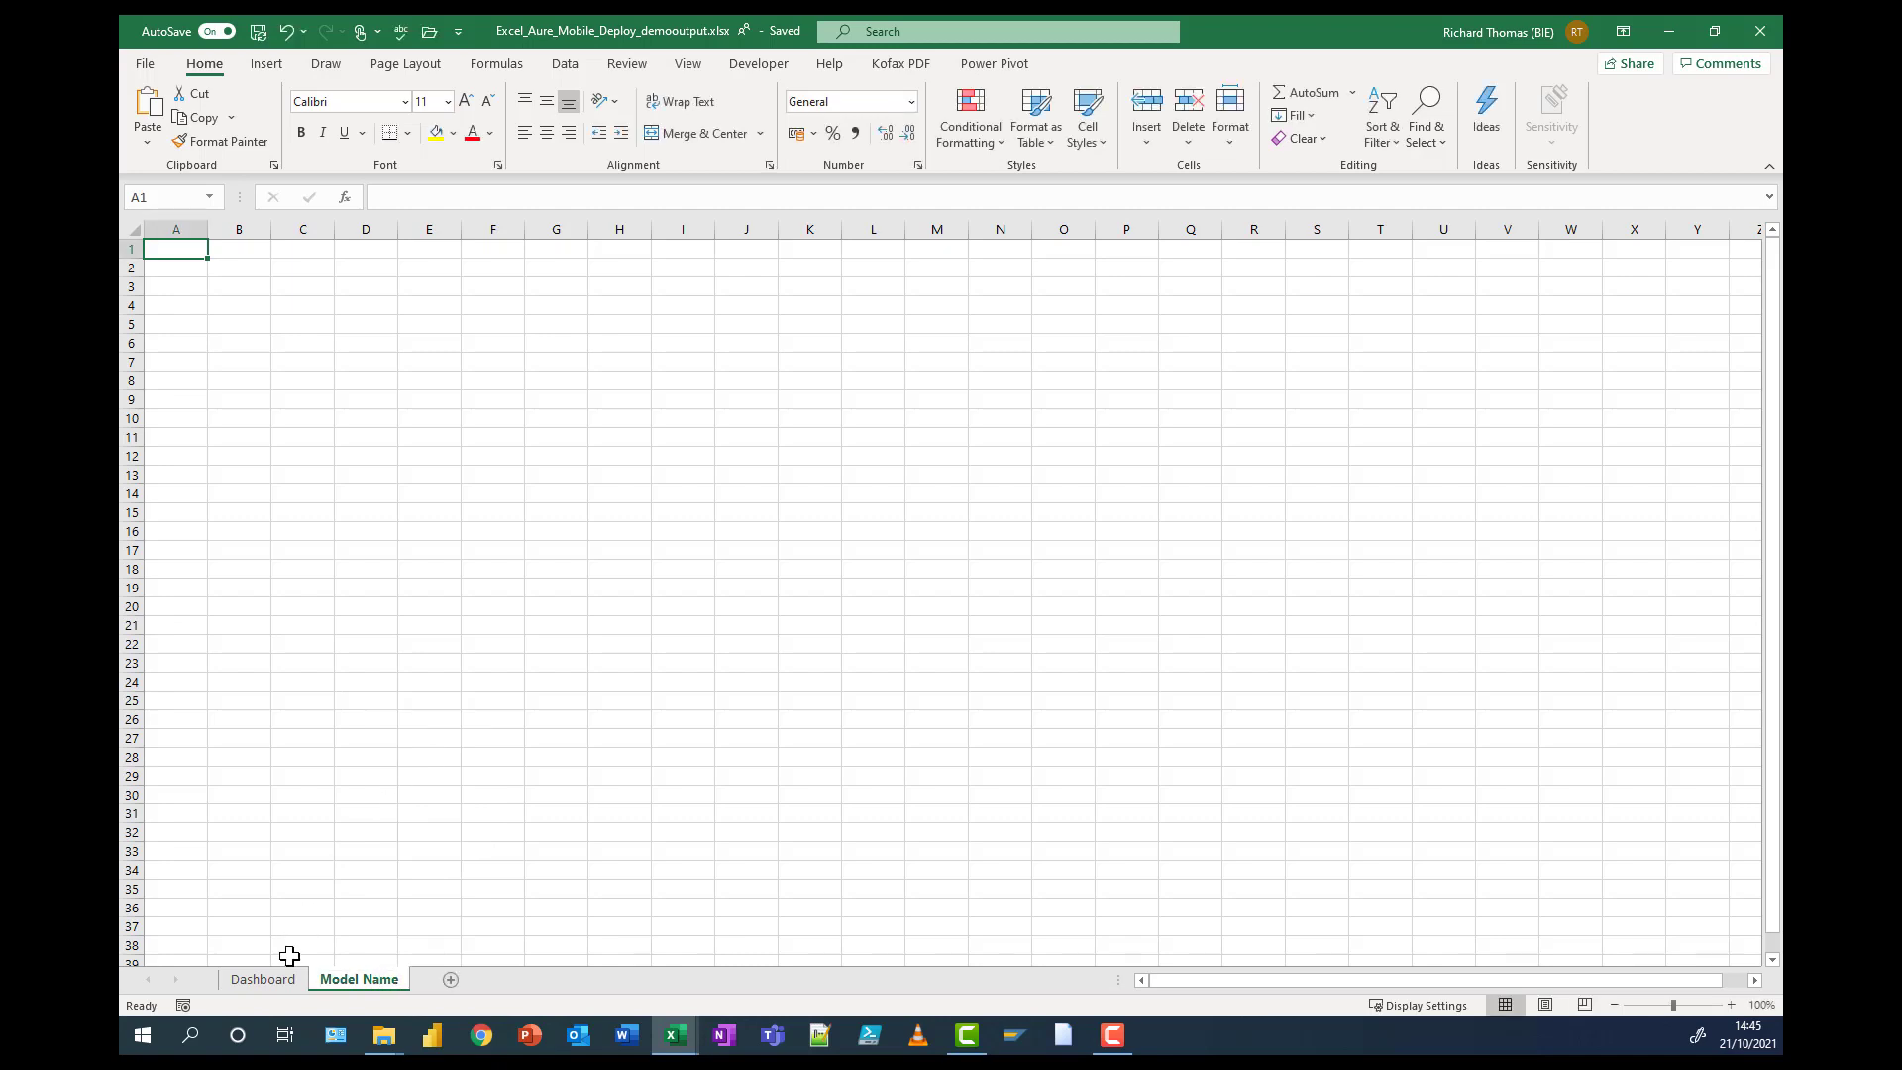
- Insert a PivotChart based on the workbook's Data Model at cell A1 of the existing Model Name worksheet
click(267, 65)
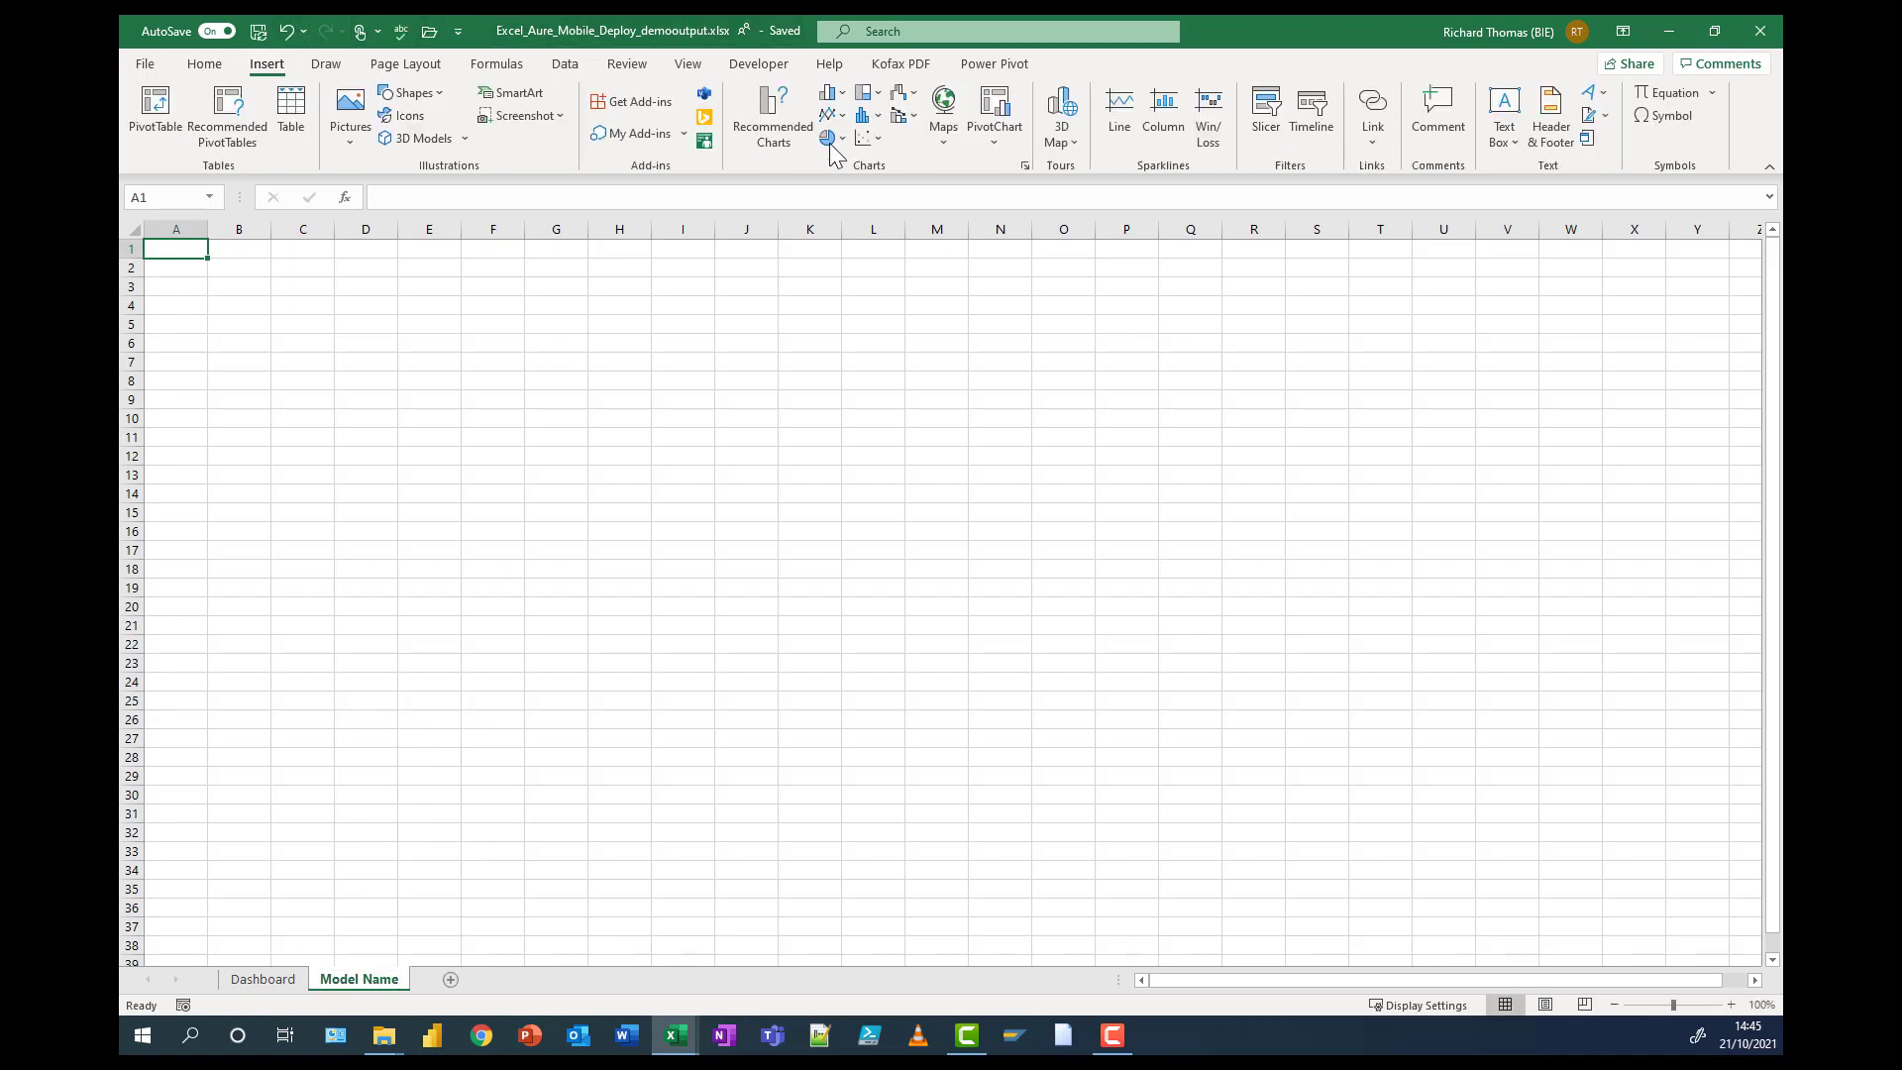
click(994, 107)
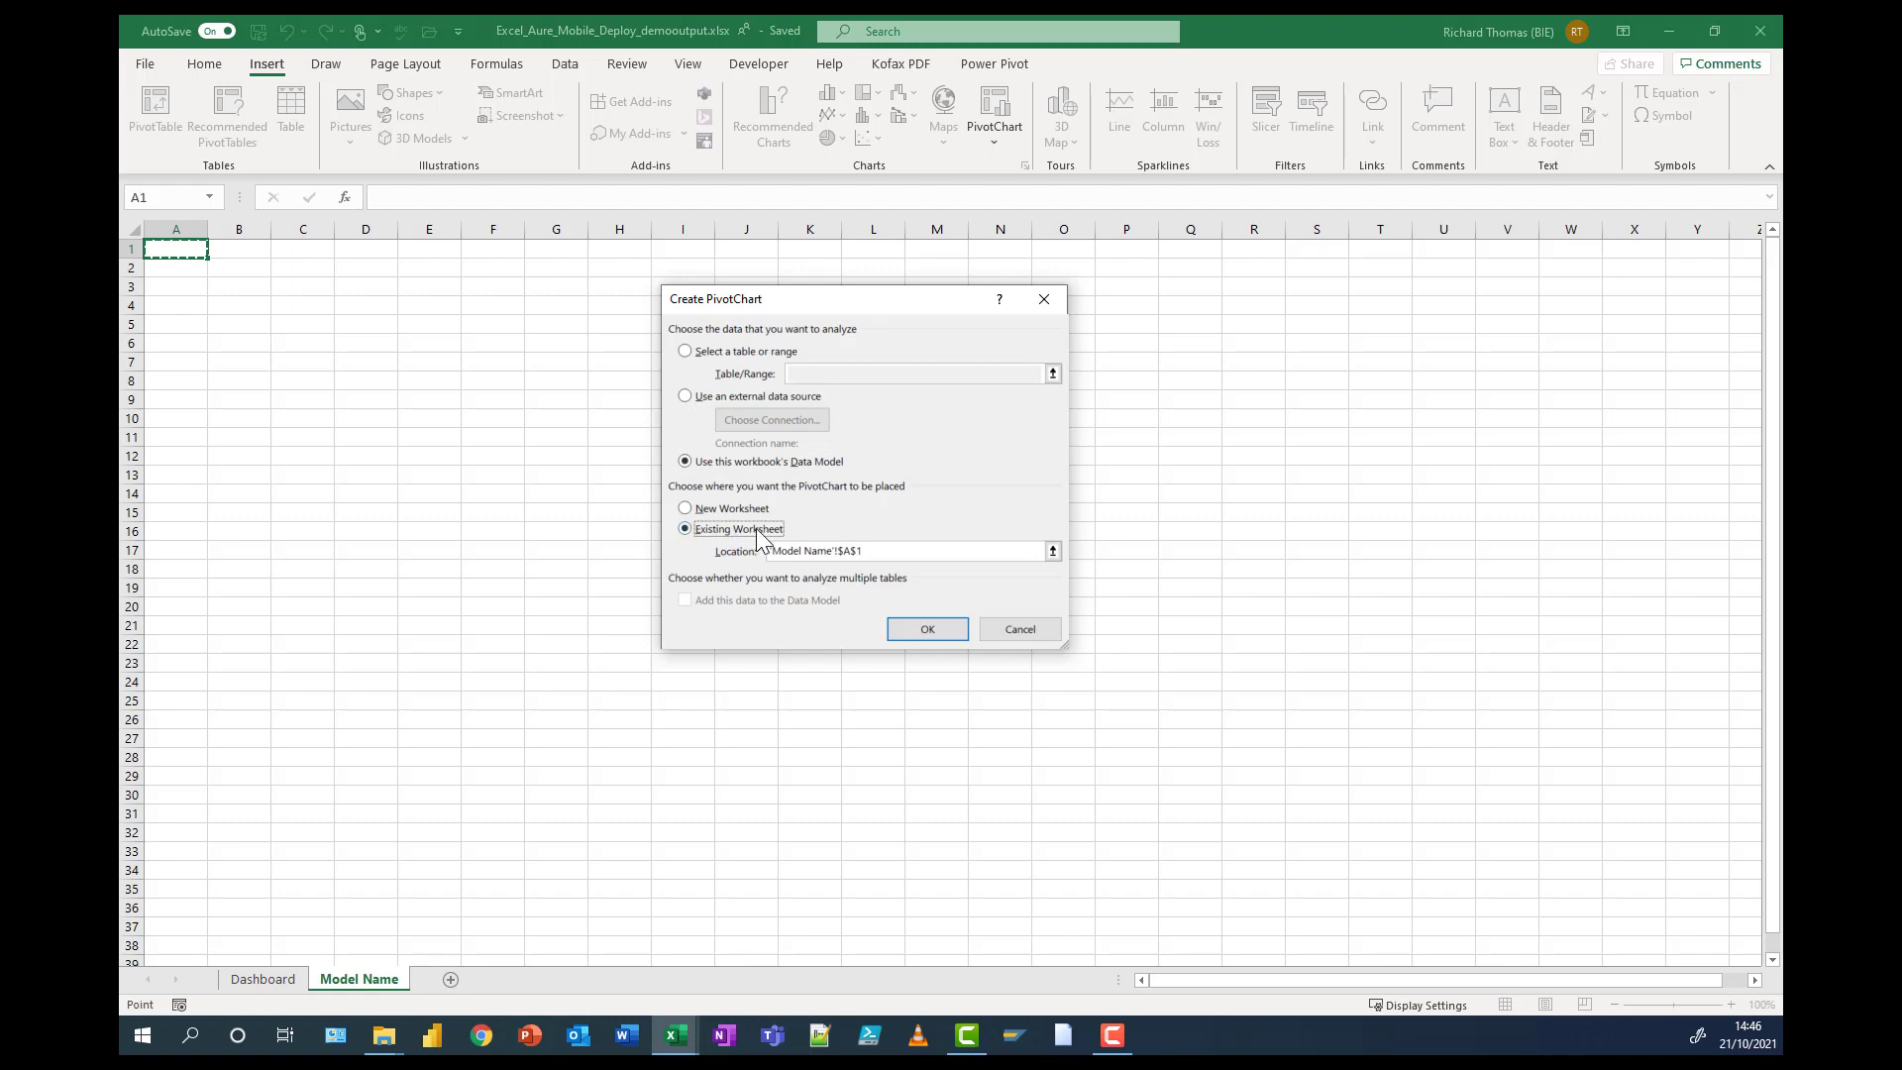
click(918, 632)
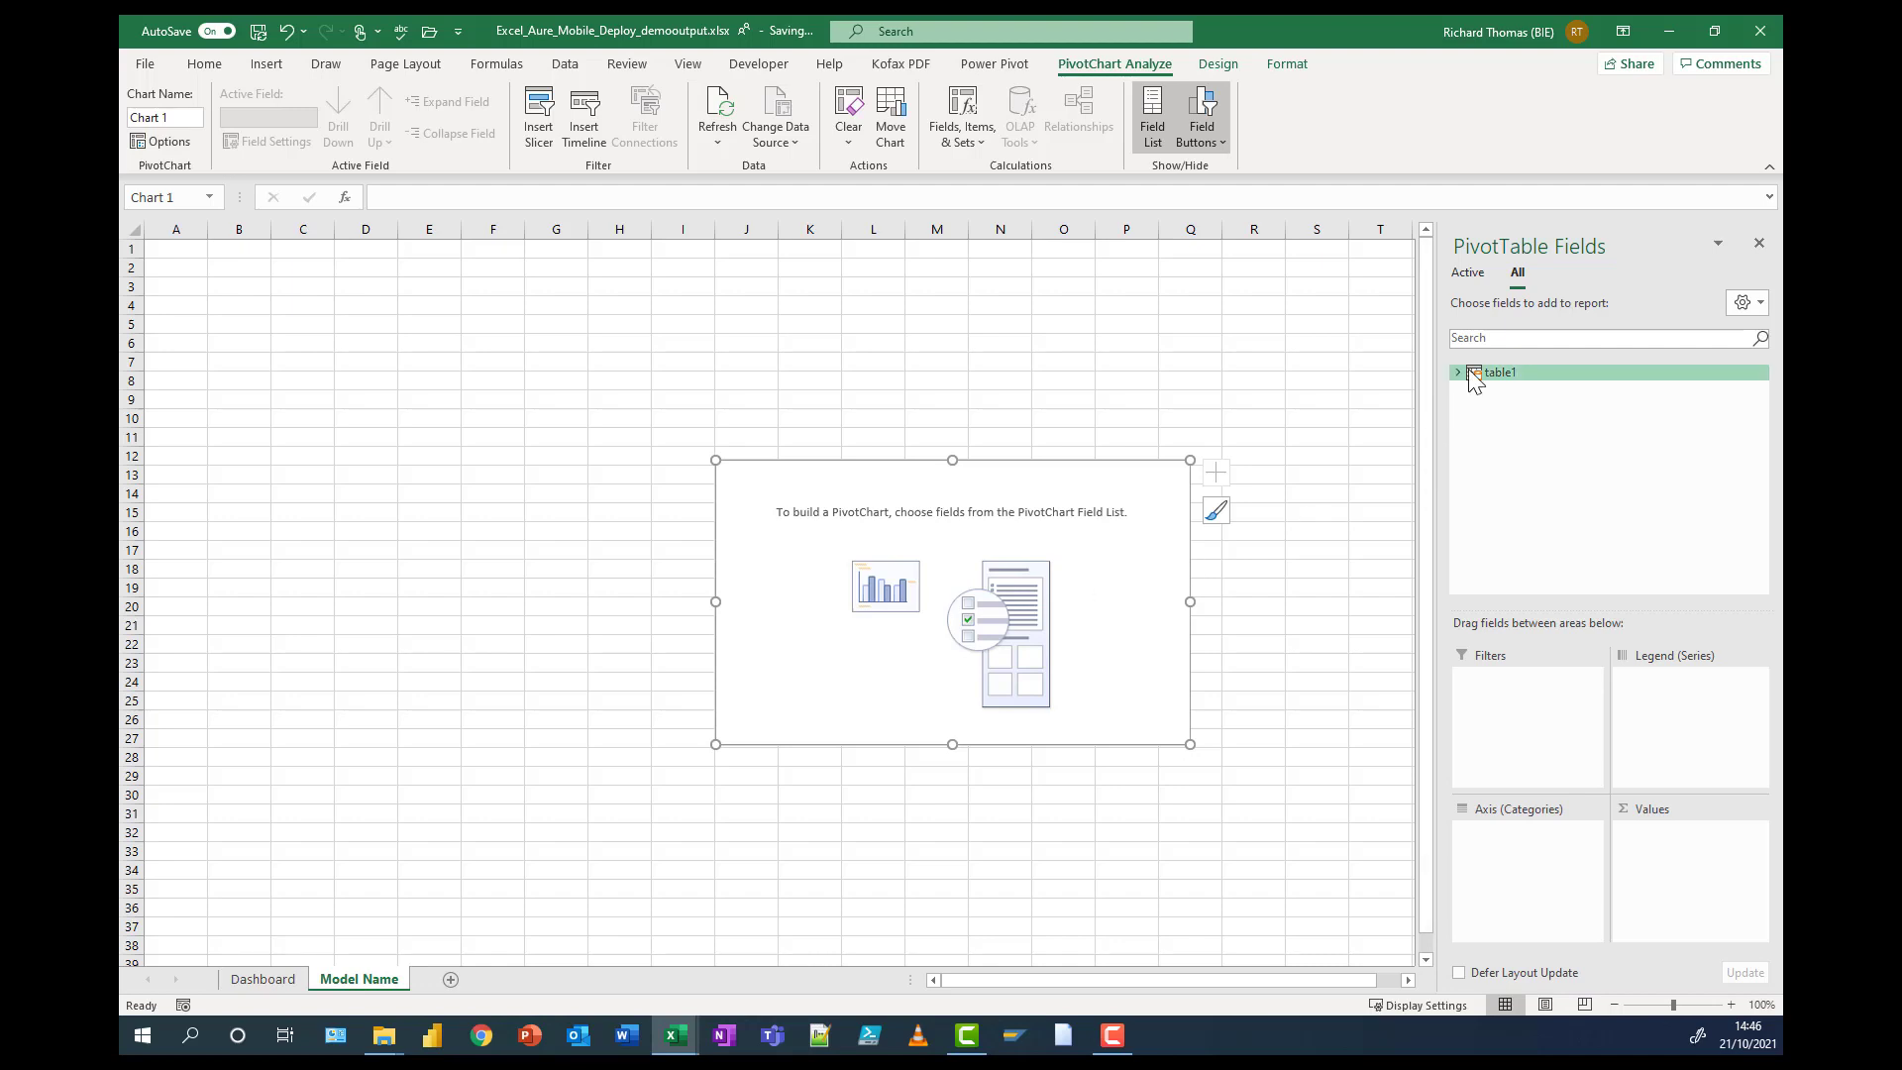
- Use table1's Model Name field as both the PivotChart's axis category and counted value, and move the chart closer to the sheet's upper-left area
click(1458, 374)
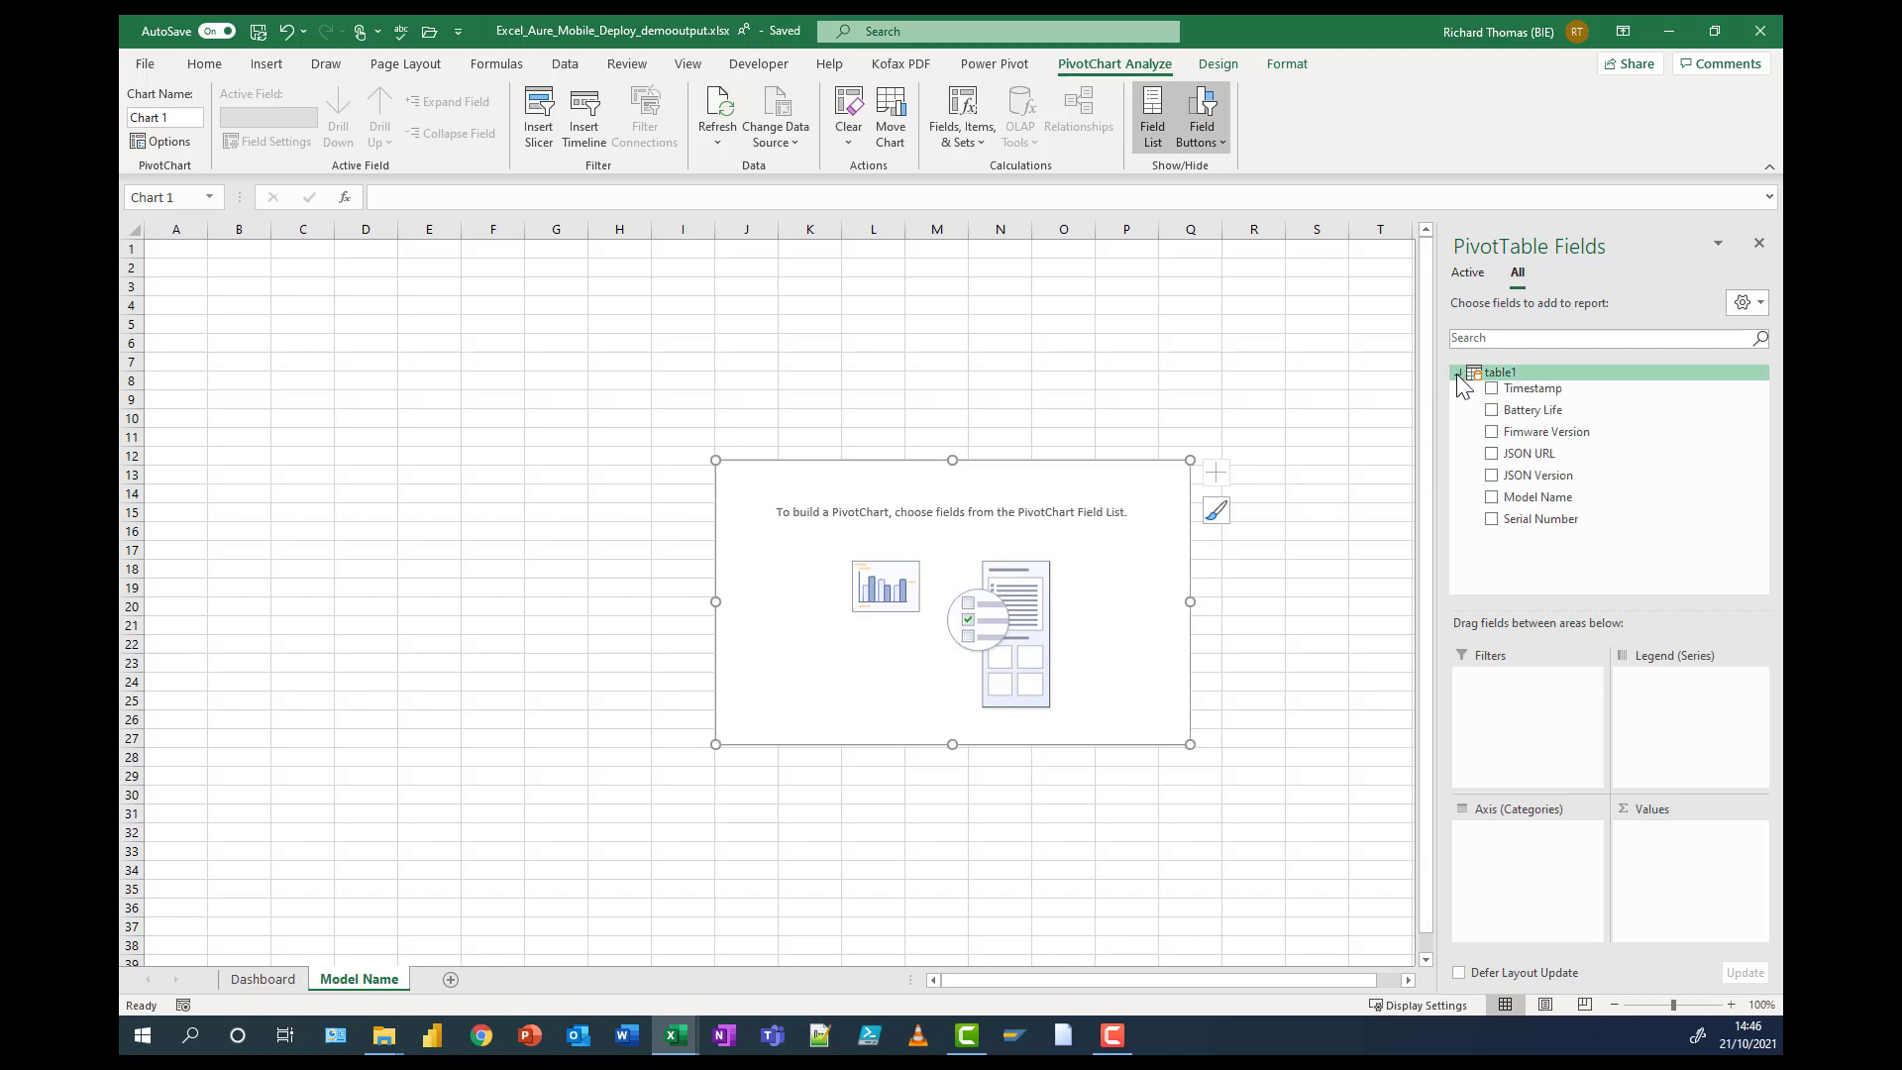
click(1494, 497)
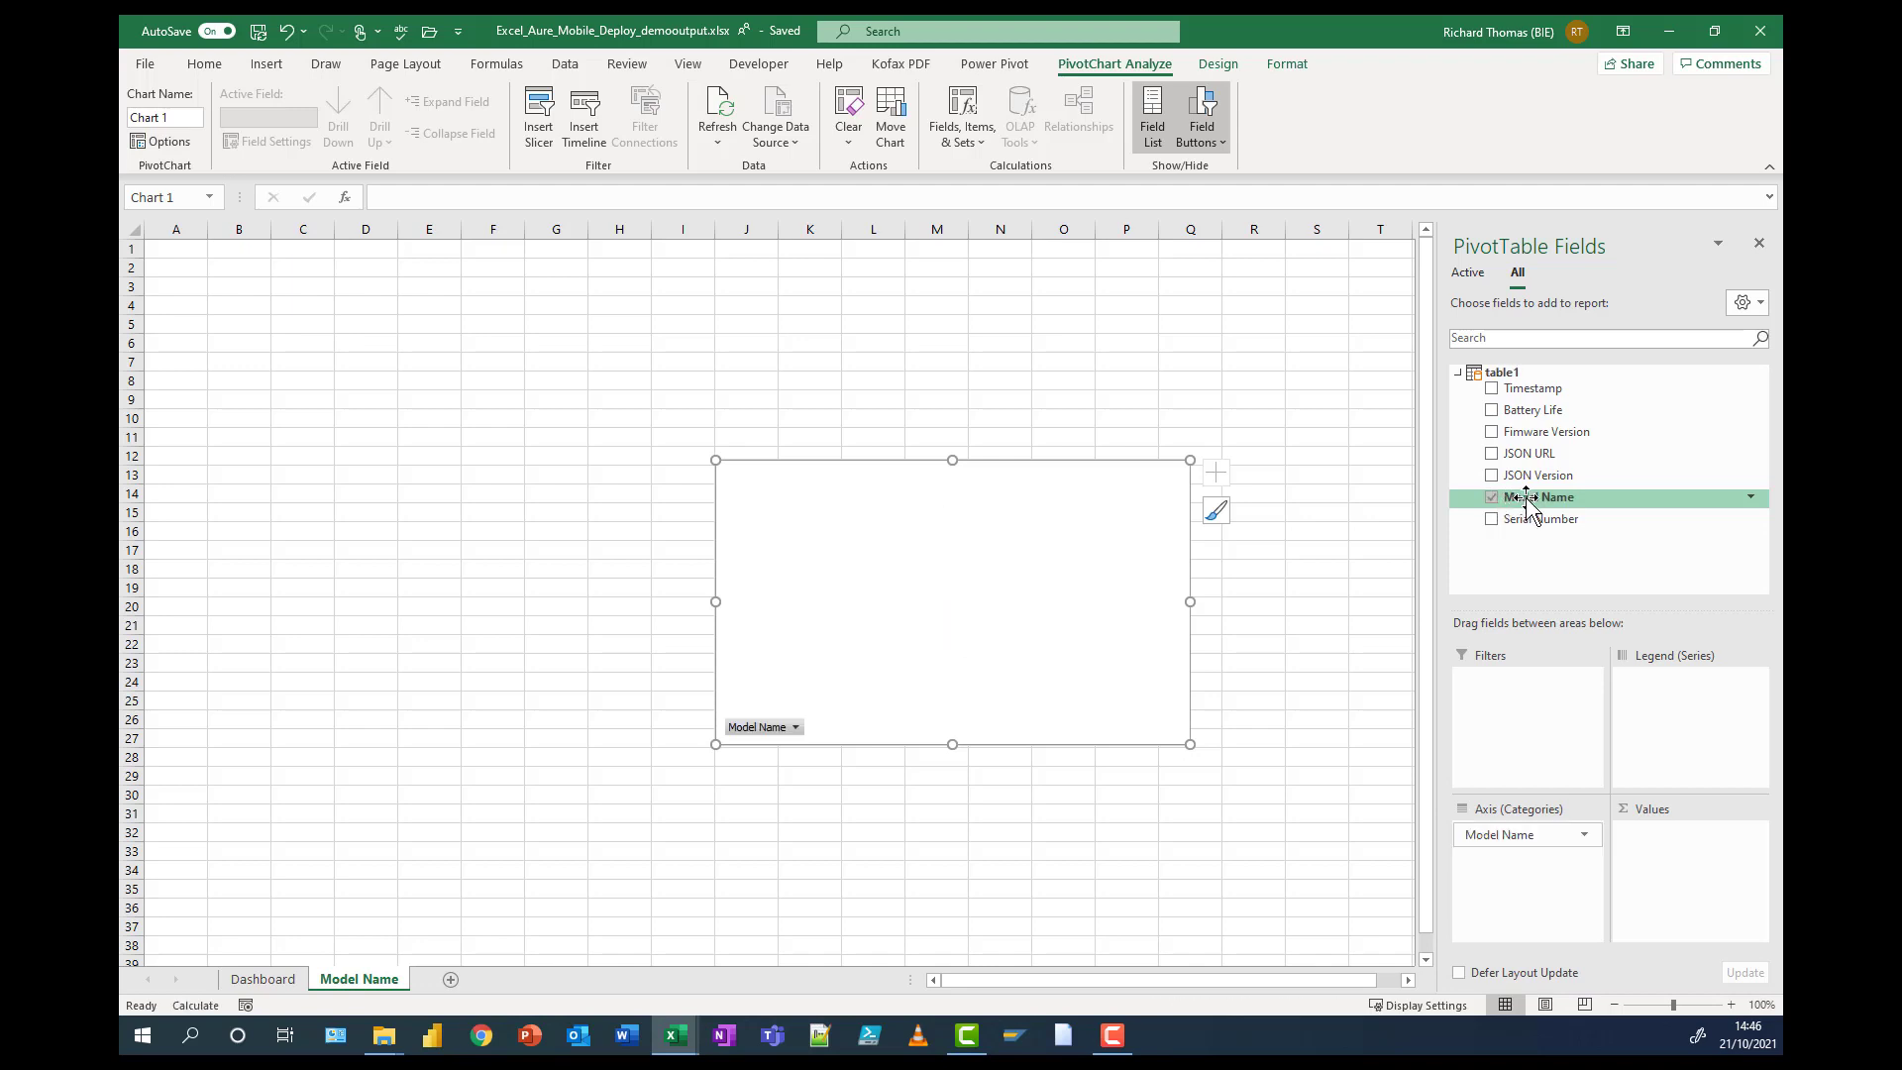
drag(1507, 496, 1679, 842)
drag(1125, 497, 826, 450)
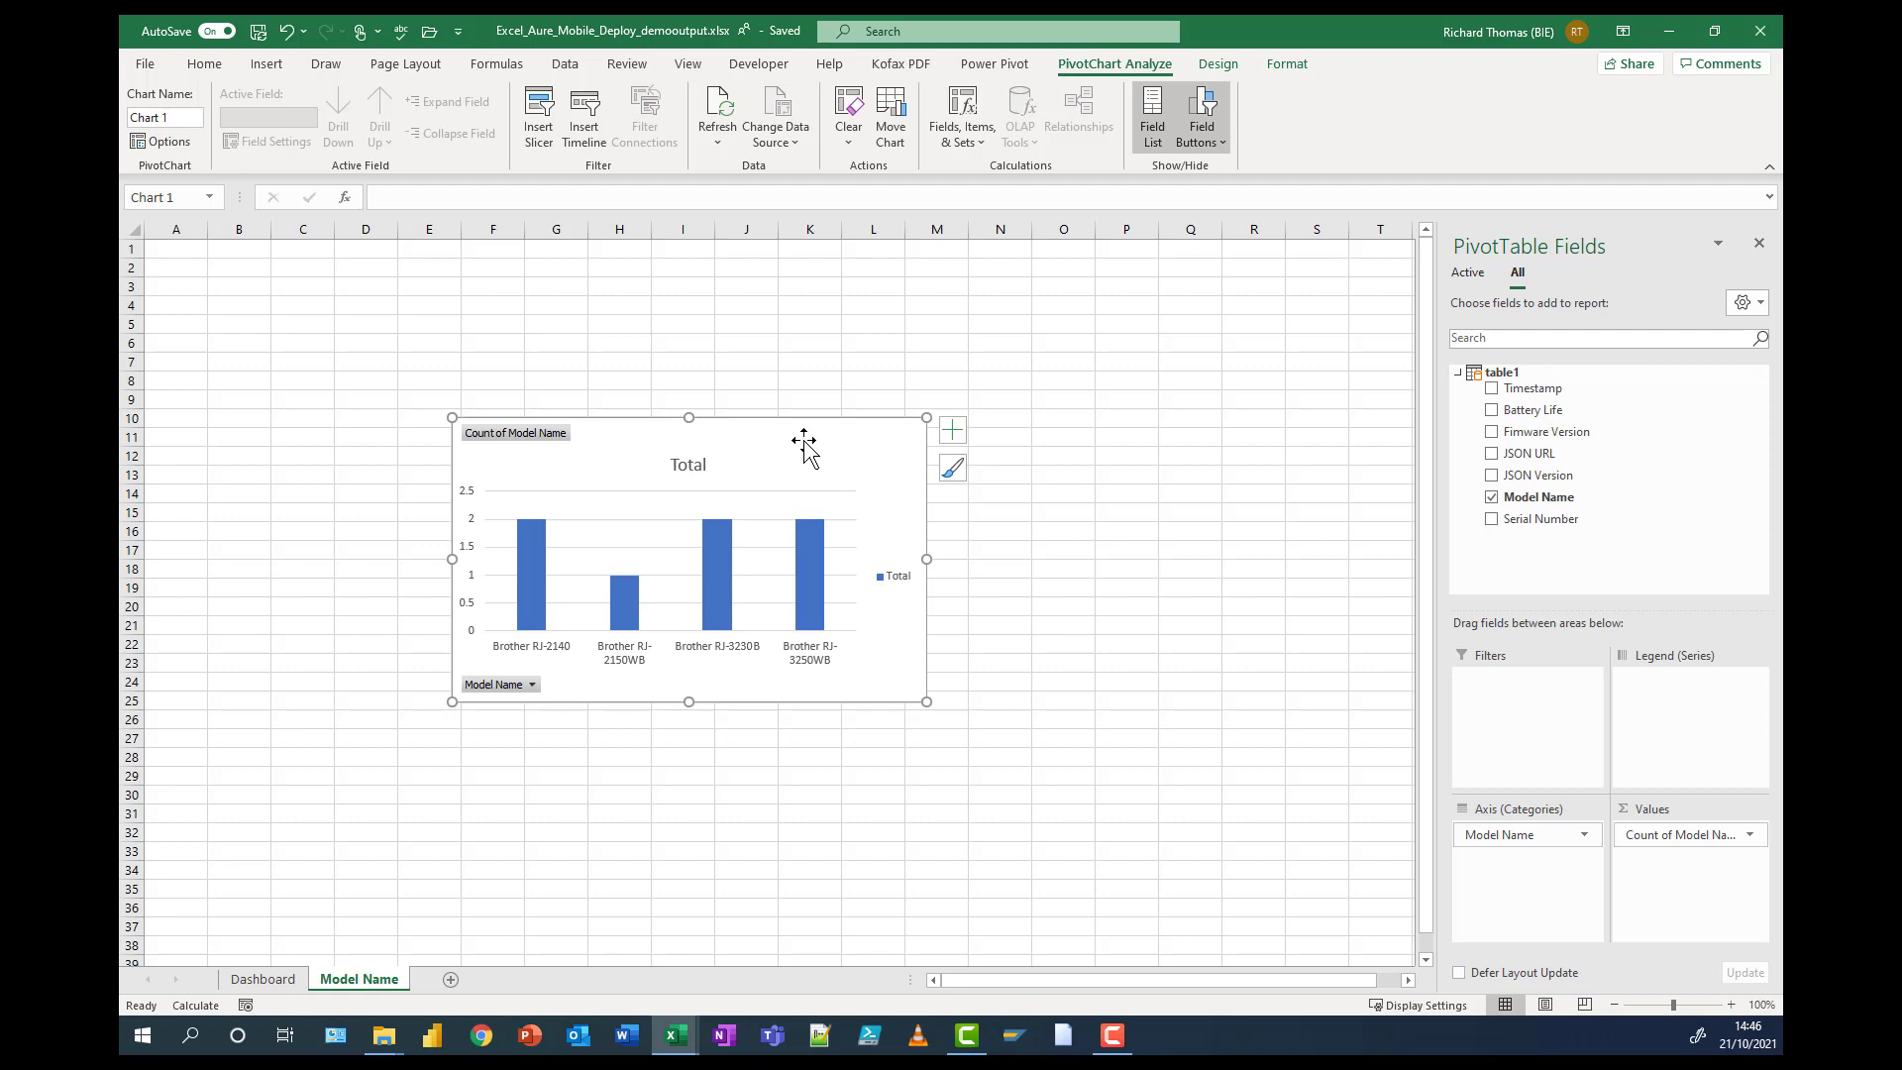
- Change the PivotChart's type from column to Doughnut
right_click(895, 428)
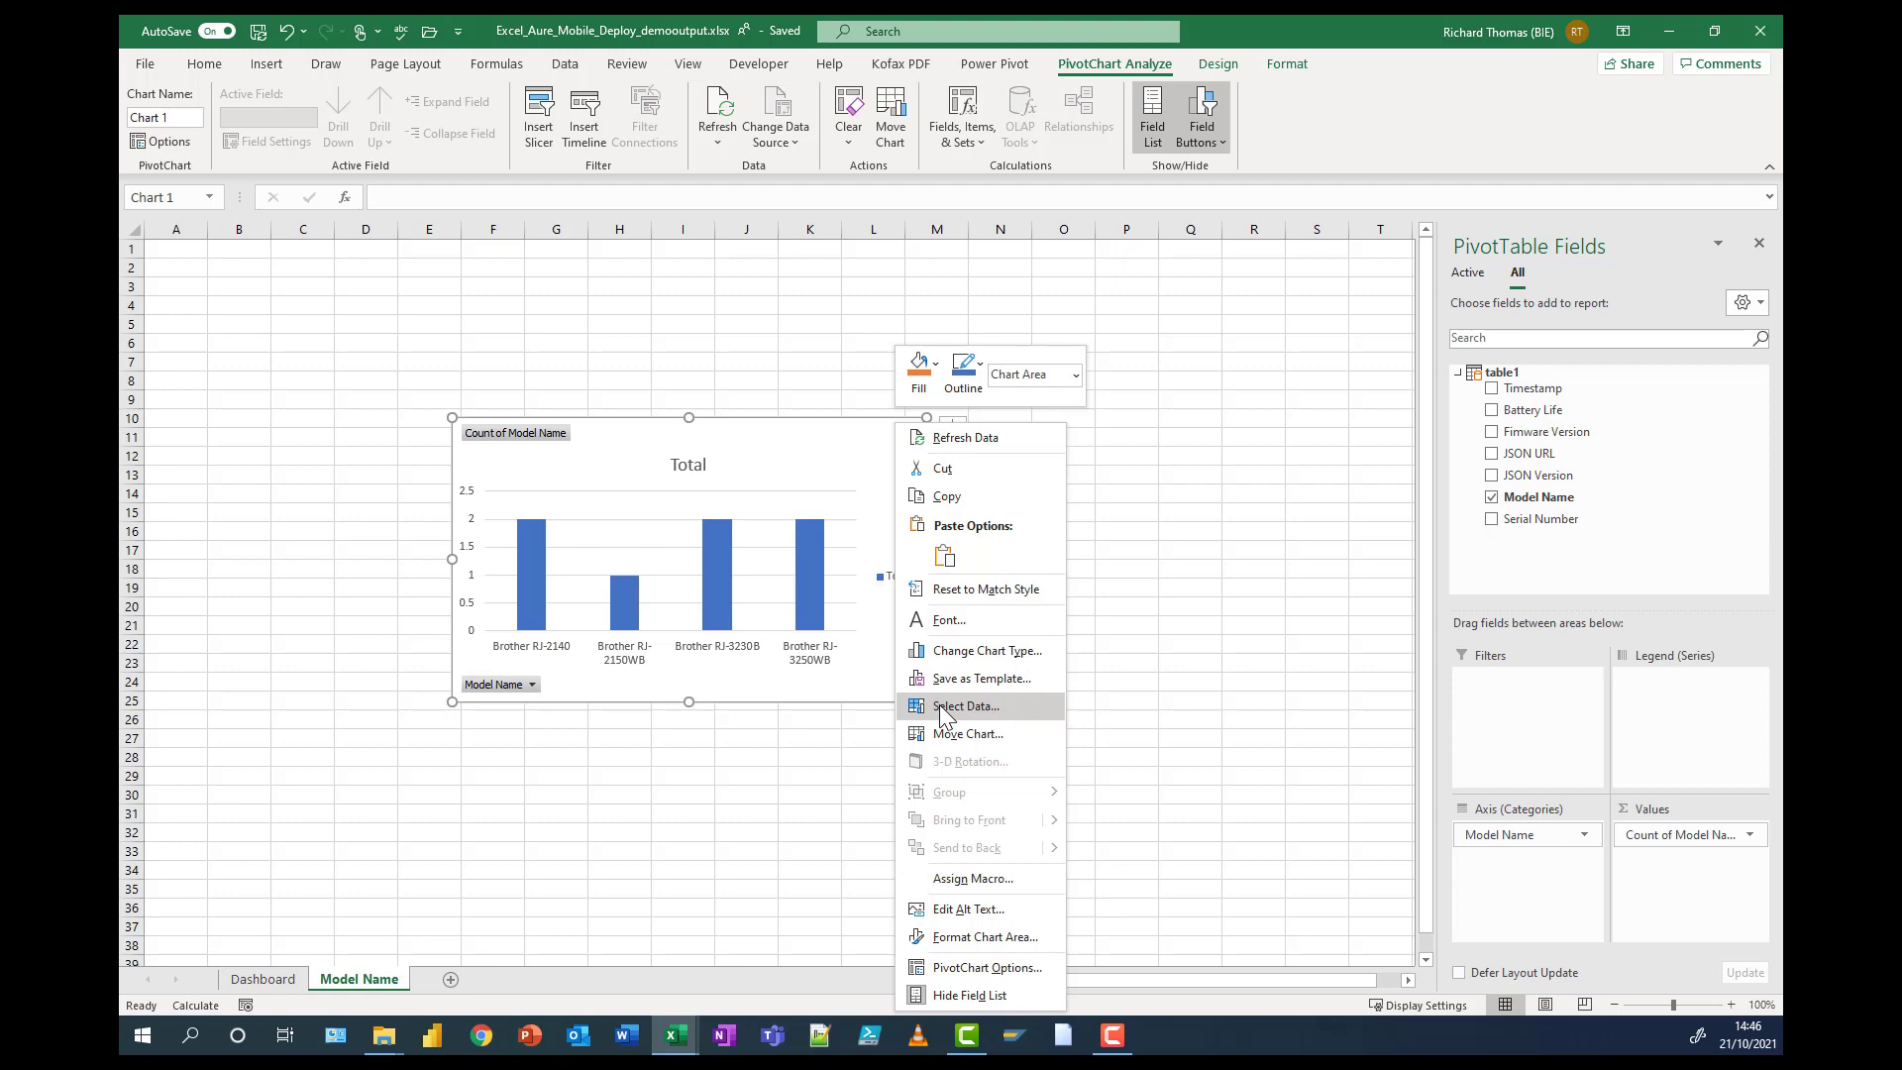
click(951, 656)
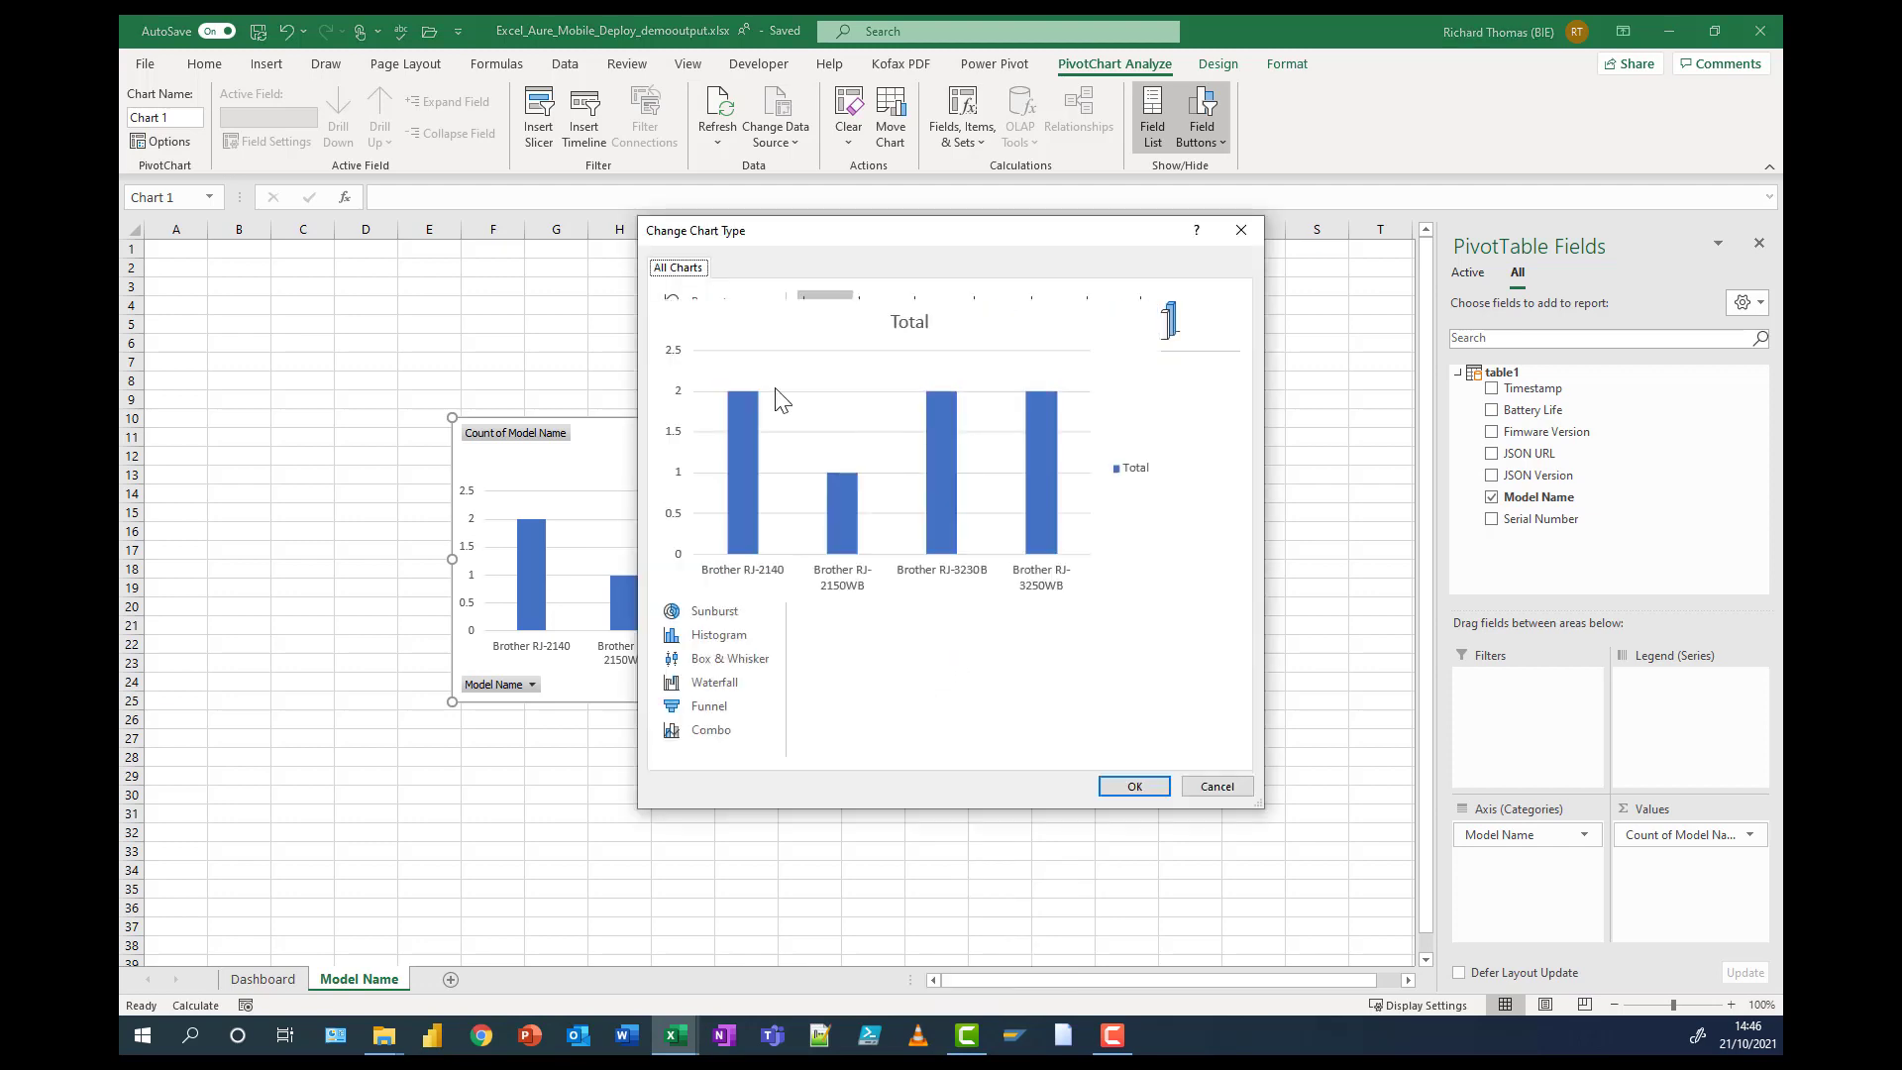
click(704, 396)
click(1047, 317)
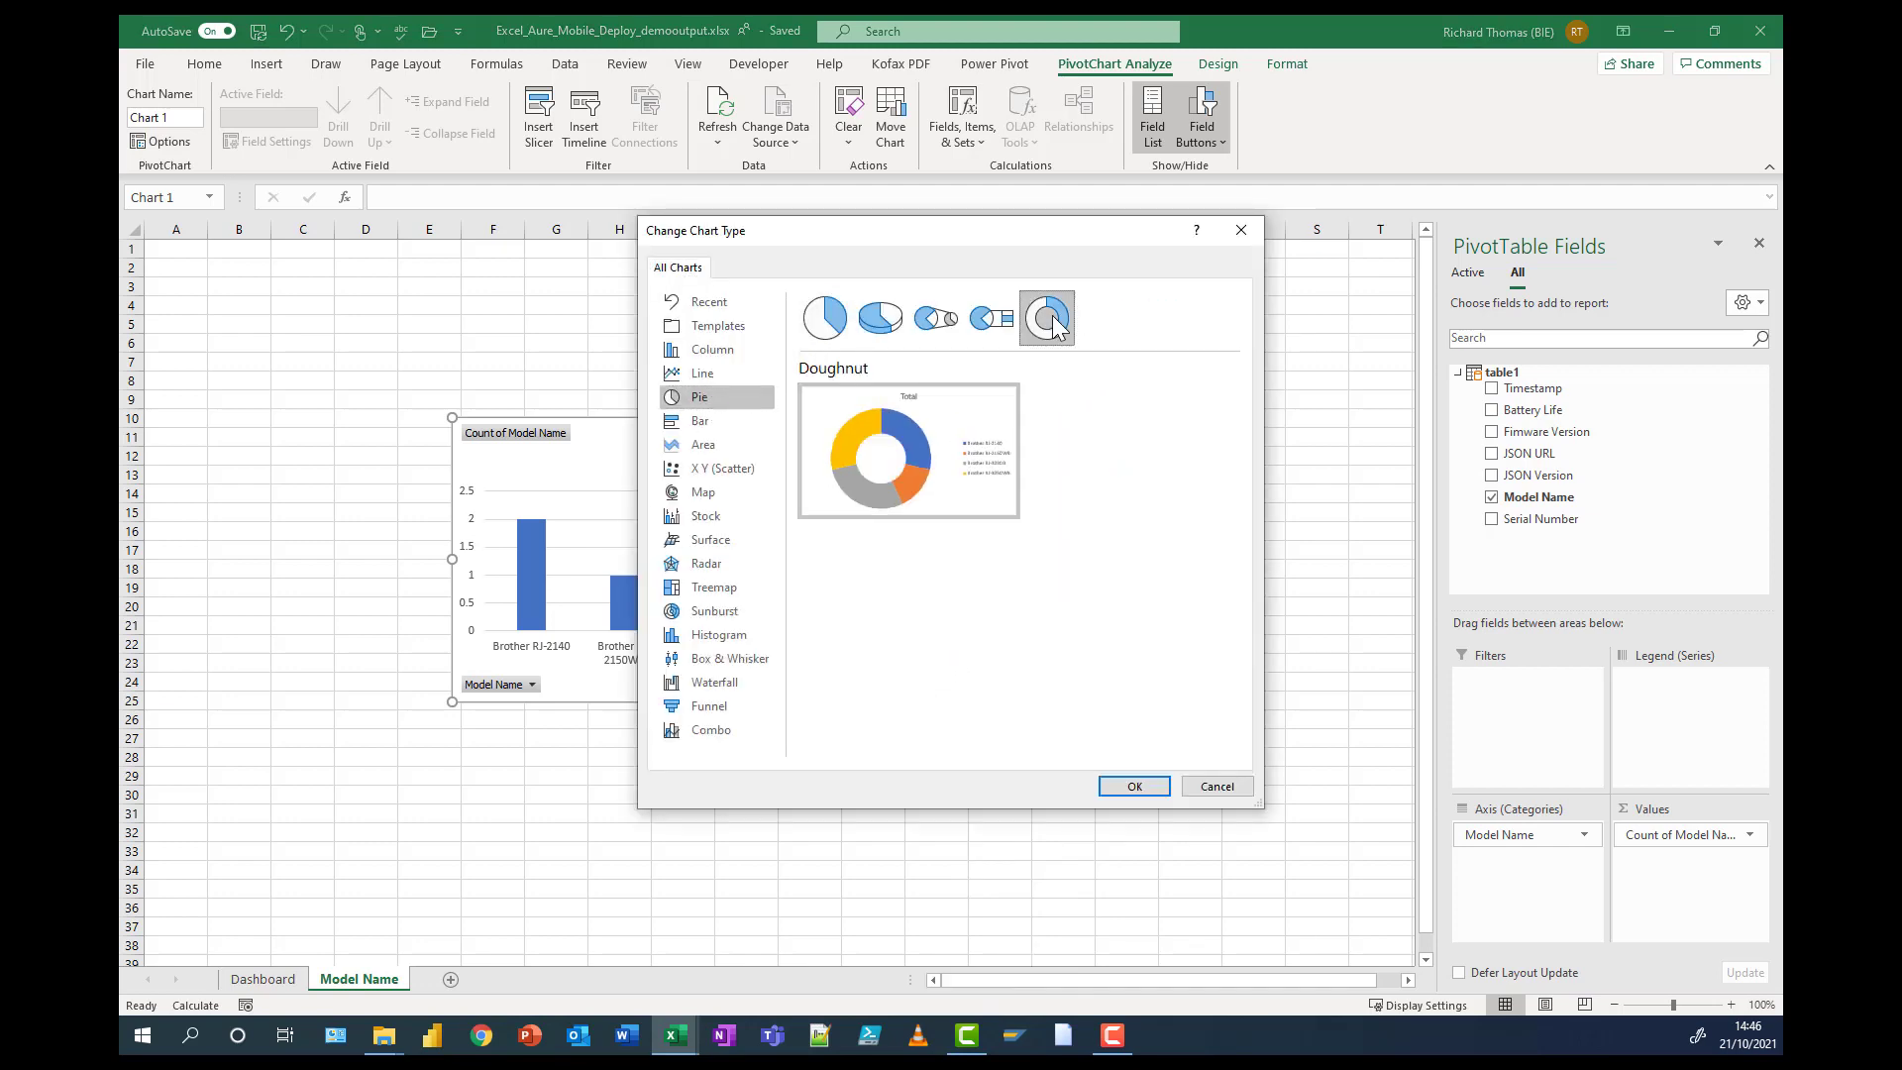
click(1135, 785)
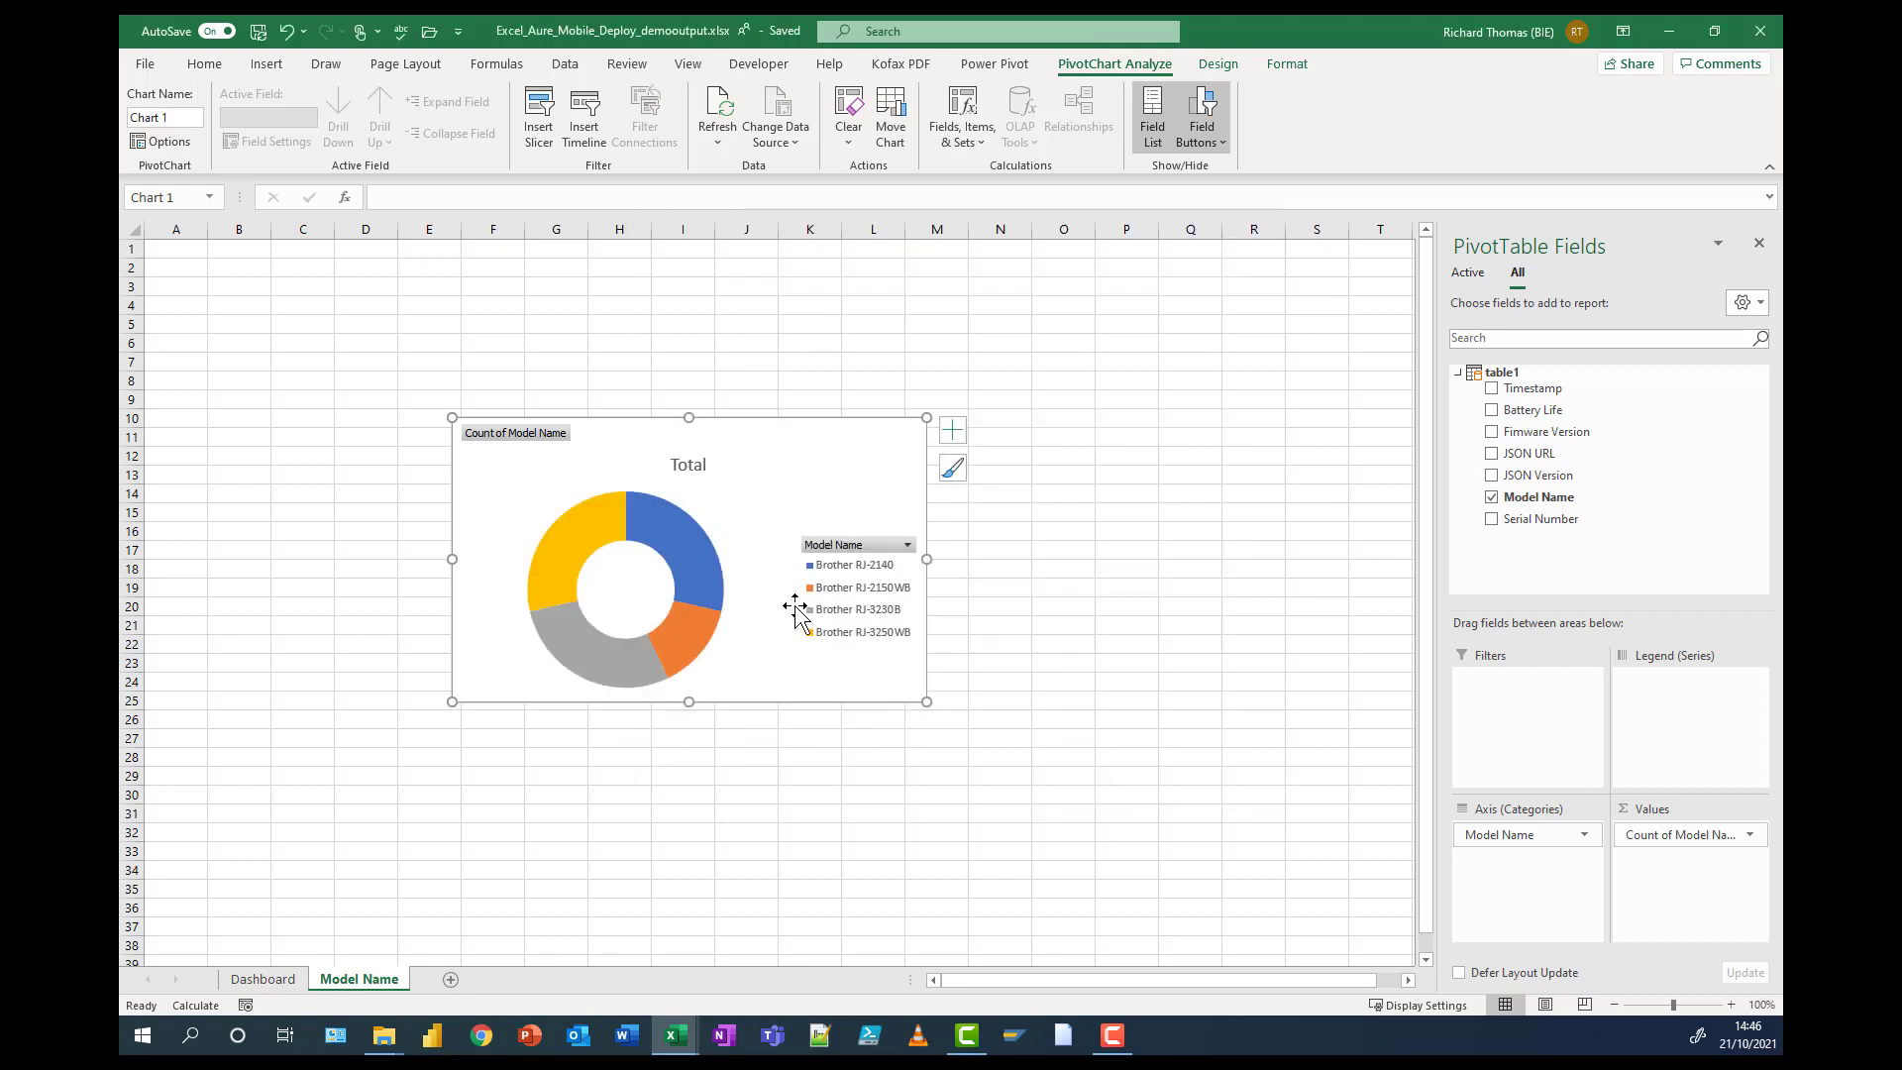
- Add data labels to the doughnut chart and hide all of its field buttons
click(951, 431)
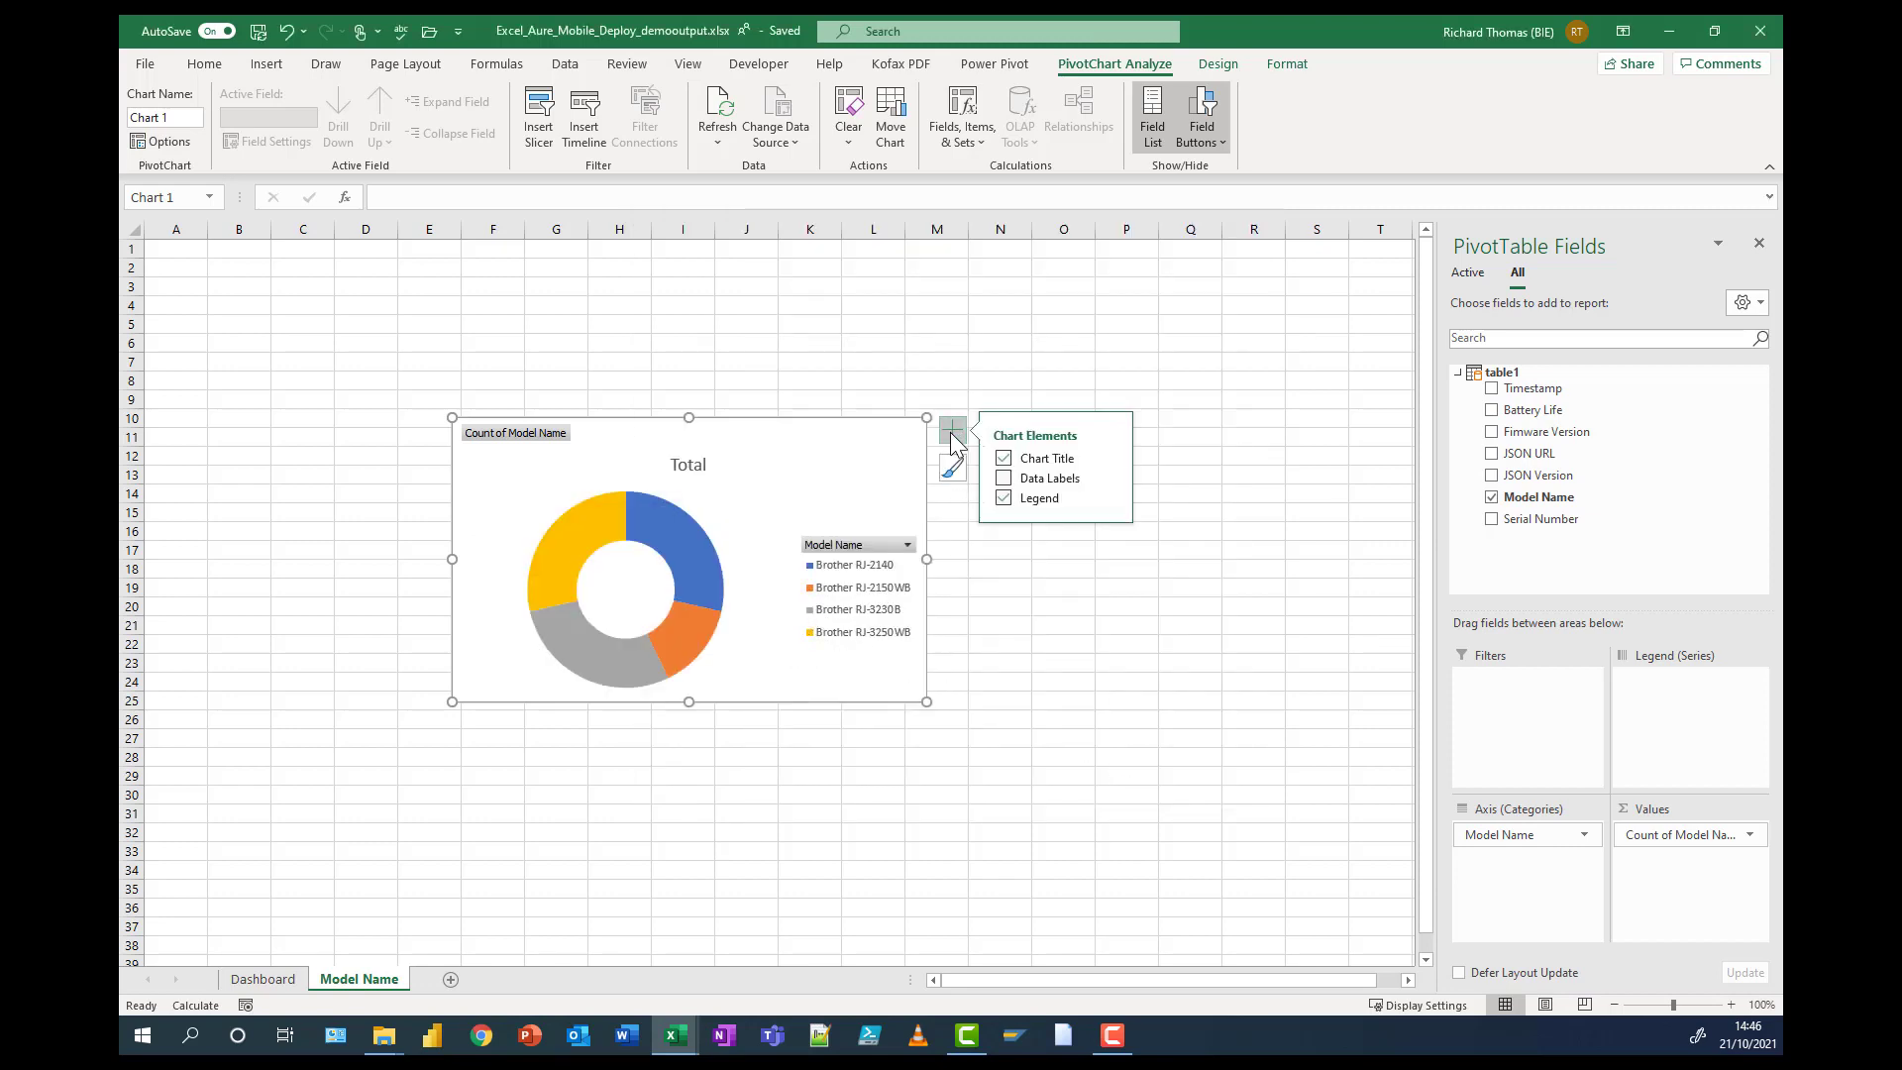
click(1004, 479)
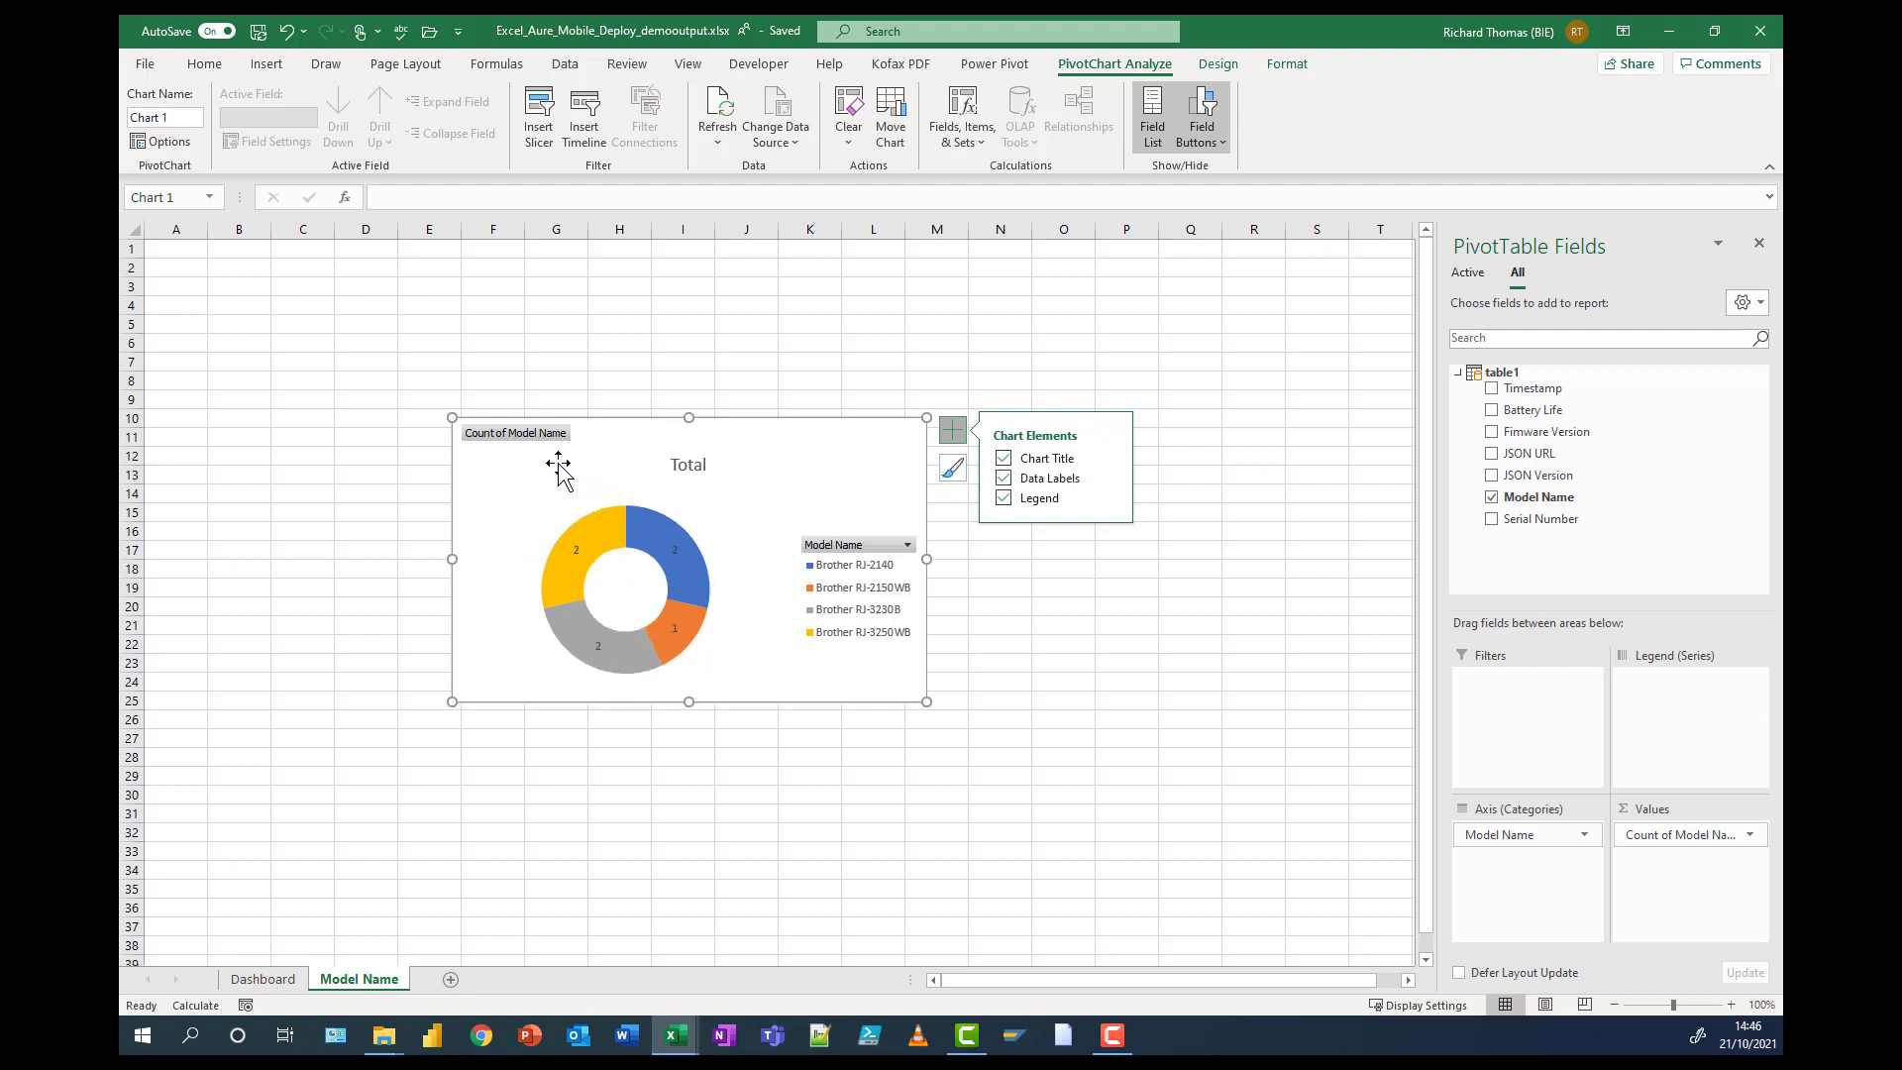
right_click(522, 440)
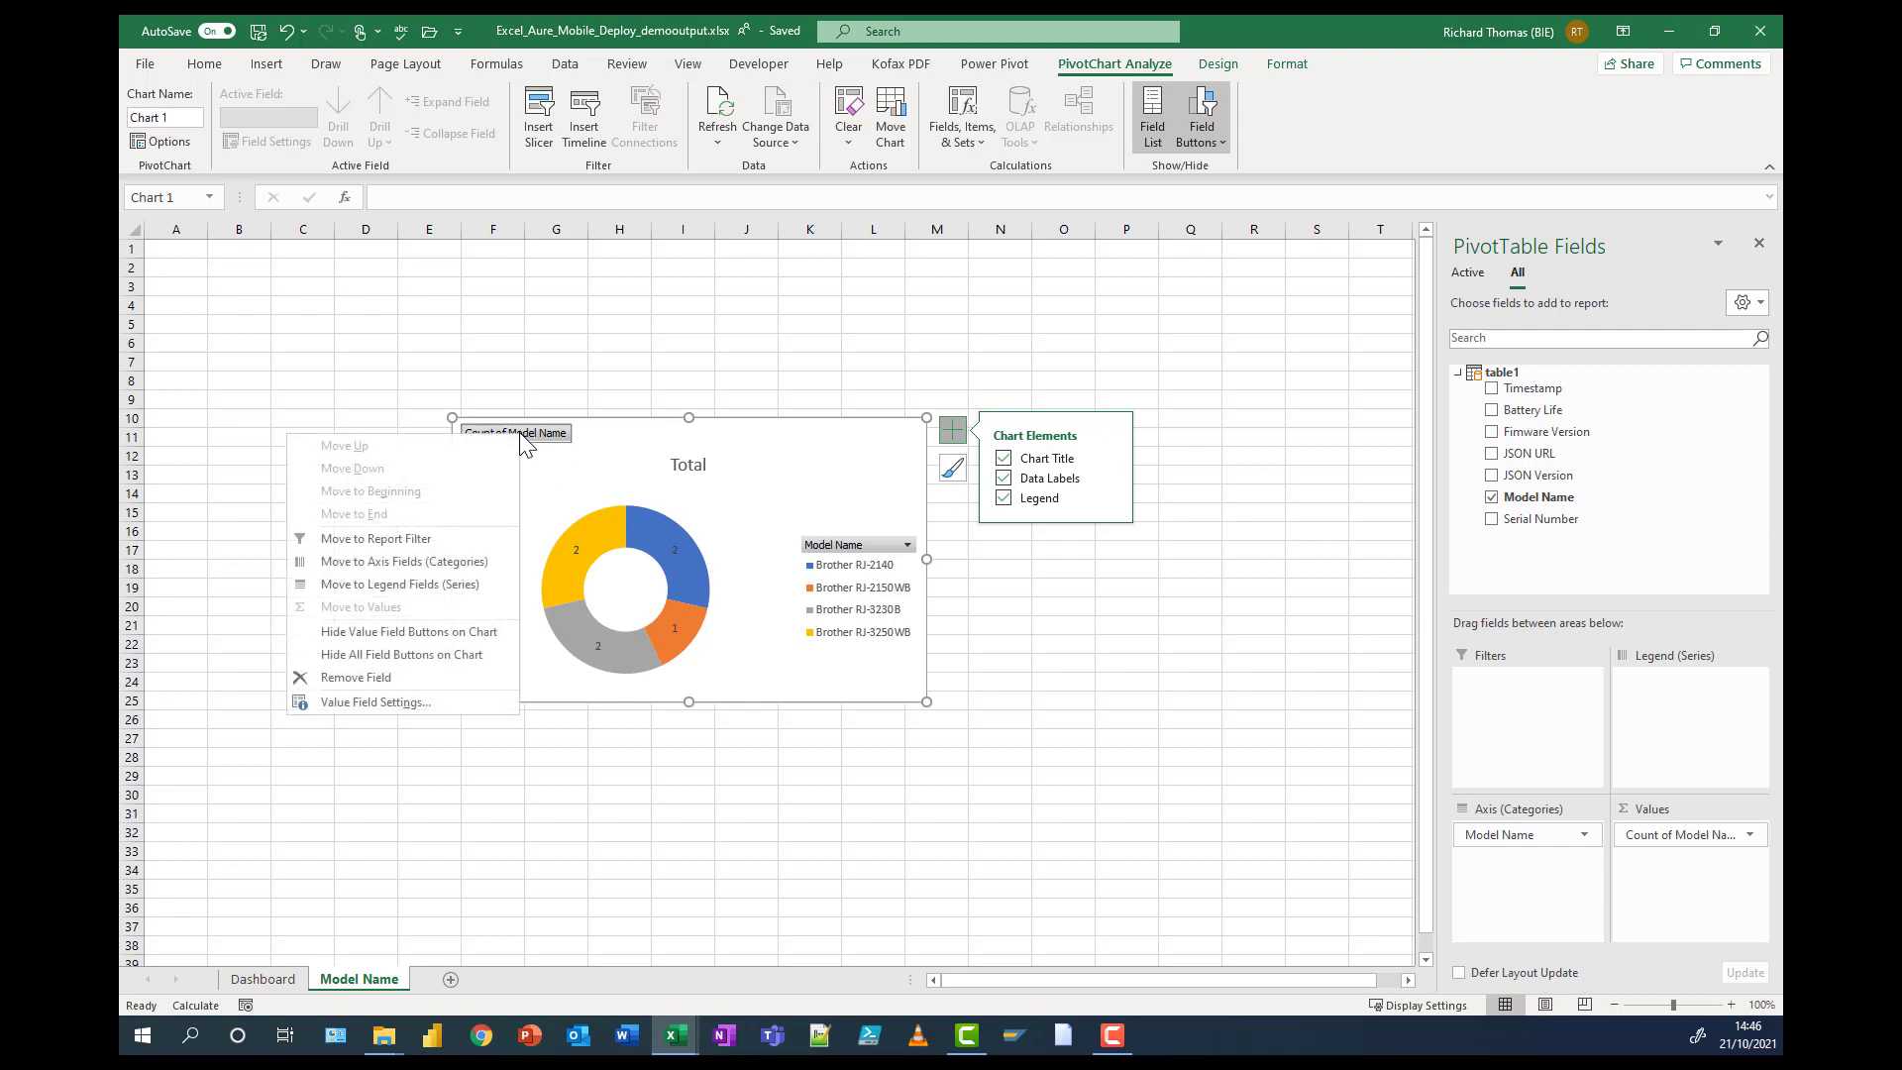
click(425, 655)
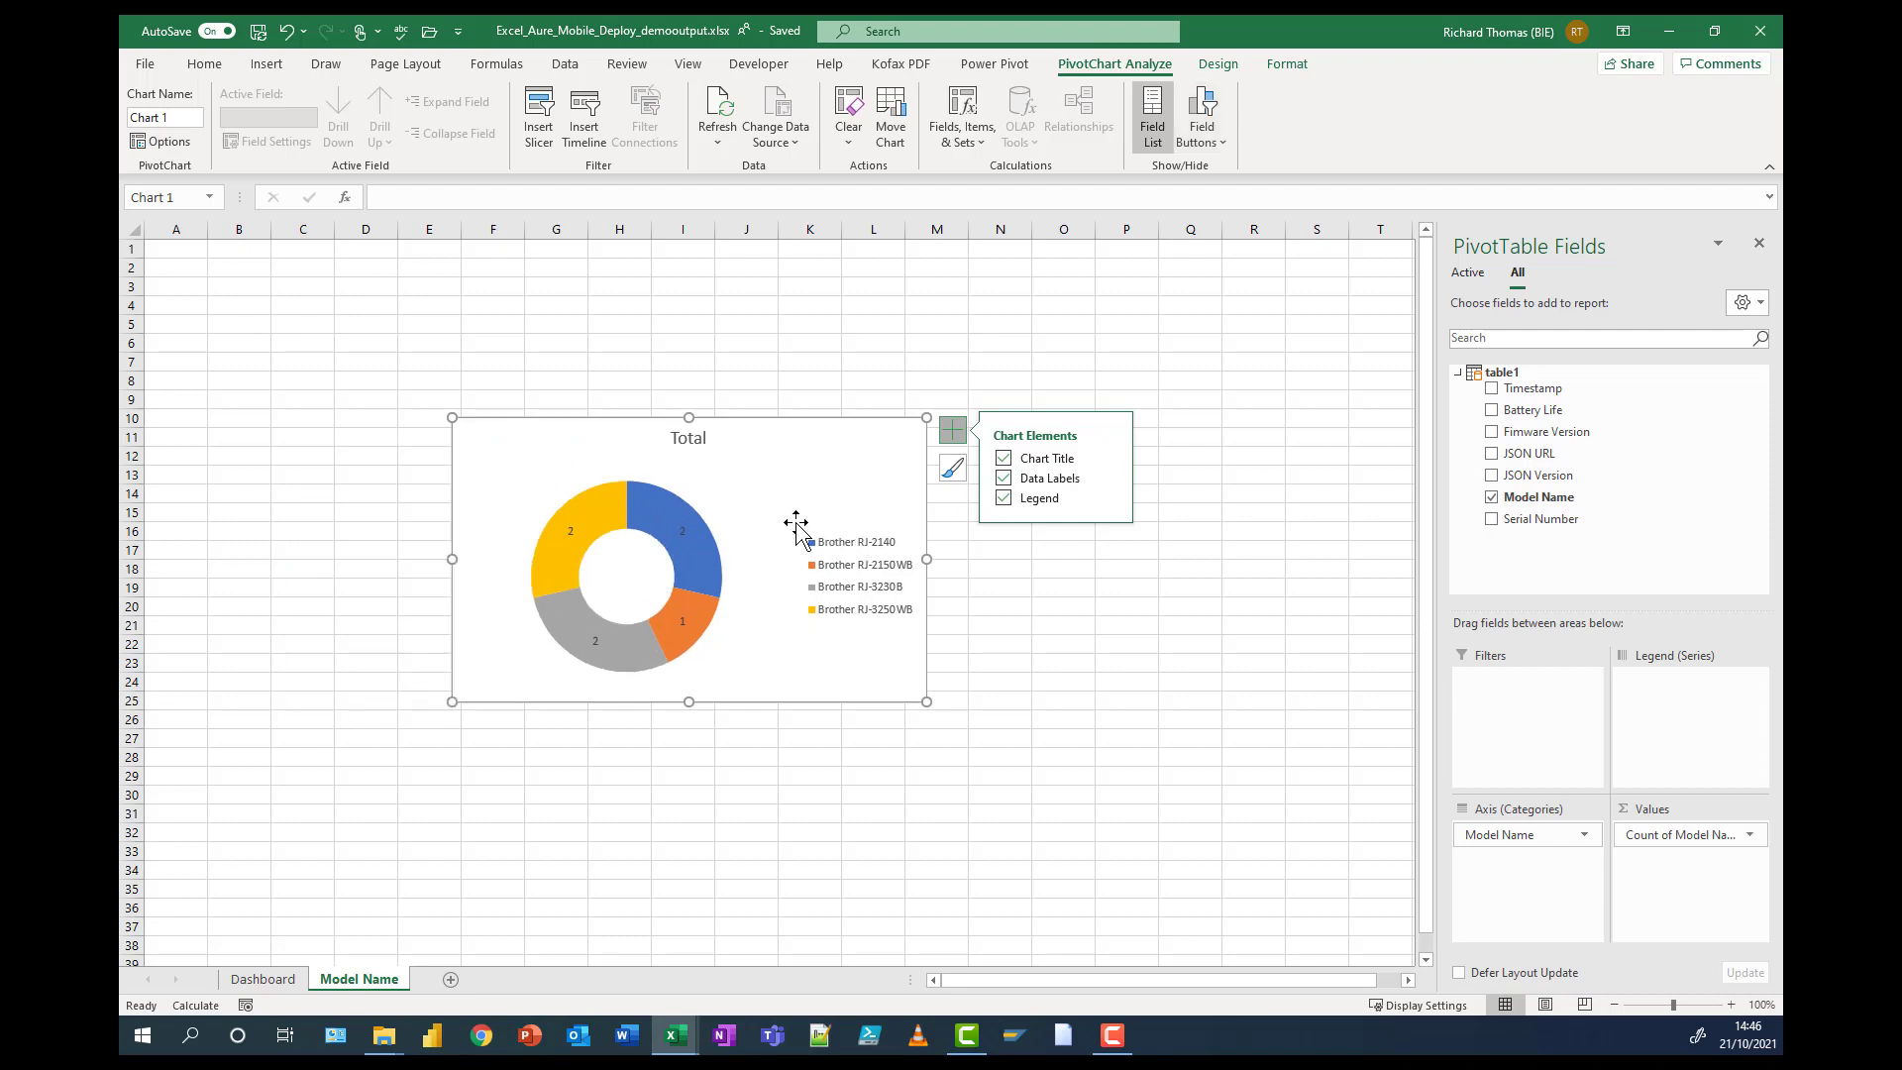
- Move the doughnut chart's title to the upper-left corner of the chart area
click(689, 438)
drag(694, 449, 469, 401)
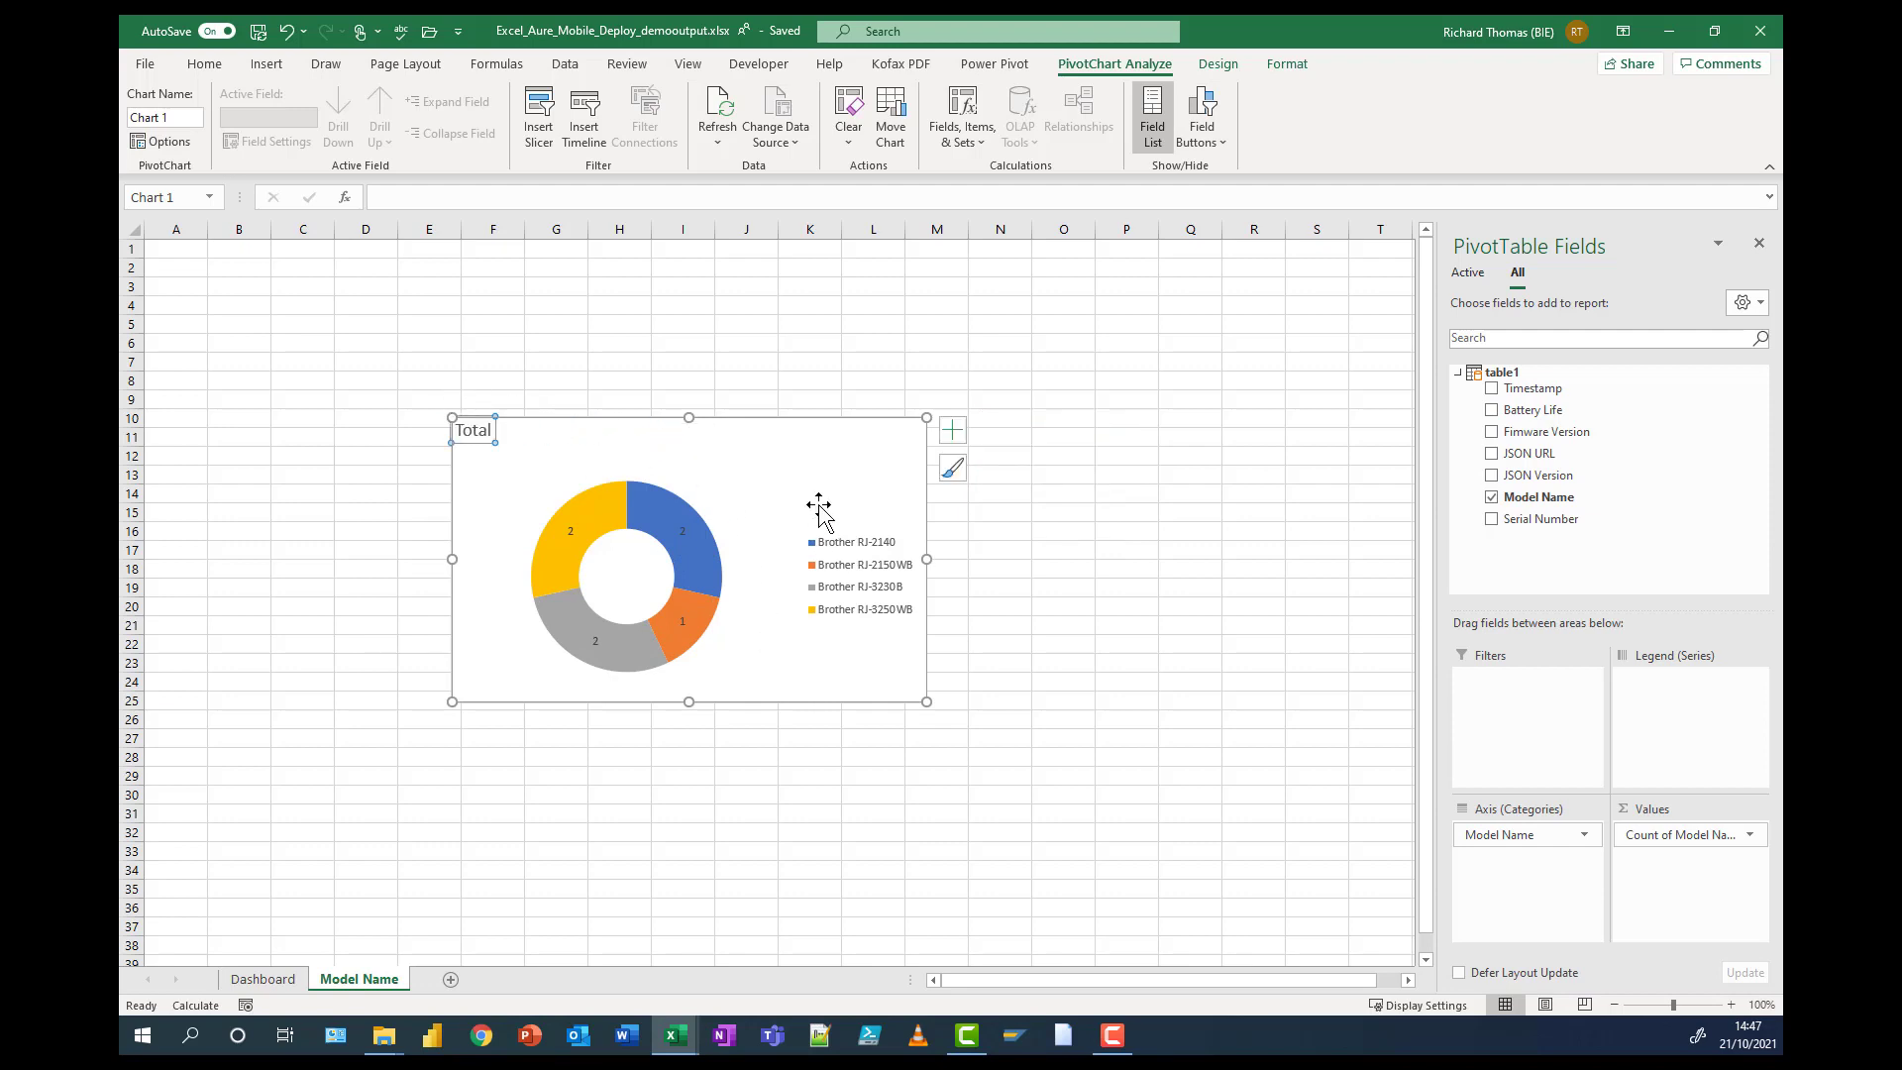
- Copy the doughnut chart from the Model Name sheet onto the Dashboard sheet, just below the blue header around cell C7
click(1004, 547)
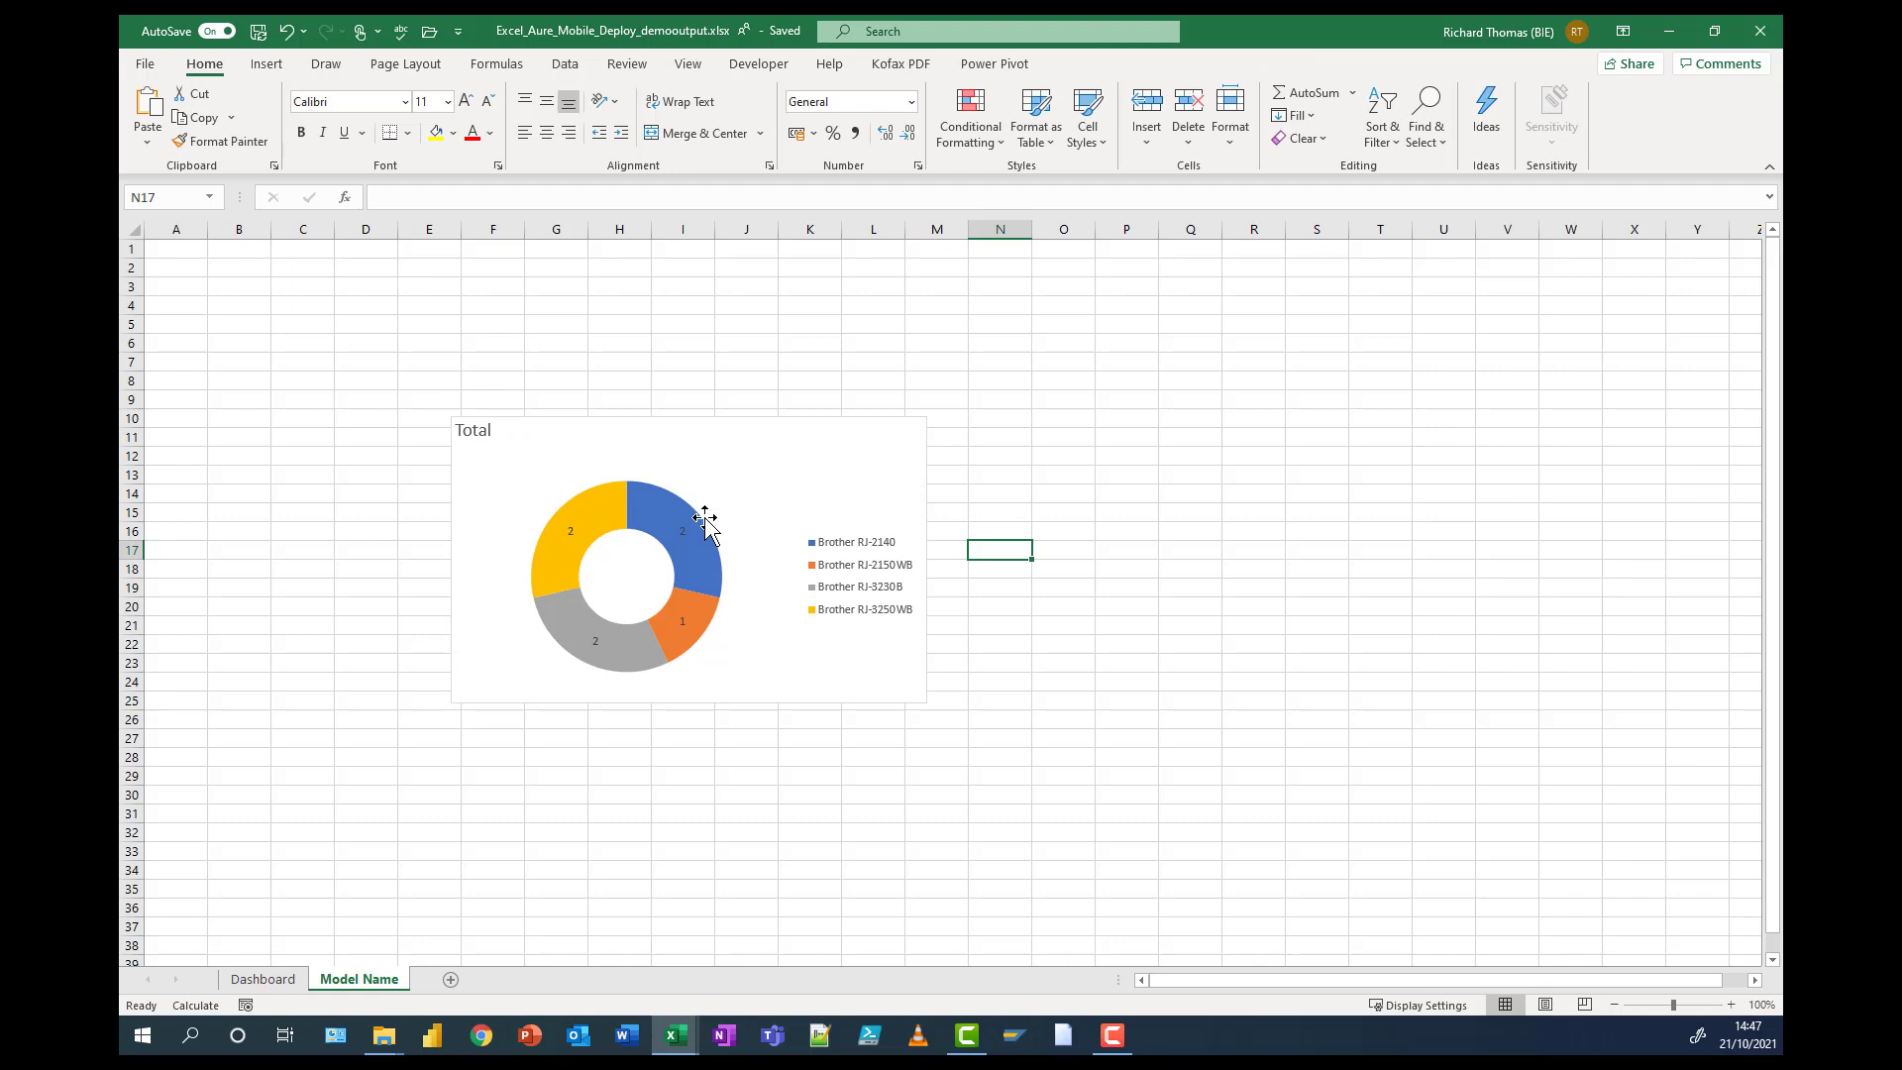
drag(764, 446, 751, 443)
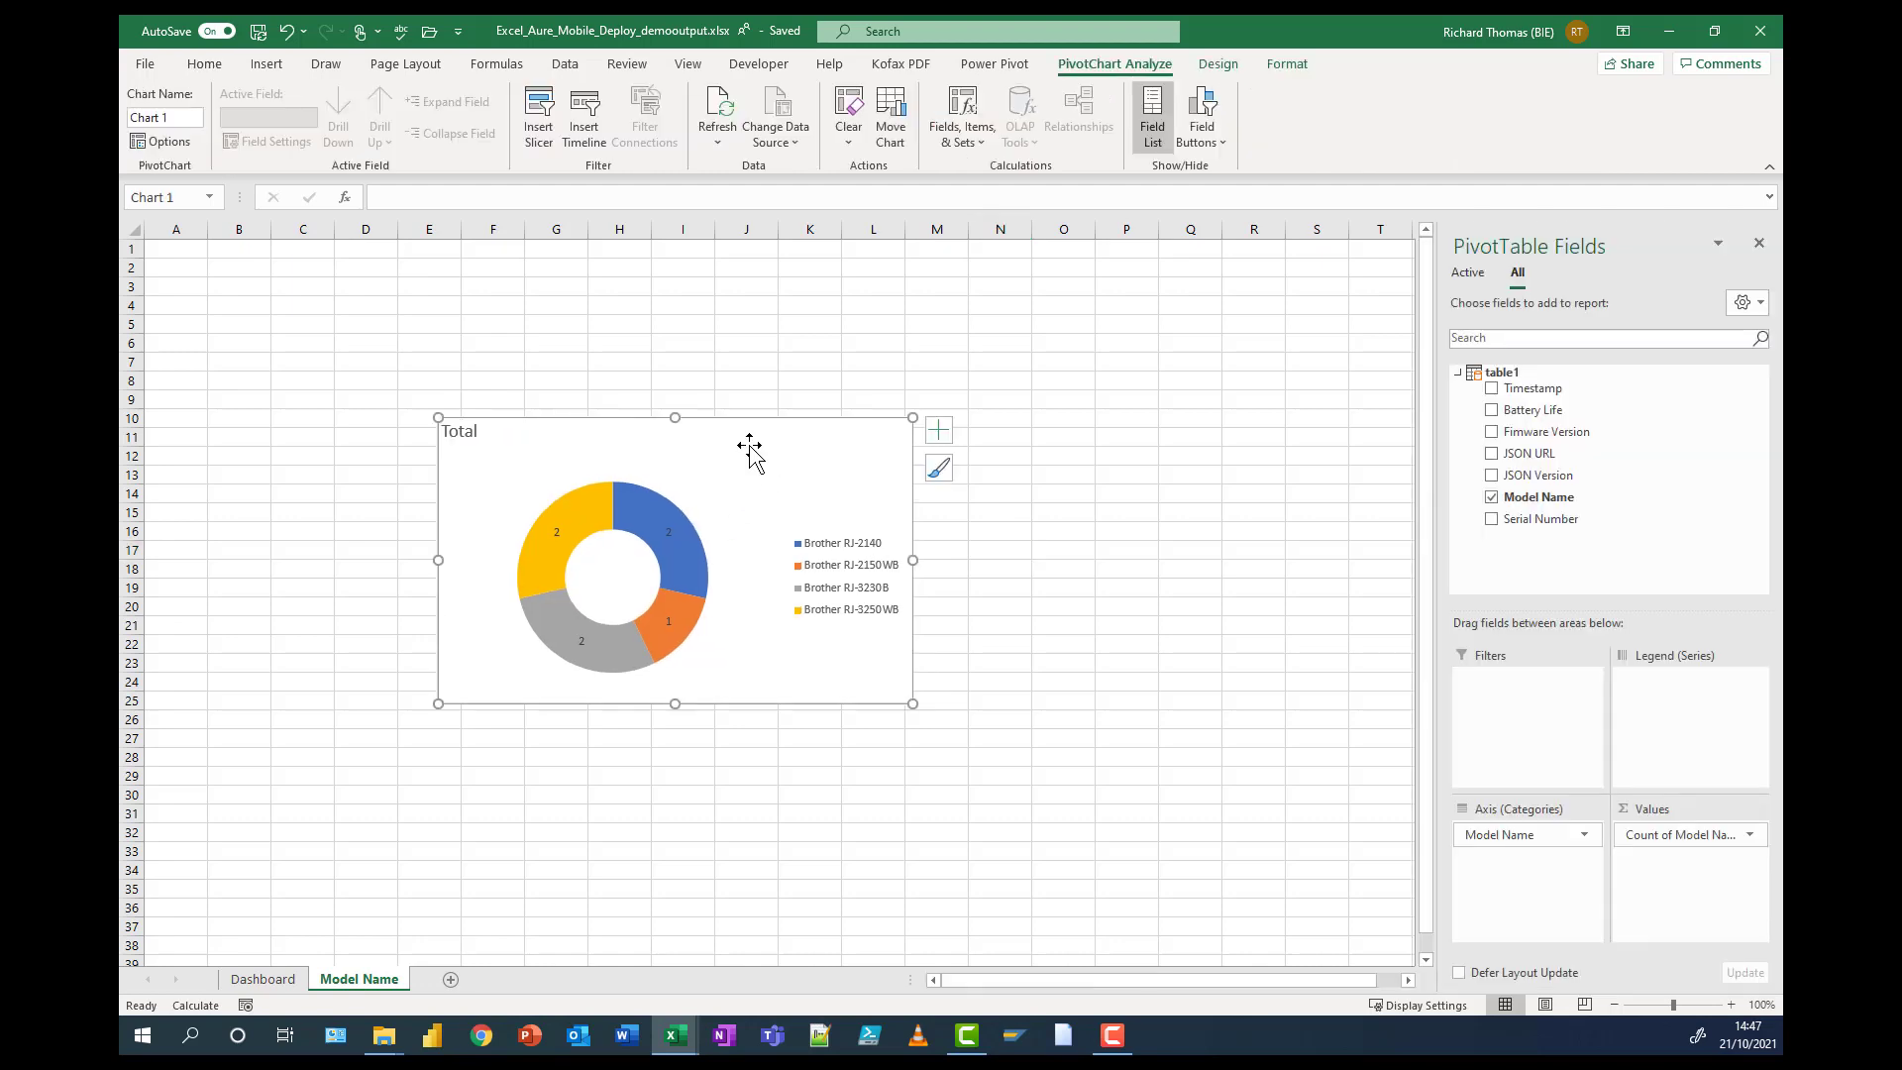
click(262, 980)
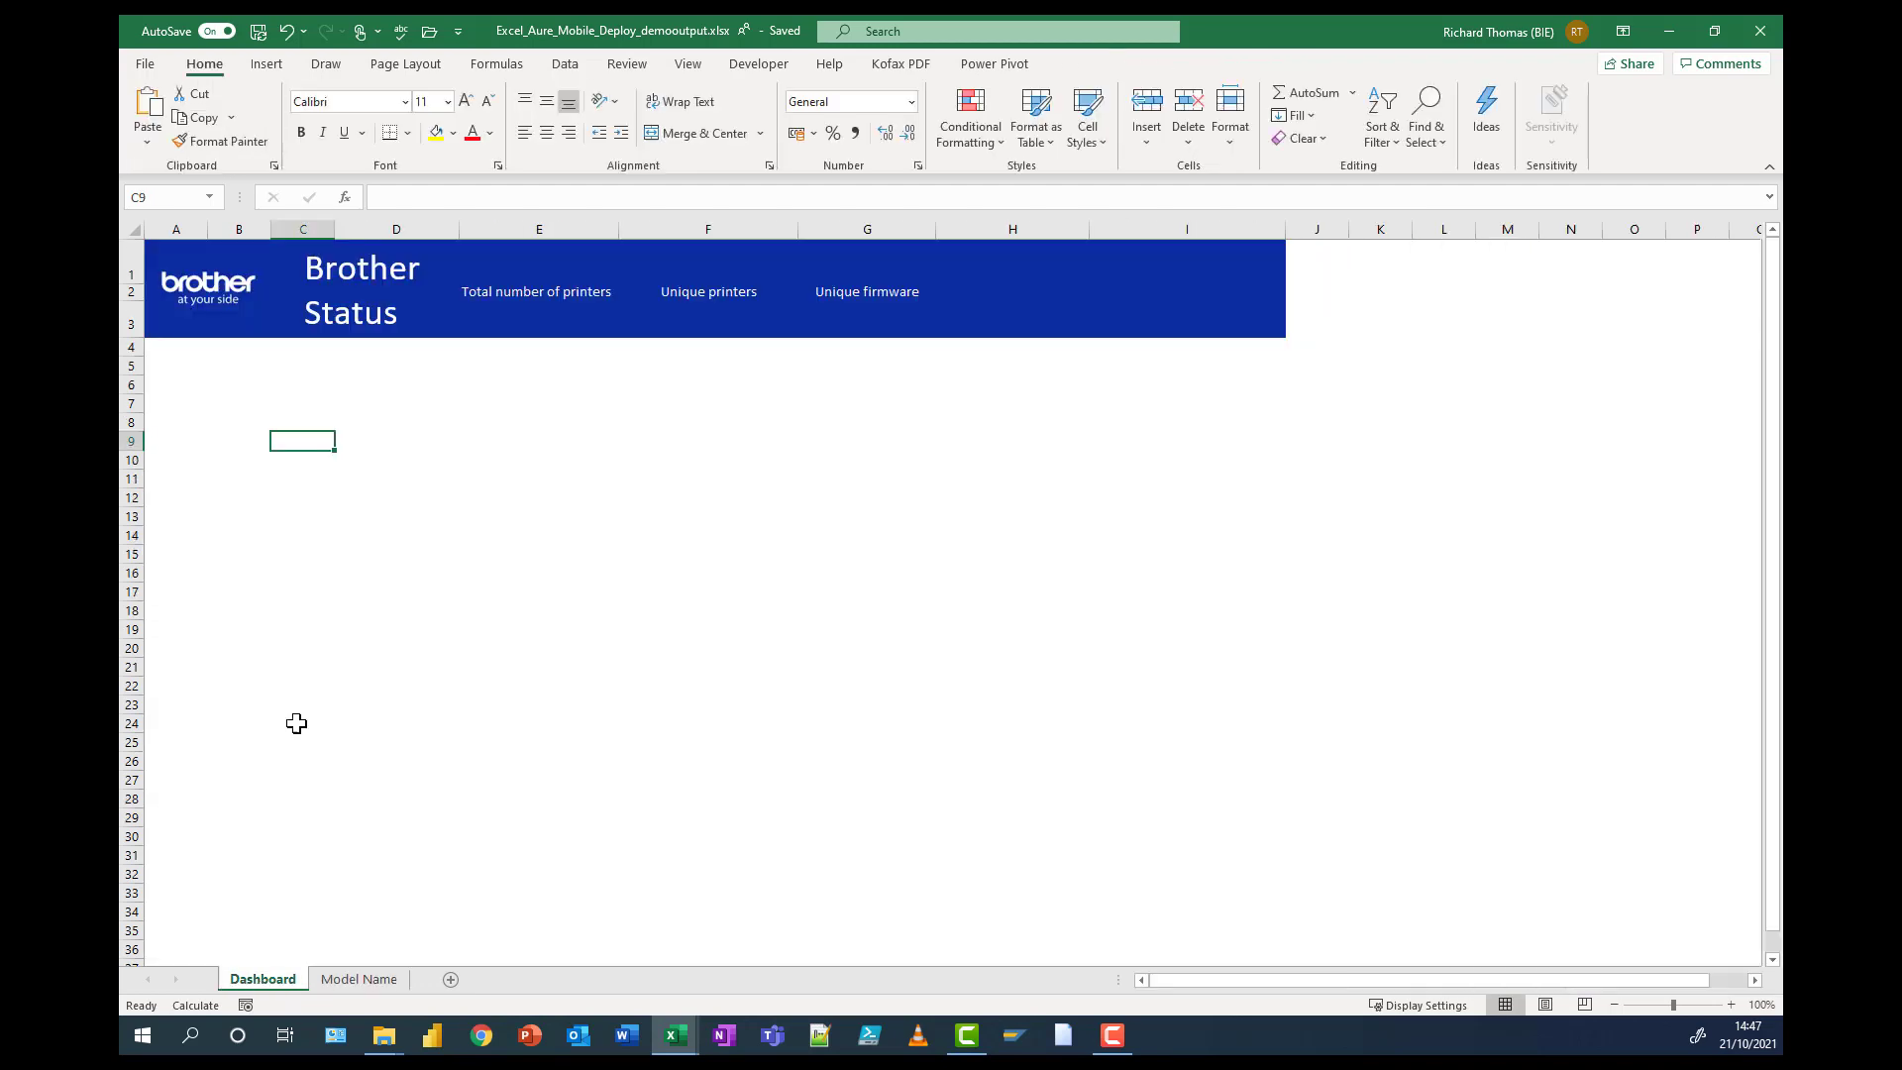
click(324, 555)
click(318, 404)
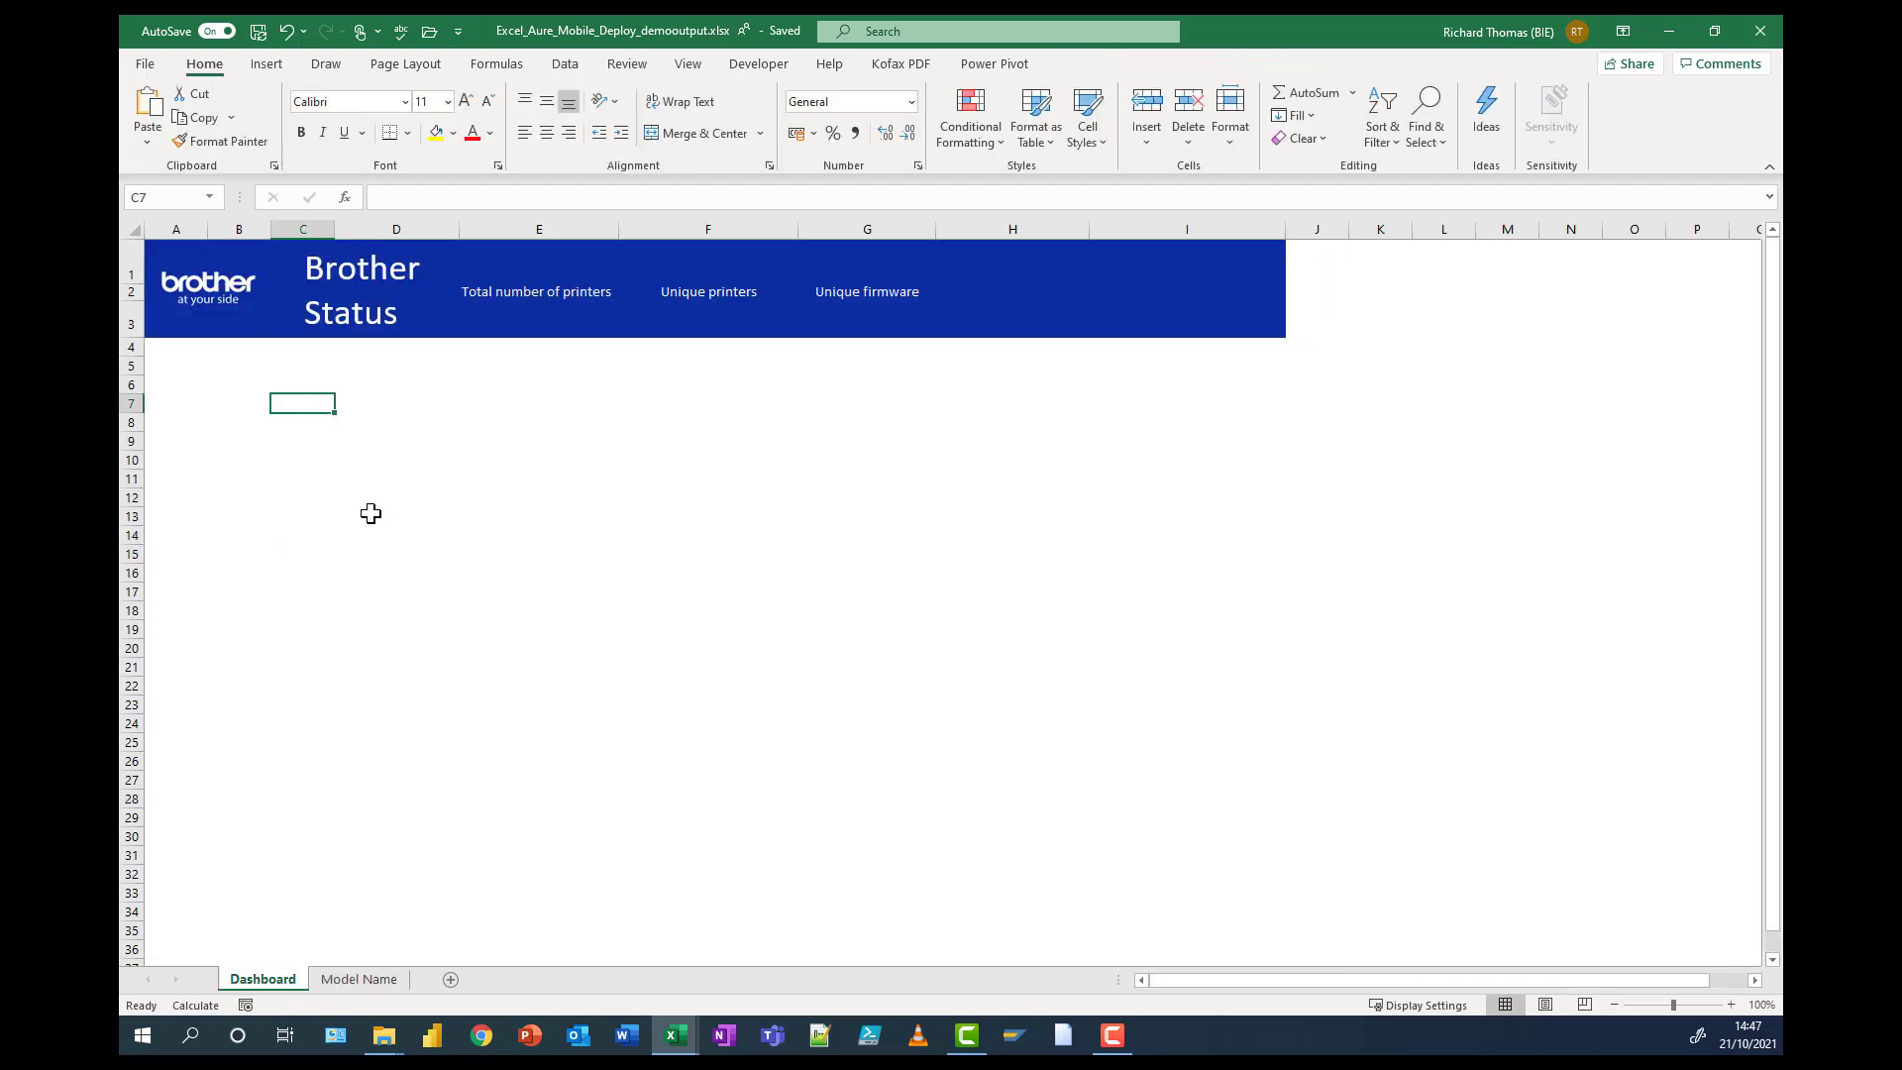
key(ctrl+v)
mouse_move(436, 419)
mouse_down()
mouse_move(513, 412)
mouse_move(466, 412)
mouse_up()
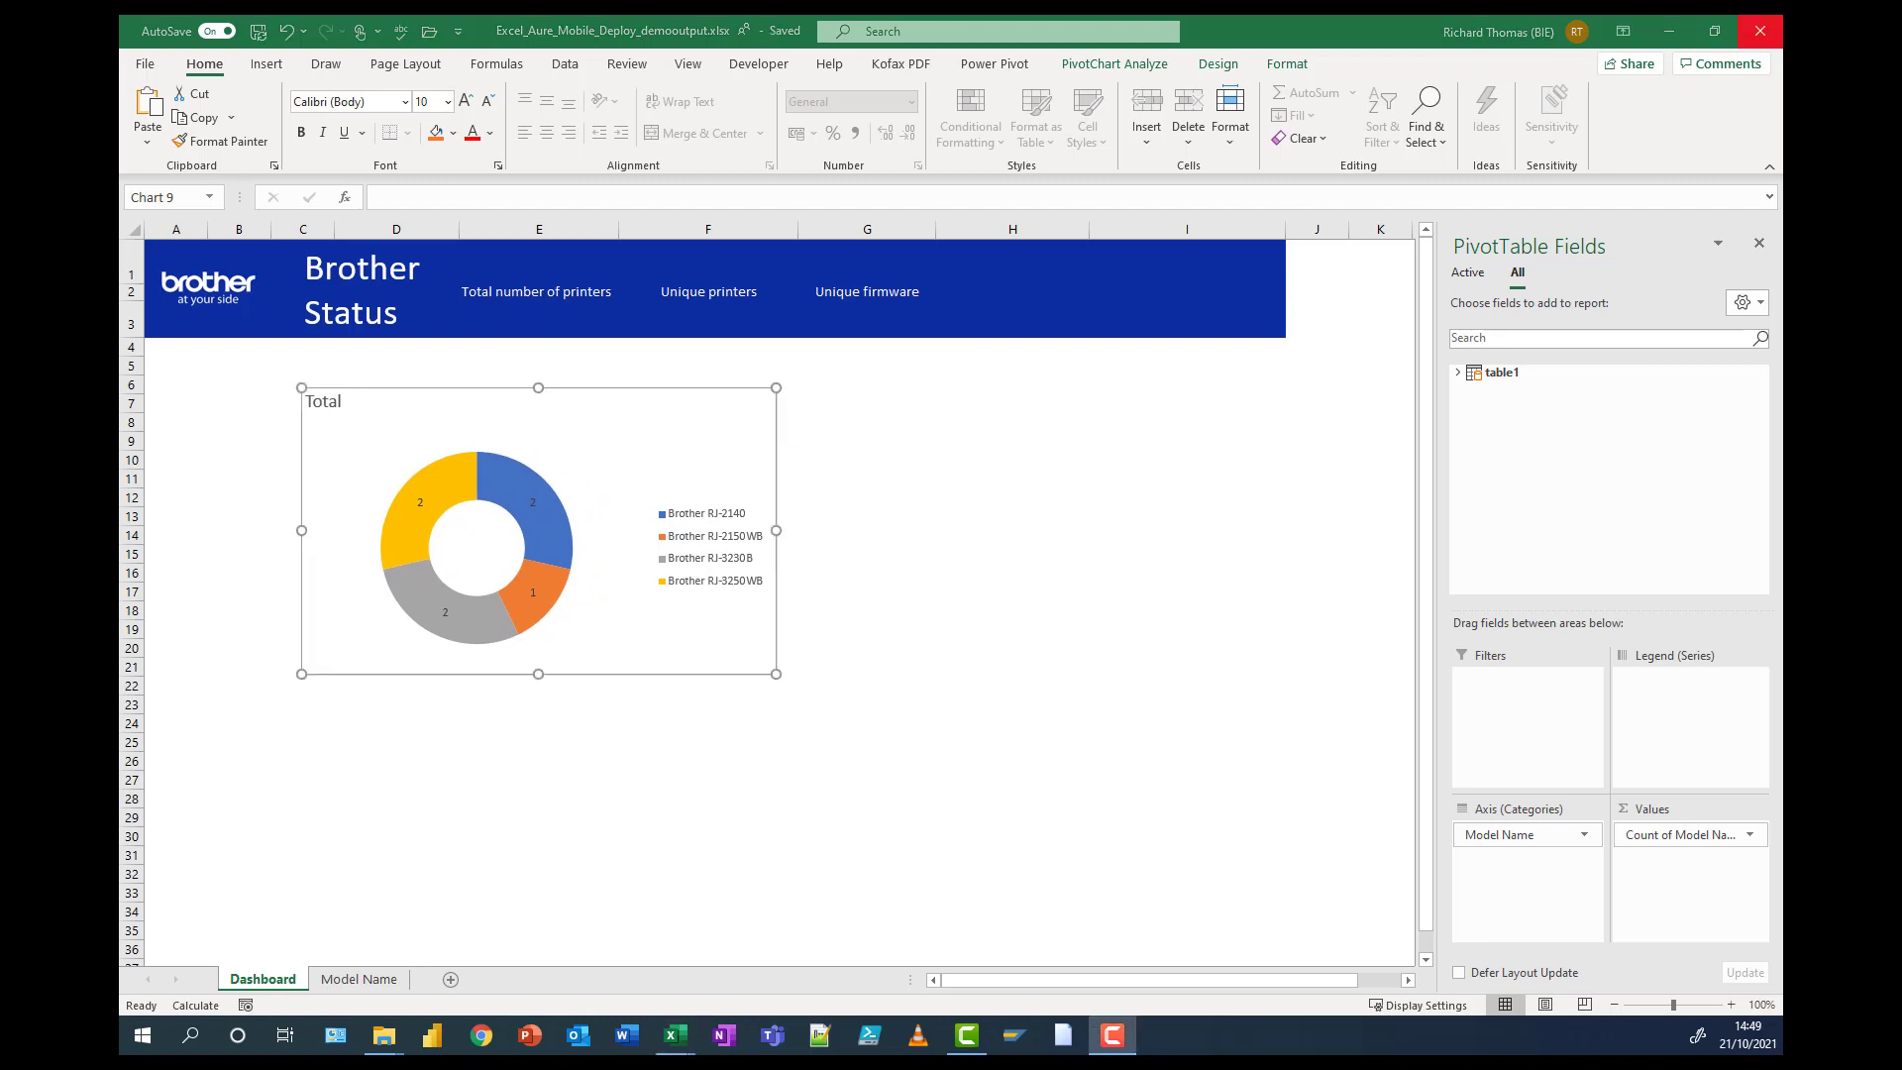
- Add a new worksheet named Firmware and place it after the Model Name sheet
click(450, 979)
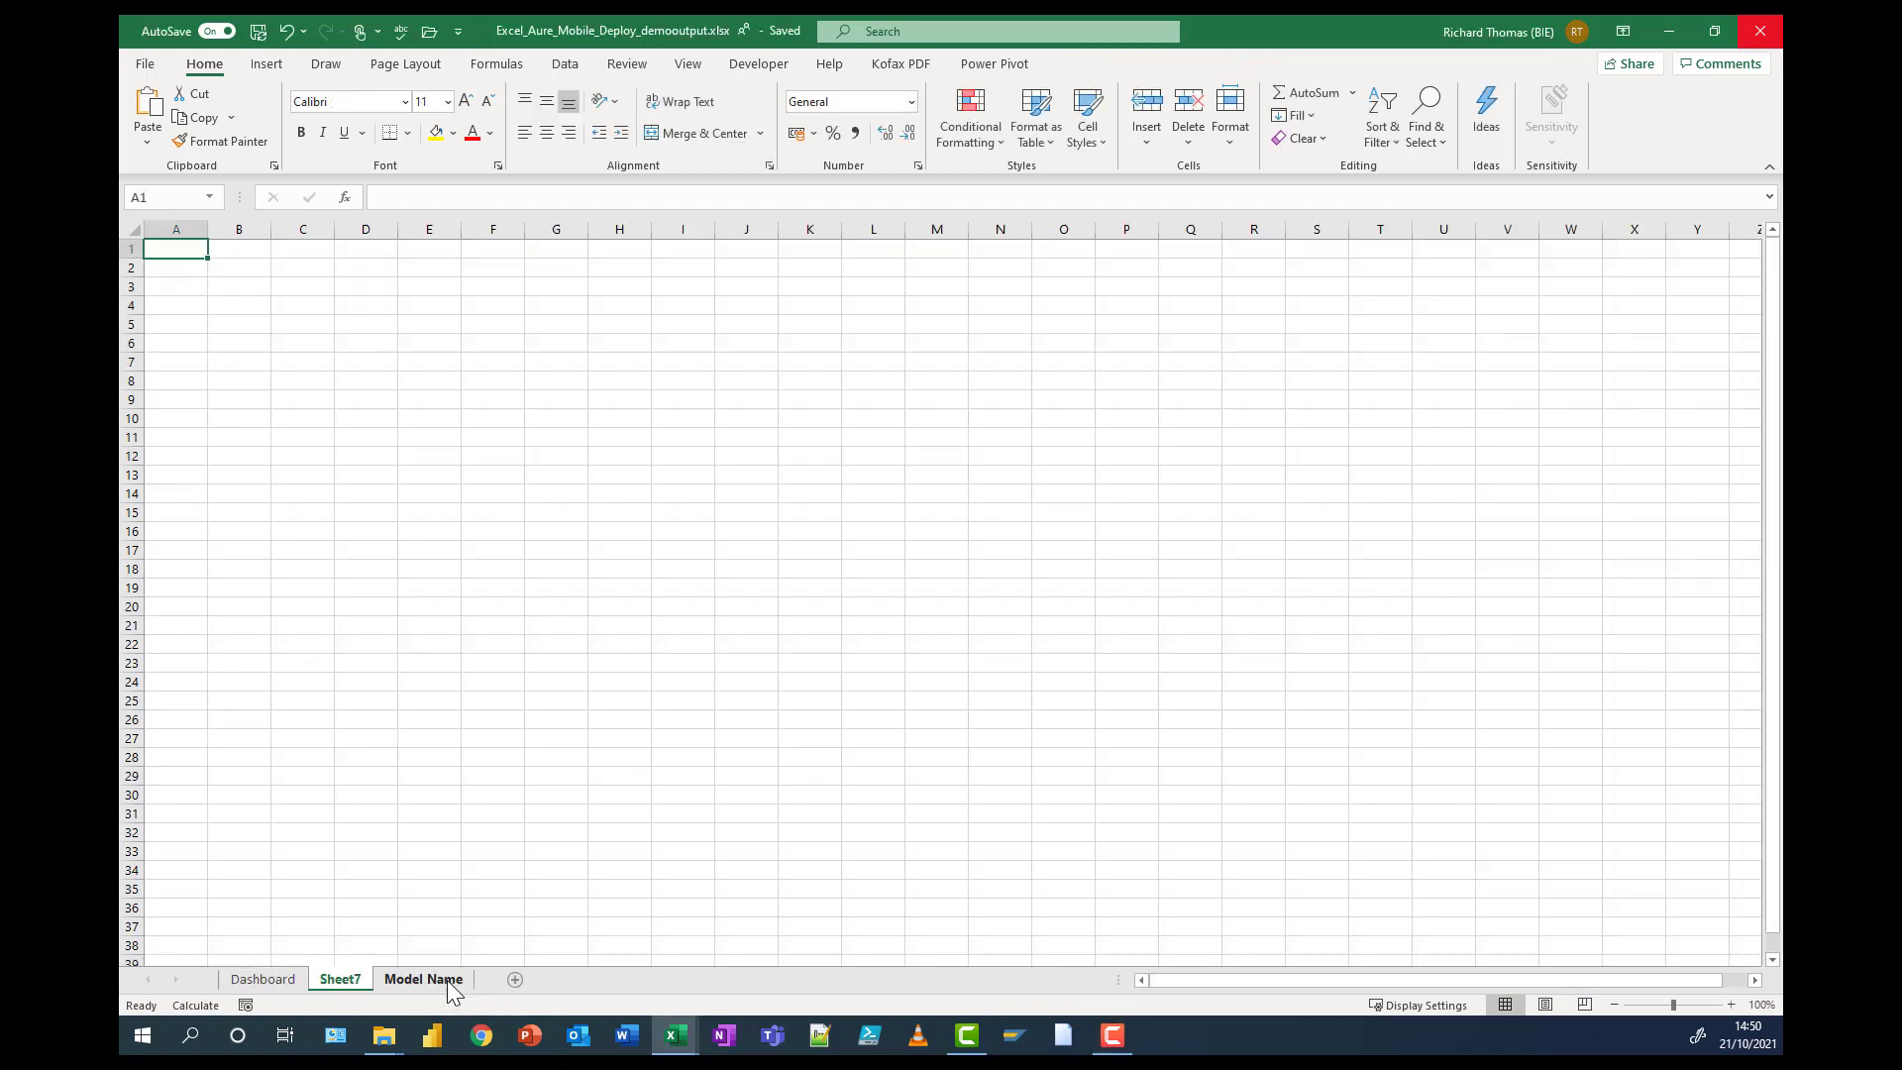
right_click(341, 979)
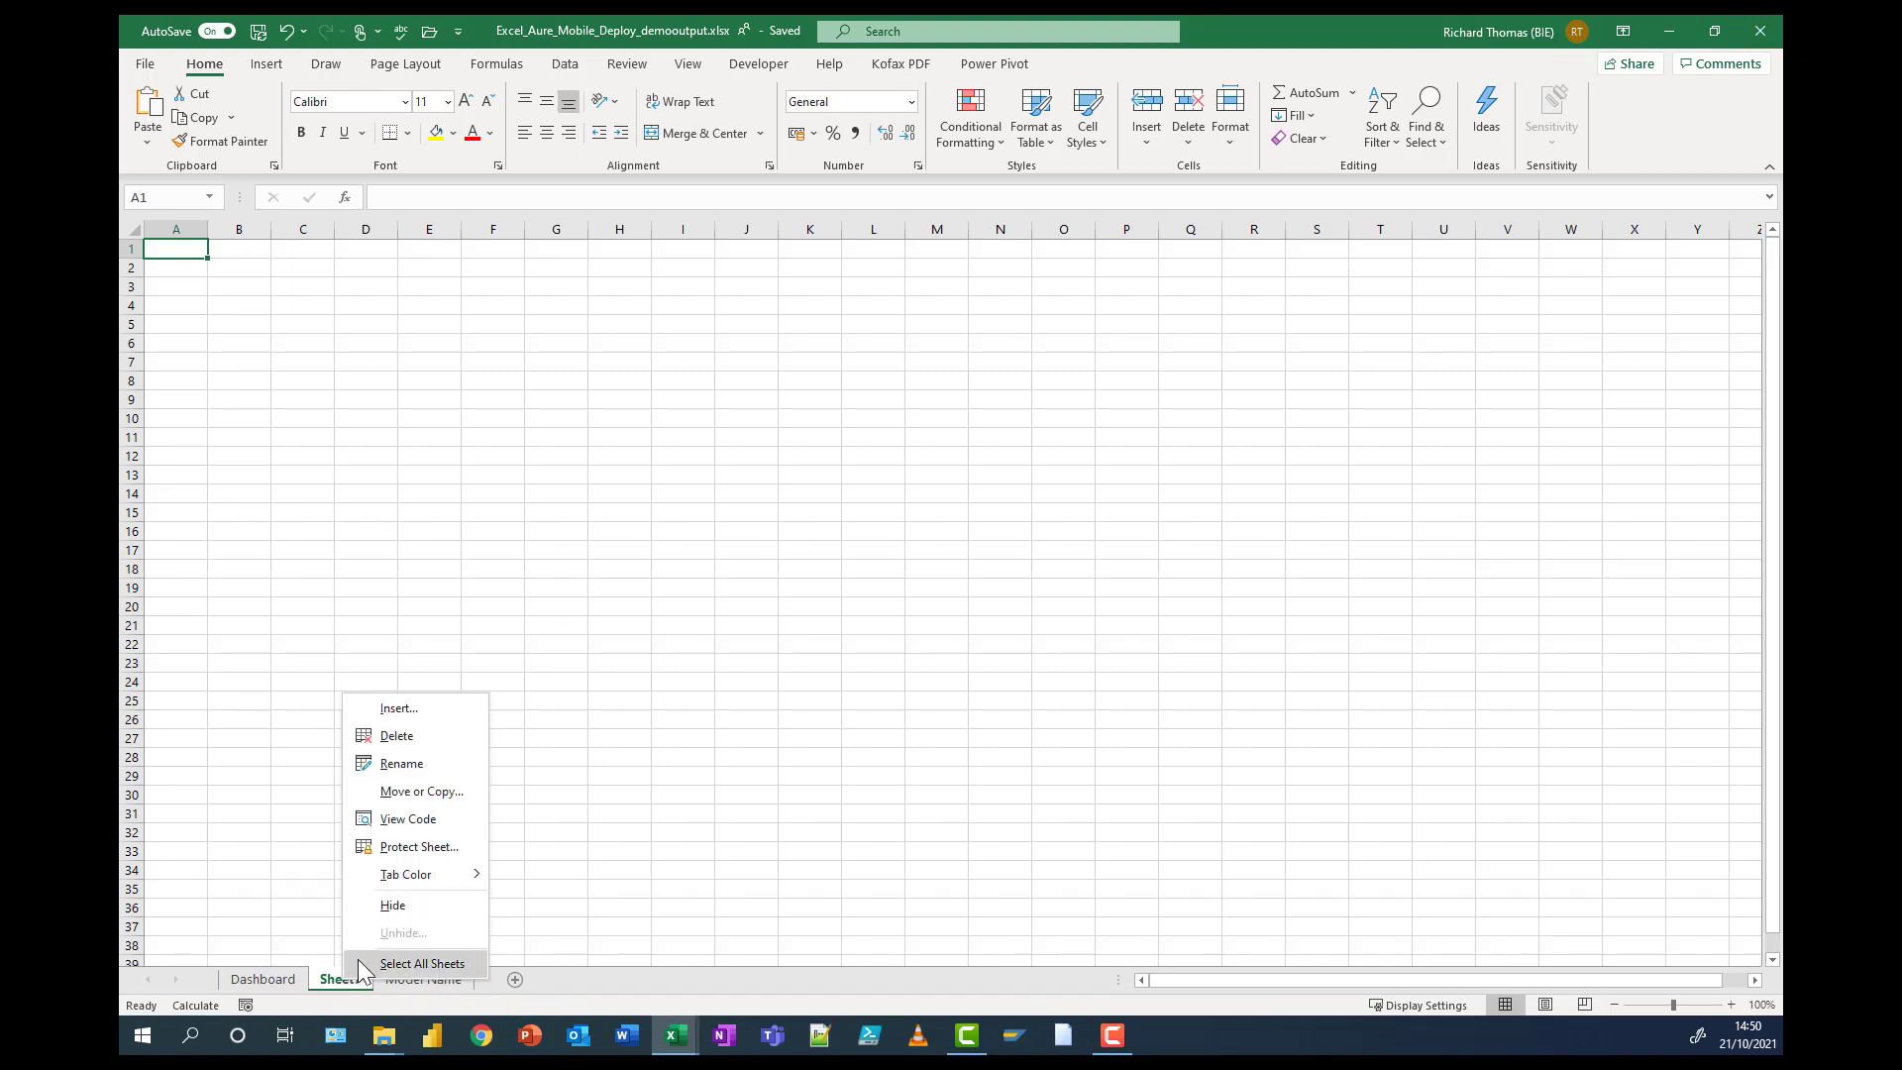
click(431, 766)
text(Fin)
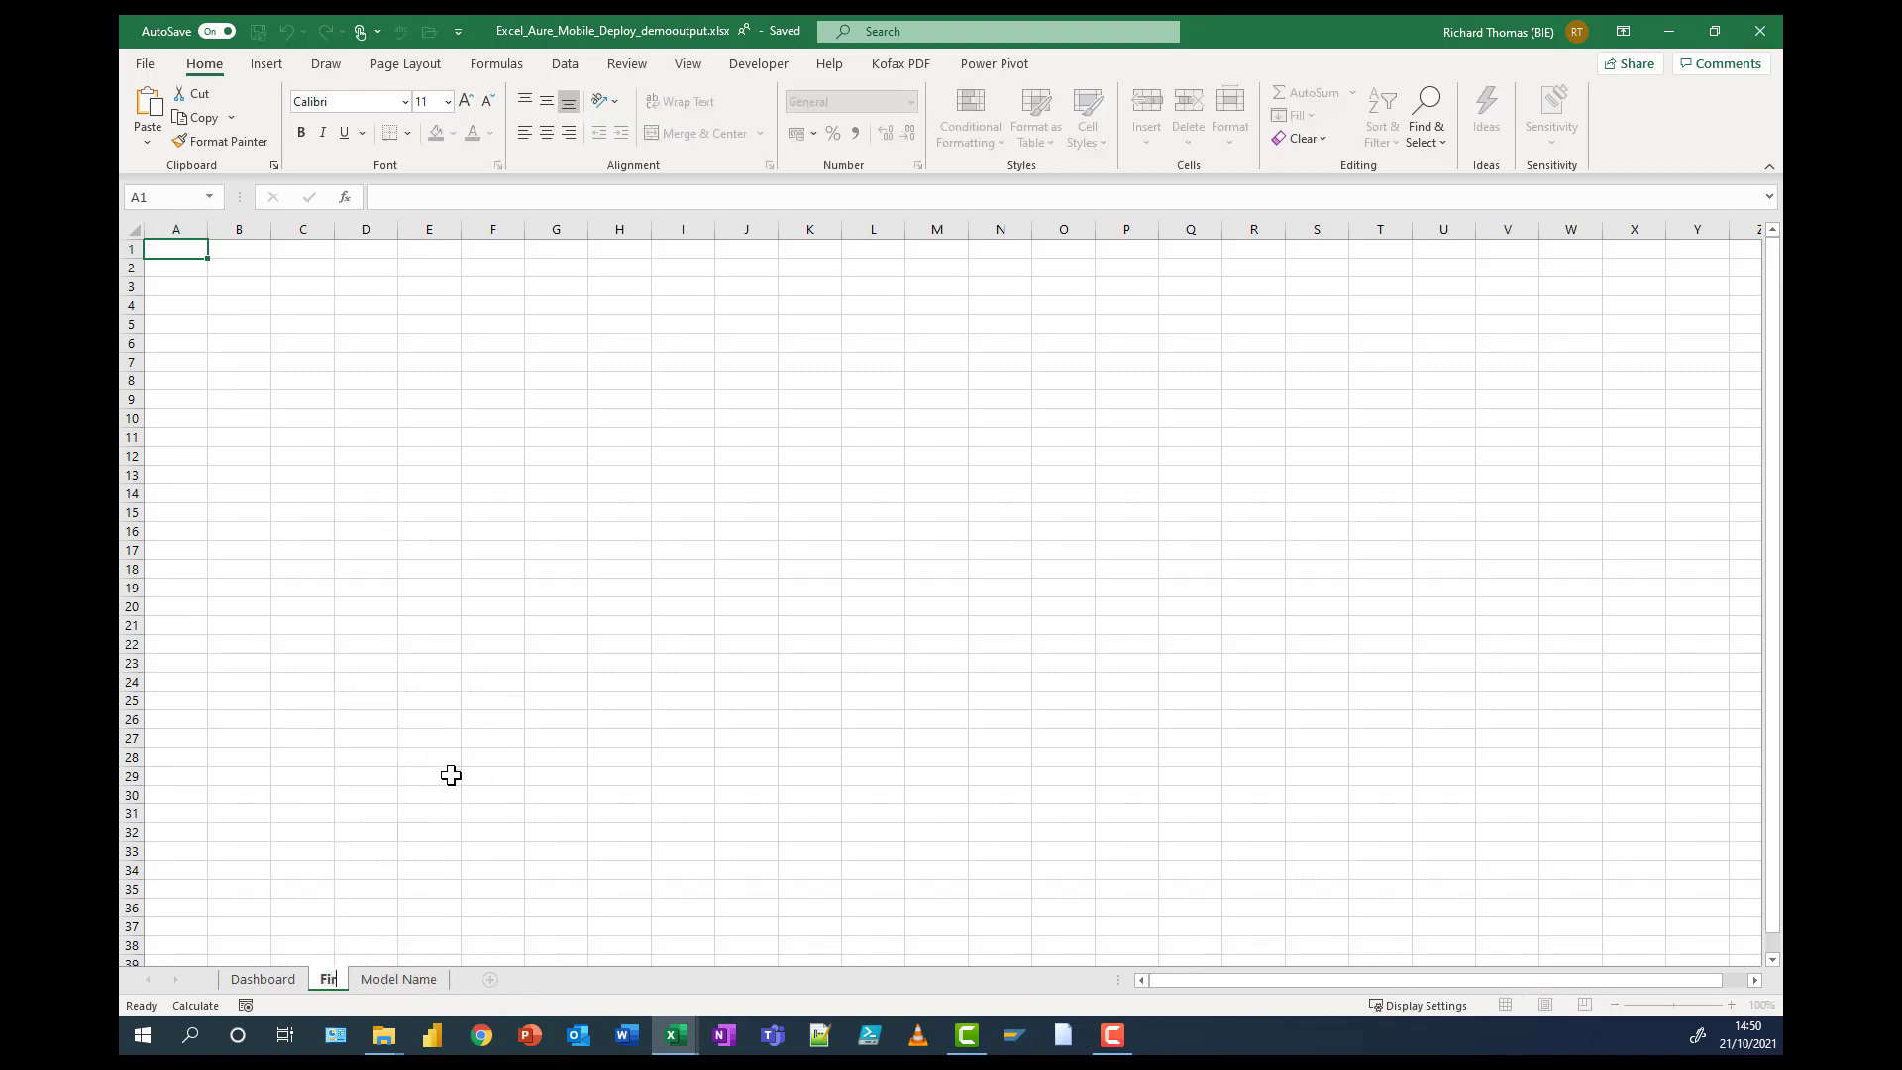
text(mware)
key(Return)
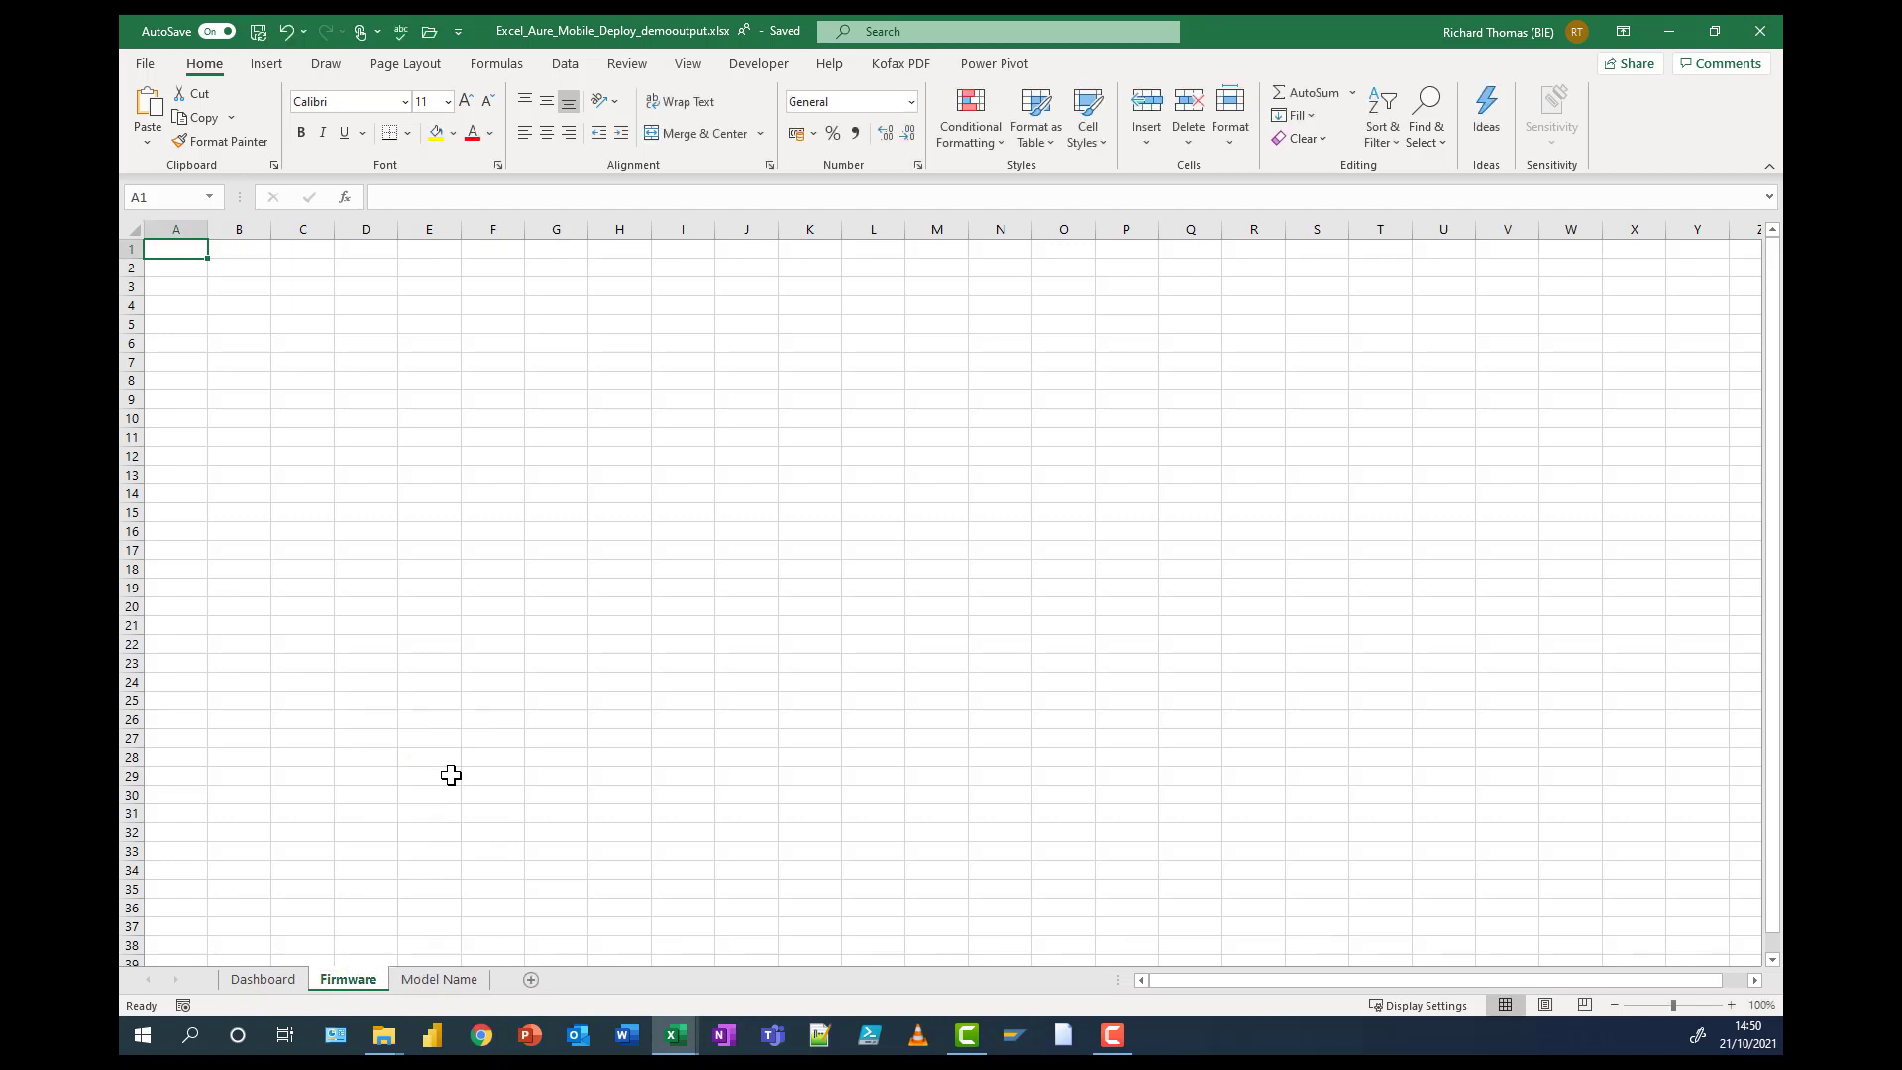
drag(404, 978, 488, 973)
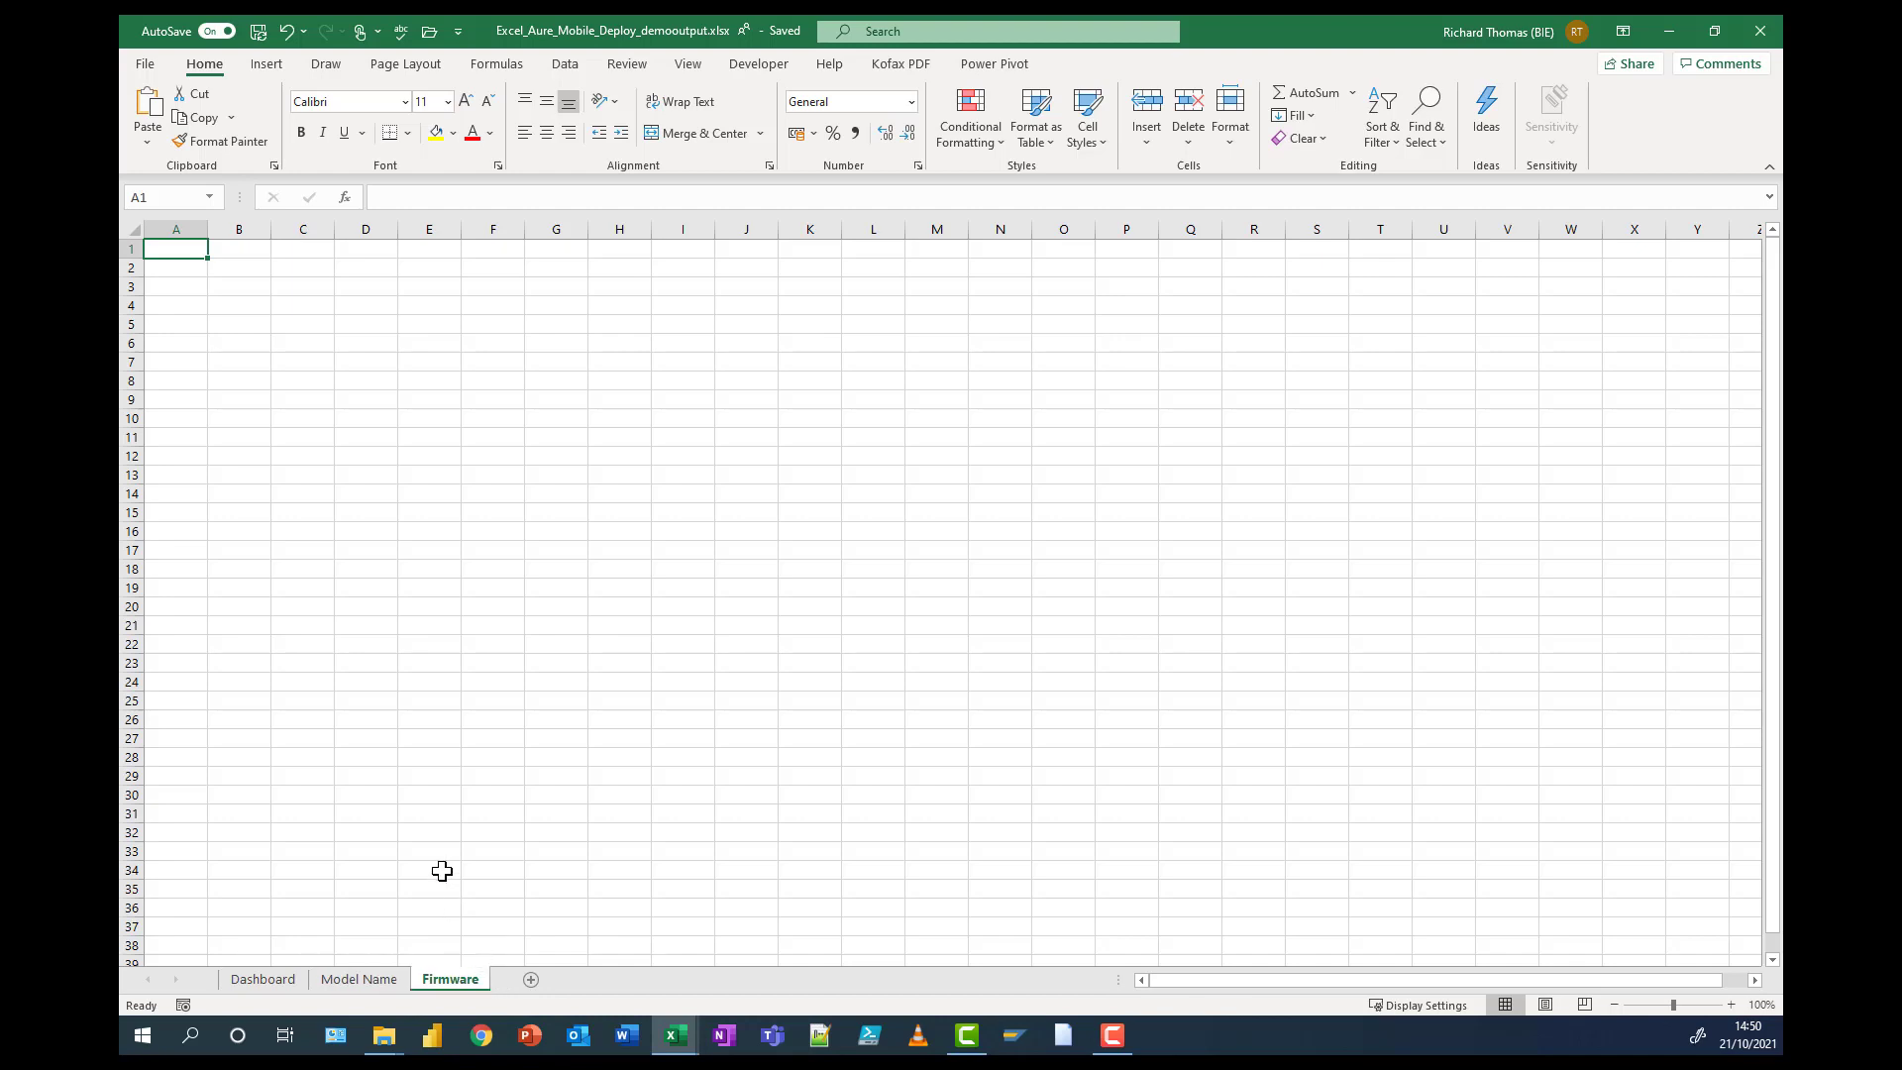
- Insert a PivotChart with PivotTable at cell A1 of the Firmware sheet, using the workbook's Data Model
click(273, 68)
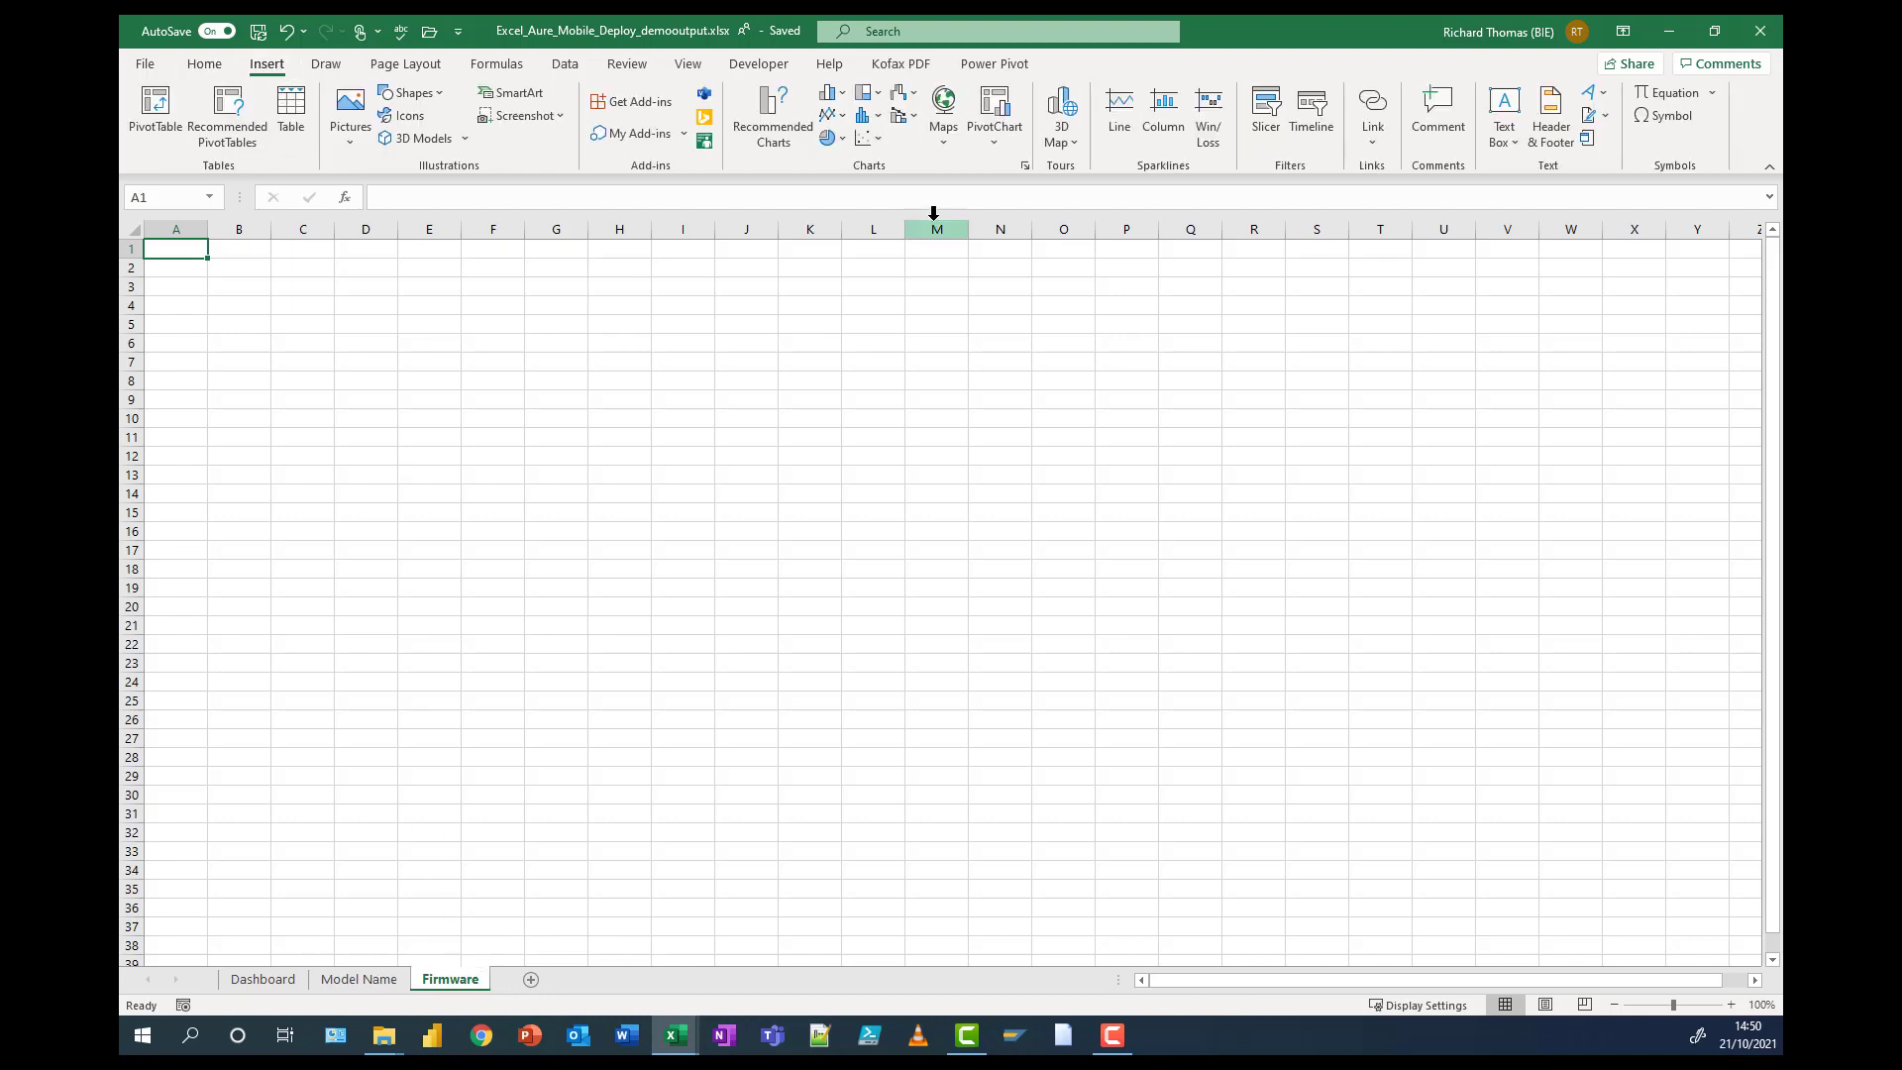
click(994, 140)
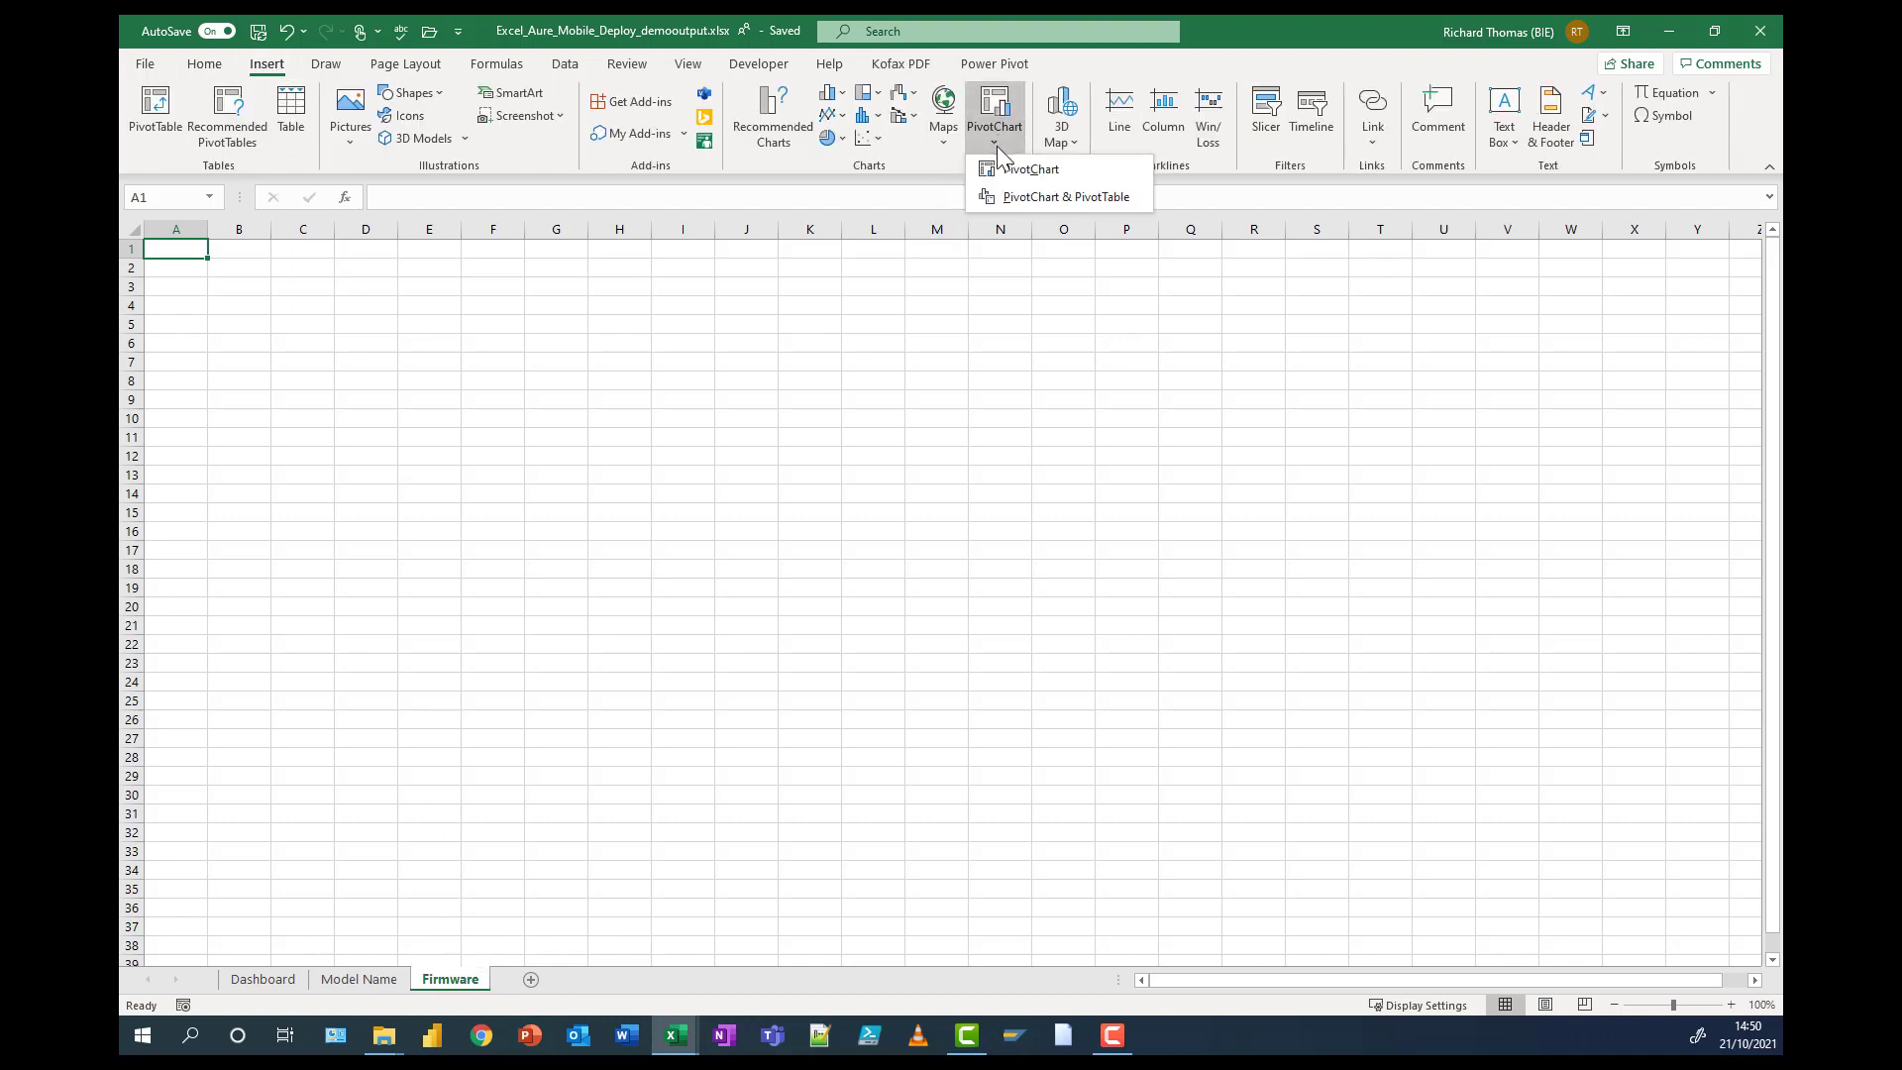
click(1031, 196)
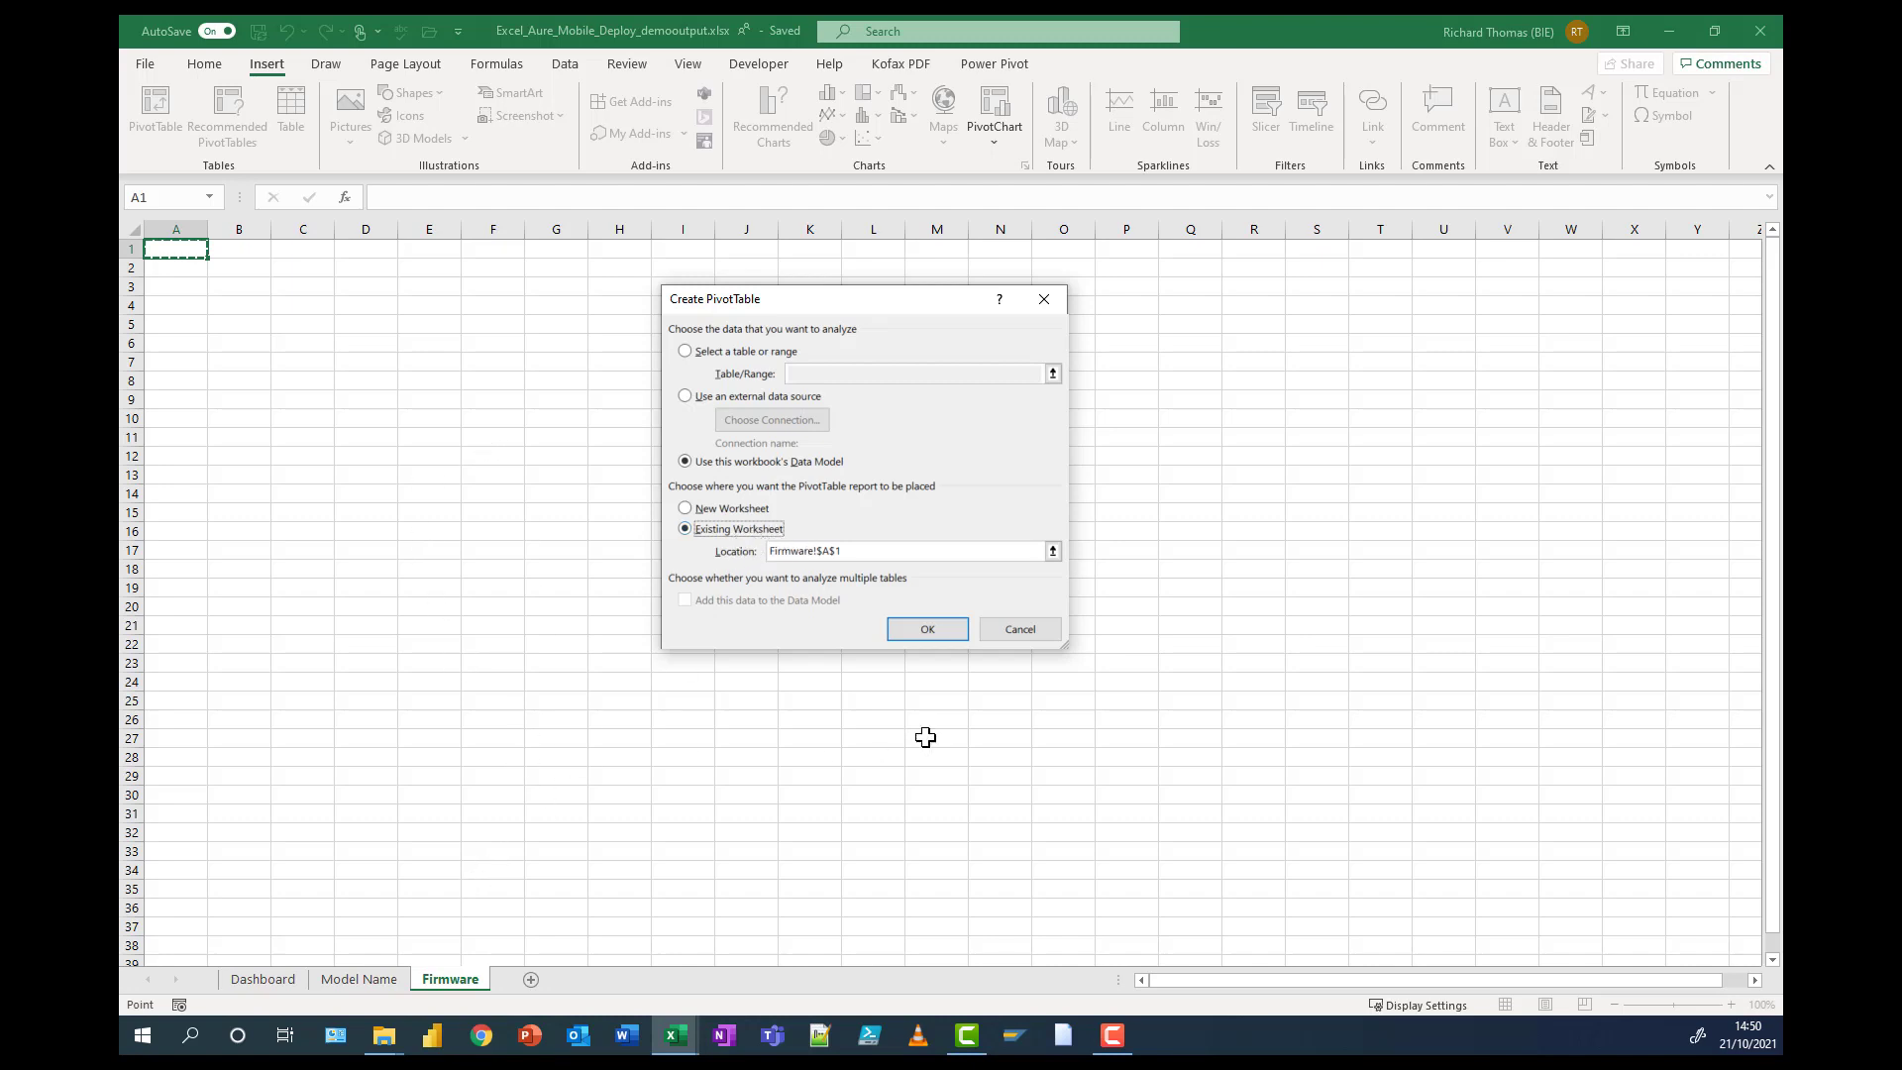
click(929, 635)
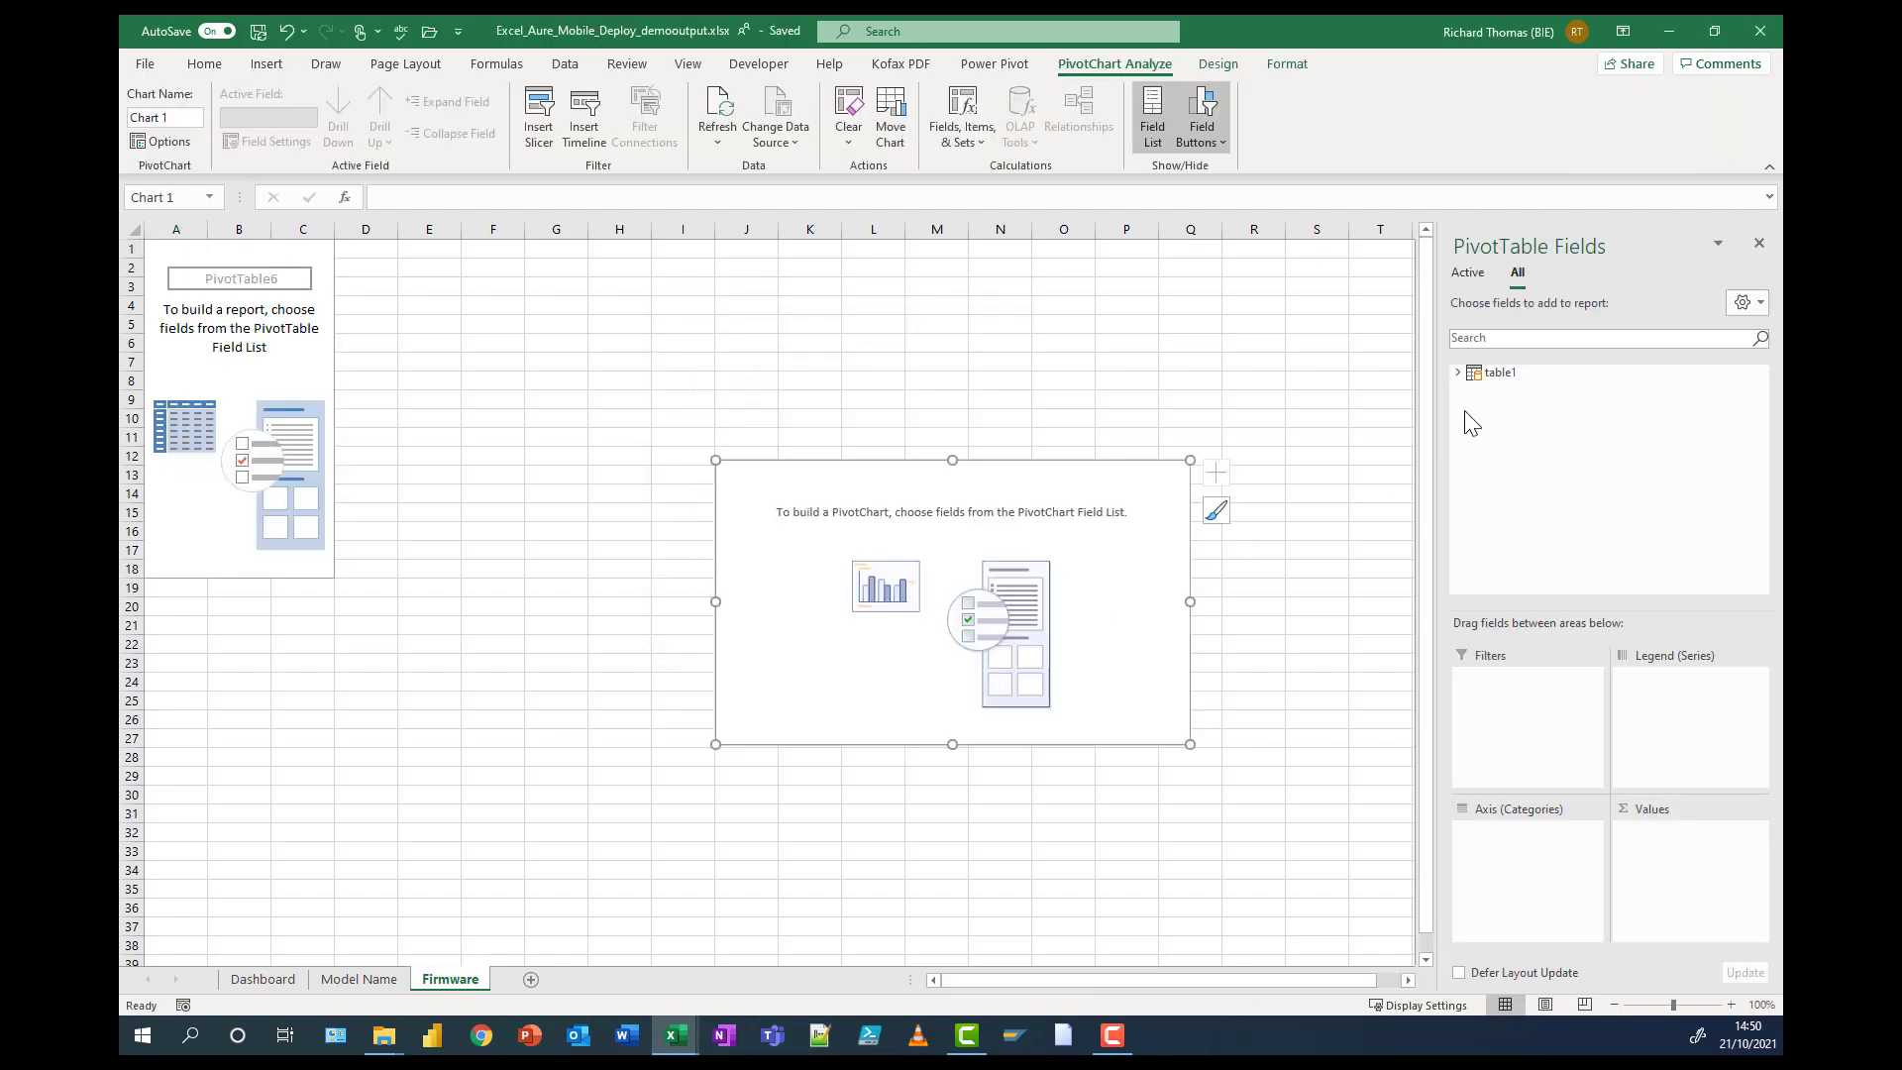
- Use table1's Fimware Version field as both the PivotChart's axis category and counted value
click(1457, 372)
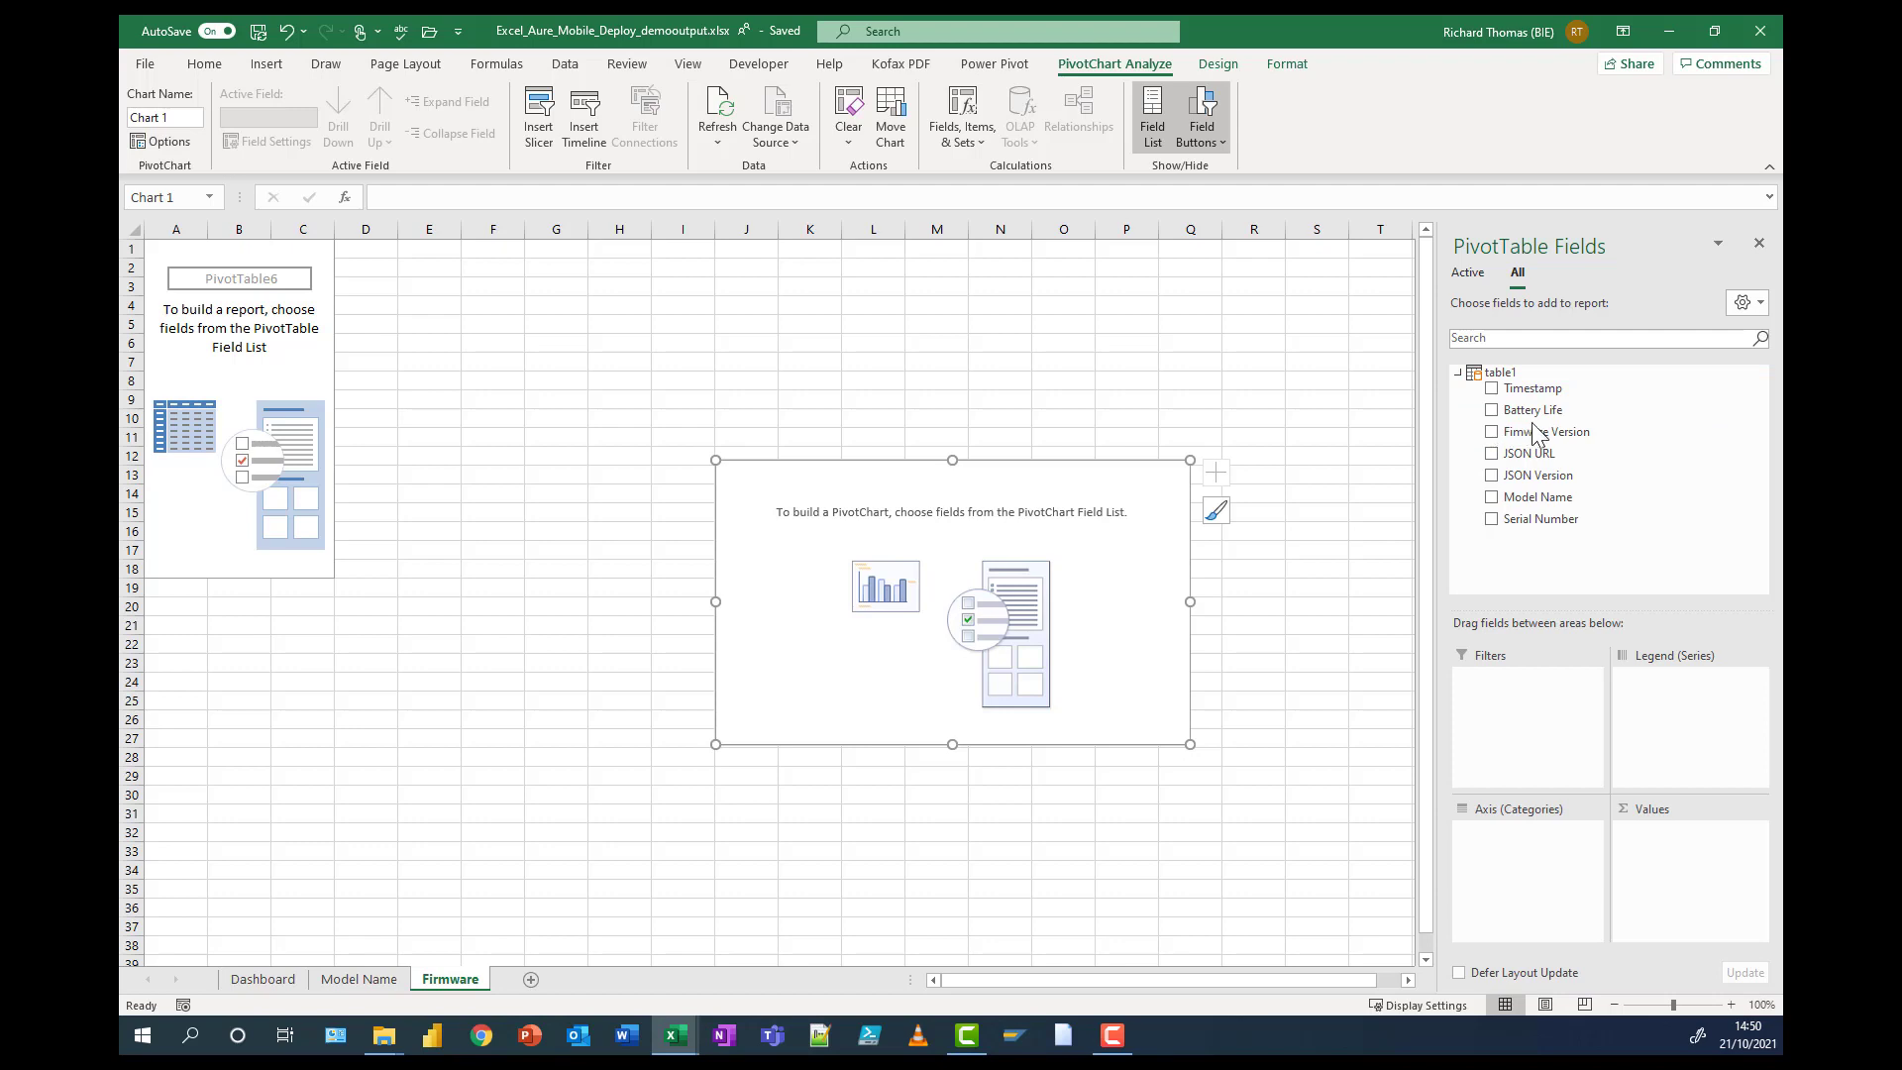
click(1492, 436)
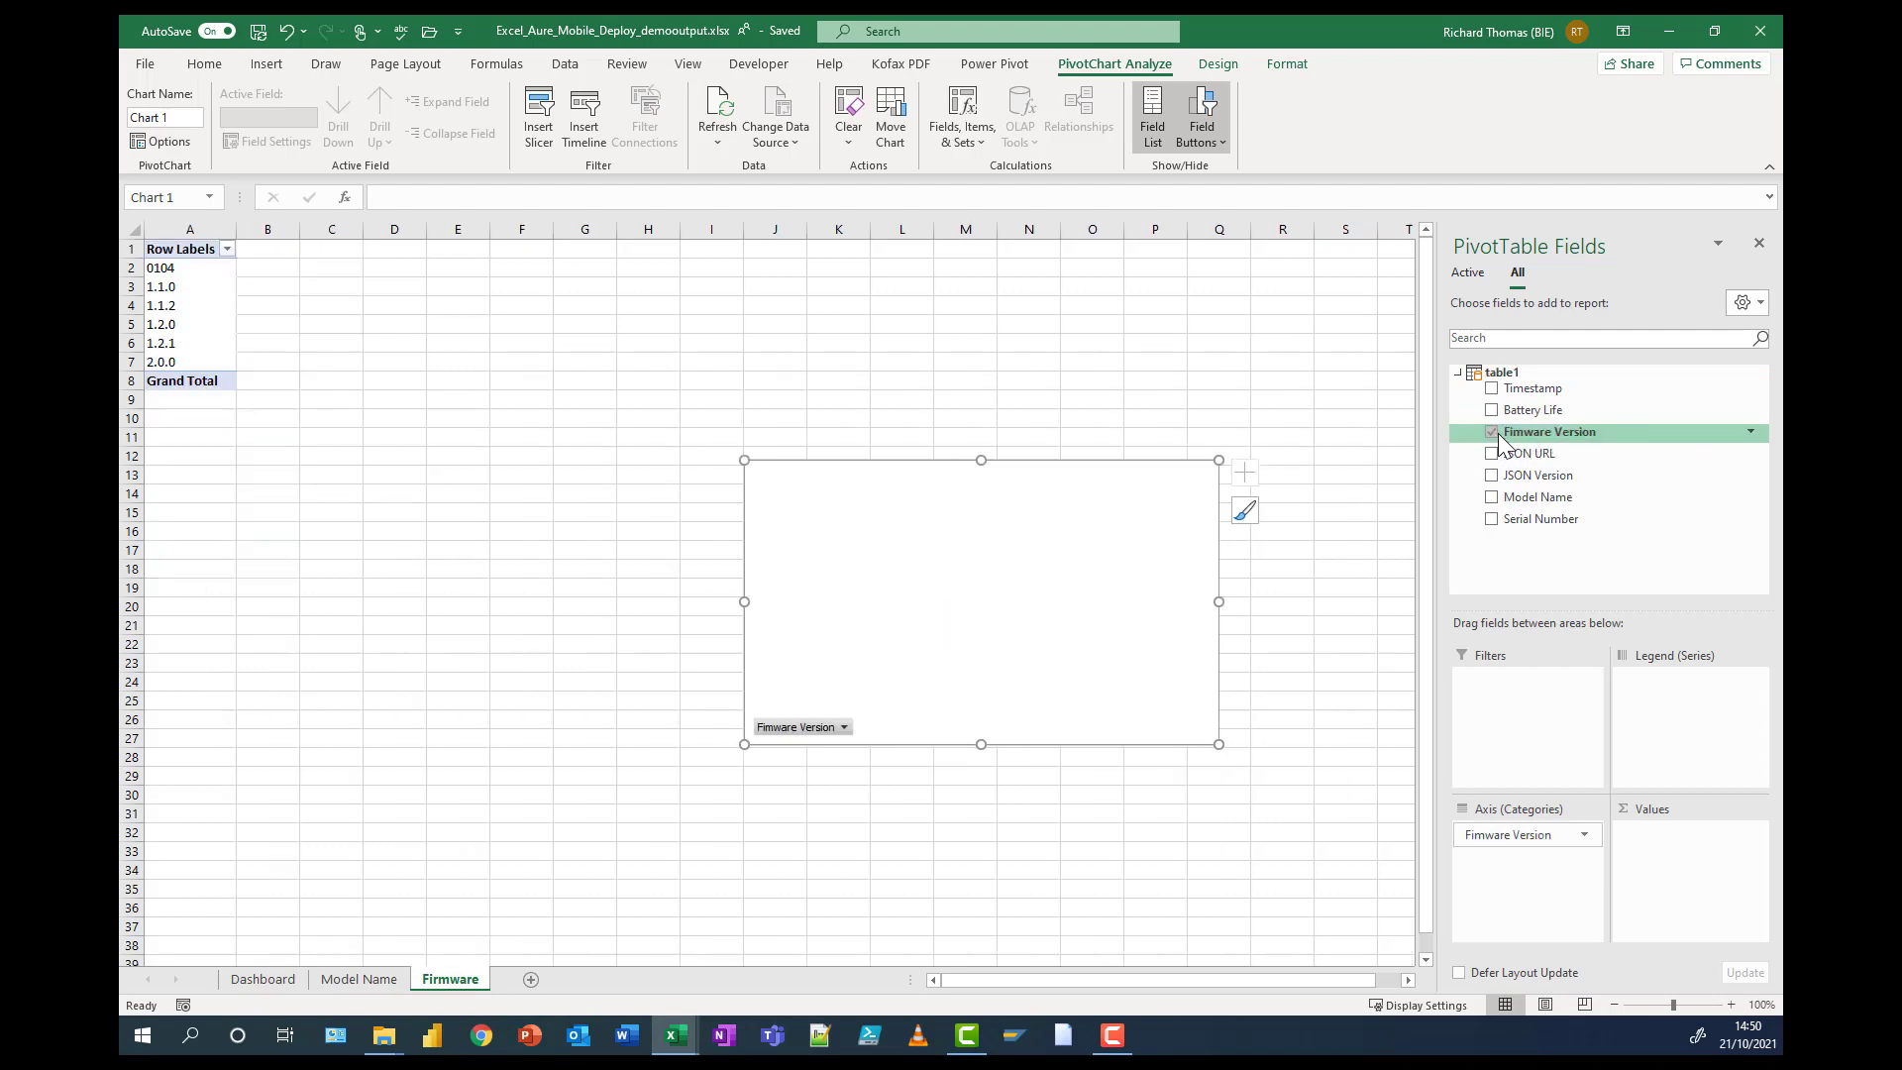
drag(1552, 433, 1655, 842)
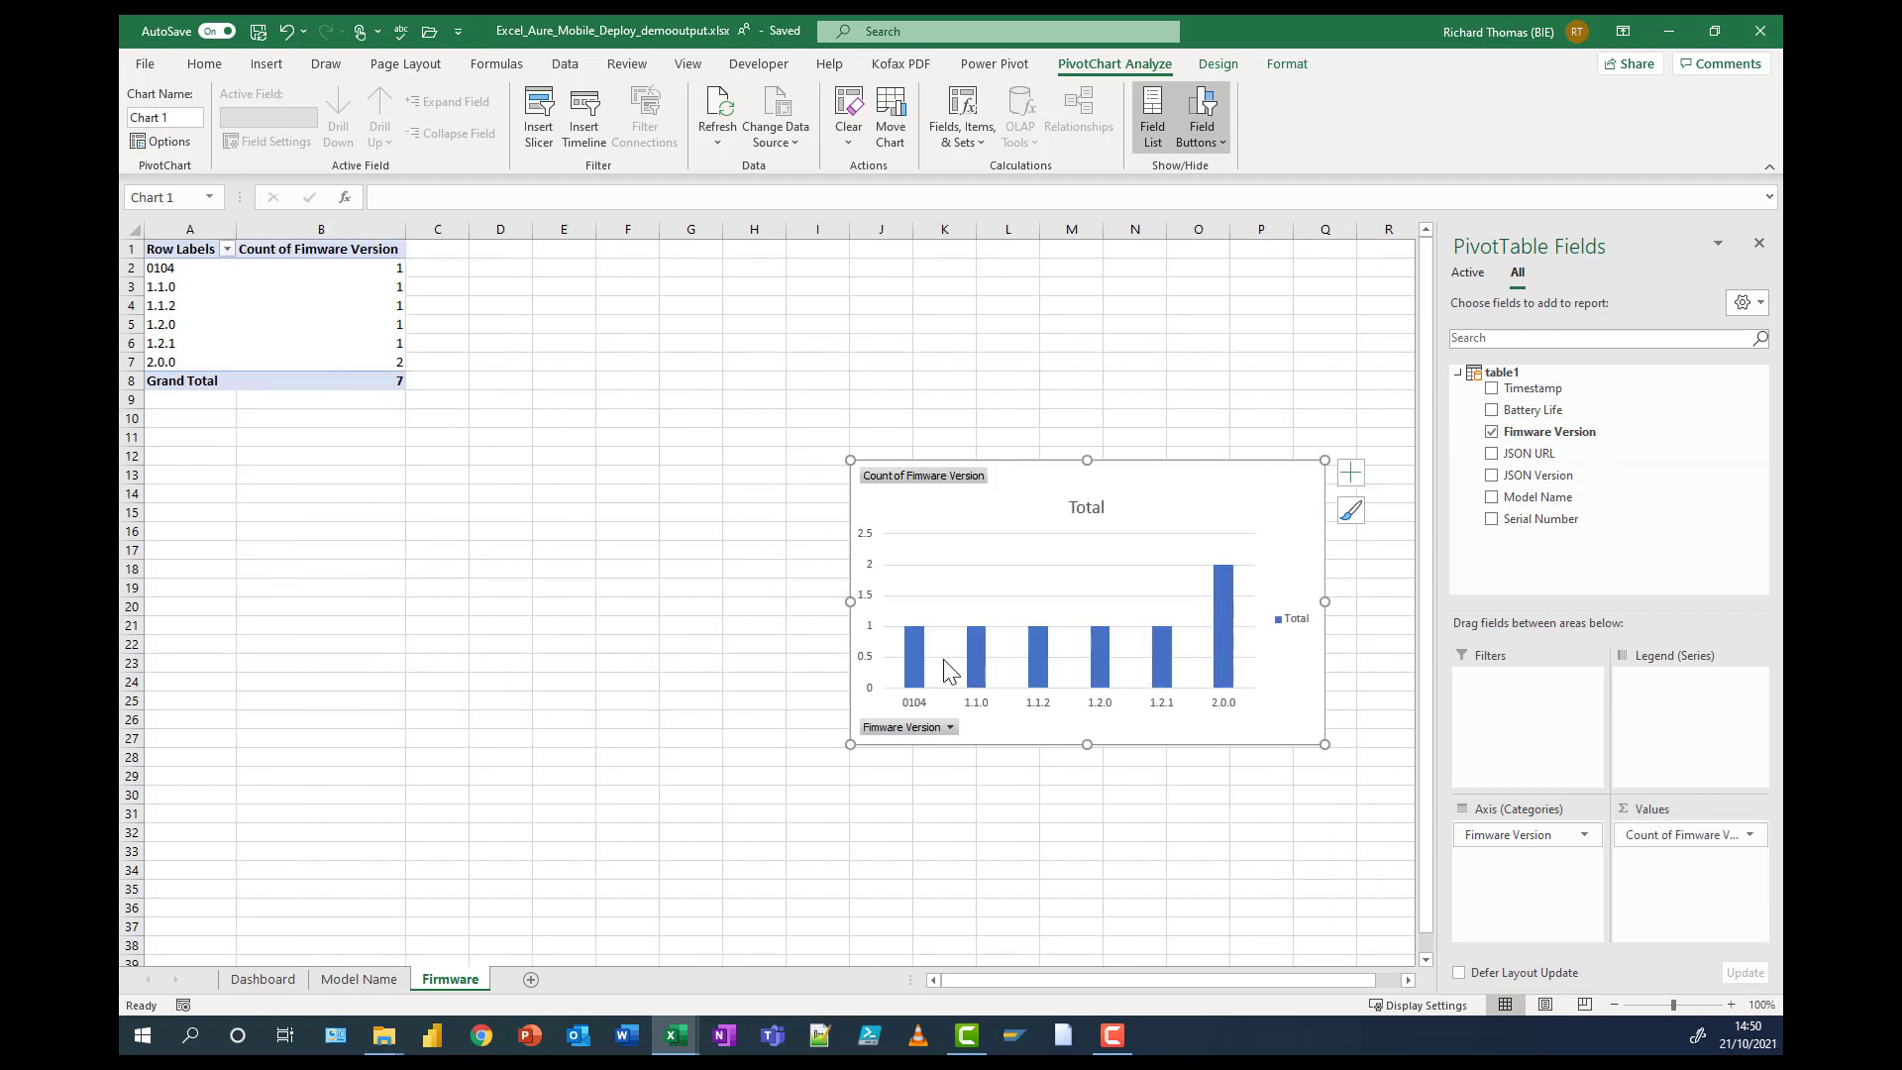
- Summarize the Fimware Version value field by Distinct Count
mouse_move(906, 640)
mouse_move(1224, 584)
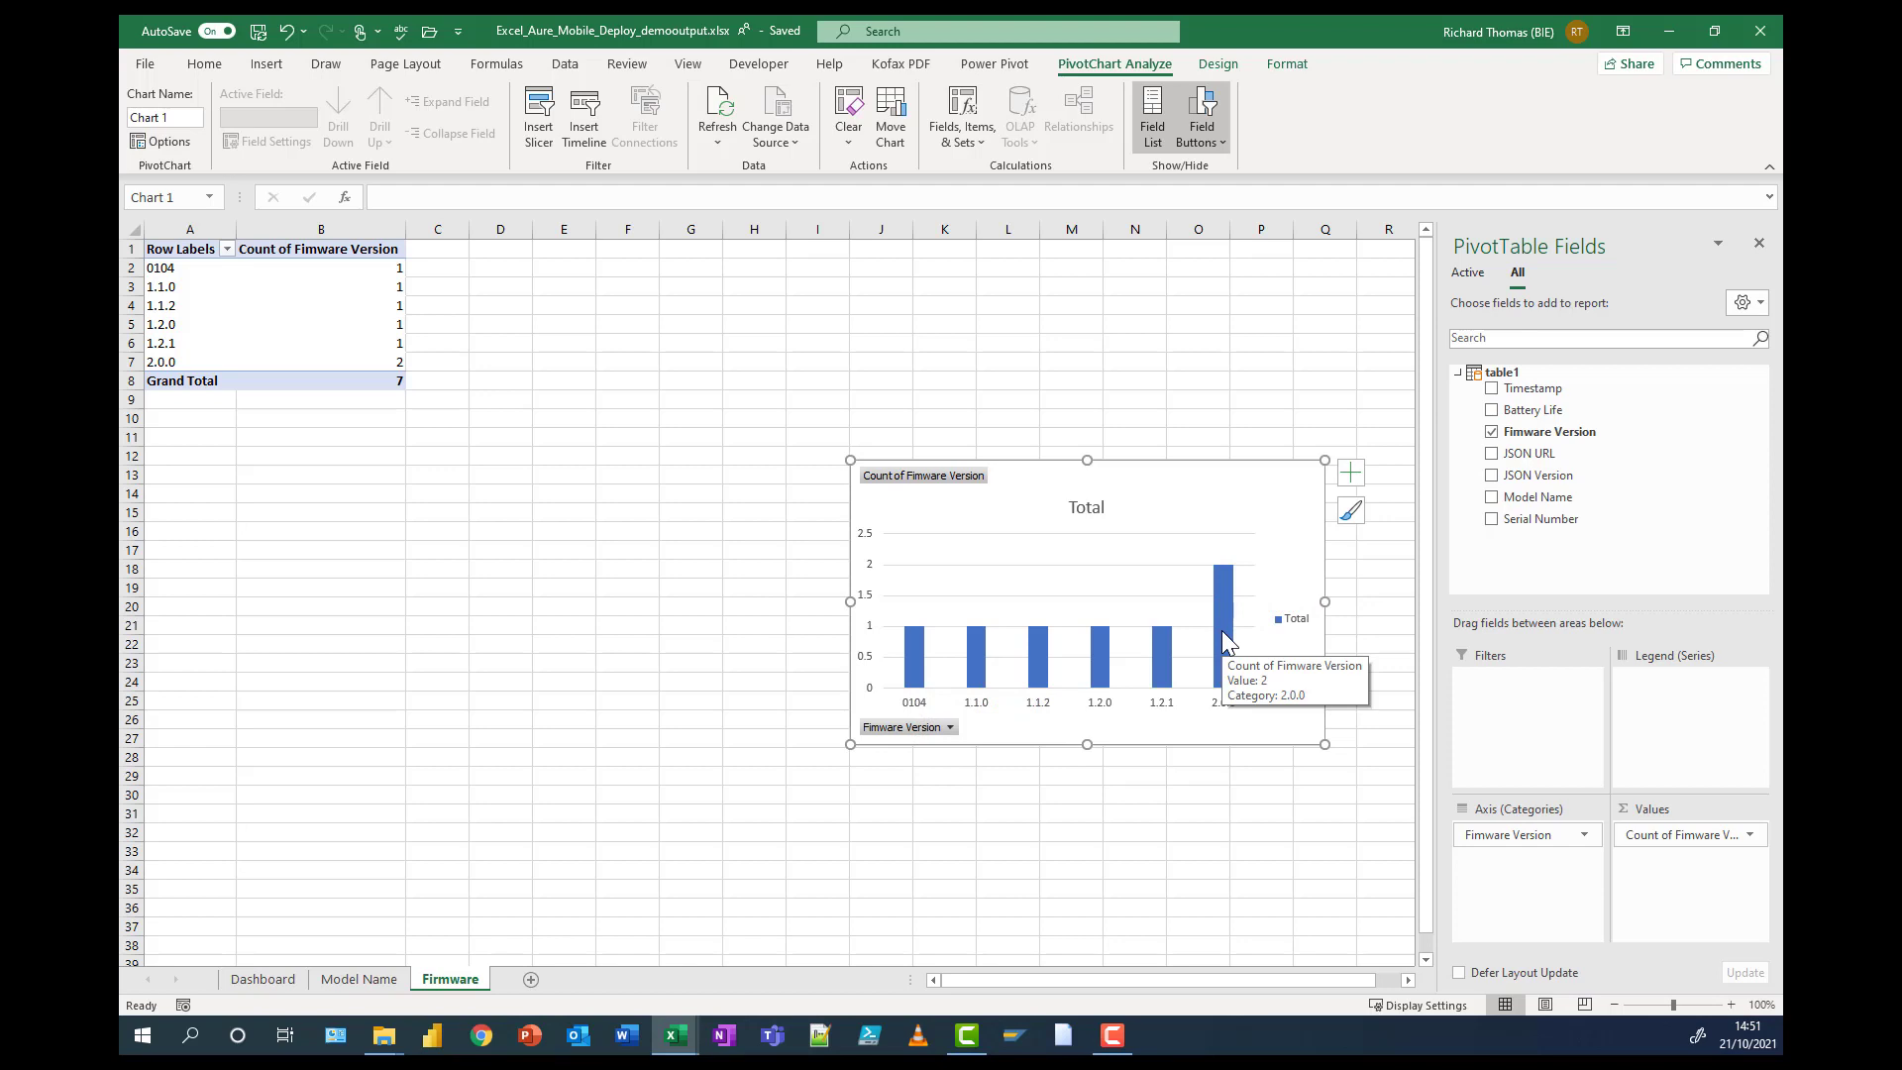
click(1750, 835)
click(1651, 806)
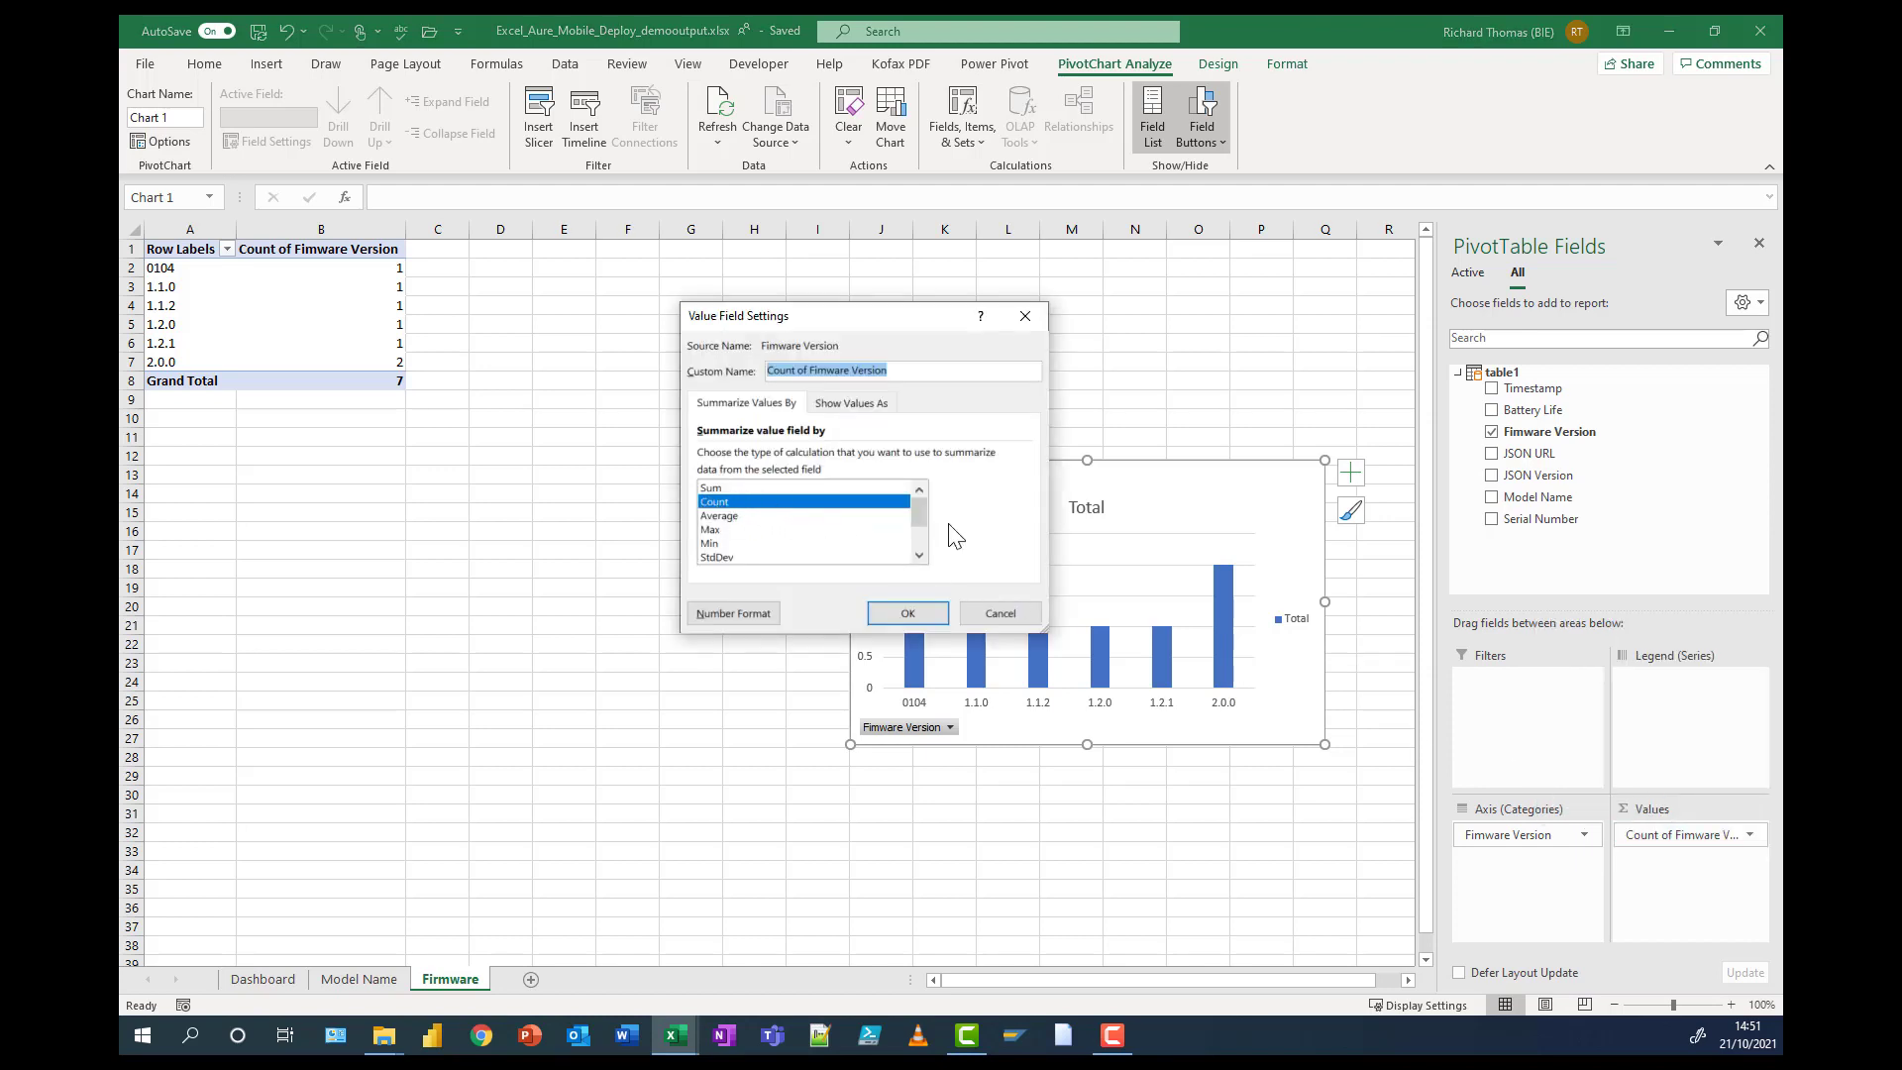
drag(916, 520, 917, 550)
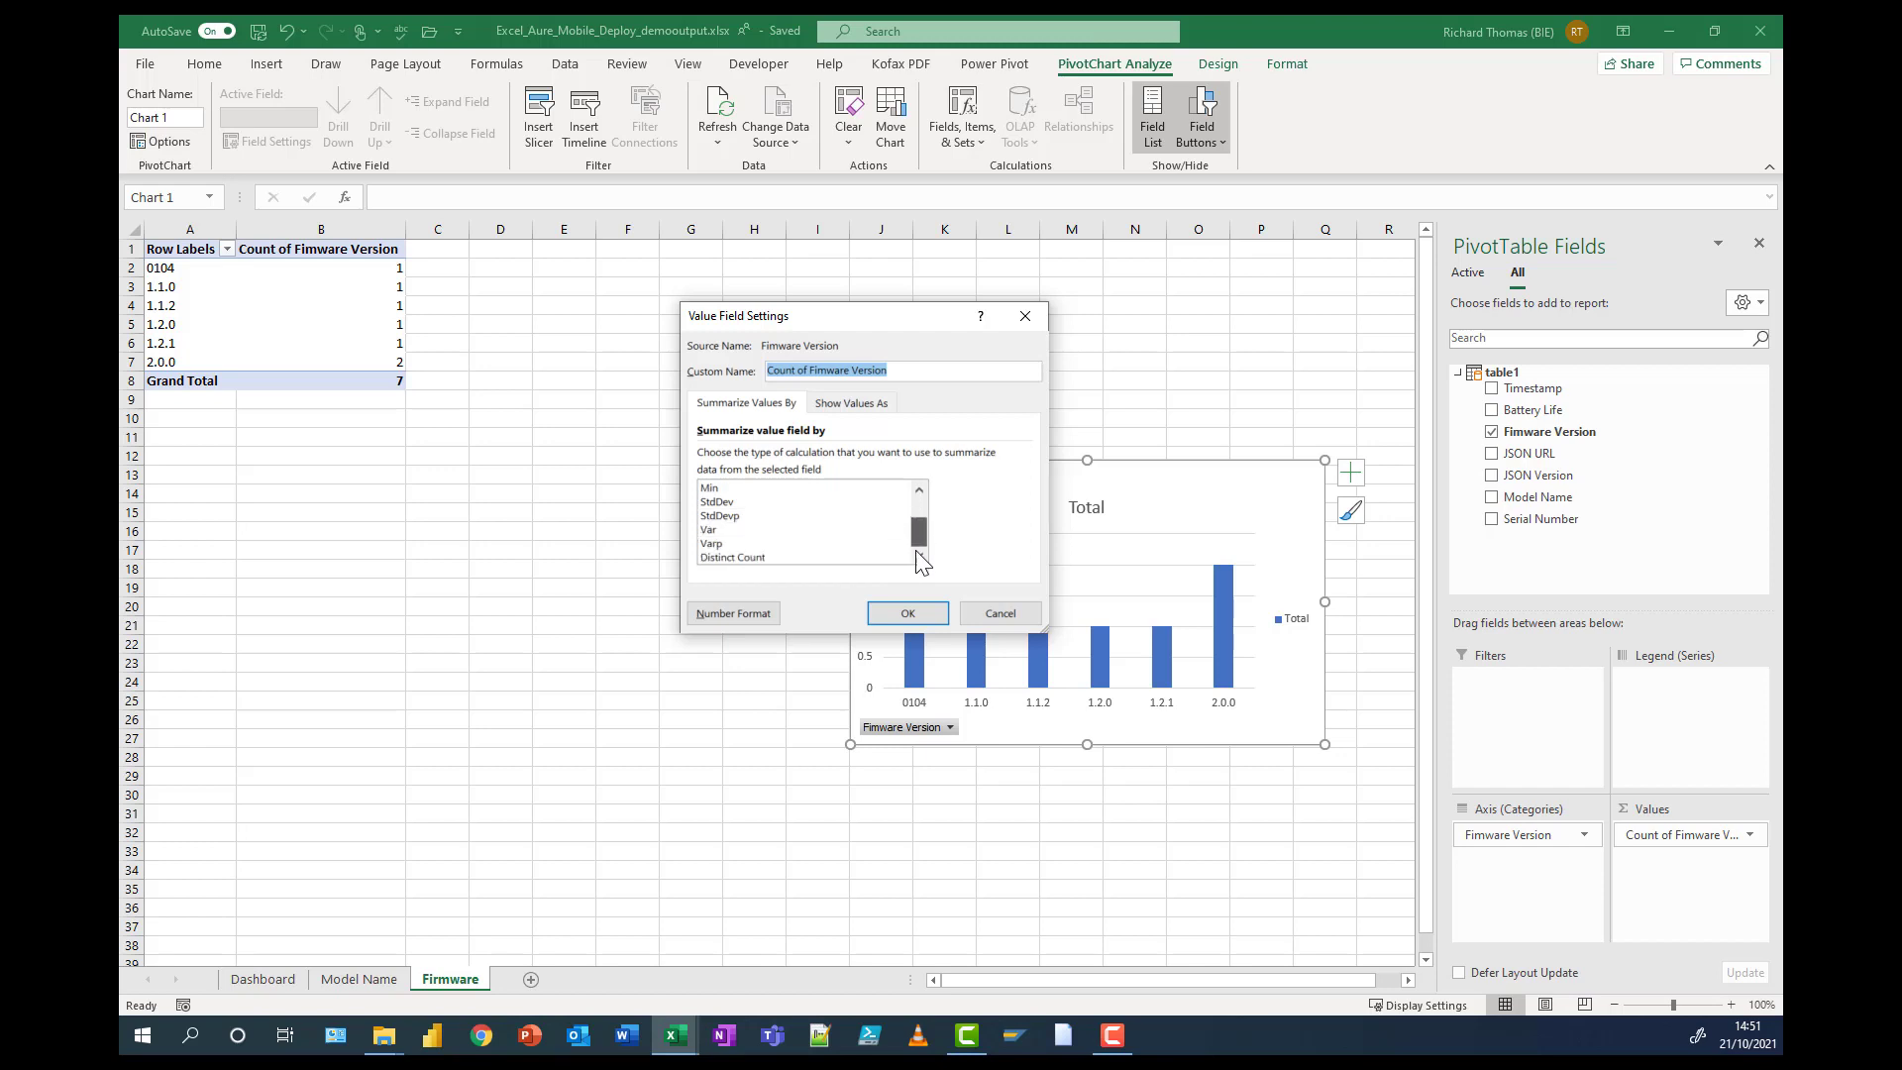
click(758, 559)
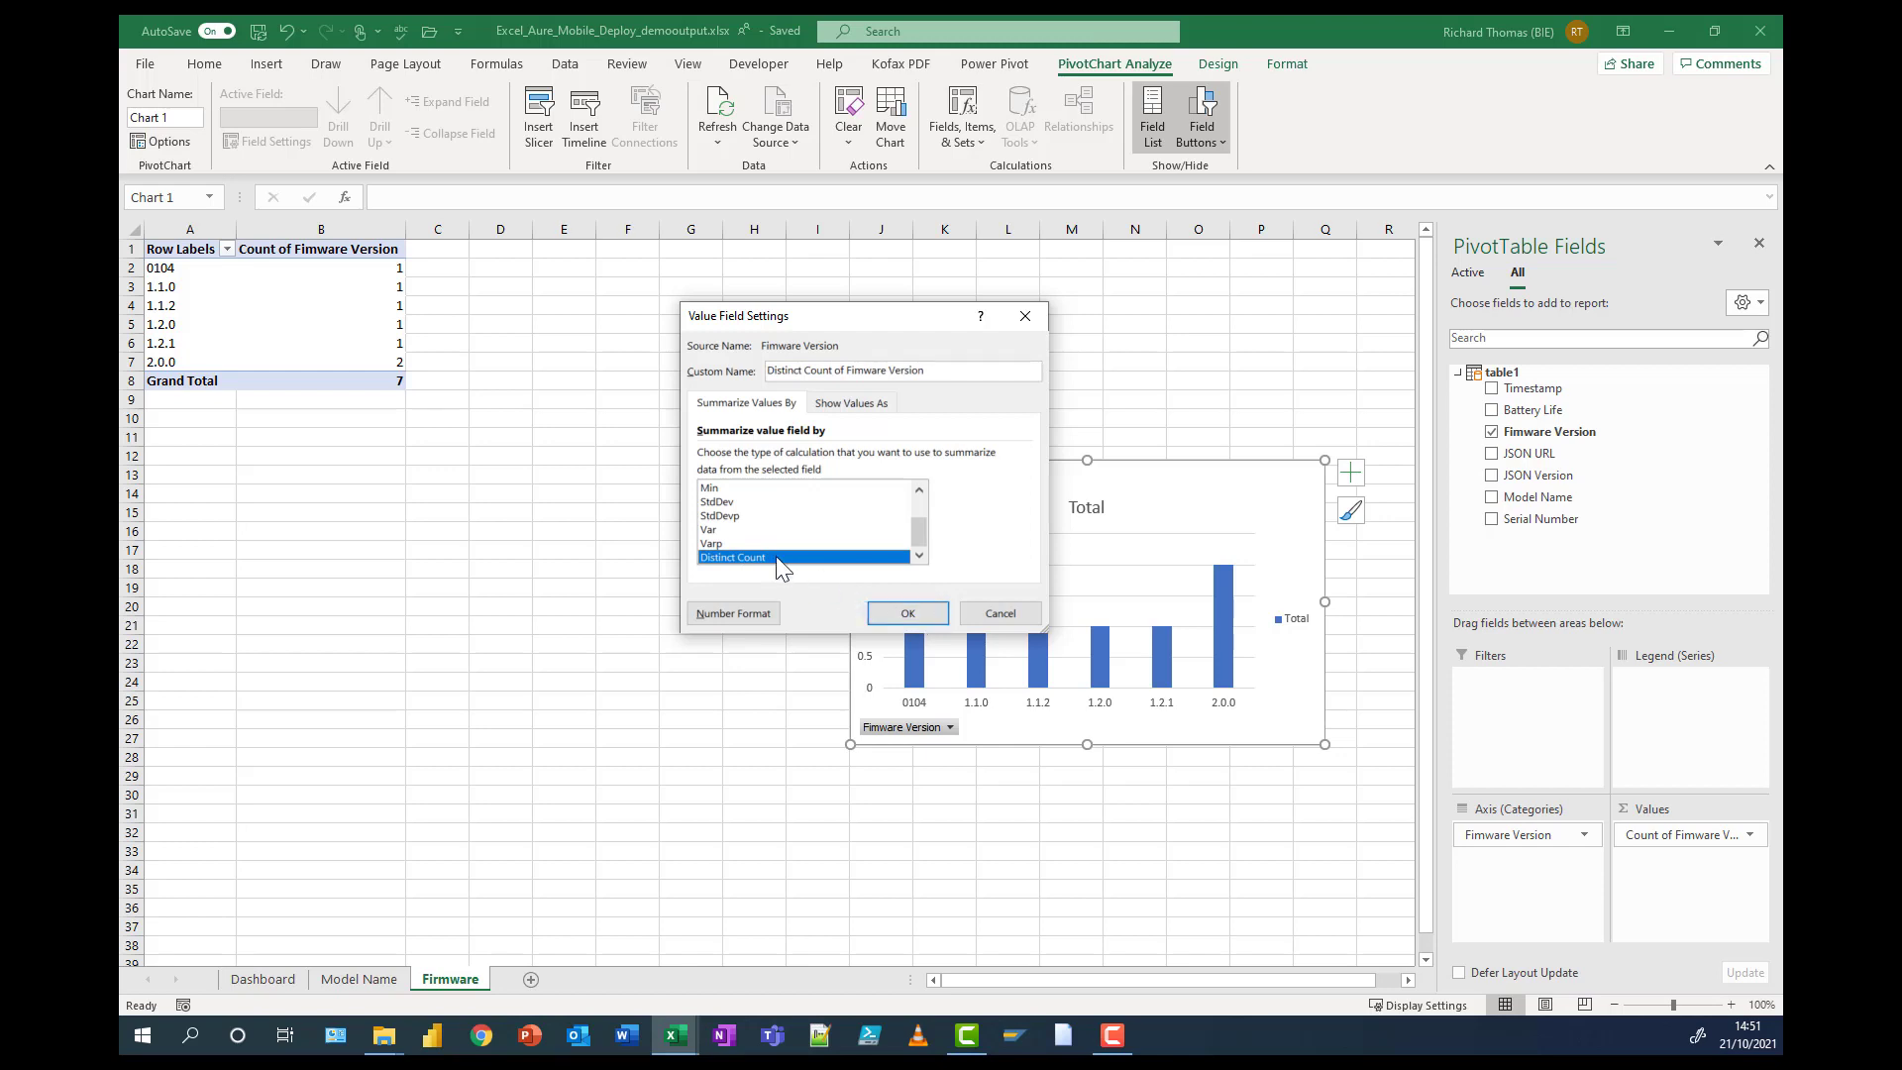
click(895, 613)
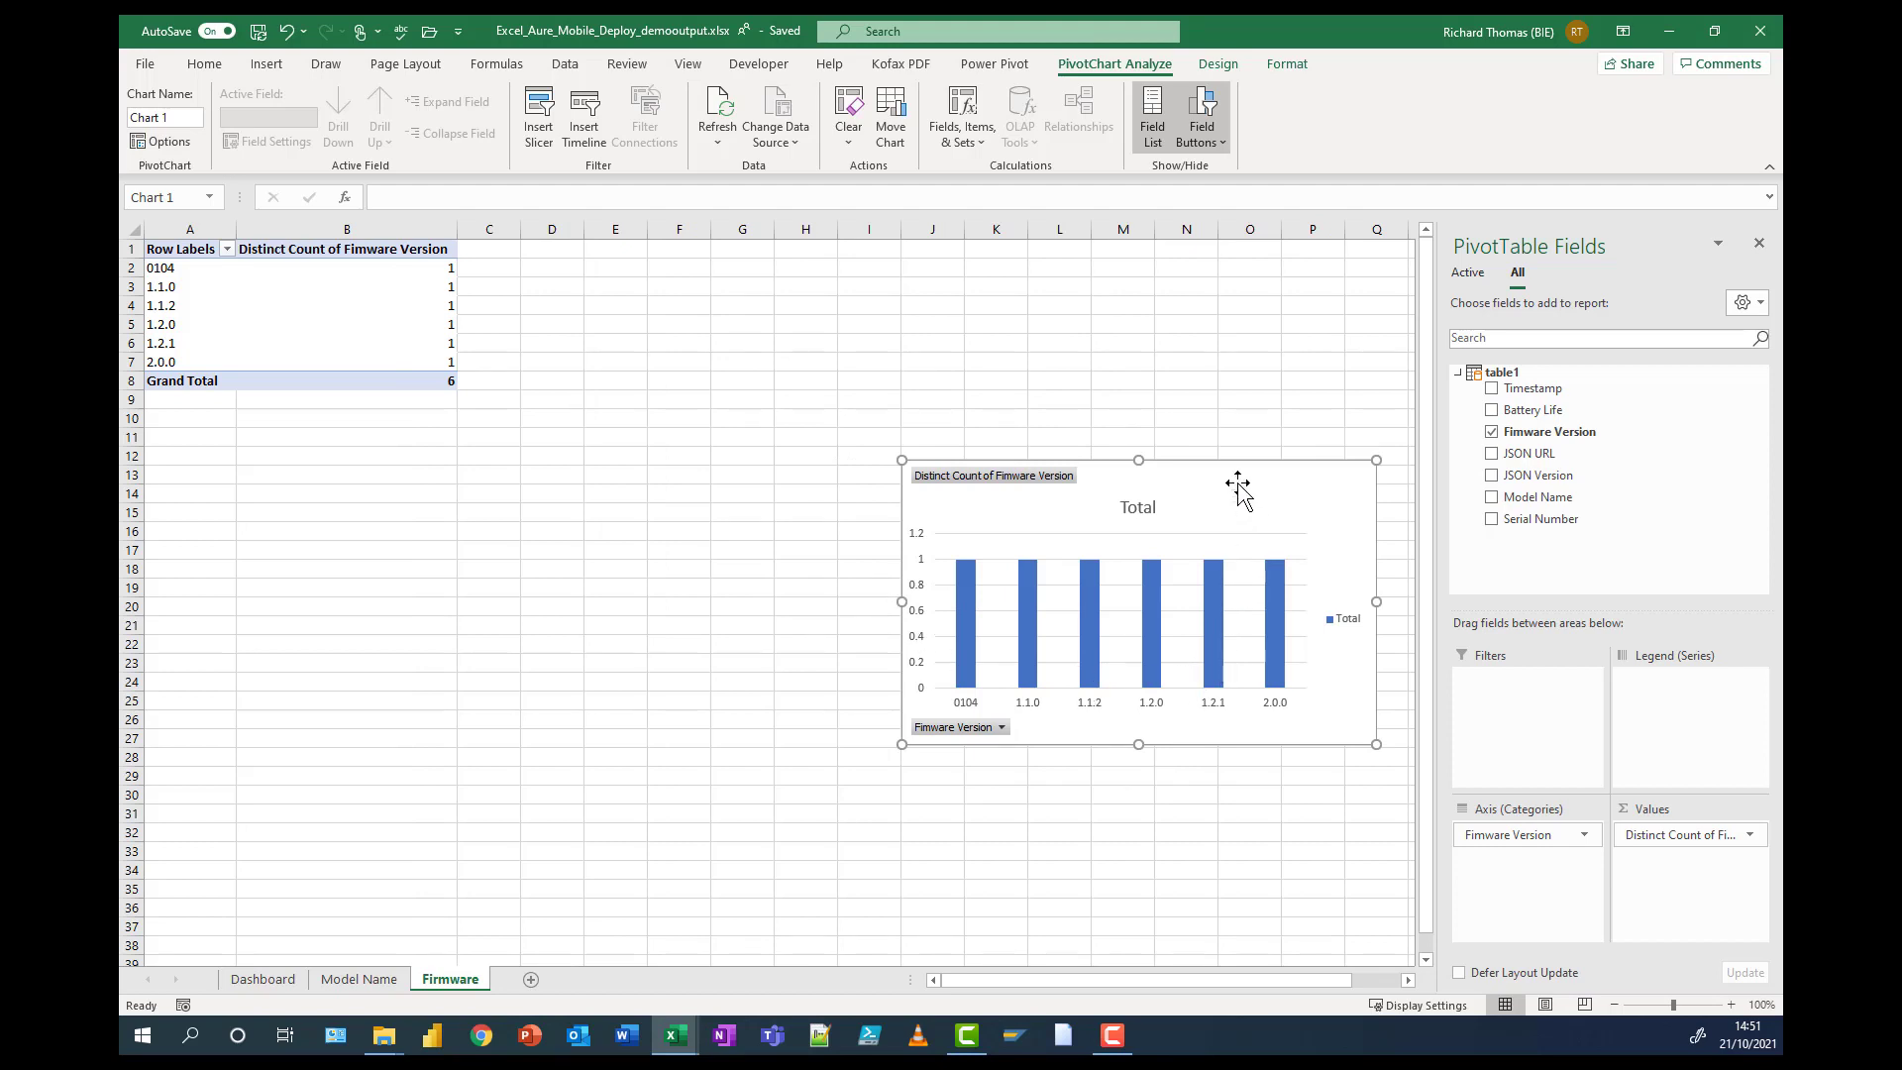
- Move the firmware chart closer to its PivotTable and hide all of the chart's field buttons
drag(1234, 482, 887, 480)
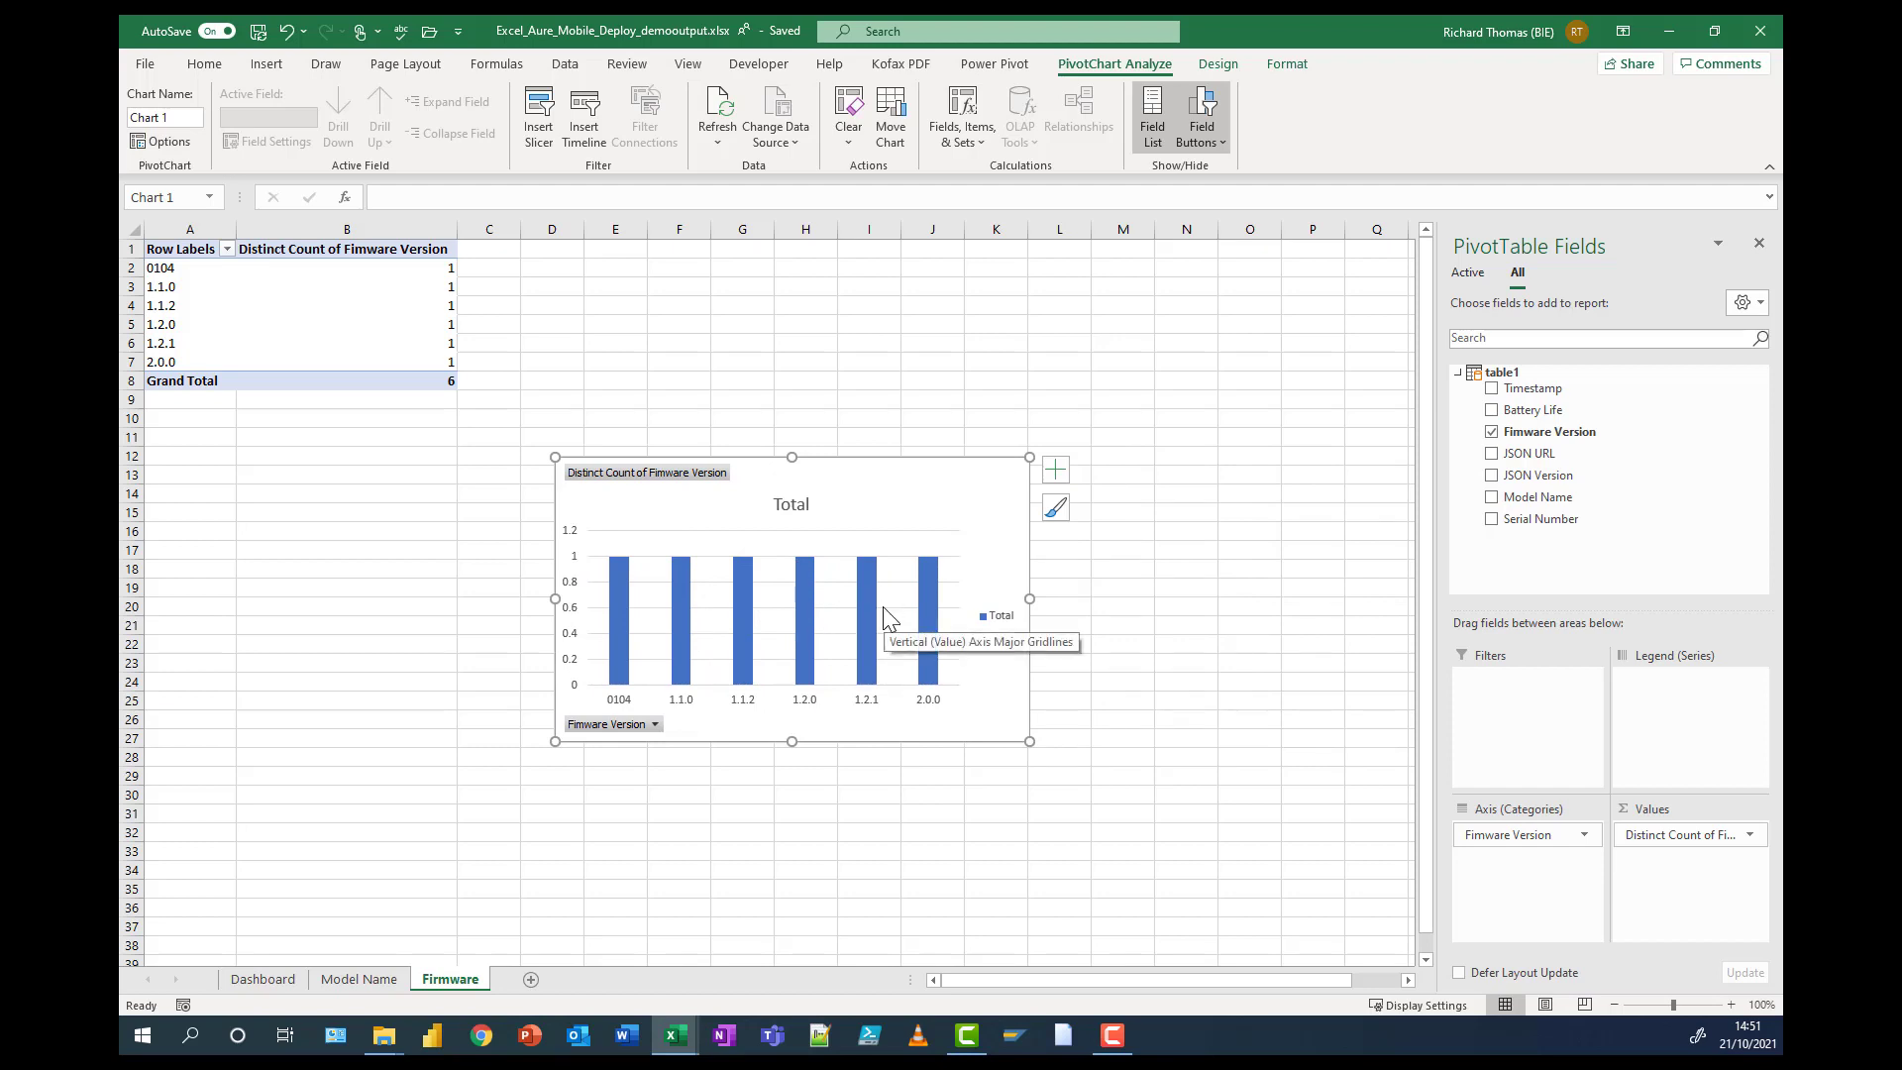
right_click(666, 474)
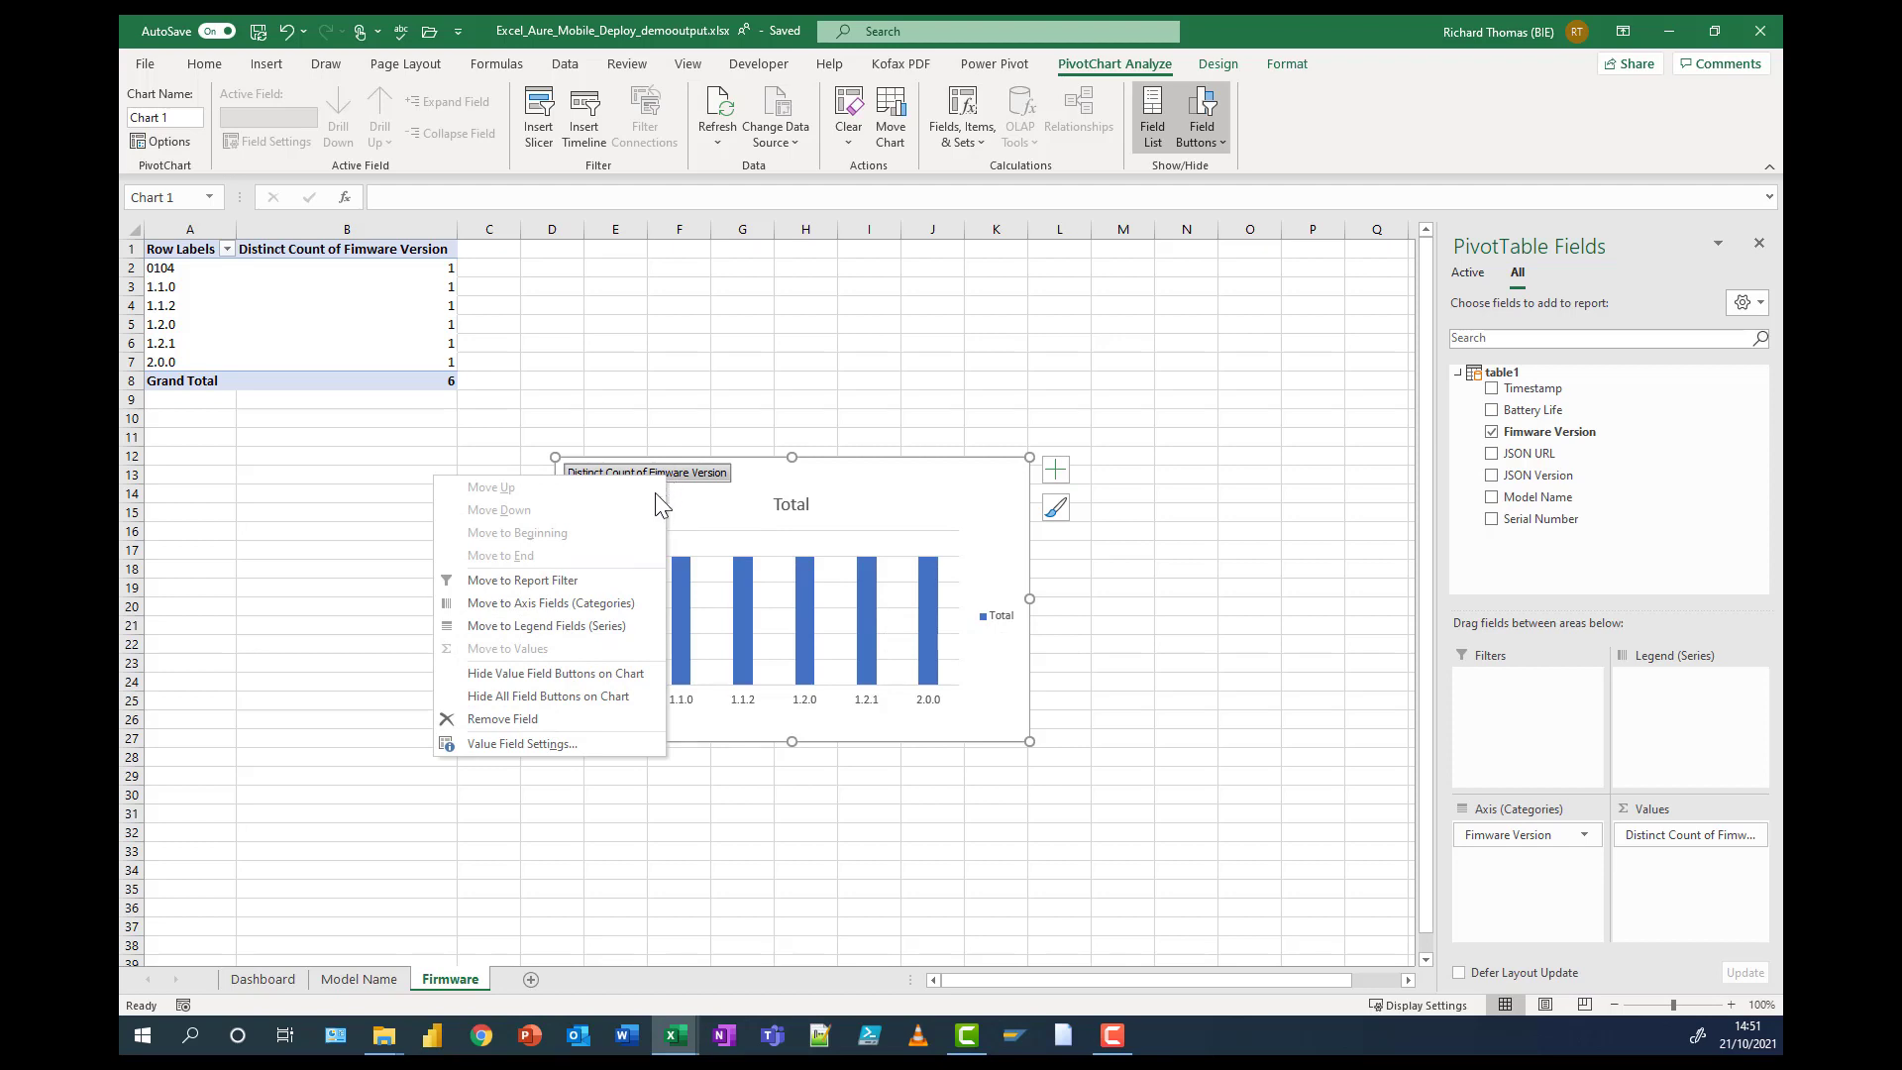
click(584, 698)
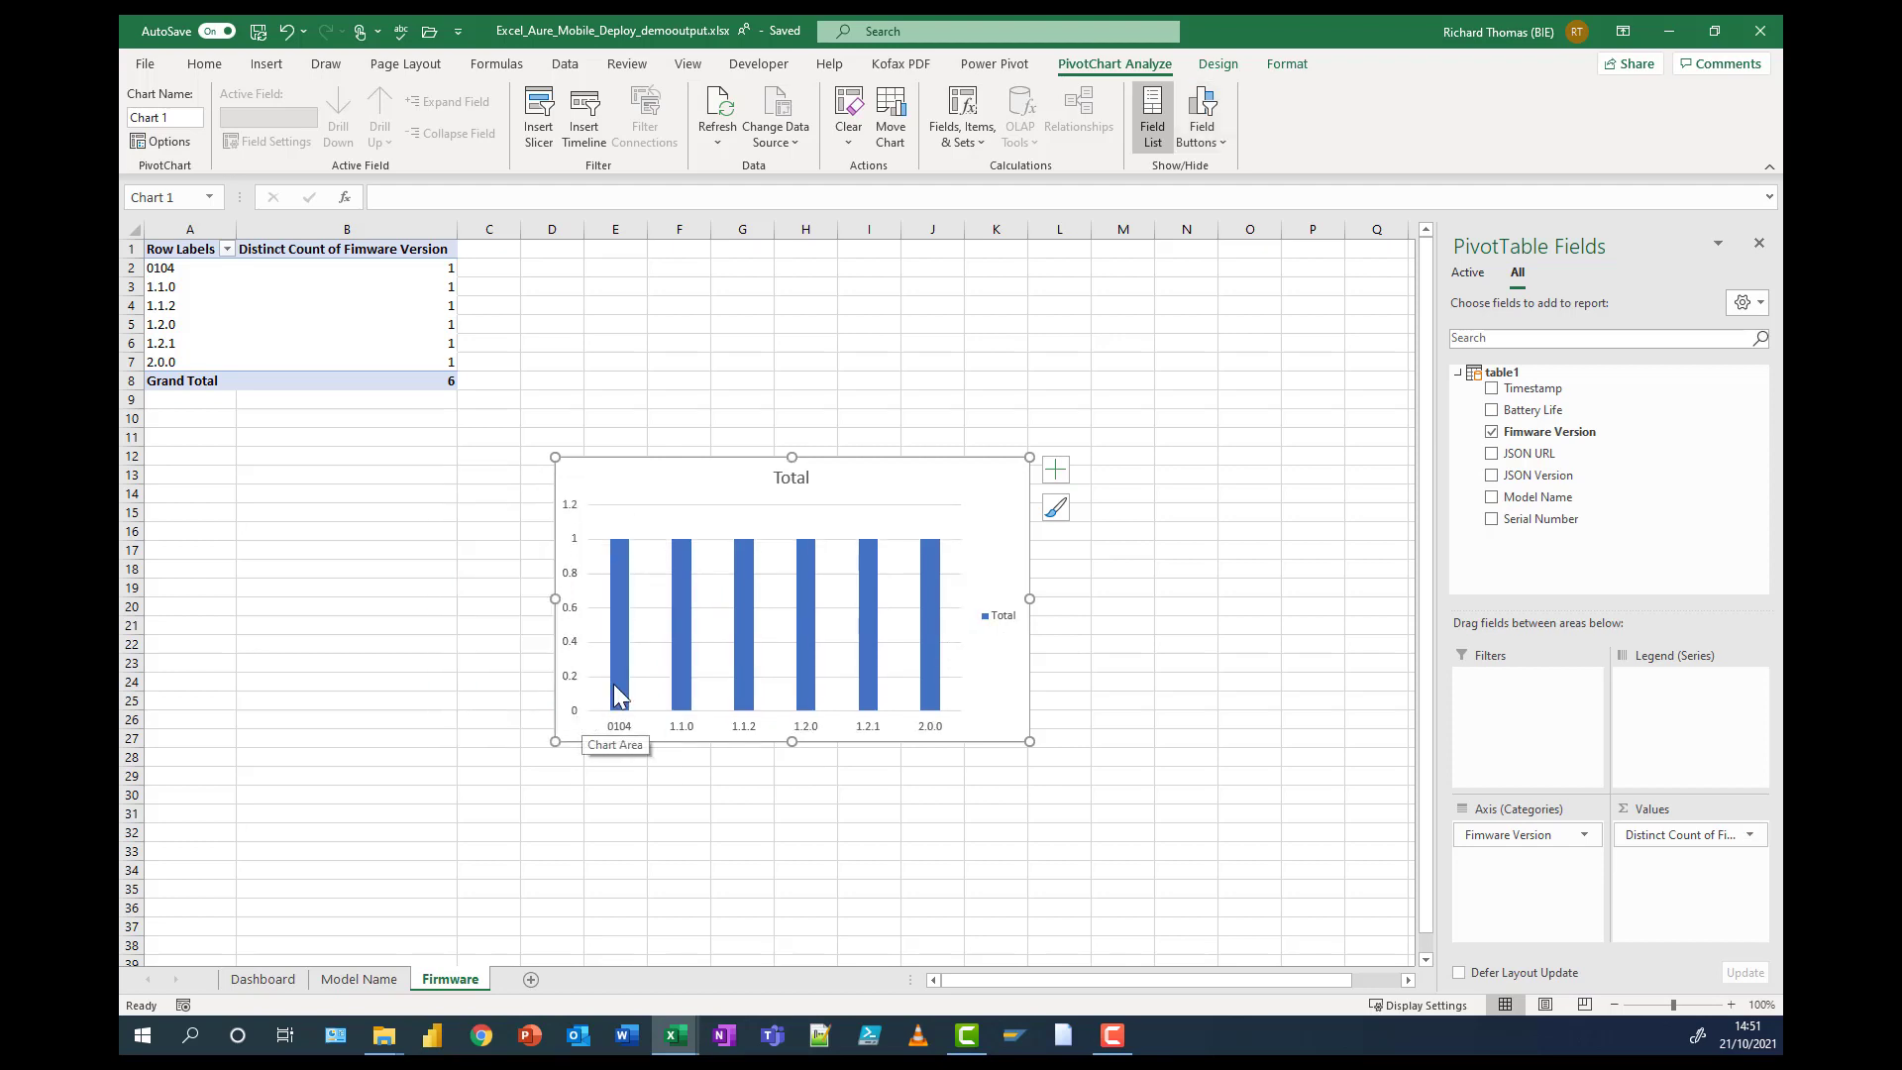
- Retitle the firmware chart "Firmware Versions" and move the title to the upper-left corner of the chart area
click(788, 479)
double_click(789, 478)
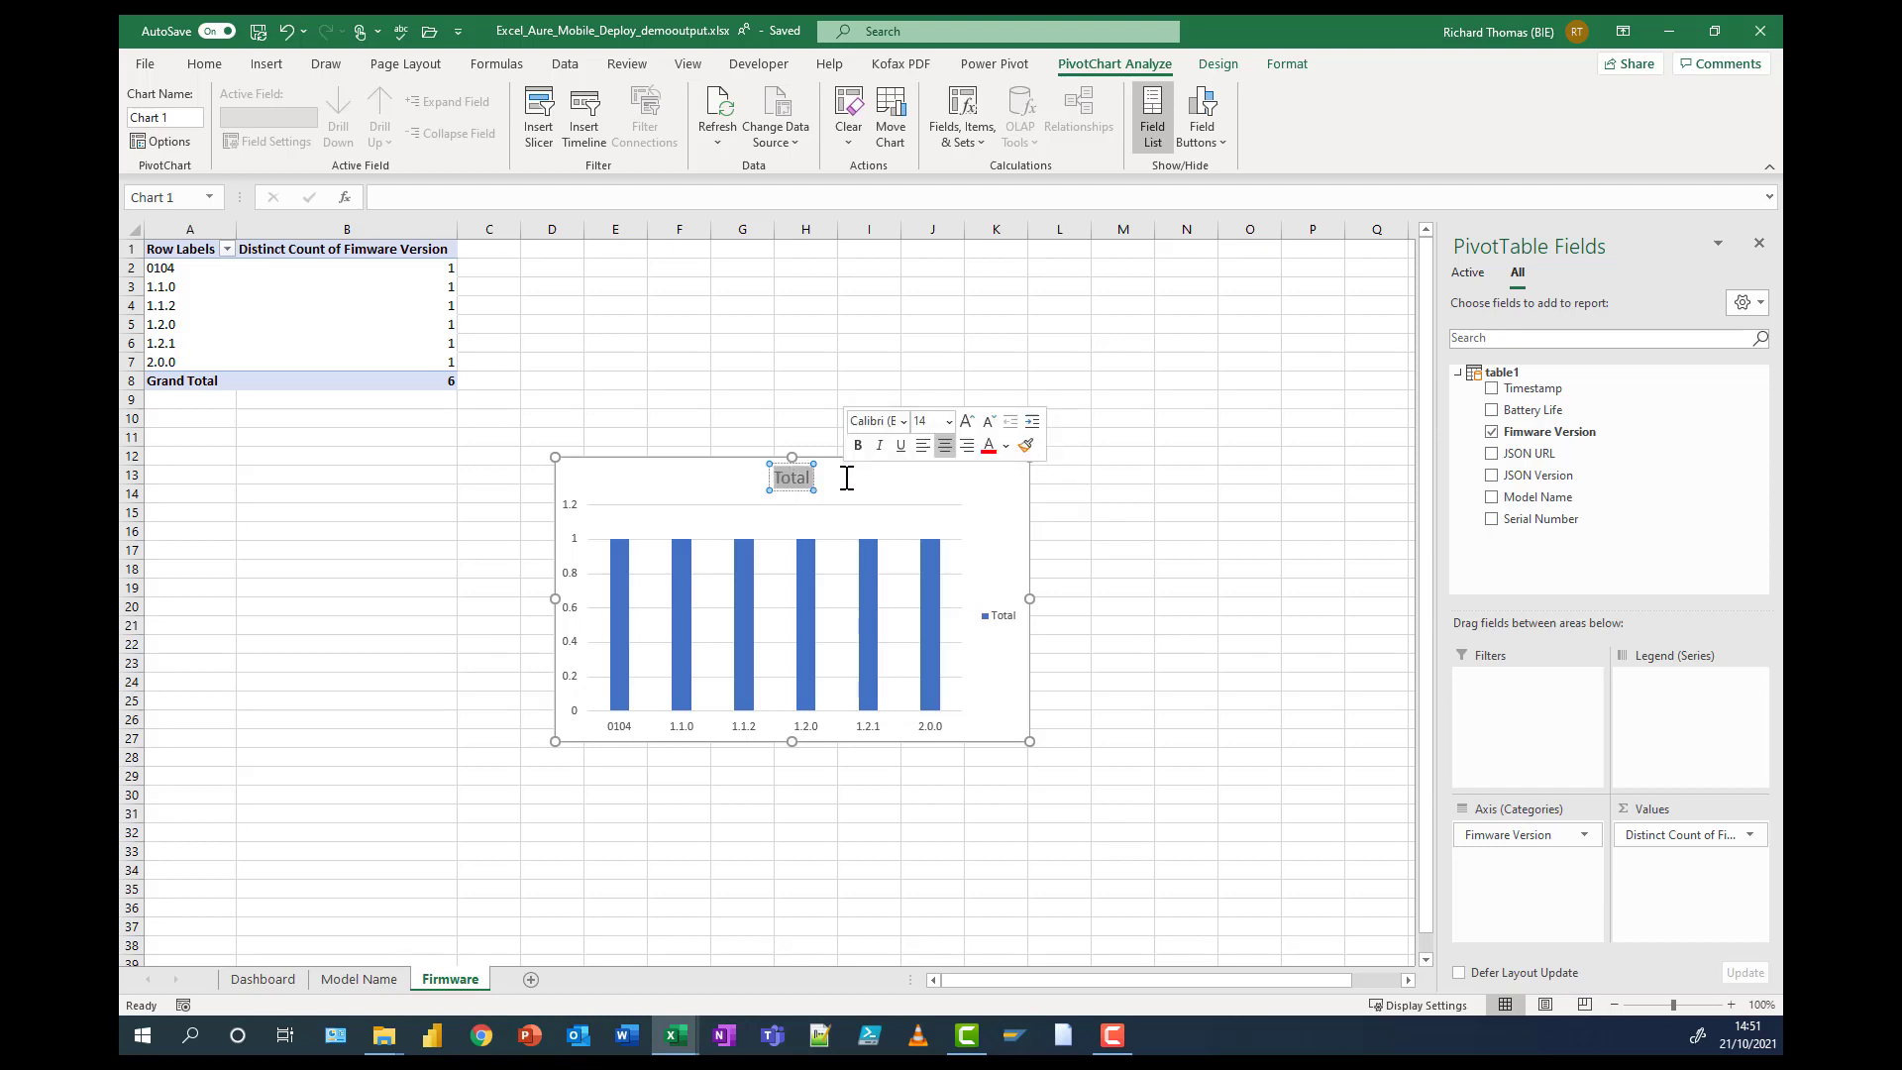
text(Fimr)
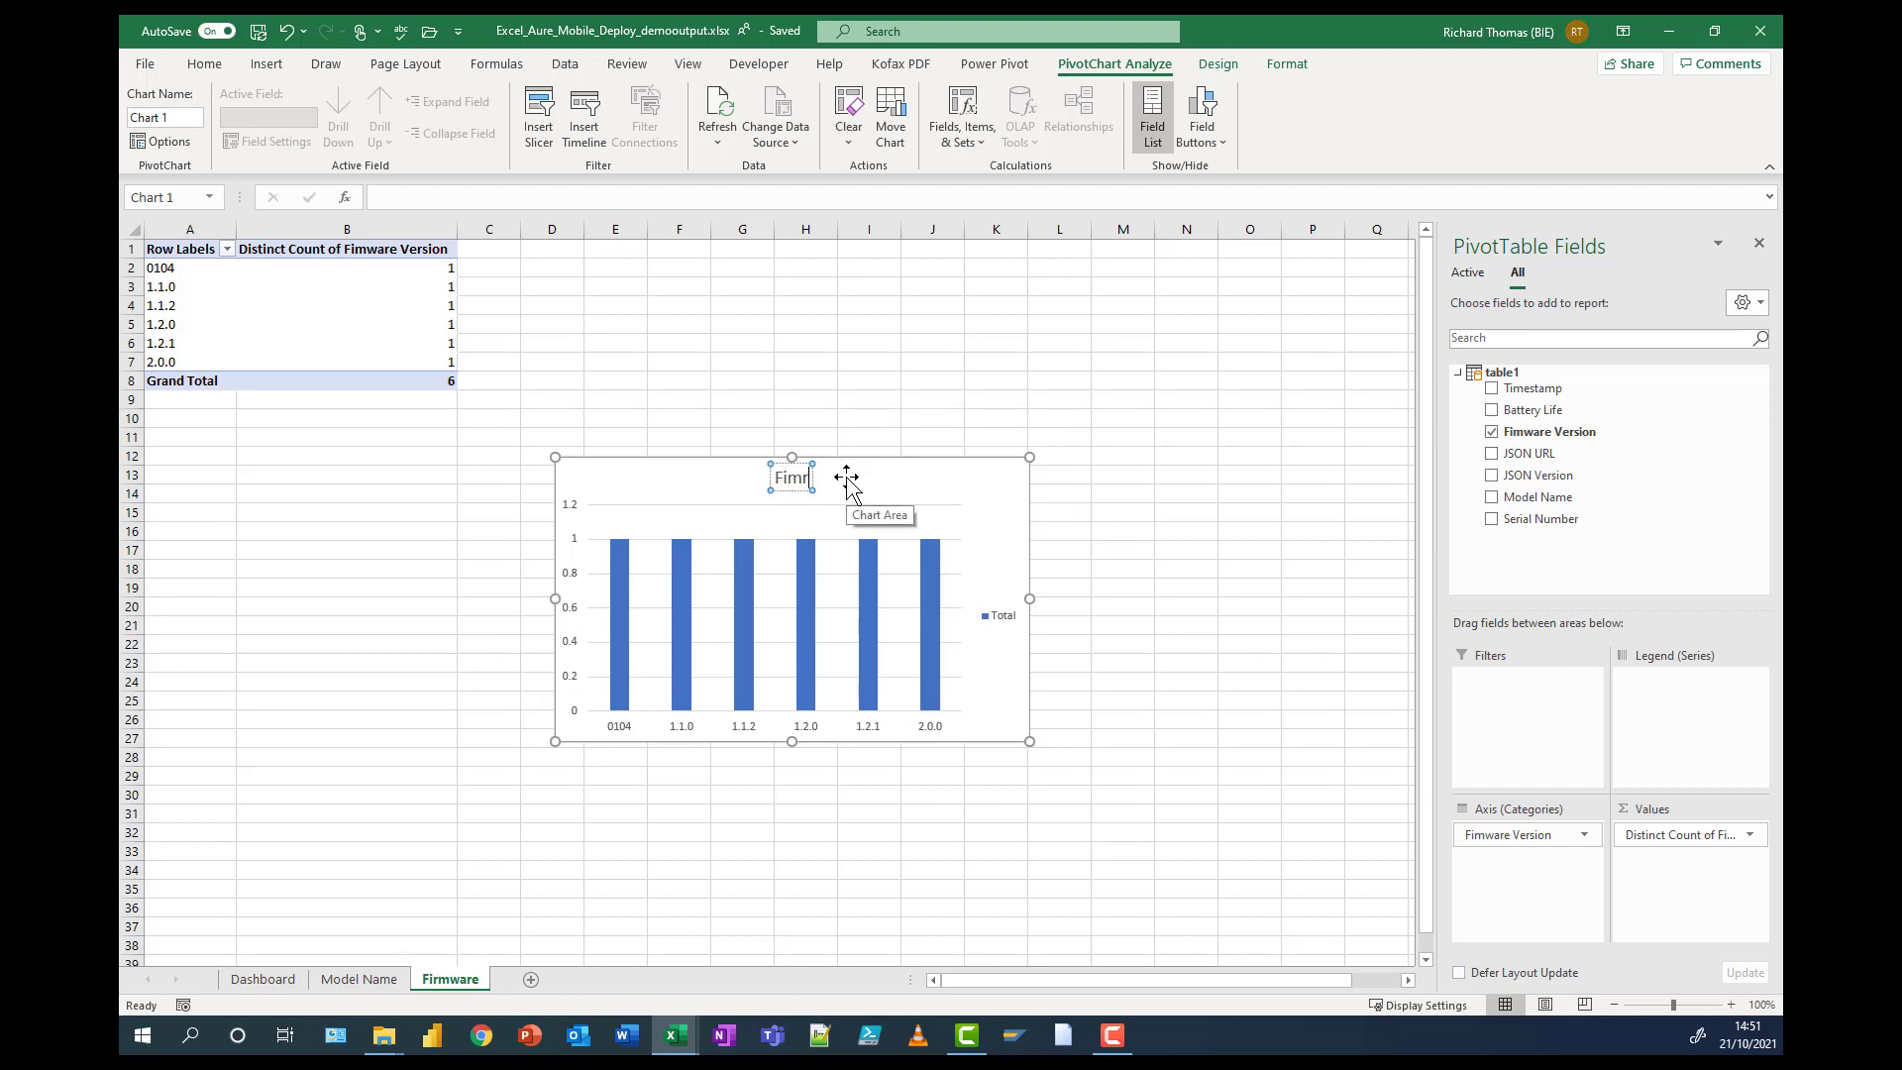
text(ware Version)
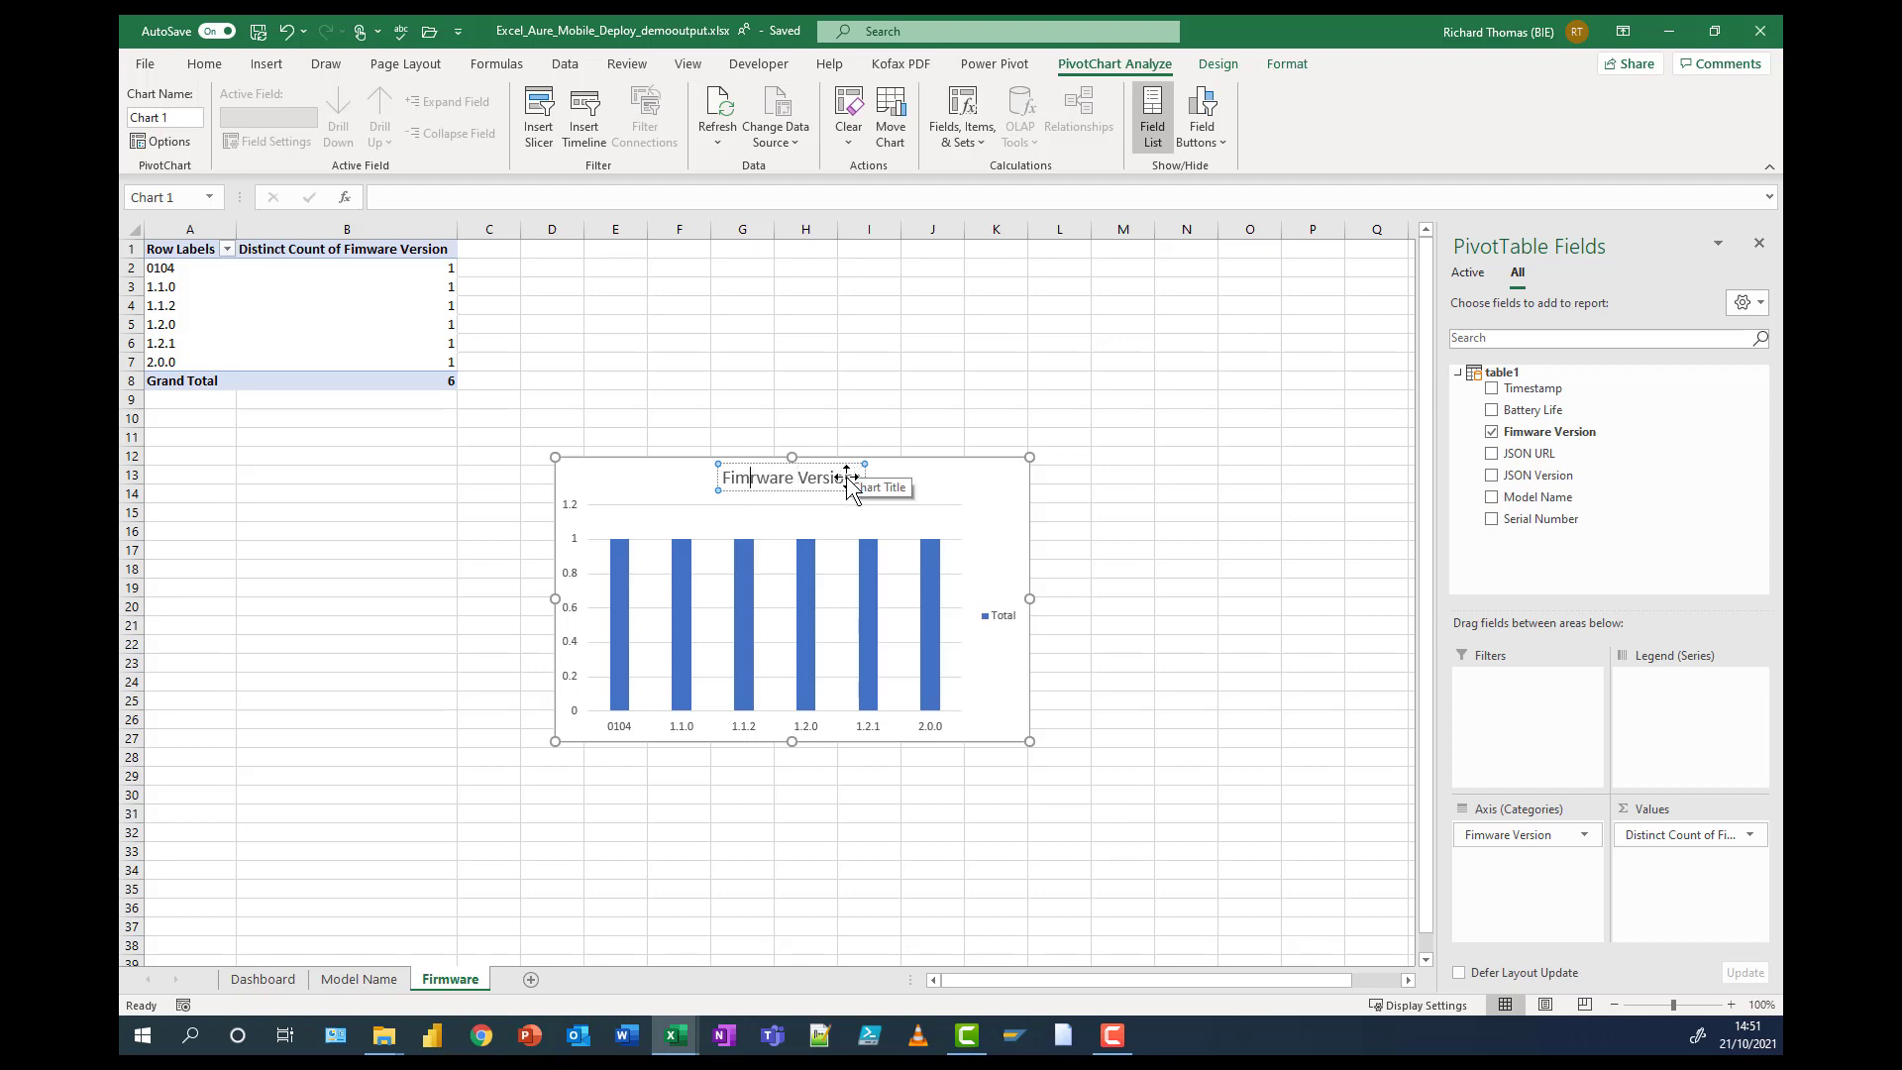
key(BackSpace)
text(r)
key(Delete)
text(m)
text(s)
drag(799, 492, 634, 481)
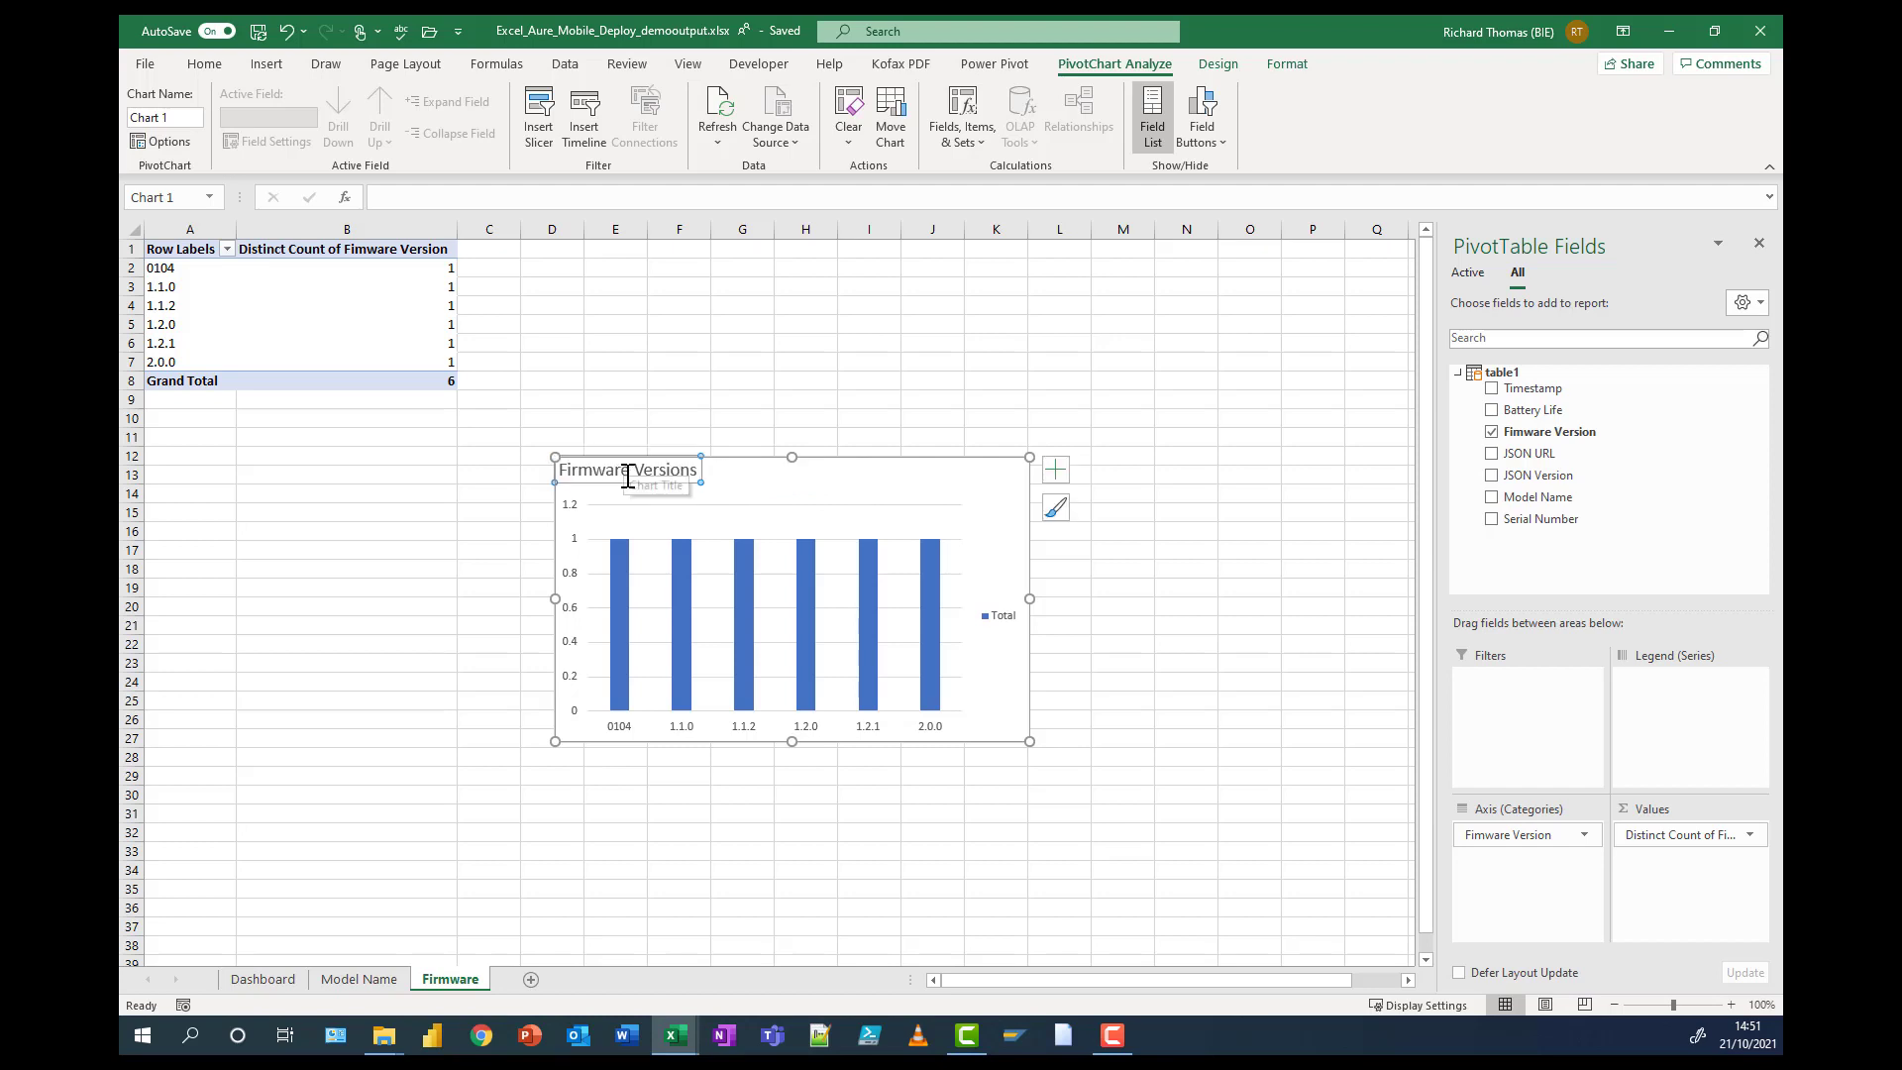
click(811, 388)
- Copy the Firmware Versions chart onto the Dashboard sheet at cell G7, aligned beside the doughnut chart
click(880, 478)
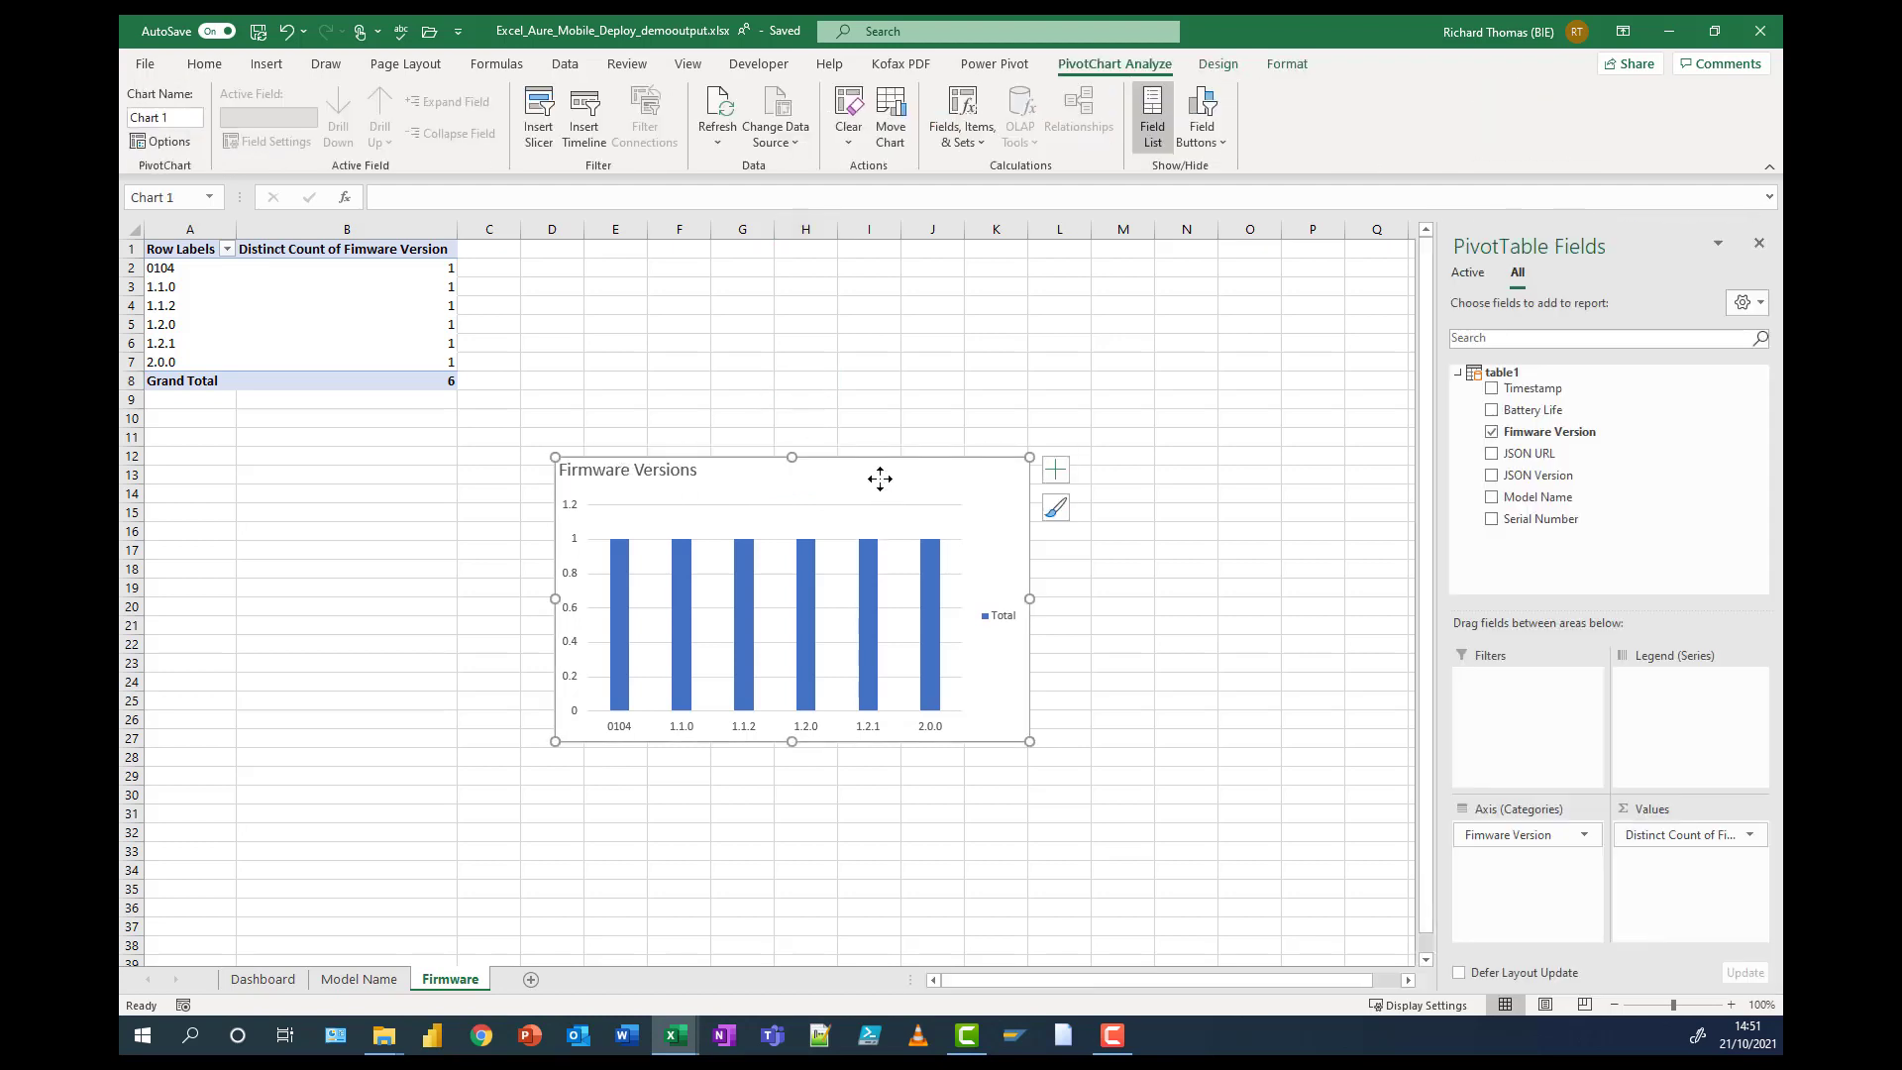
click(261, 981)
click(950, 644)
click(830, 408)
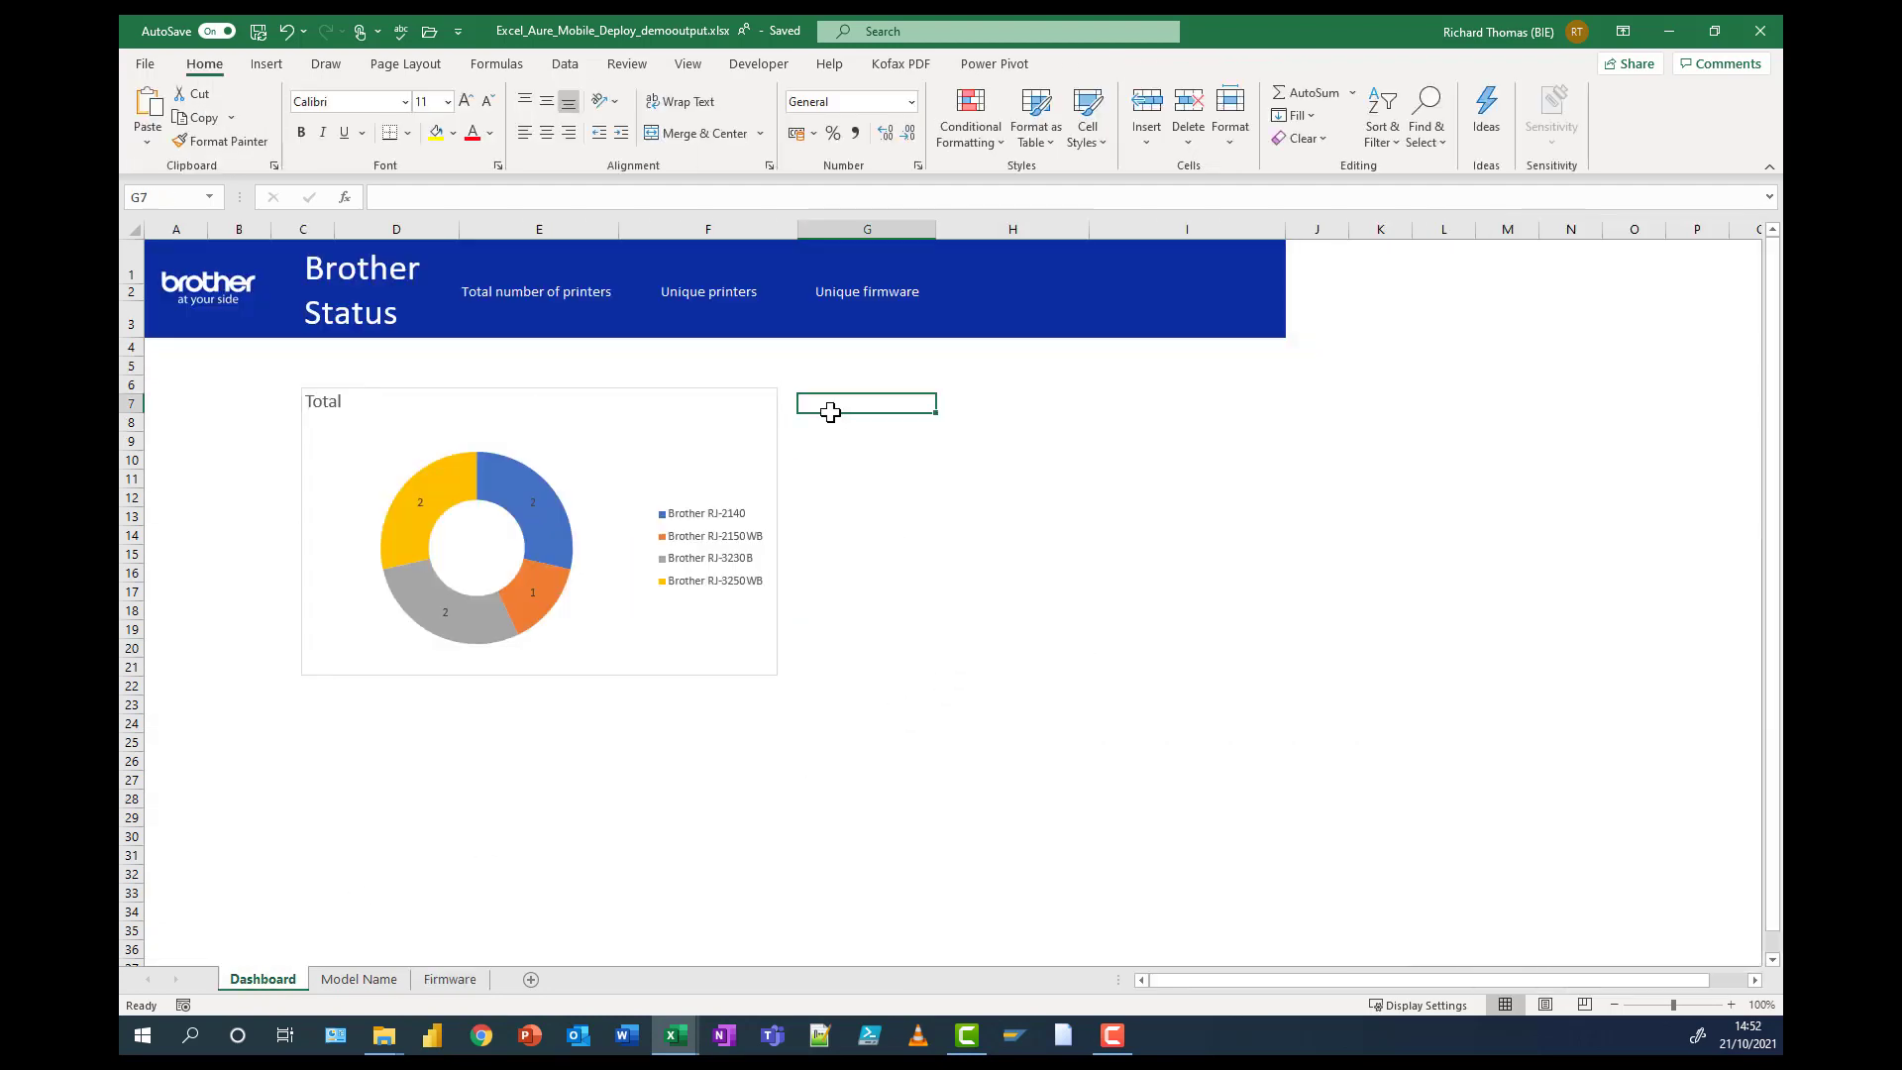
key(ctrl+v)
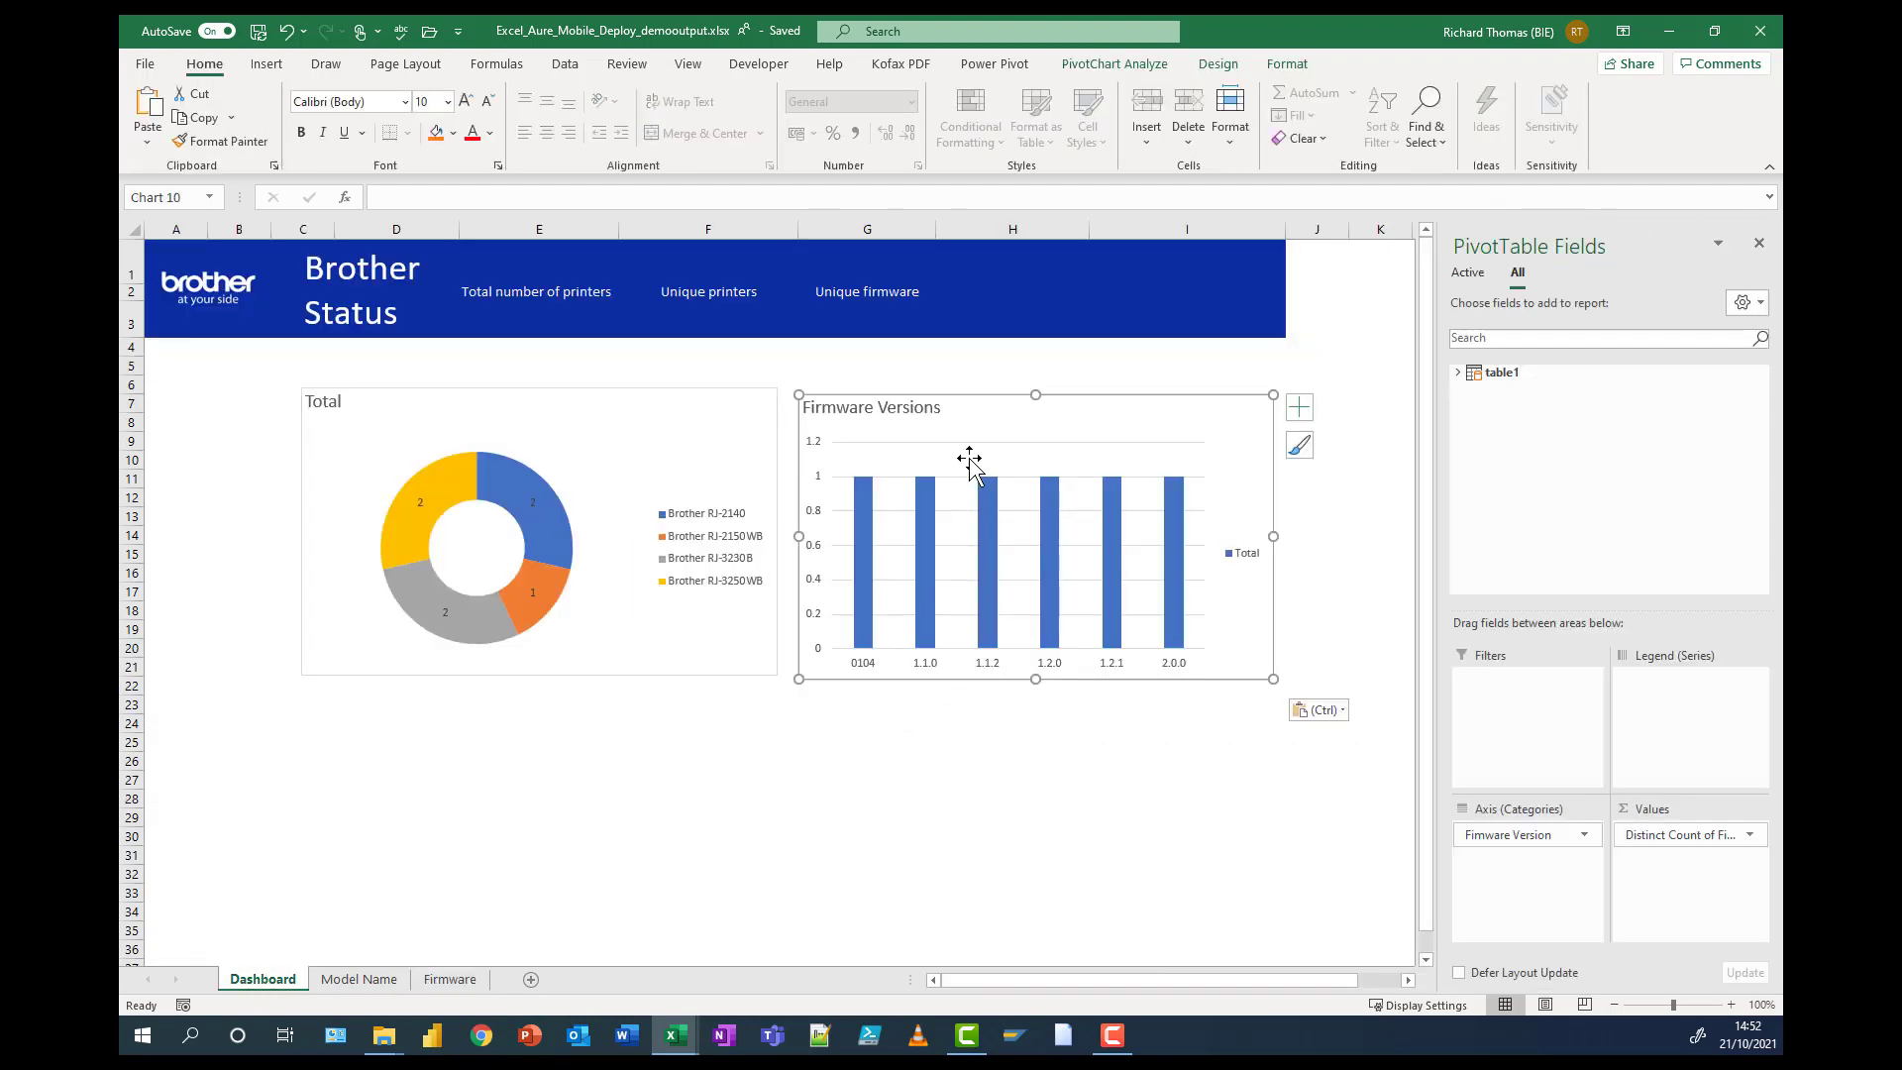
drag(967, 402, 960, 403)
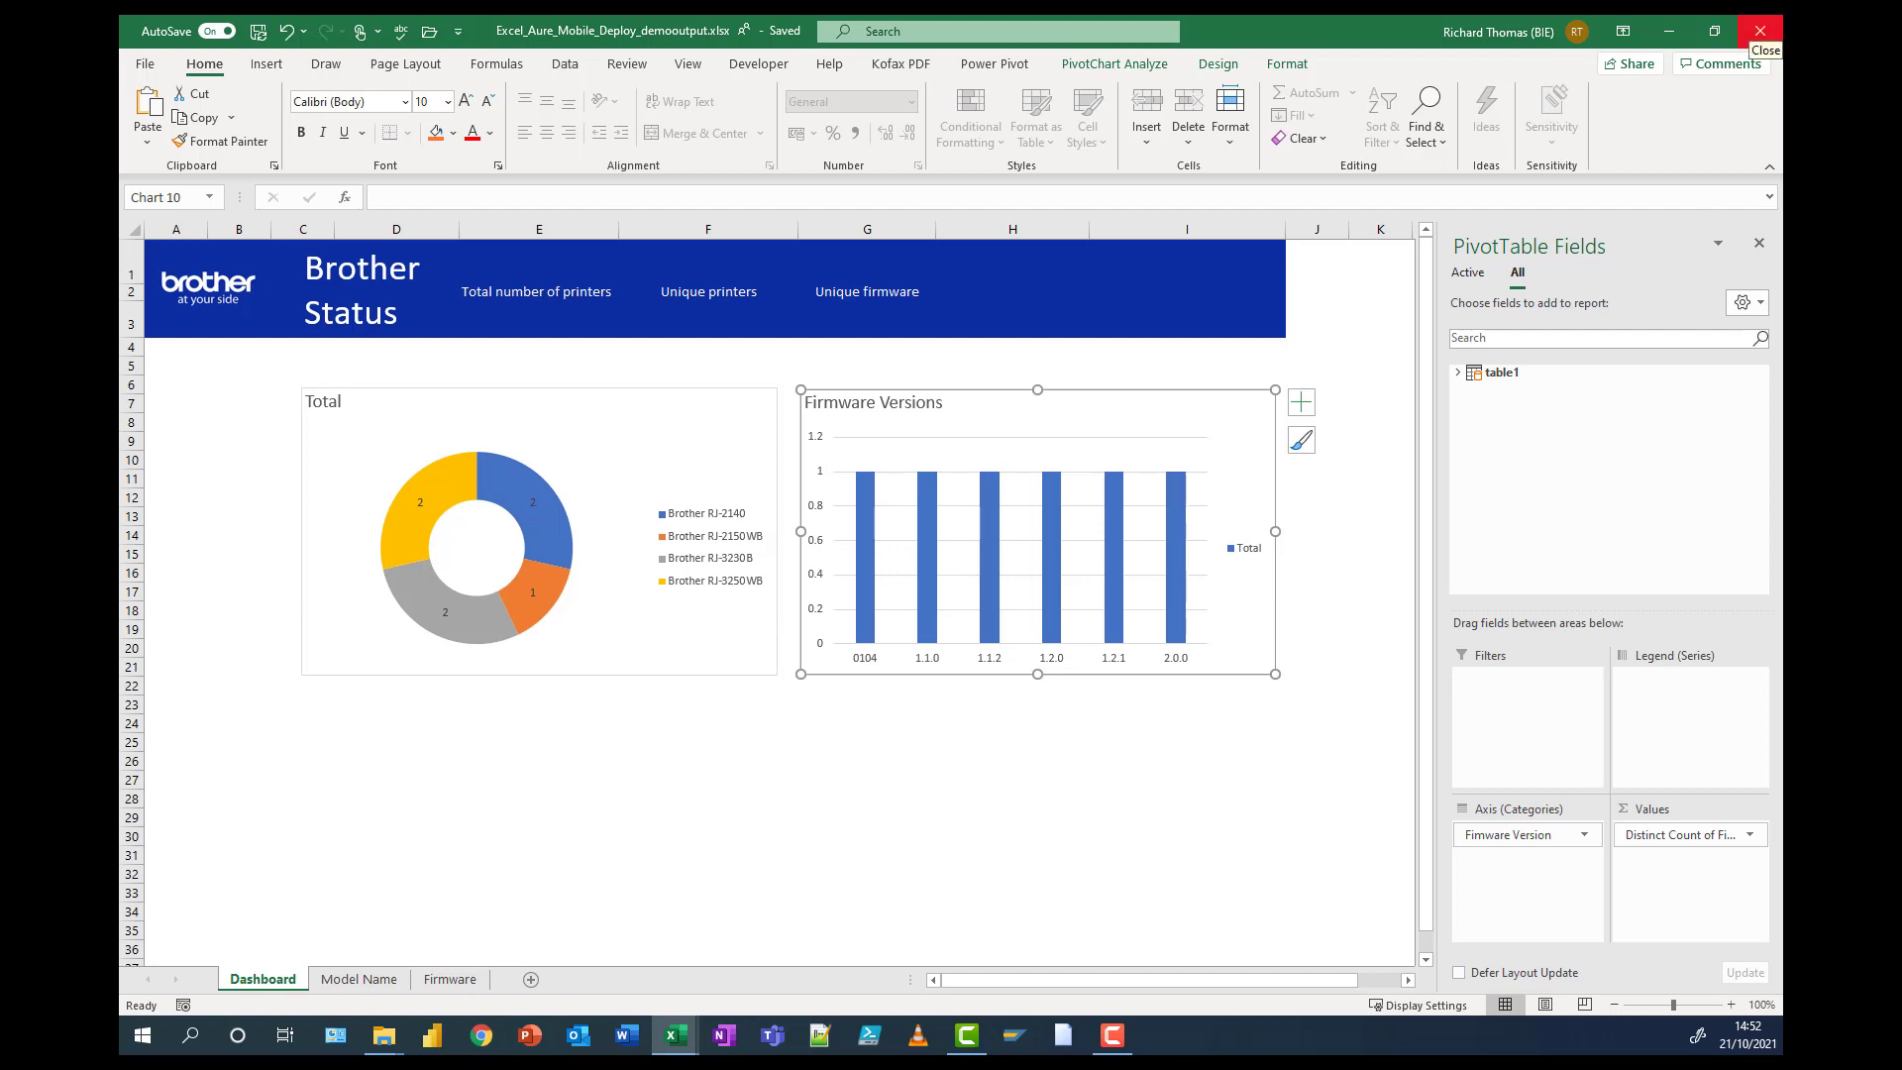
- Add a new worksheet after the Dashboard sheet and name it "Battery Information"
key(F10)
click(532, 978)
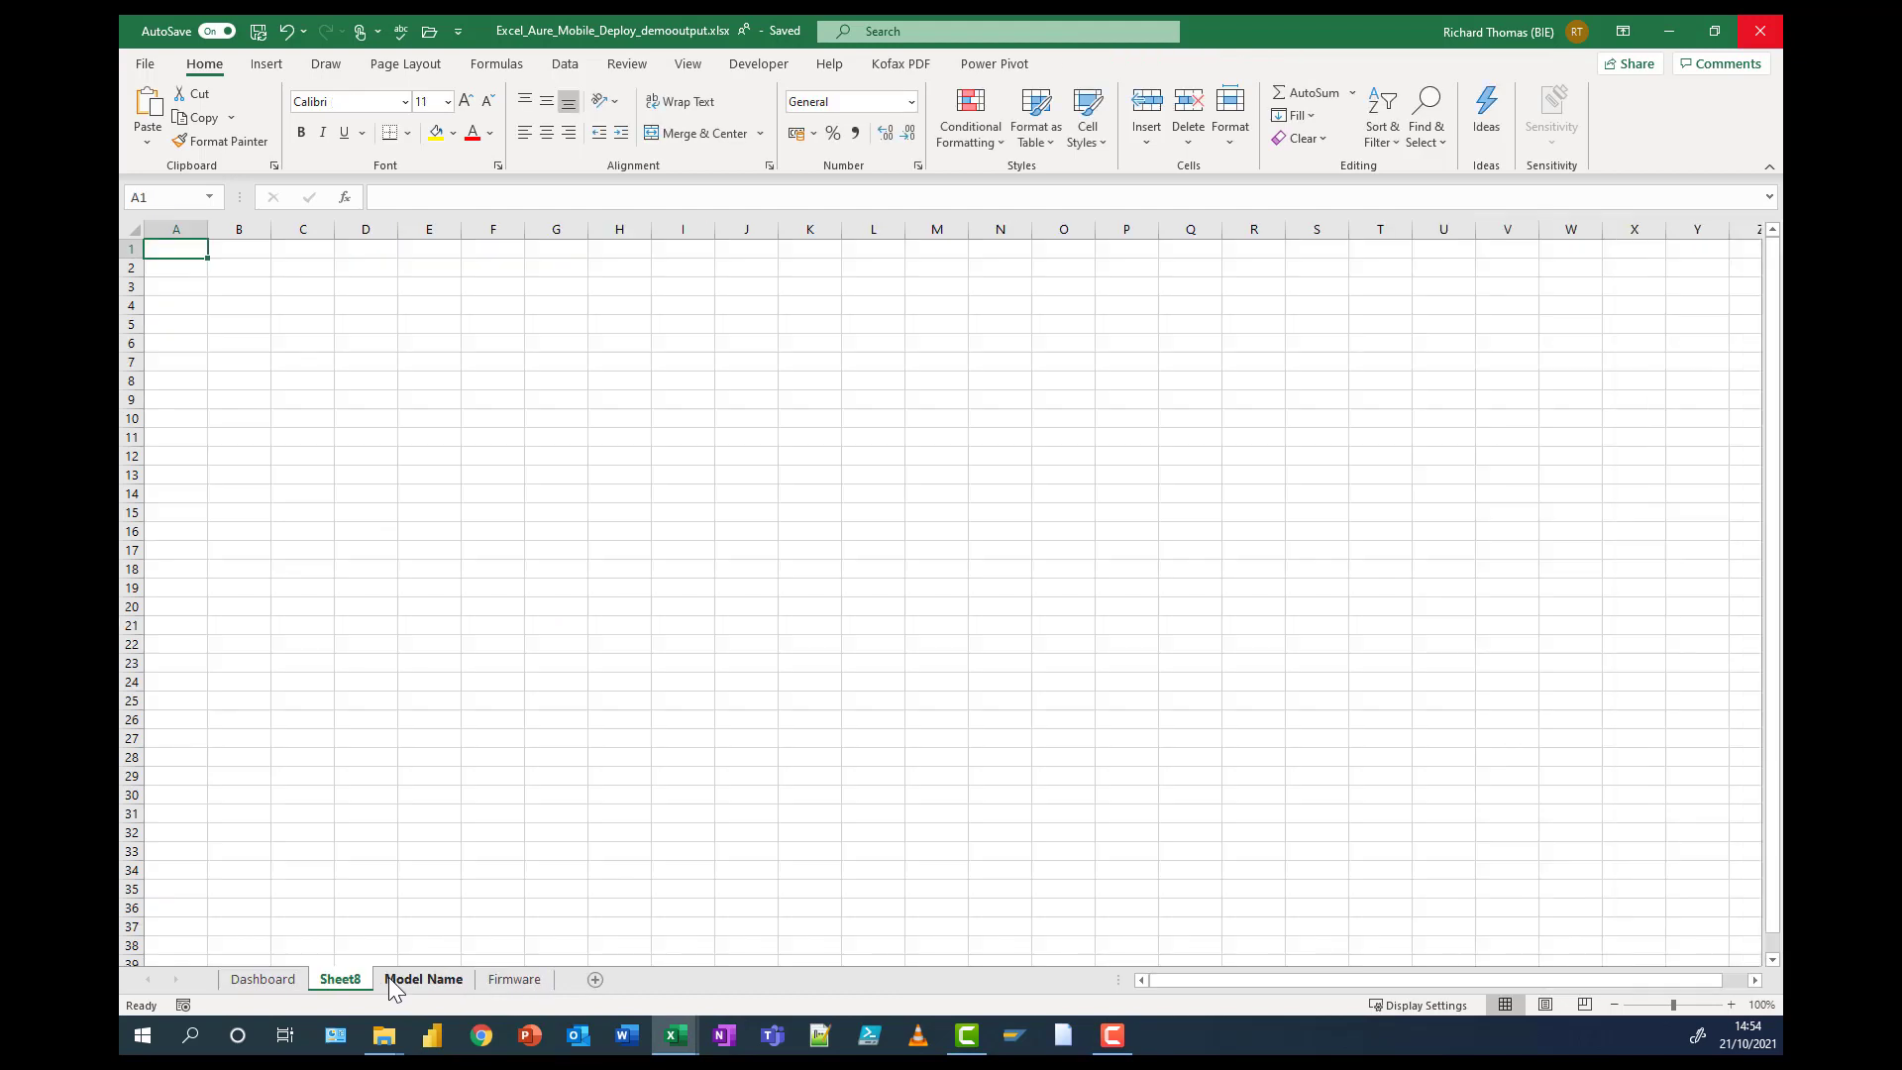
right_click(353, 986)
click(442, 770)
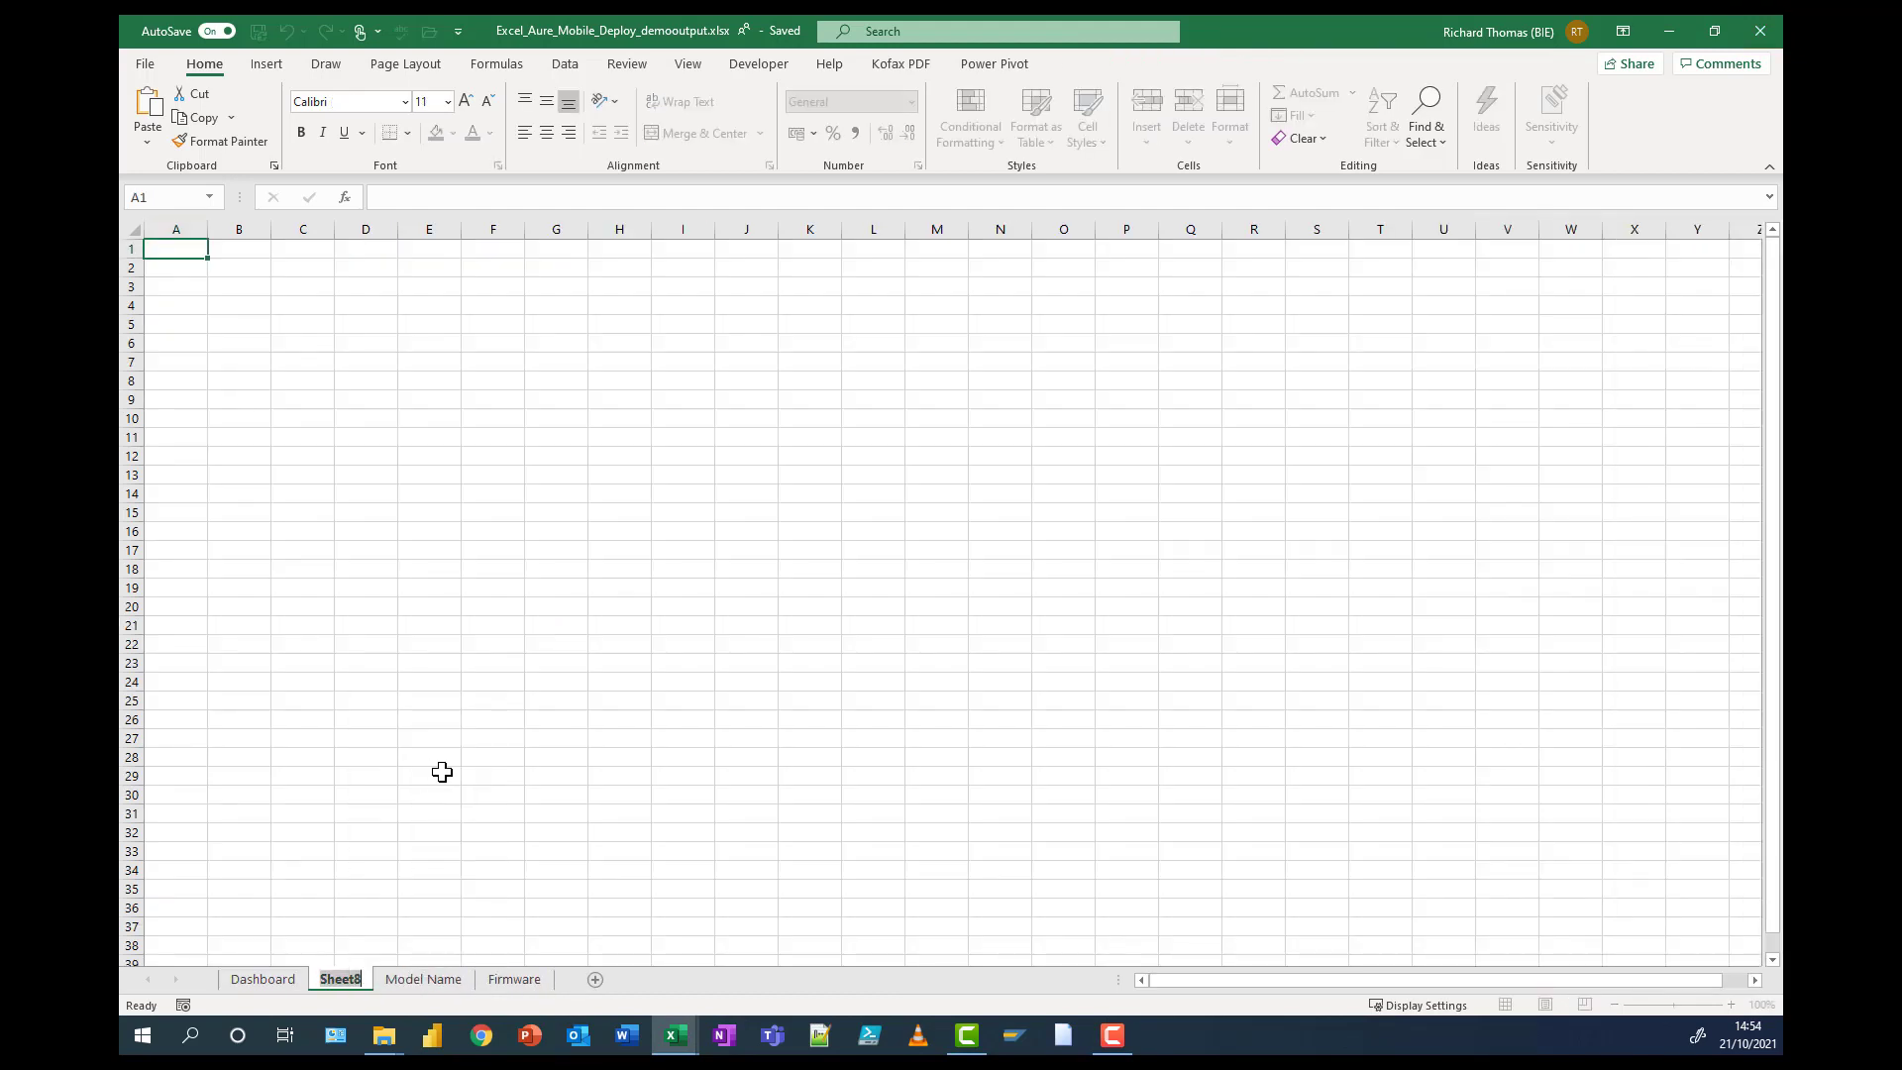
text(Bette)
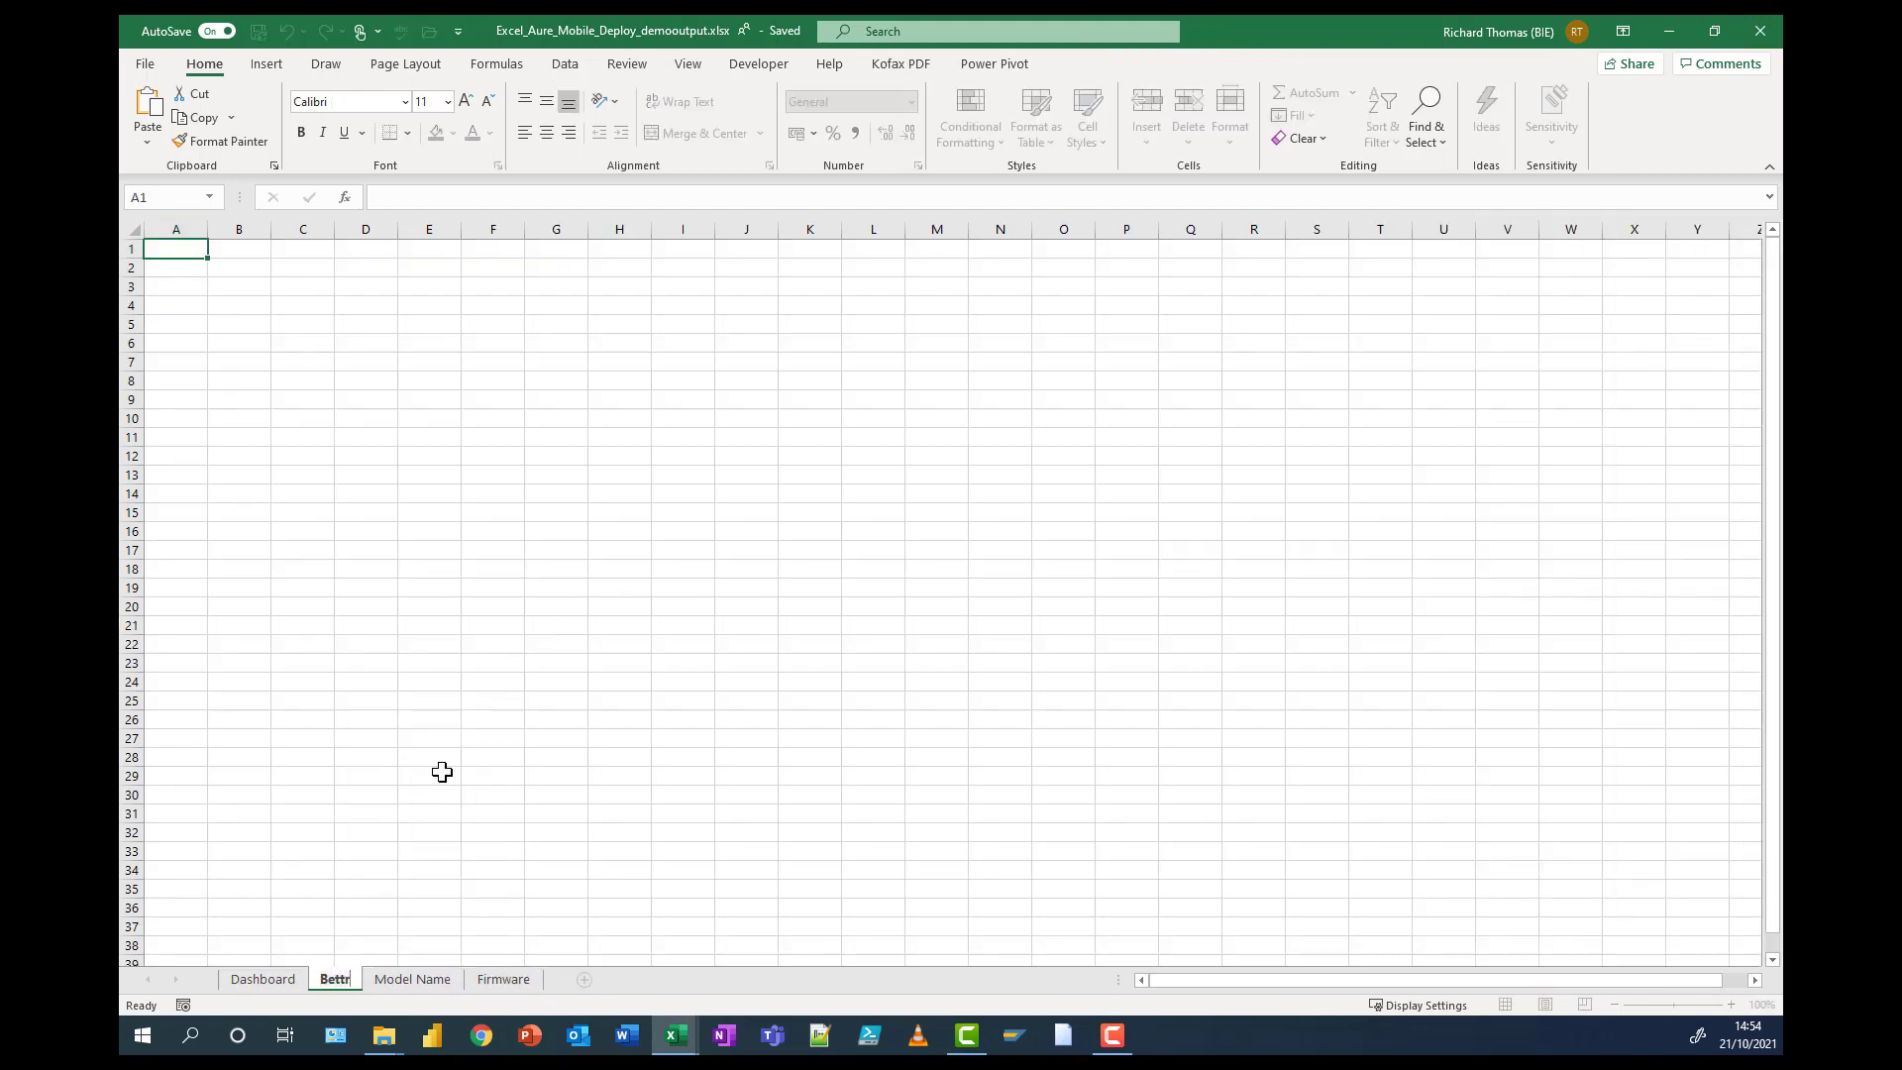
text(ry)
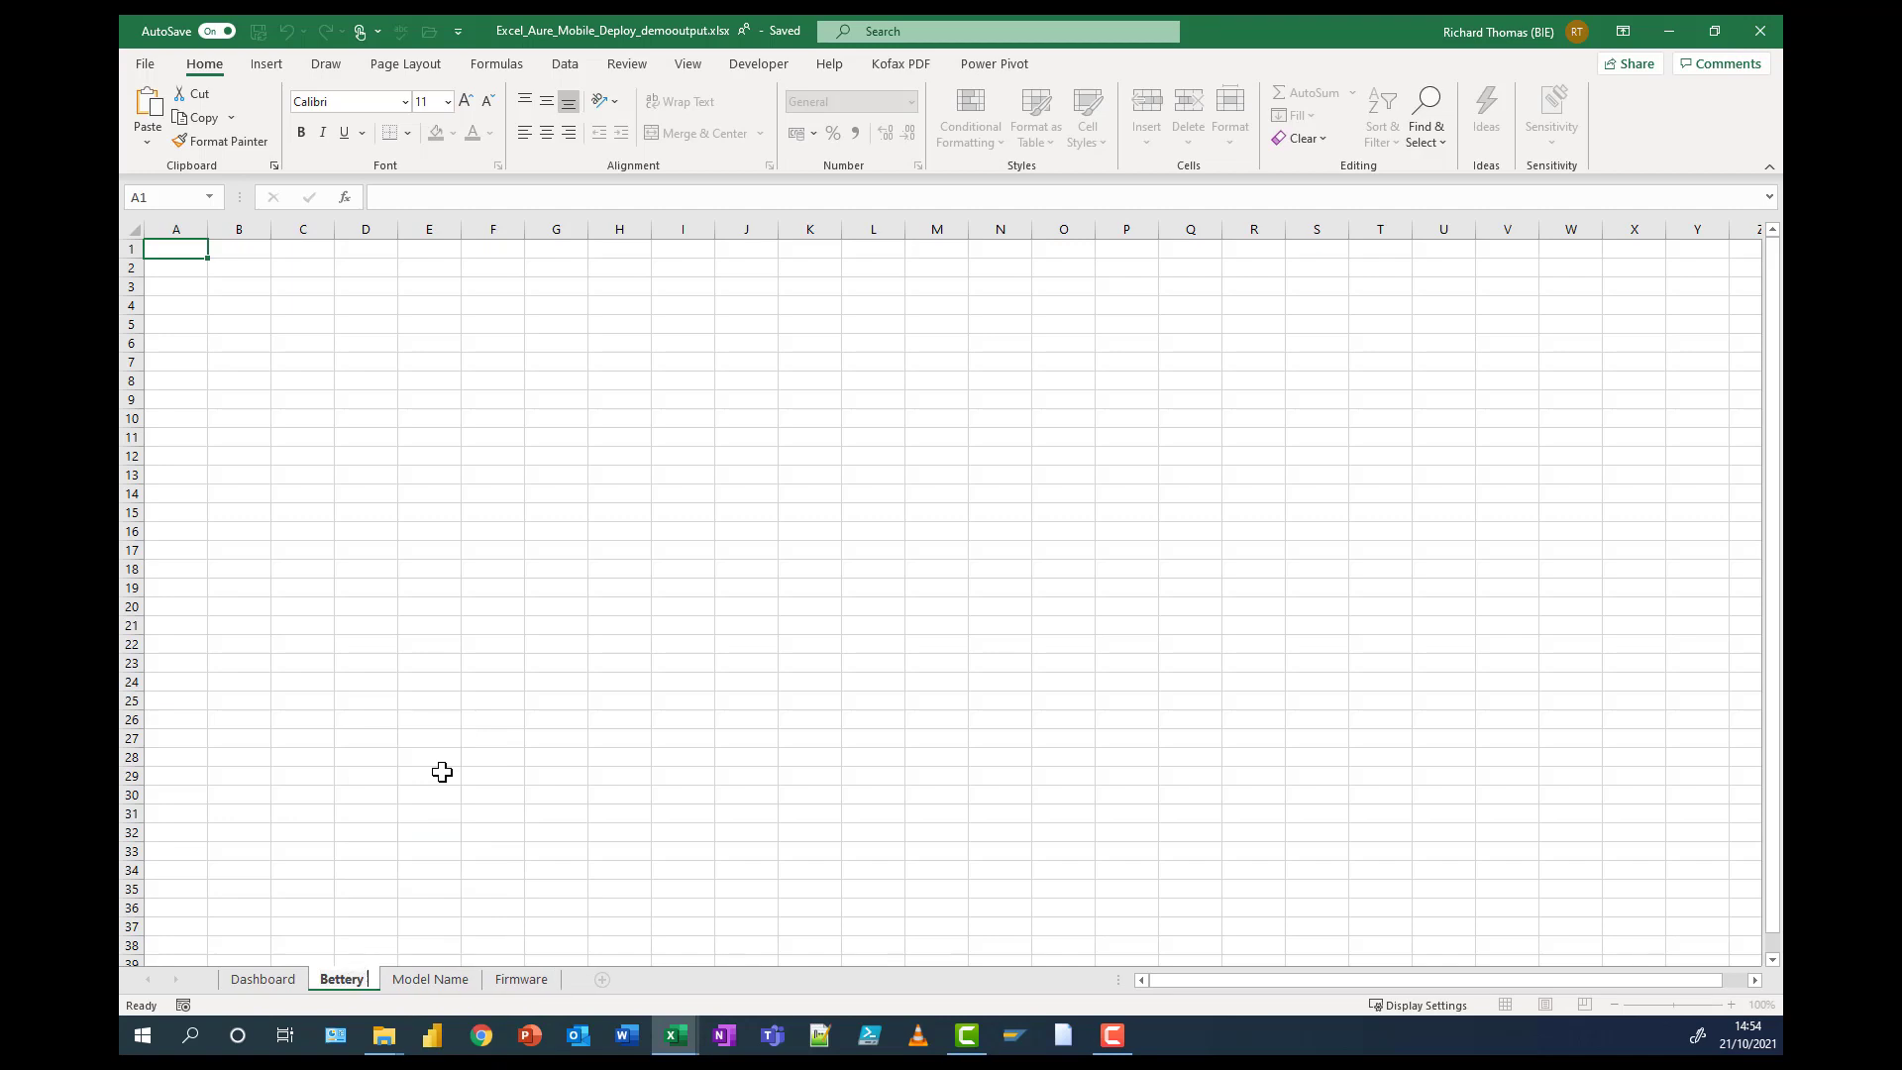
text( Information)
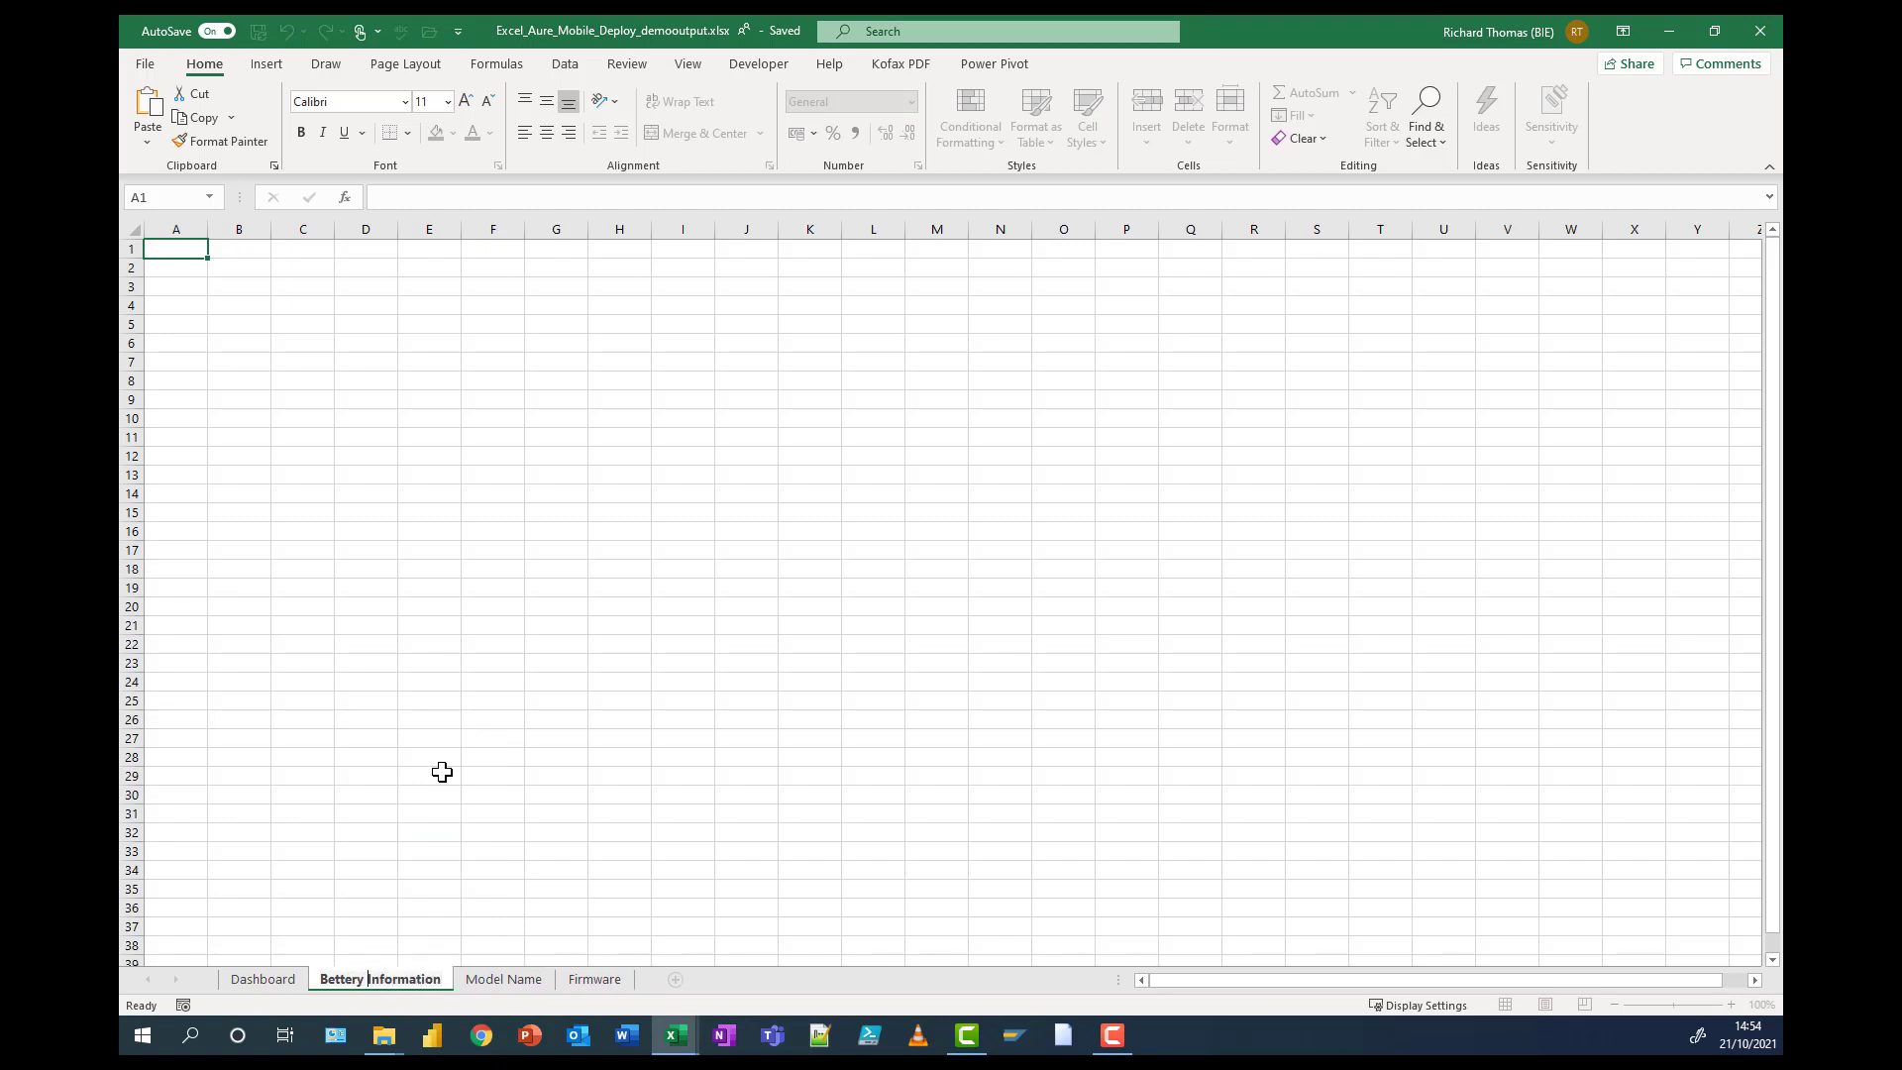
text(a)
key(Delete)
key(Return)
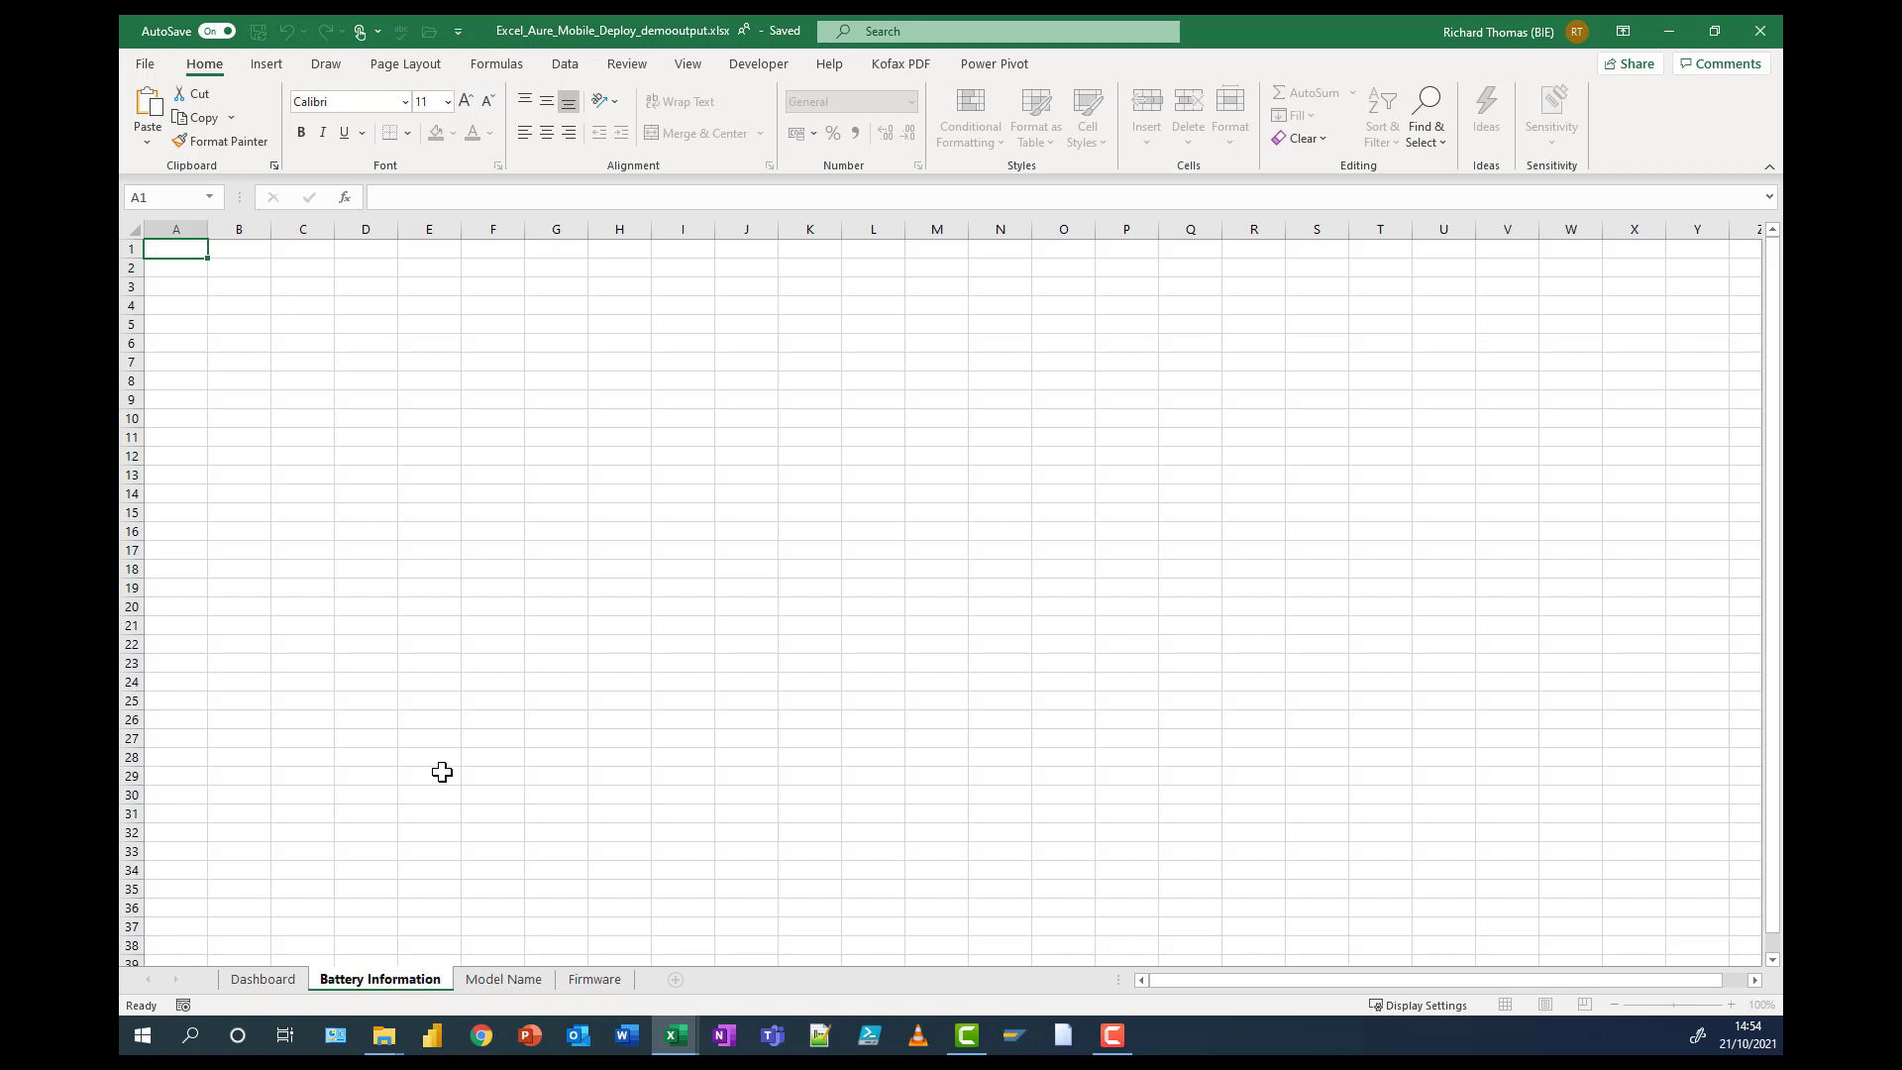
- Insert a PivotChart based on this workbook's Data Model at cell A1 of the Battery Information sheet
click(268, 63)
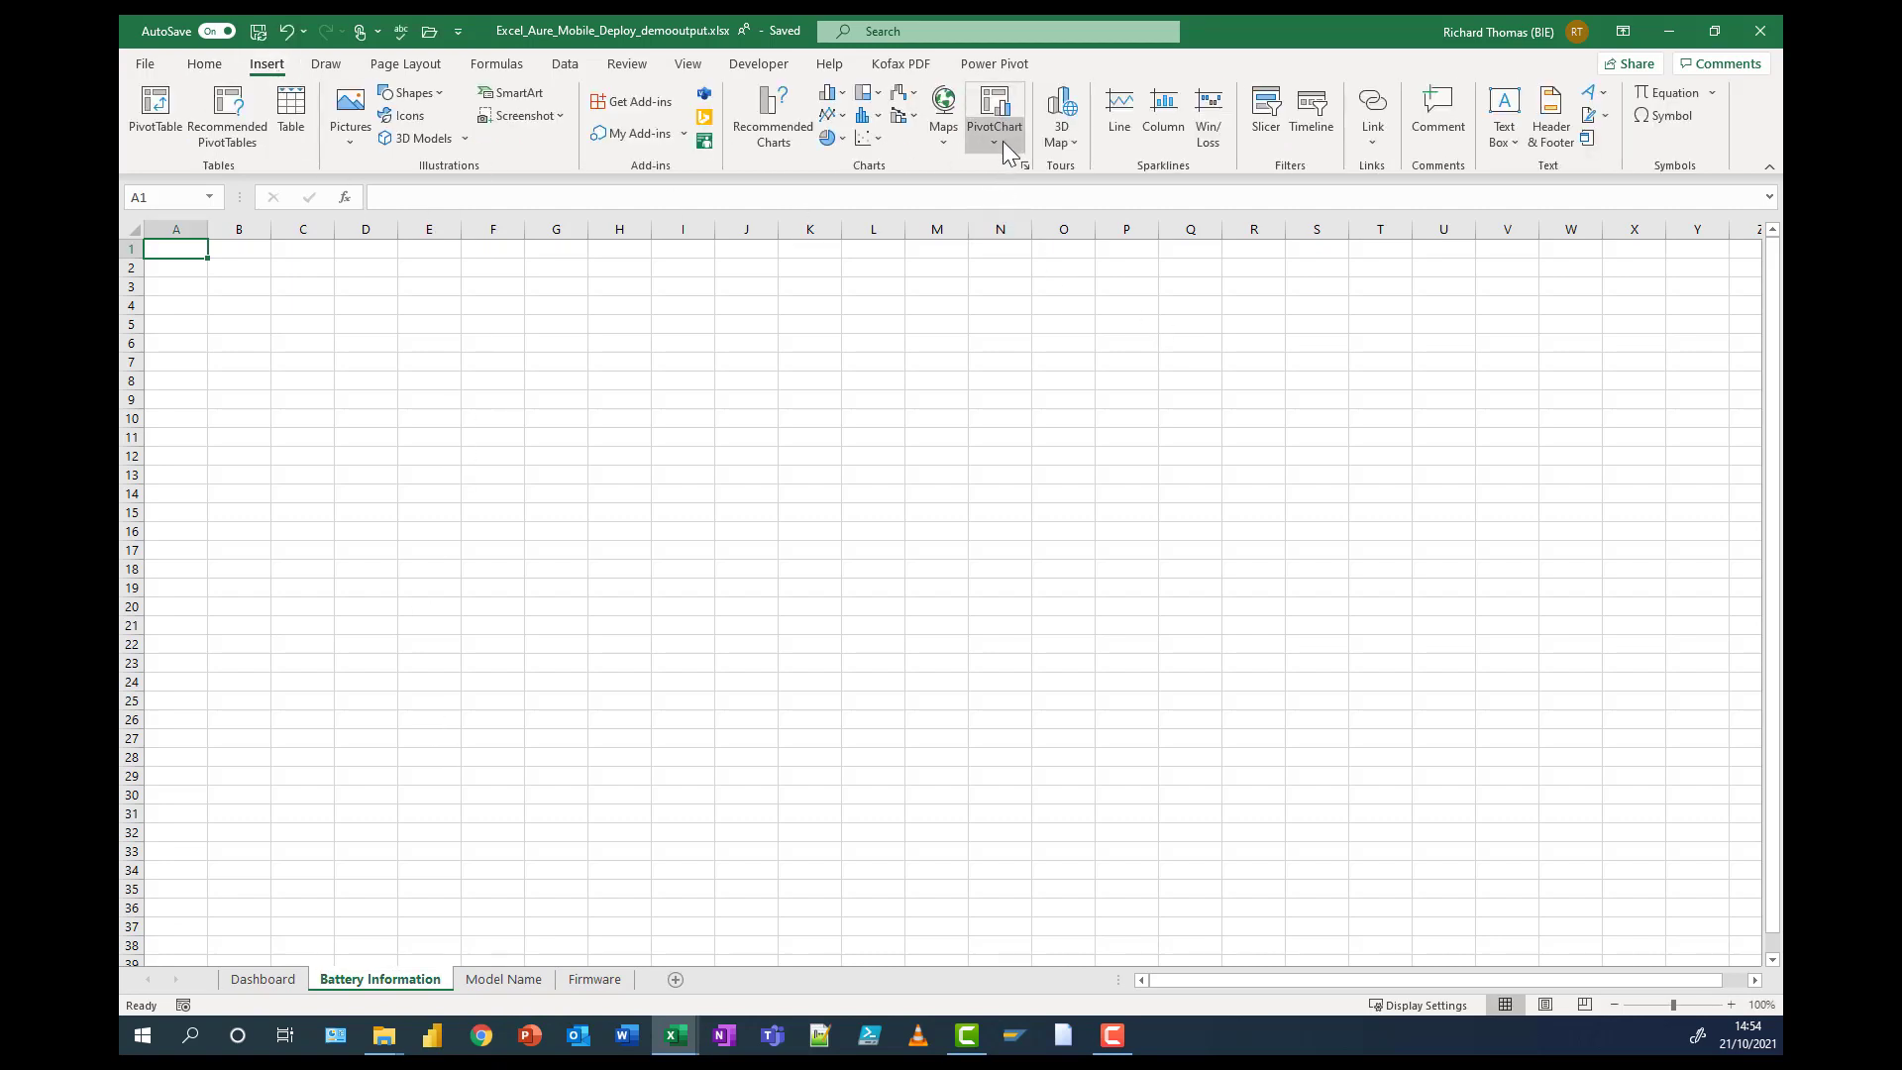
click(996, 103)
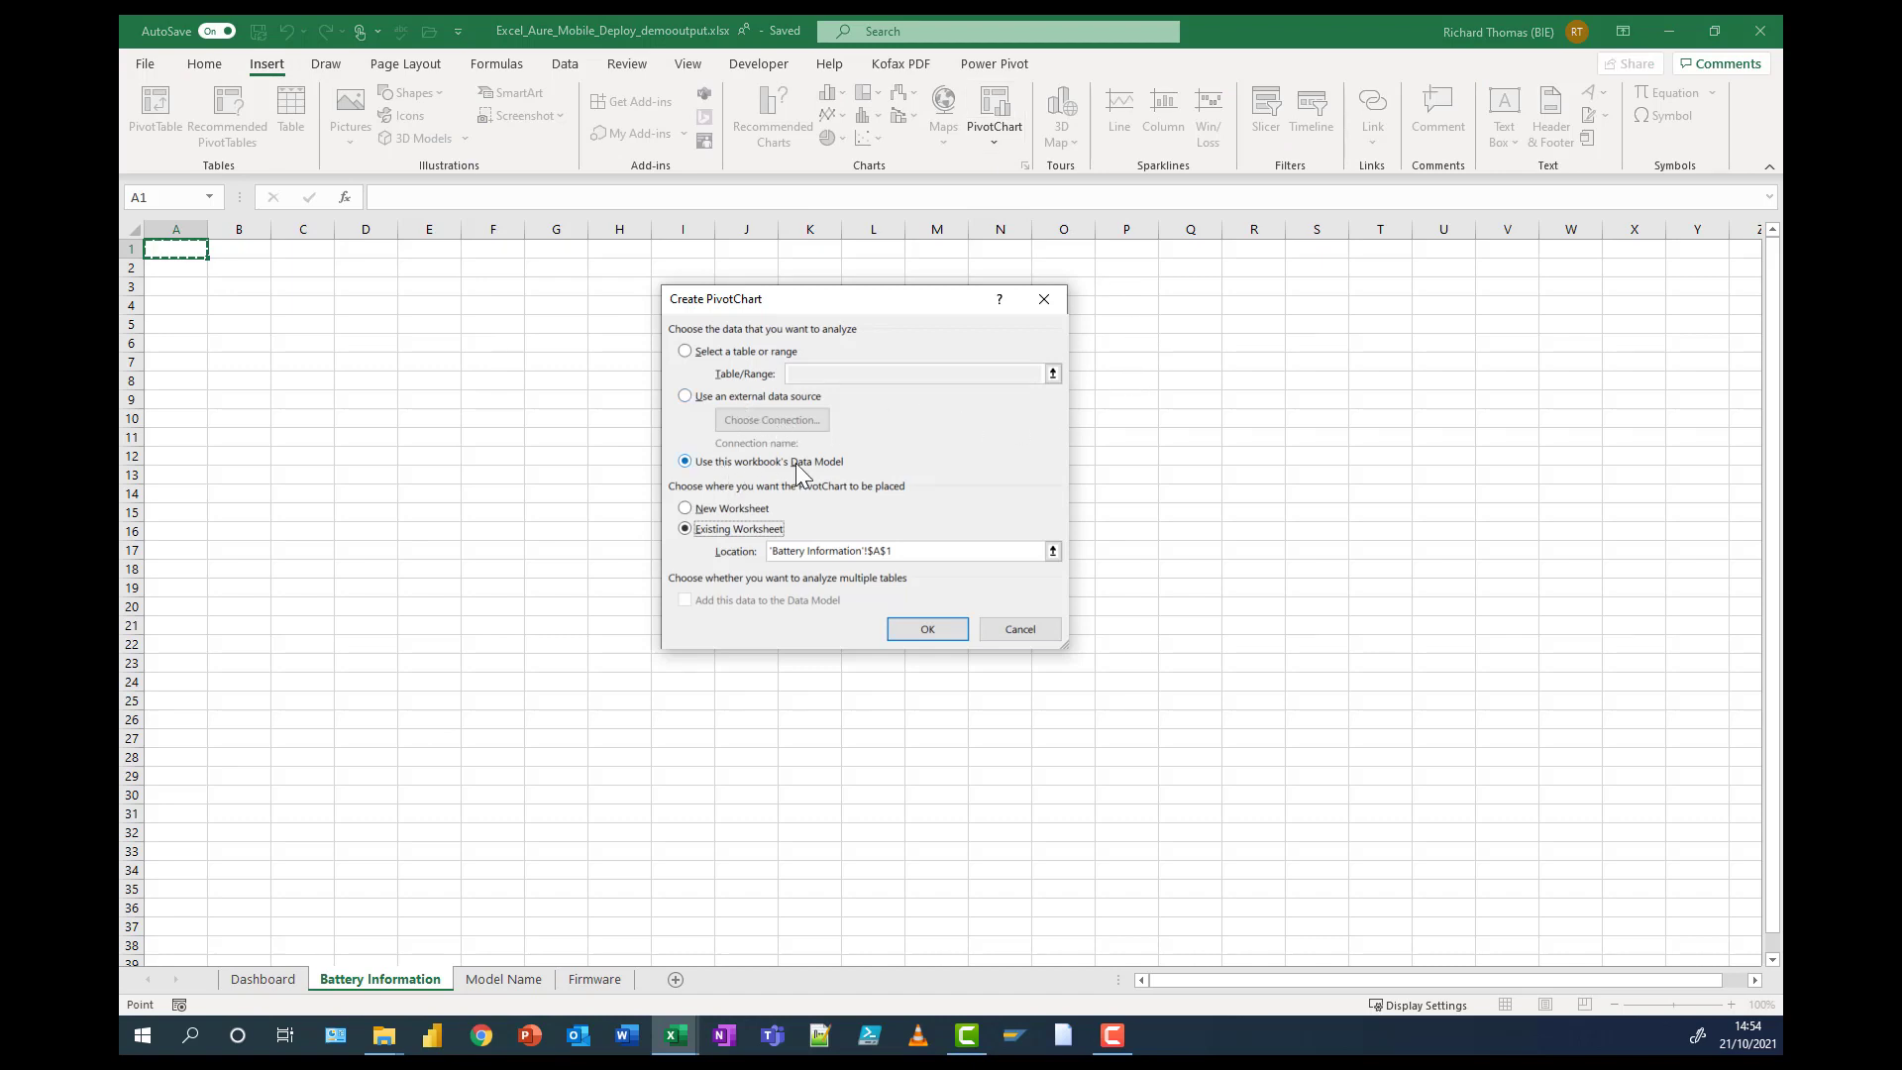
click(929, 632)
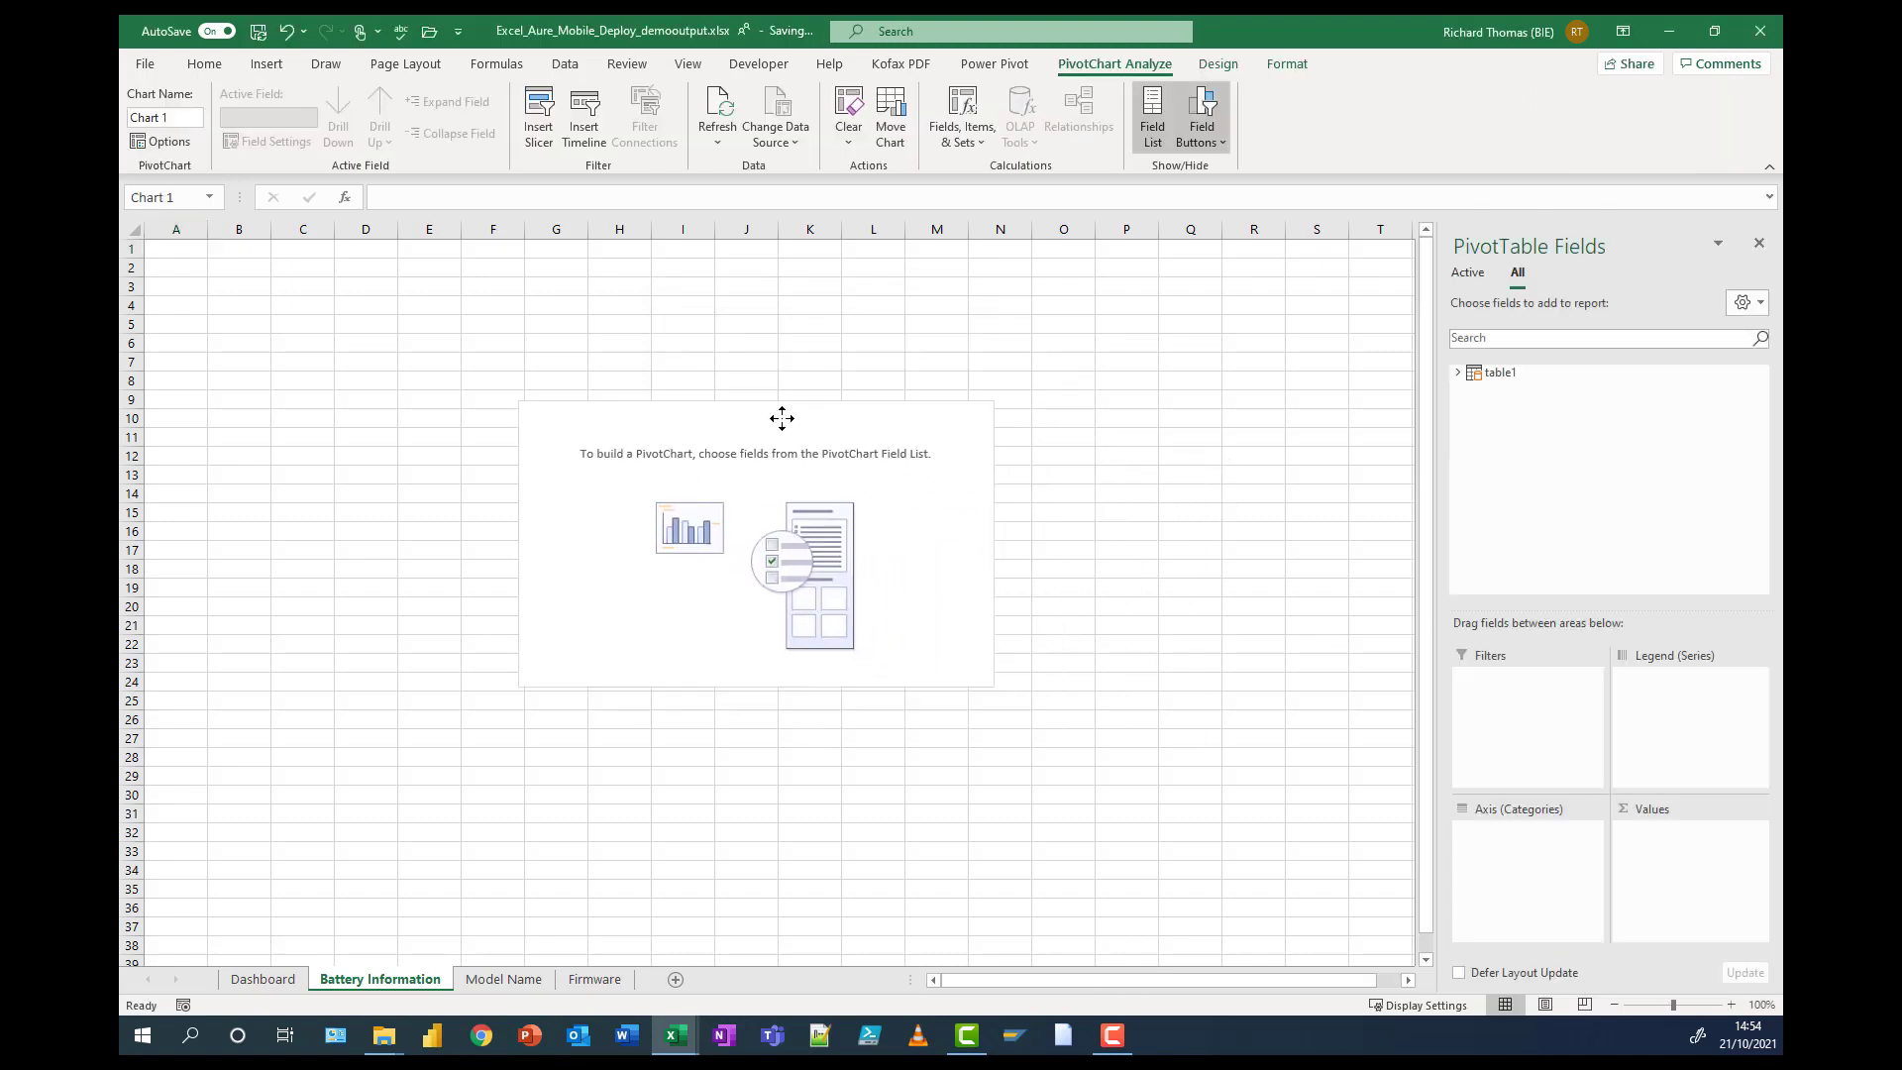
- Plot Battery Life from table1 as both axis category and counted value, and hide all of the chart's field buttons
click(1457, 372)
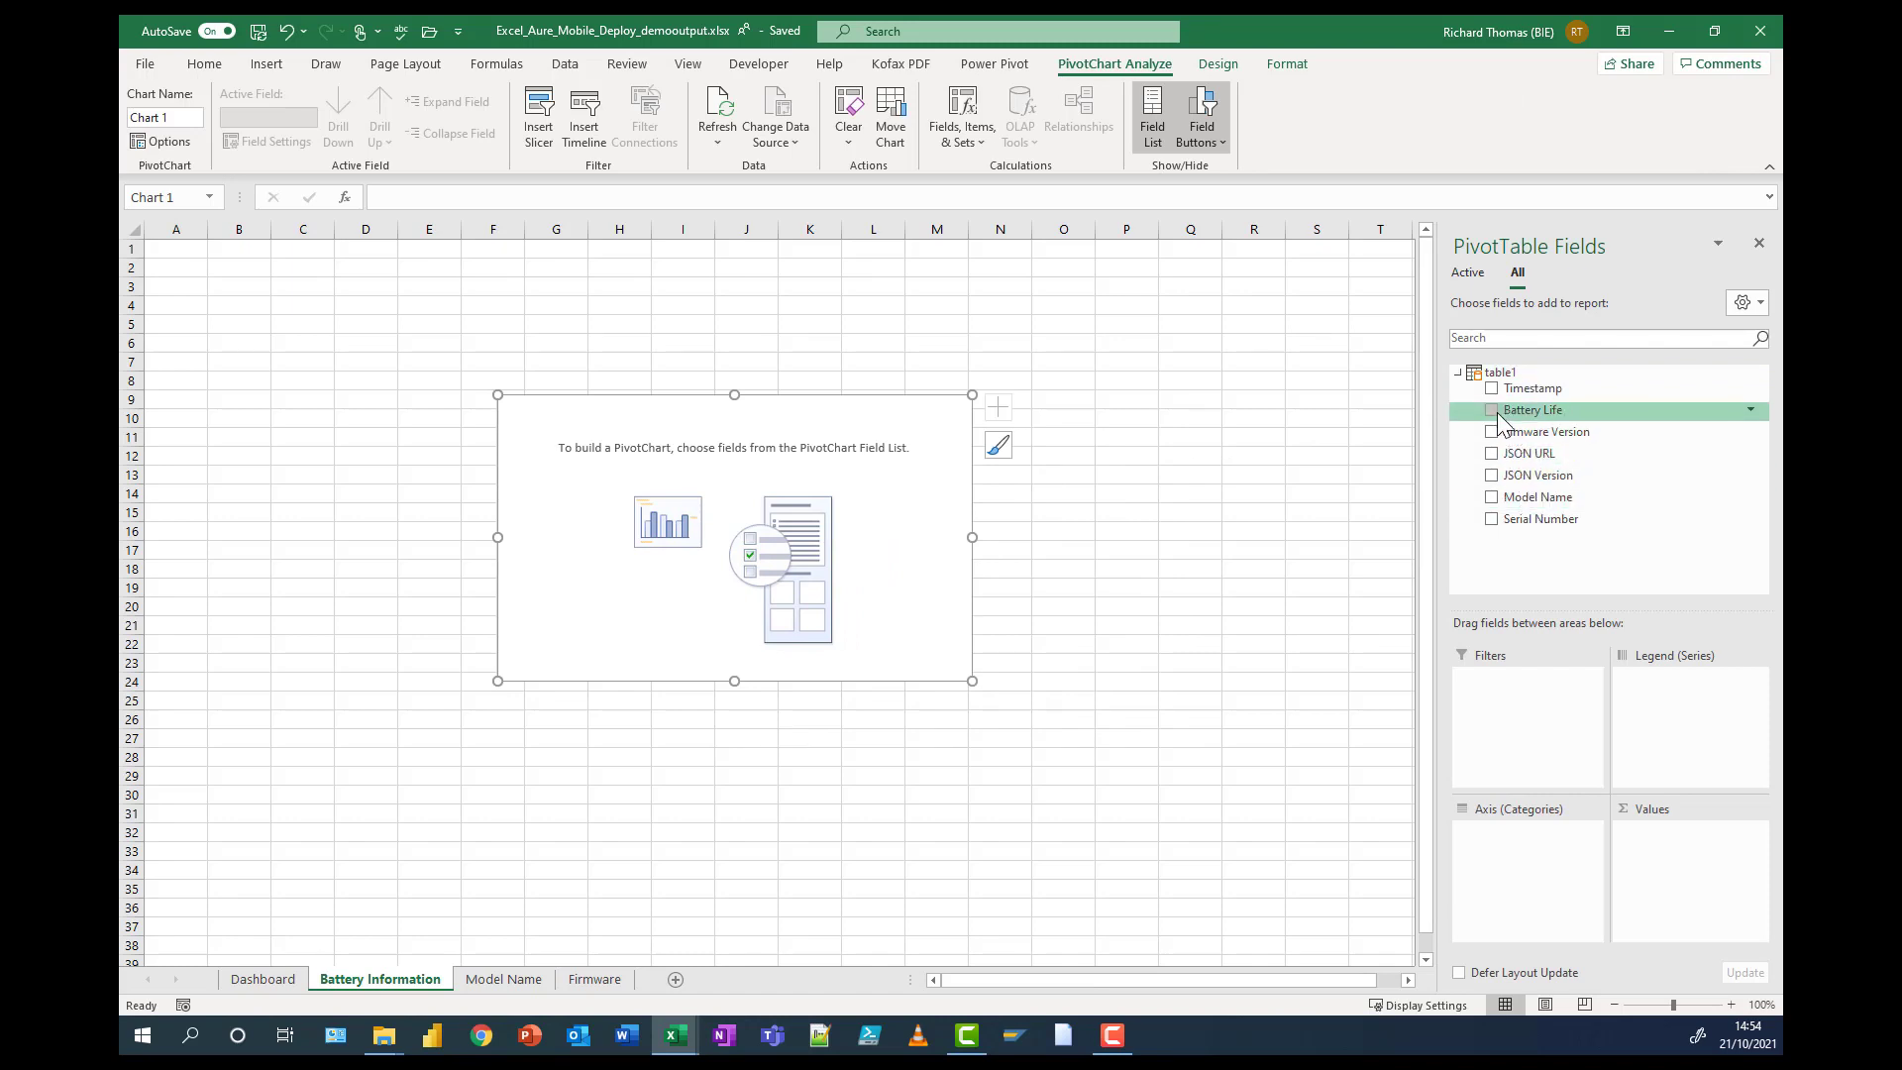
click(1490, 409)
drag(1553, 410, 1664, 869)
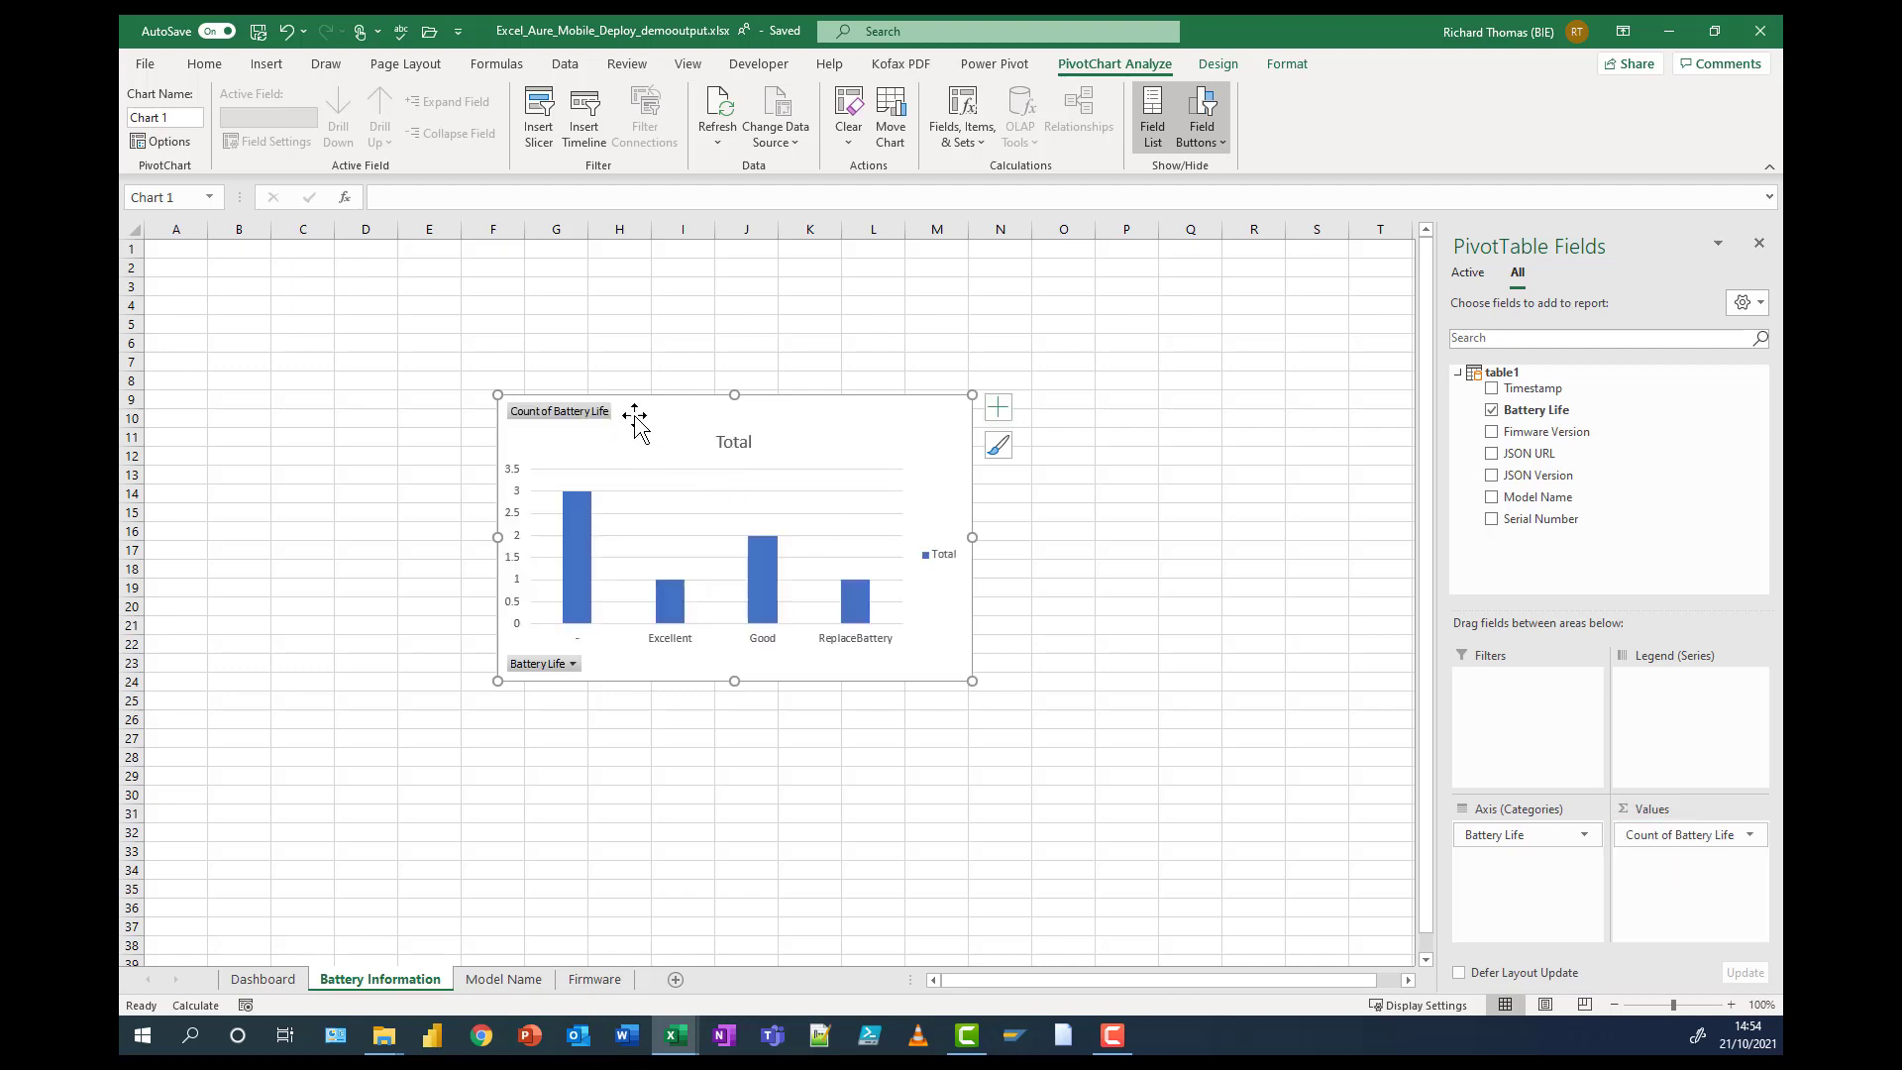
right_click(586, 418)
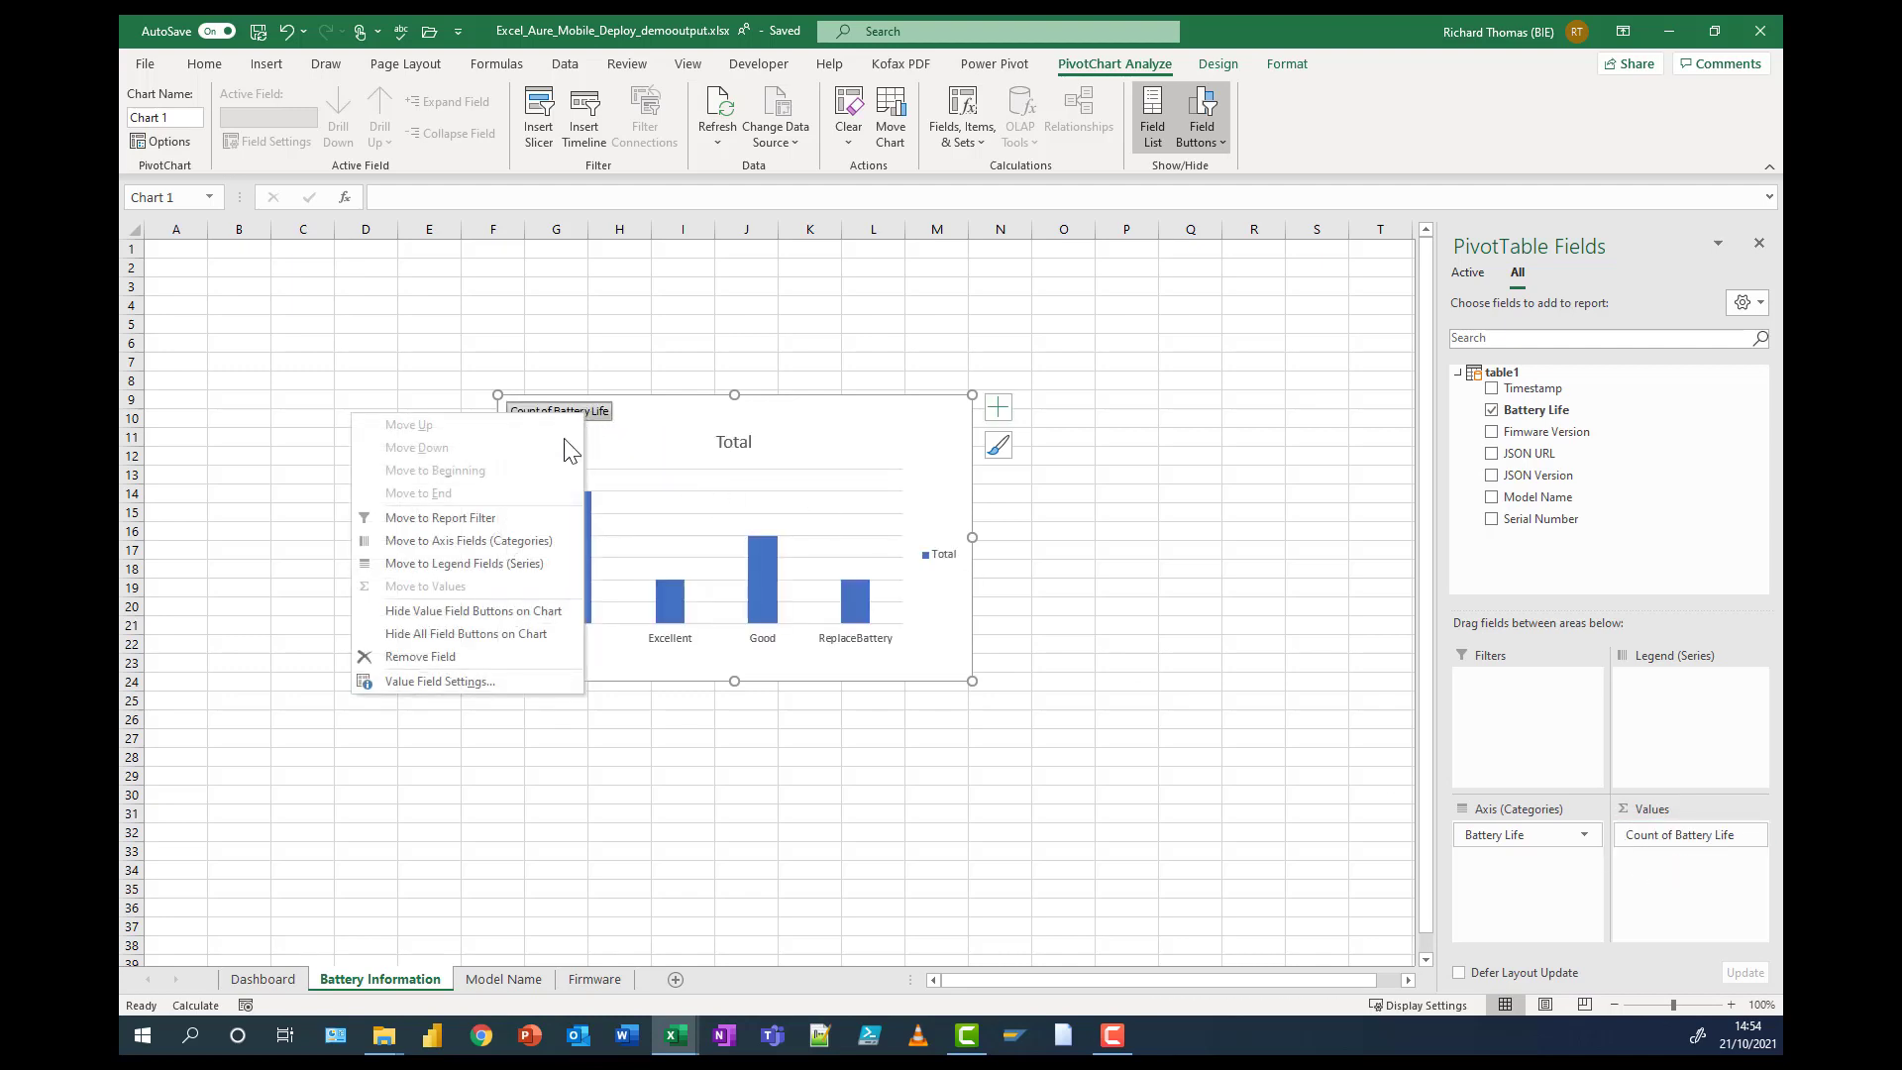
click(499, 634)
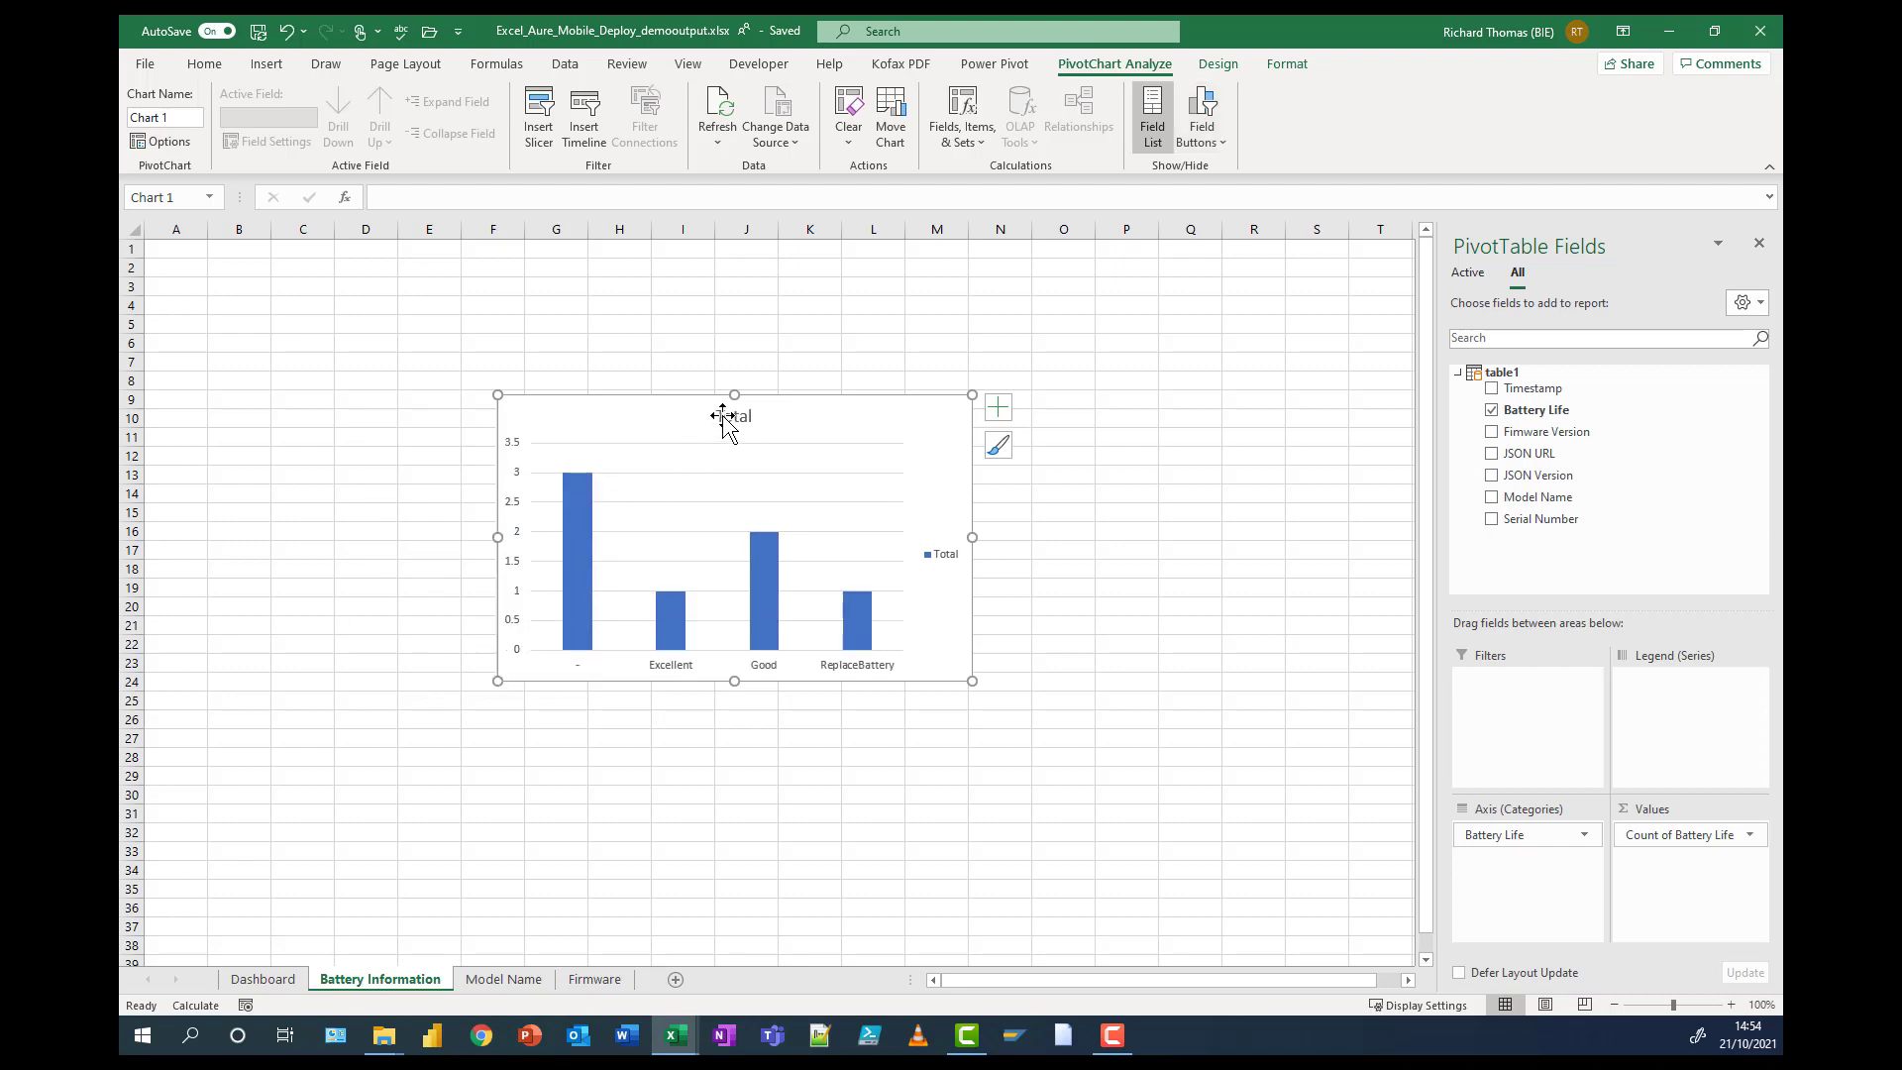
- Retitle the battery chart "Battery Status" and move the title to the upper-left corner of the chart area
click(728, 414)
double_click(726, 416)
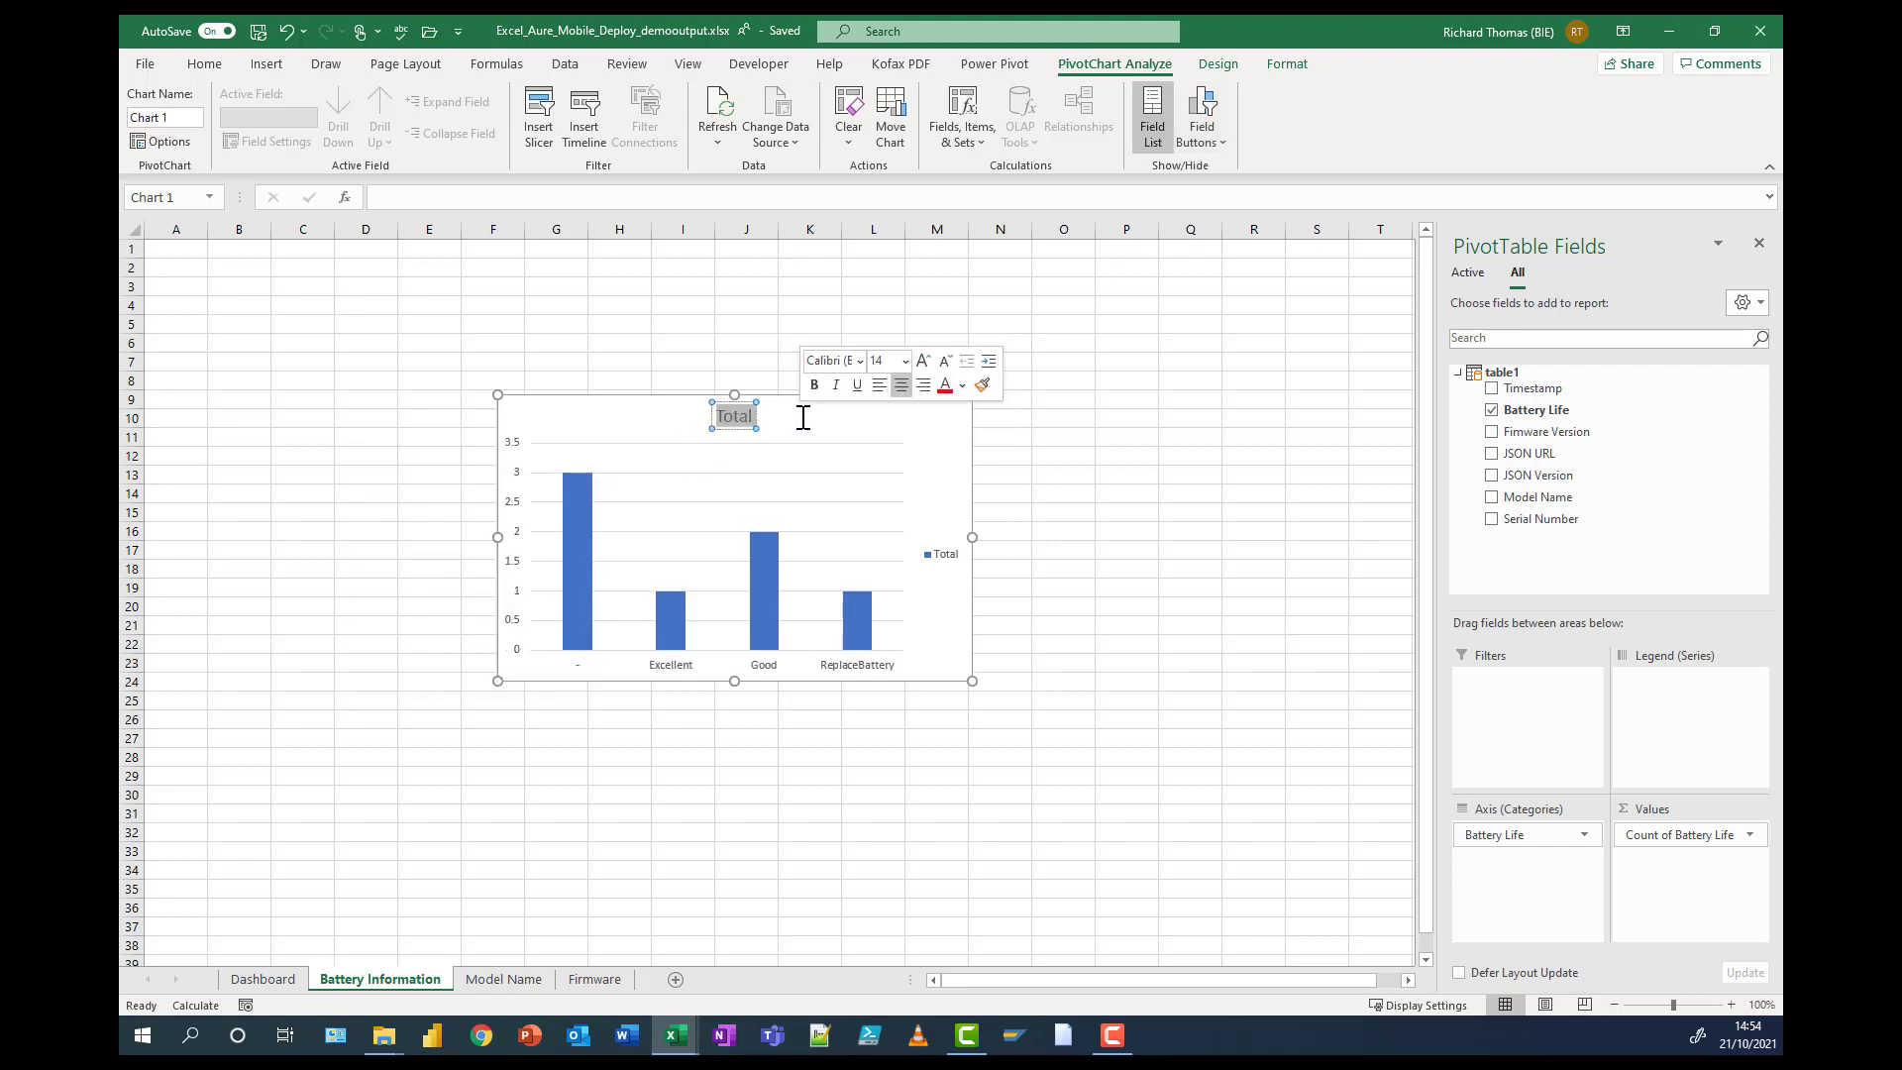
text(Ba)
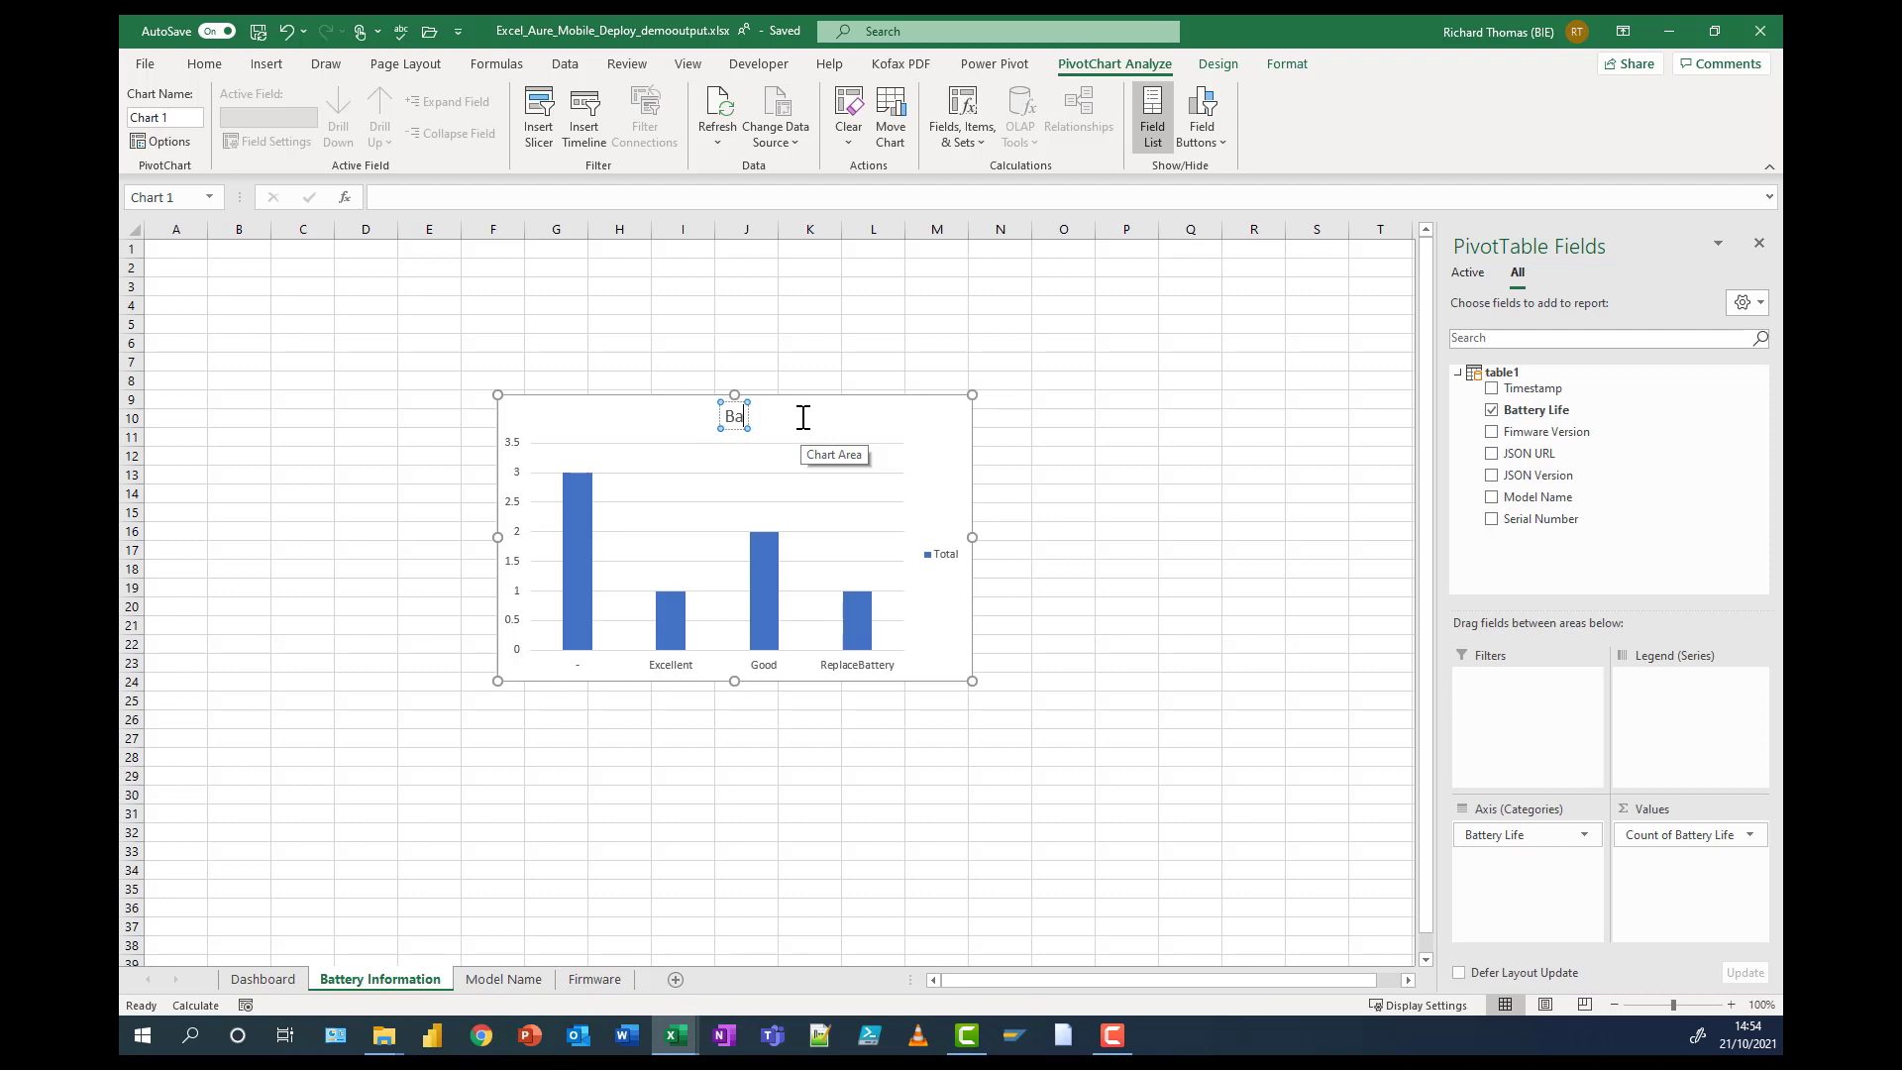
text(ttery Status)
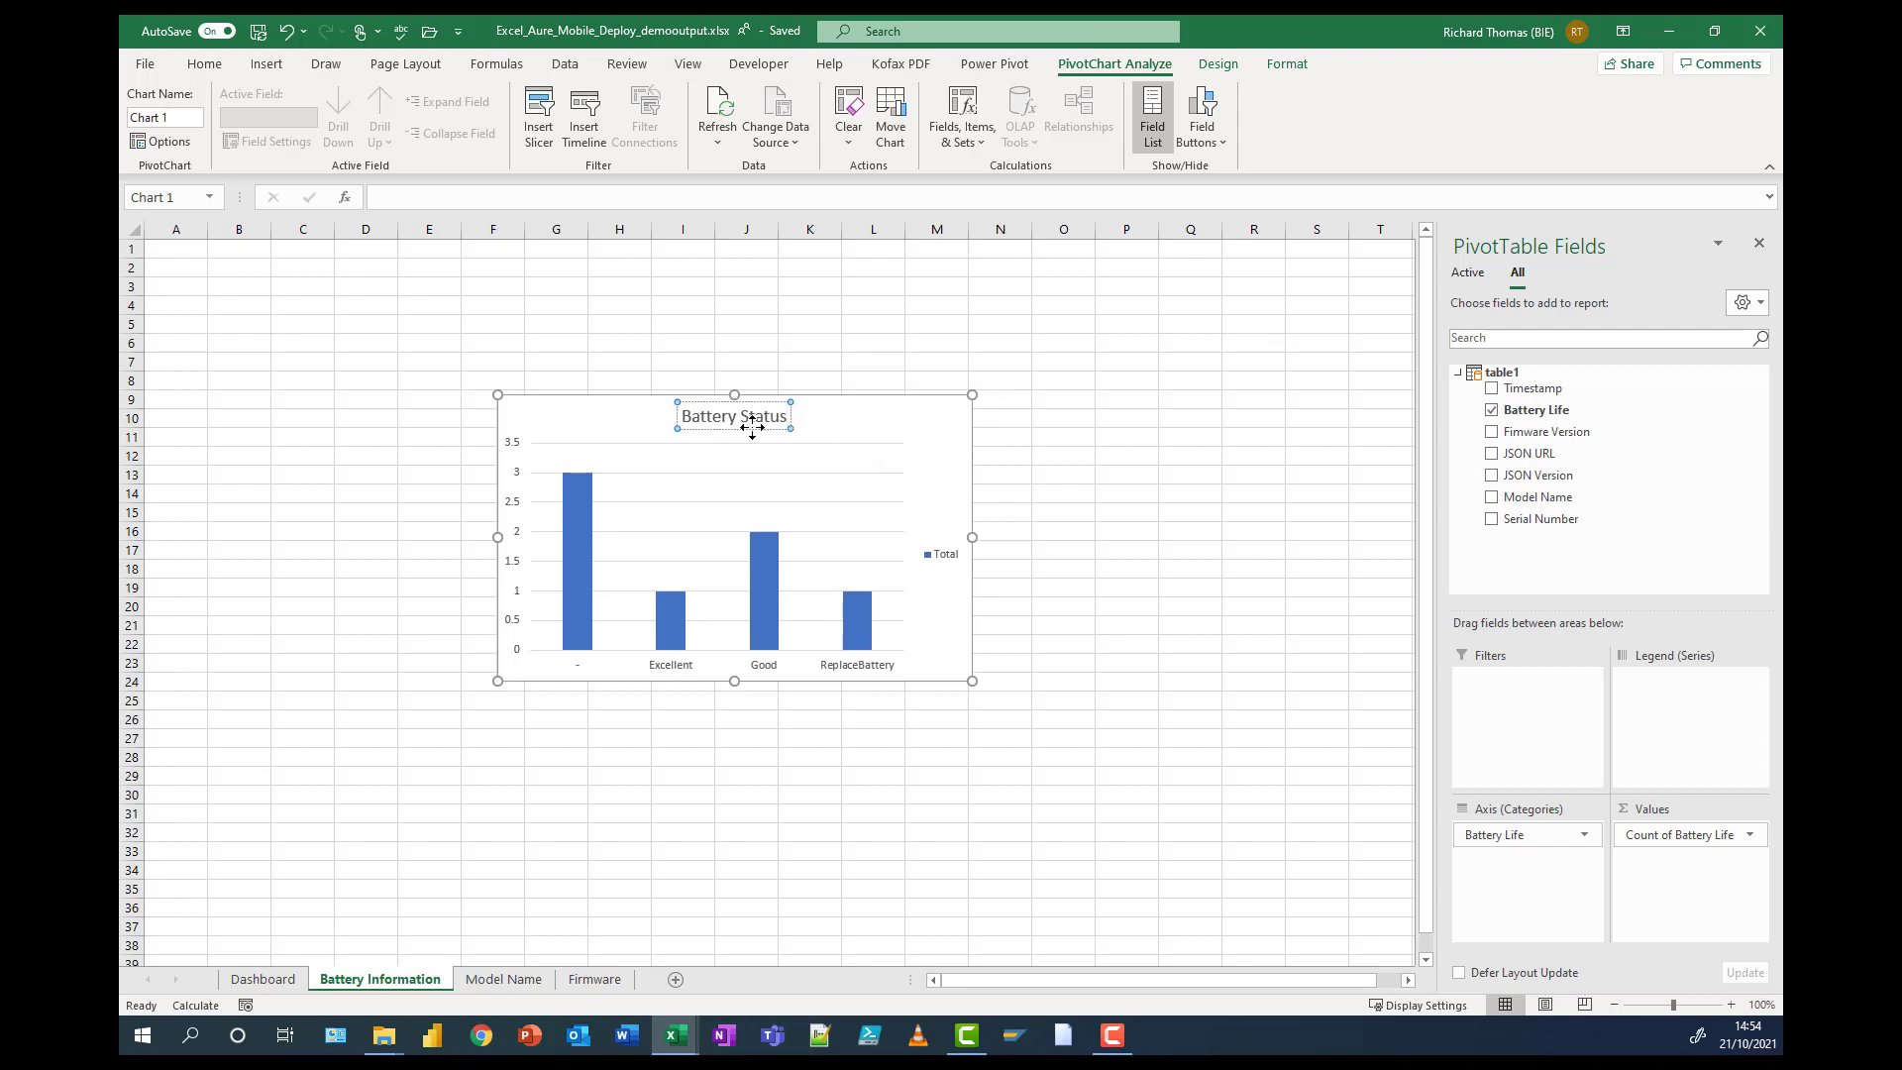
drag(753, 427, 544, 393)
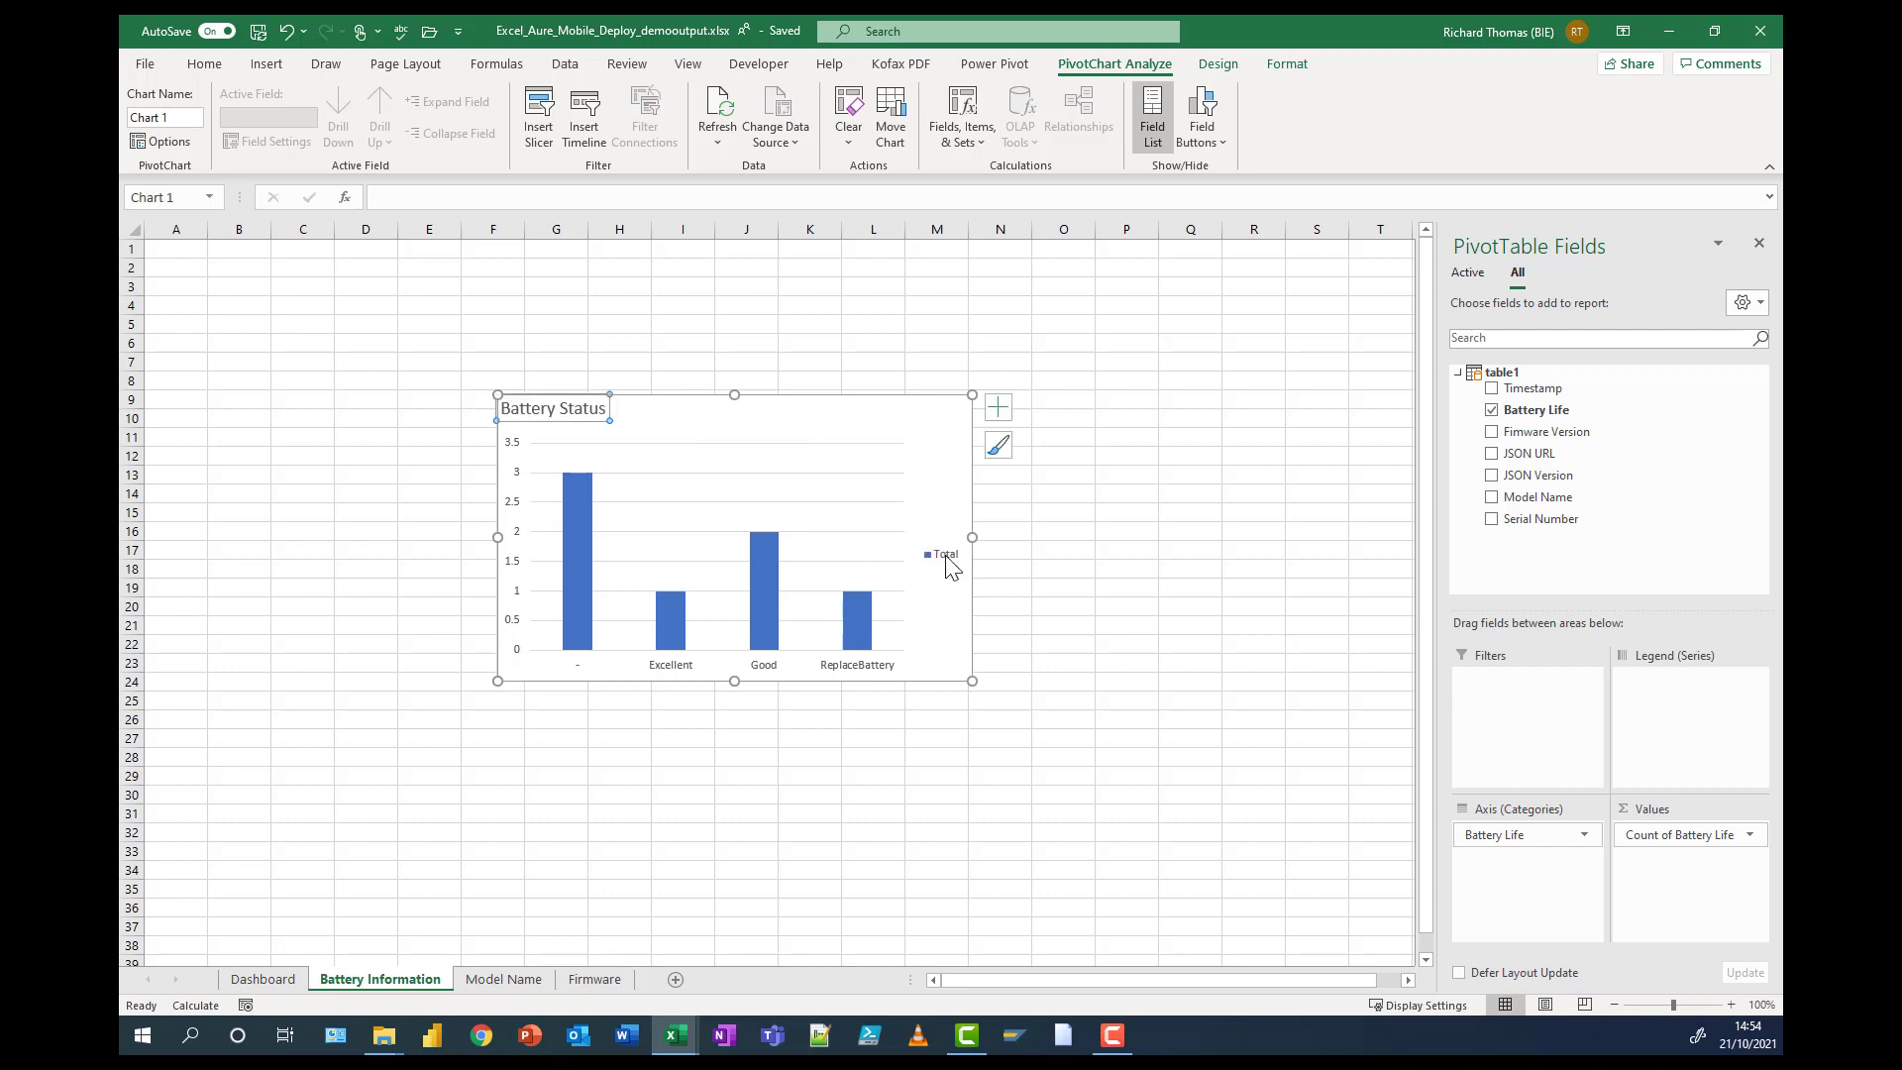
- Remove the legend from the Battery Status chart
click(950, 564)
click(997, 408)
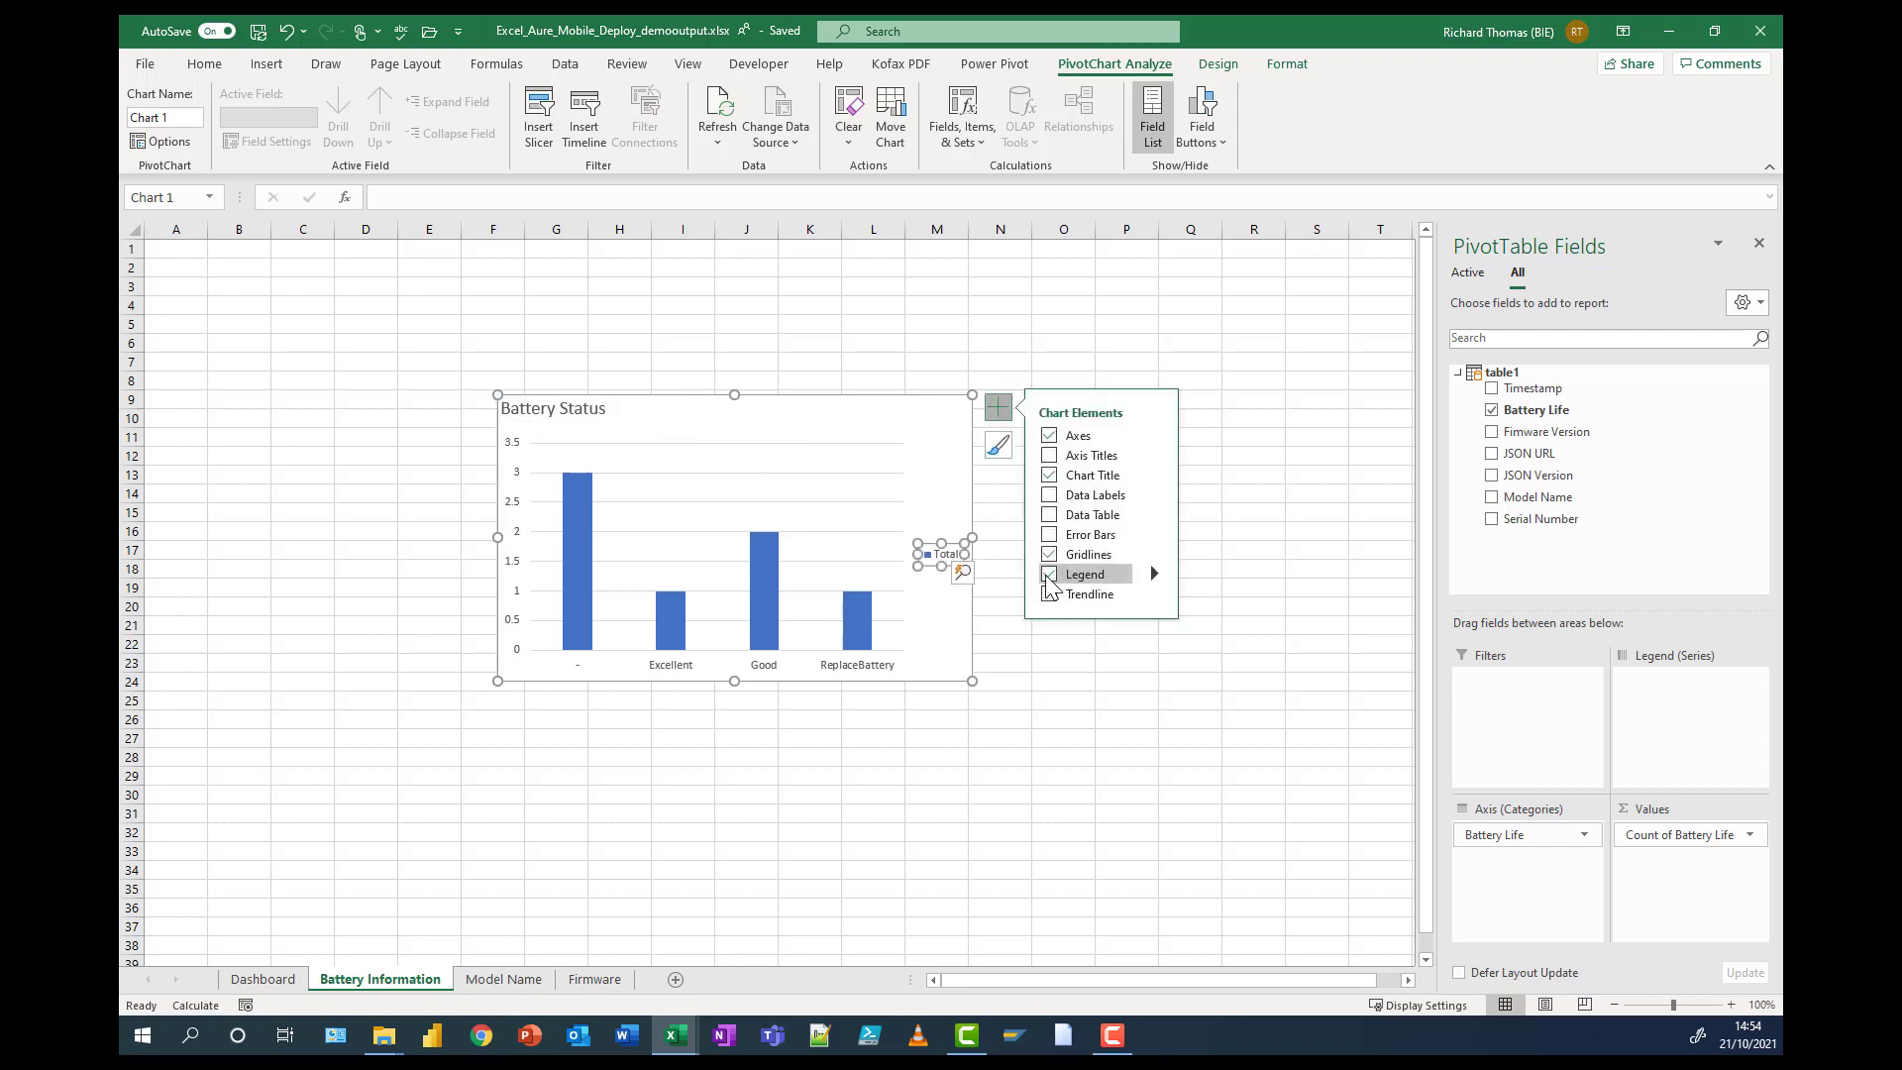
click(1049, 575)
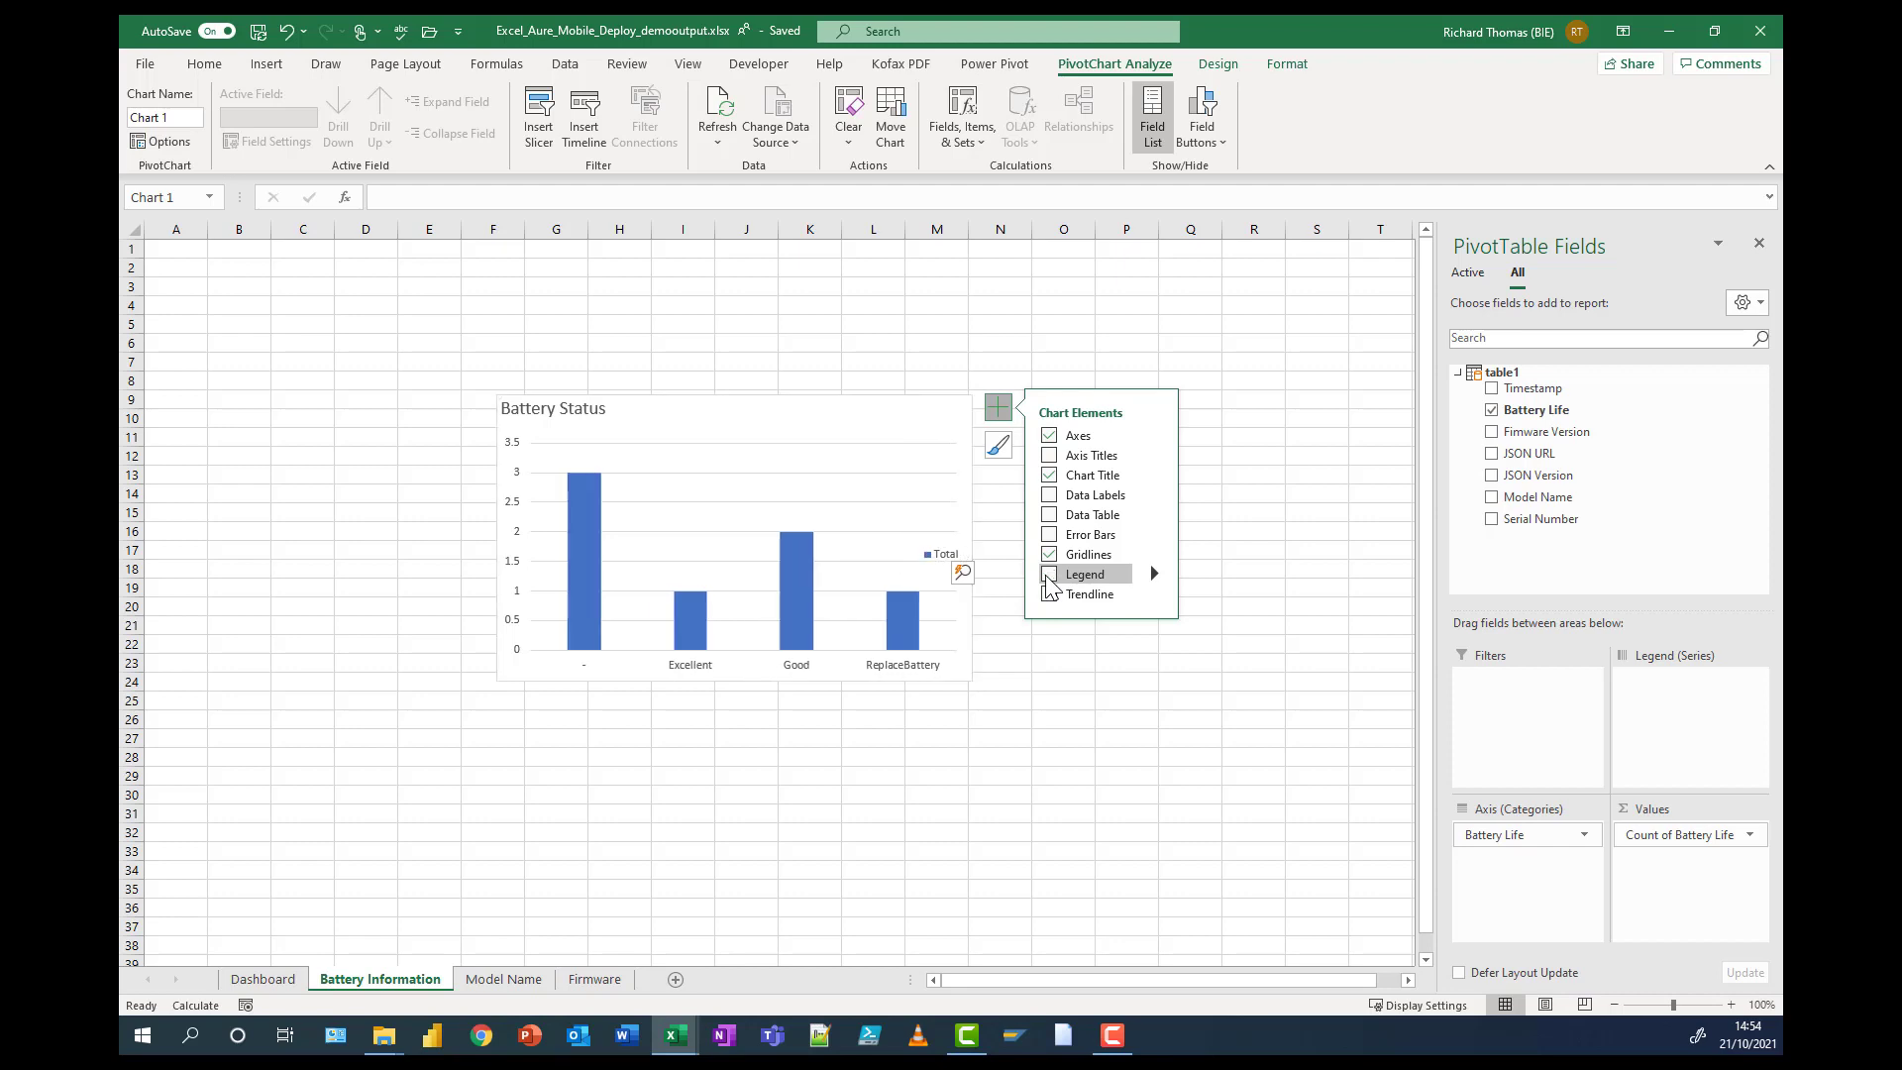
click(827, 809)
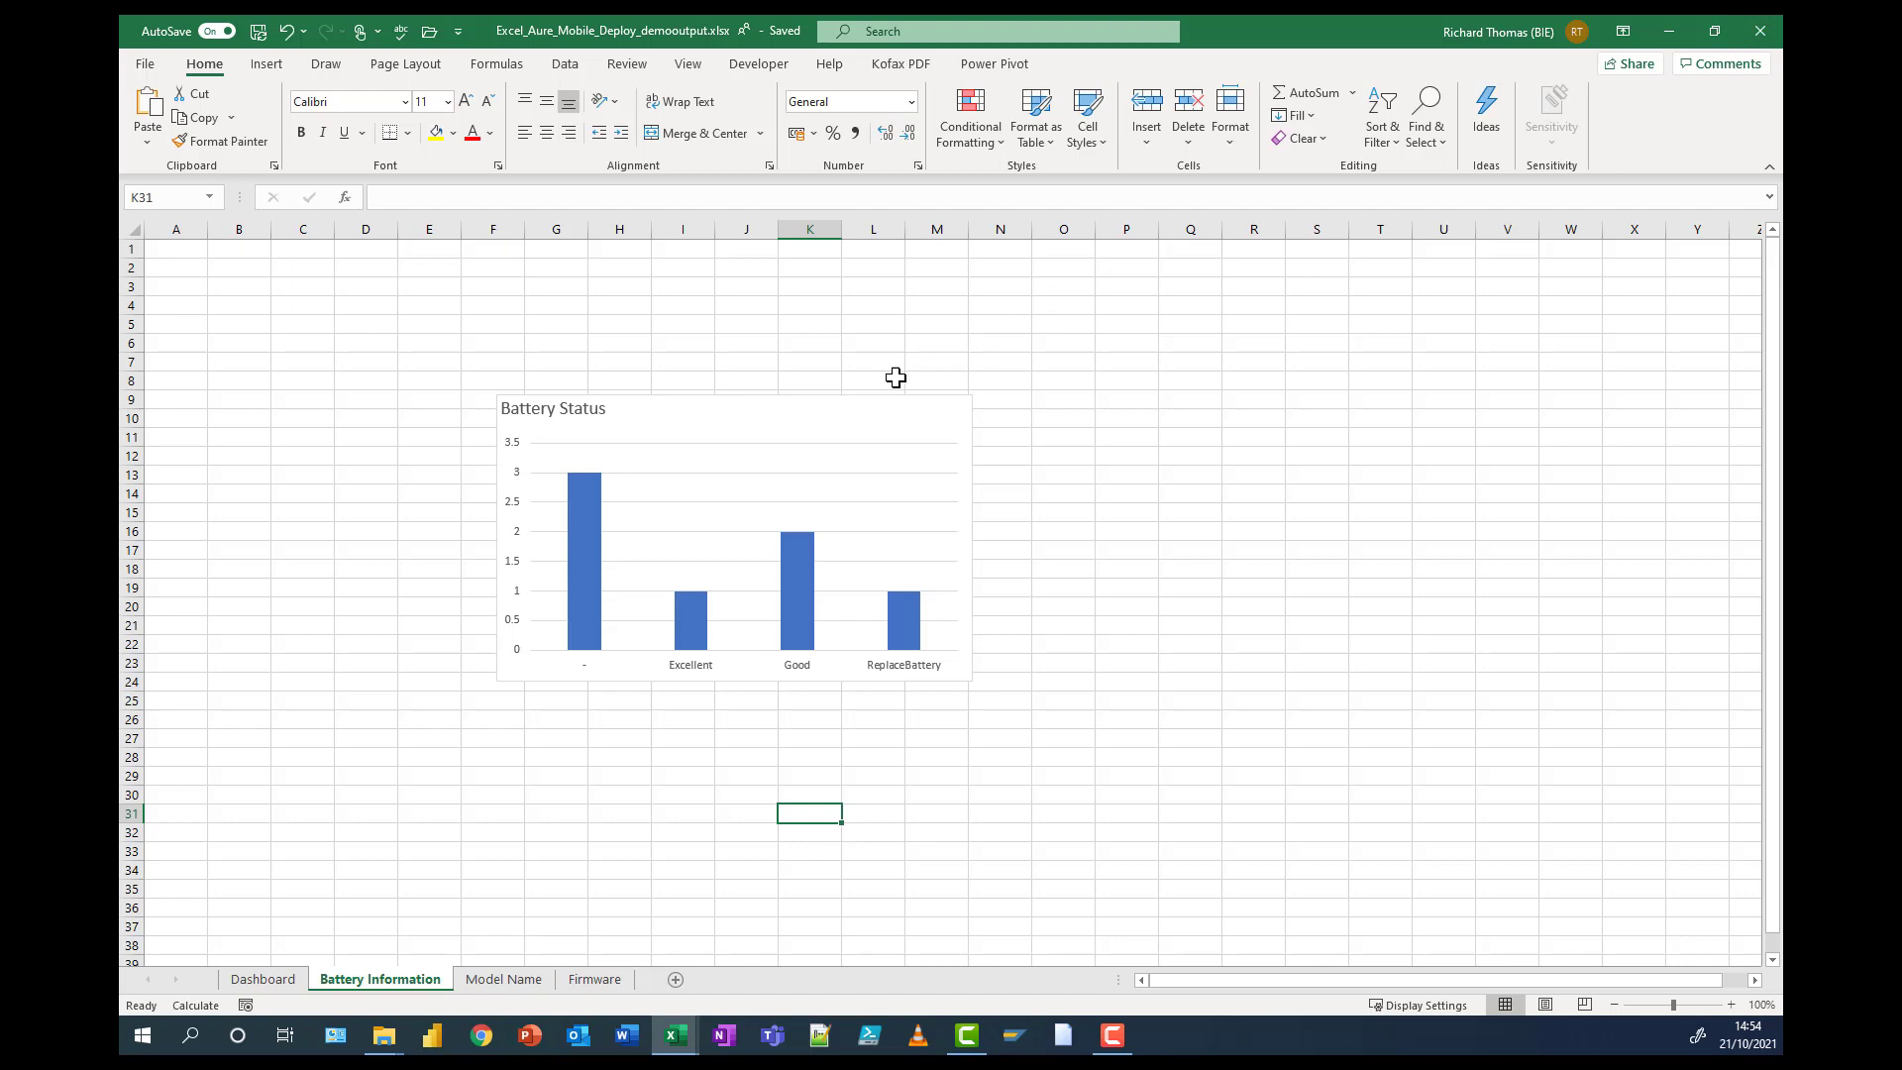
- Copy the Battery Status chart onto the Dashboard sheet and align it directly below the doughnut chart
click(858, 412)
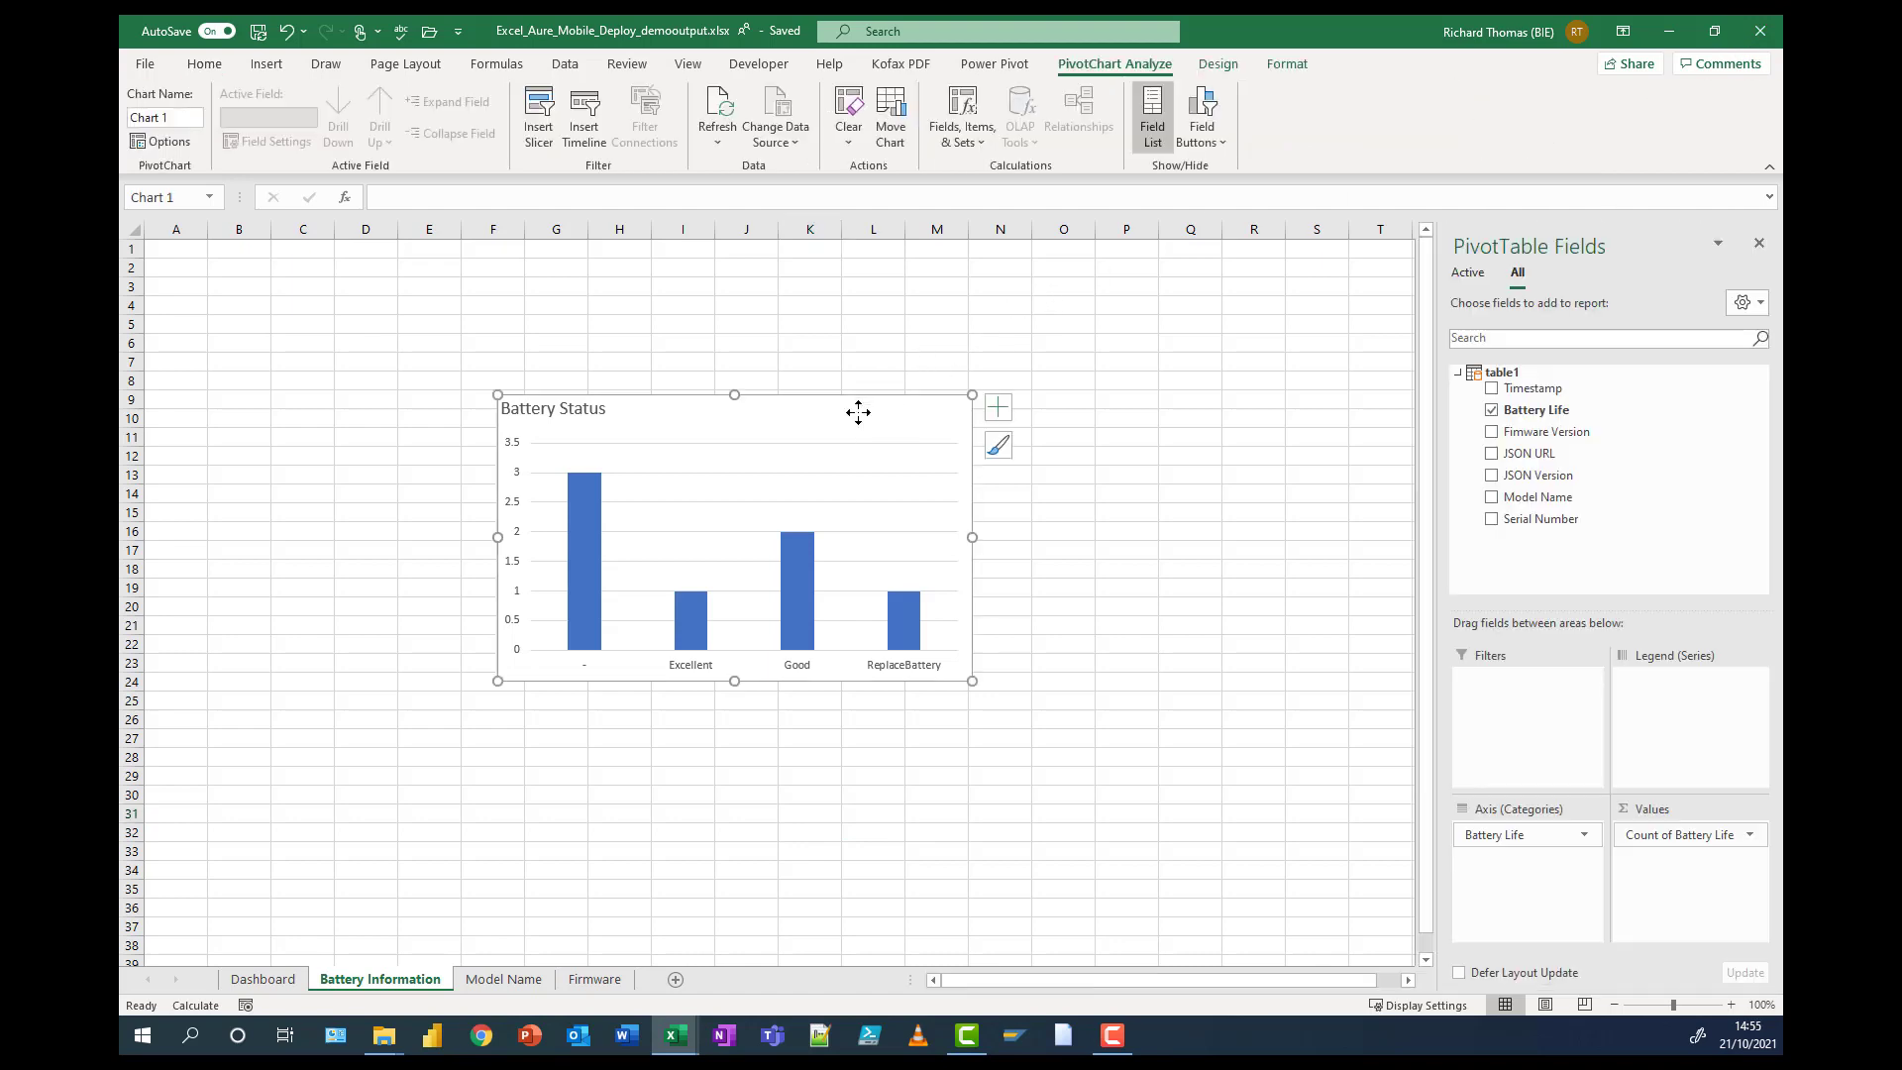
click(264, 981)
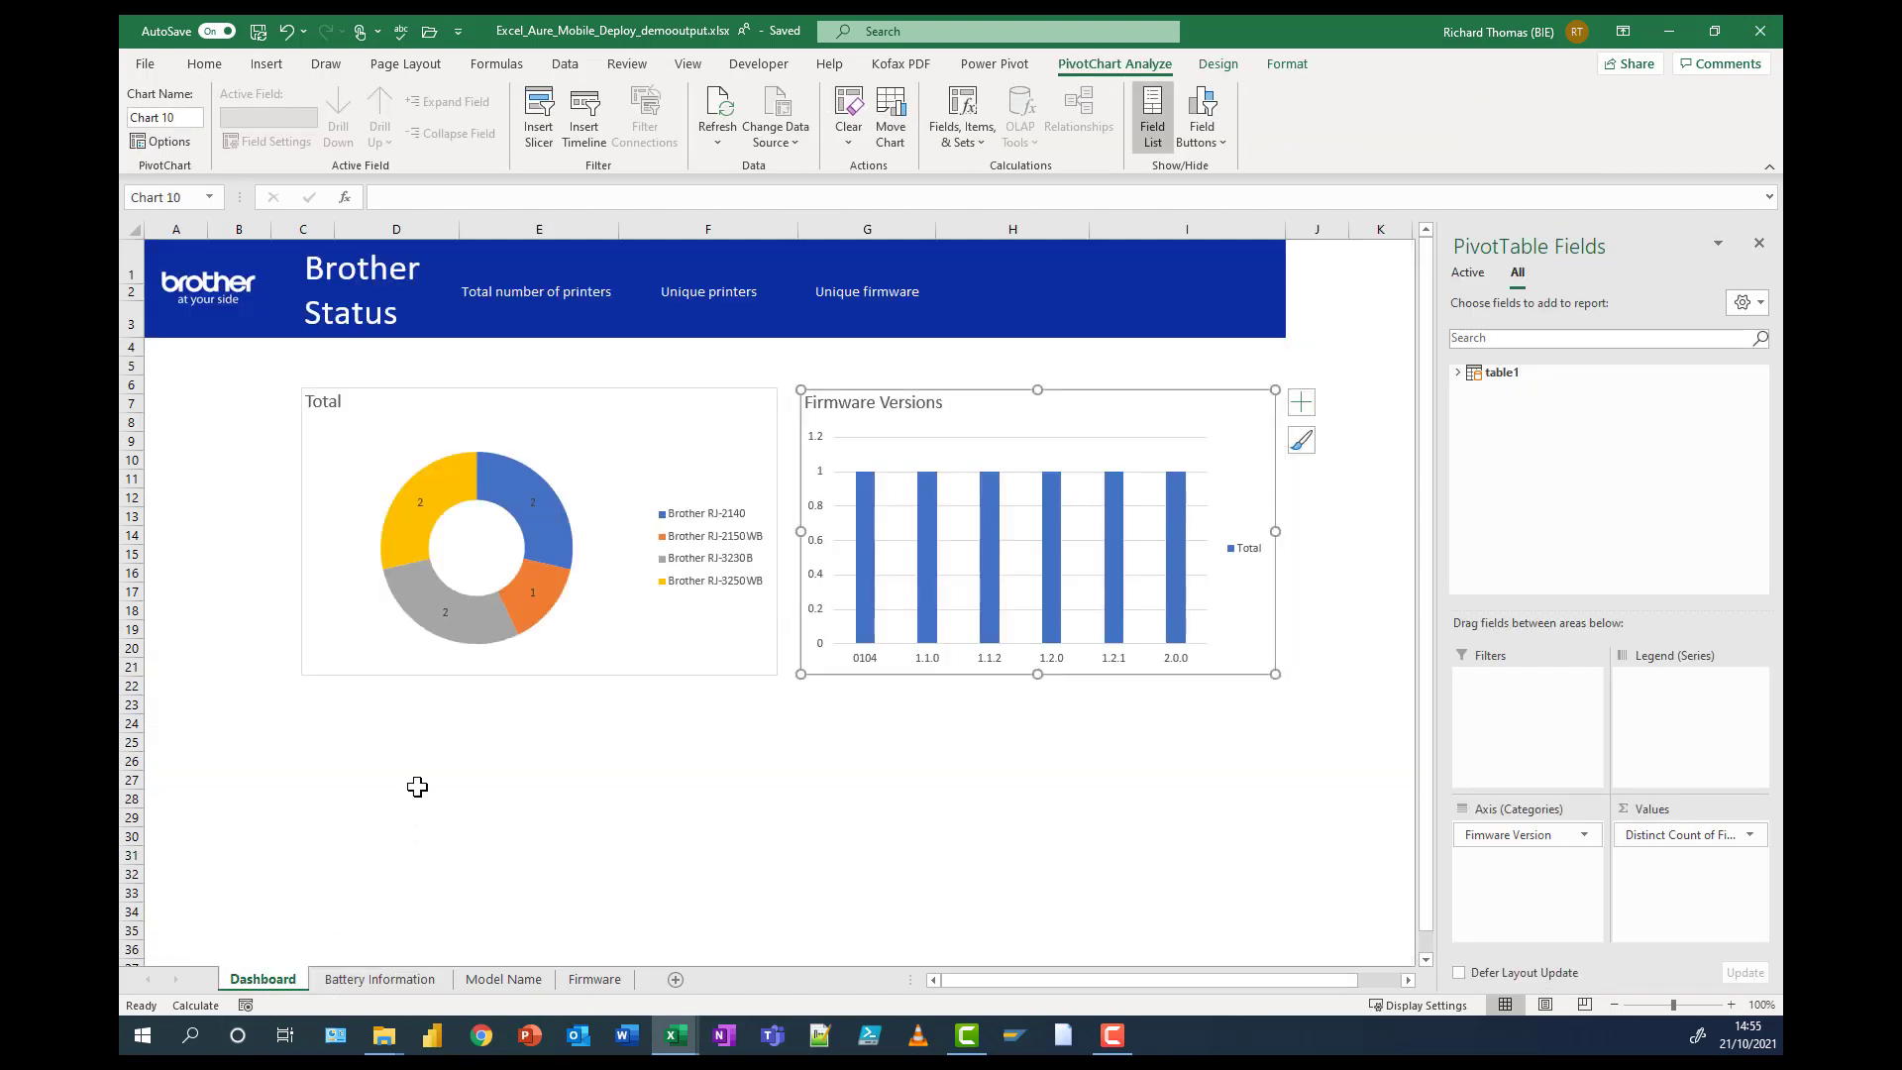
click(420, 745)
key(ctrl+v)
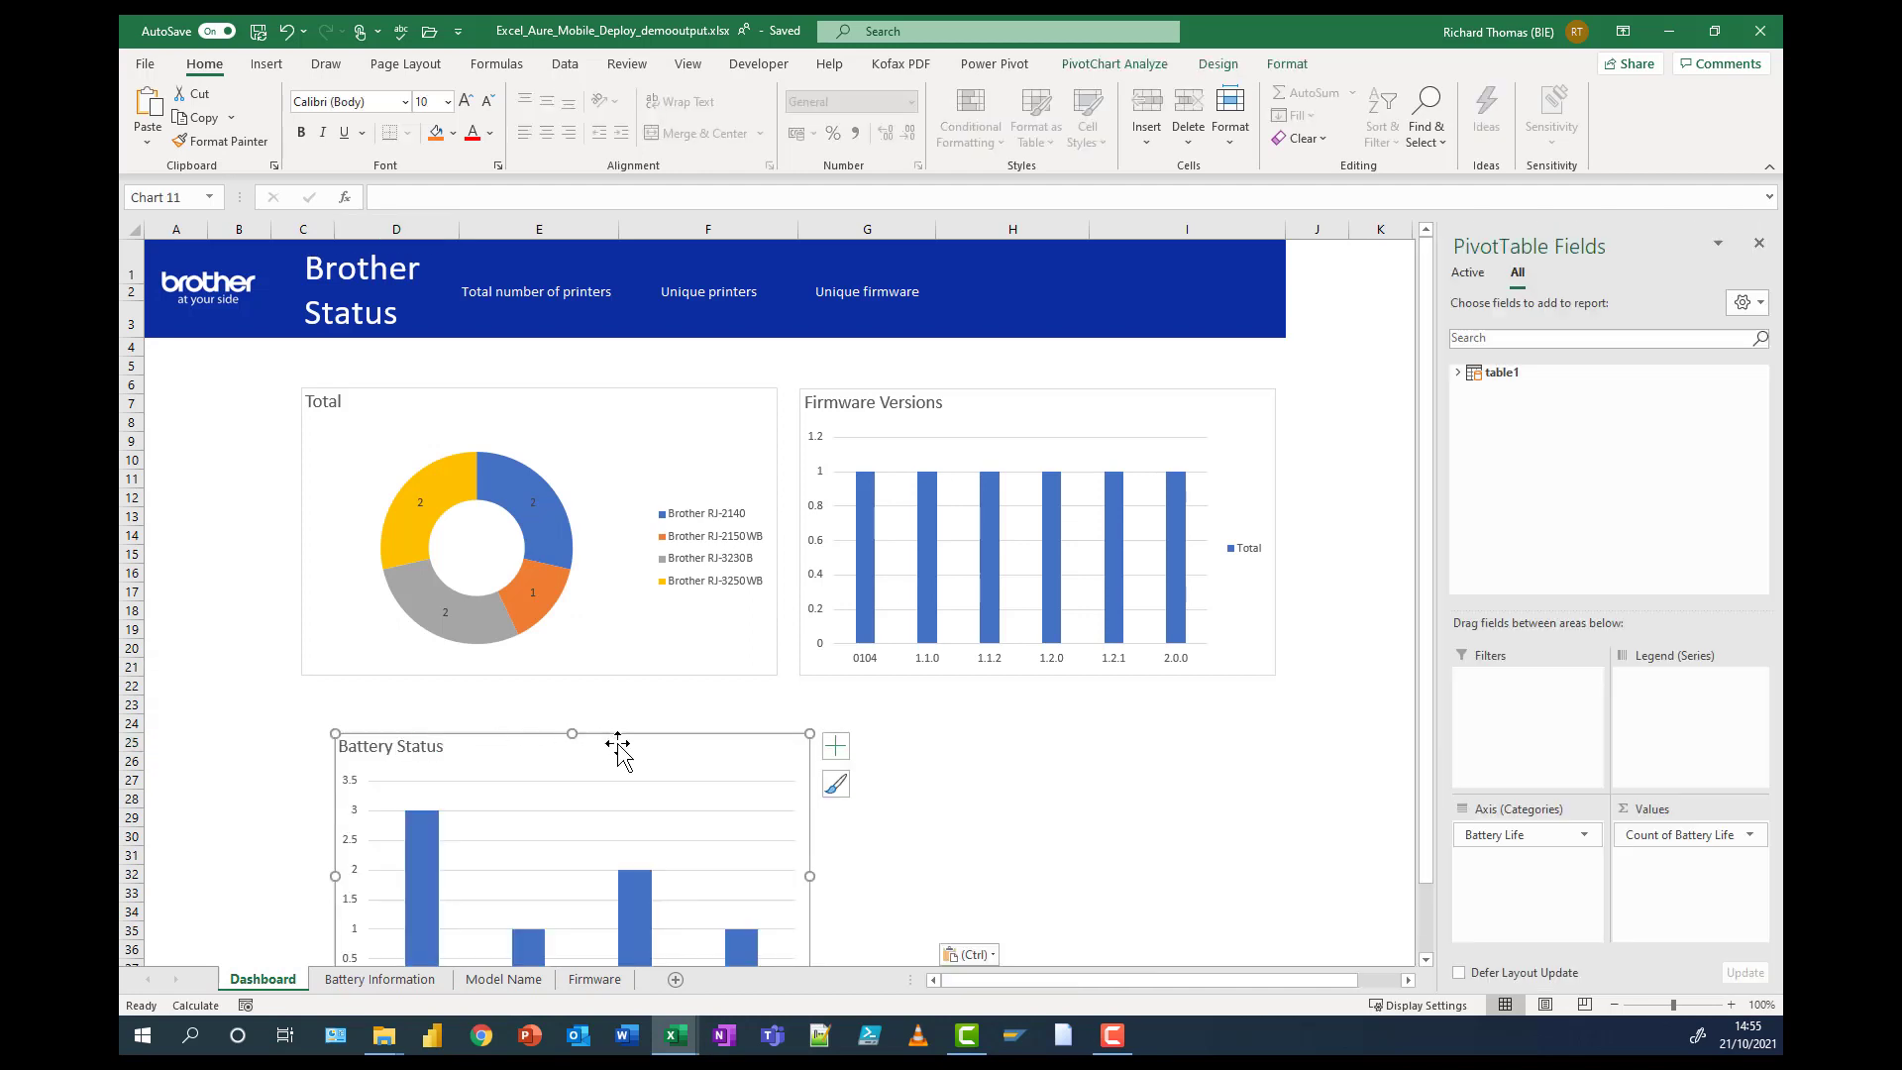
drag(620, 747, 594, 696)
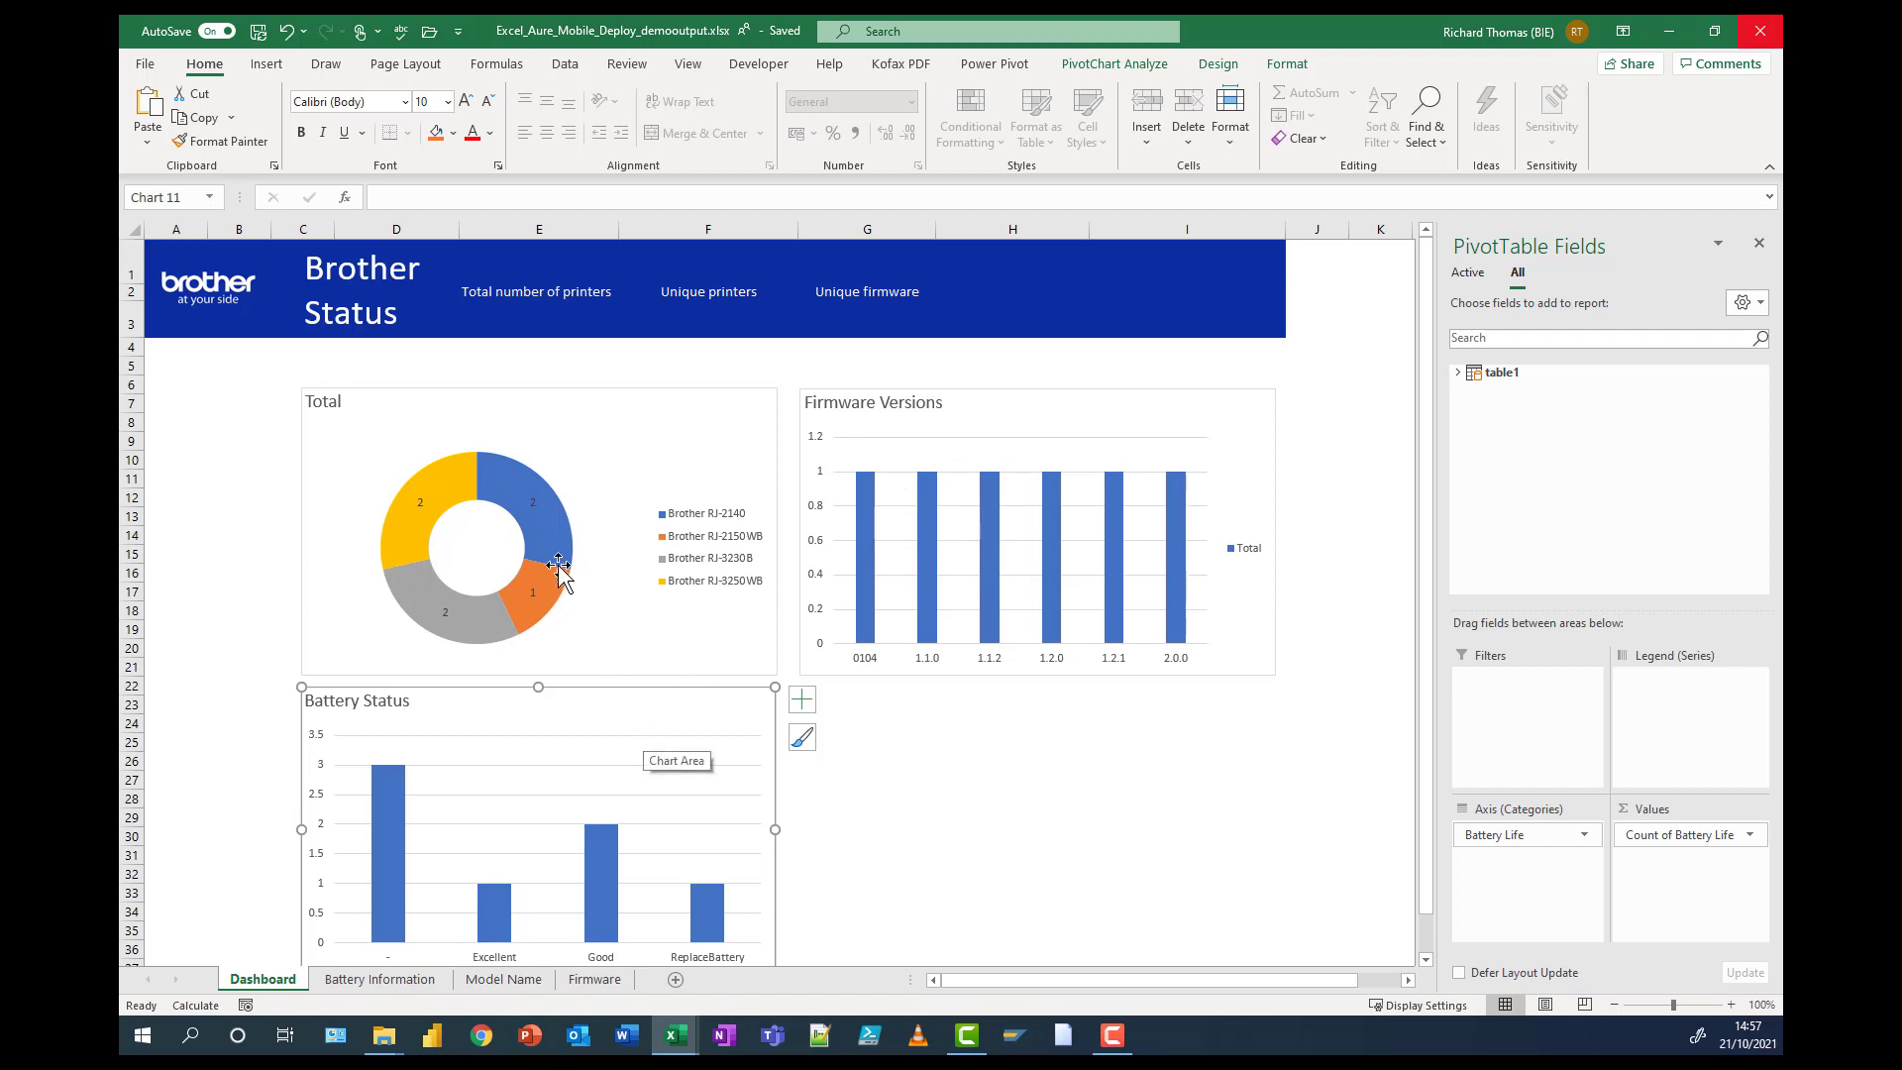
- Insert a Battery Life slicer for the Battery Status chart on the Battery Information sheet and shift it toward the chart's lower-left corner
mouse_move(540, 540)
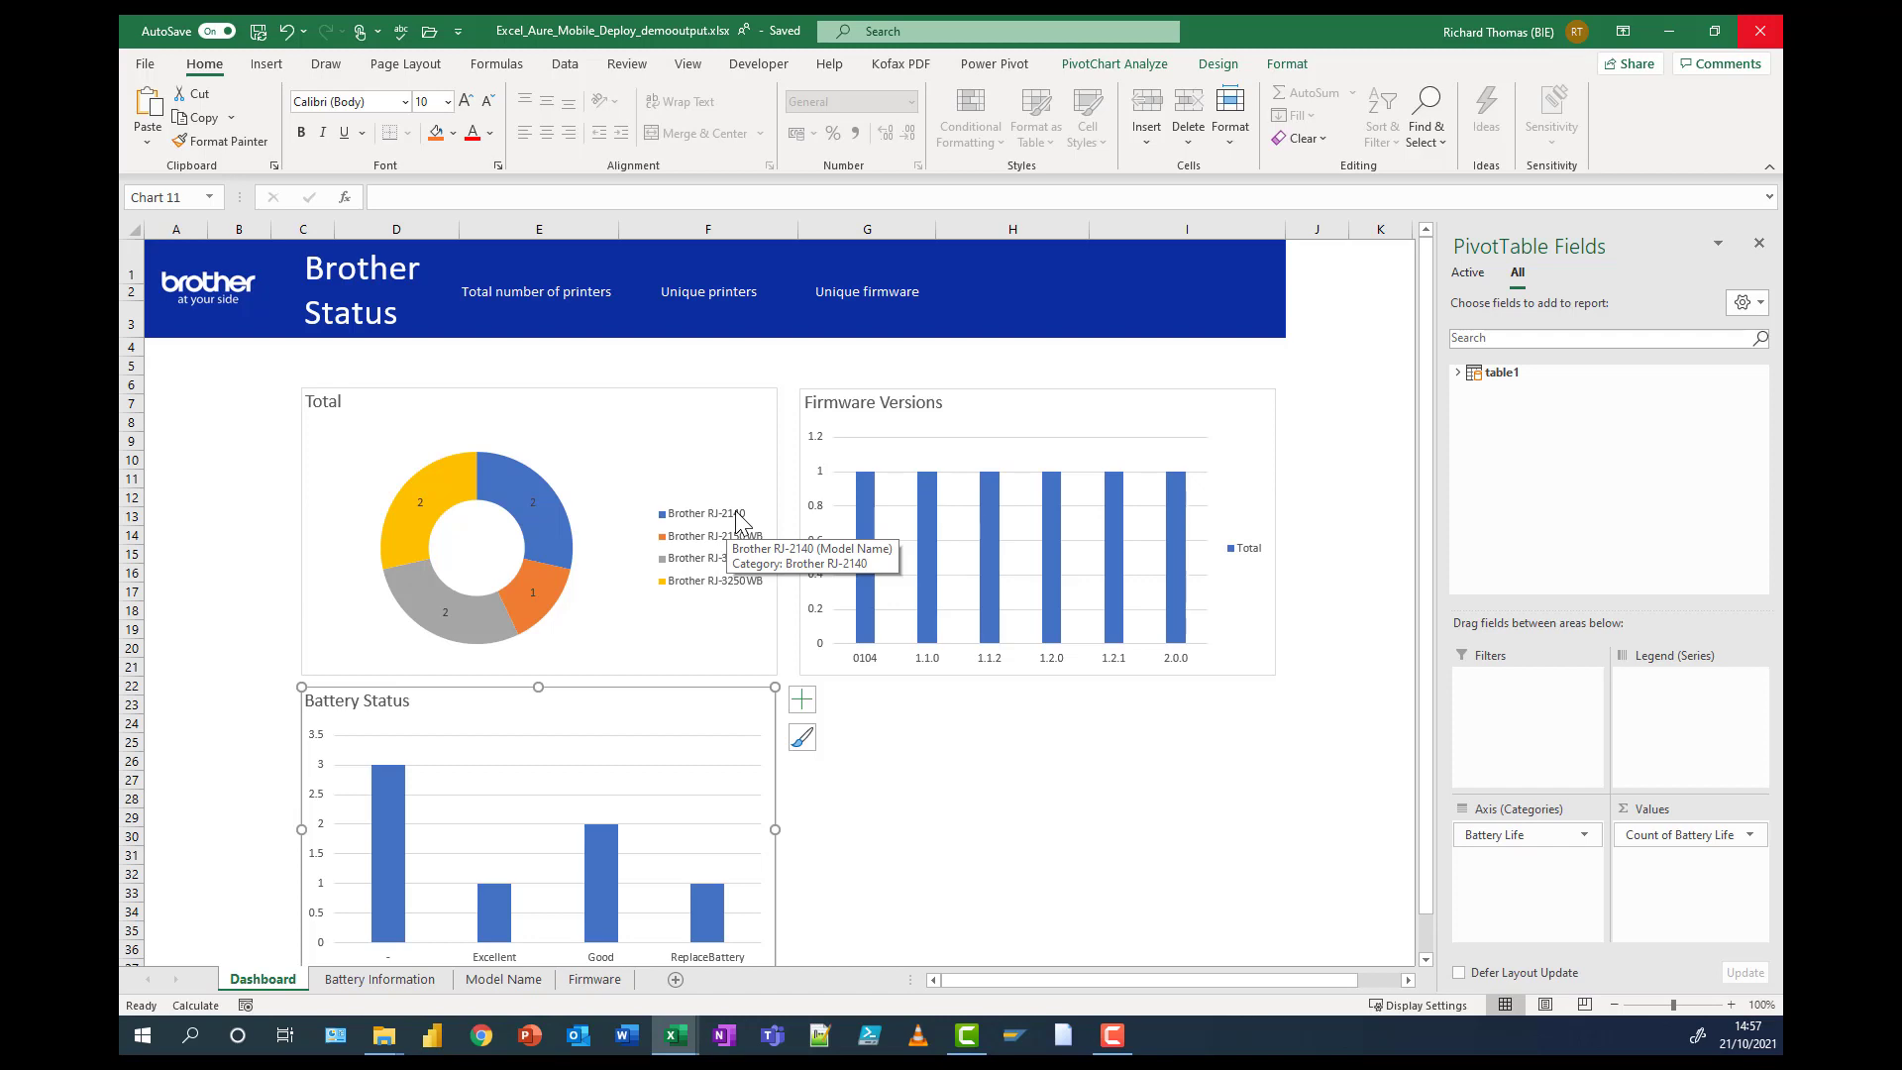
click(380, 981)
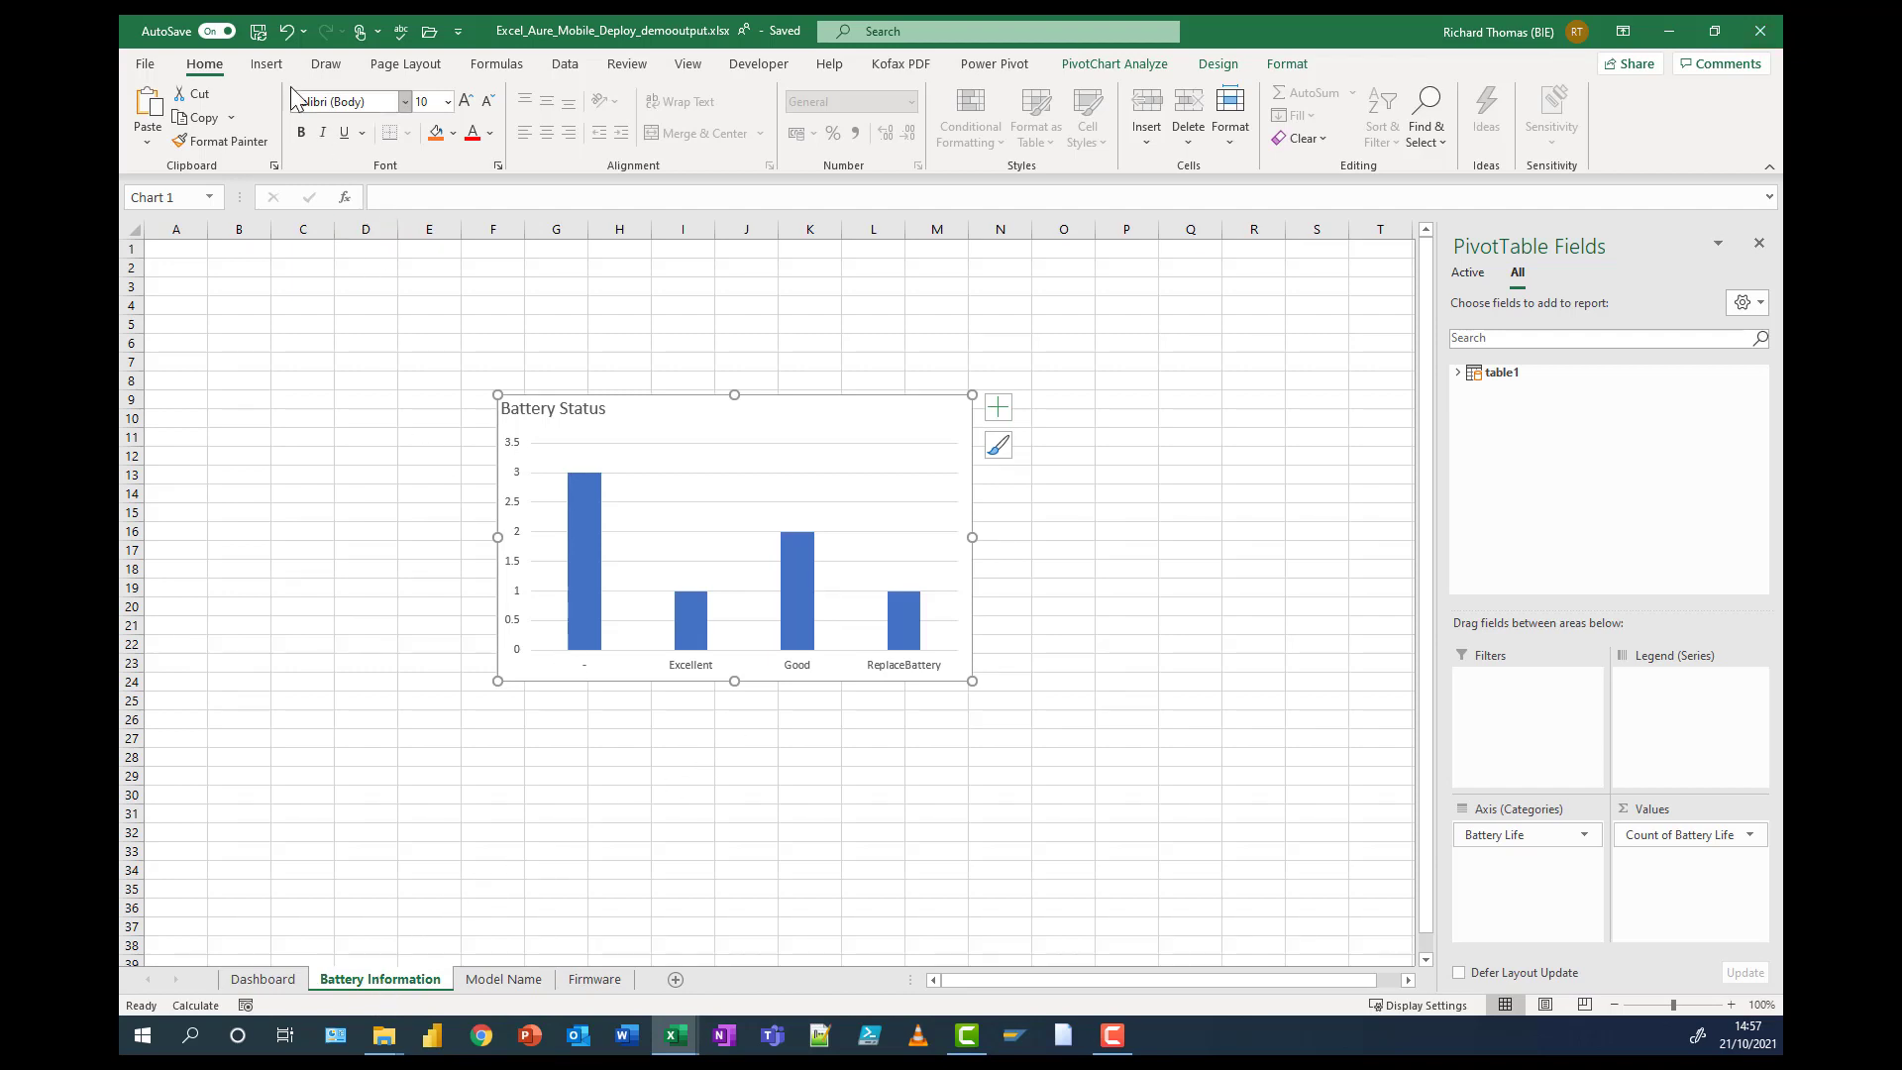
click(270, 65)
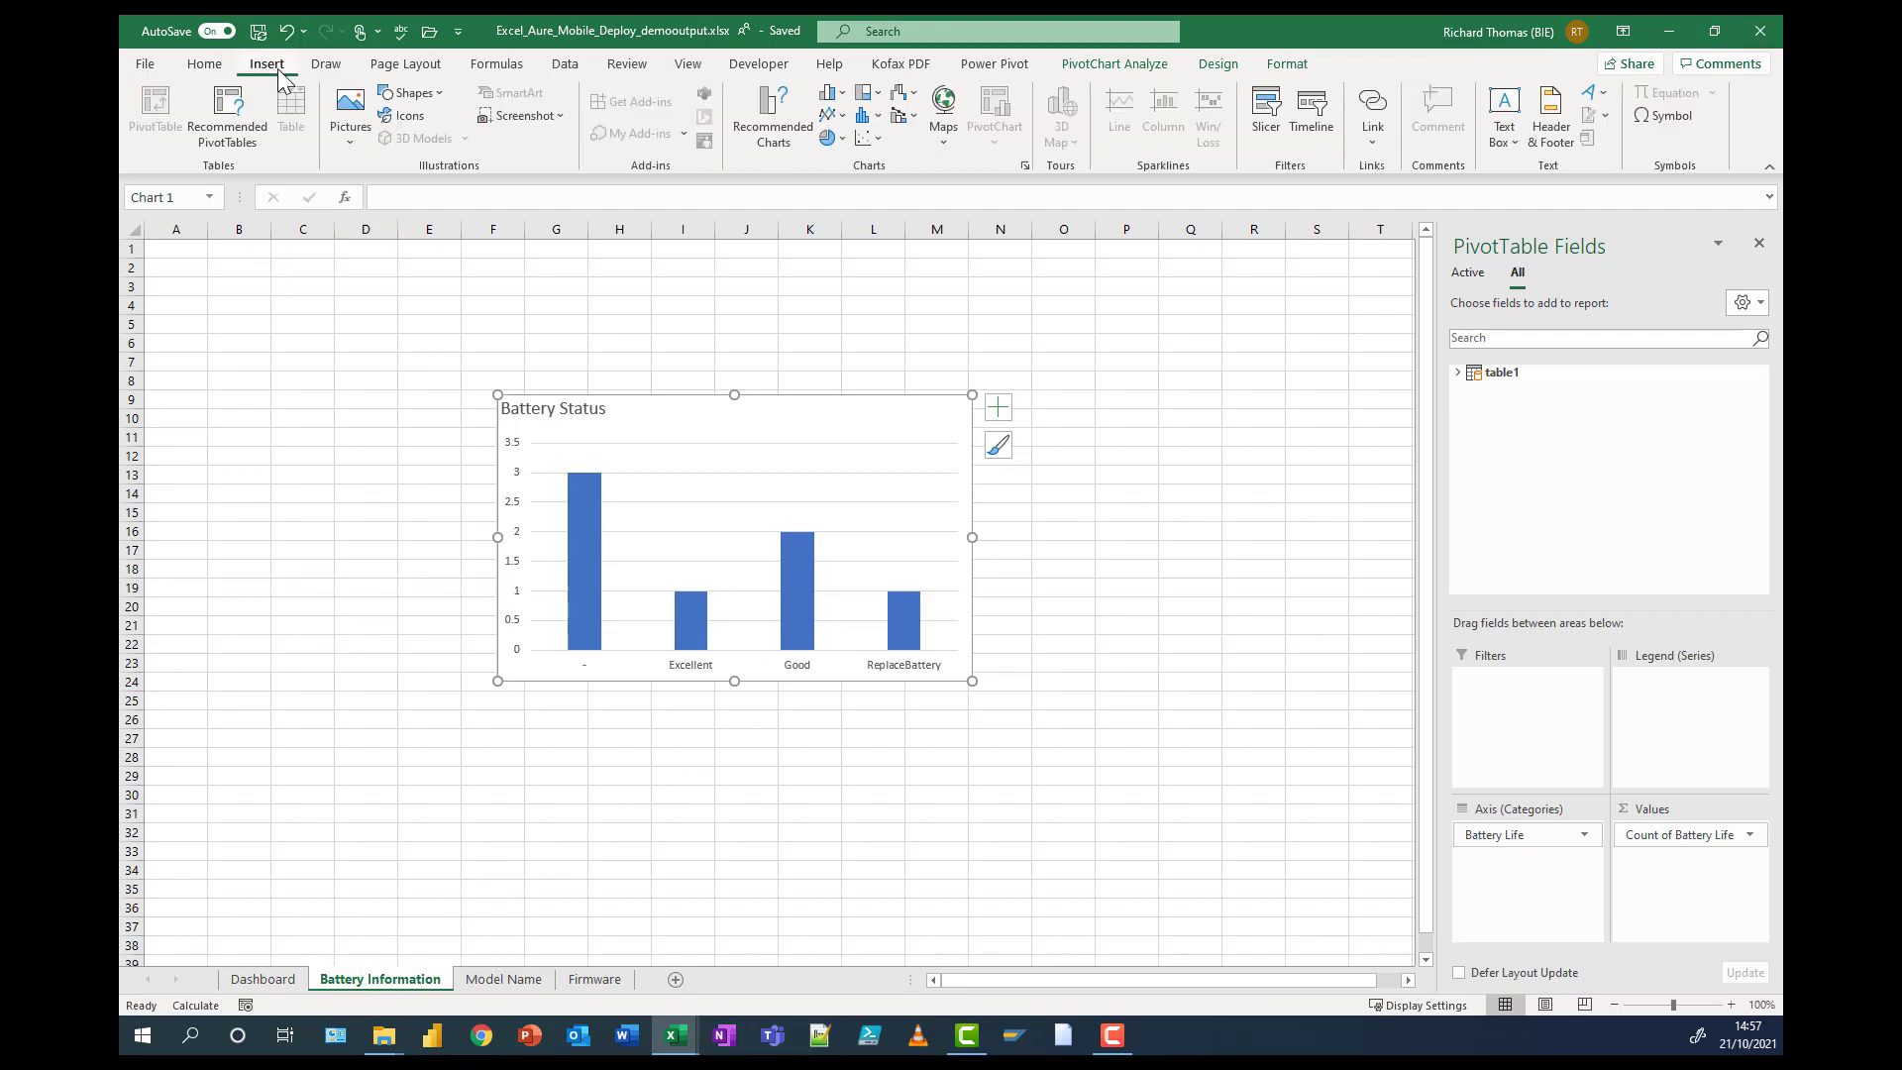
click(1263, 134)
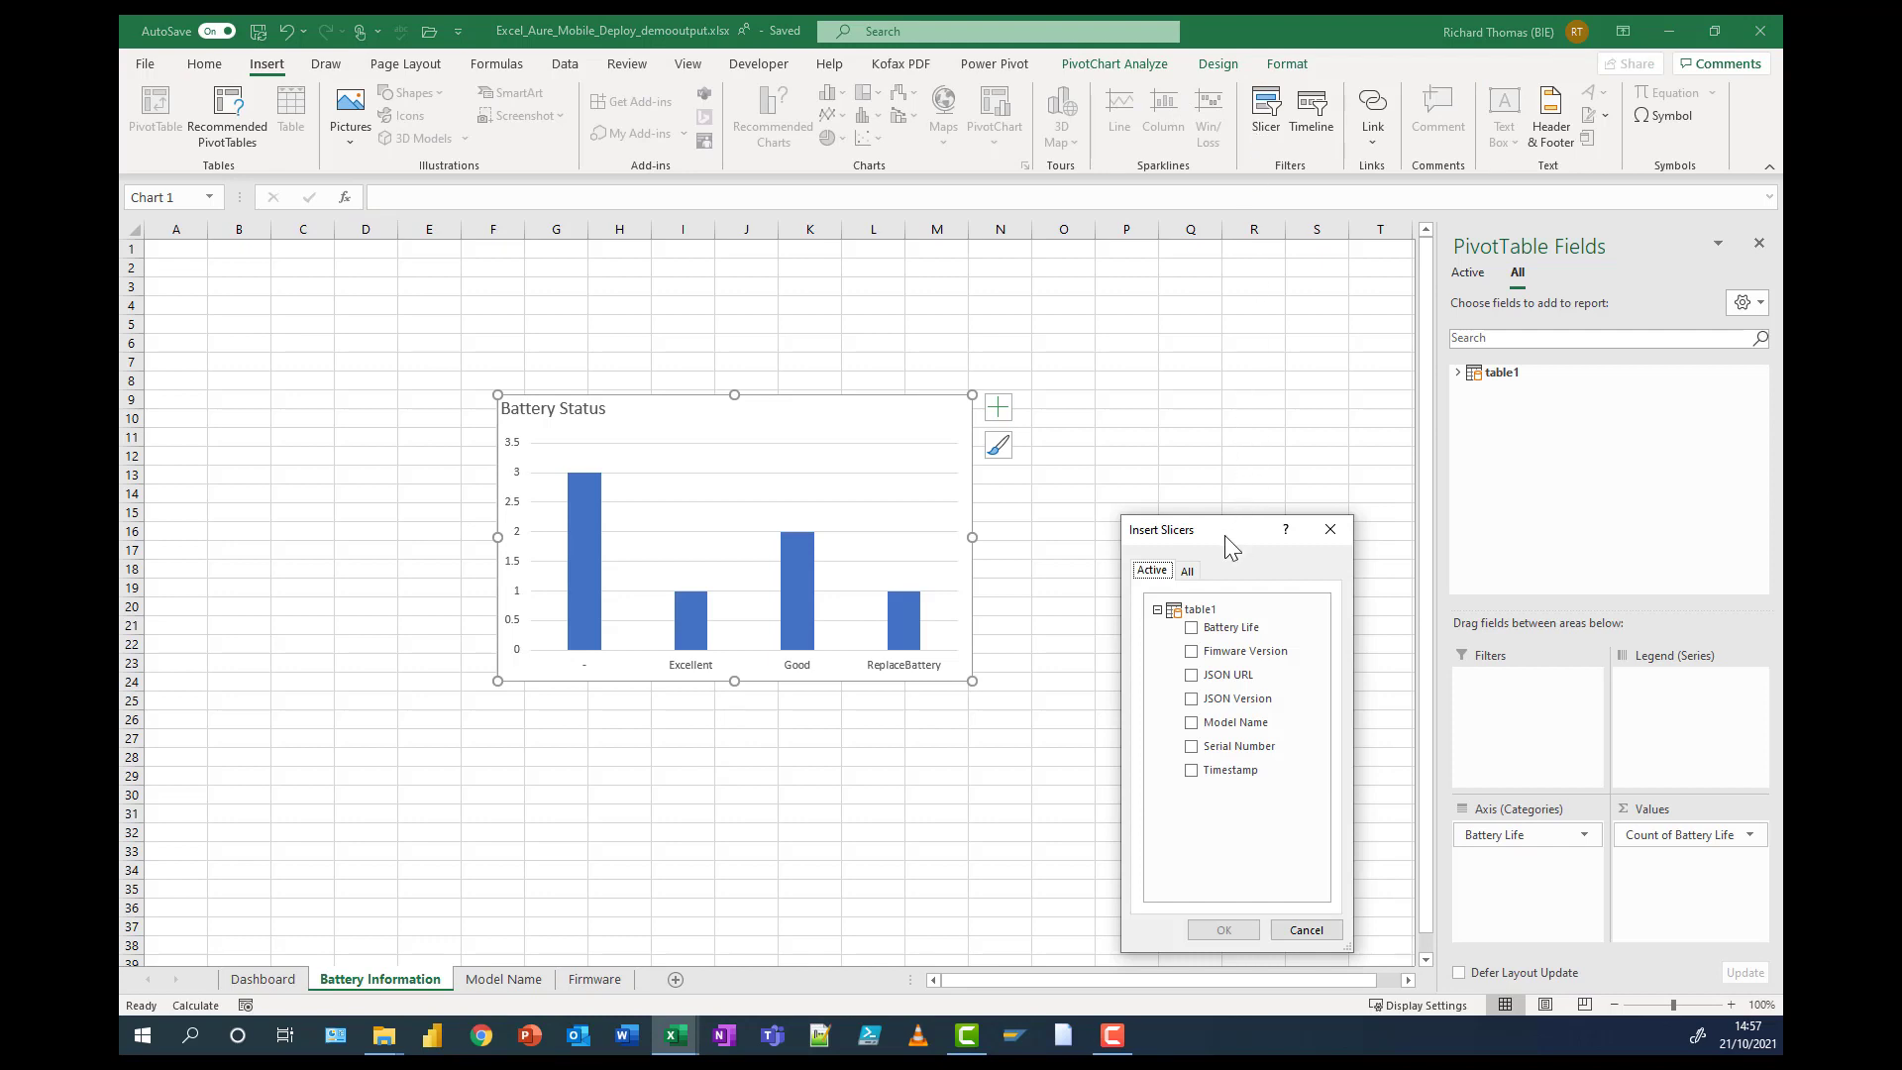
drag(1225, 535, 1191, 417)
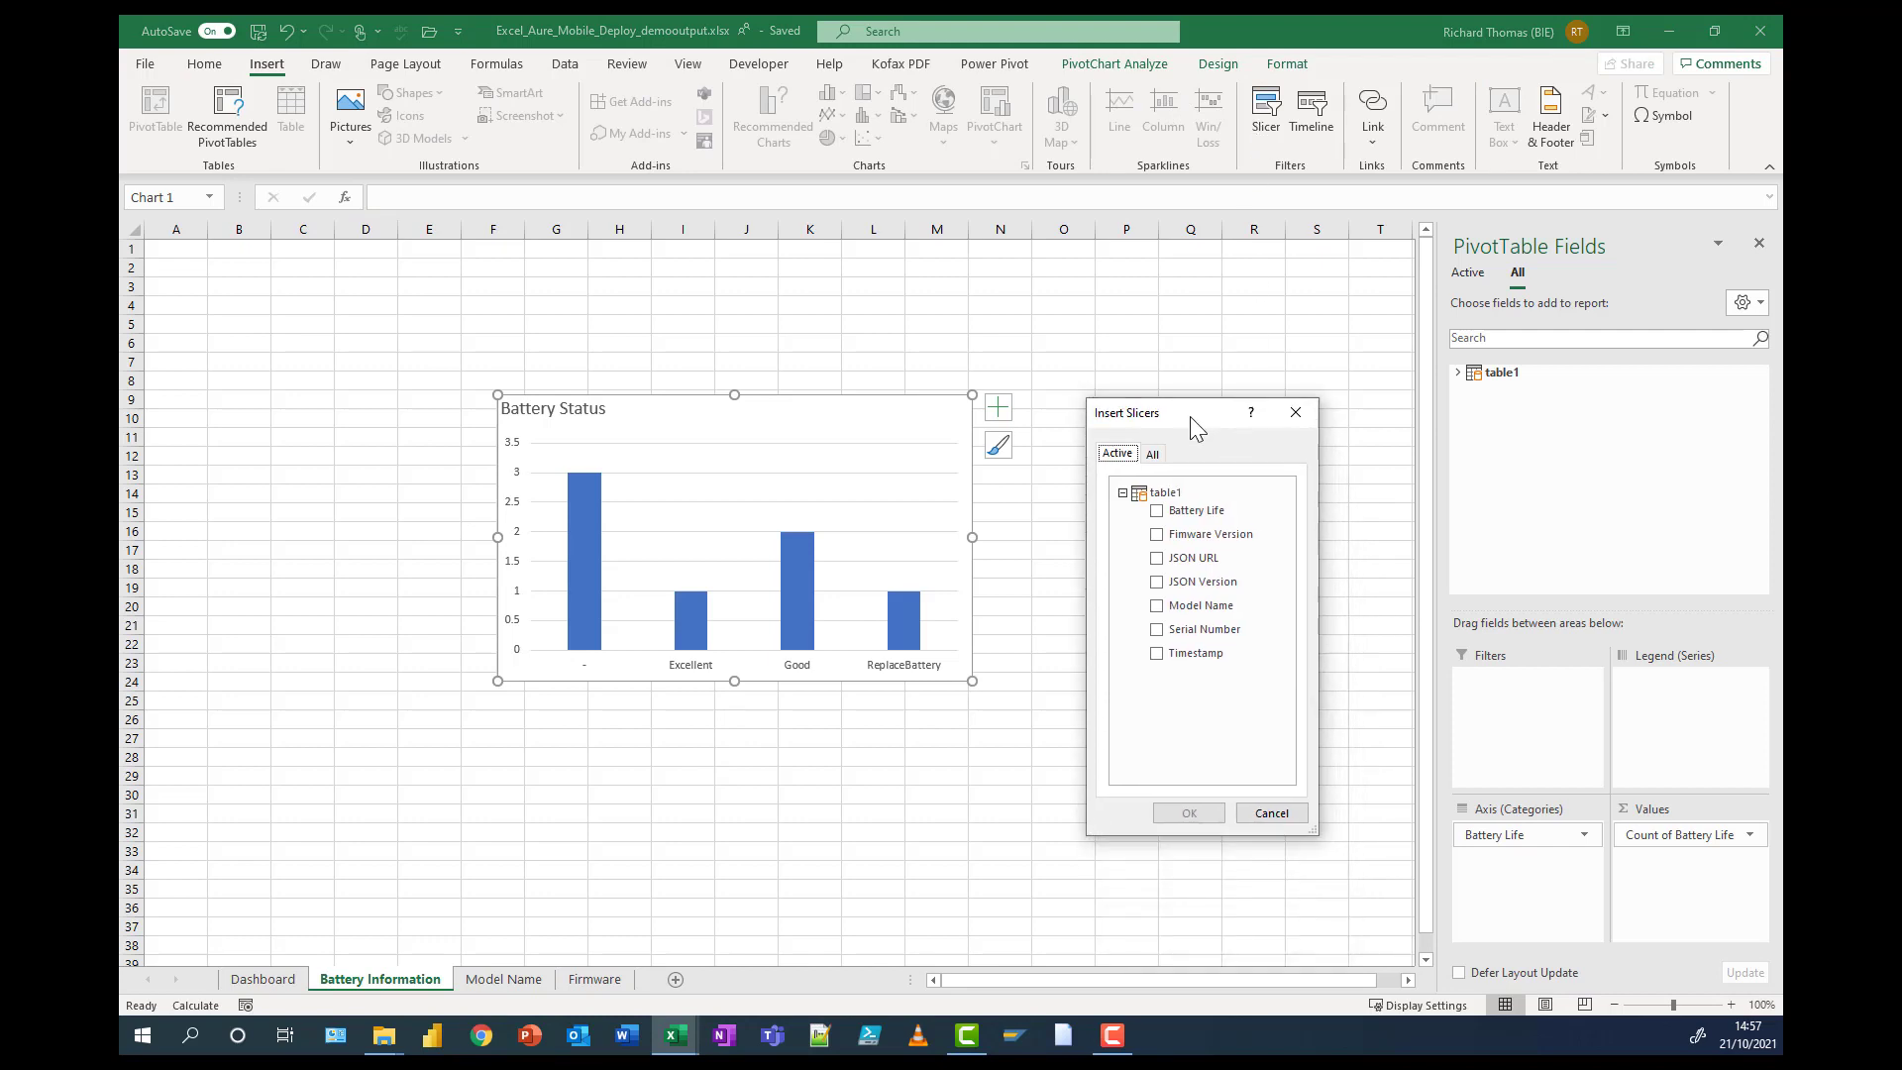
click(1157, 508)
click(1201, 810)
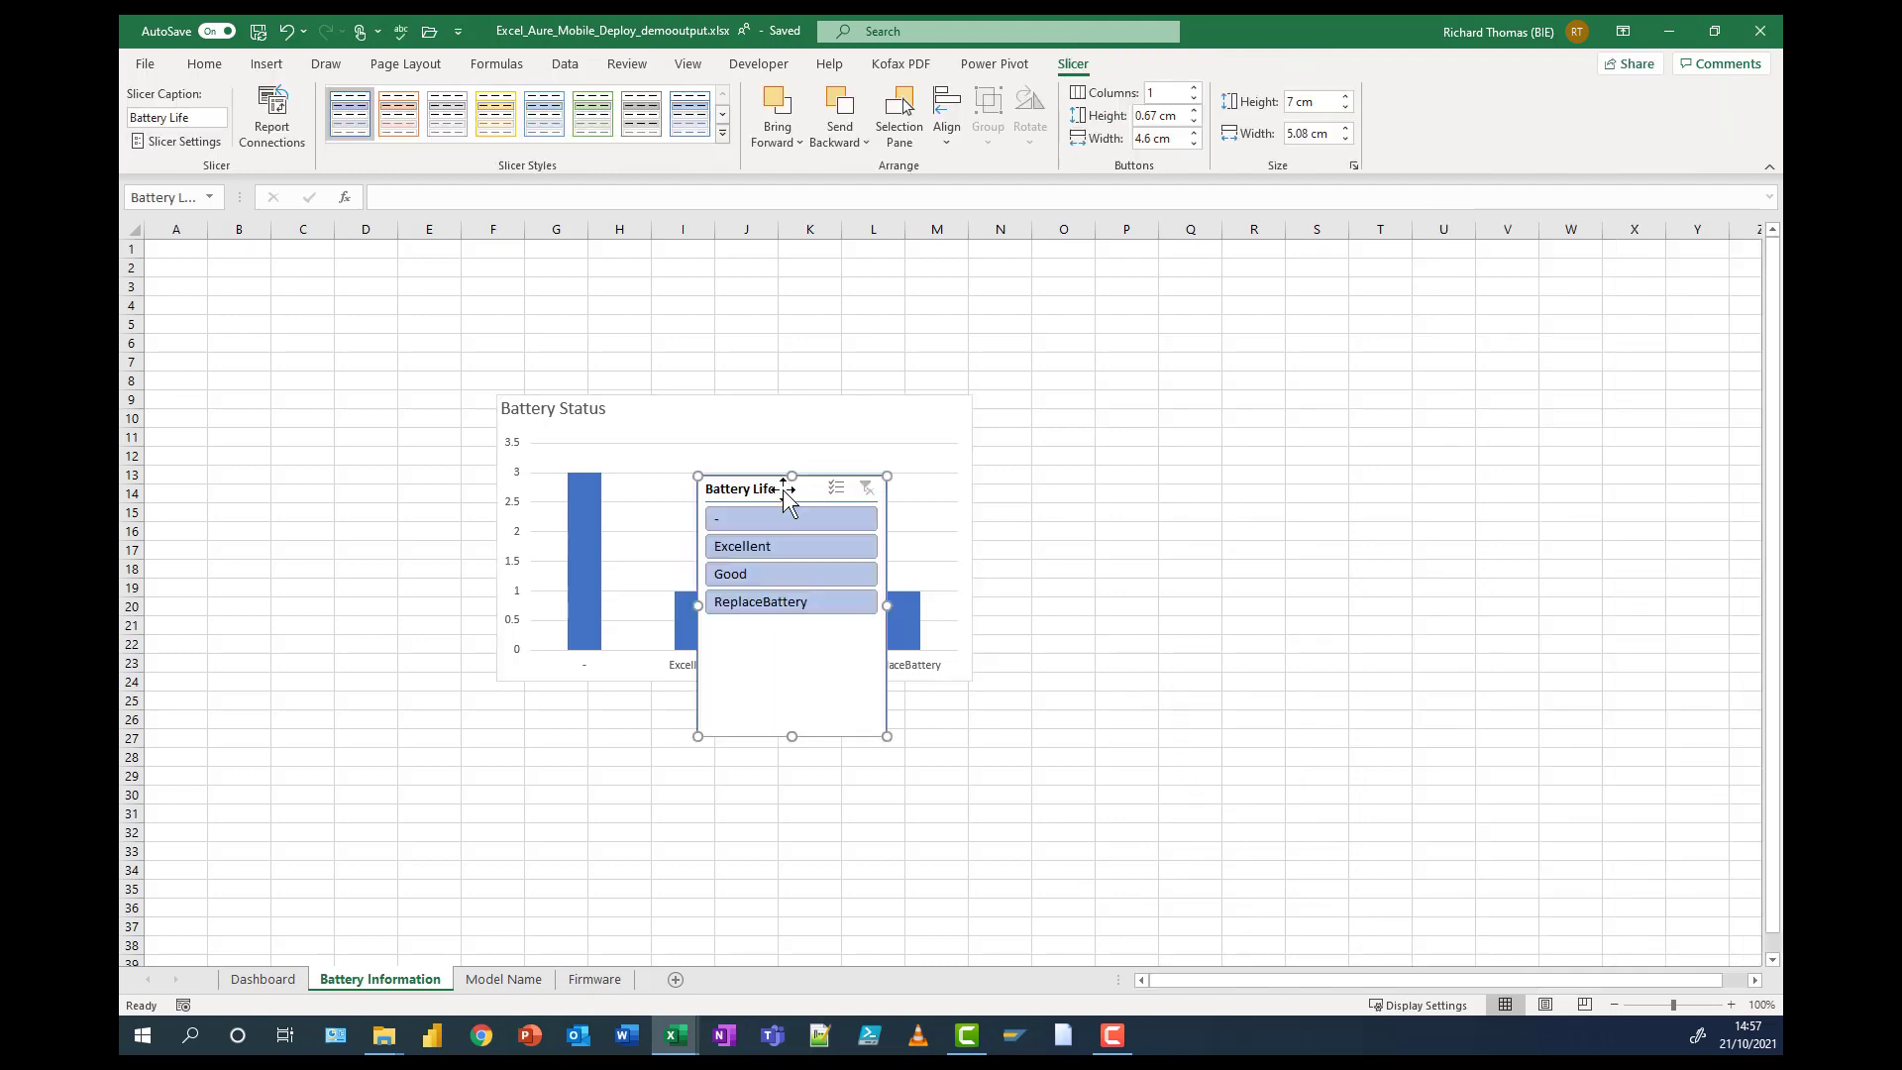
drag(783, 491, 568, 532)
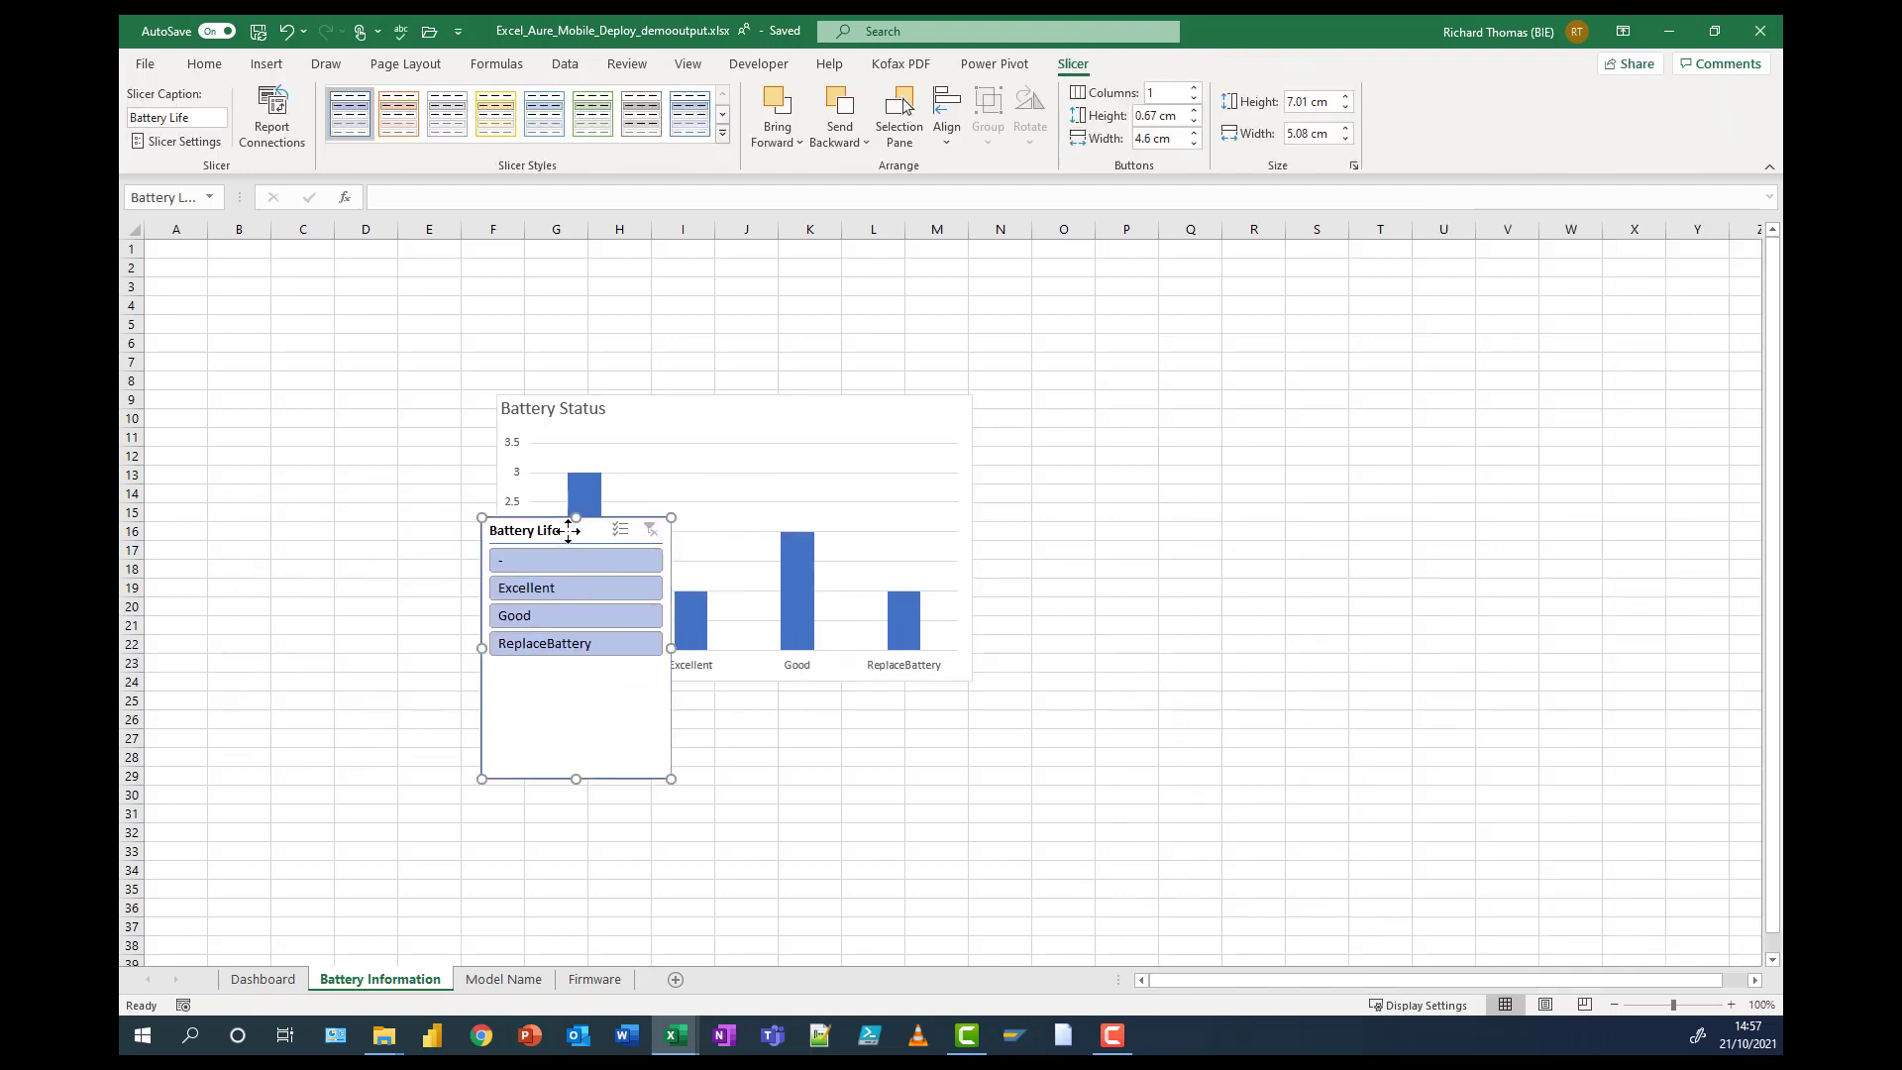
- Copy the Battery Life slicer onto the Dashboard sheet and place it at the left edge, beside the doughnut and Battery Status charts
click(289, 983)
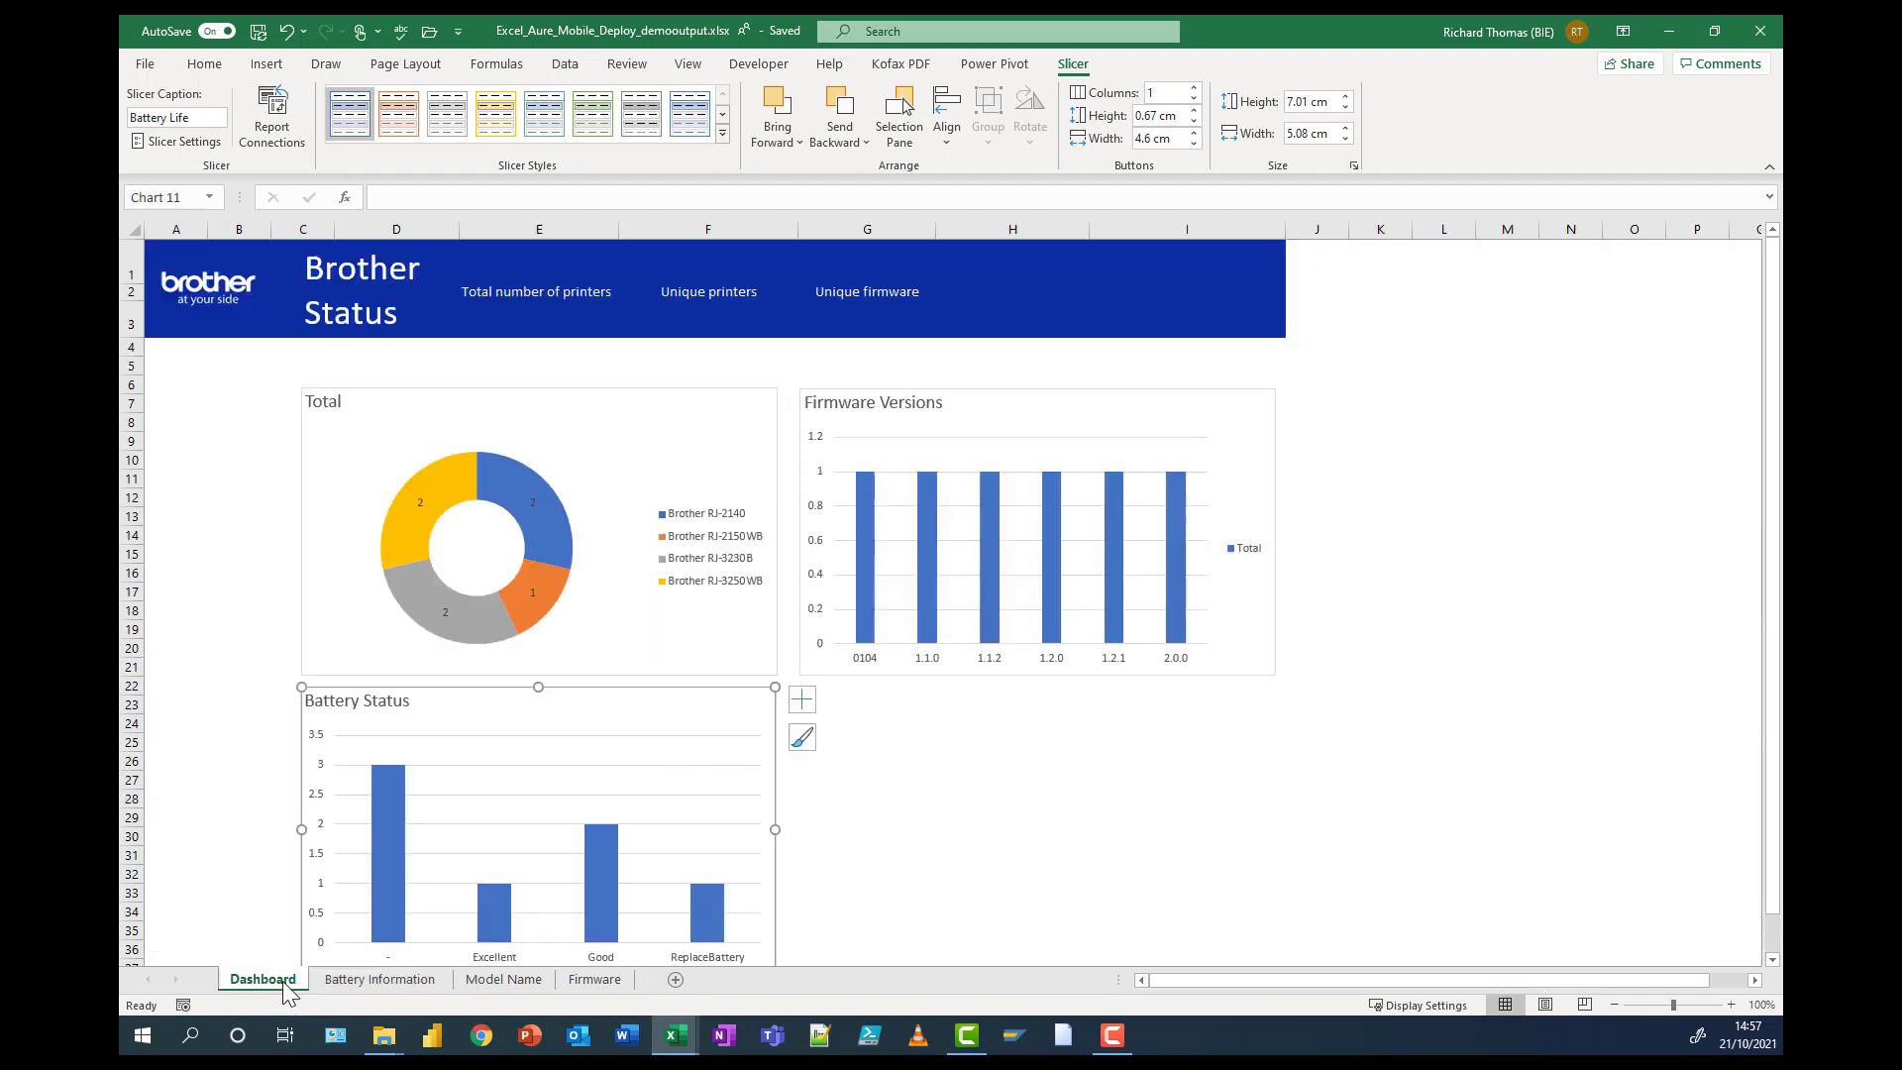
click(904, 753)
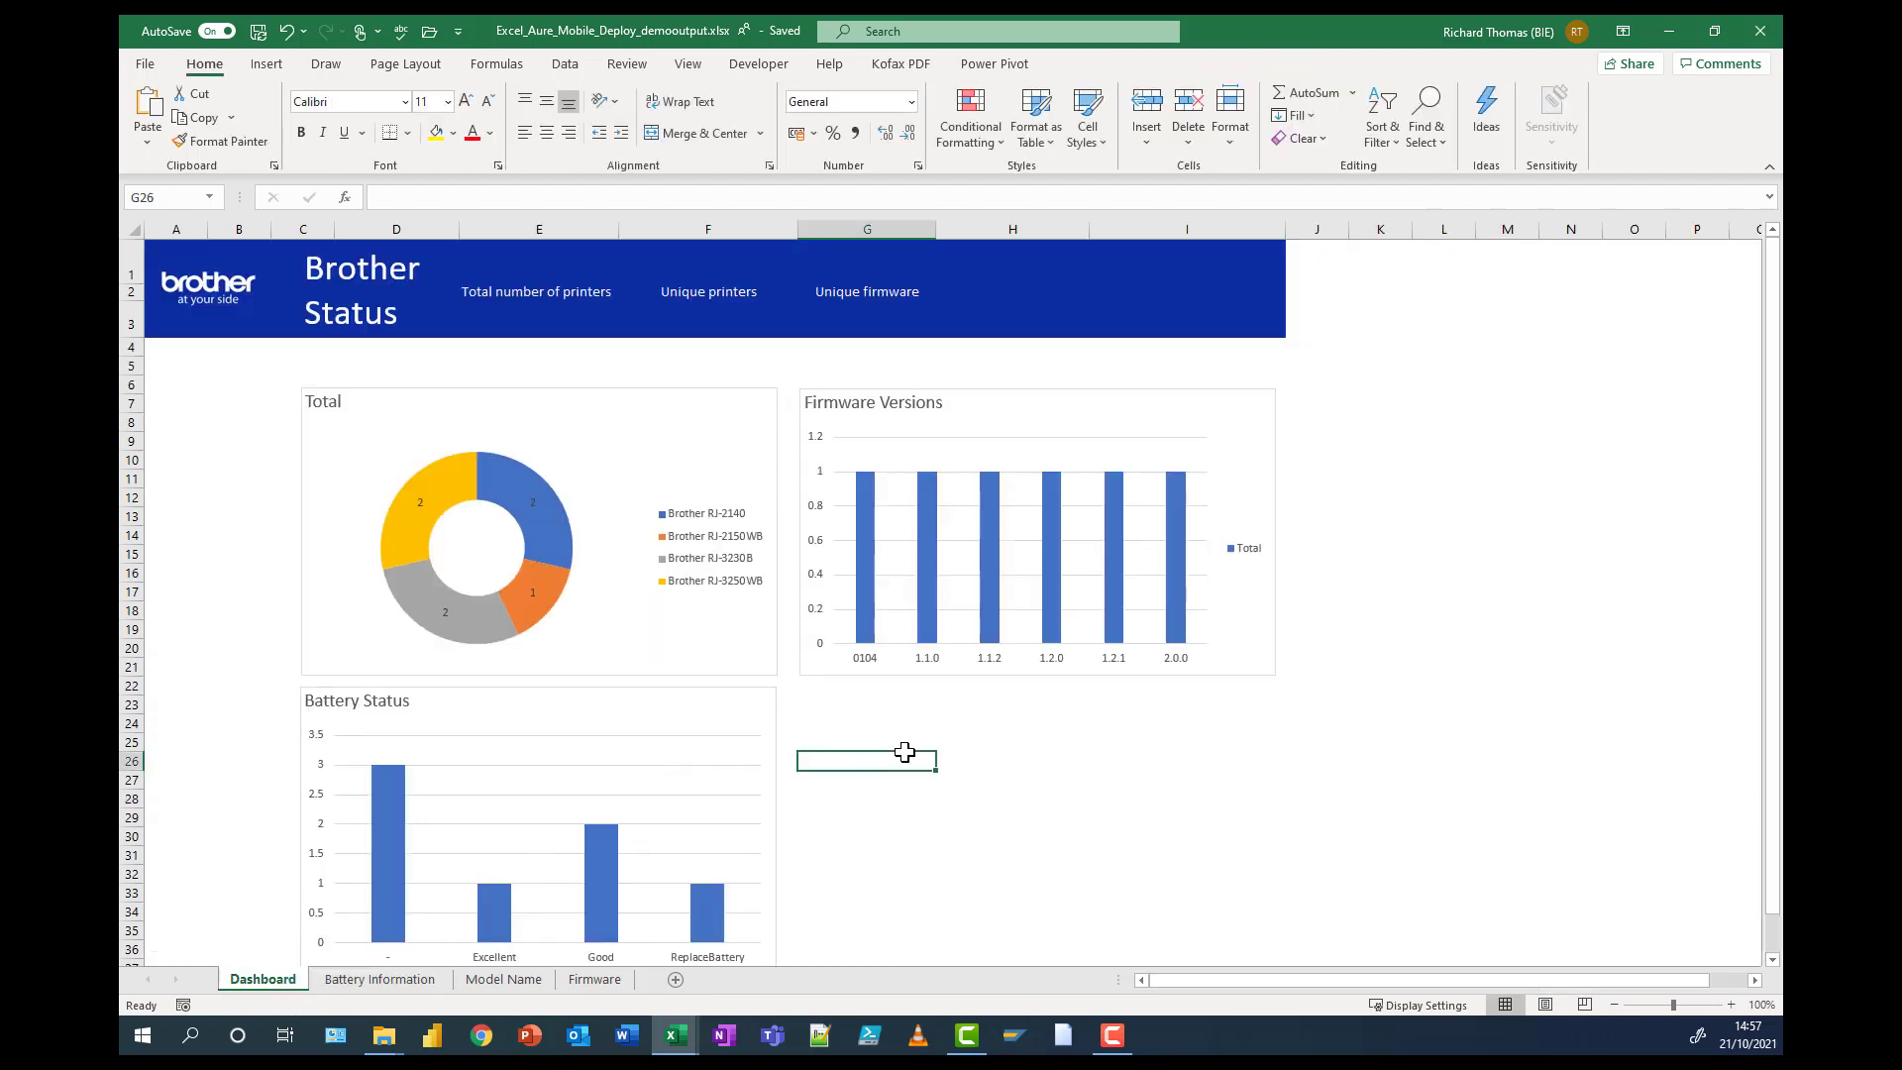
key(ctrl+v)
drag(864, 766, 216, 605)
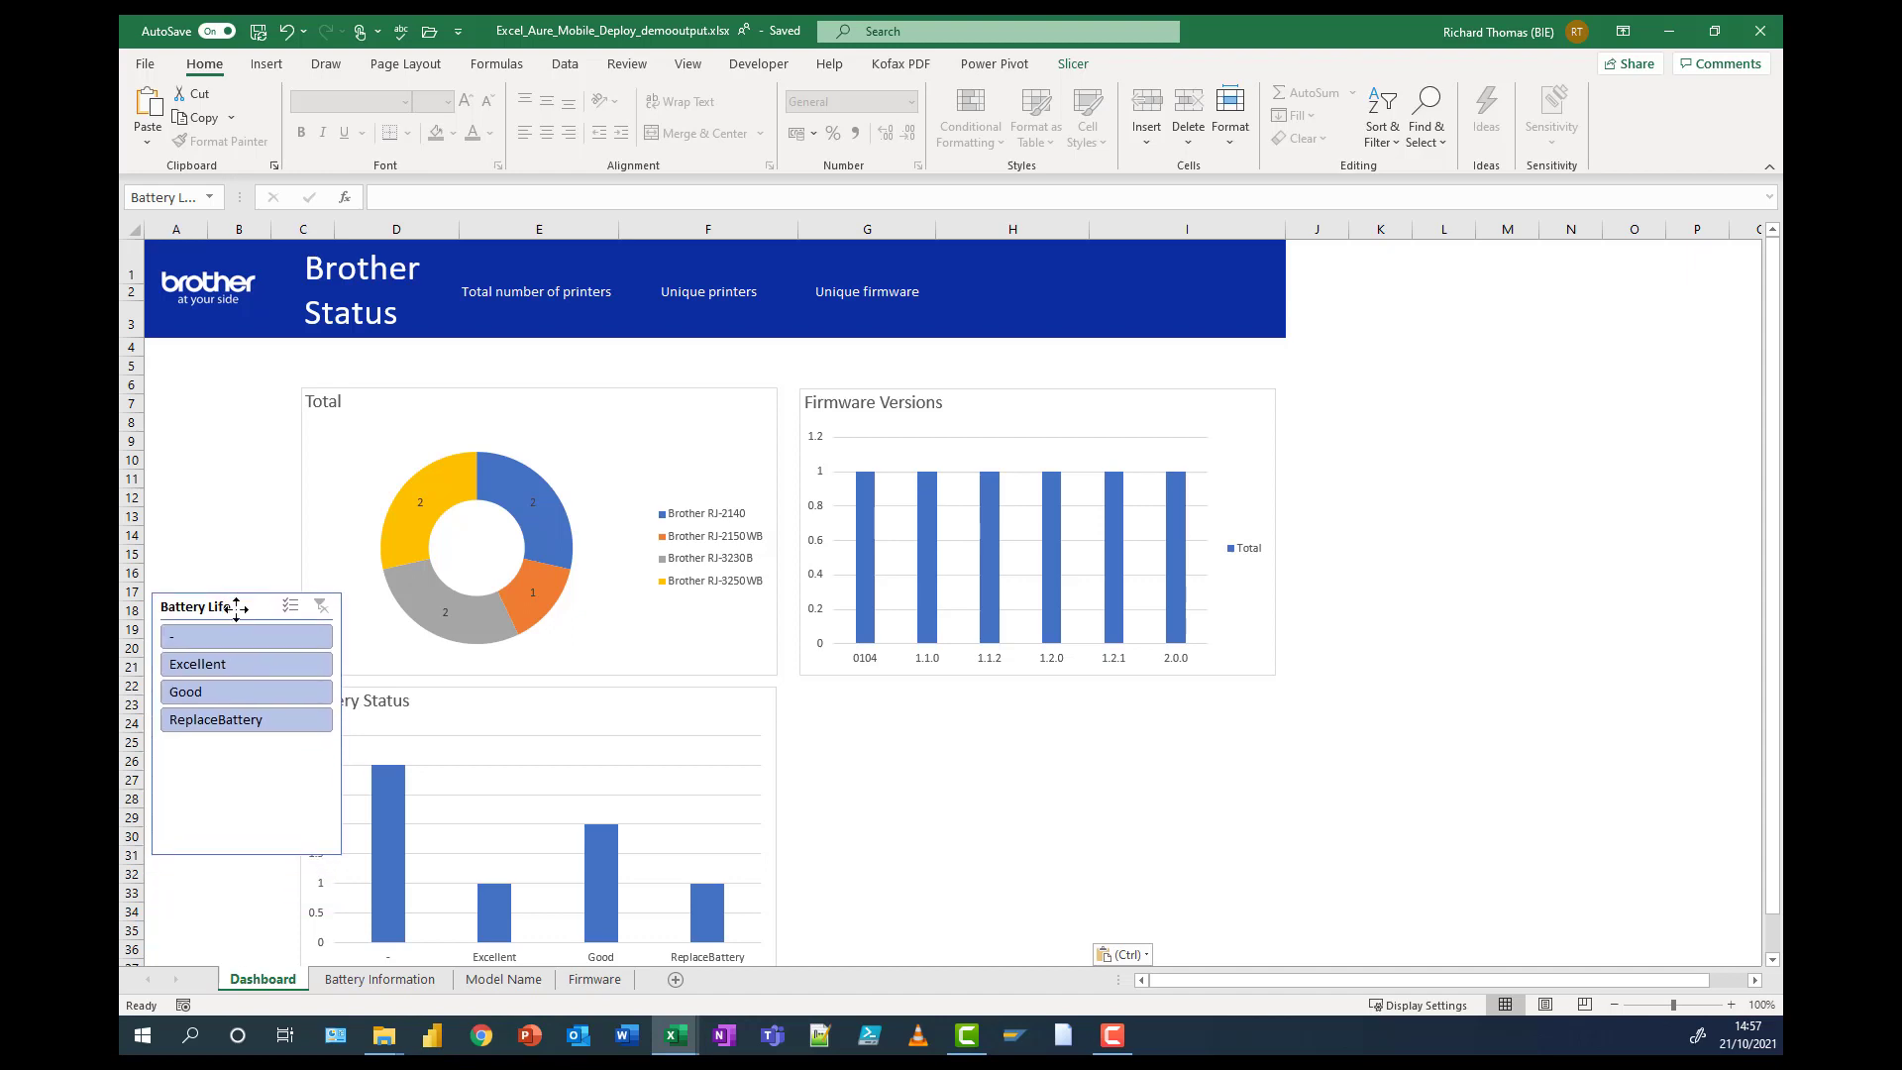
- Move the three Dashboard charts together to the right, clear of the Battery Life slicer, and nudge the slicer slightly down
click(649, 426)
ctrl+click(1090, 441)
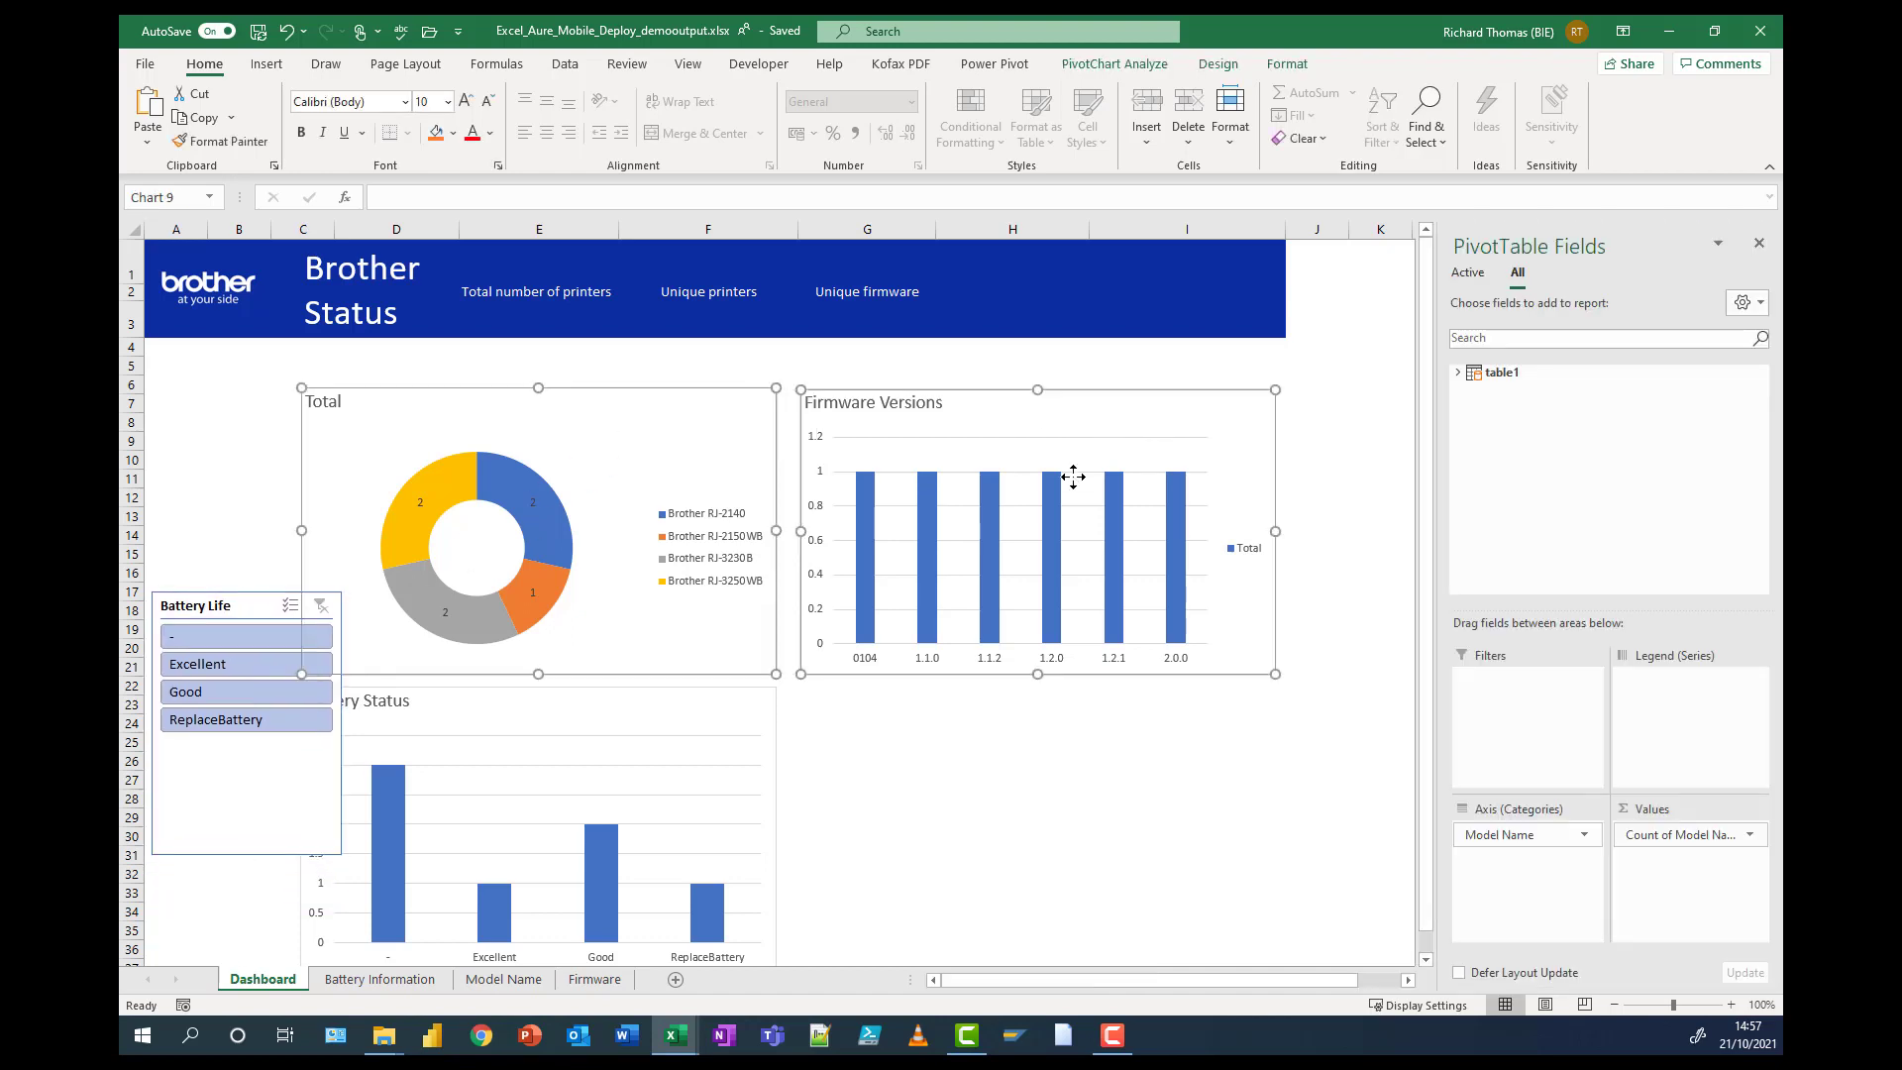
ctrl+click(639, 709)
drag(671, 411, 754, 400)
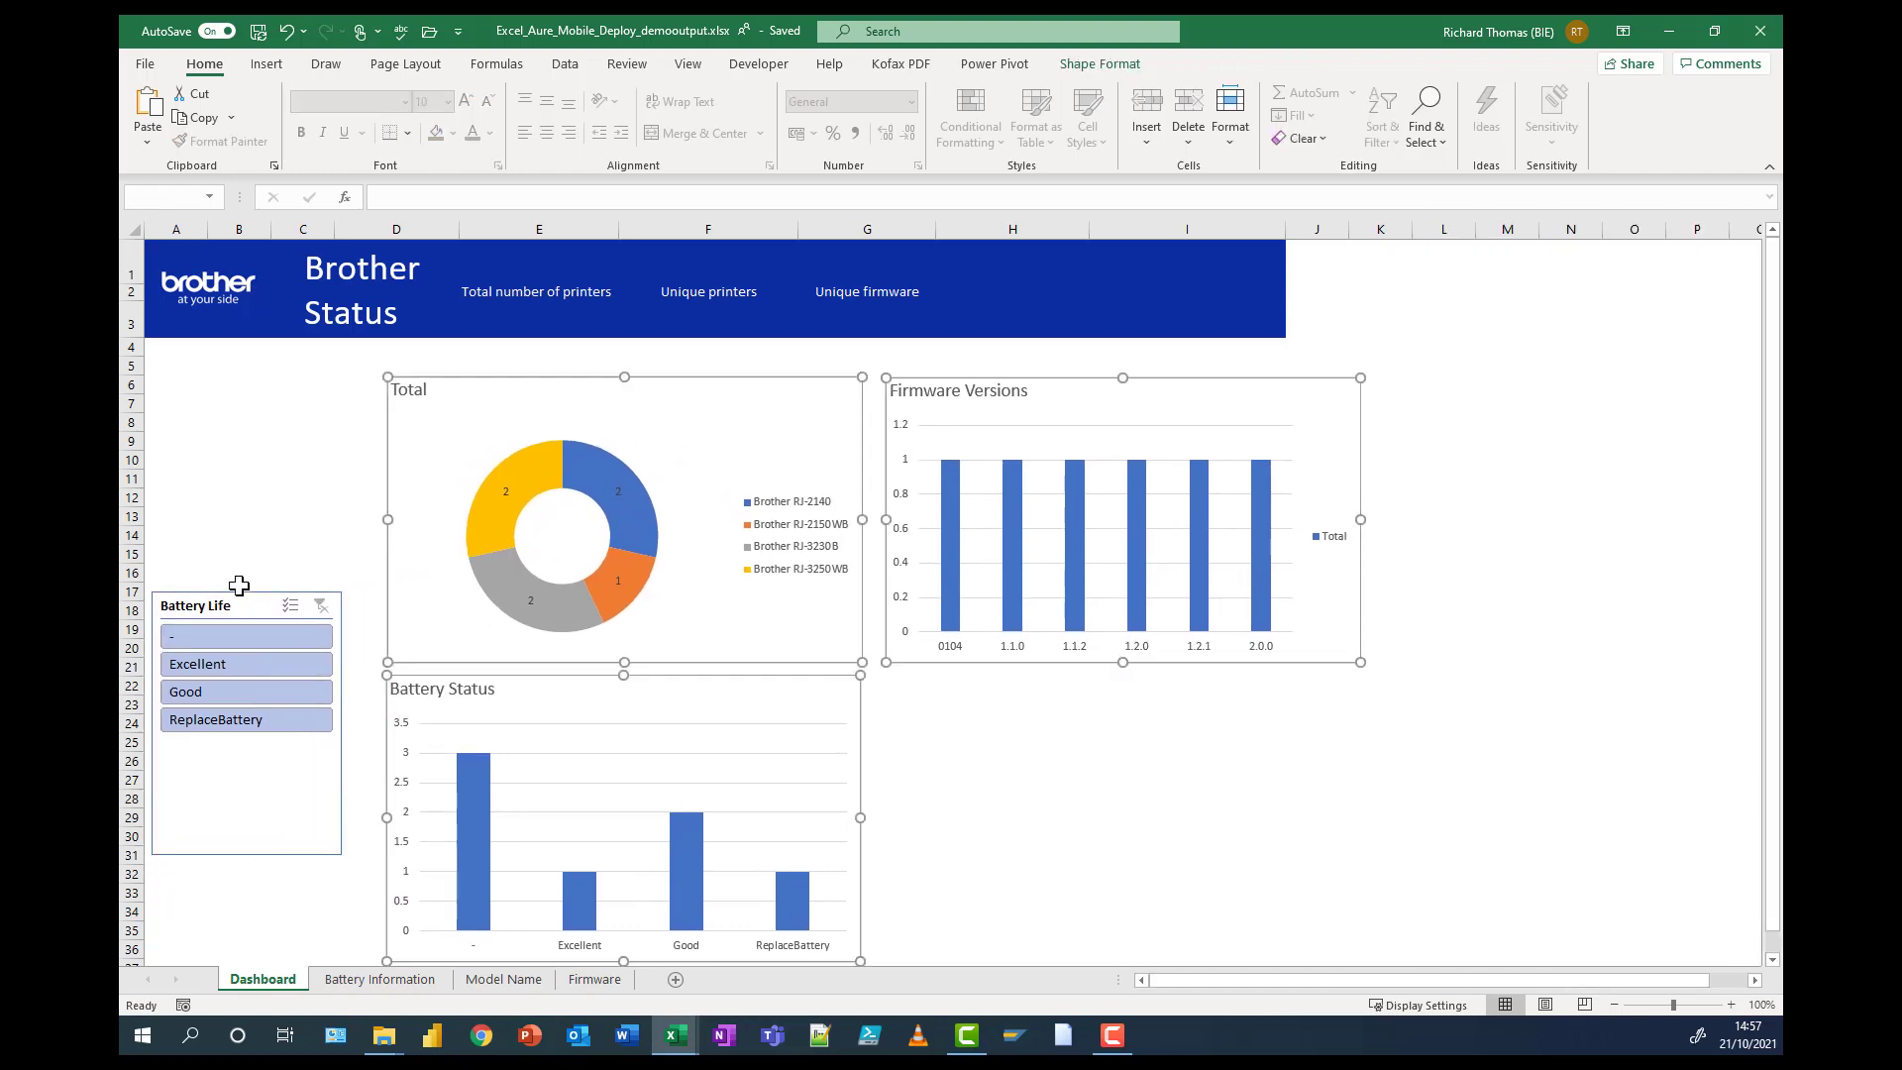
click(256, 546)
drag(240, 612, 244, 622)
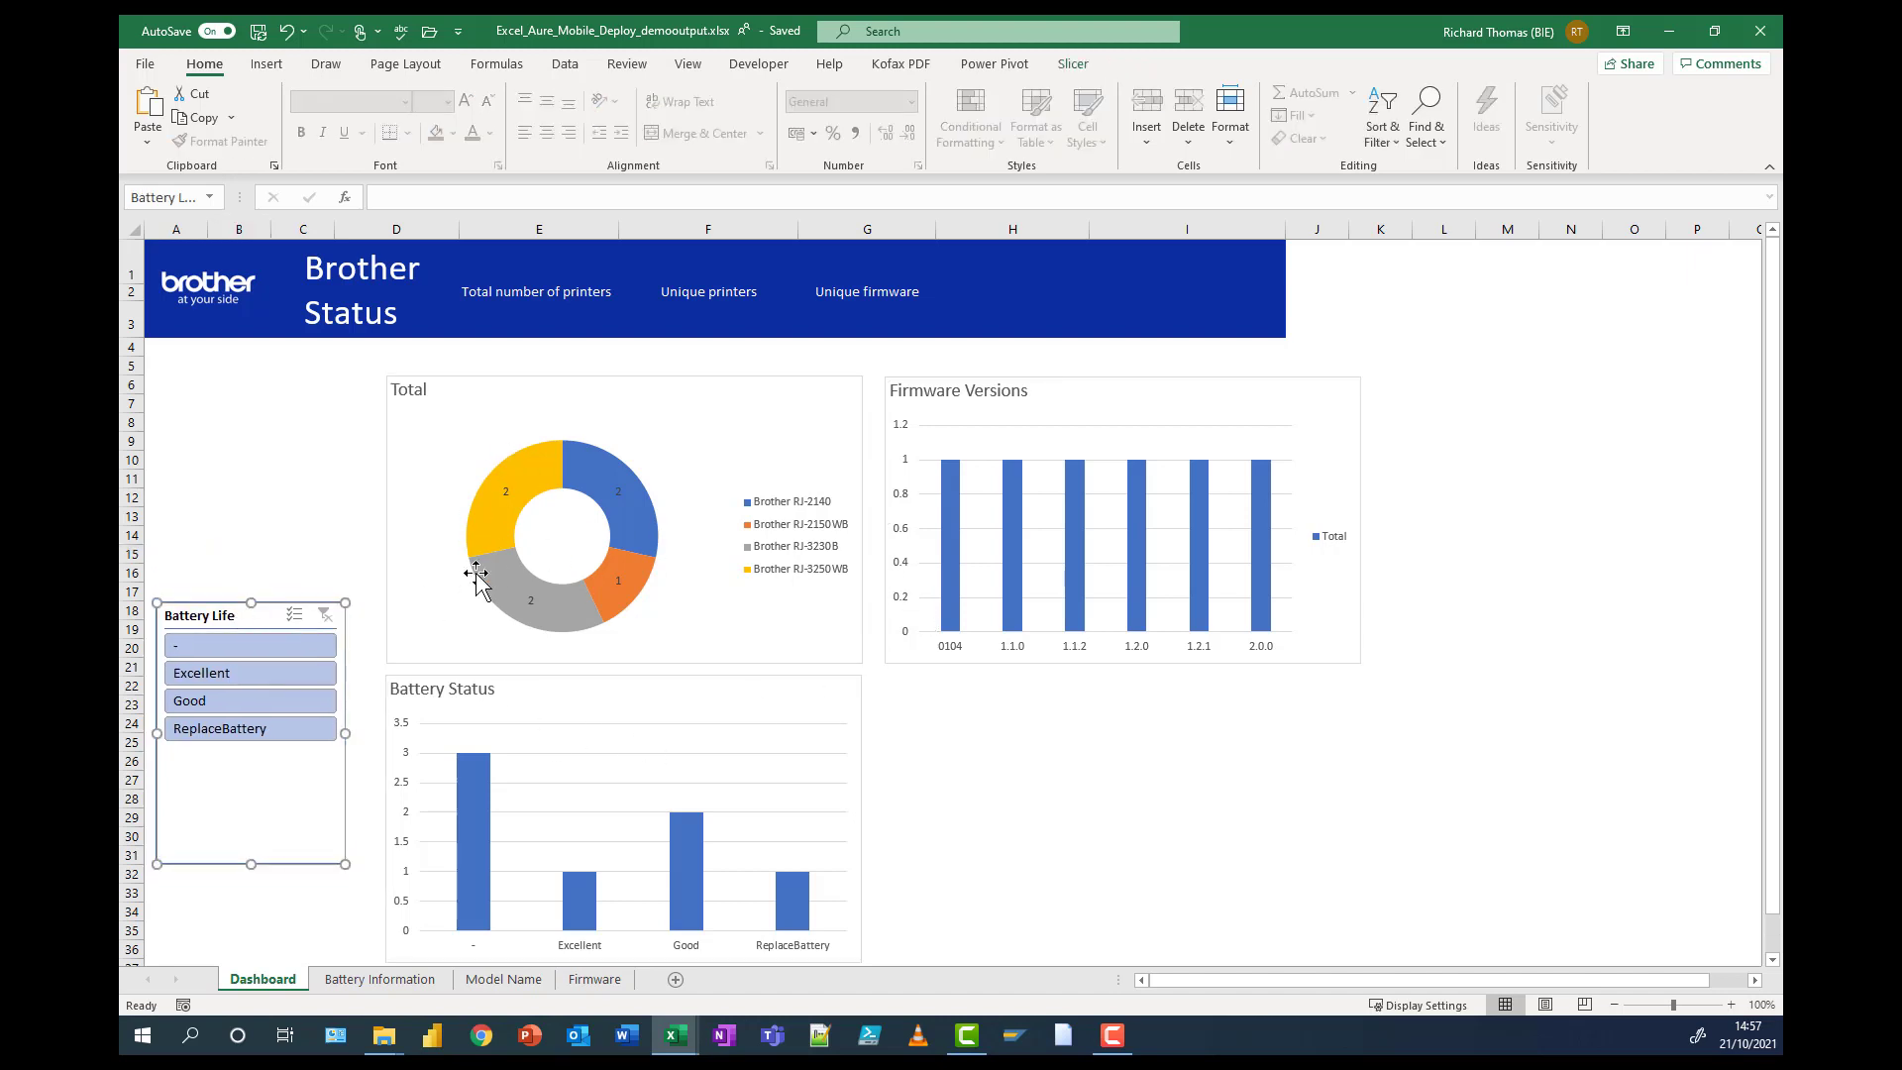
- Test the Battery Life slicer on the Dashboard with Excellent, Good, ReplaceBattery and the "-" value
click(226, 669)
click(226, 703)
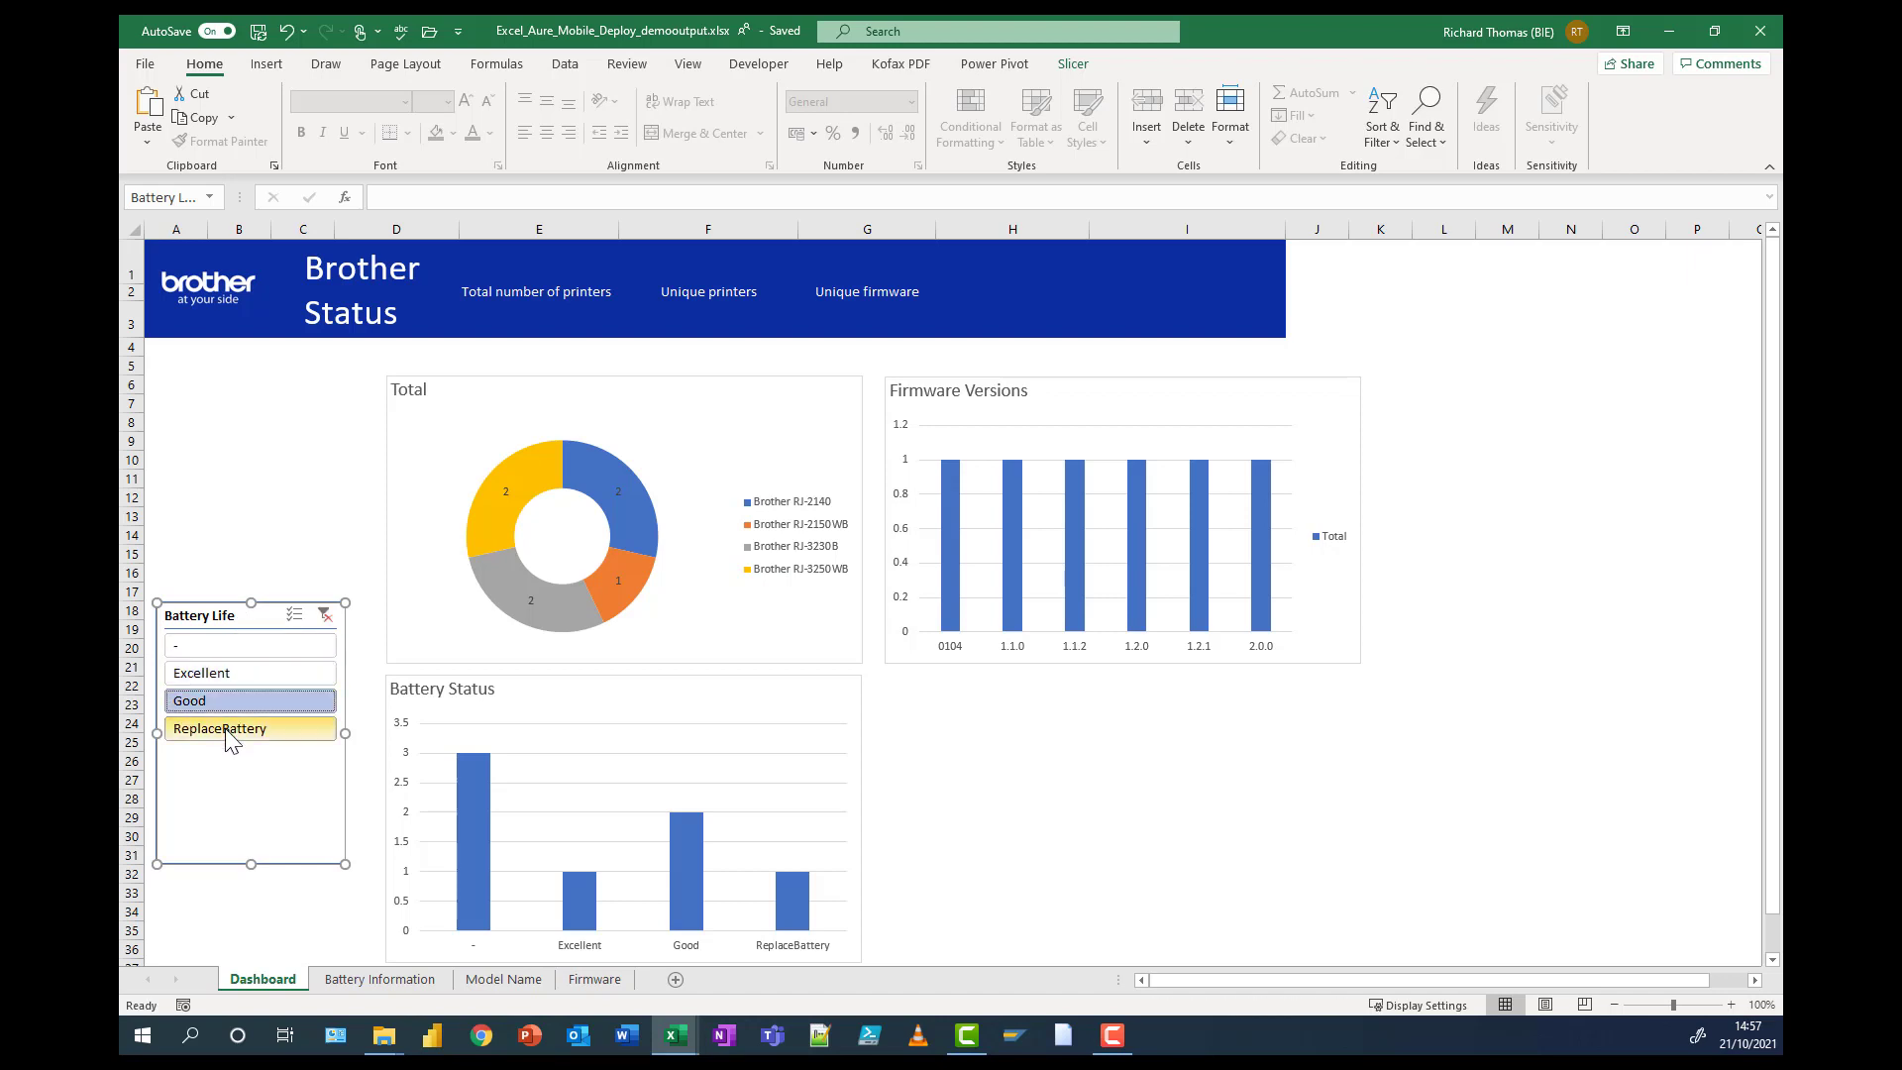
click(230, 730)
click(245, 647)
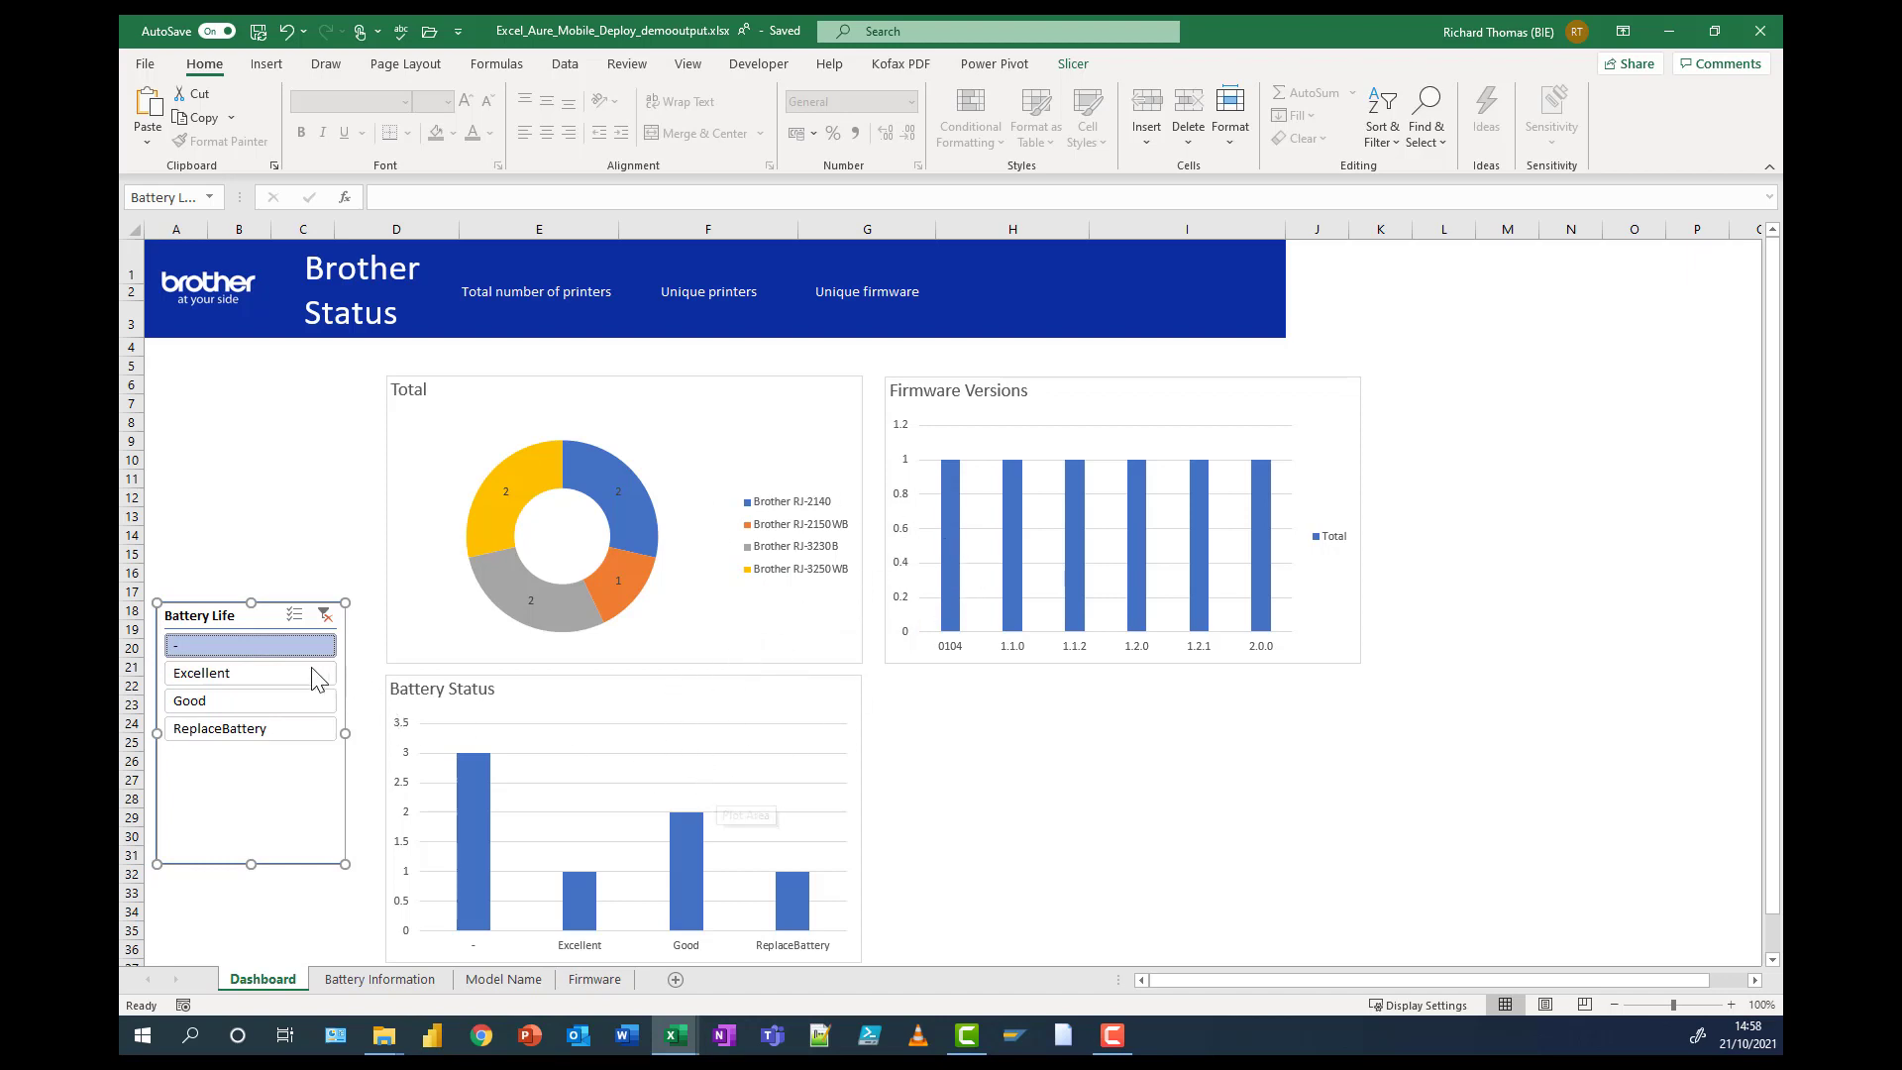
- Connect the Battery Life slicer to Chart 11 and Chart 9 on Dashboard, PivotTable6 on Firmware and Chart 1 on Model Name
right_click(252, 616)
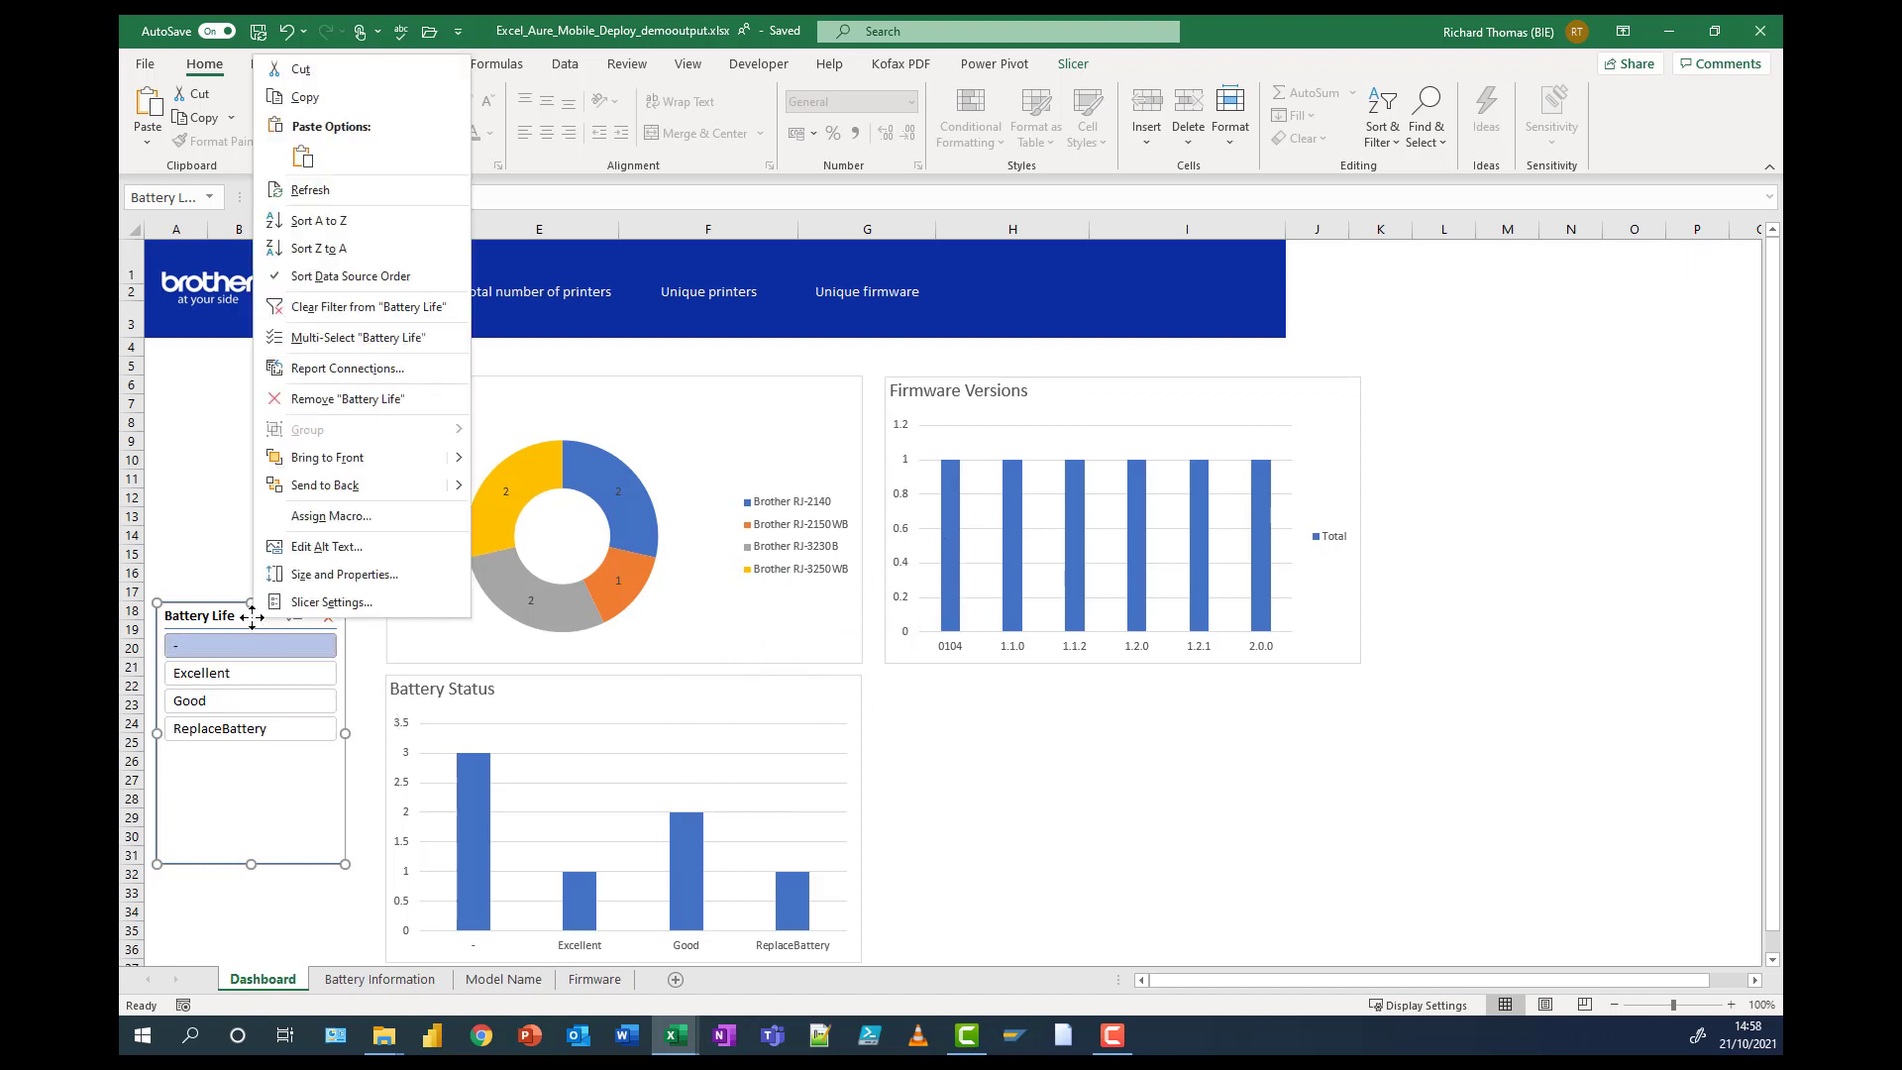
click(353, 373)
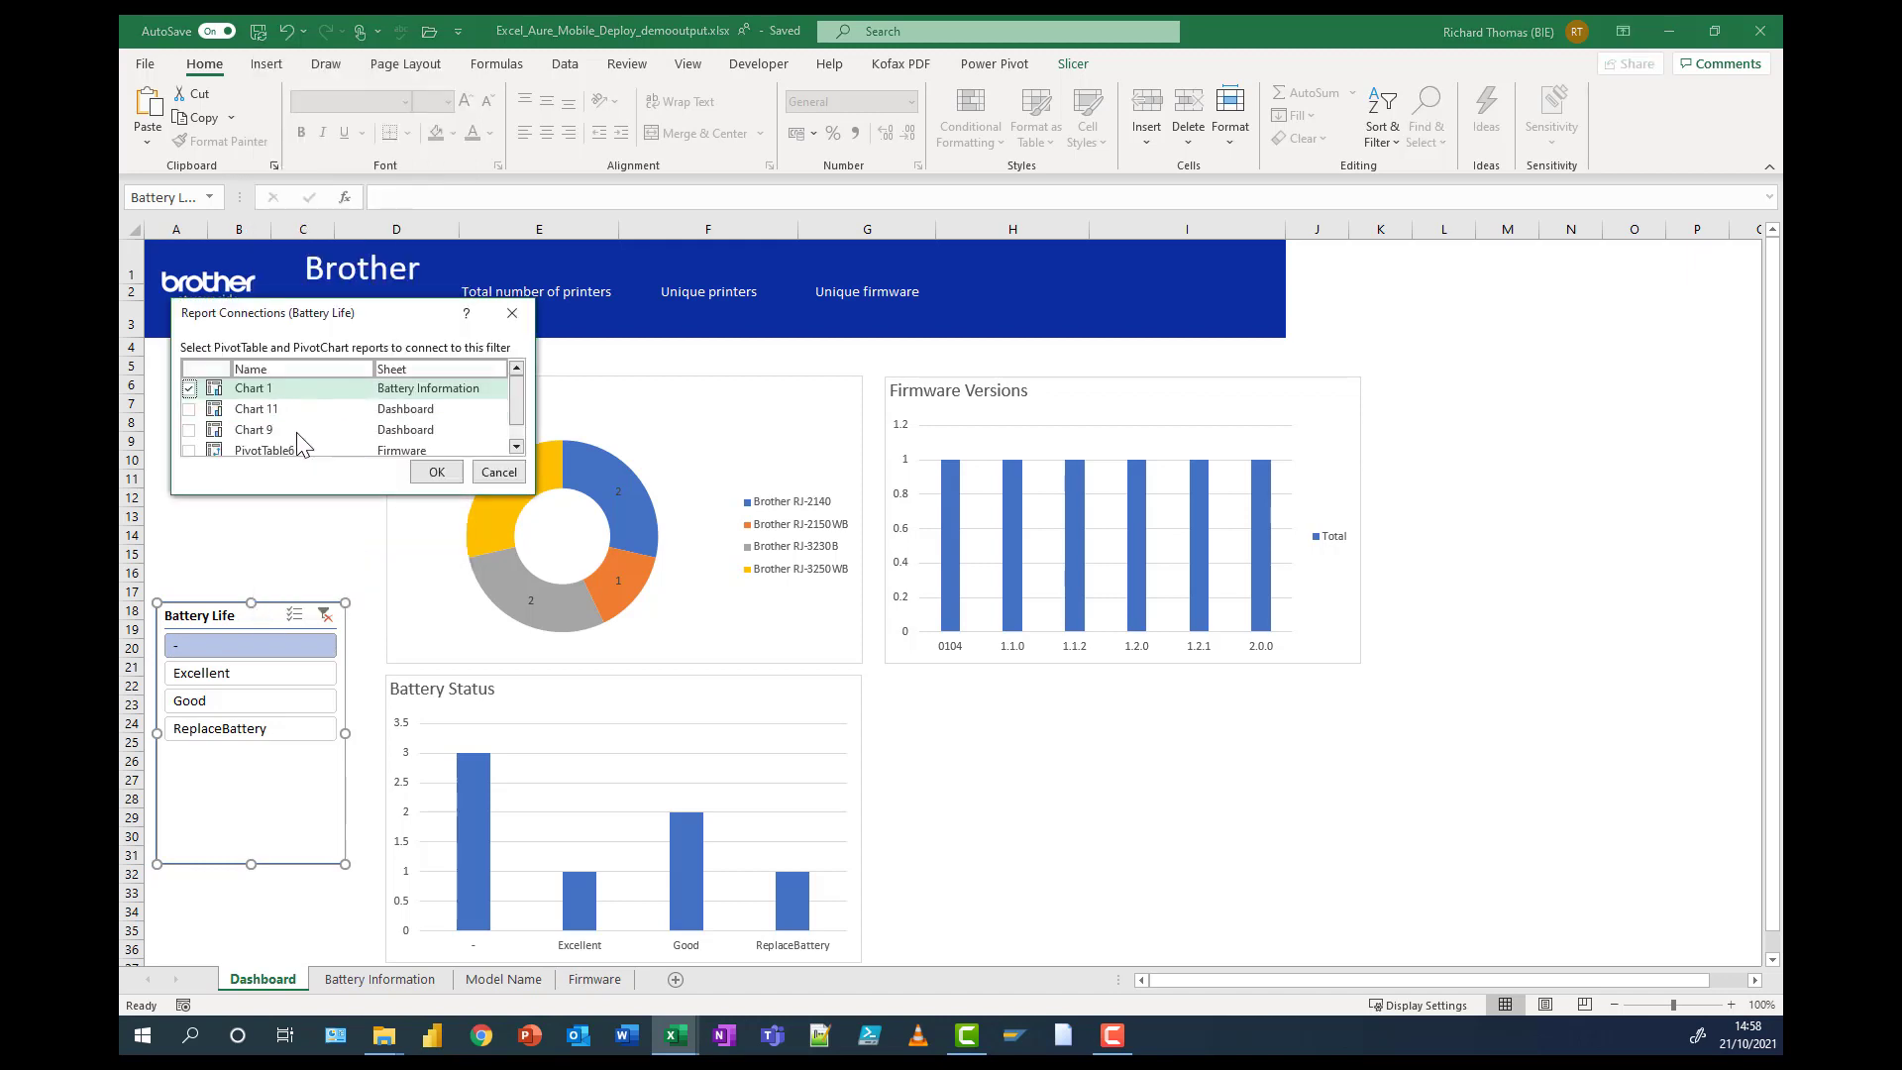
click(188, 409)
click(188, 430)
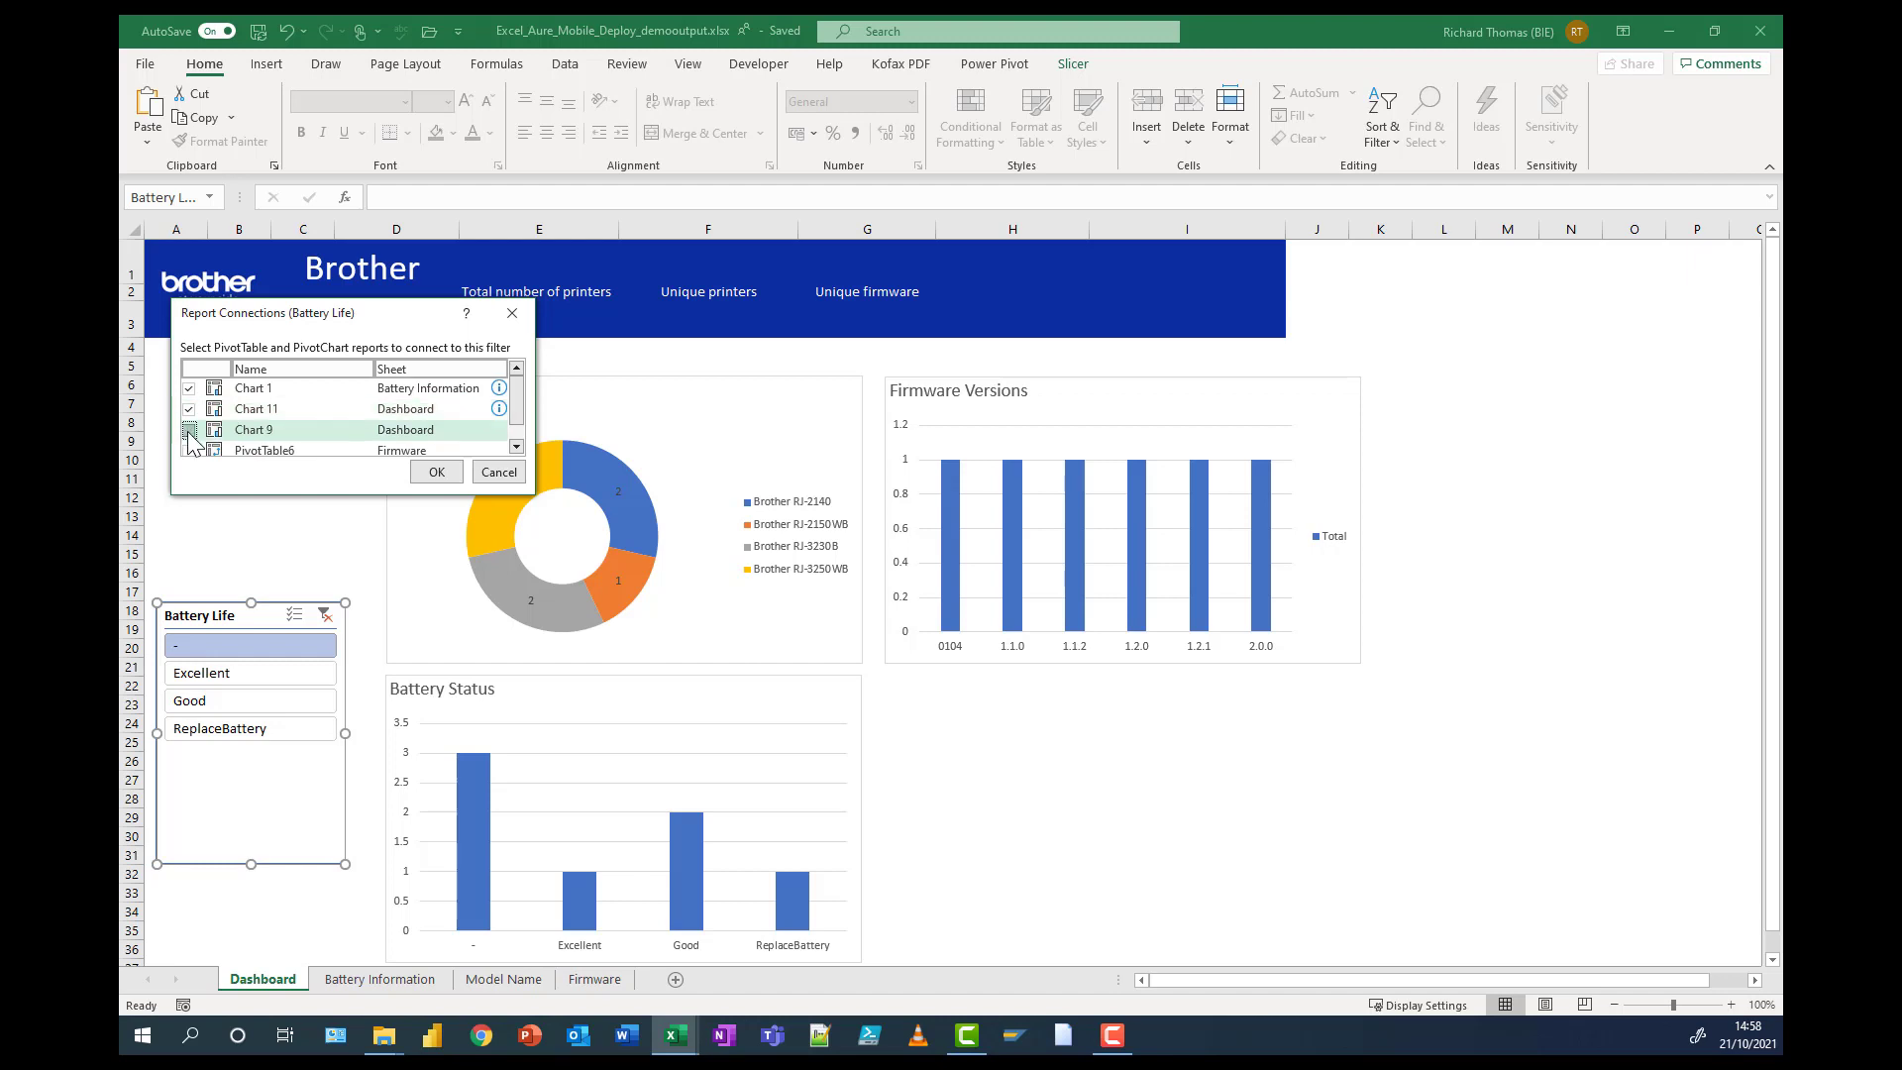
click(189, 451)
drag(519, 408, 519, 430)
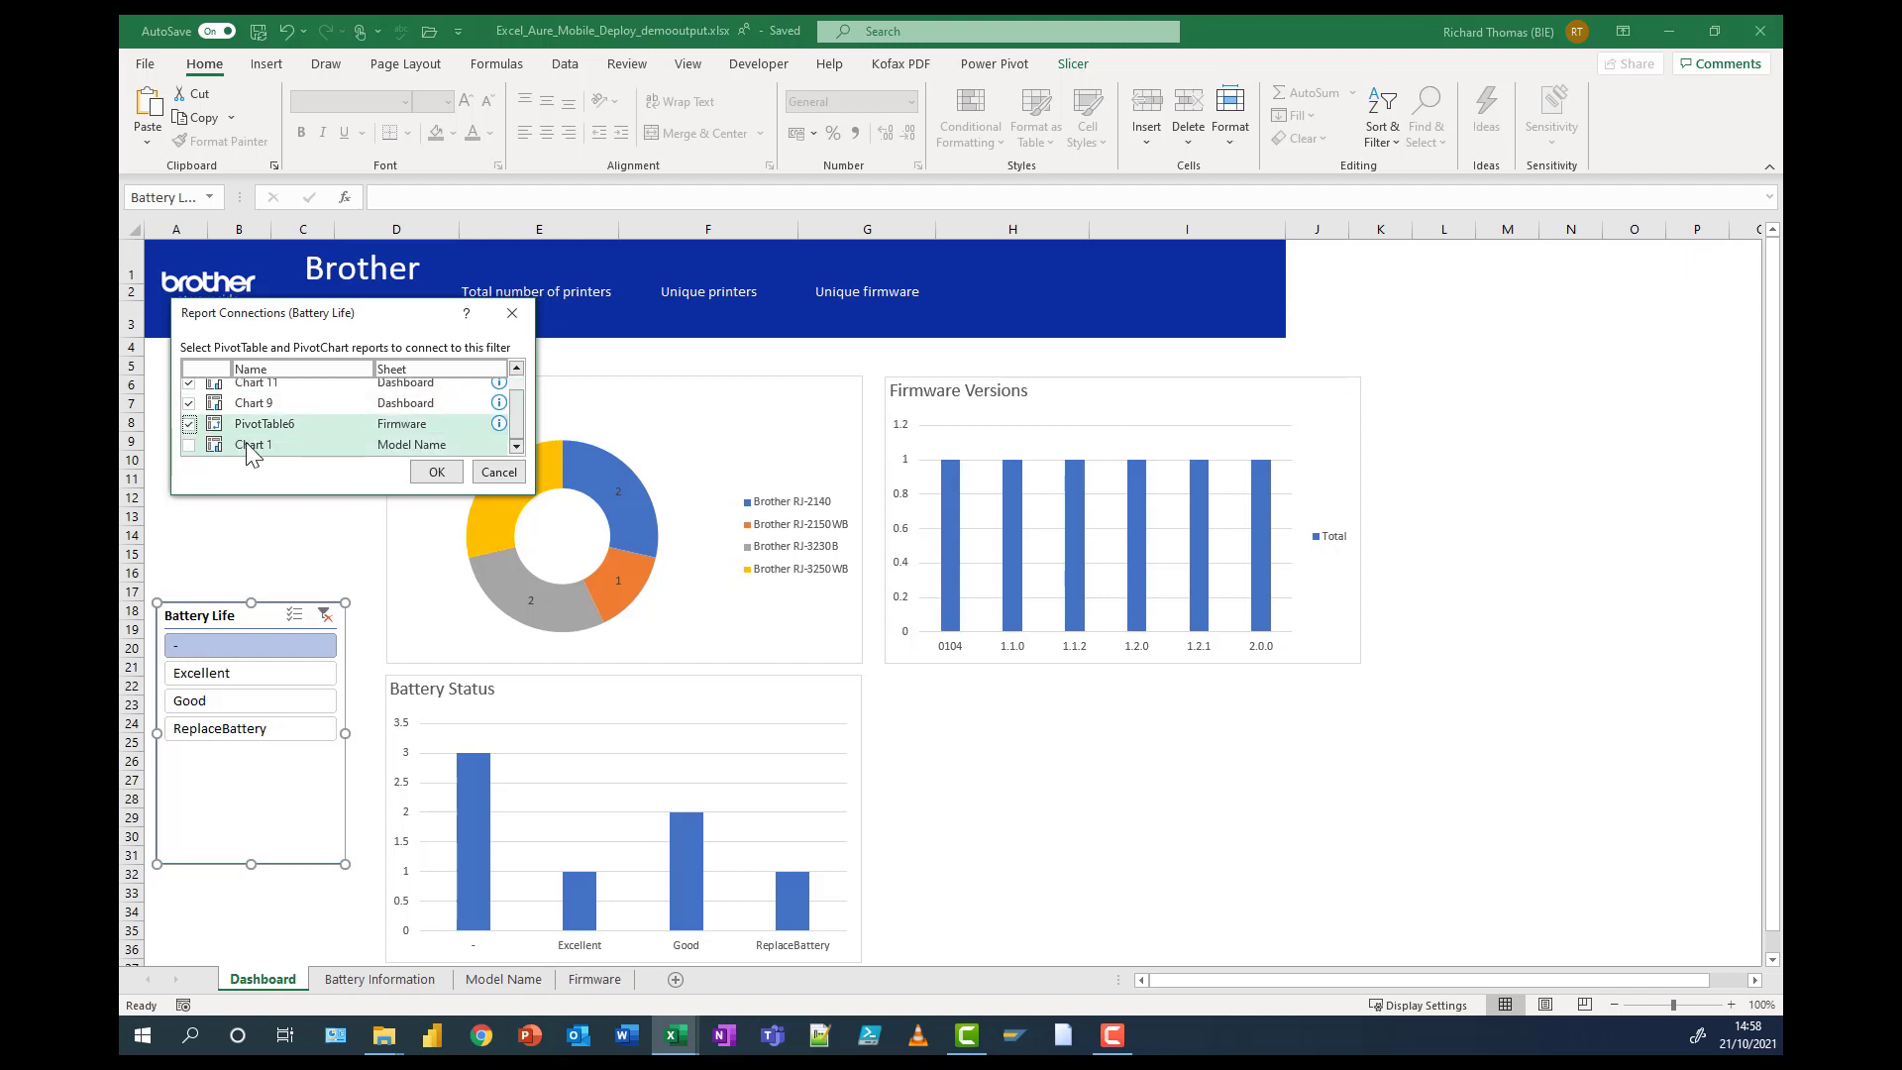
click(189, 447)
click(436, 472)
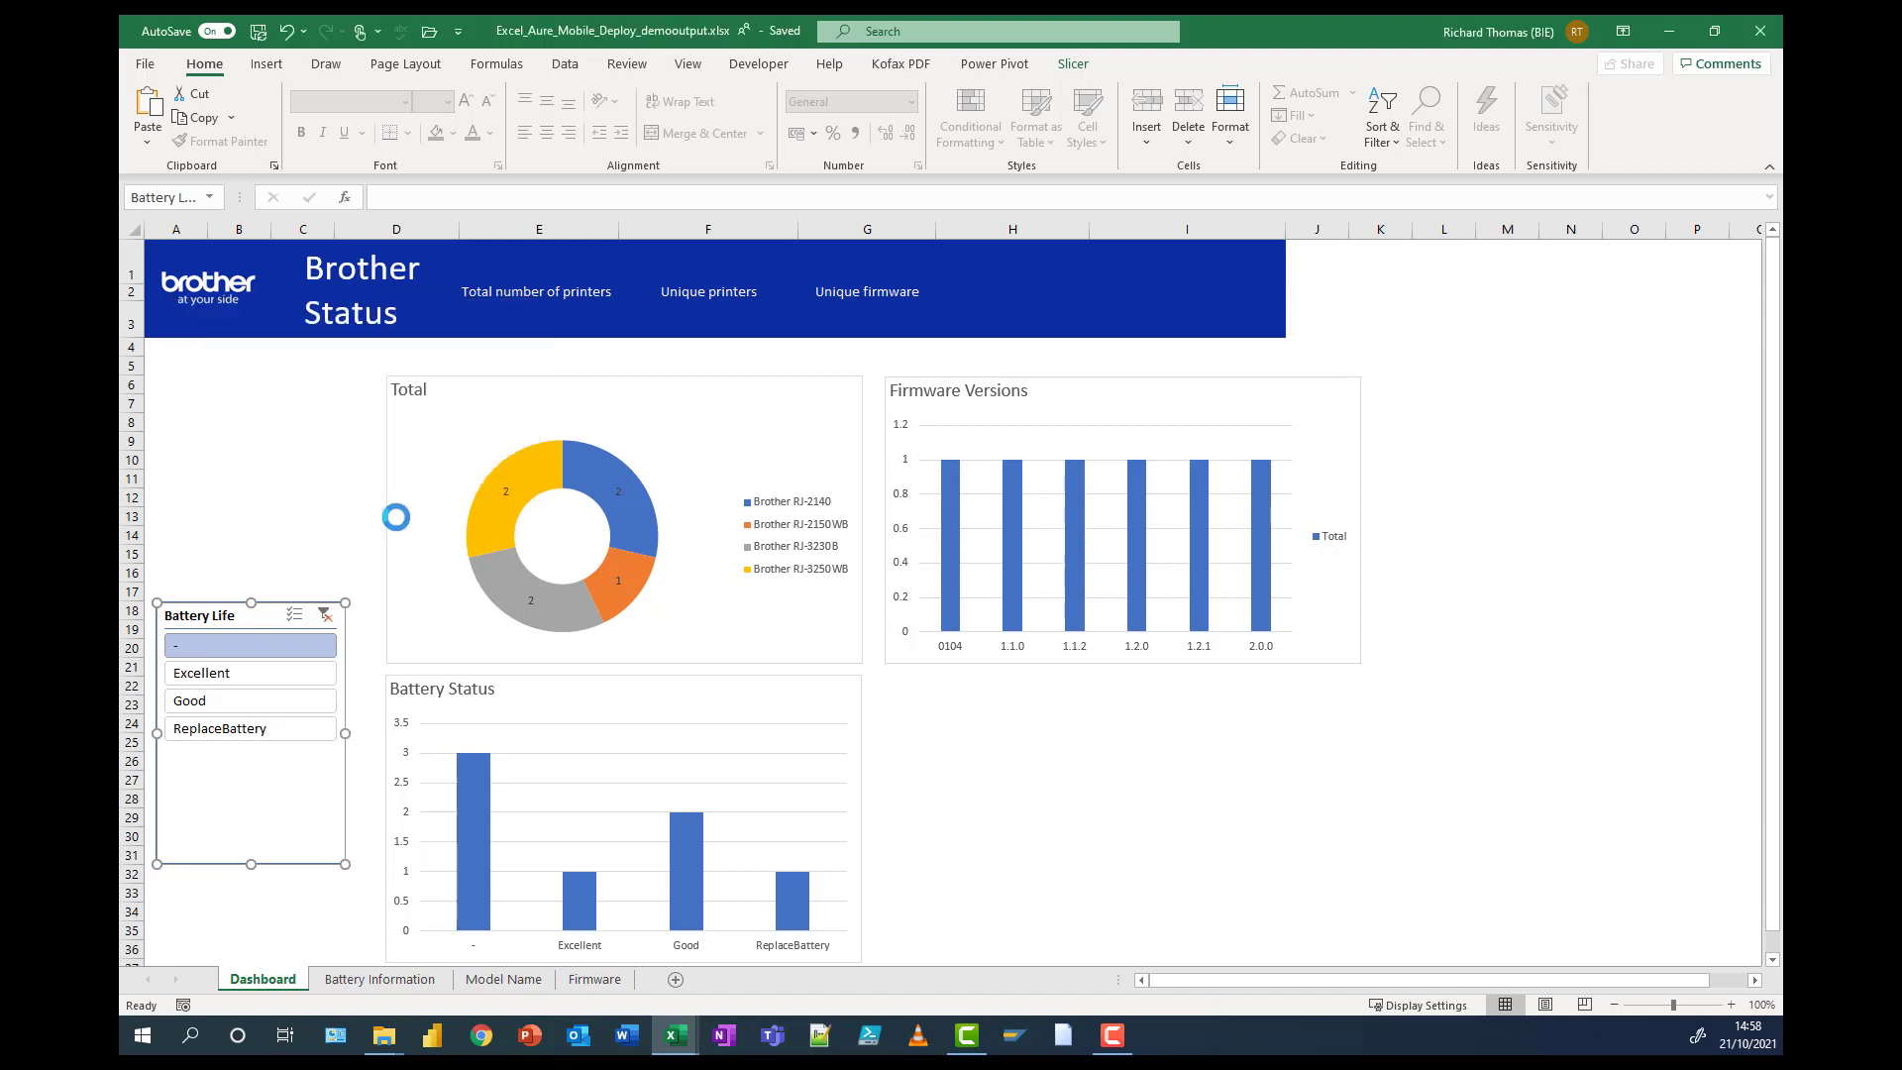
- Check the Battery Life slicer's effect on all charts by filtering to Excellent and Good, clearing the filter before and after each
click(324, 616)
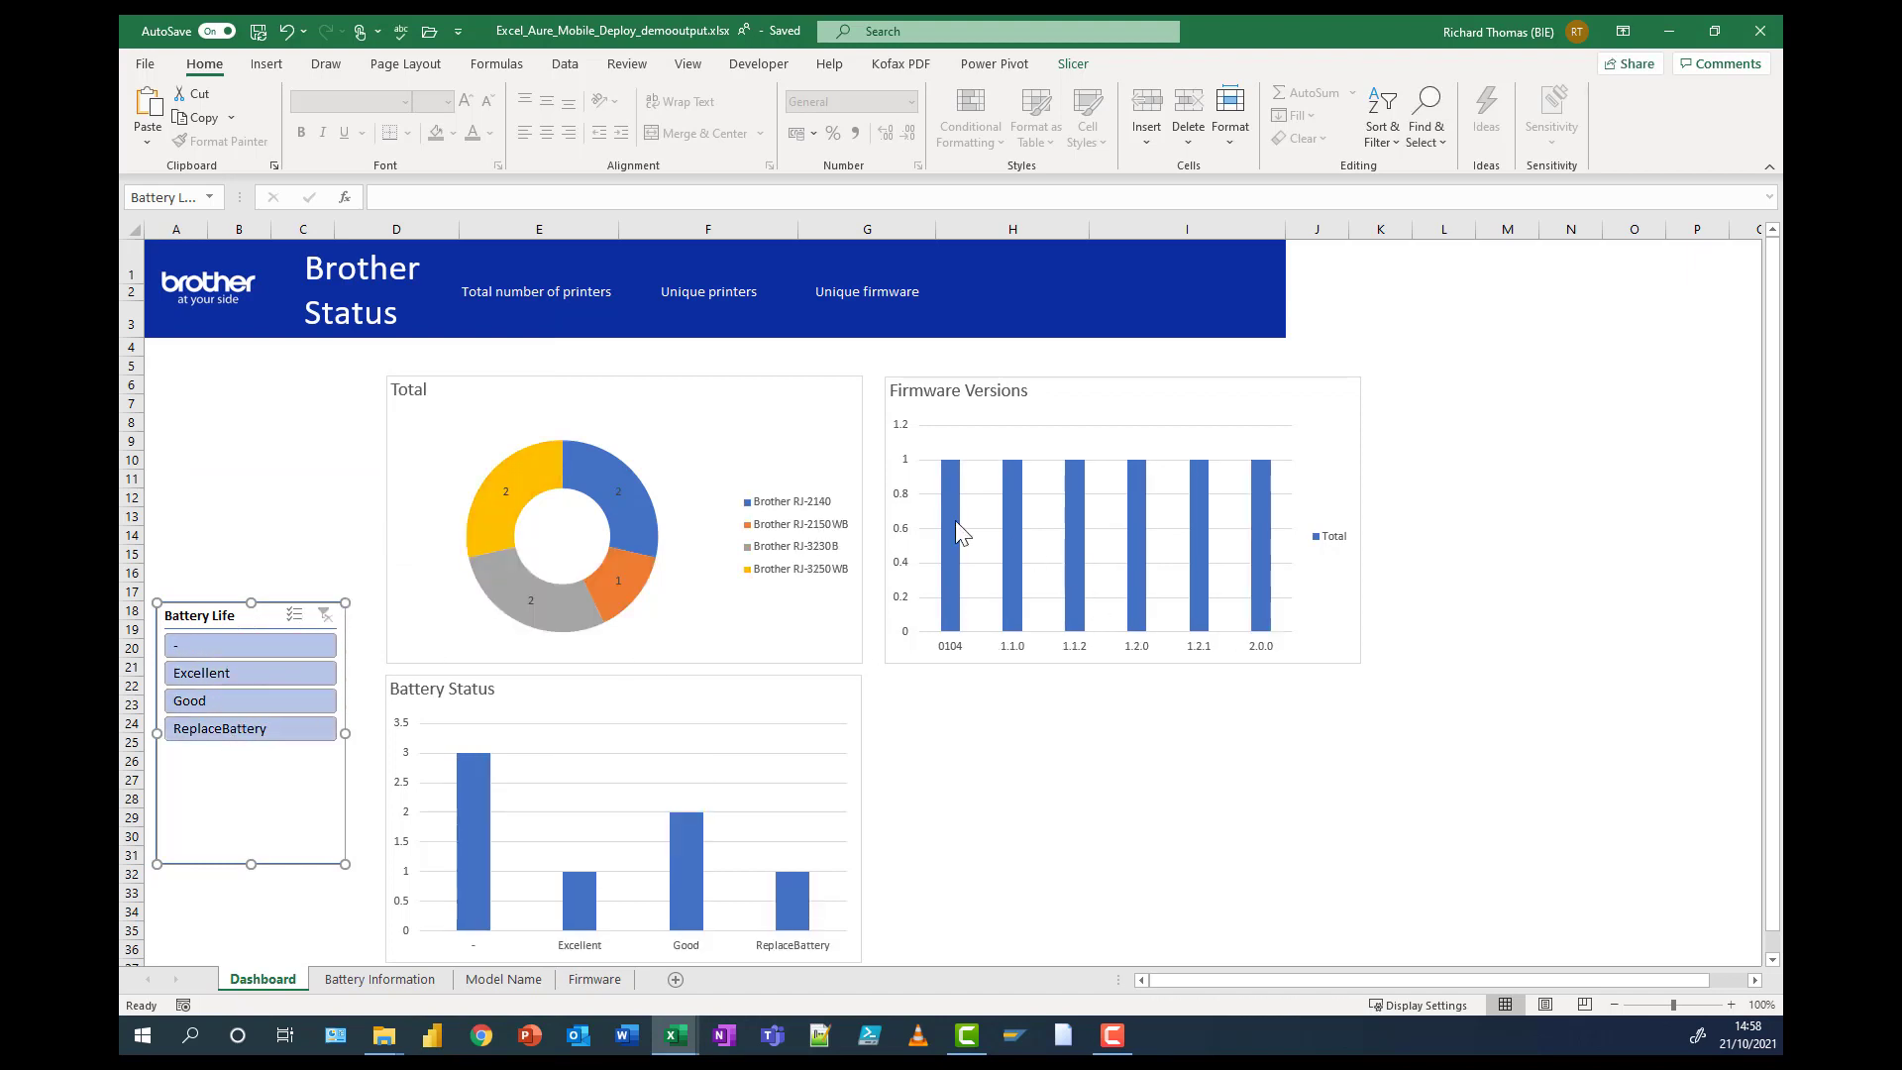
click(228, 674)
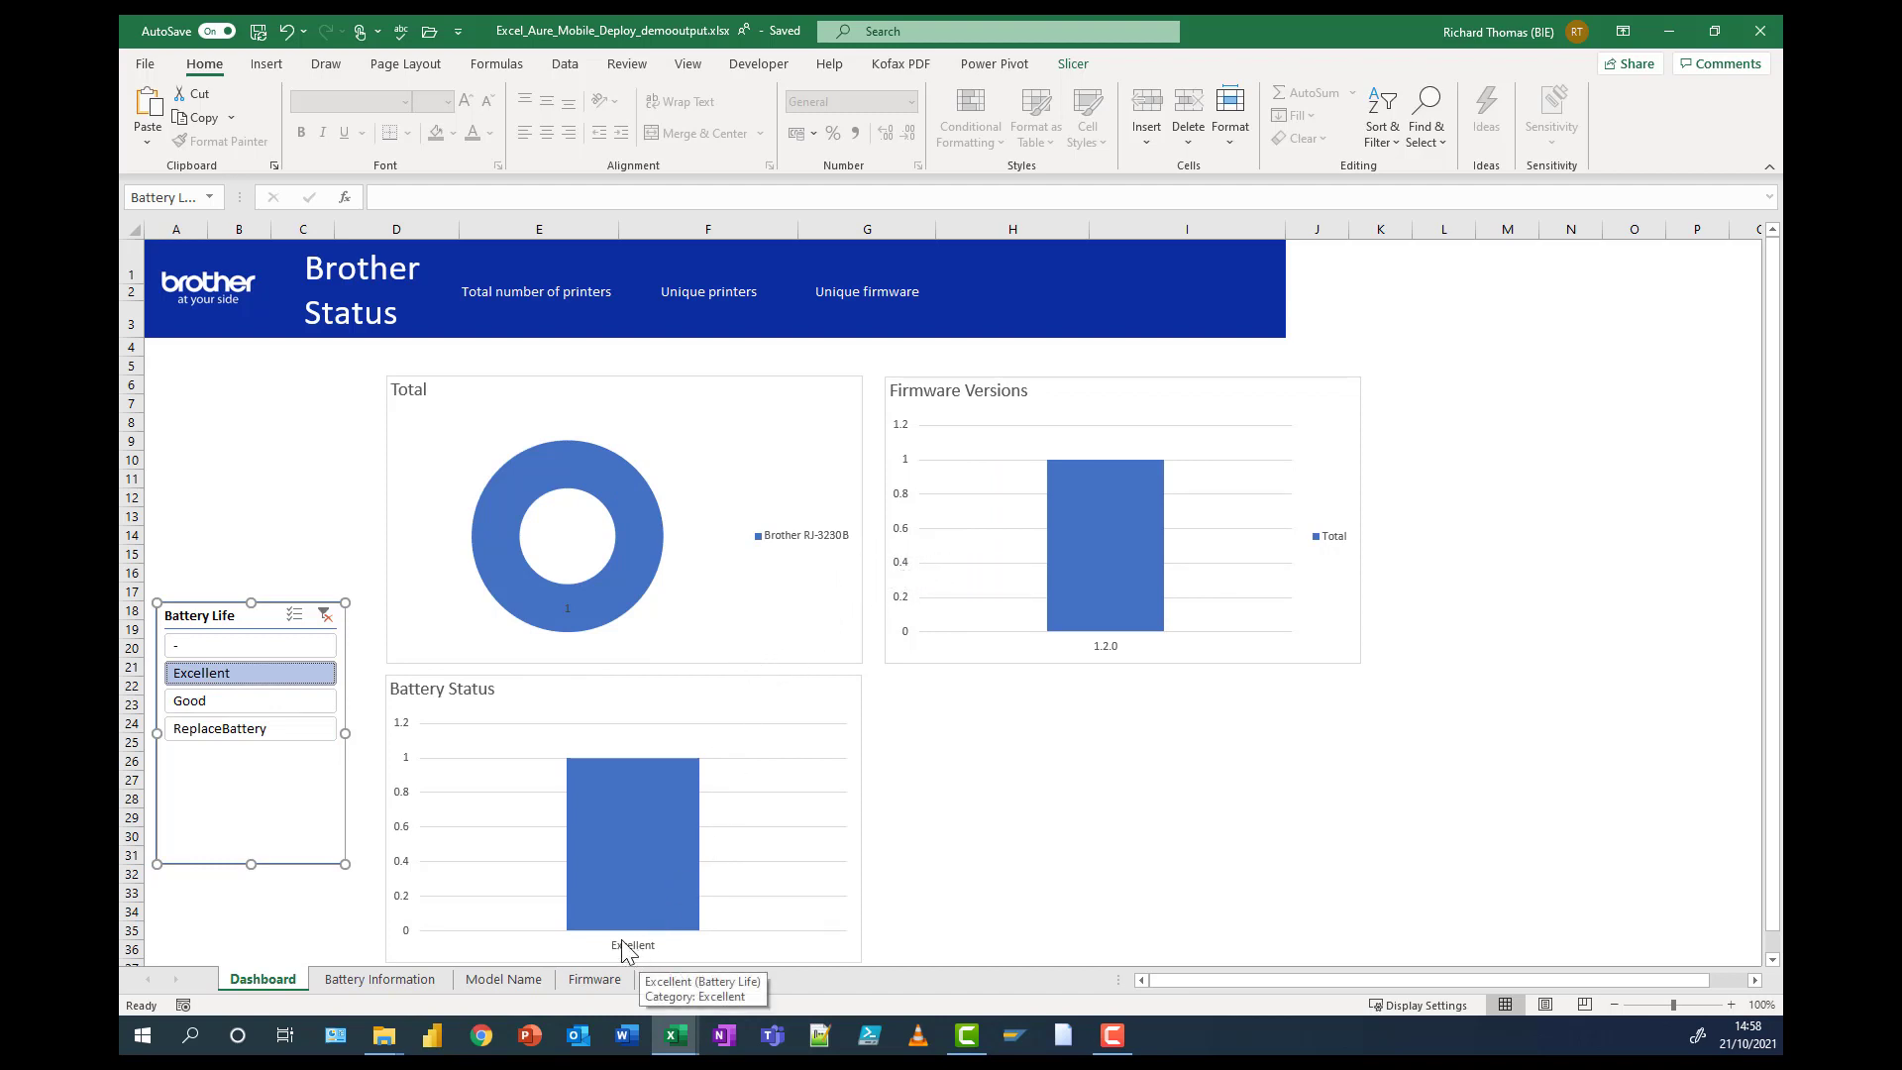
click(326, 616)
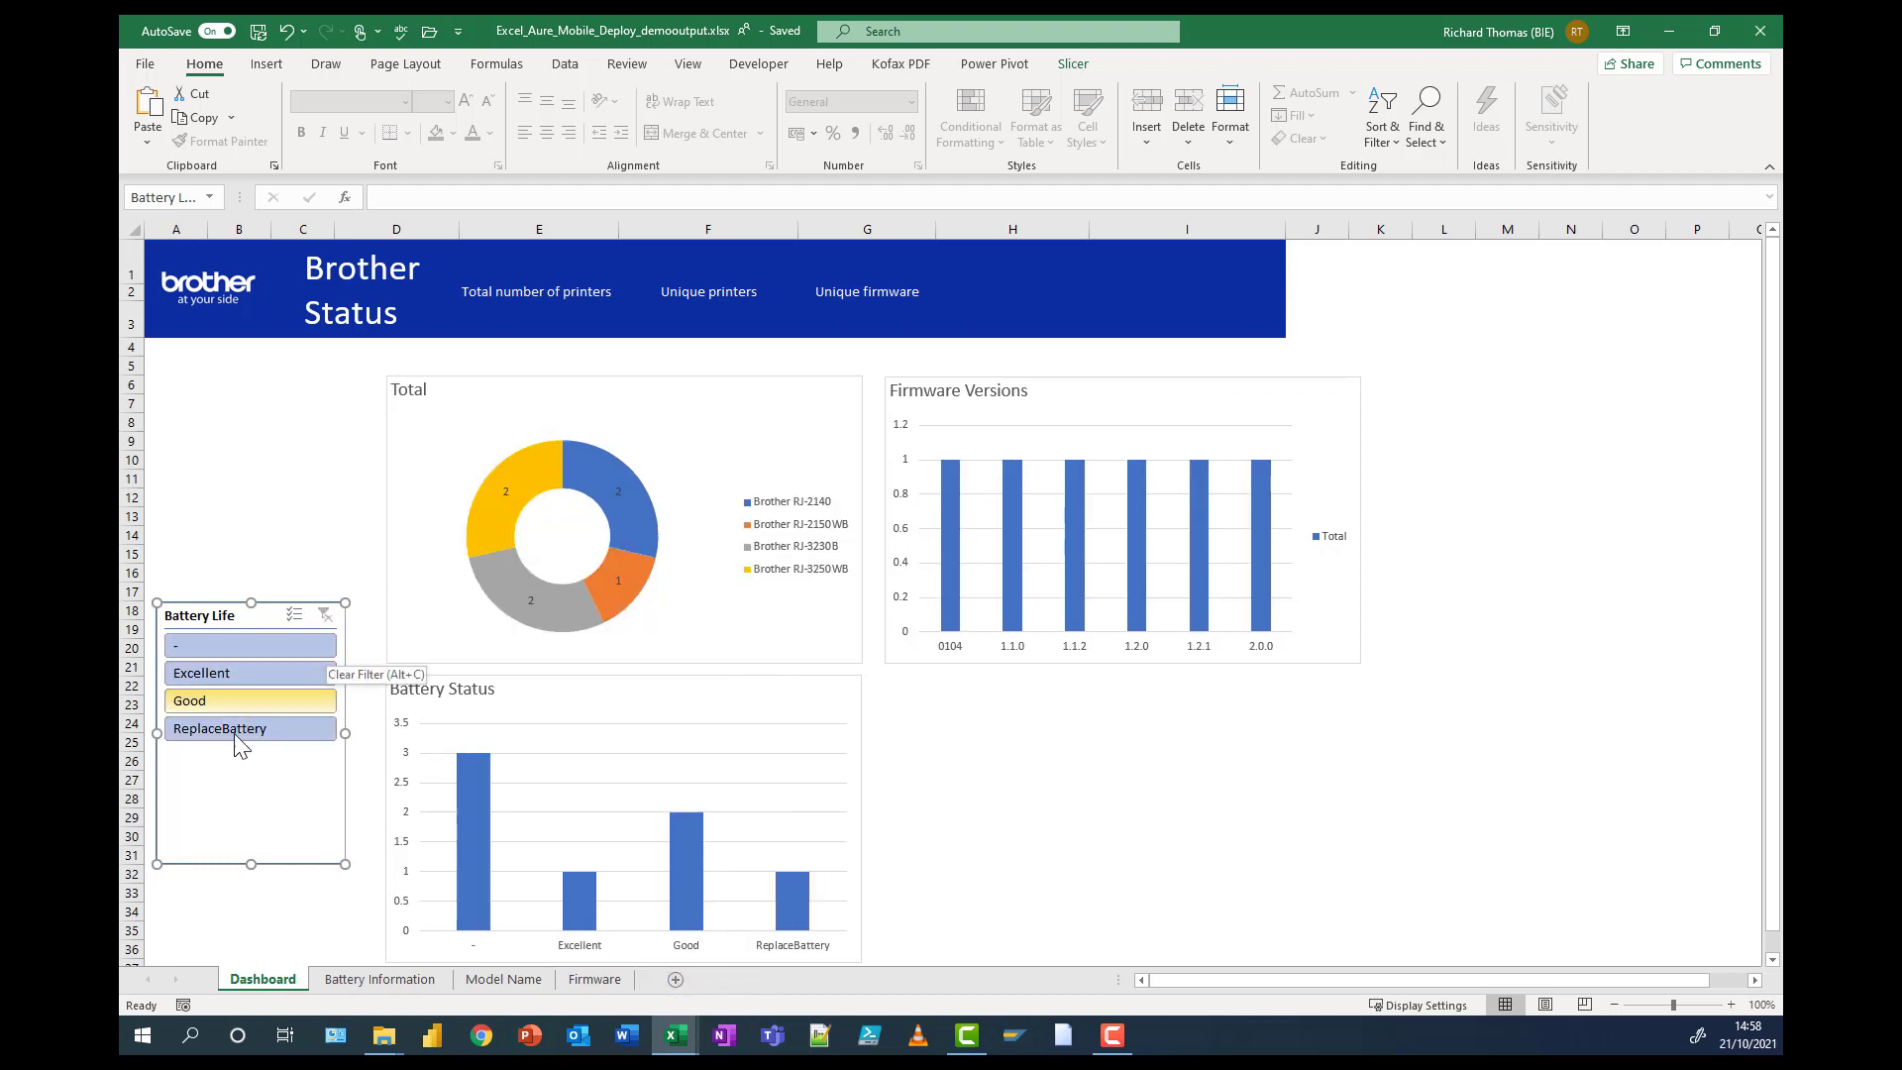
click(235, 701)
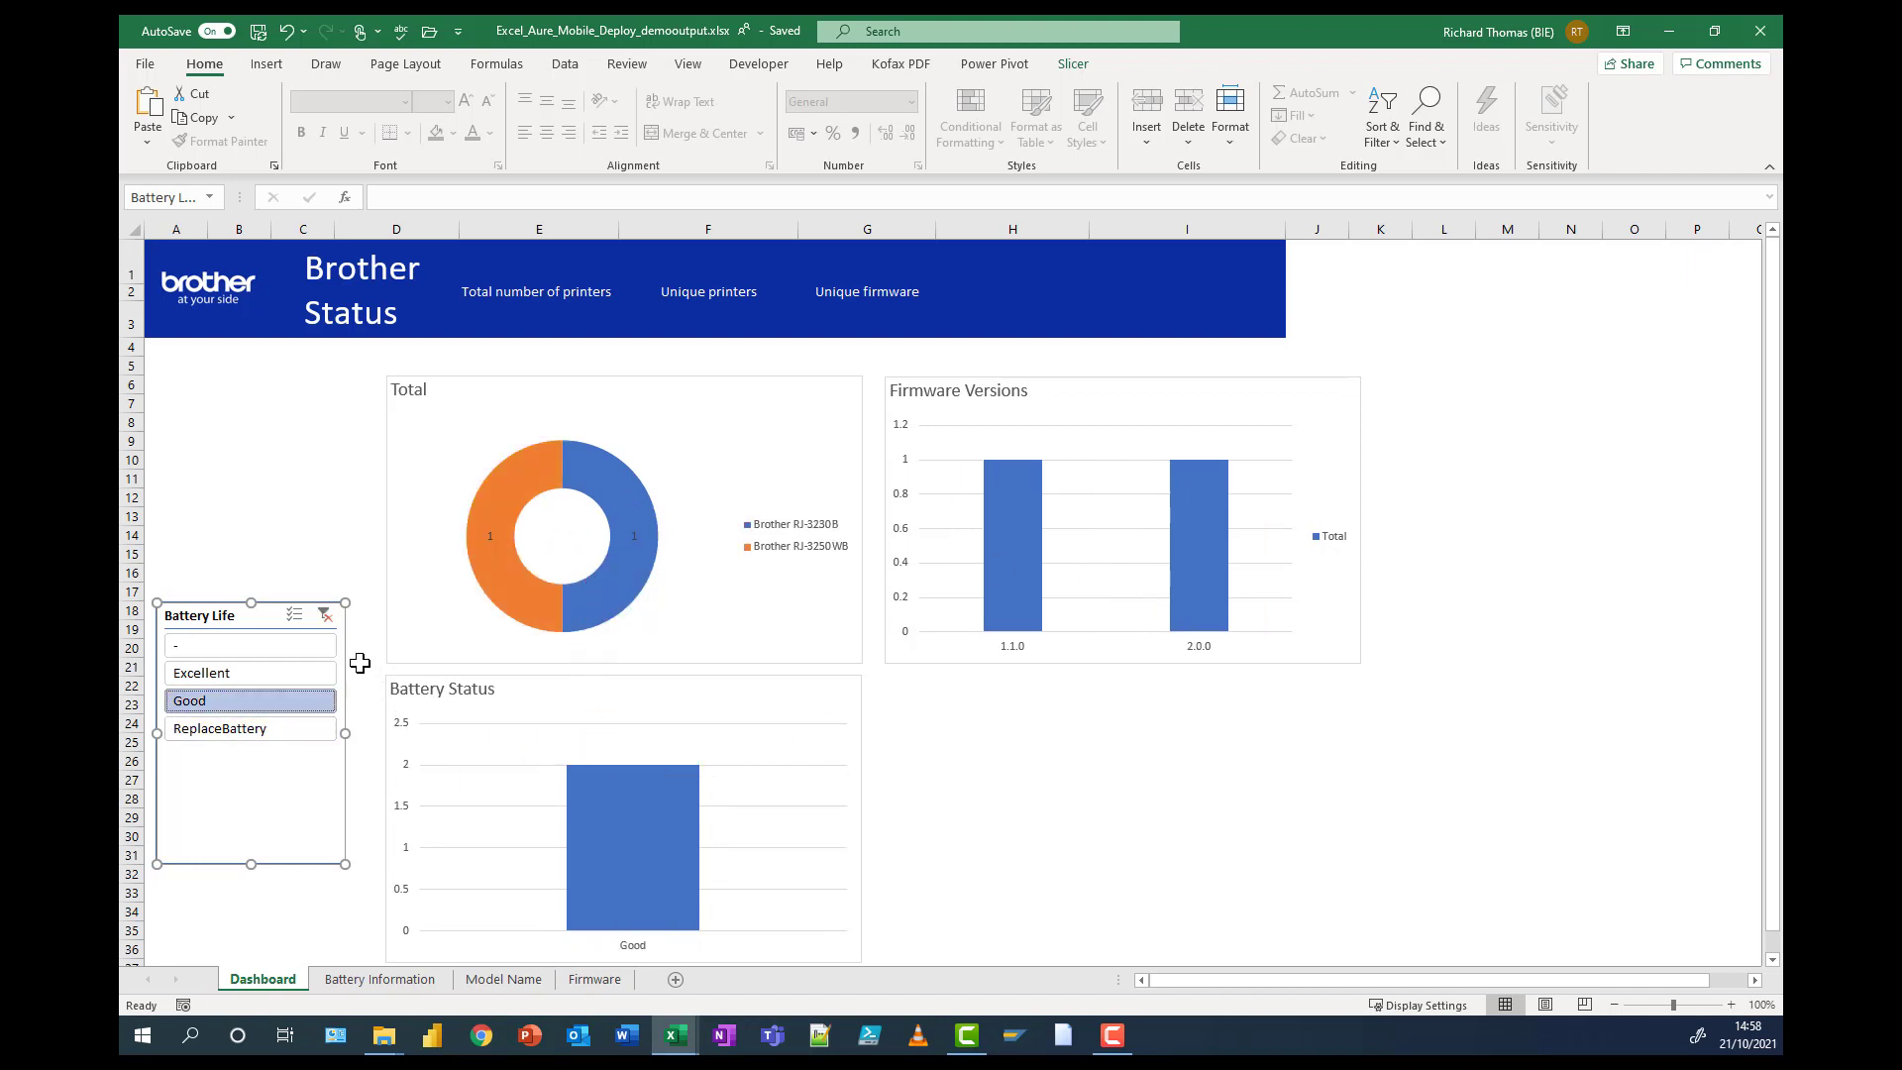
click(326, 617)
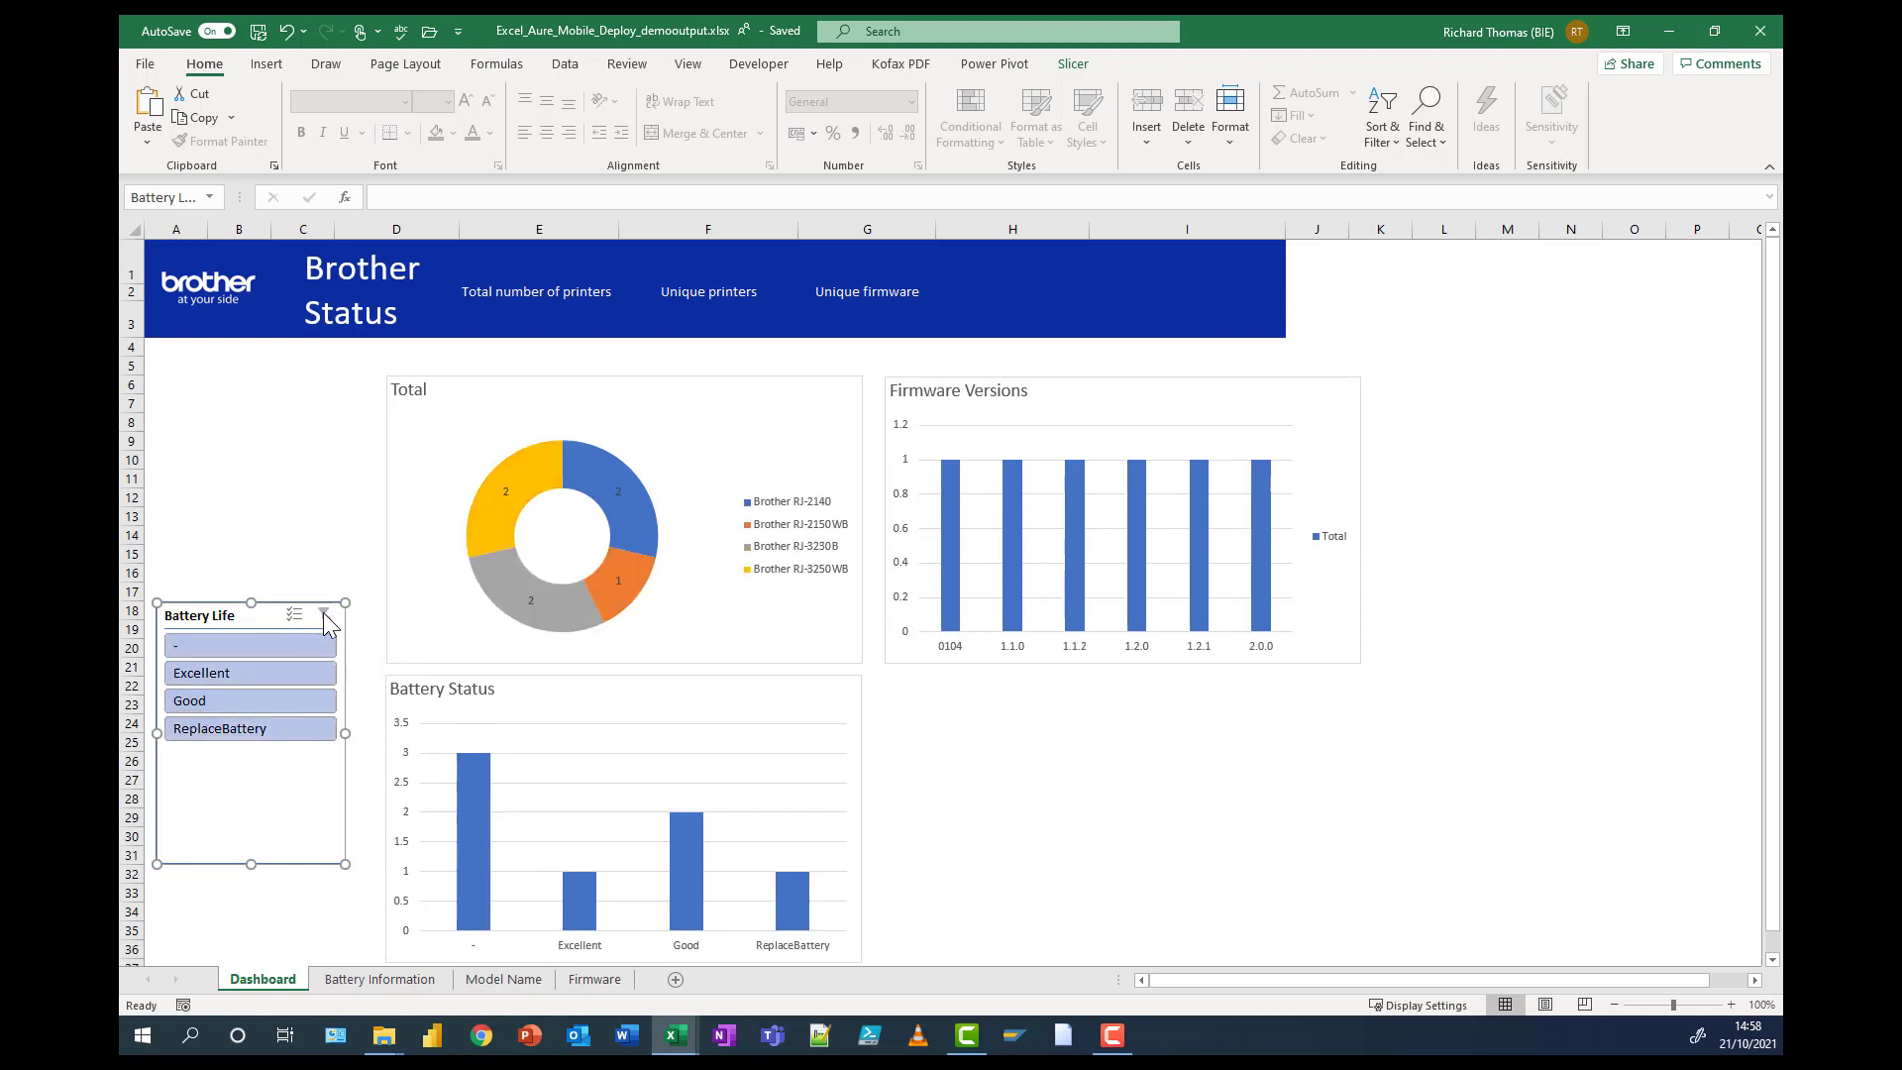
- Insert a Model Name slicer for the doughnut chart on the Model Name sheet and shift it slightly over the chart
click(503, 979)
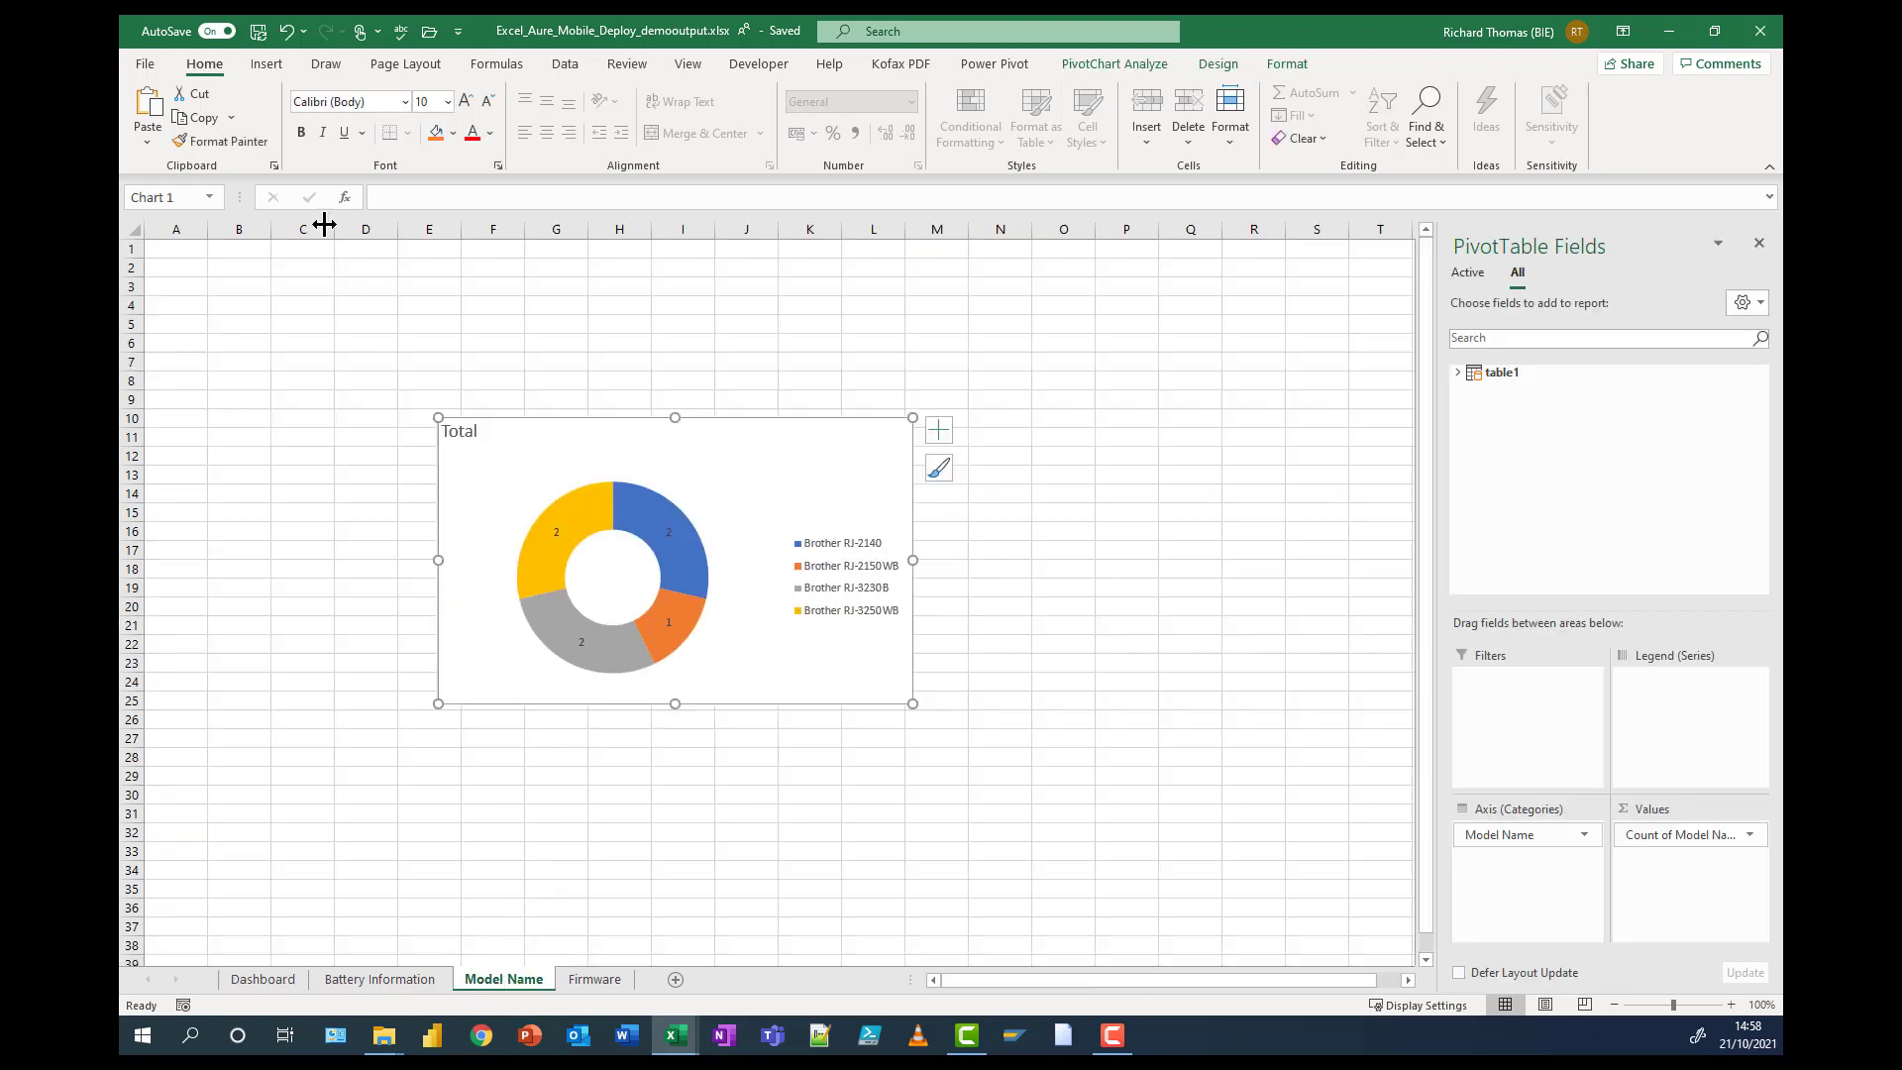
click(278, 71)
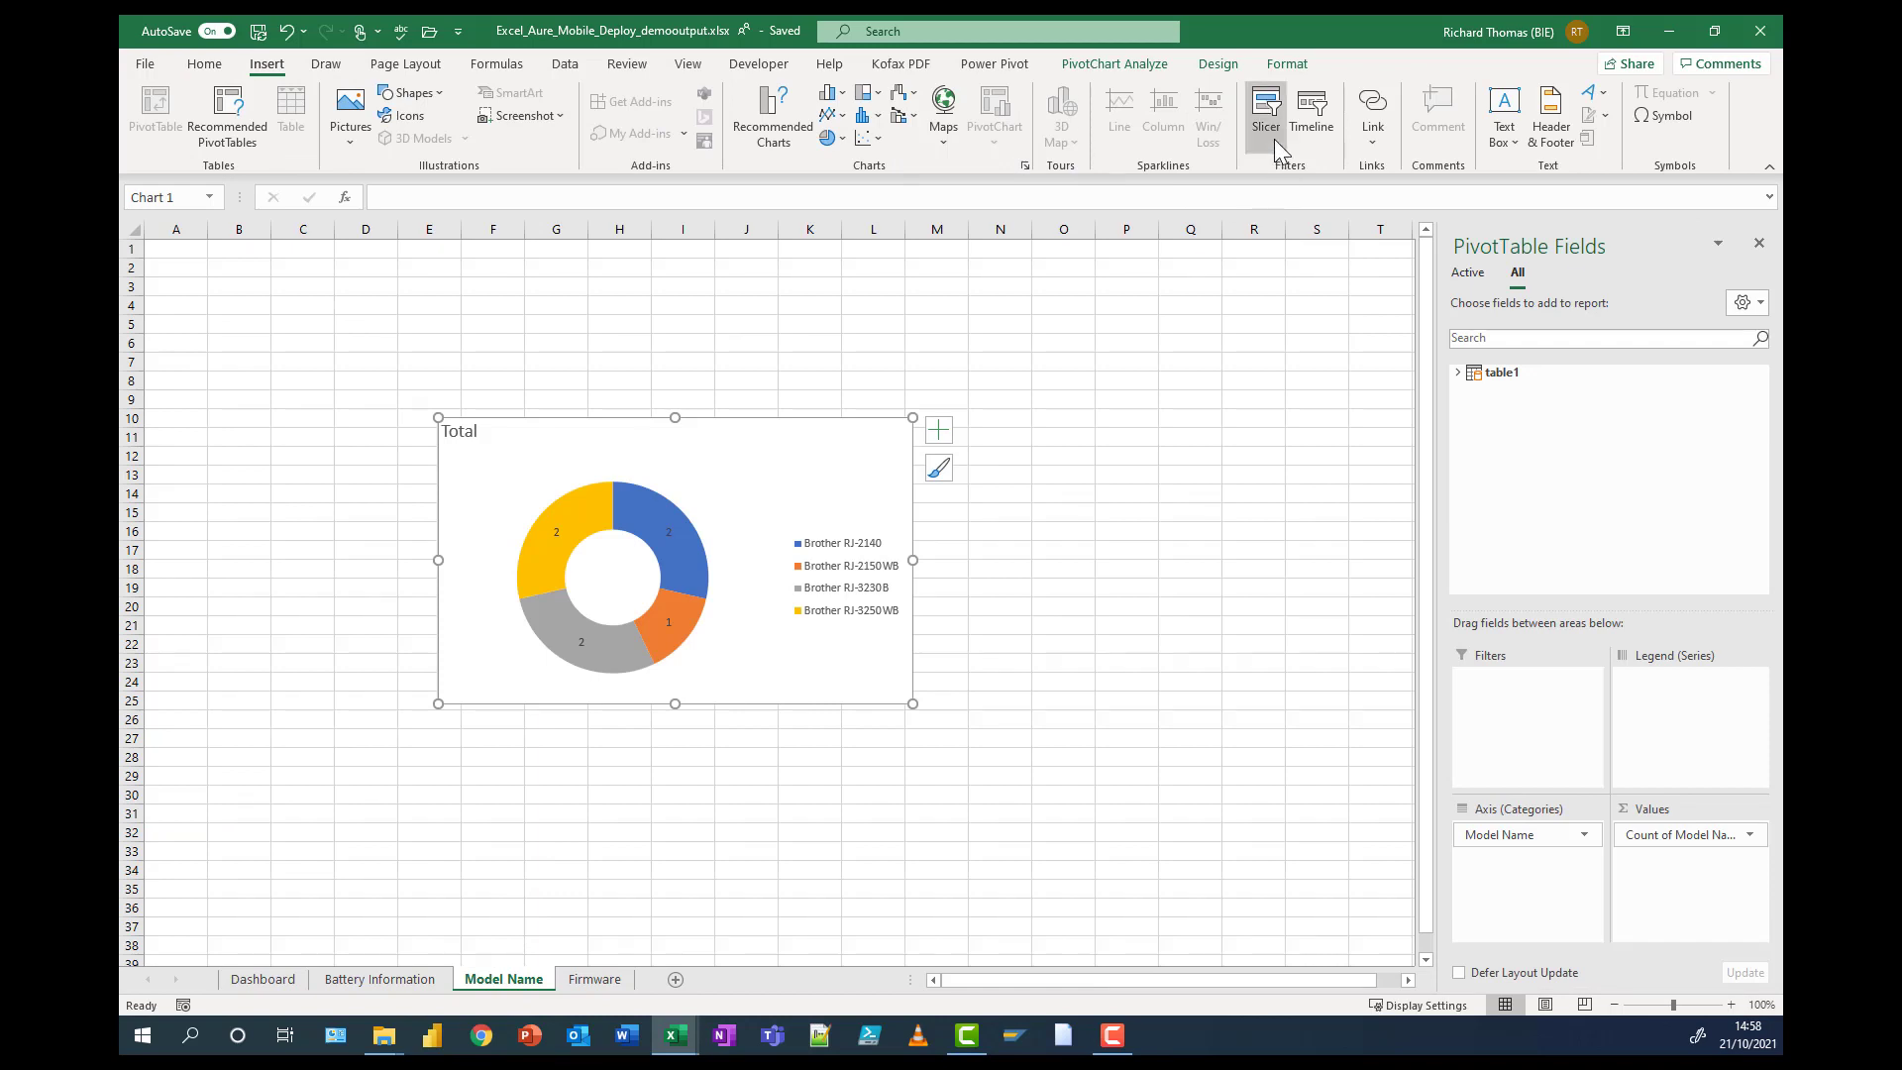
click(1267, 111)
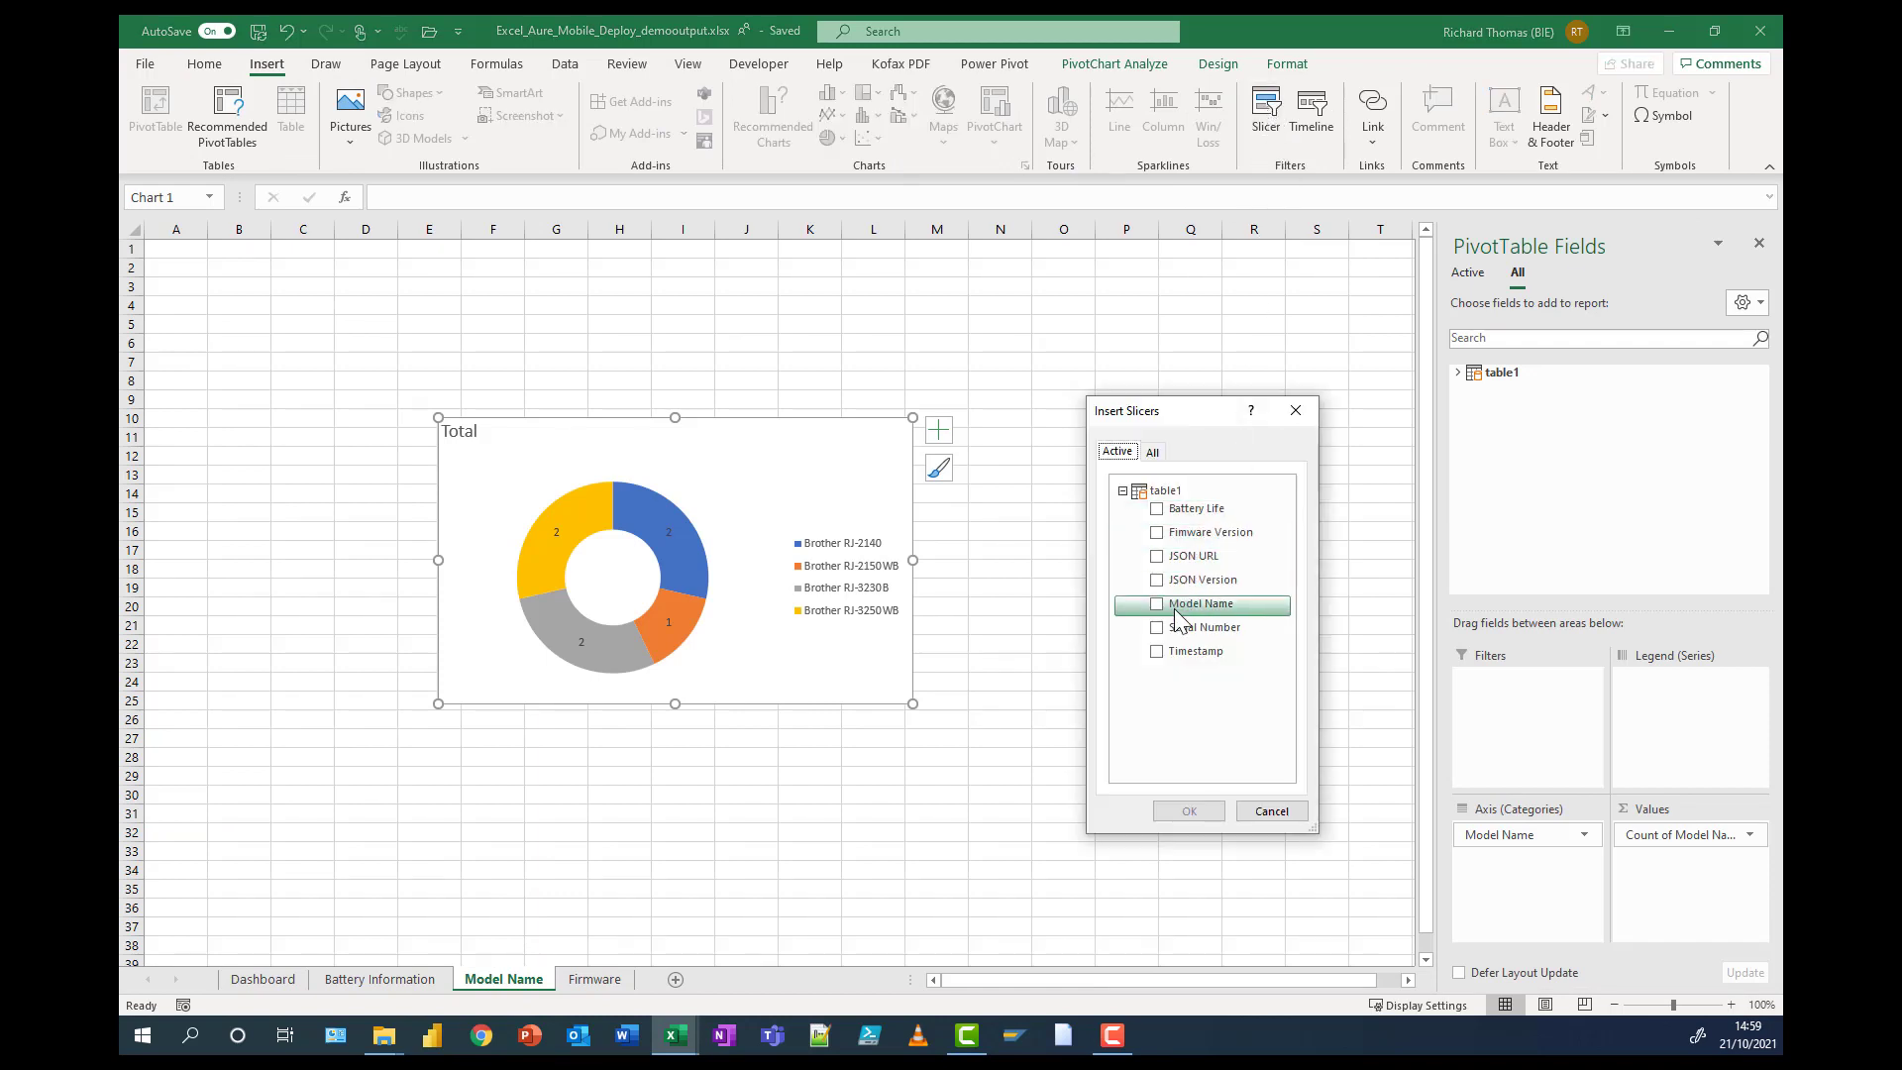
click(1159, 608)
click(1188, 810)
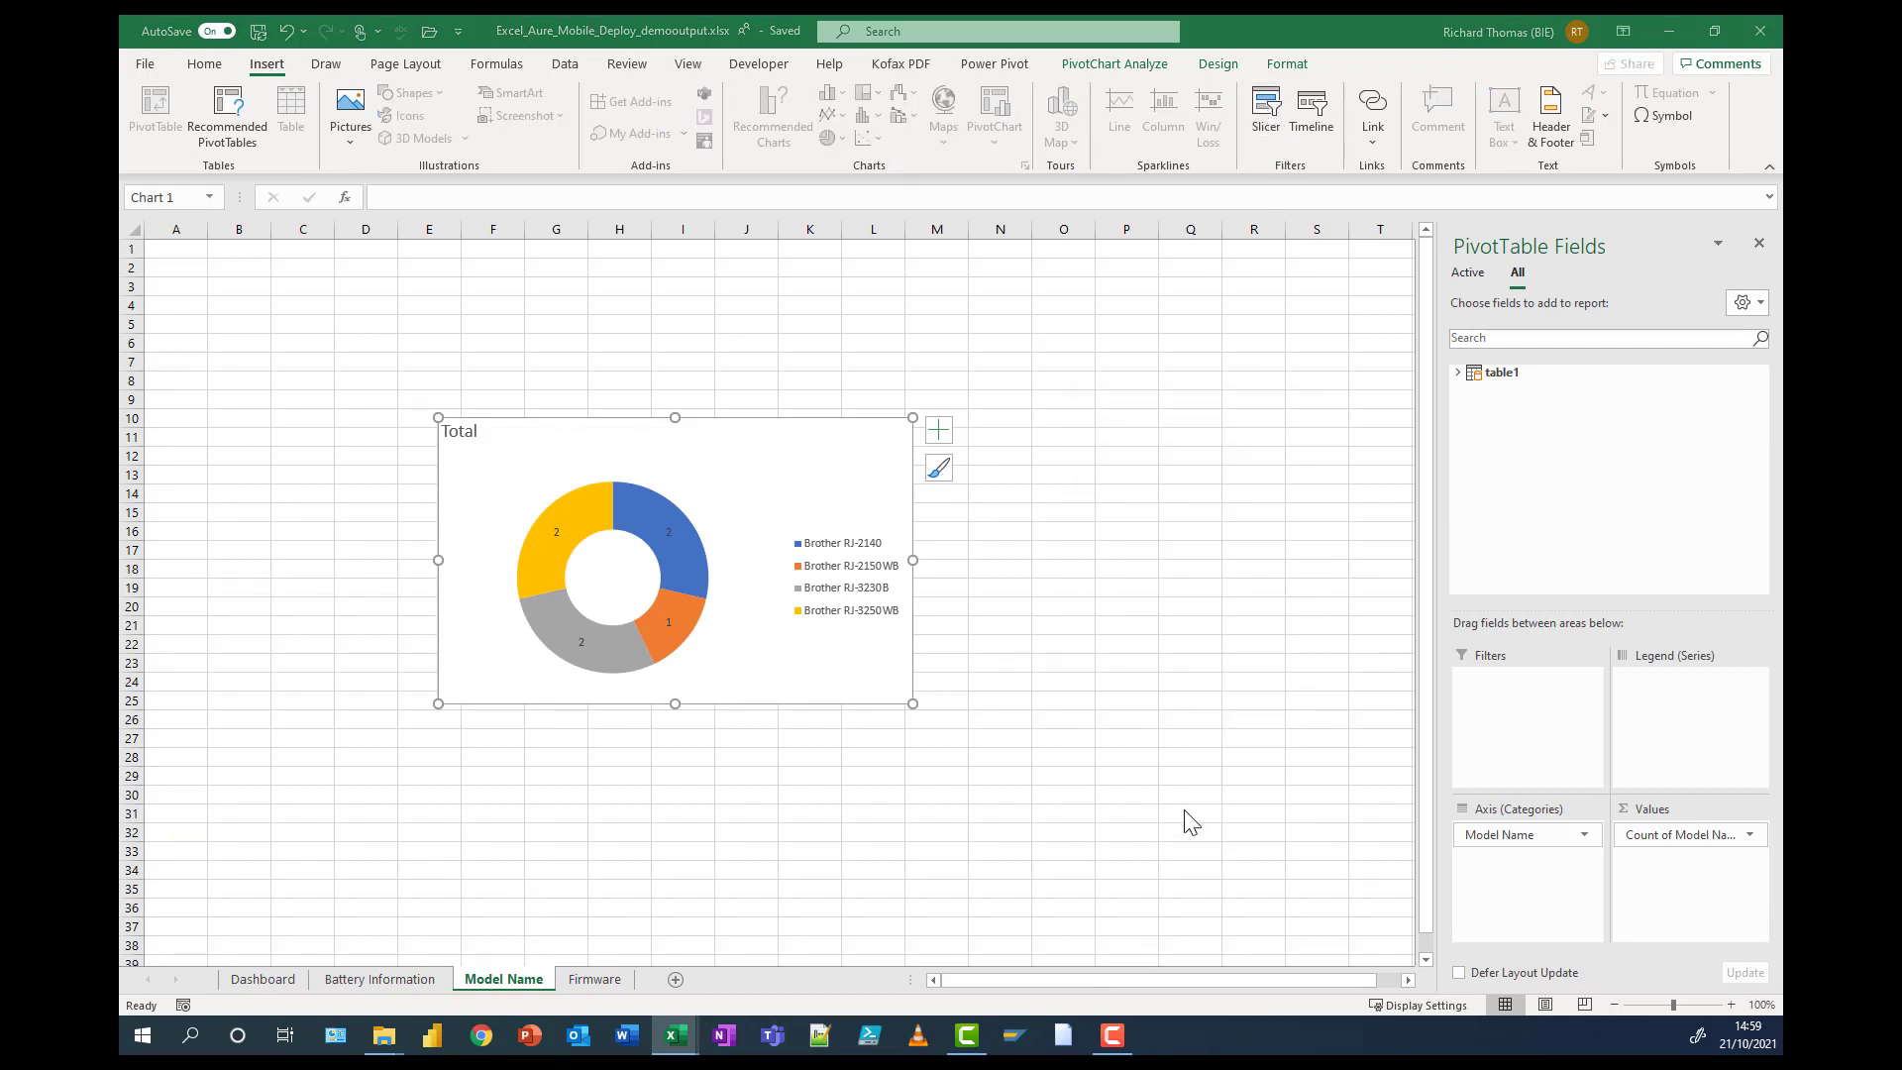
drag(807, 490, 763, 513)
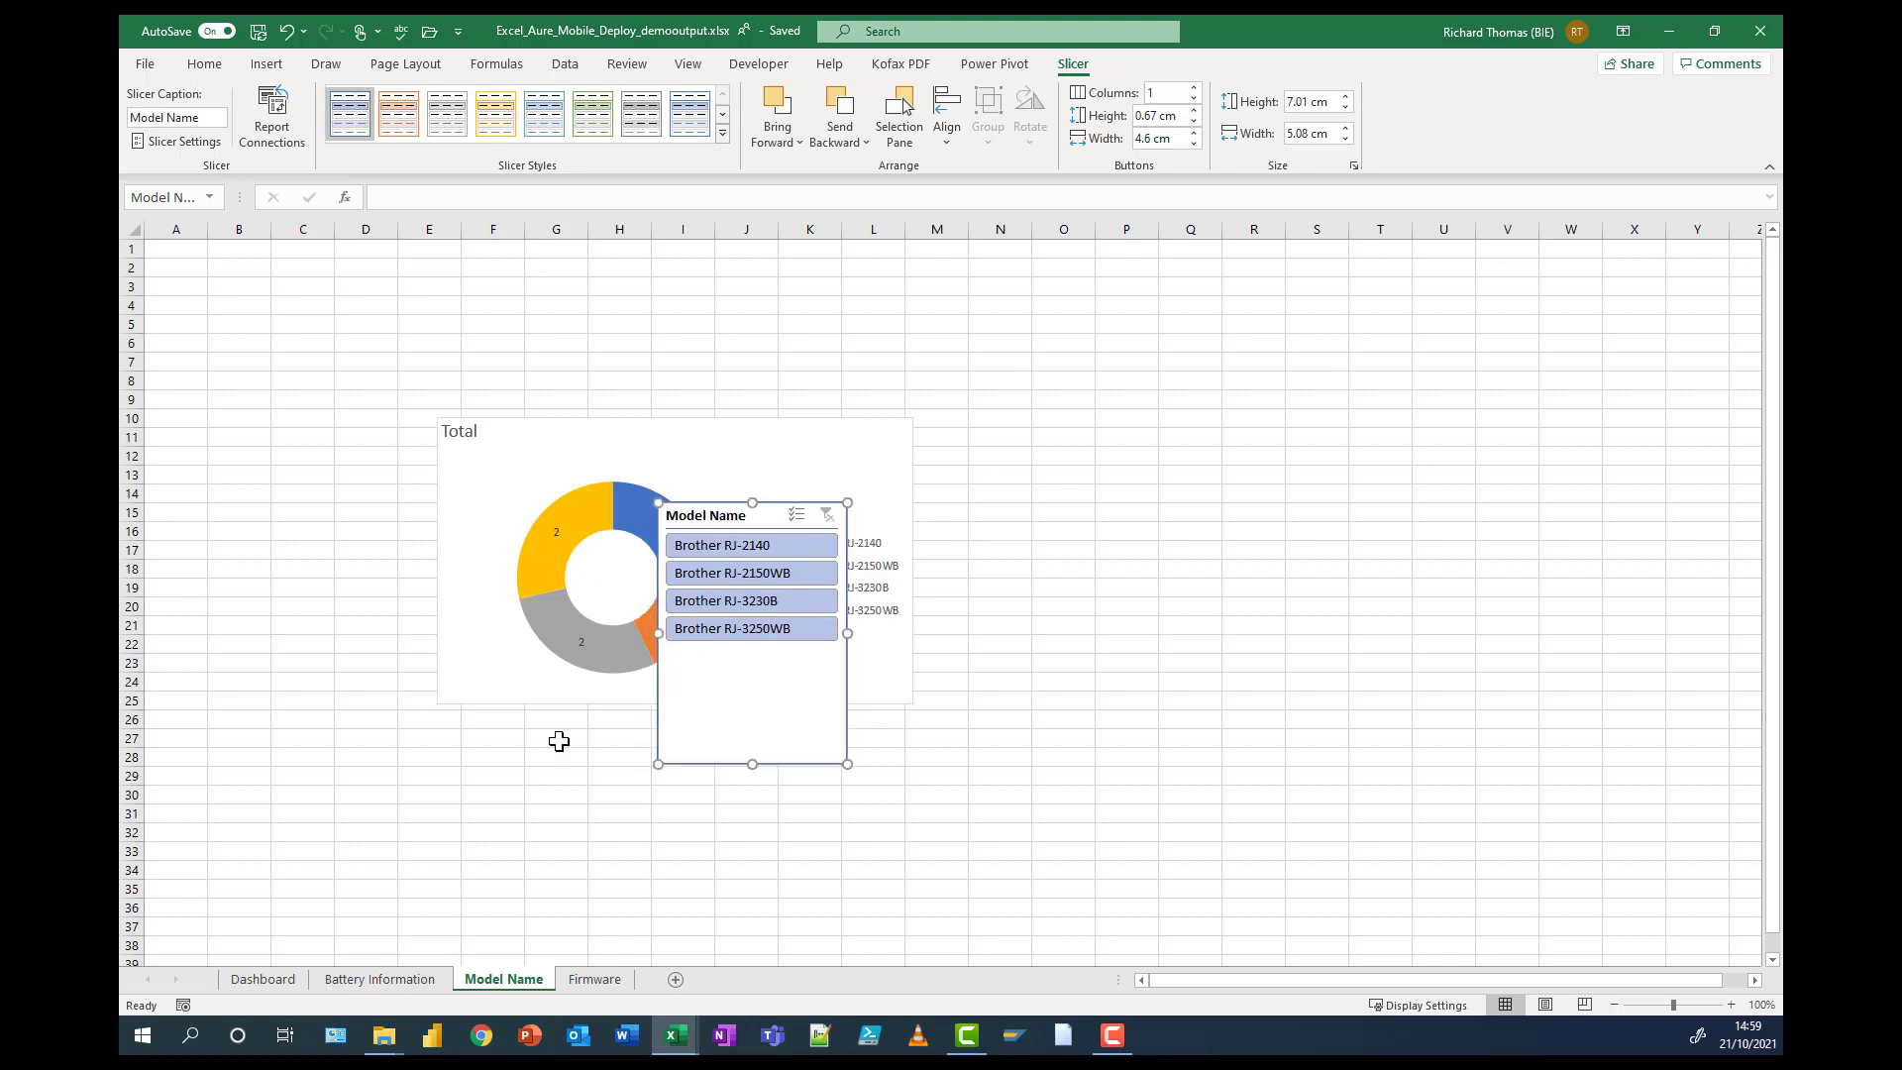
- Copy the Model Name slicer onto the Dashboard sheet beside the doughnut chart and move the Battery Life slicer down below it
click(263, 979)
click(1106, 759)
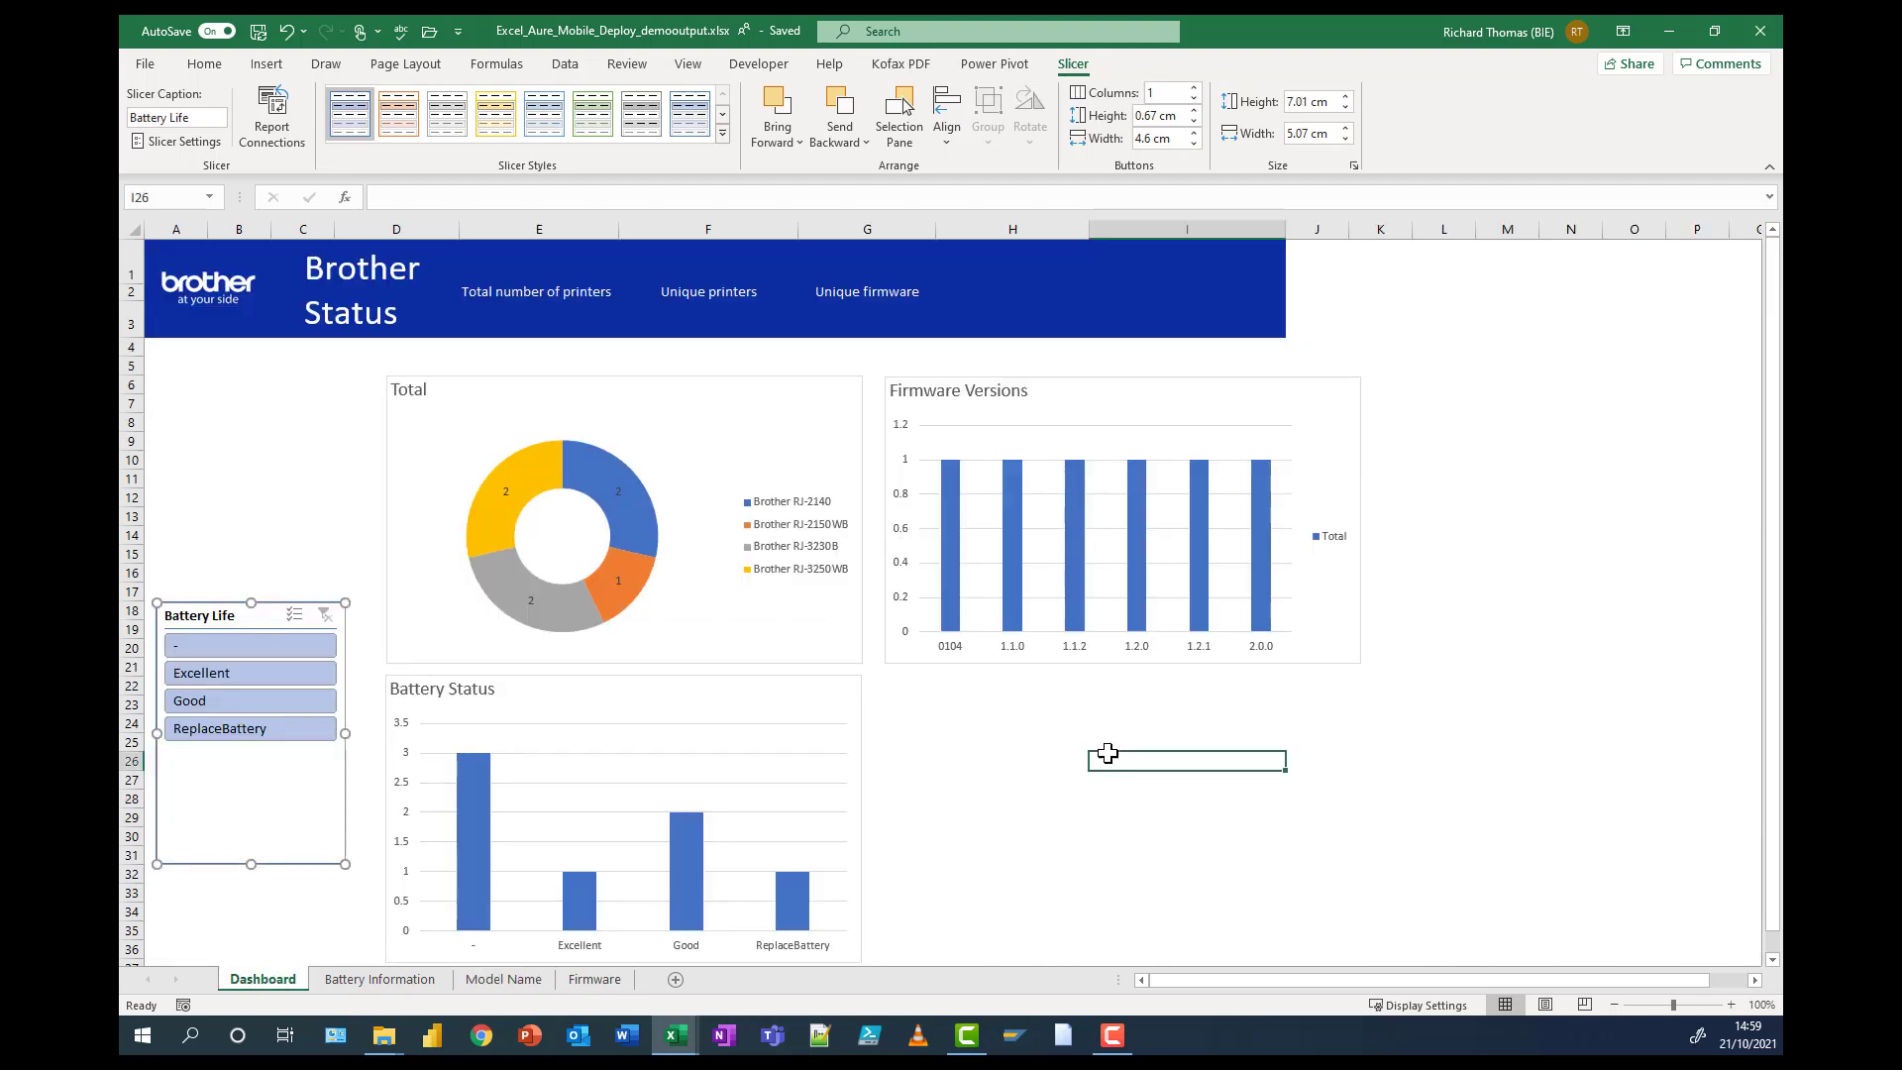
key(ctrl+v)
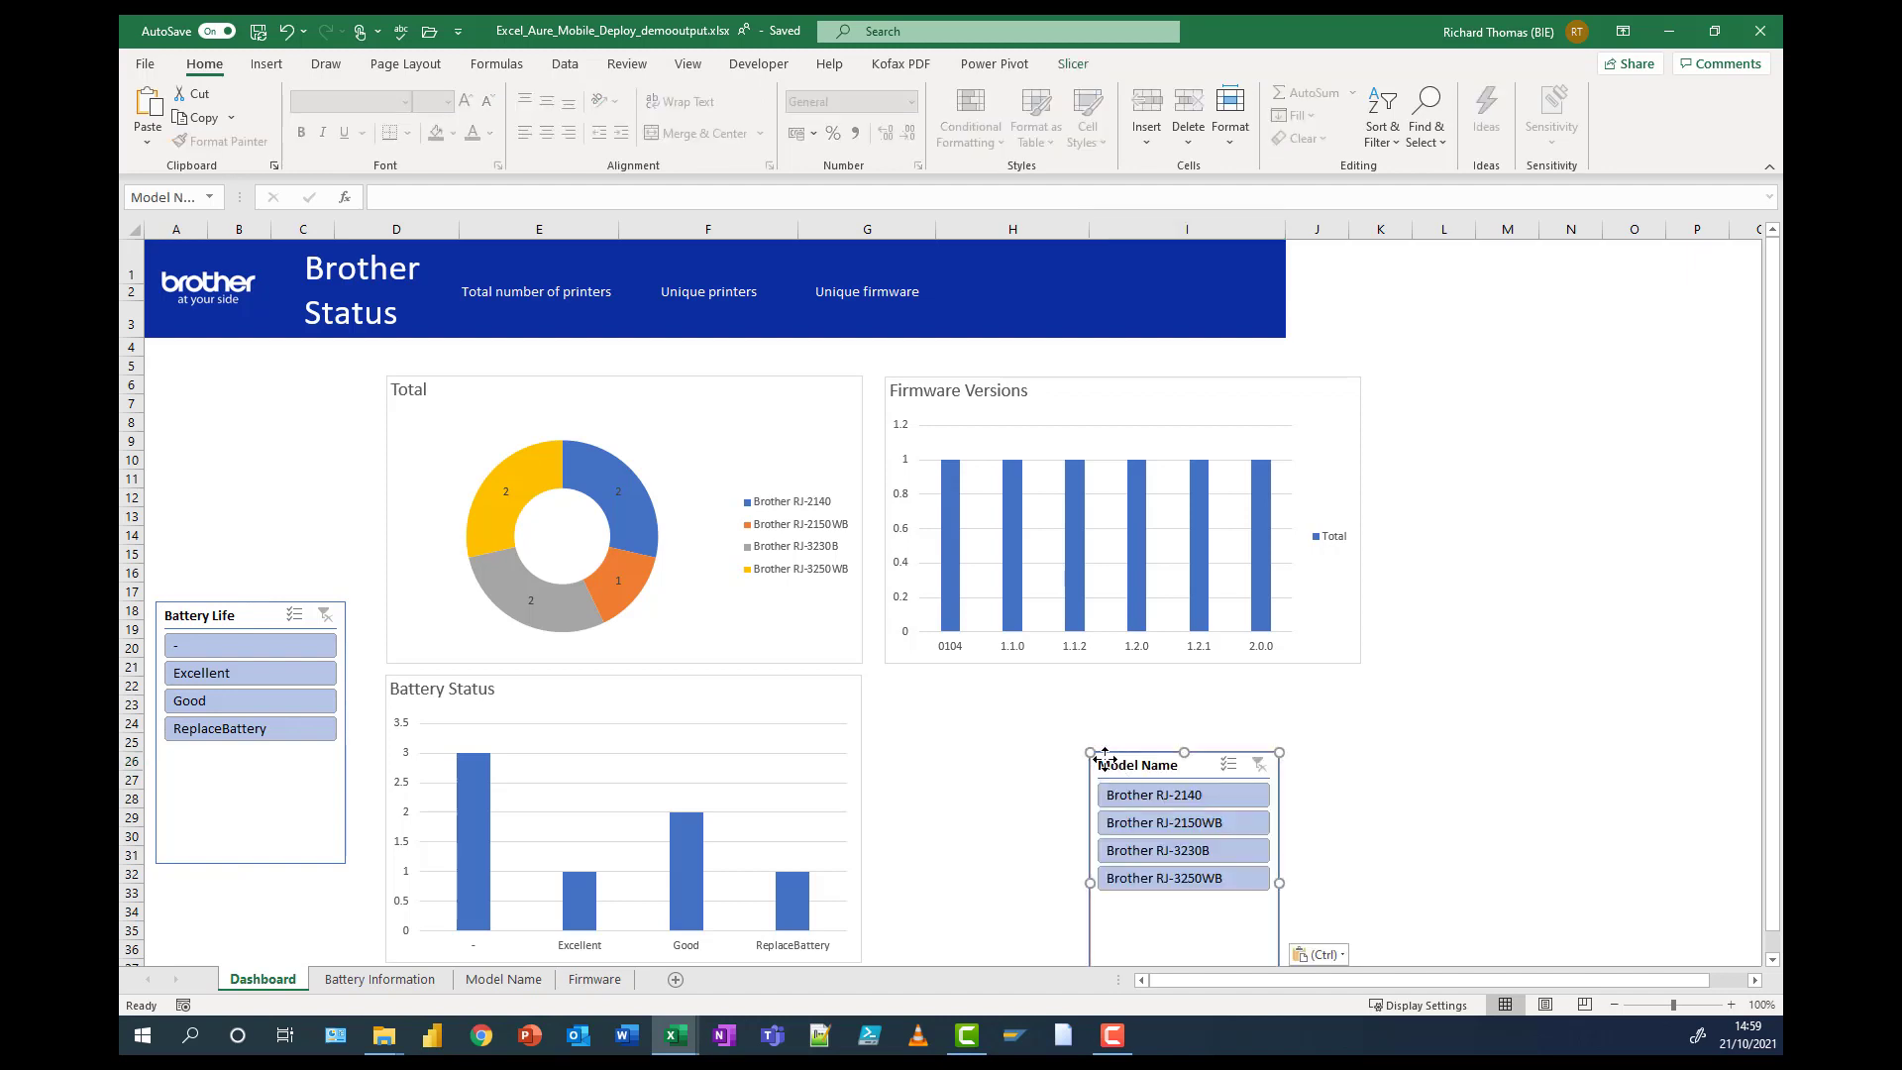
drag(1105, 759, 189, 363)
click(225, 841)
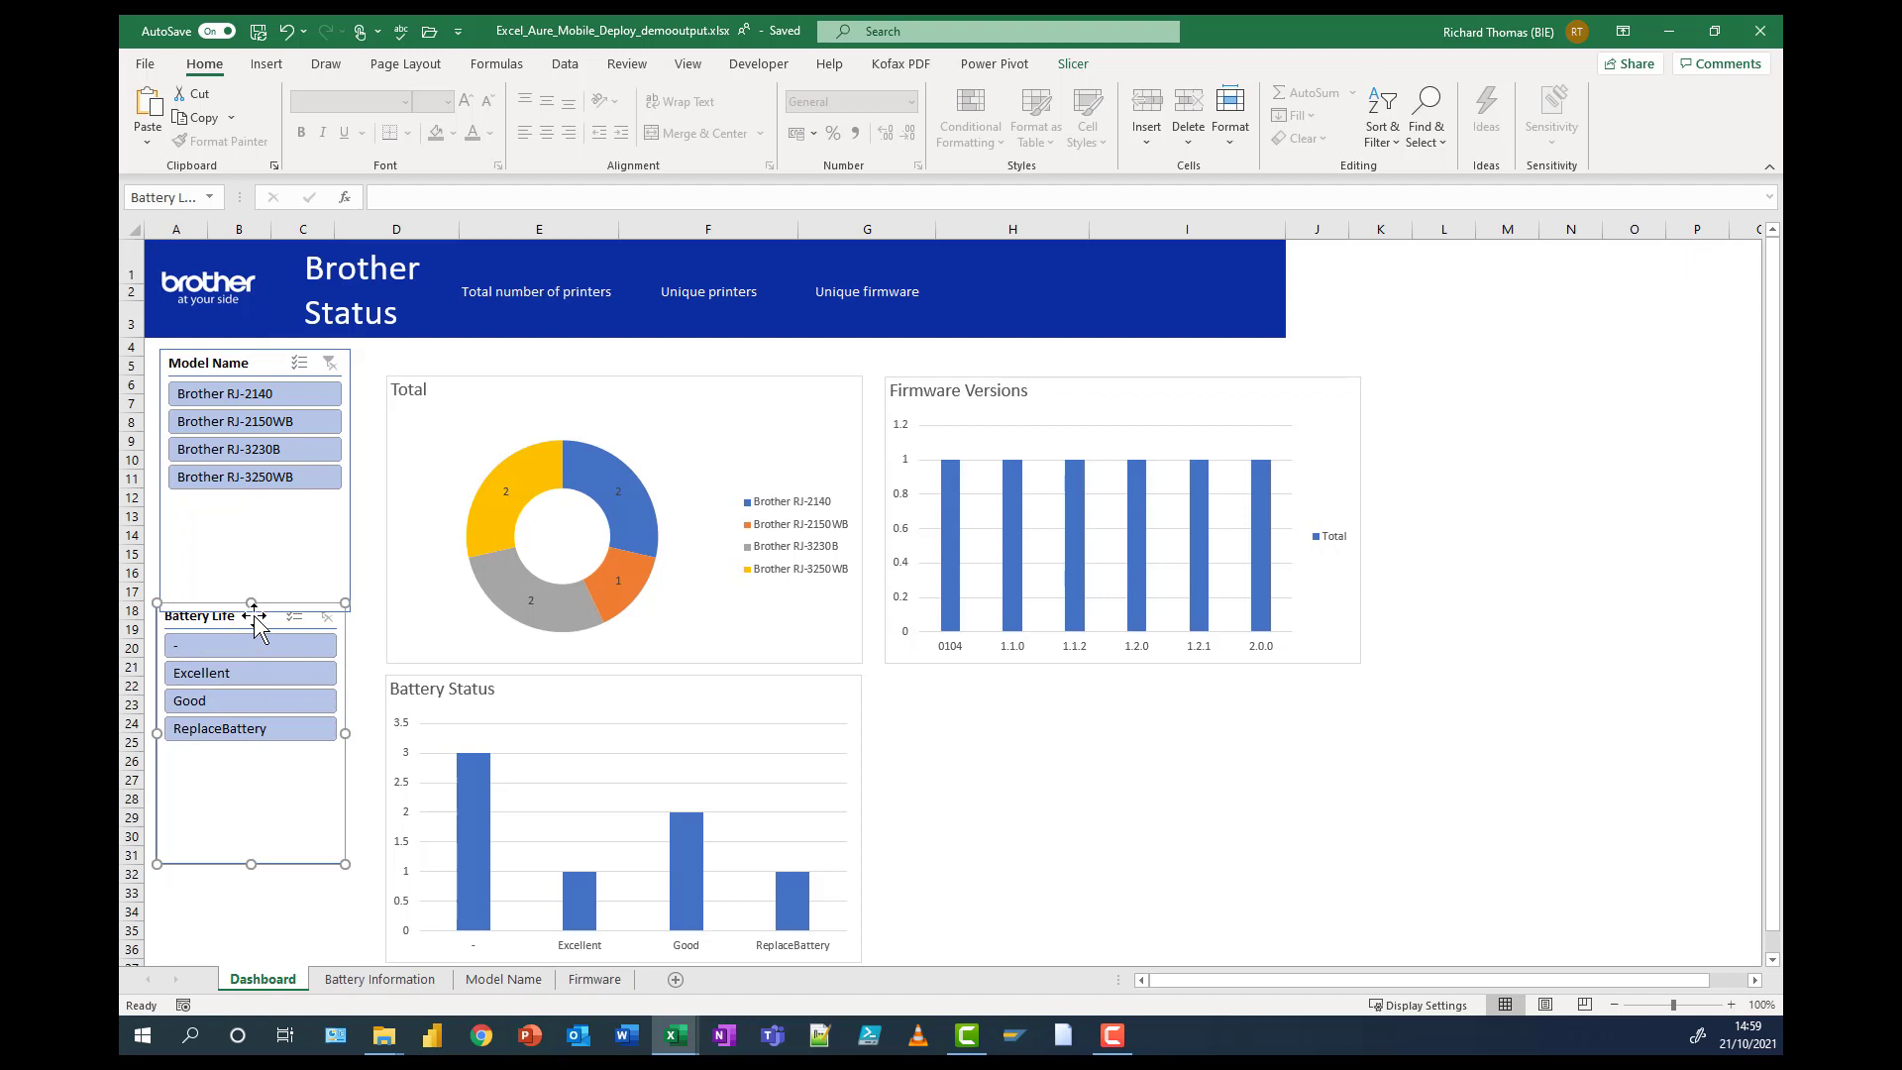
drag(255, 622, 256, 665)
click(261, 363)
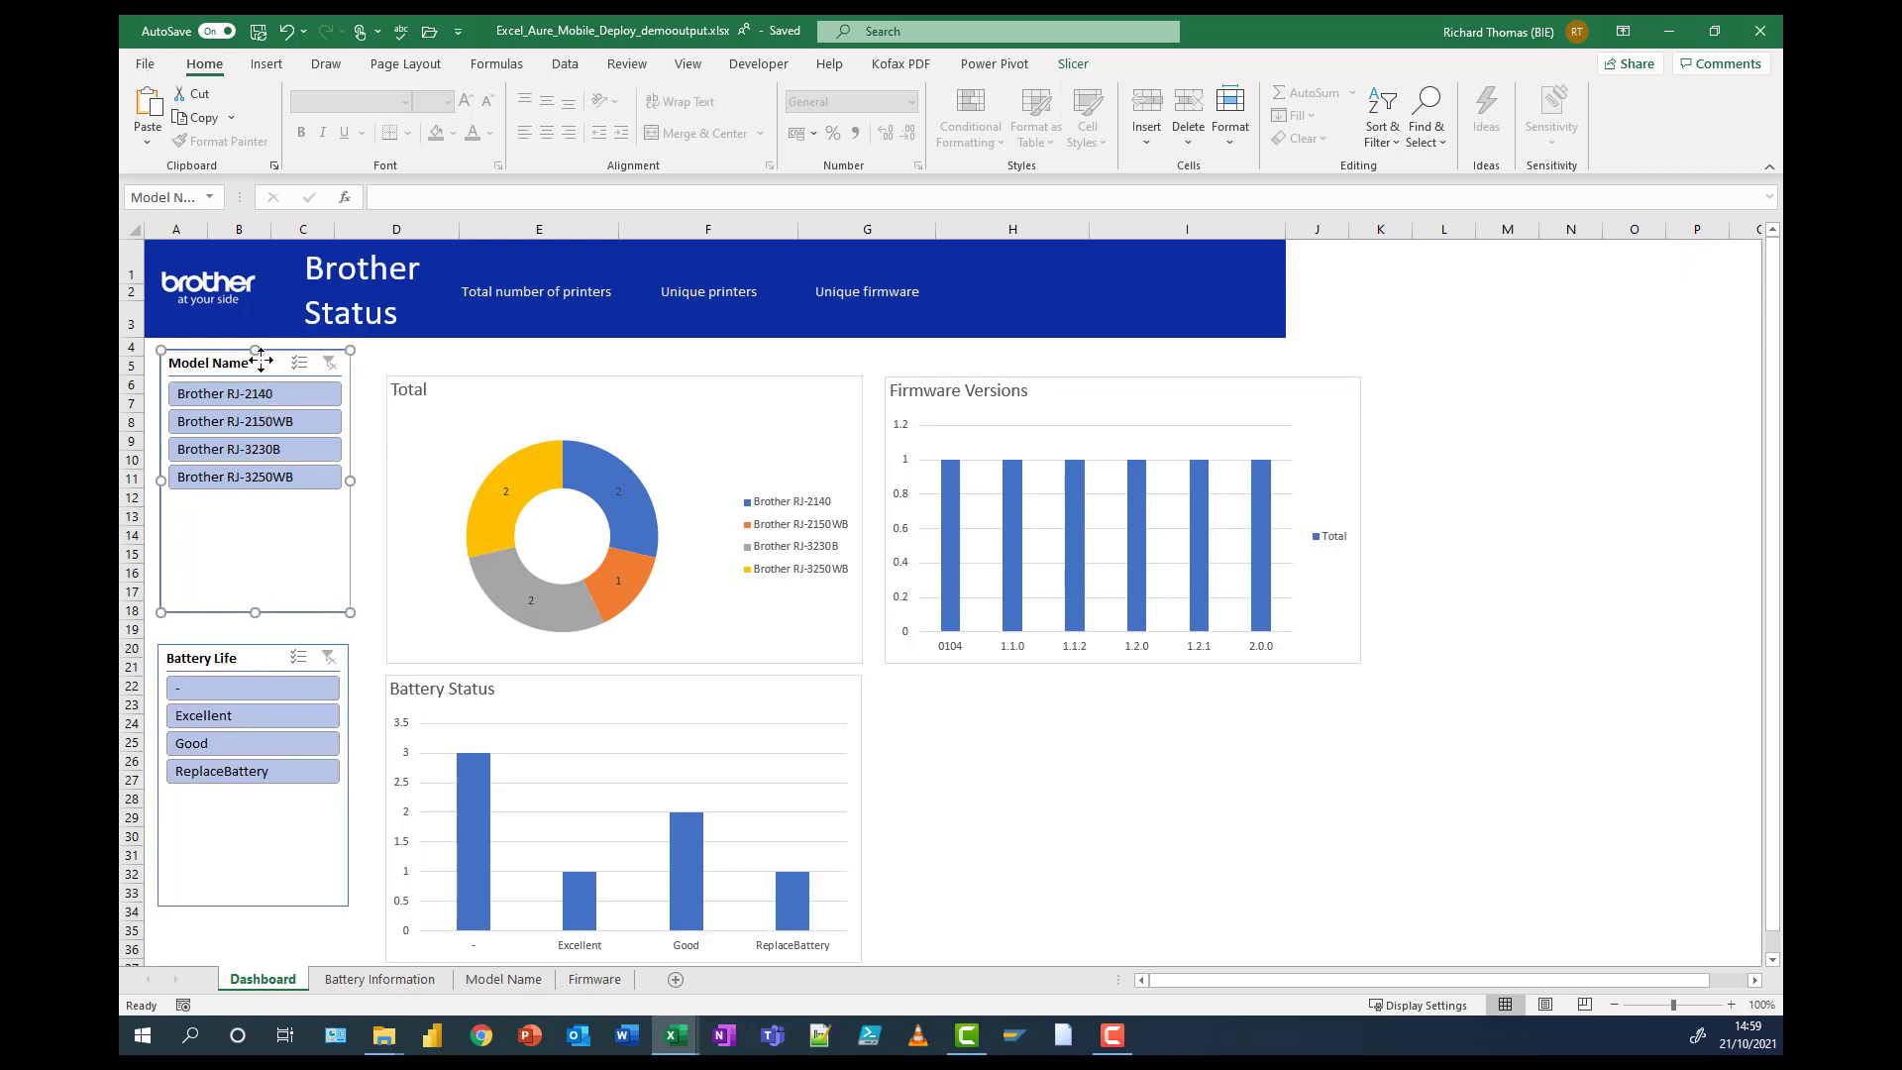
- Test the Model Name slicer on the Dashboard with each of the four Brother RJ models, ending on Brother RJ-2140
click(248, 394)
click(262, 424)
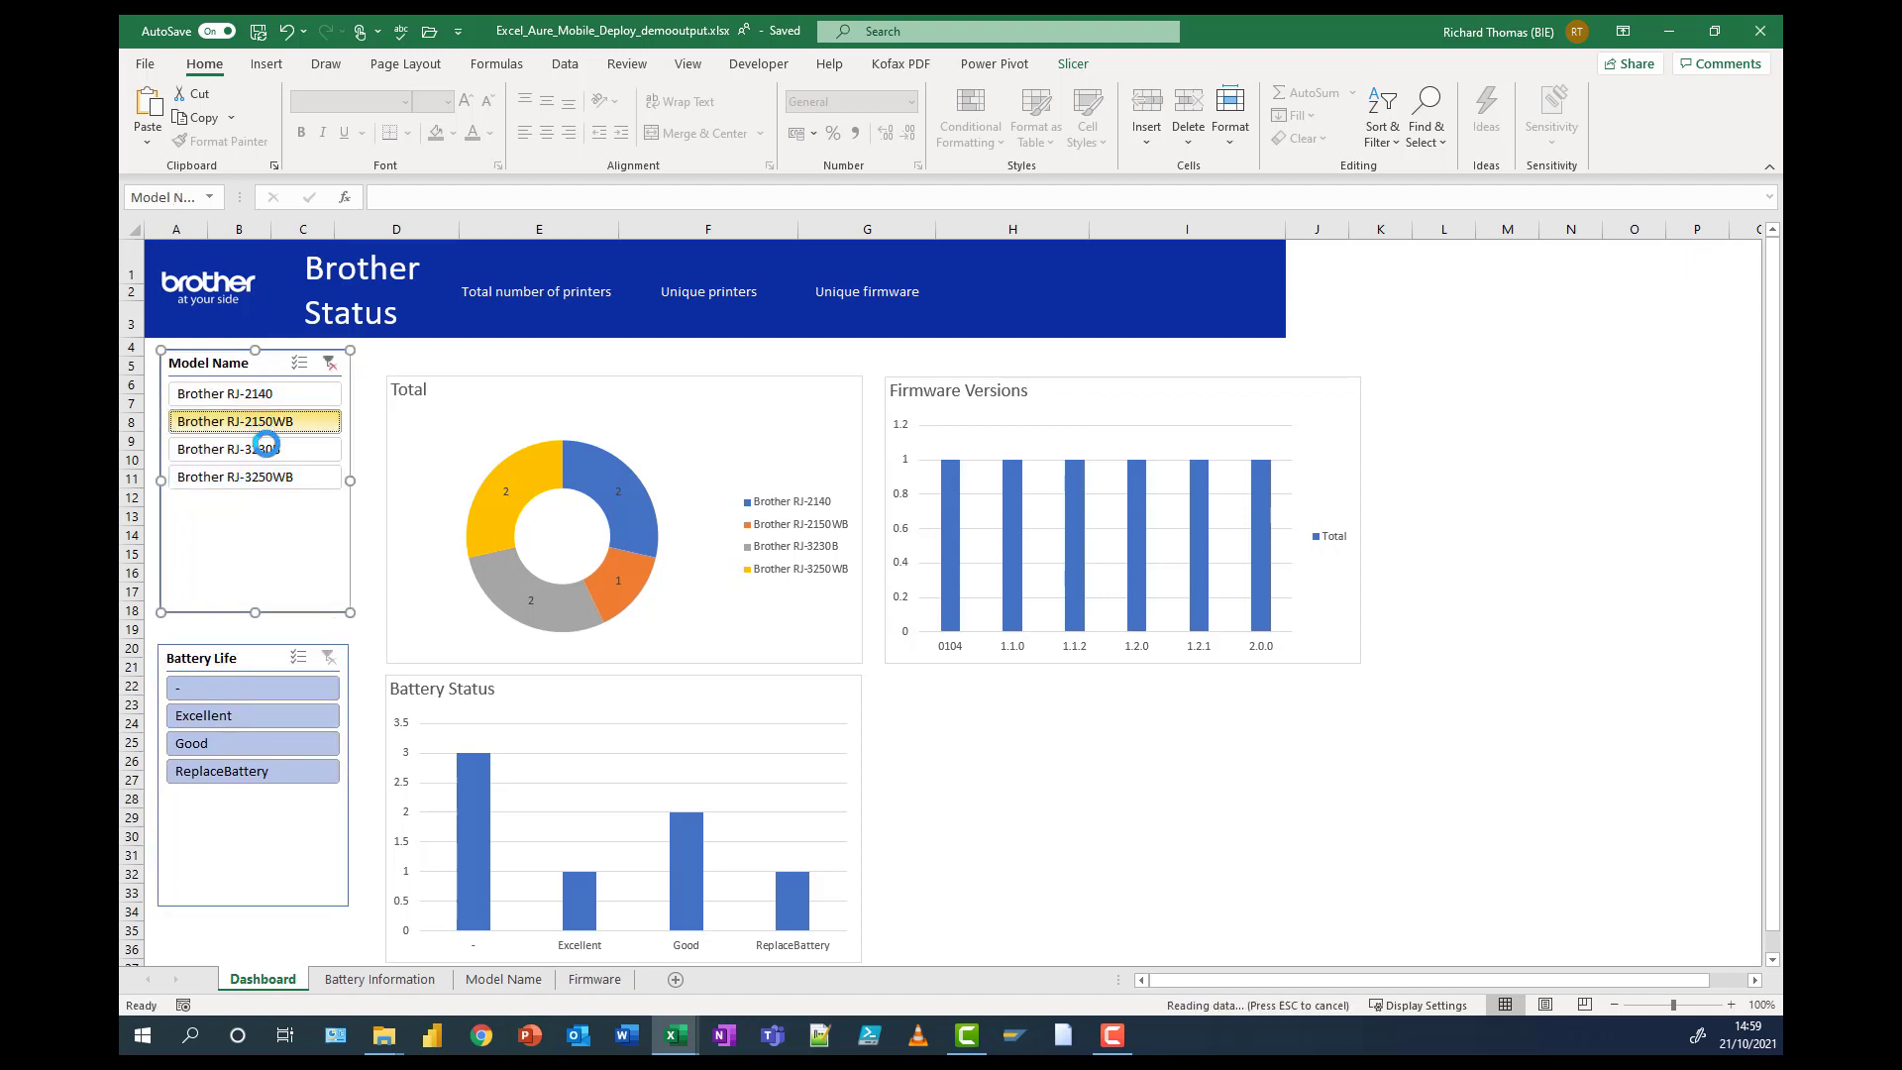
click(266, 443)
click(281, 475)
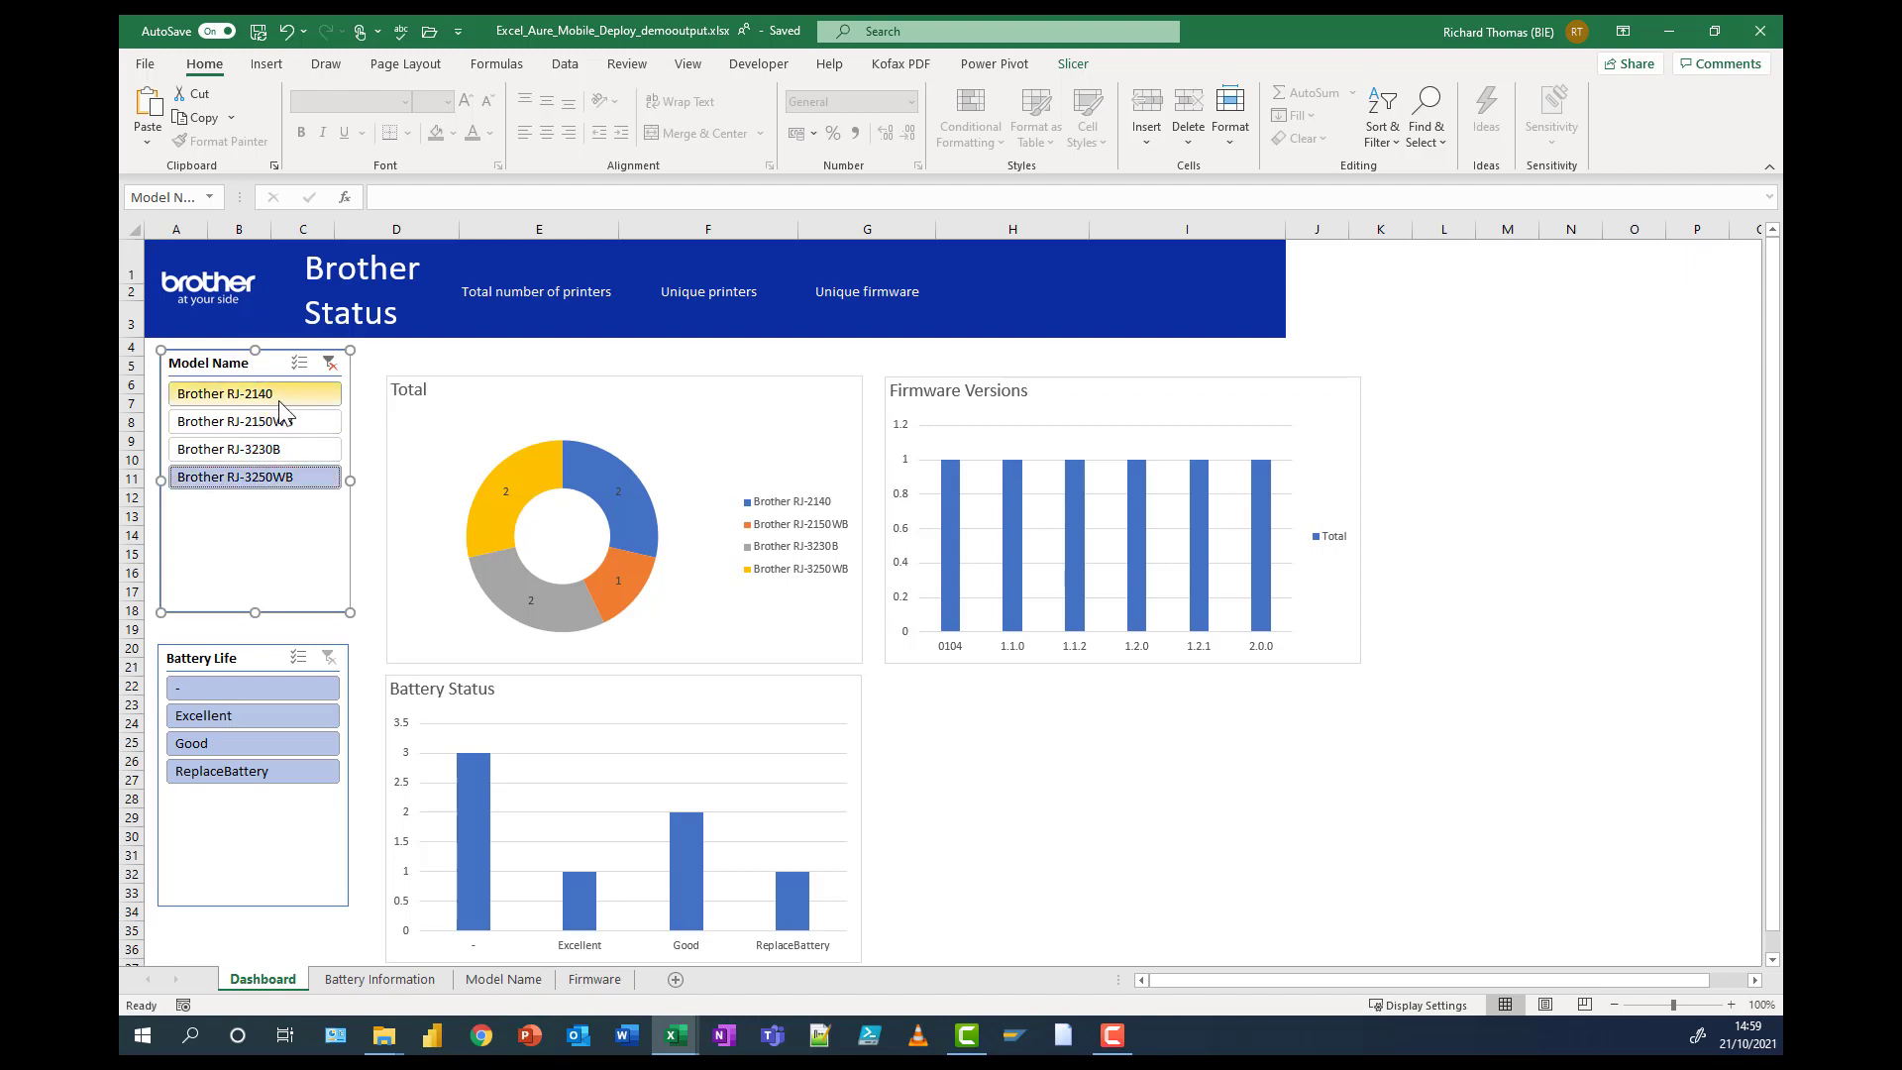
click(280, 402)
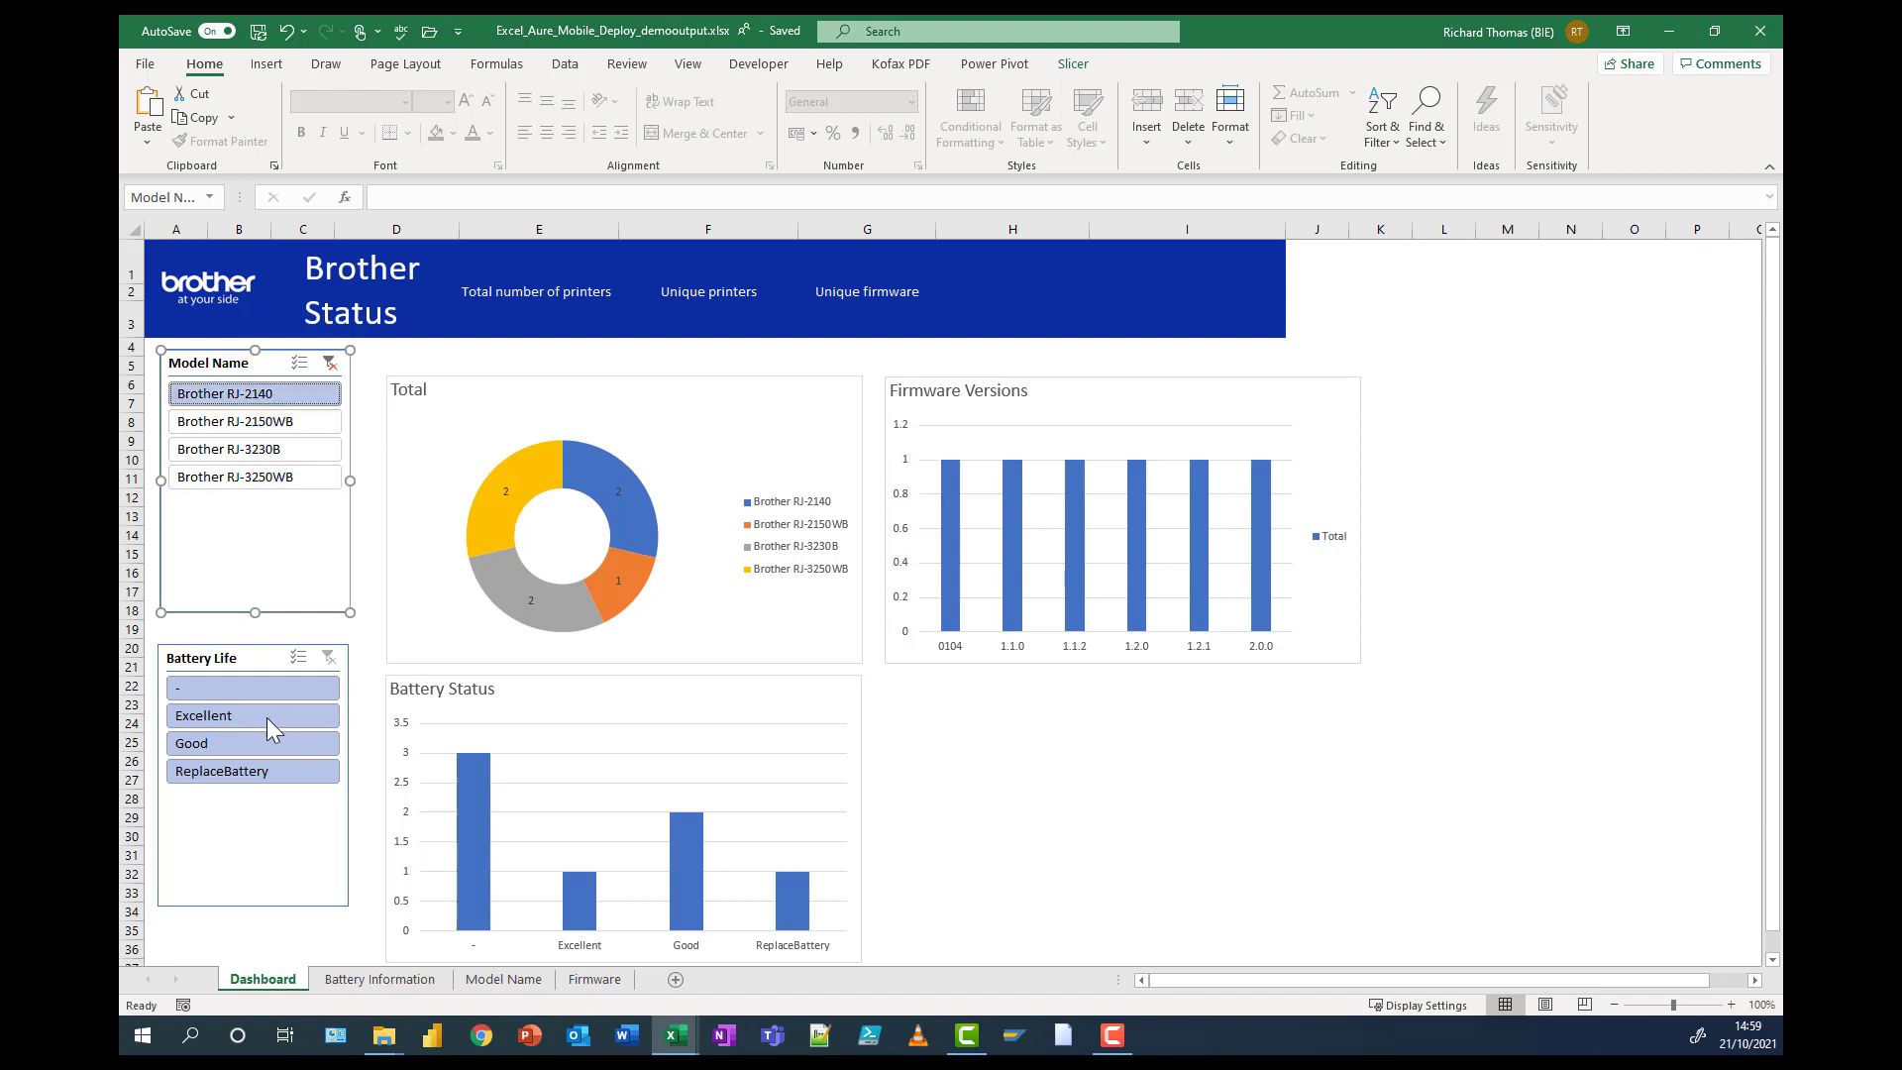
- Connect the Model Name slicer to Chart 1 on Battery Information, Chart 11 and Chart 9 on Dashboard, and PivotTable6 on Firmware
right_click(253, 364)
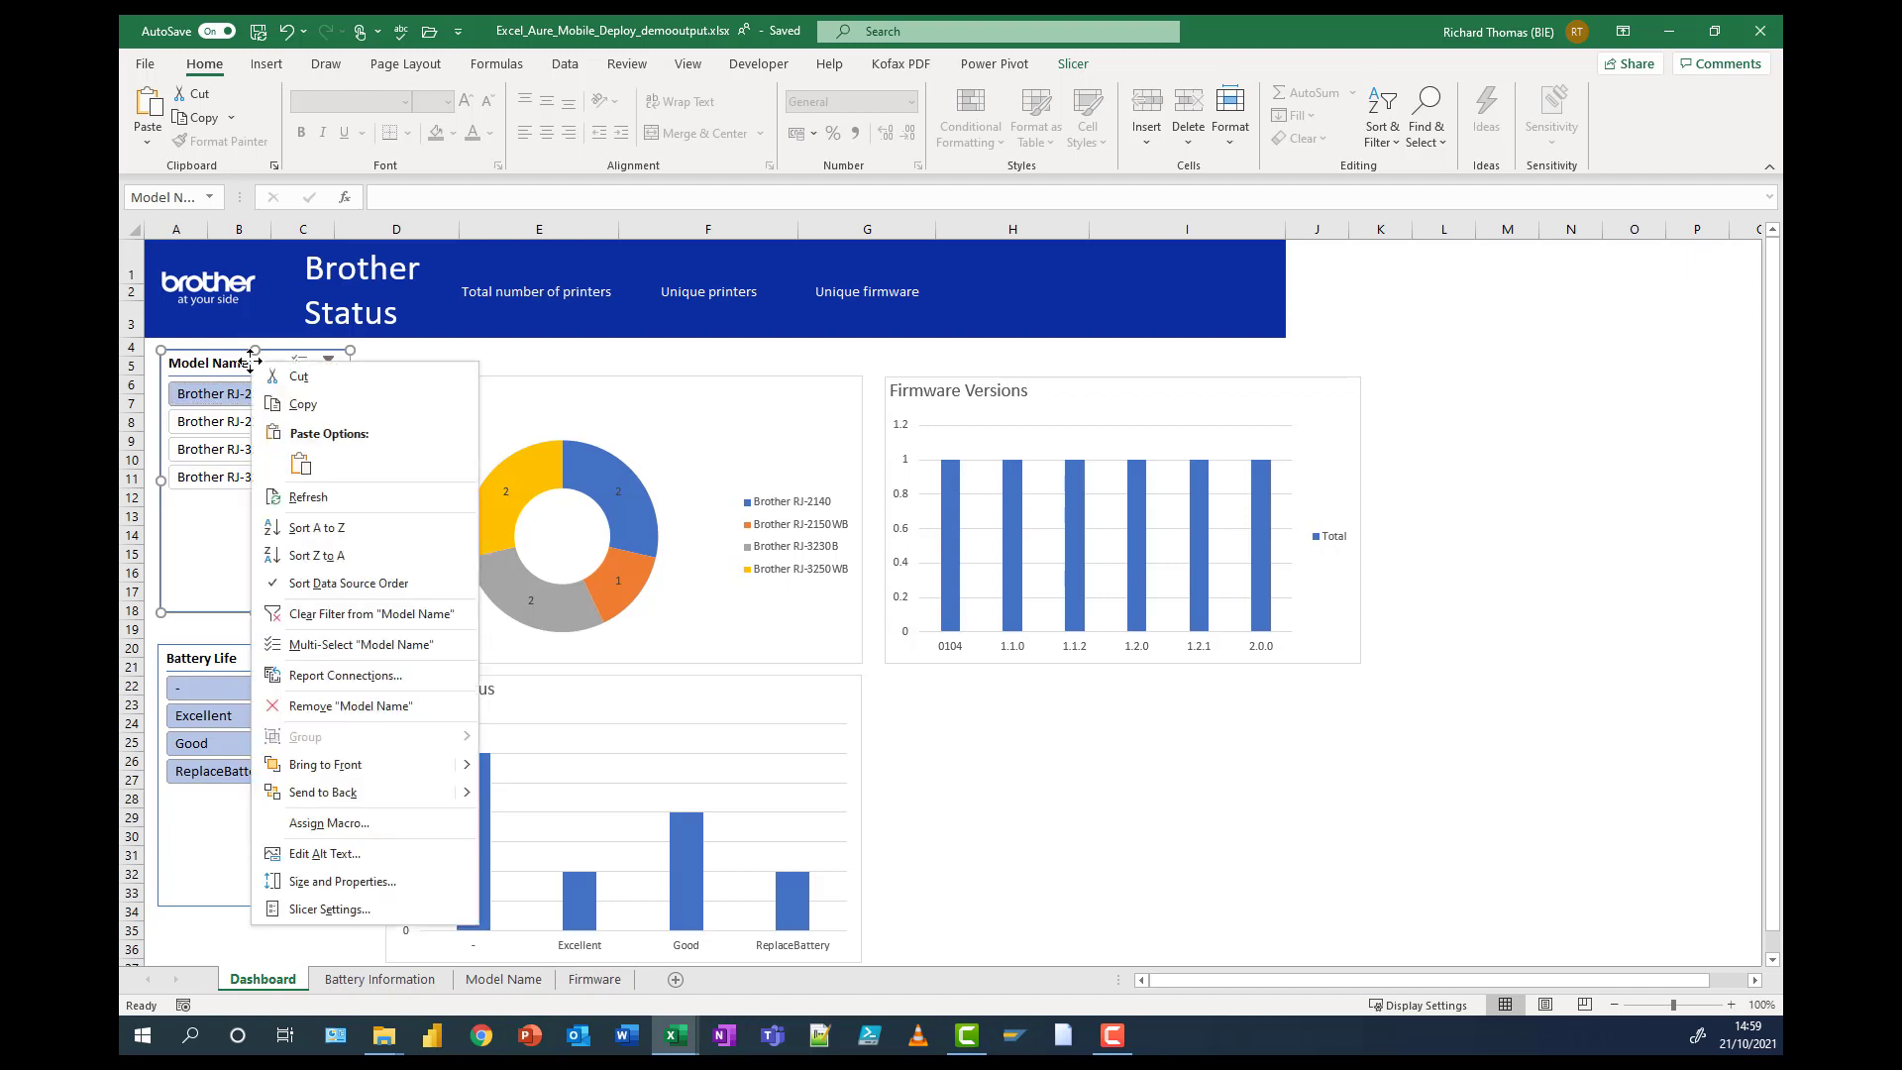
click(342, 675)
click(179, 677)
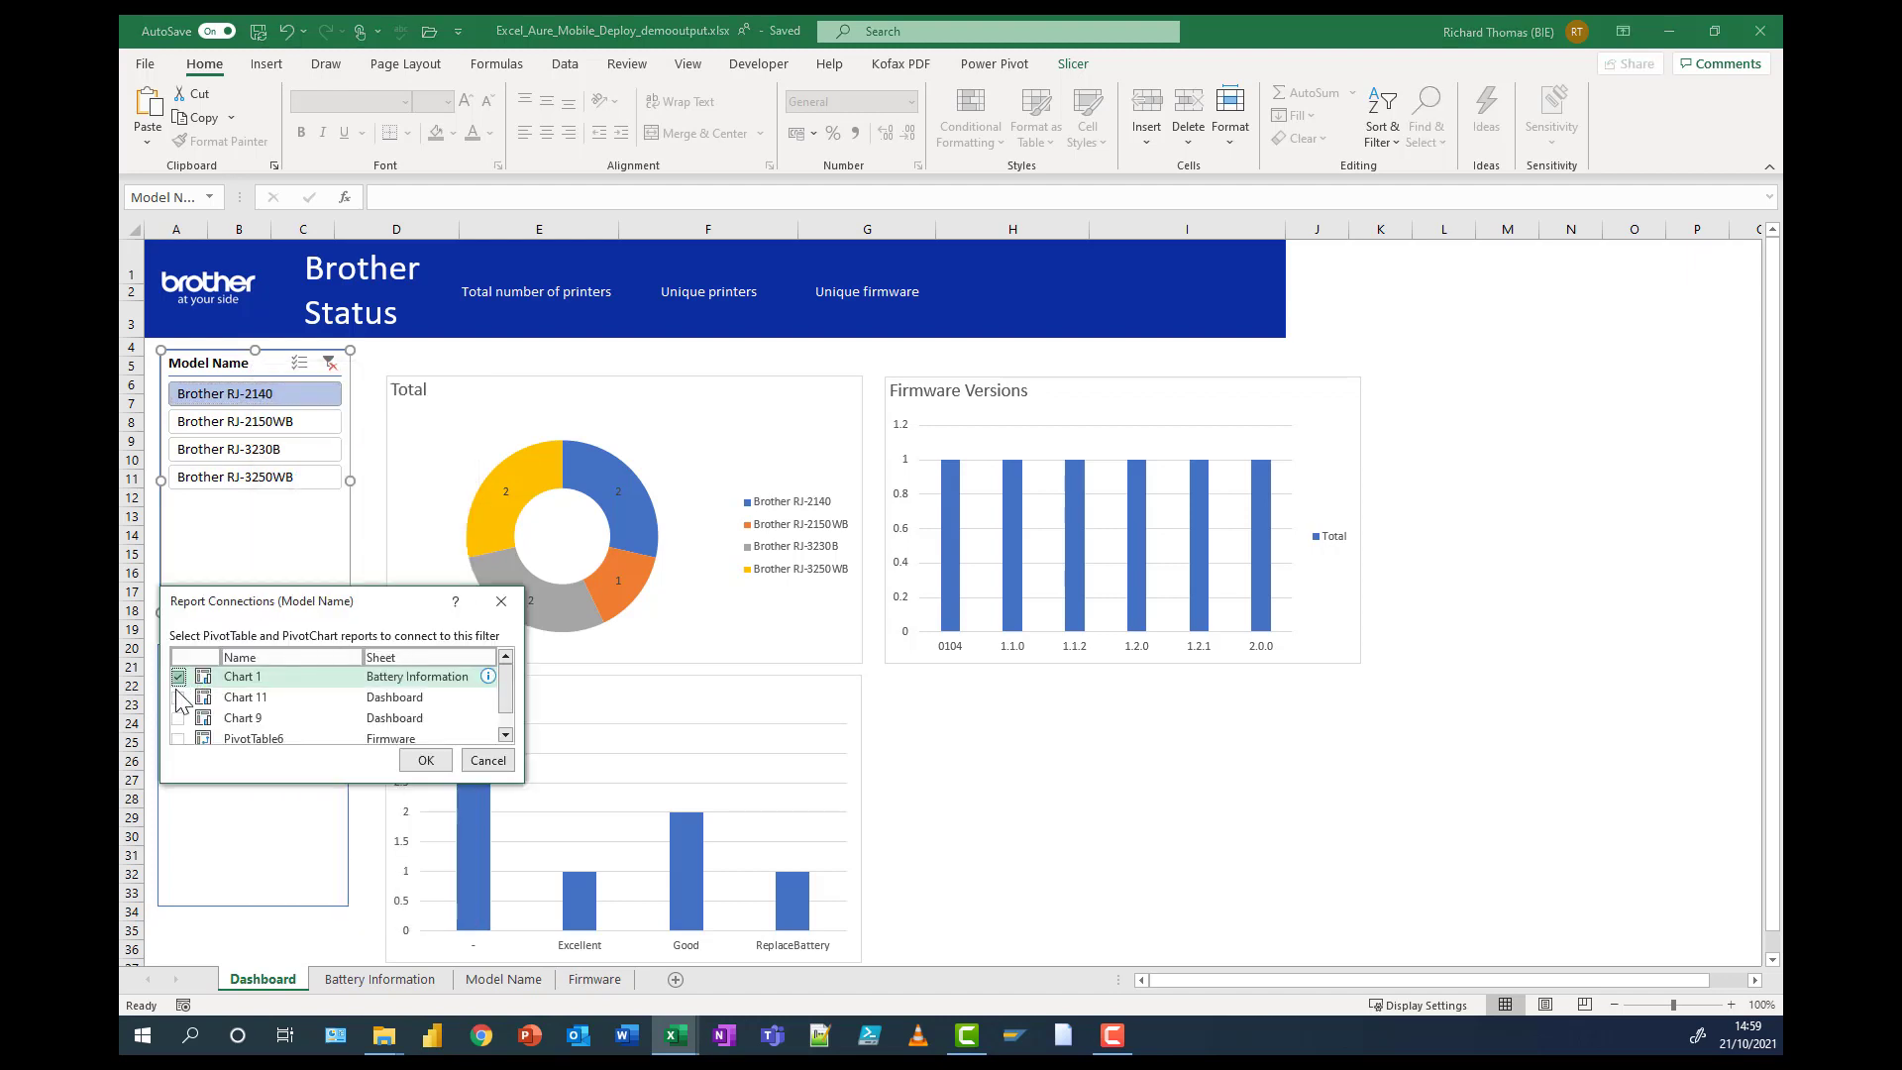
click(178, 698)
click(178, 718)
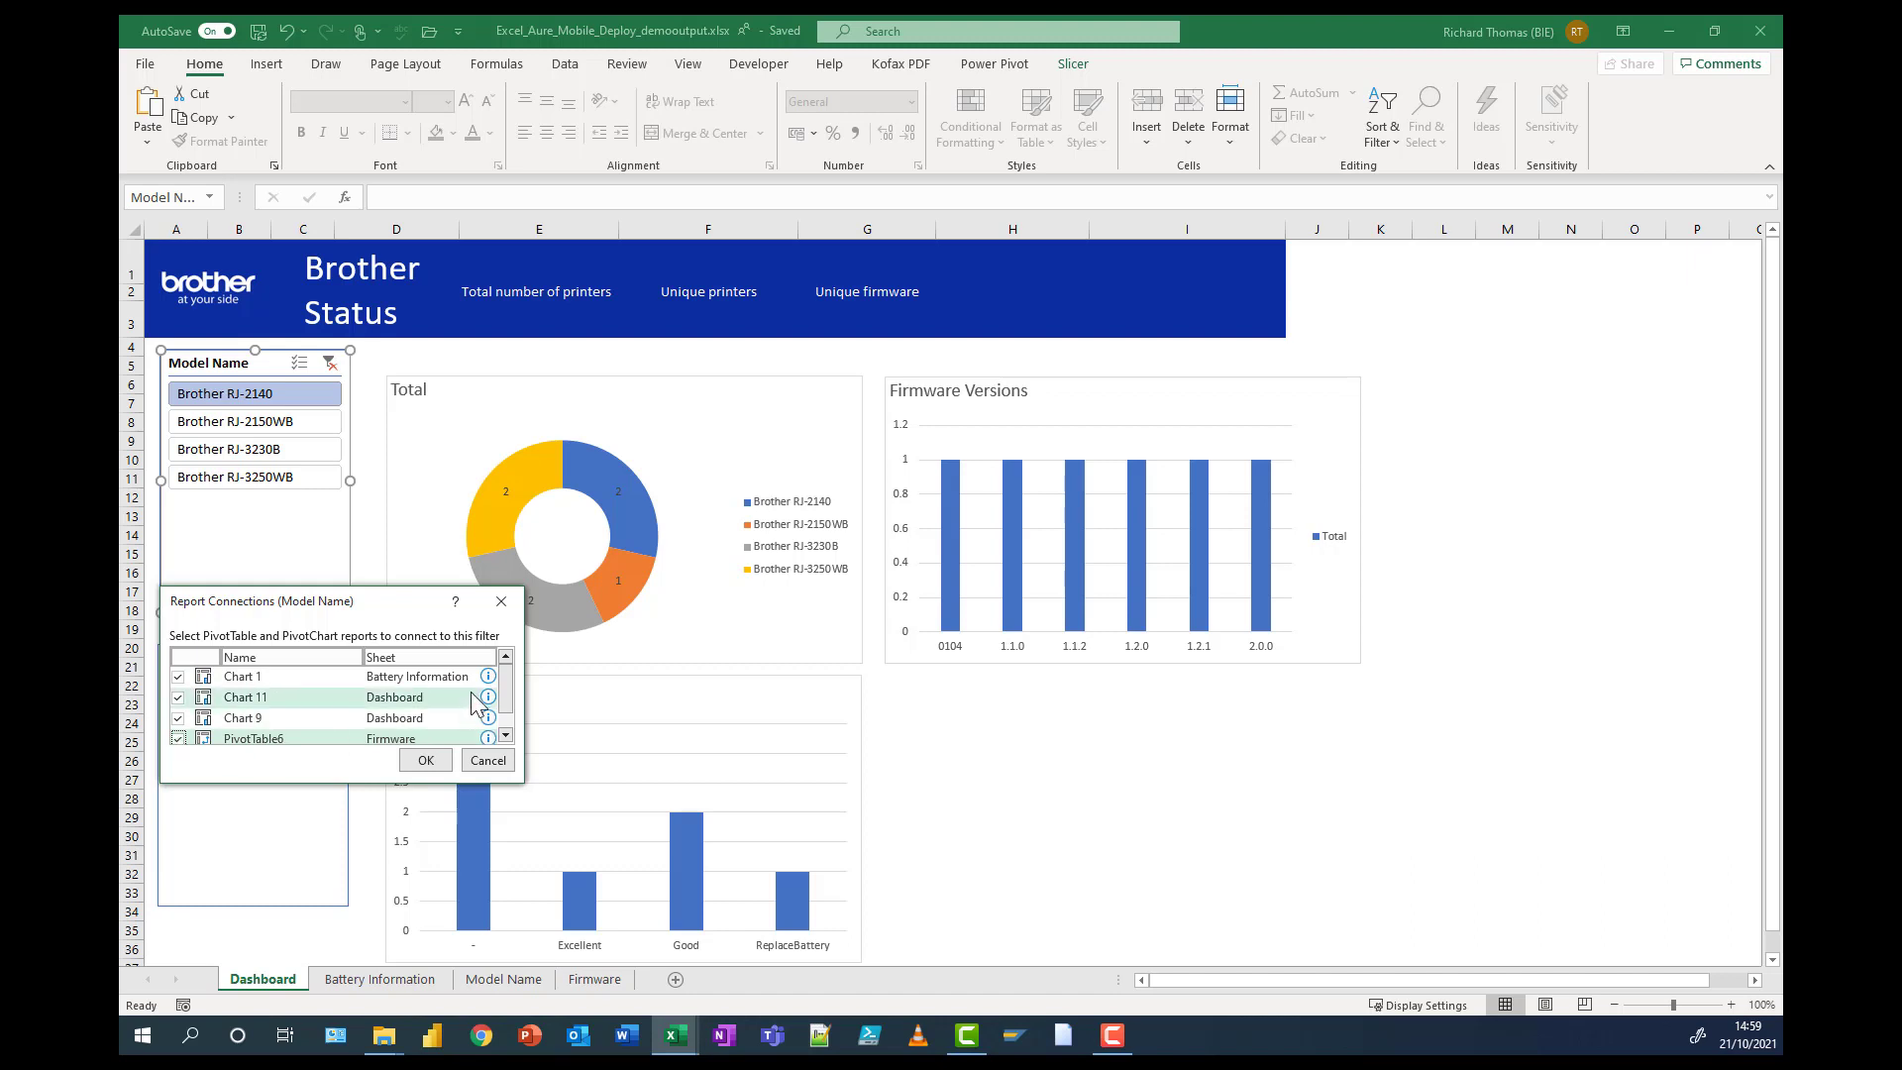
click(179, 740)
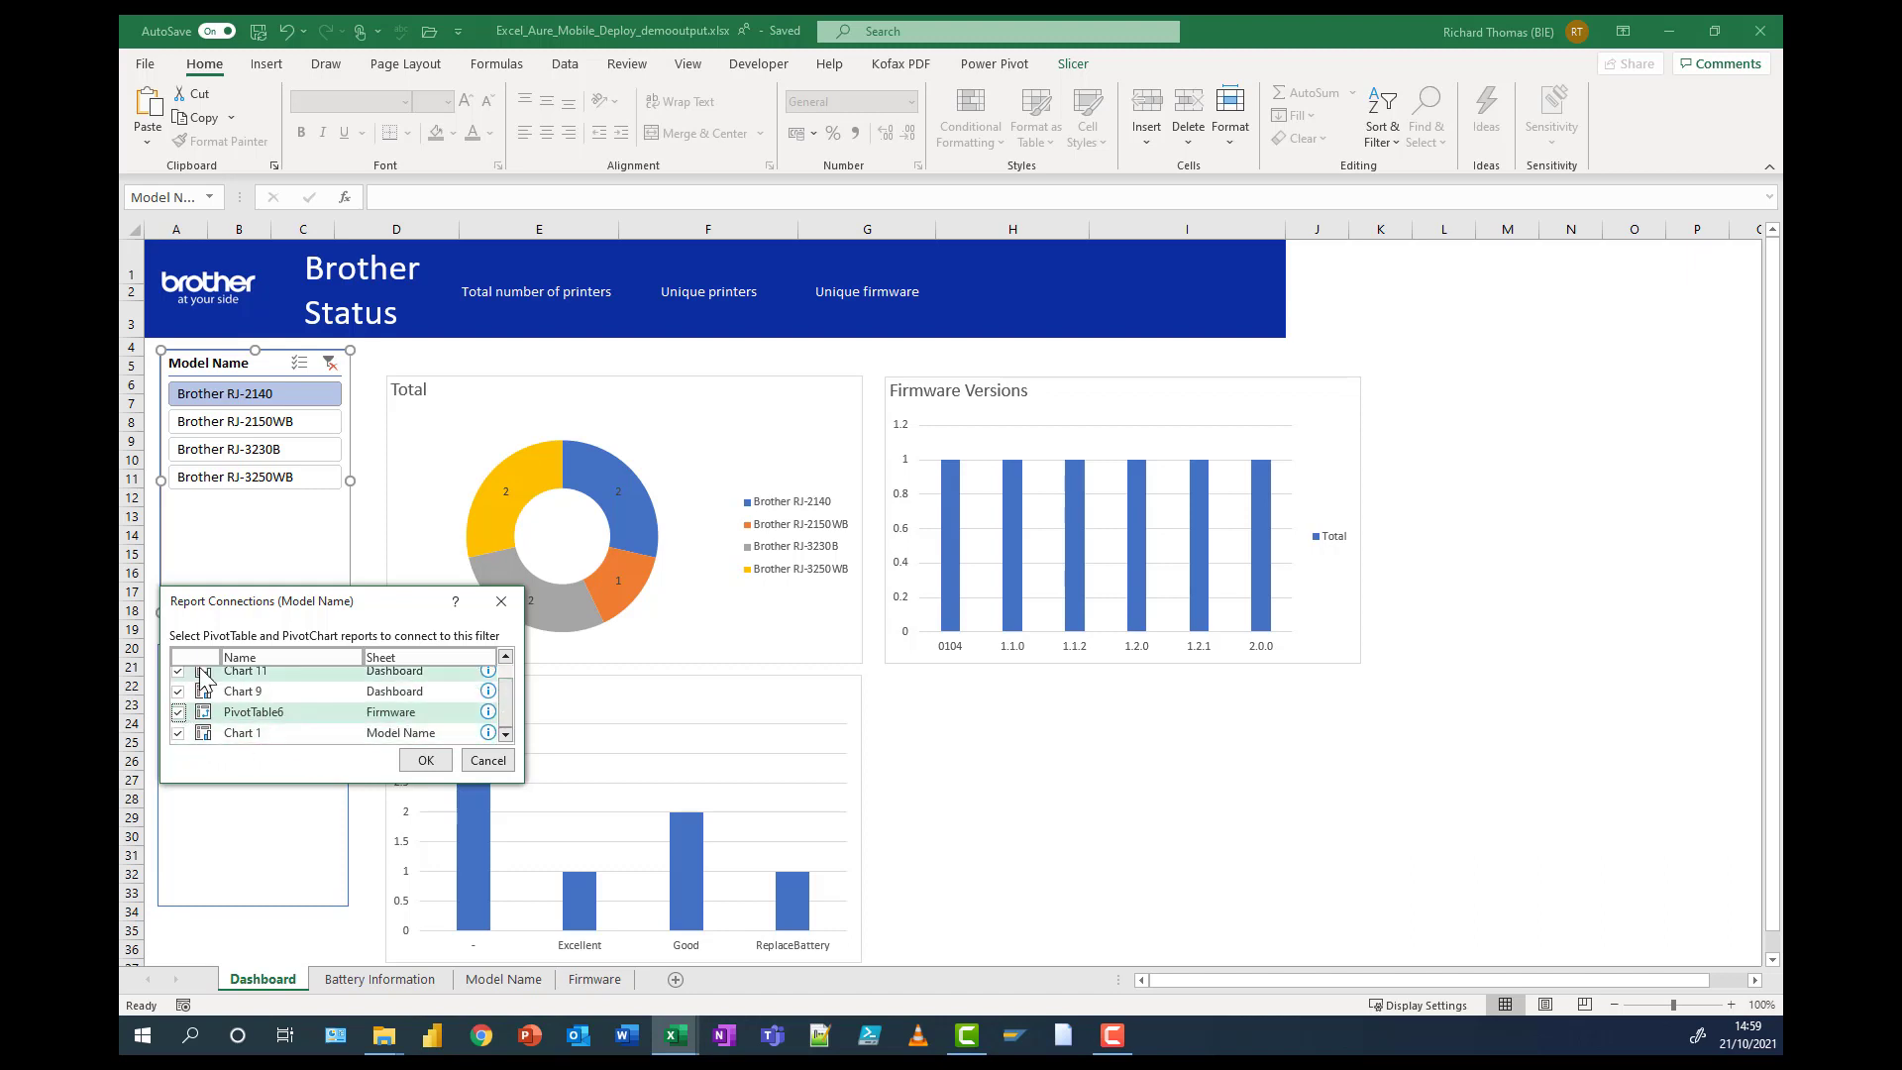
click(421, 761)
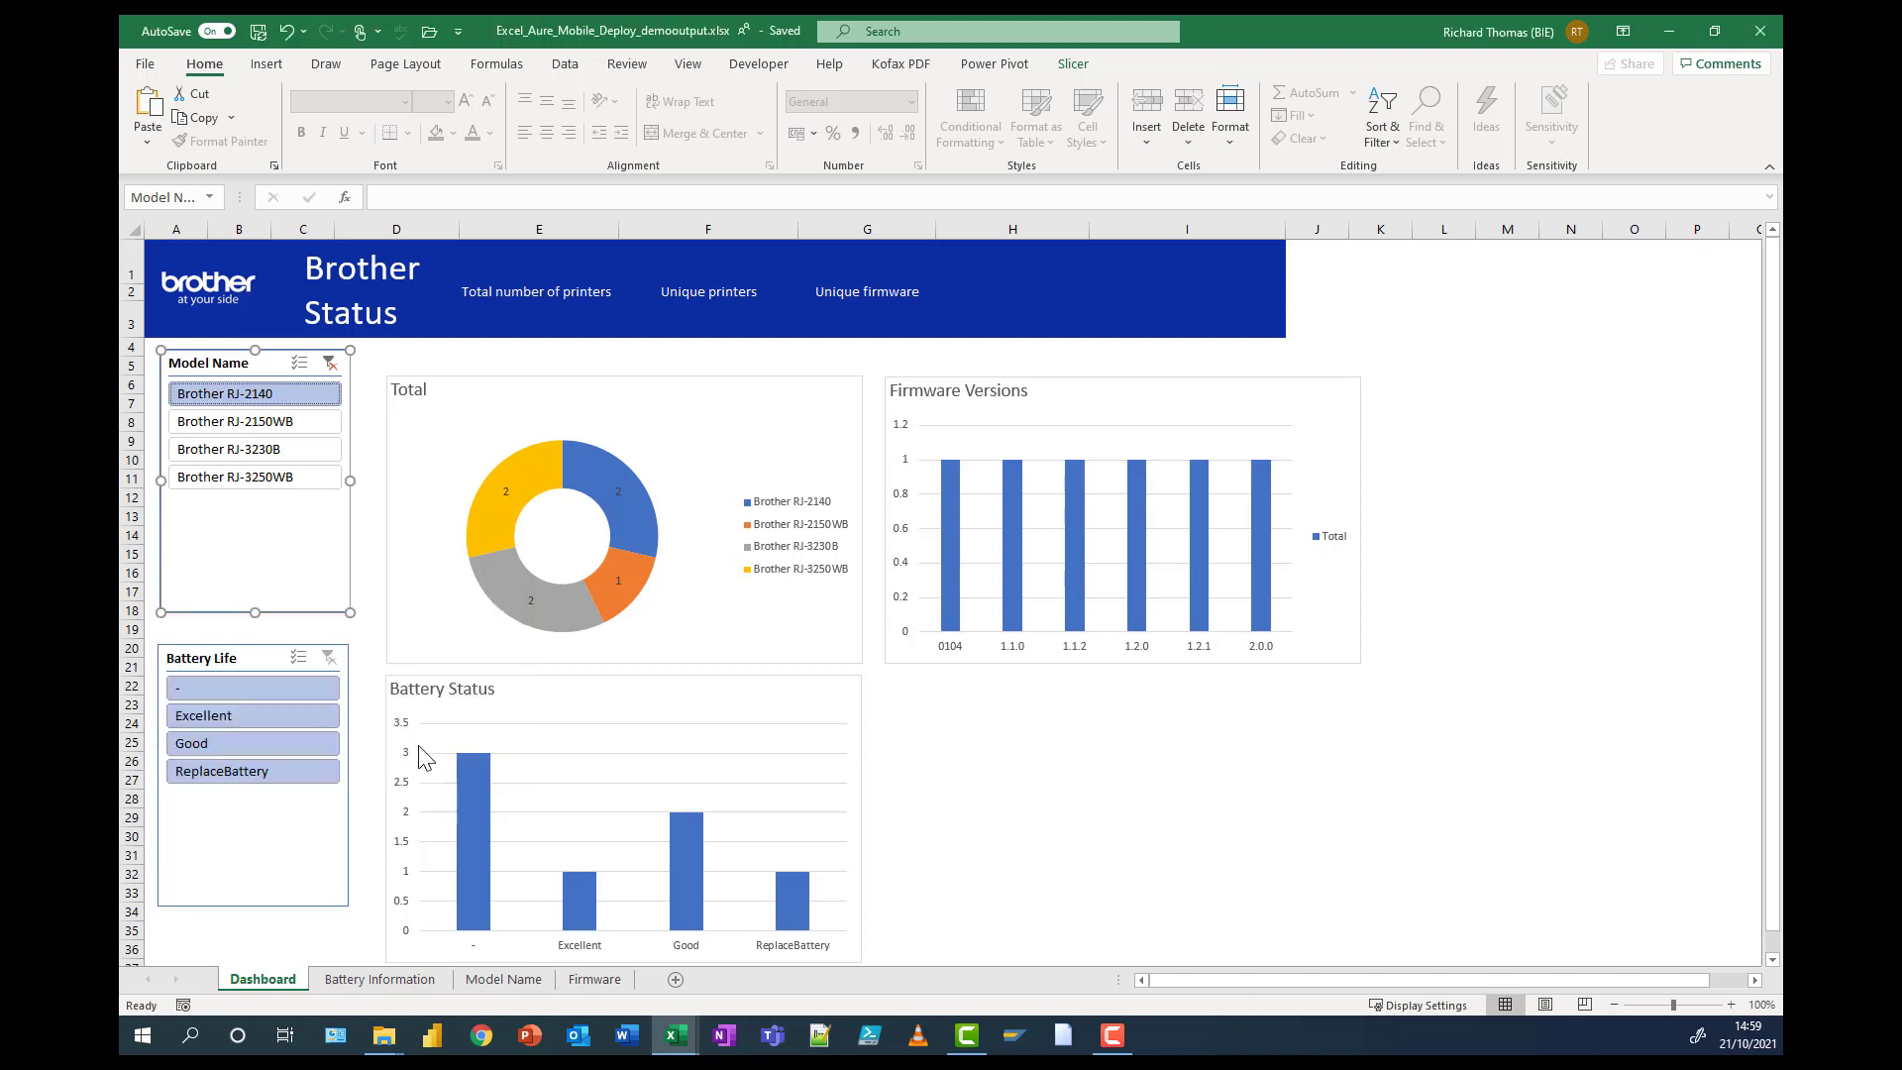
- Check the Model Name slicer by filtering to Brother RJ-2150WB, RJ-3230B and RJ-3250WB, and reselect all models
click(262, 424)
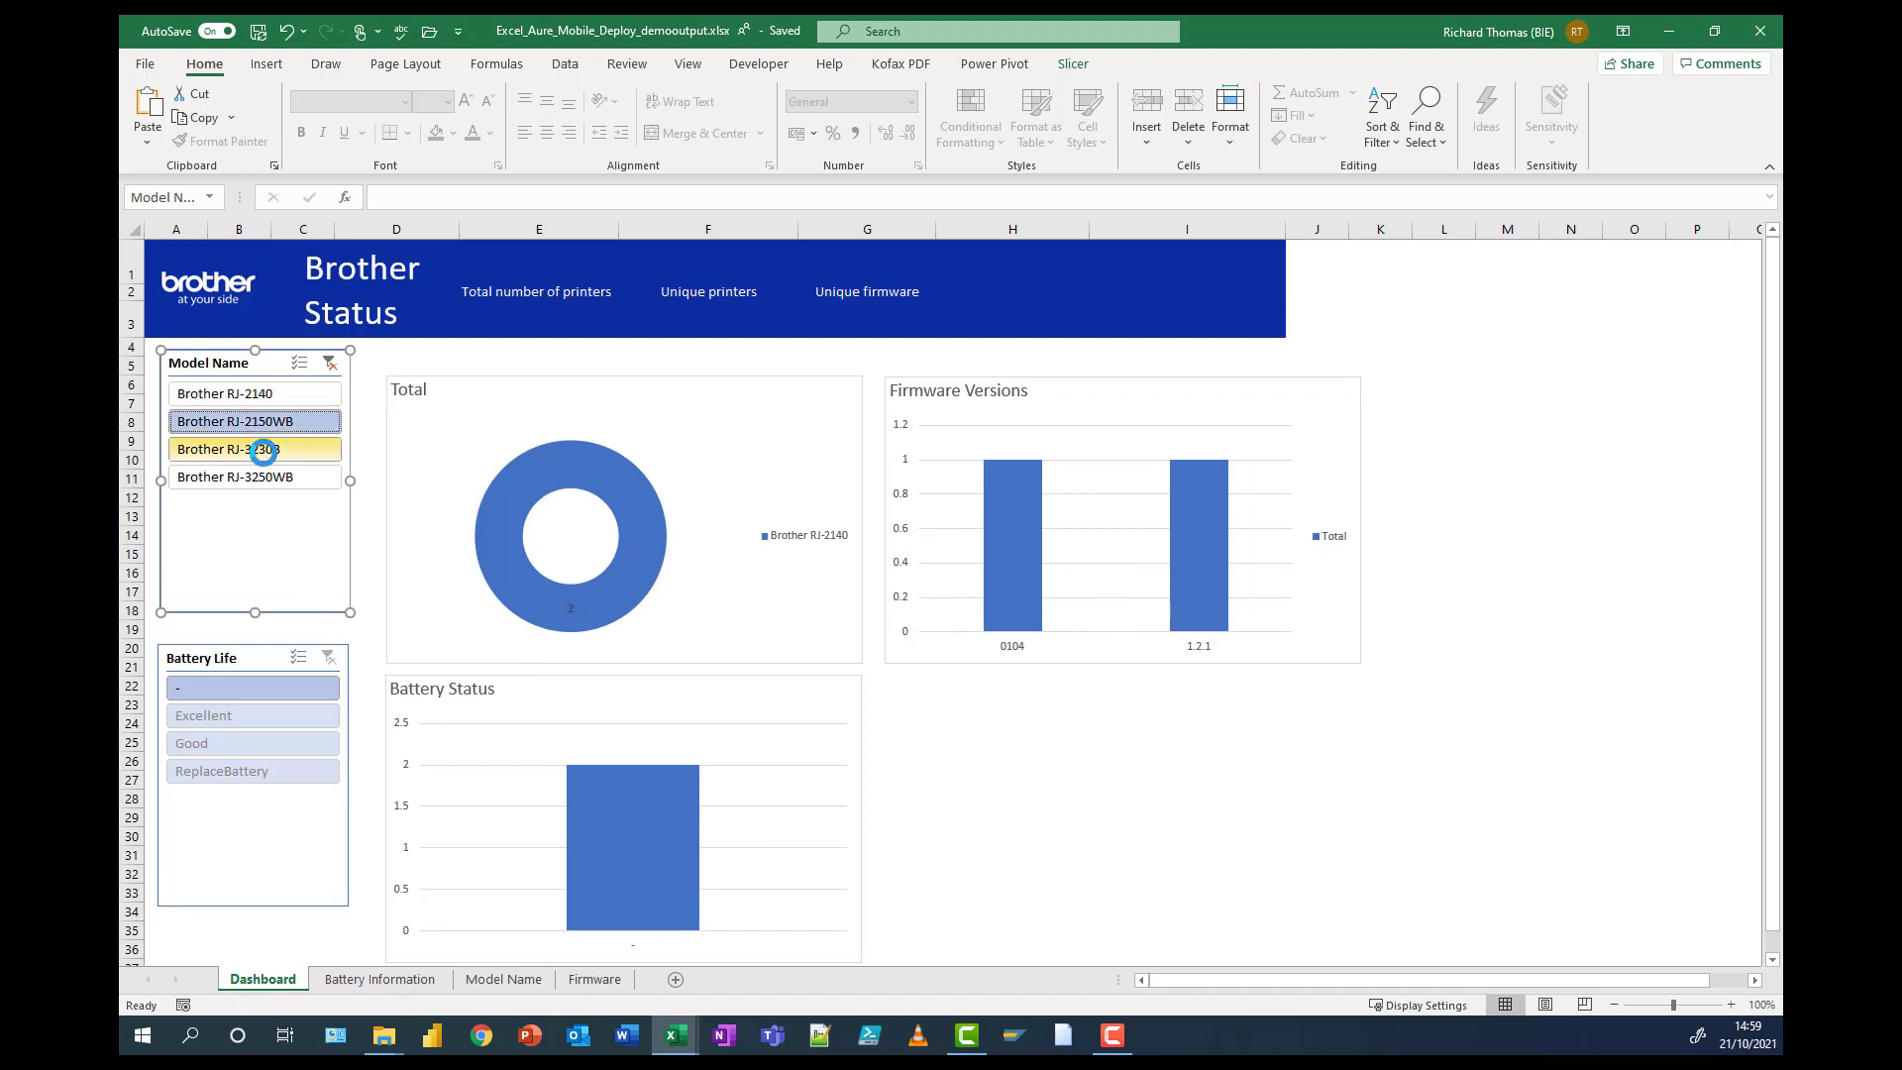
click(262, 451)
click(271, 479)
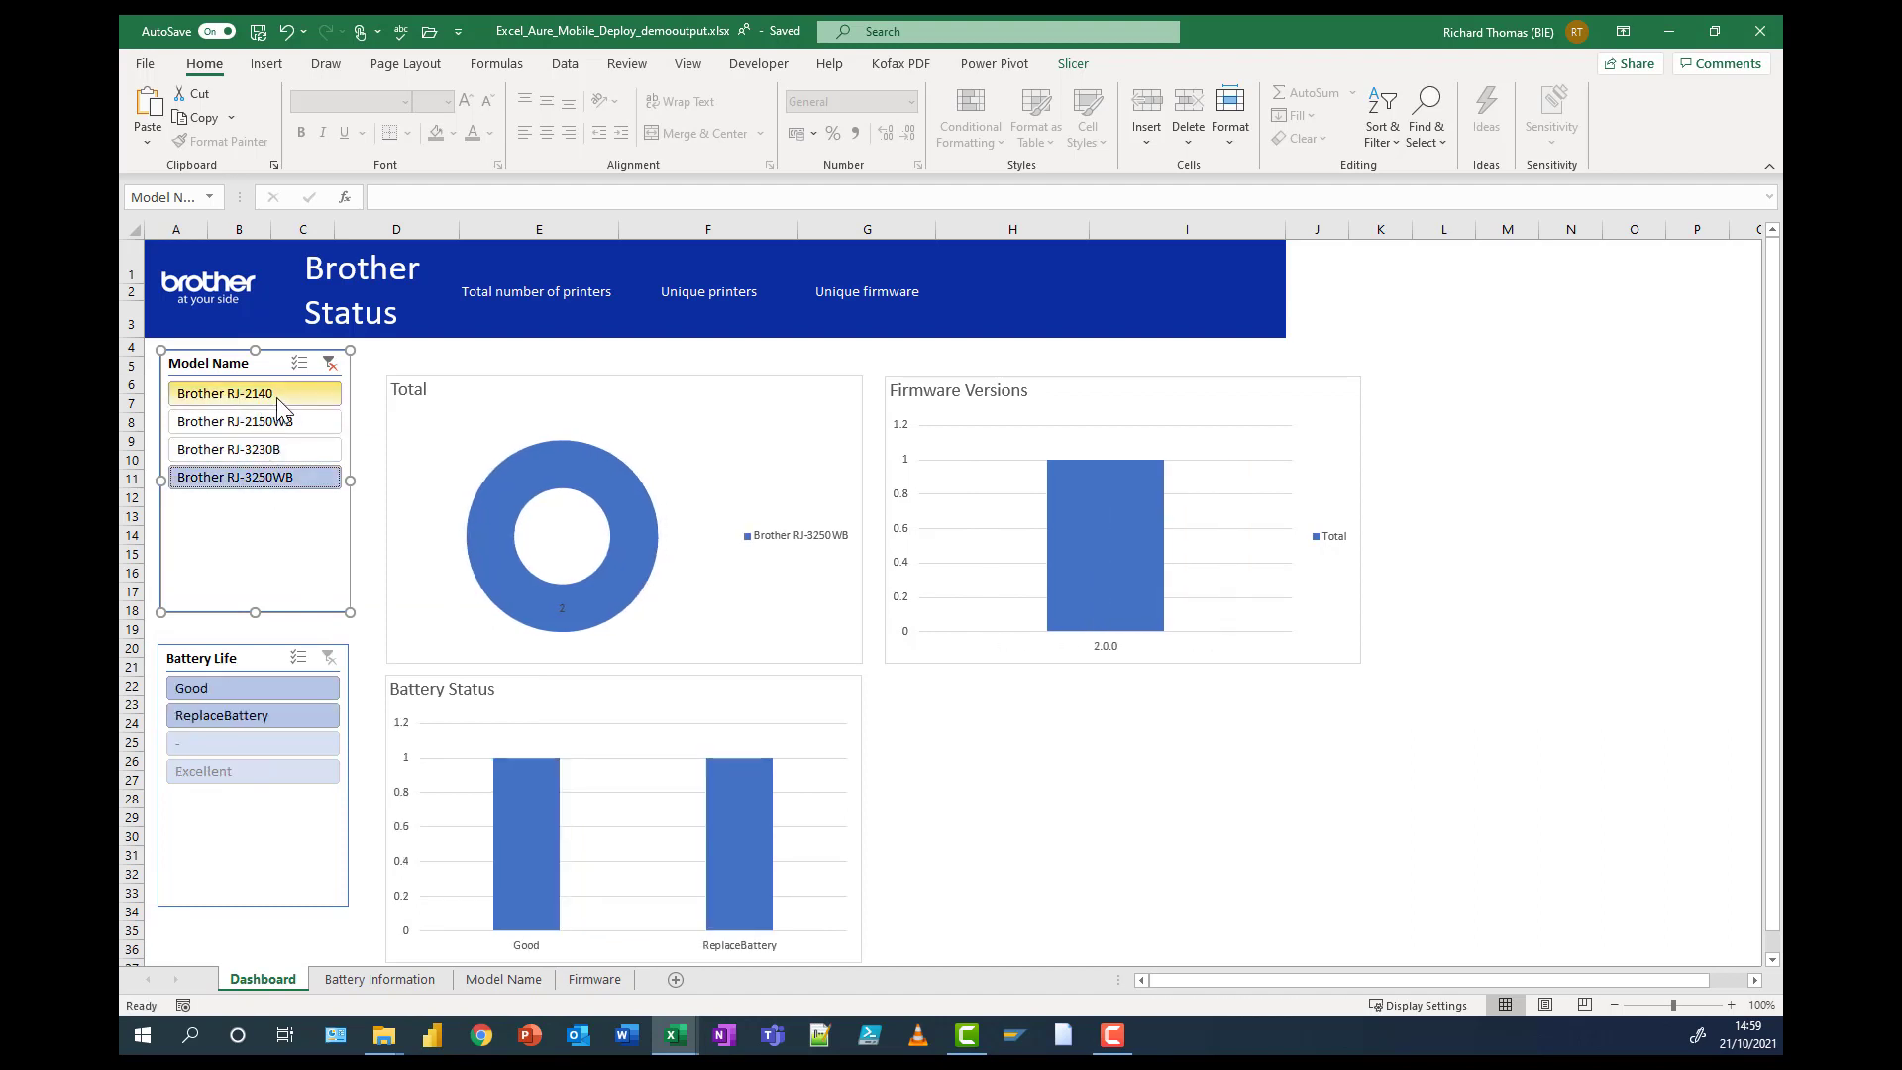
mouse_move(276, 396)
mouse_down()
mouse_move(262, 477)
mouse_move(242, 382)
mouse_up()
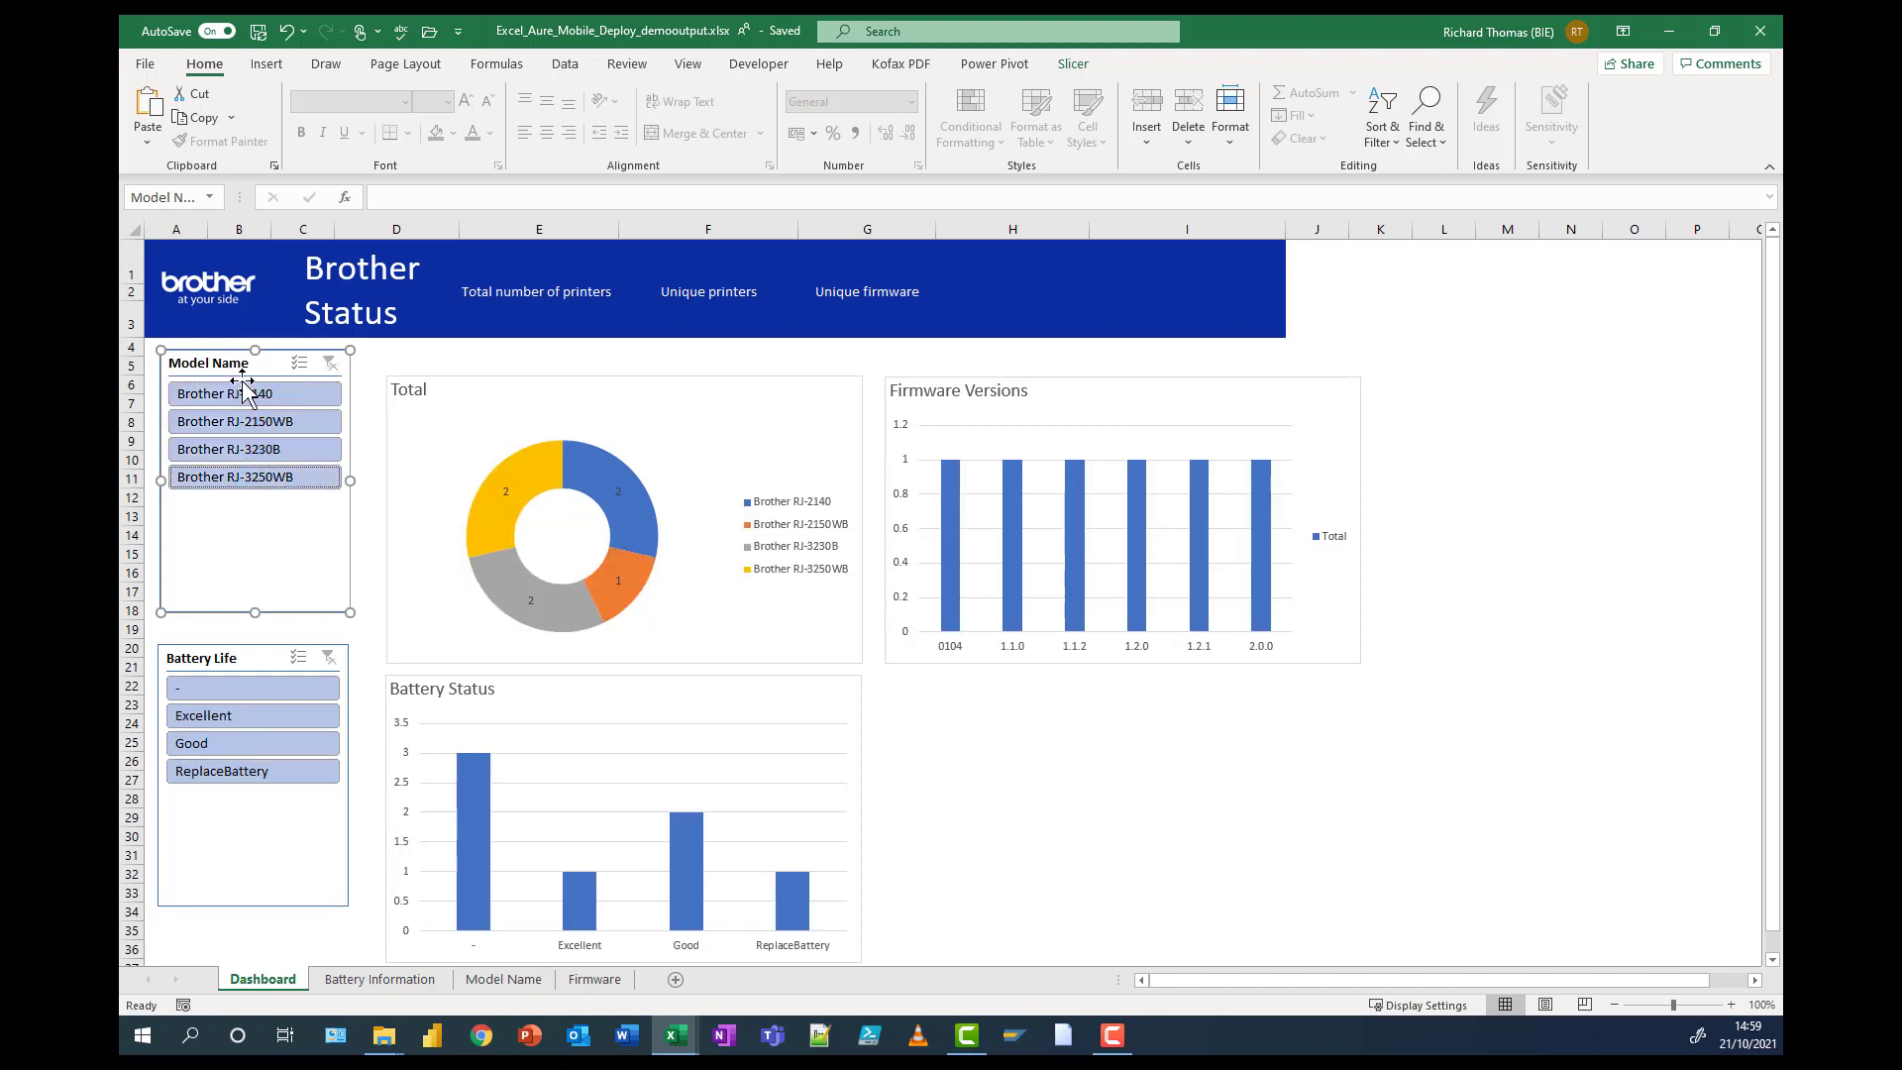
- Insert a slicer for the Fimware Version field from the Firmware Versions chart on the Firmware sheet
click(603, 981)
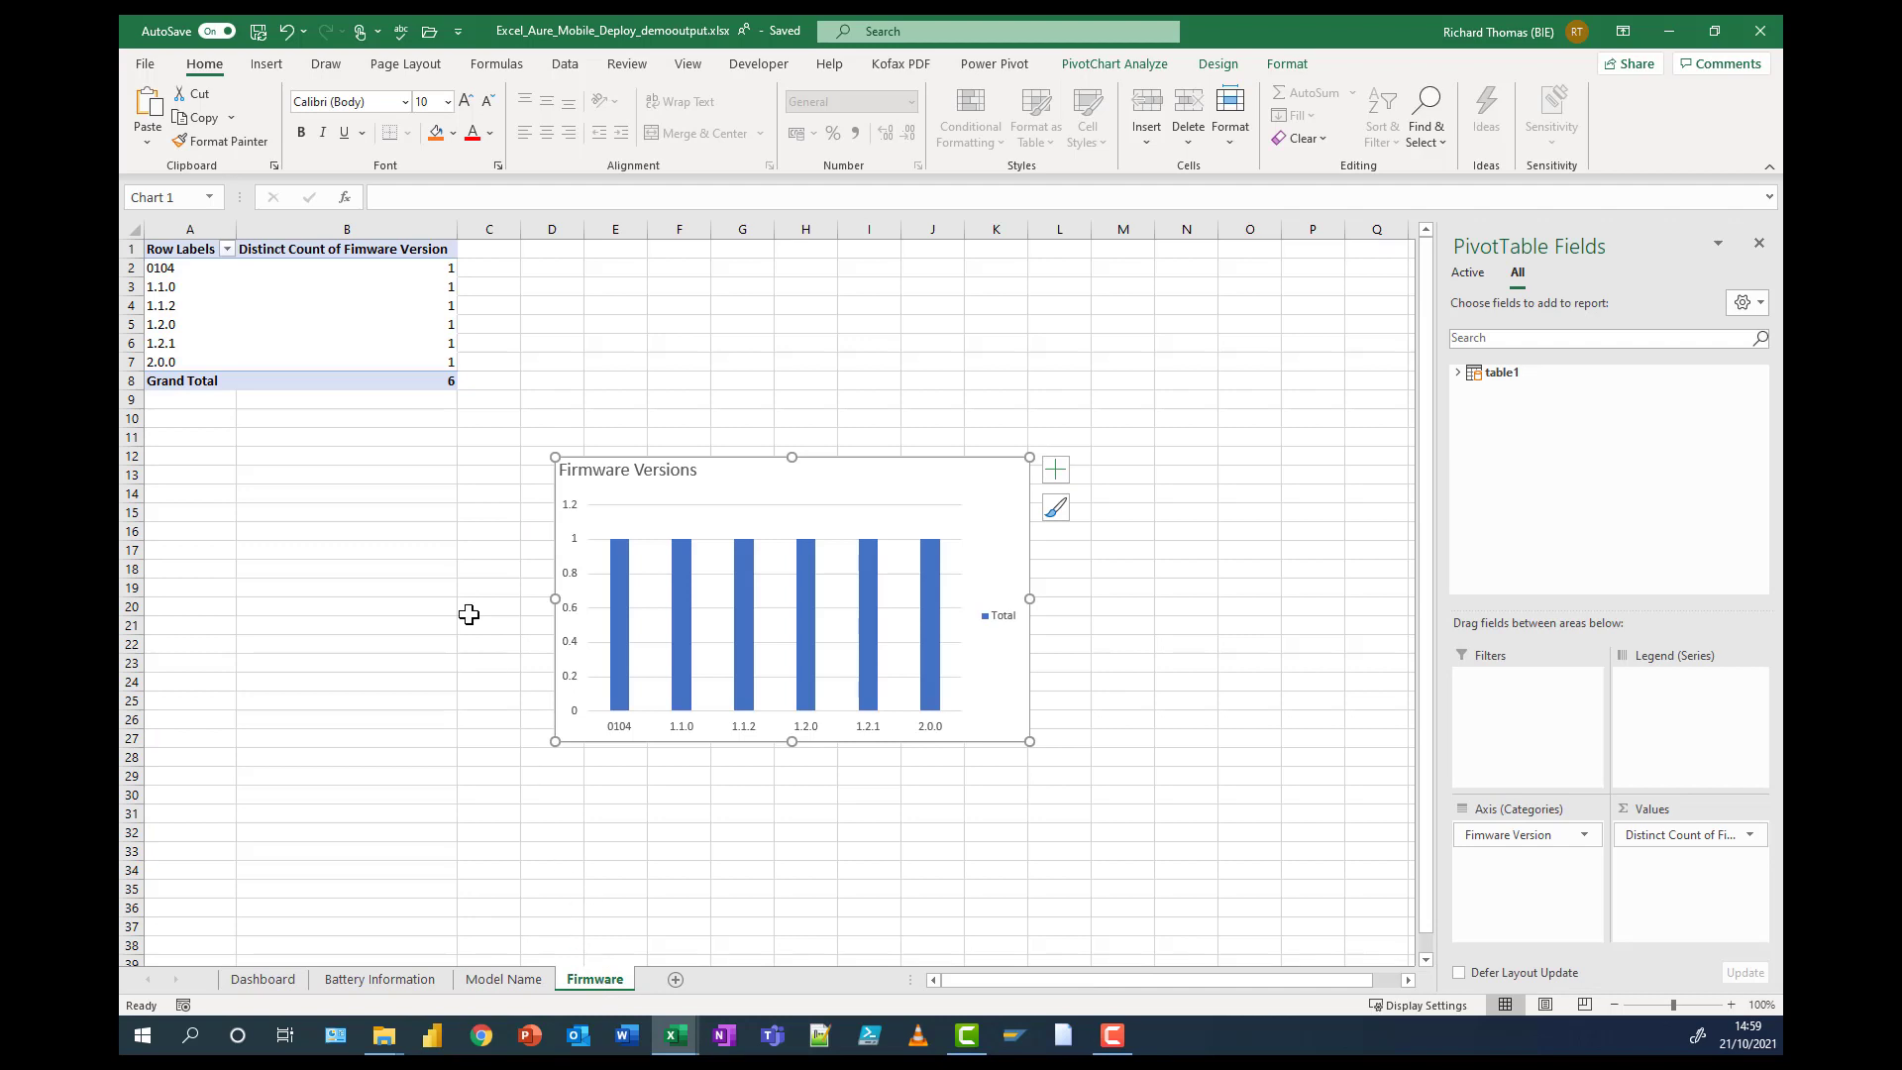
click(270, 69)
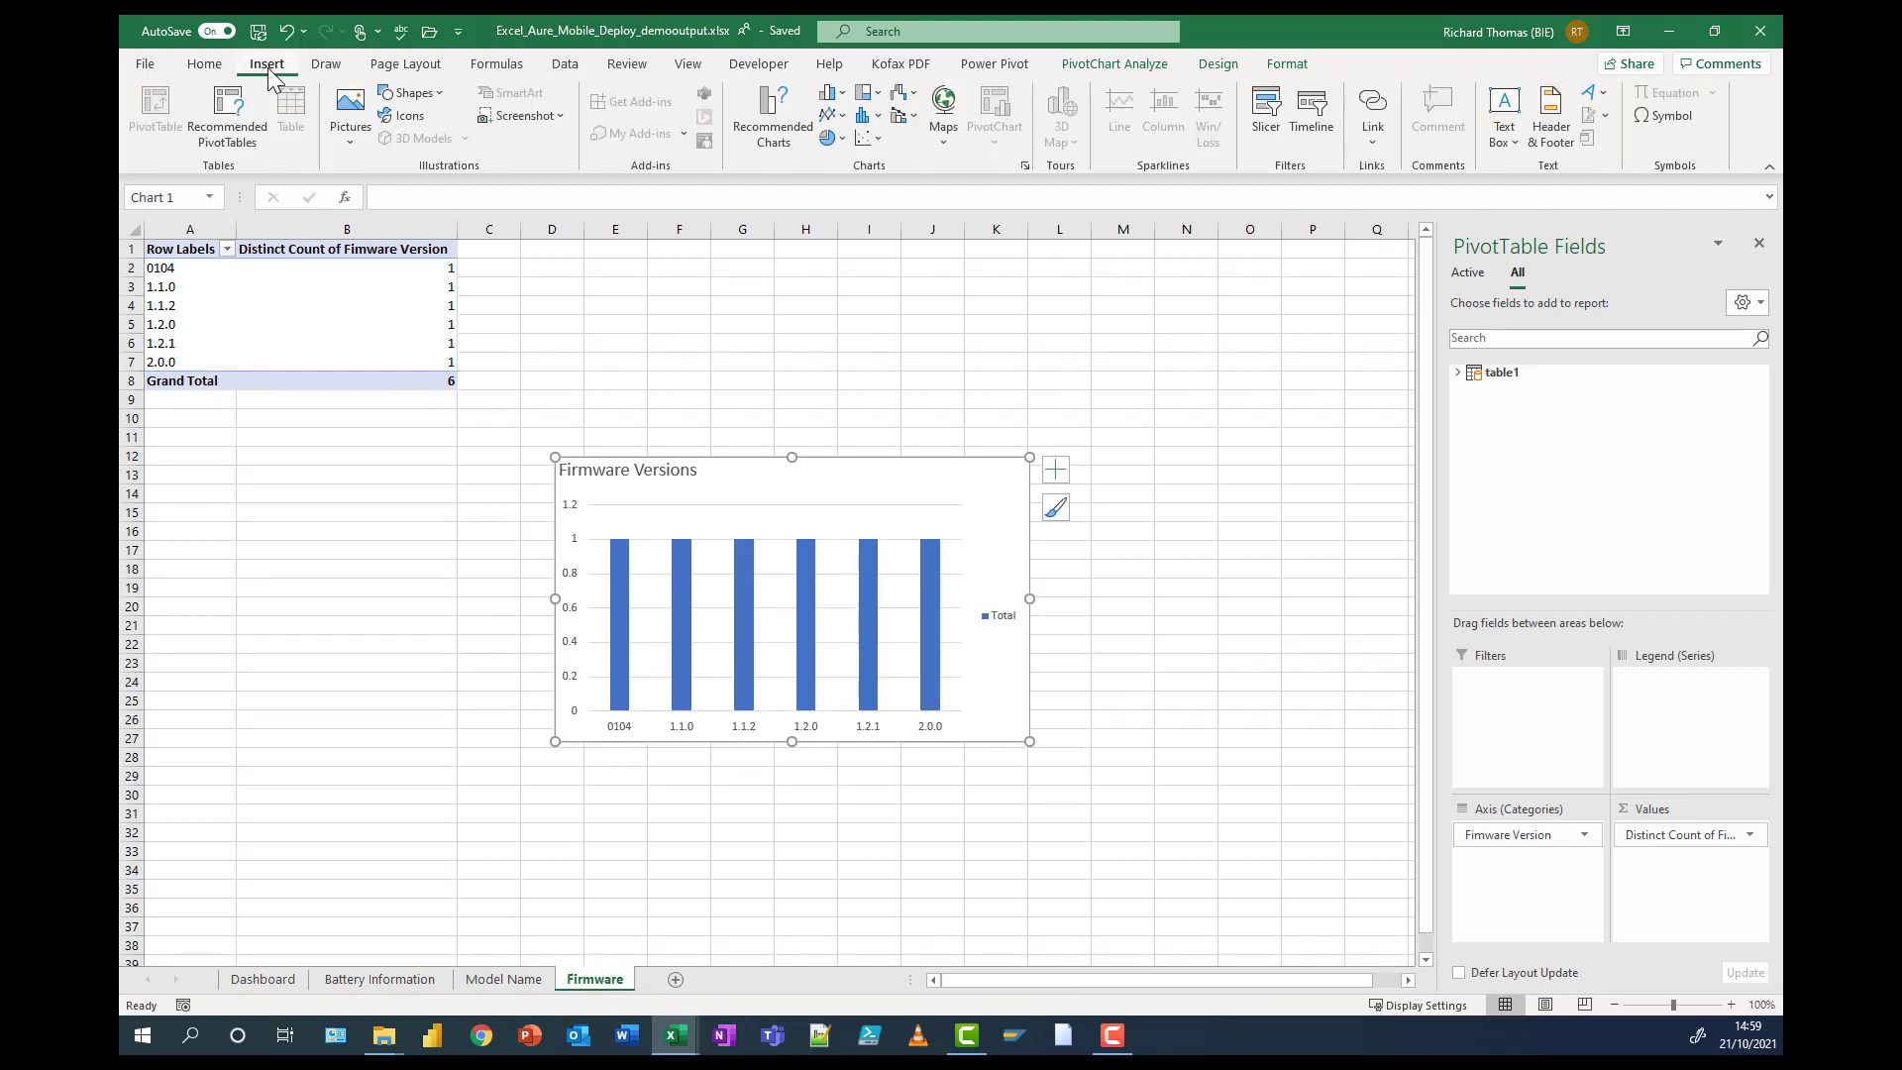
click(1282, 111)
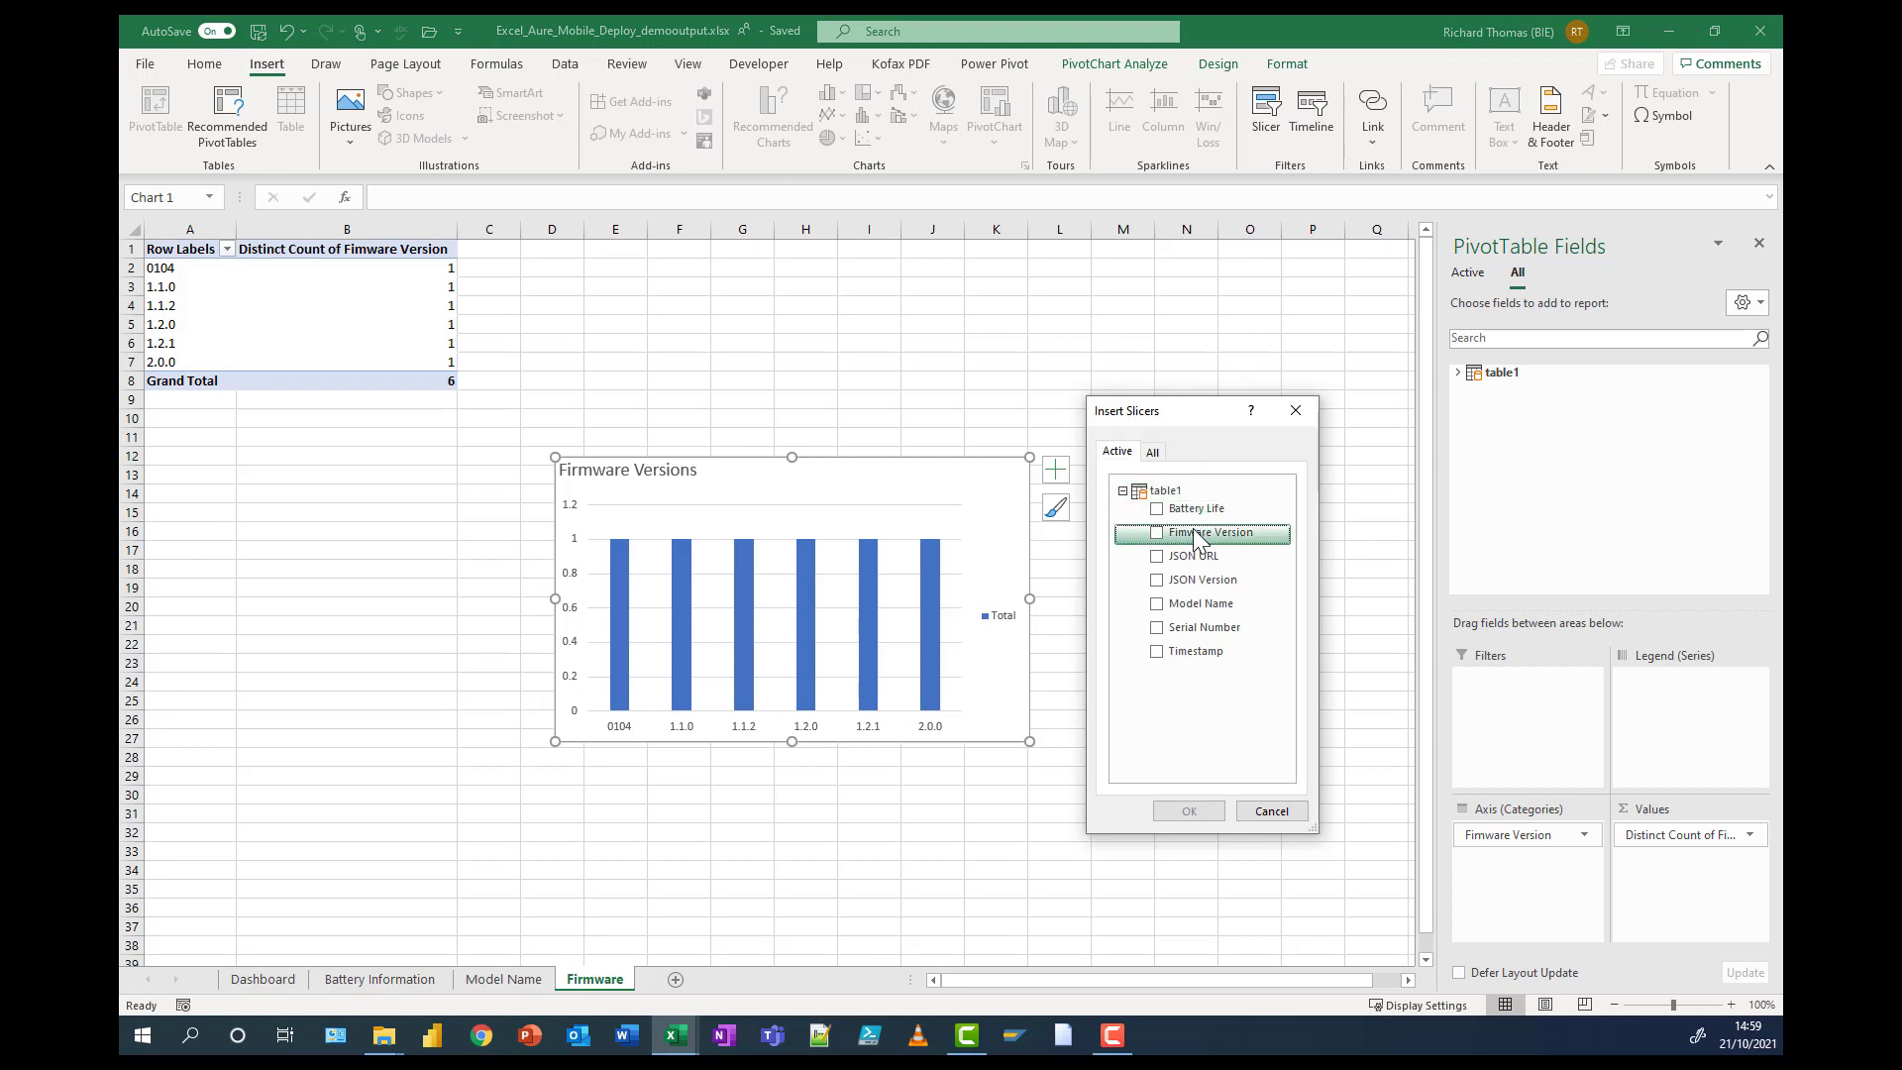
click(1157, 533)
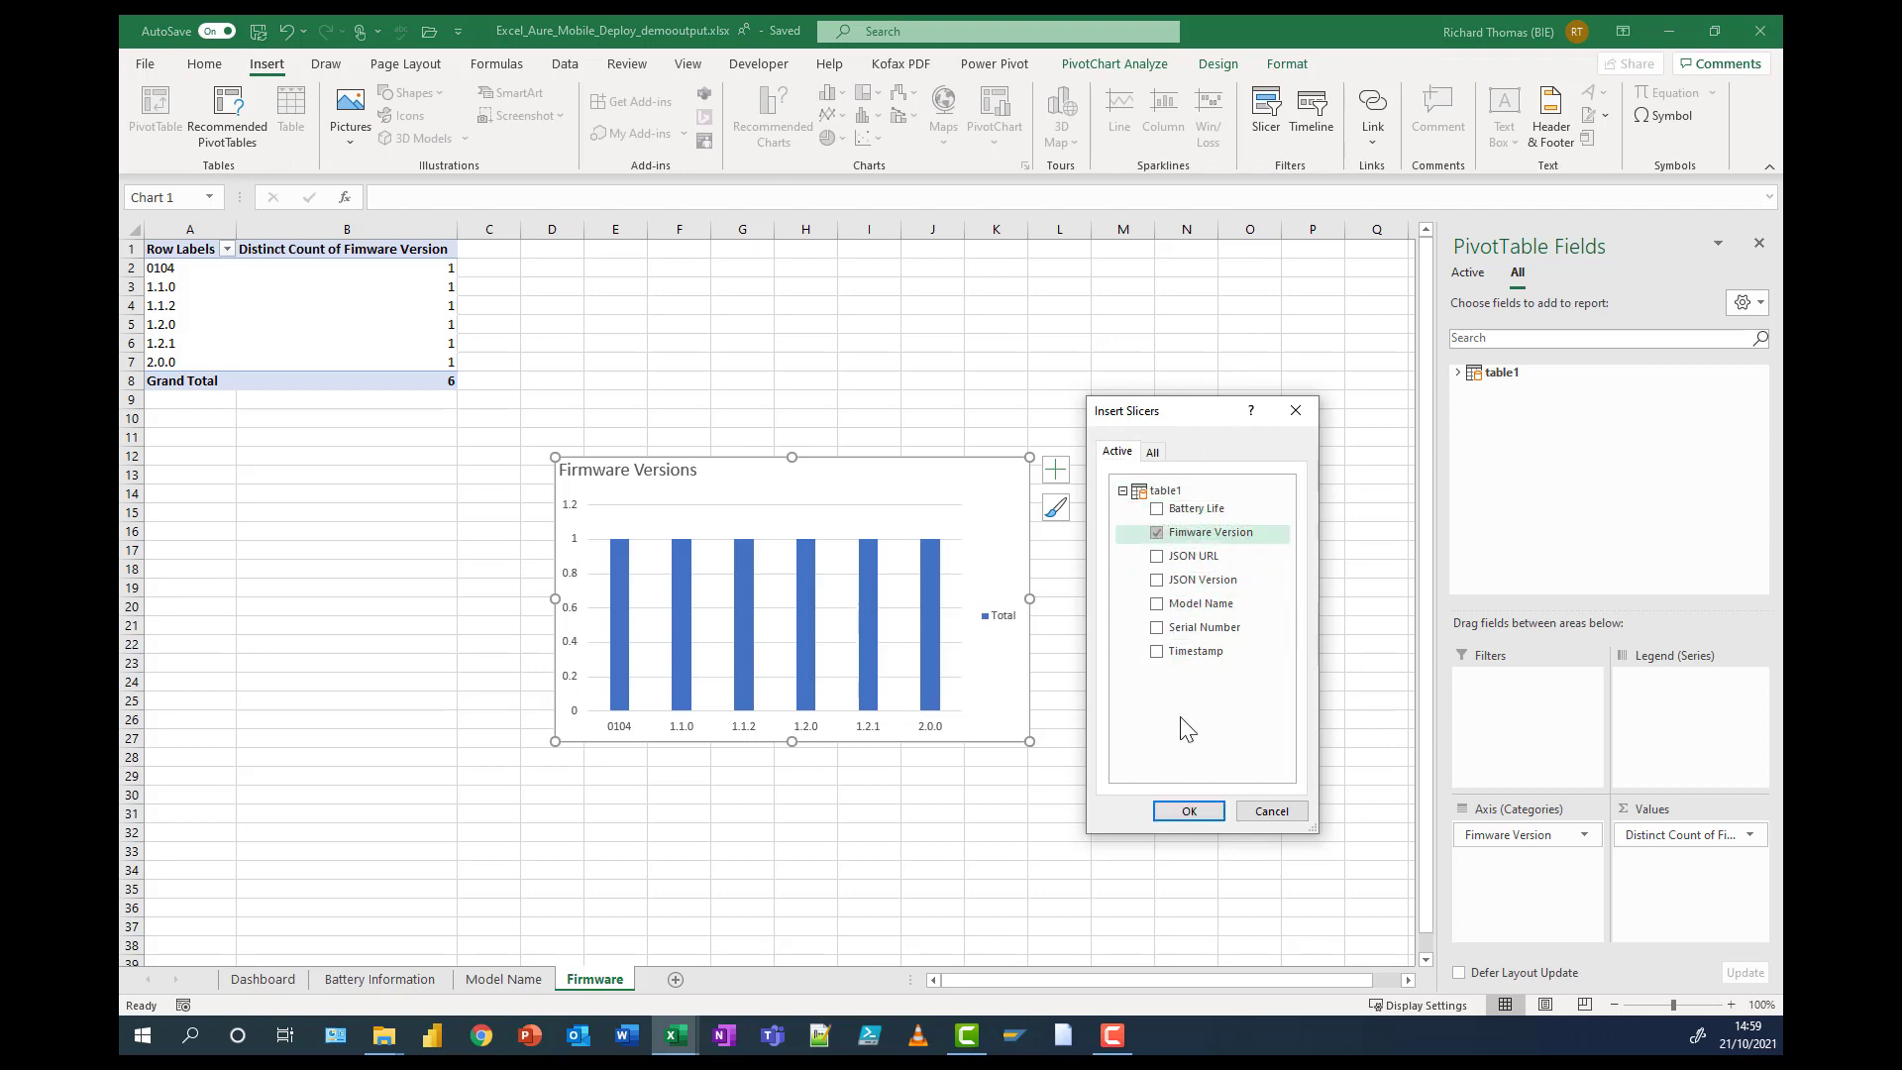
click(1188, 815)
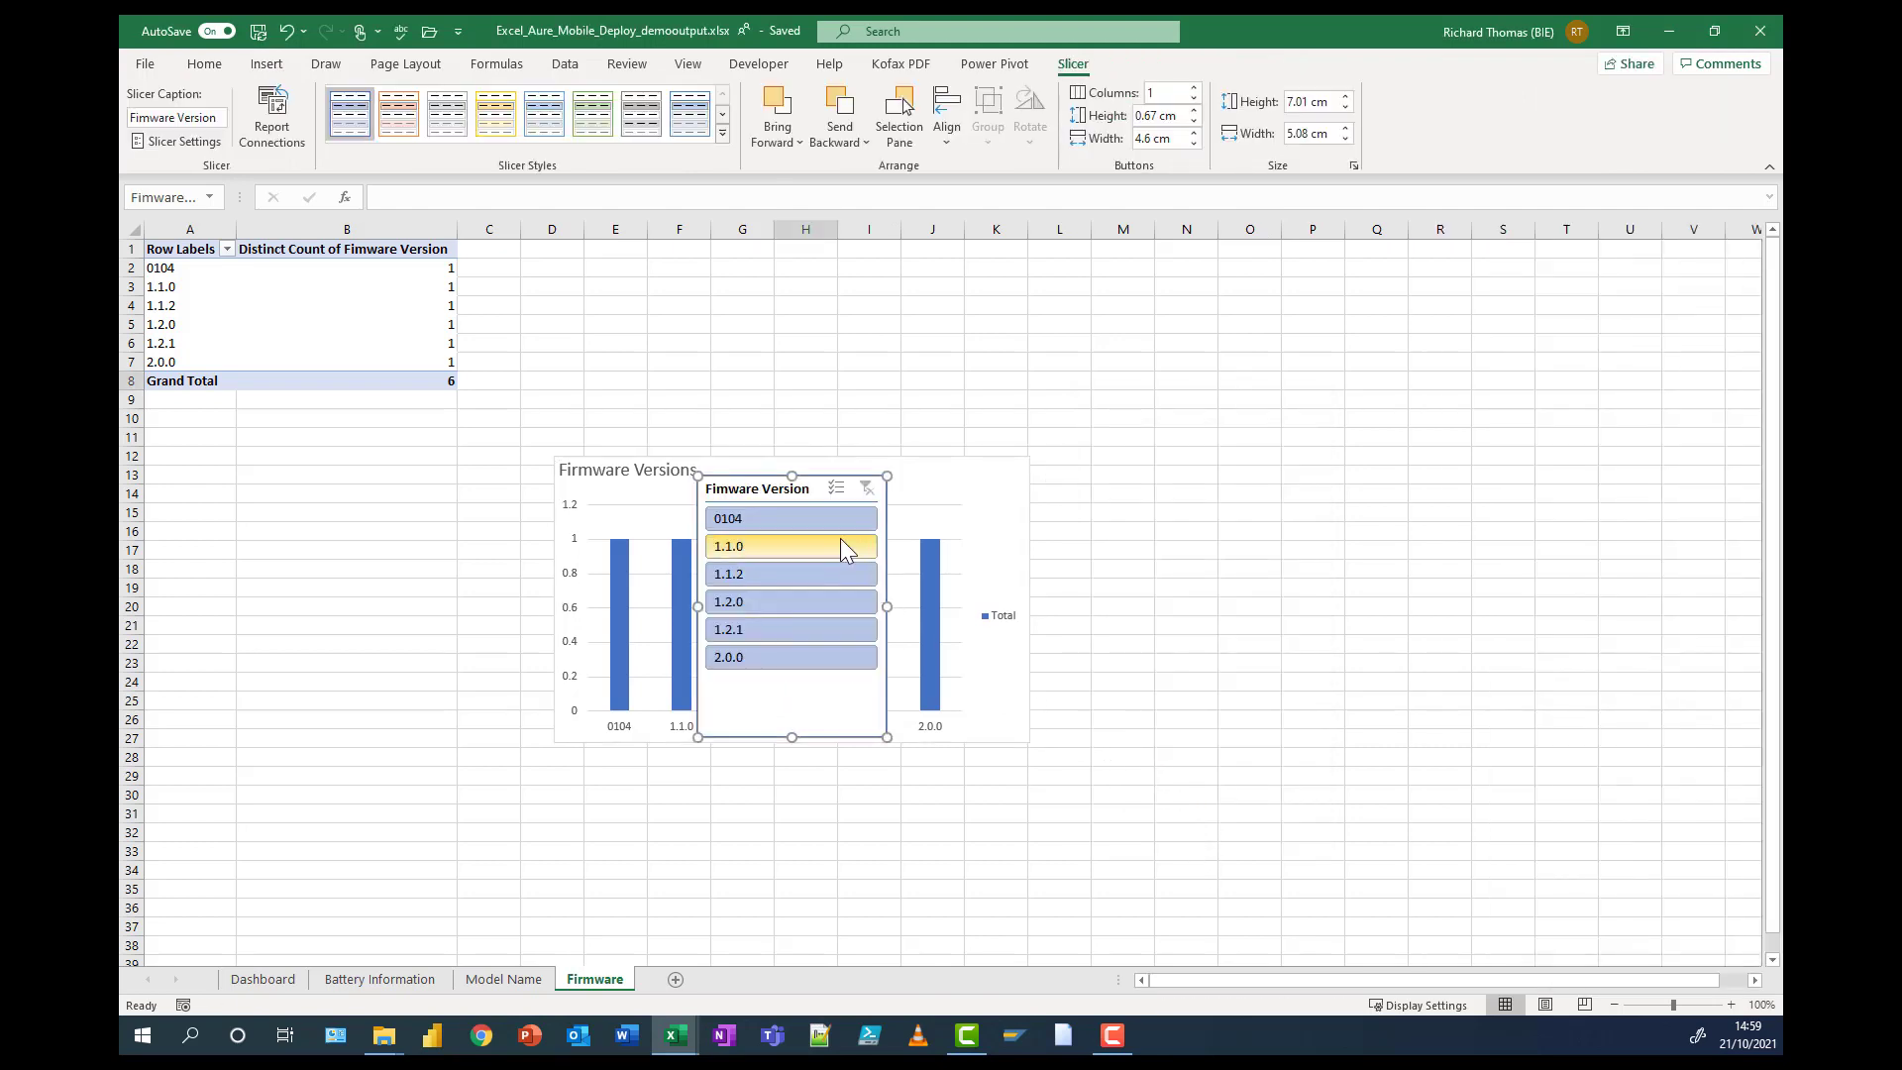
- Copy the Fimware Version slicer onto the Dashboard sheet and position it below the Firmware Versions chart
drag(787, 494, 759, 505)
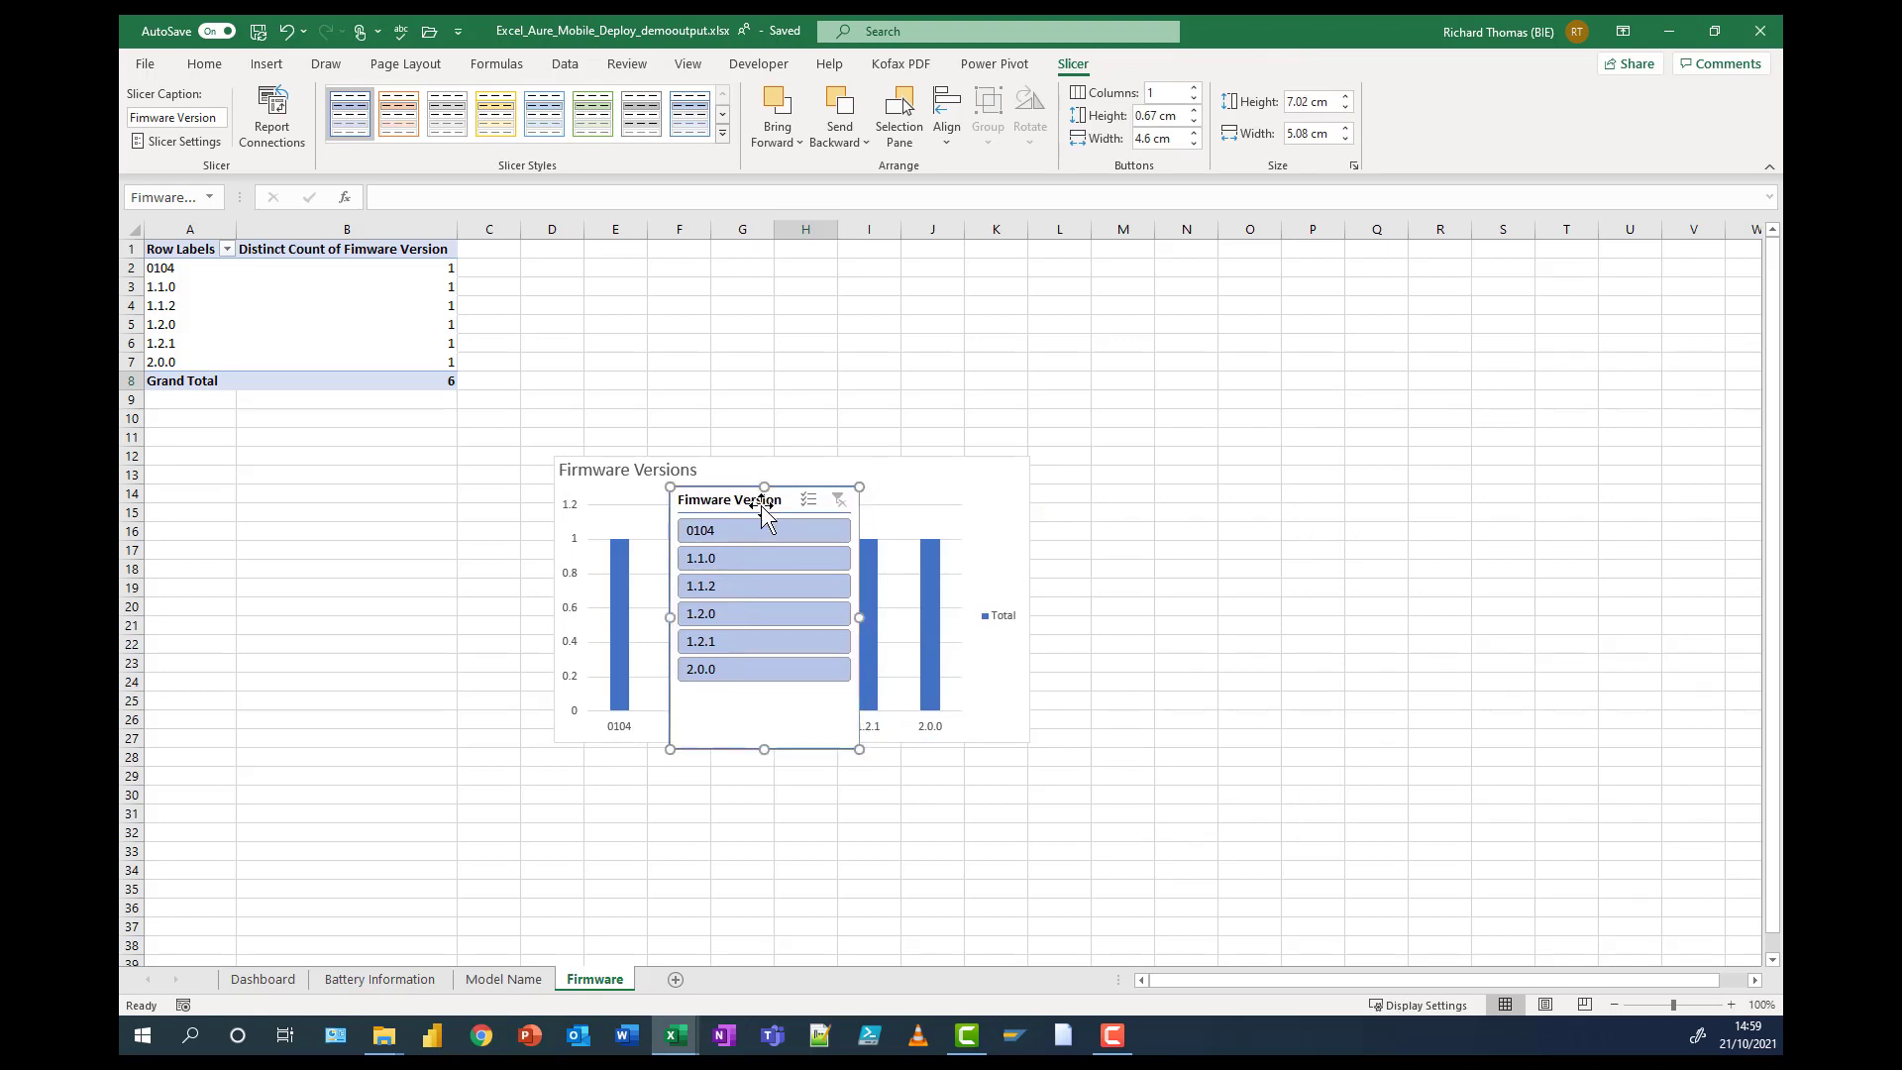
click(262, 979)
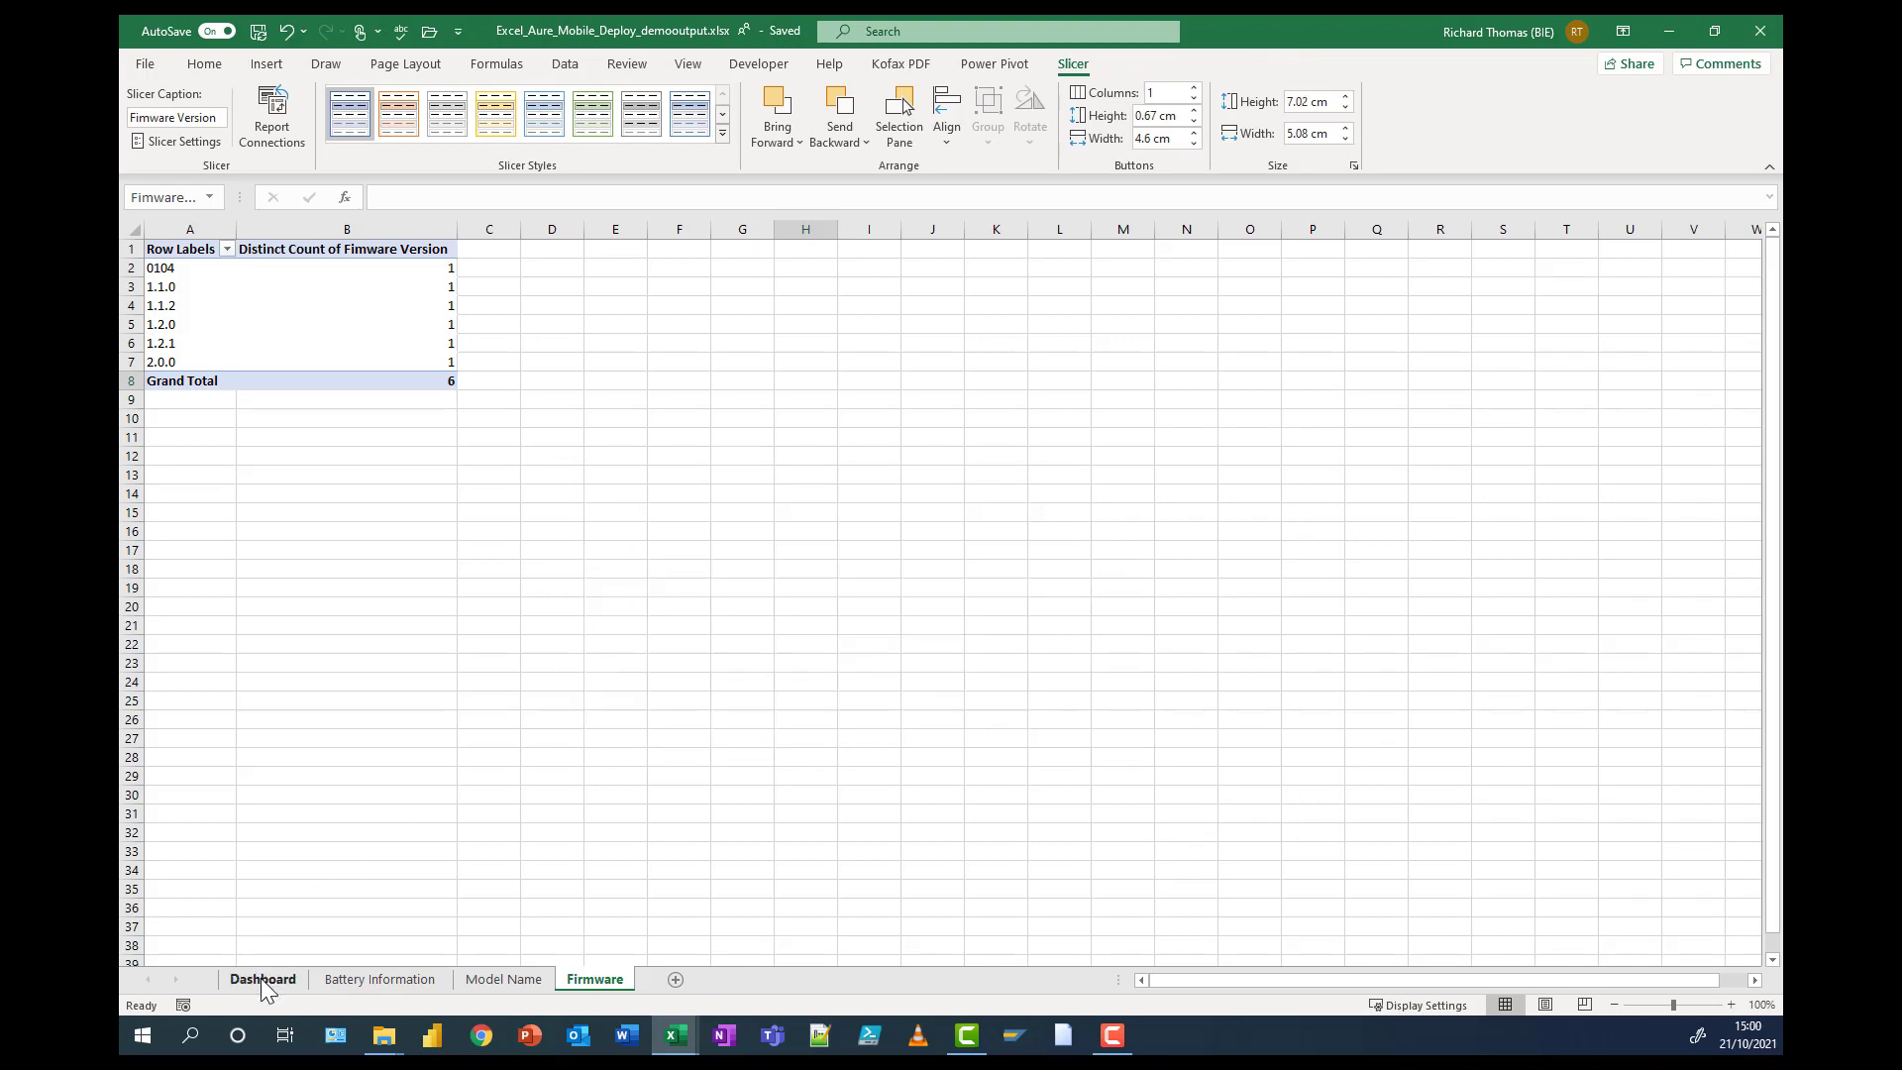
click(967, 741)
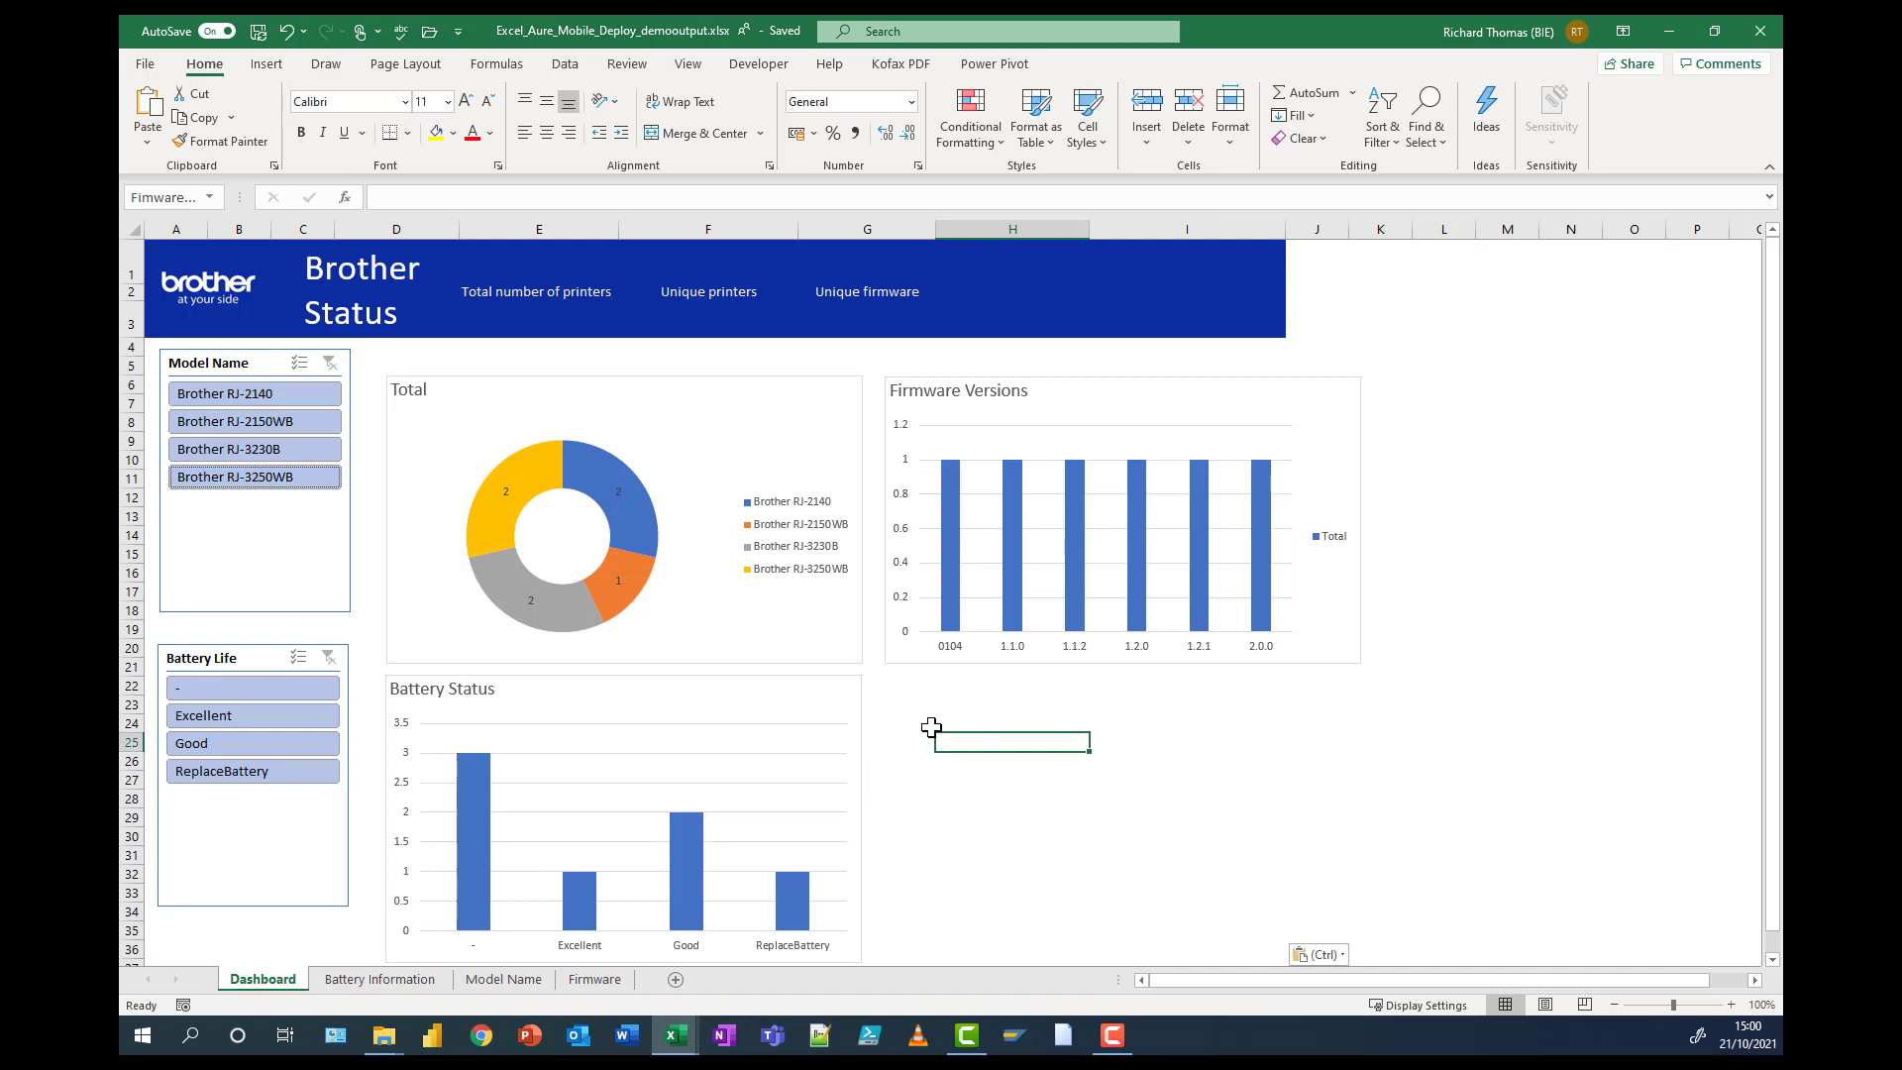
key(ctrl+v)
drag(1017, 746, 994, 704)
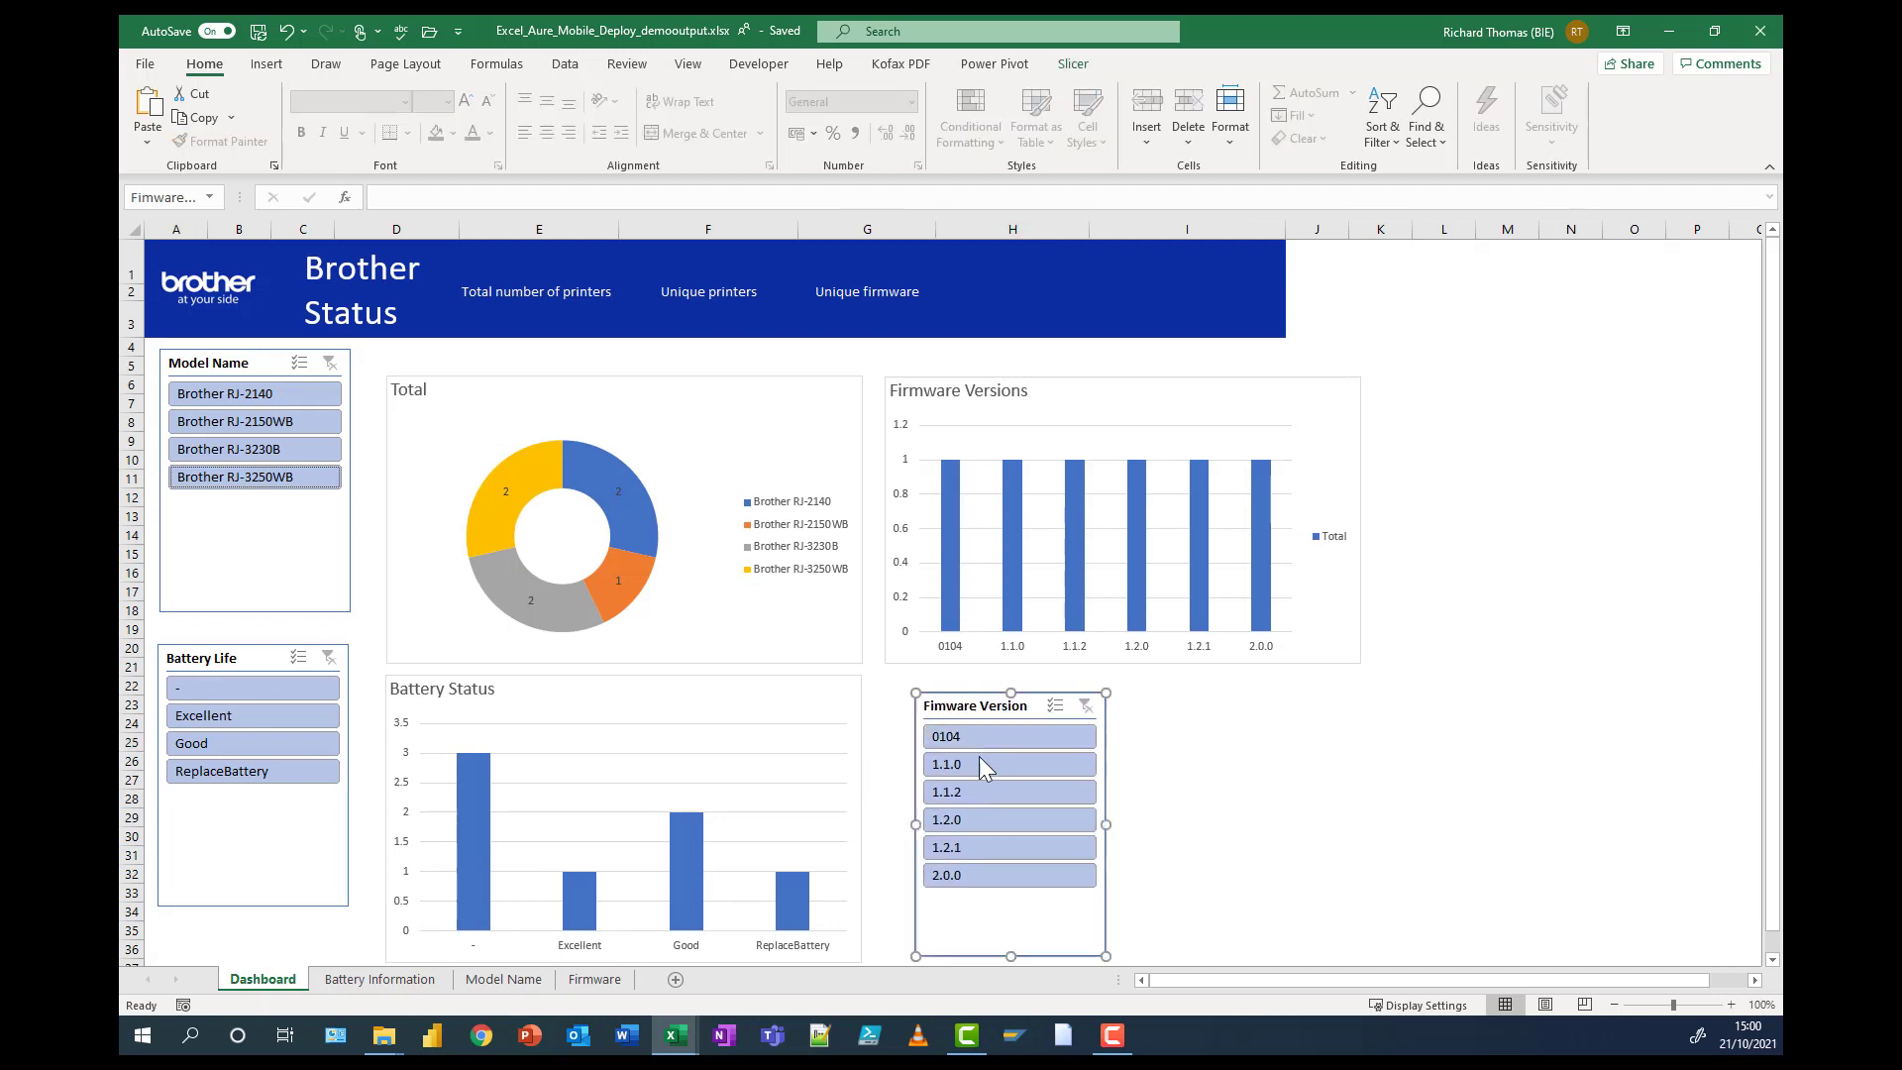
- Test the Fimware Version slicer with 1.1.2, 0104 and the full range of versions, ending on 2.0.0
click(977, 788)
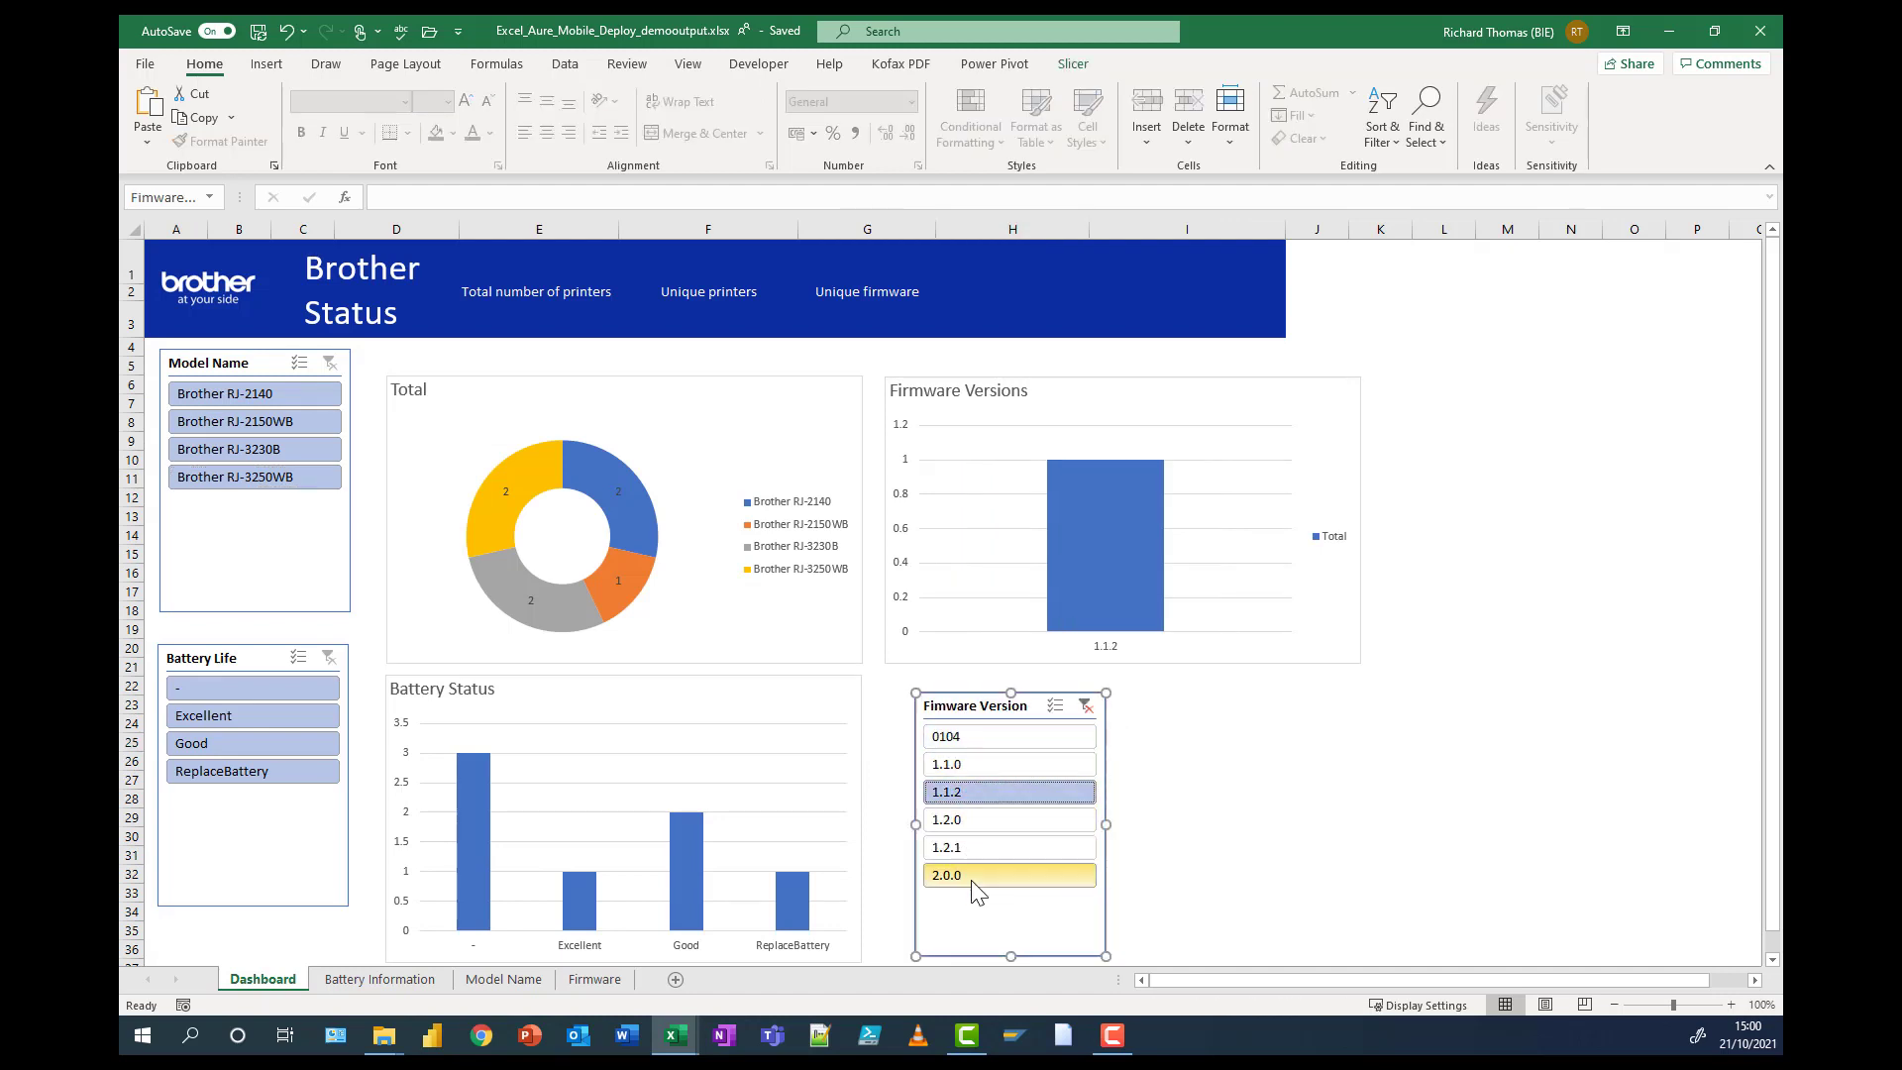
click(976, 738)
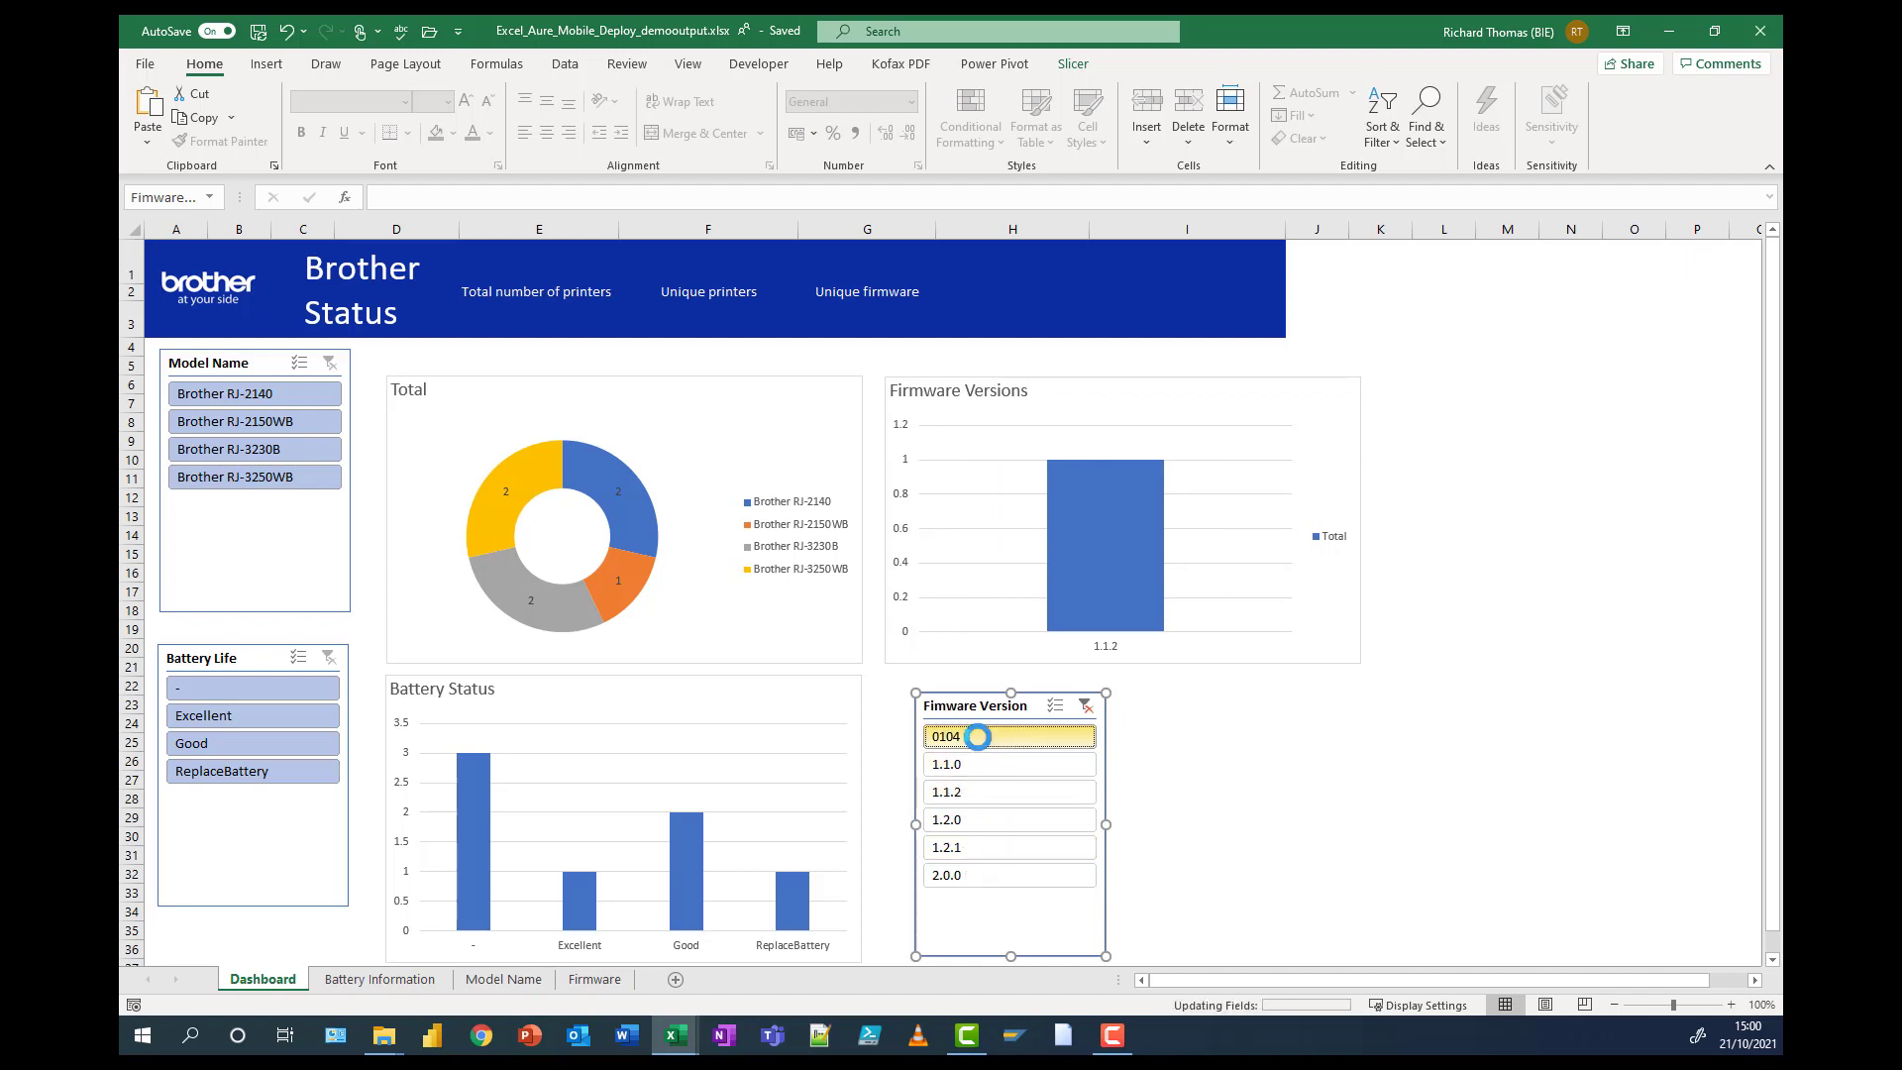
click(983, 793)
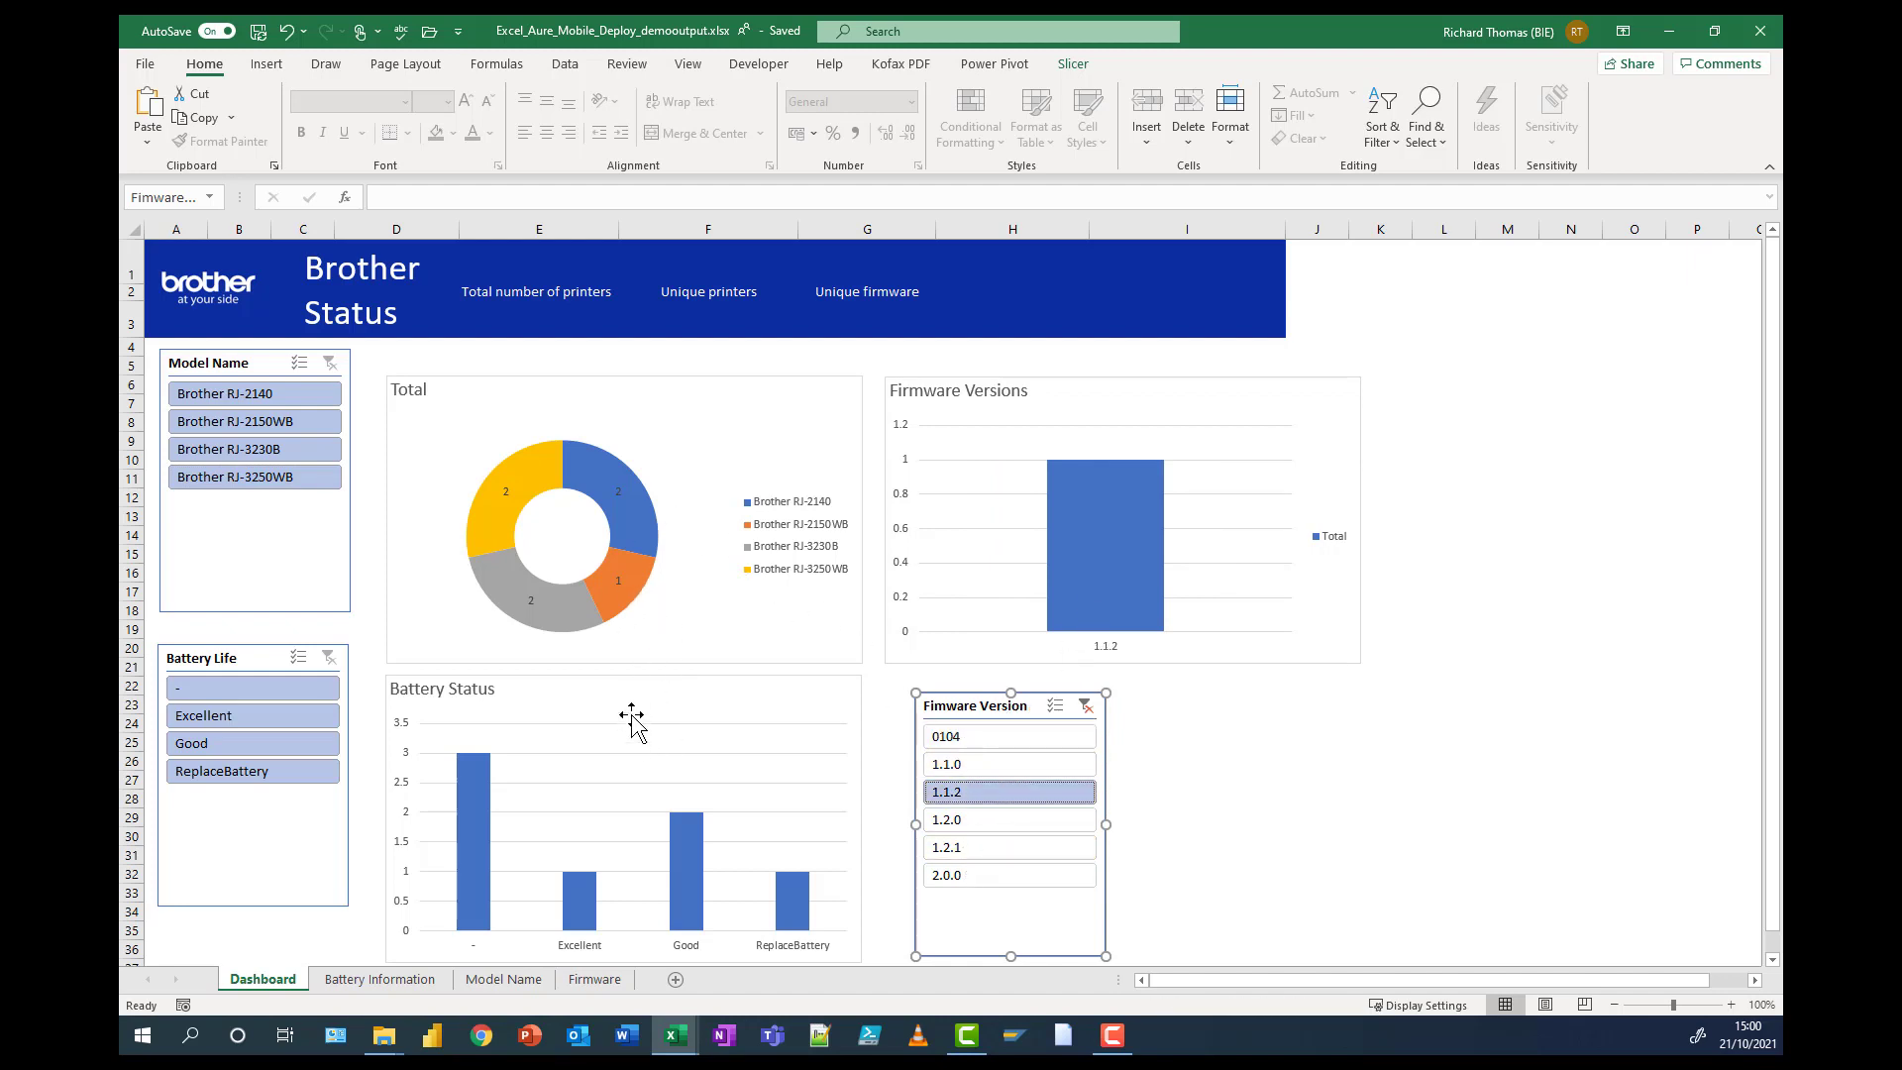
mouse_move(1118, 563)
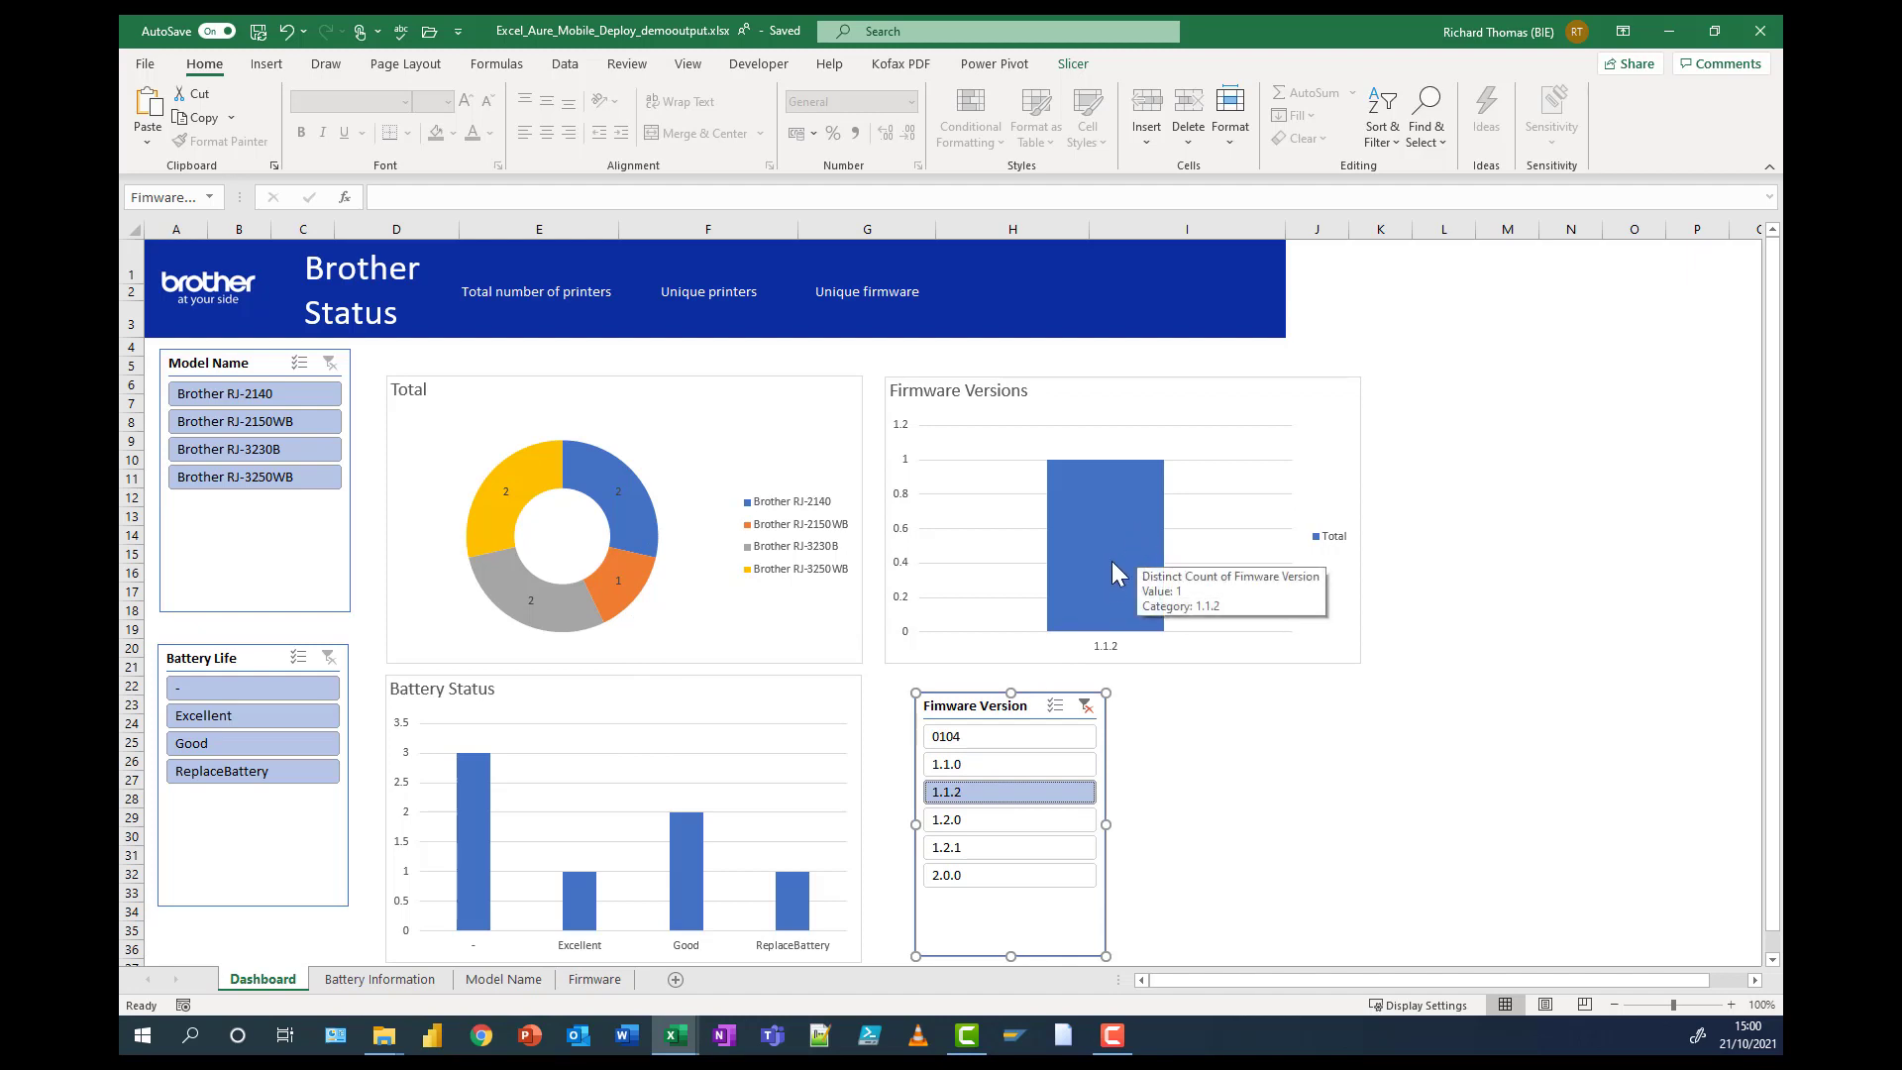
drag(977, 740, 989, 870)
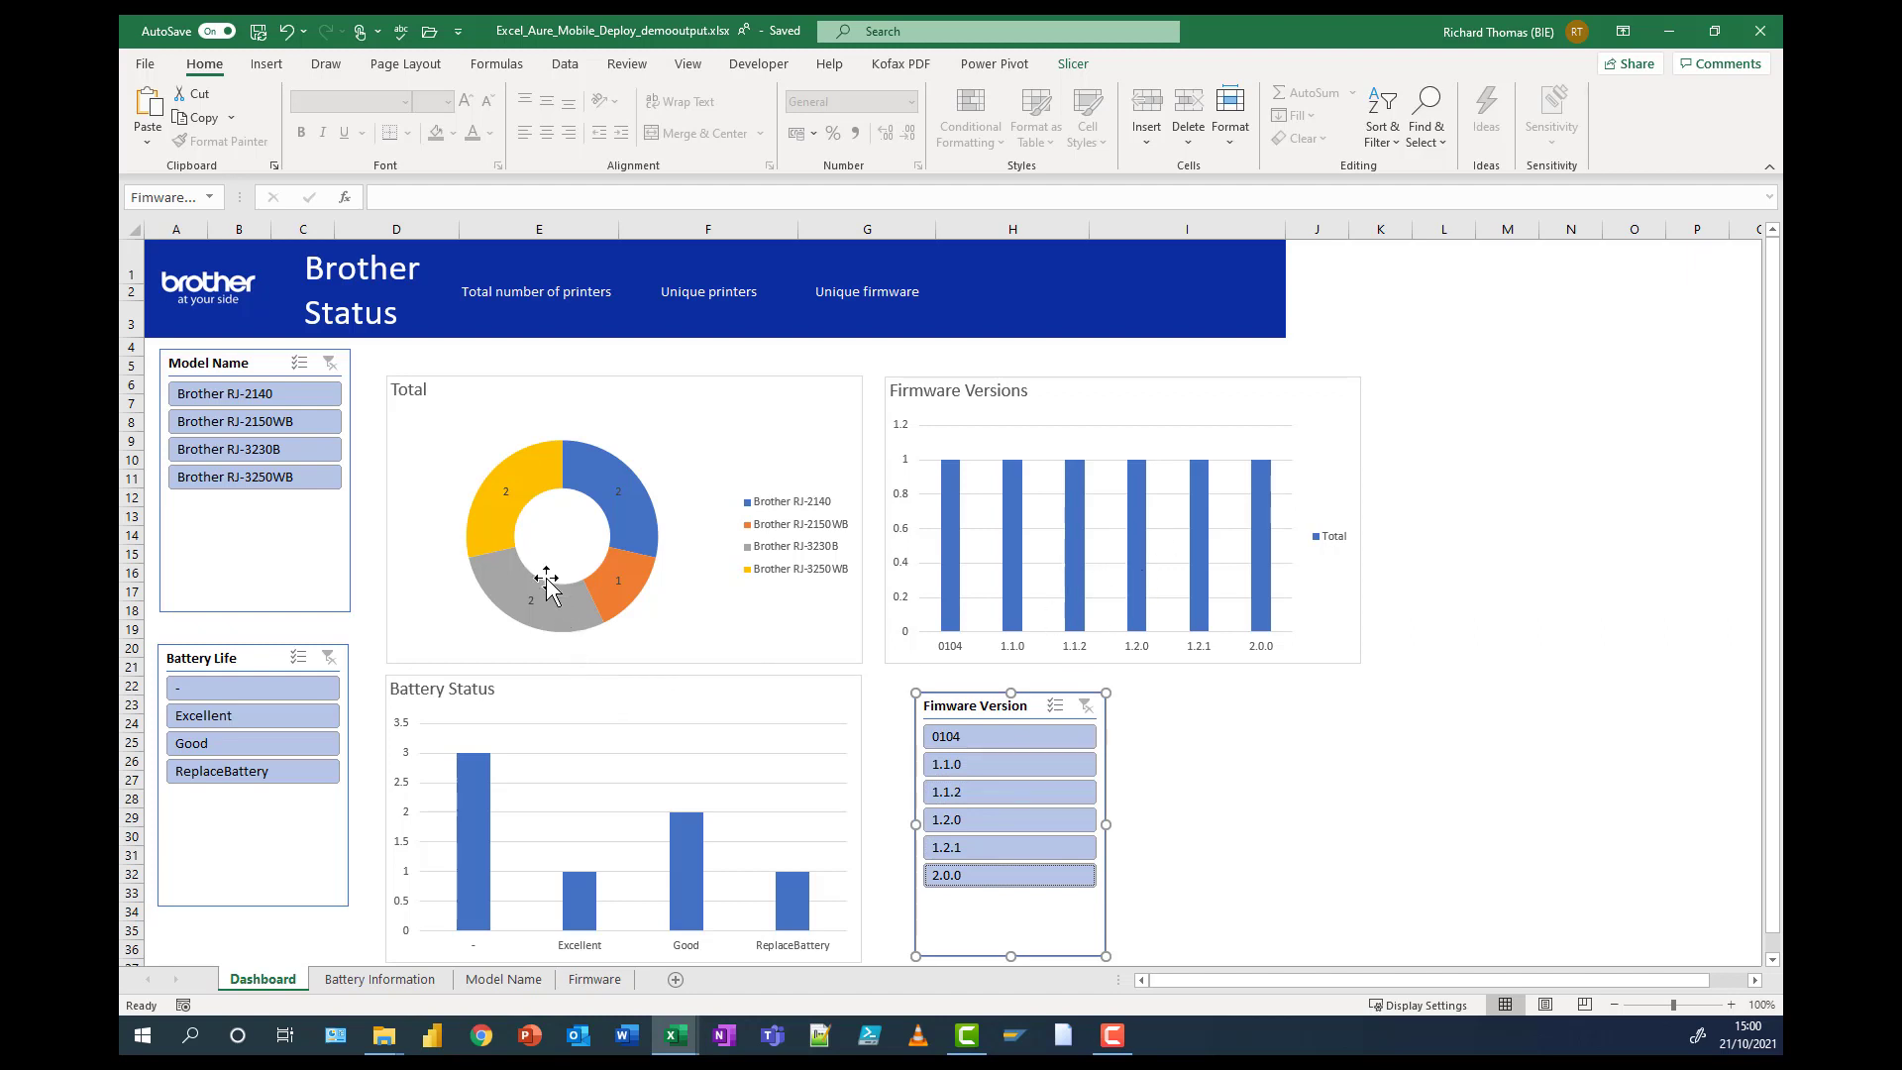
click(996, 875)
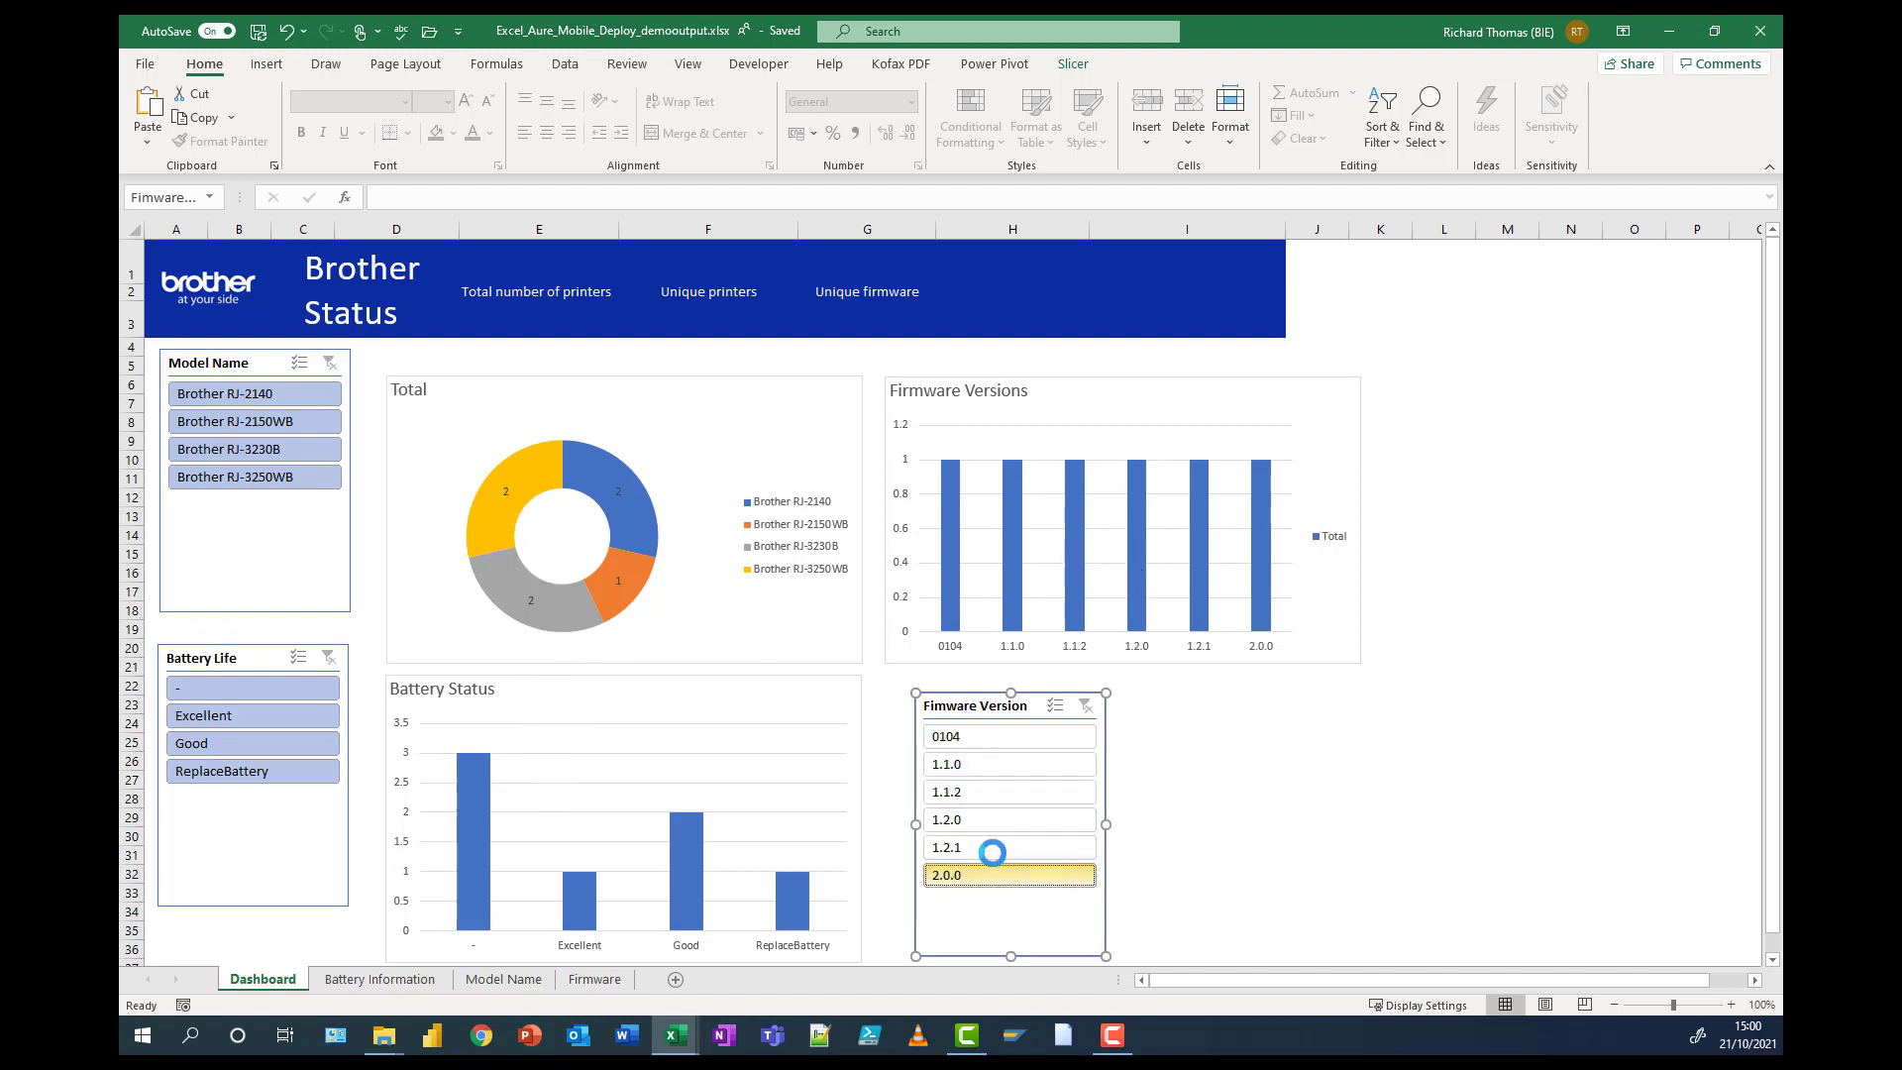
- Connect the Fimware Version slicer to Chart 1 on Battery Information, Chart 11 and Chart 9 on Dashboard, and Chart 1 on Model Name
right_click(975, 707)
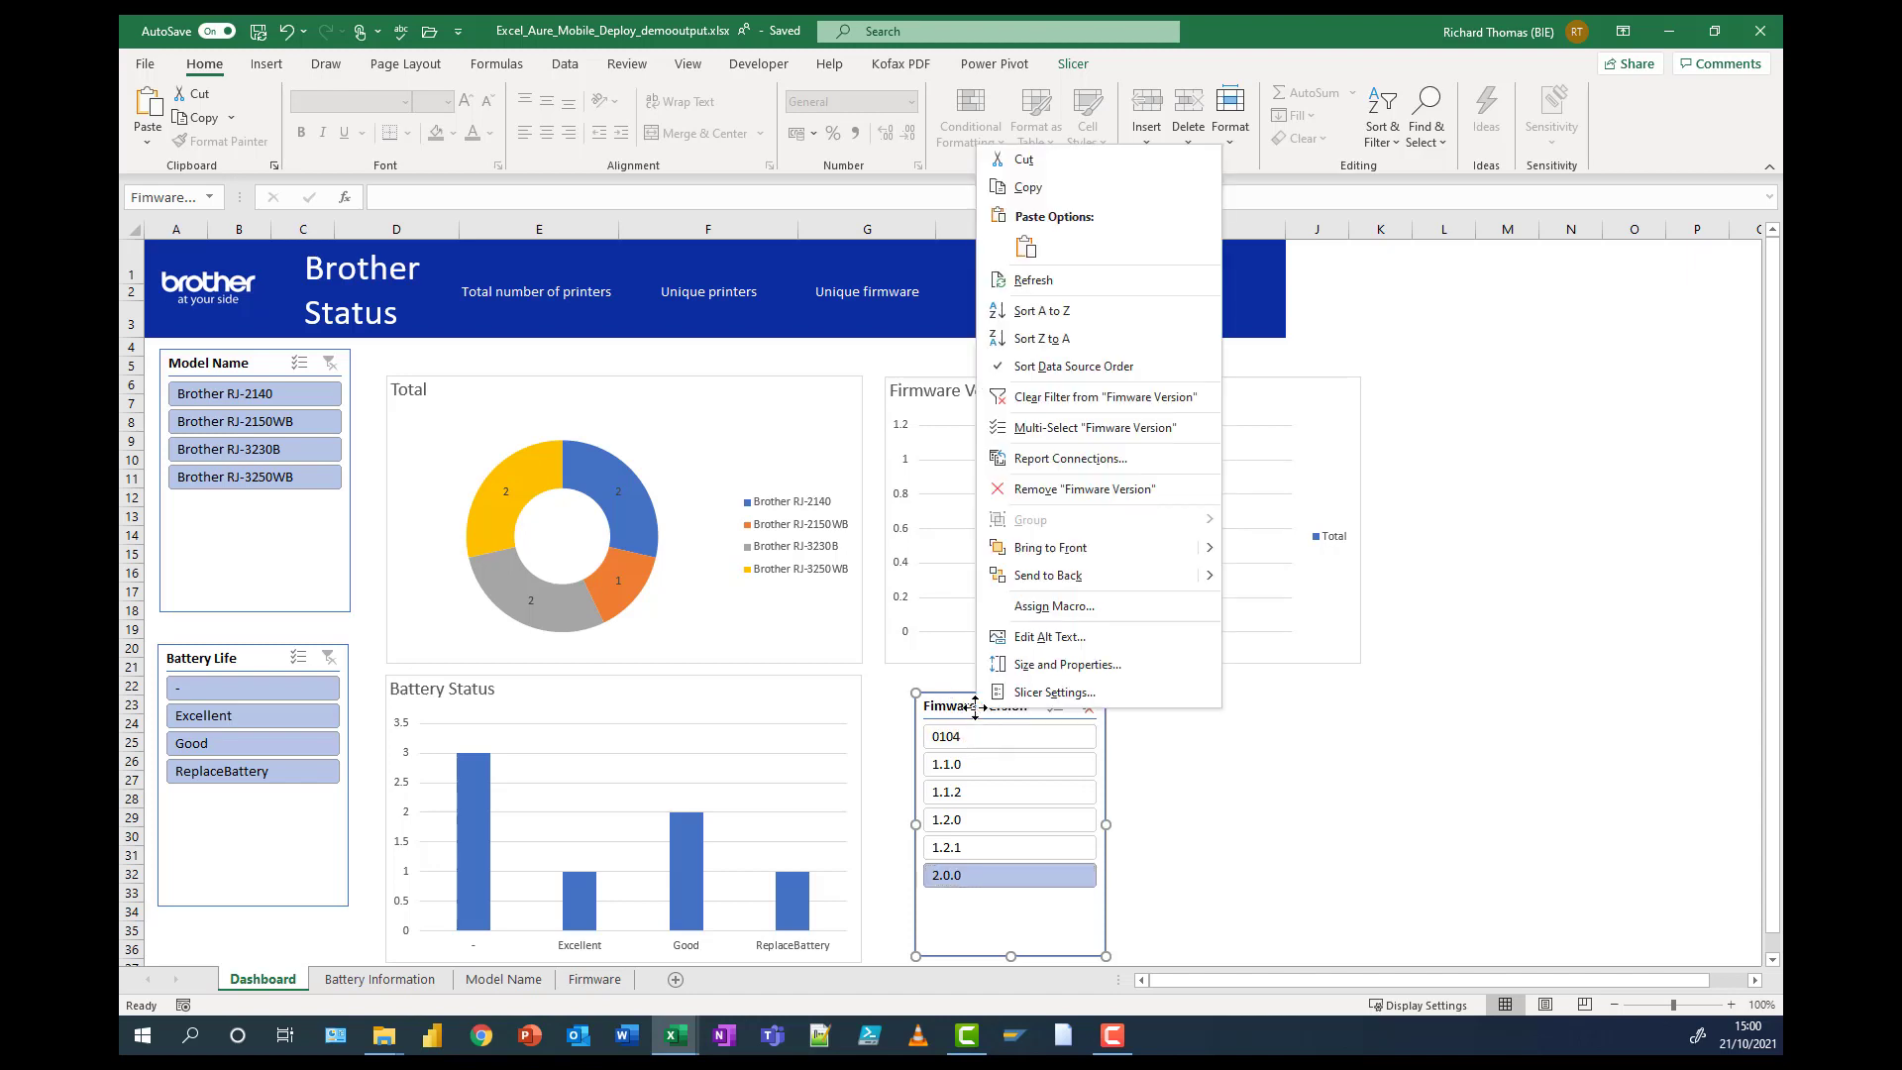
click(1041, 458)
click(873, 518)
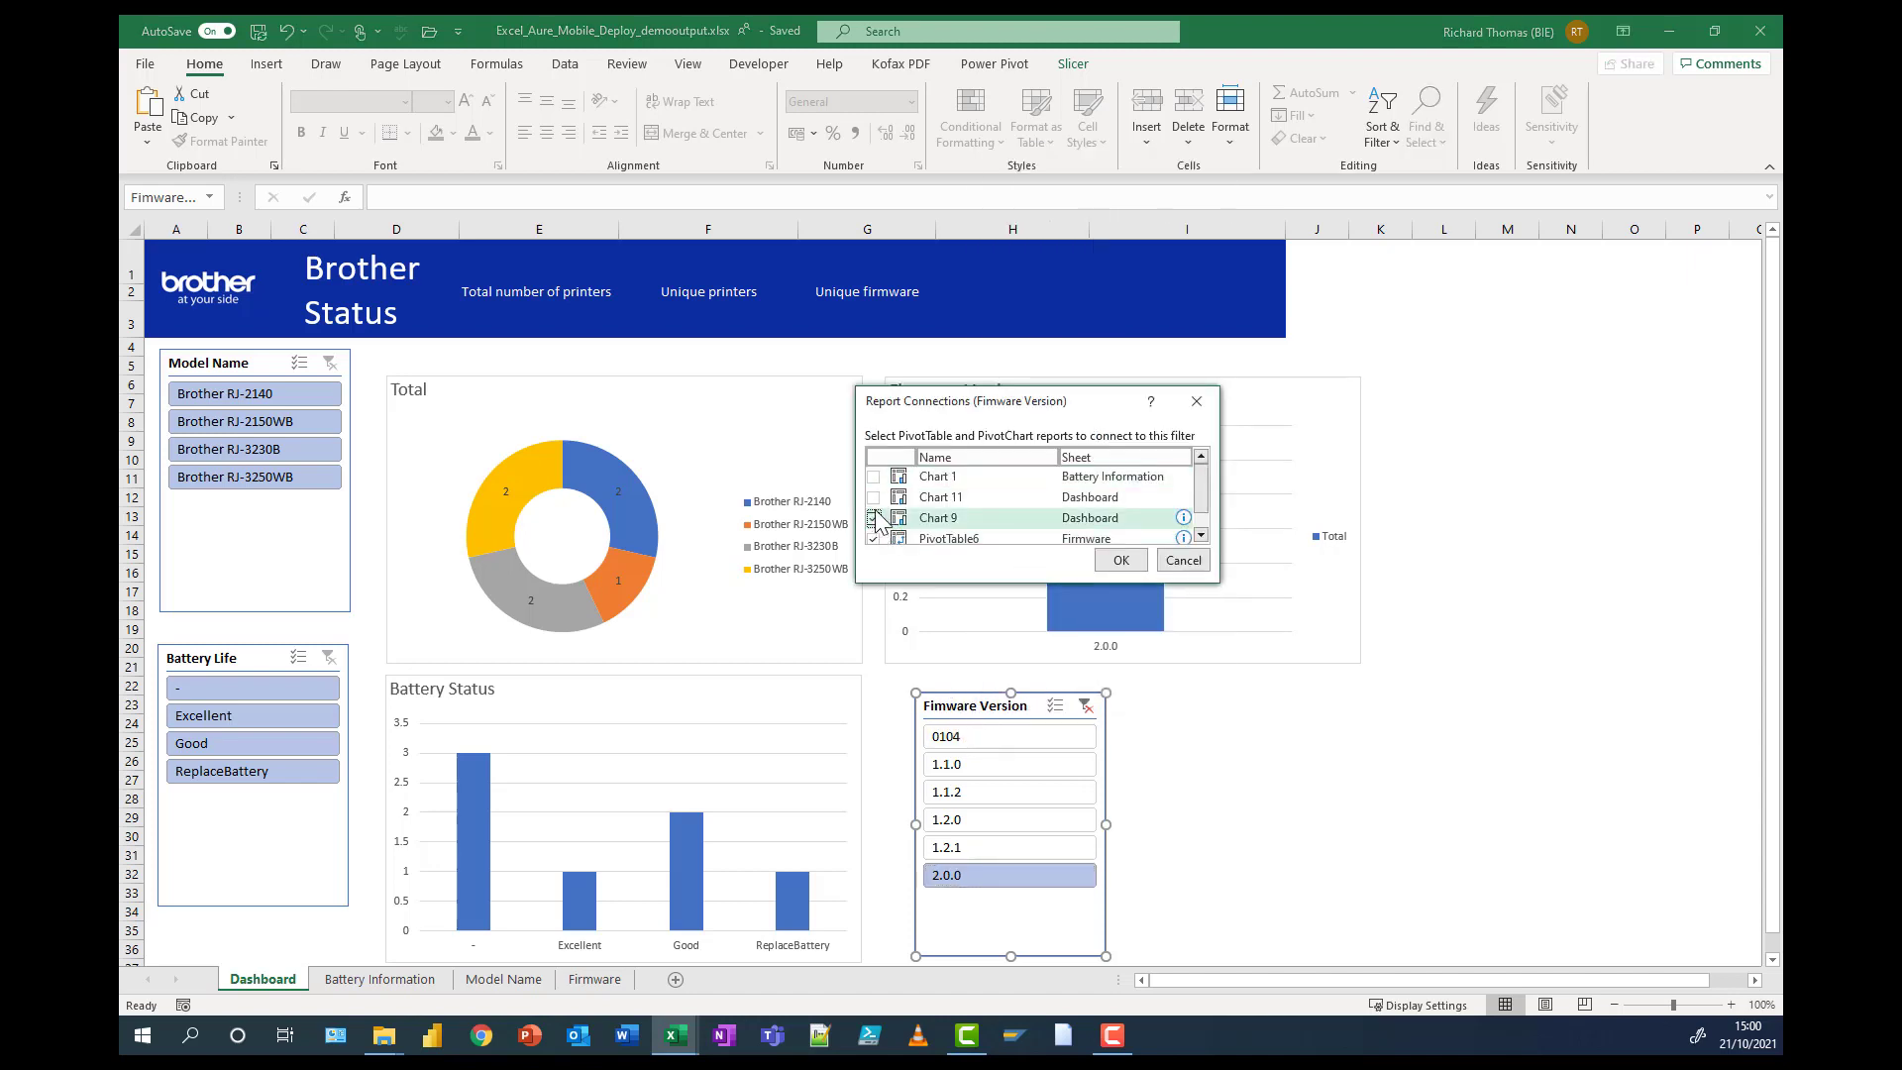
click(873, 497)
click(873, 476)
drag(1201, 496, 1210, 525)
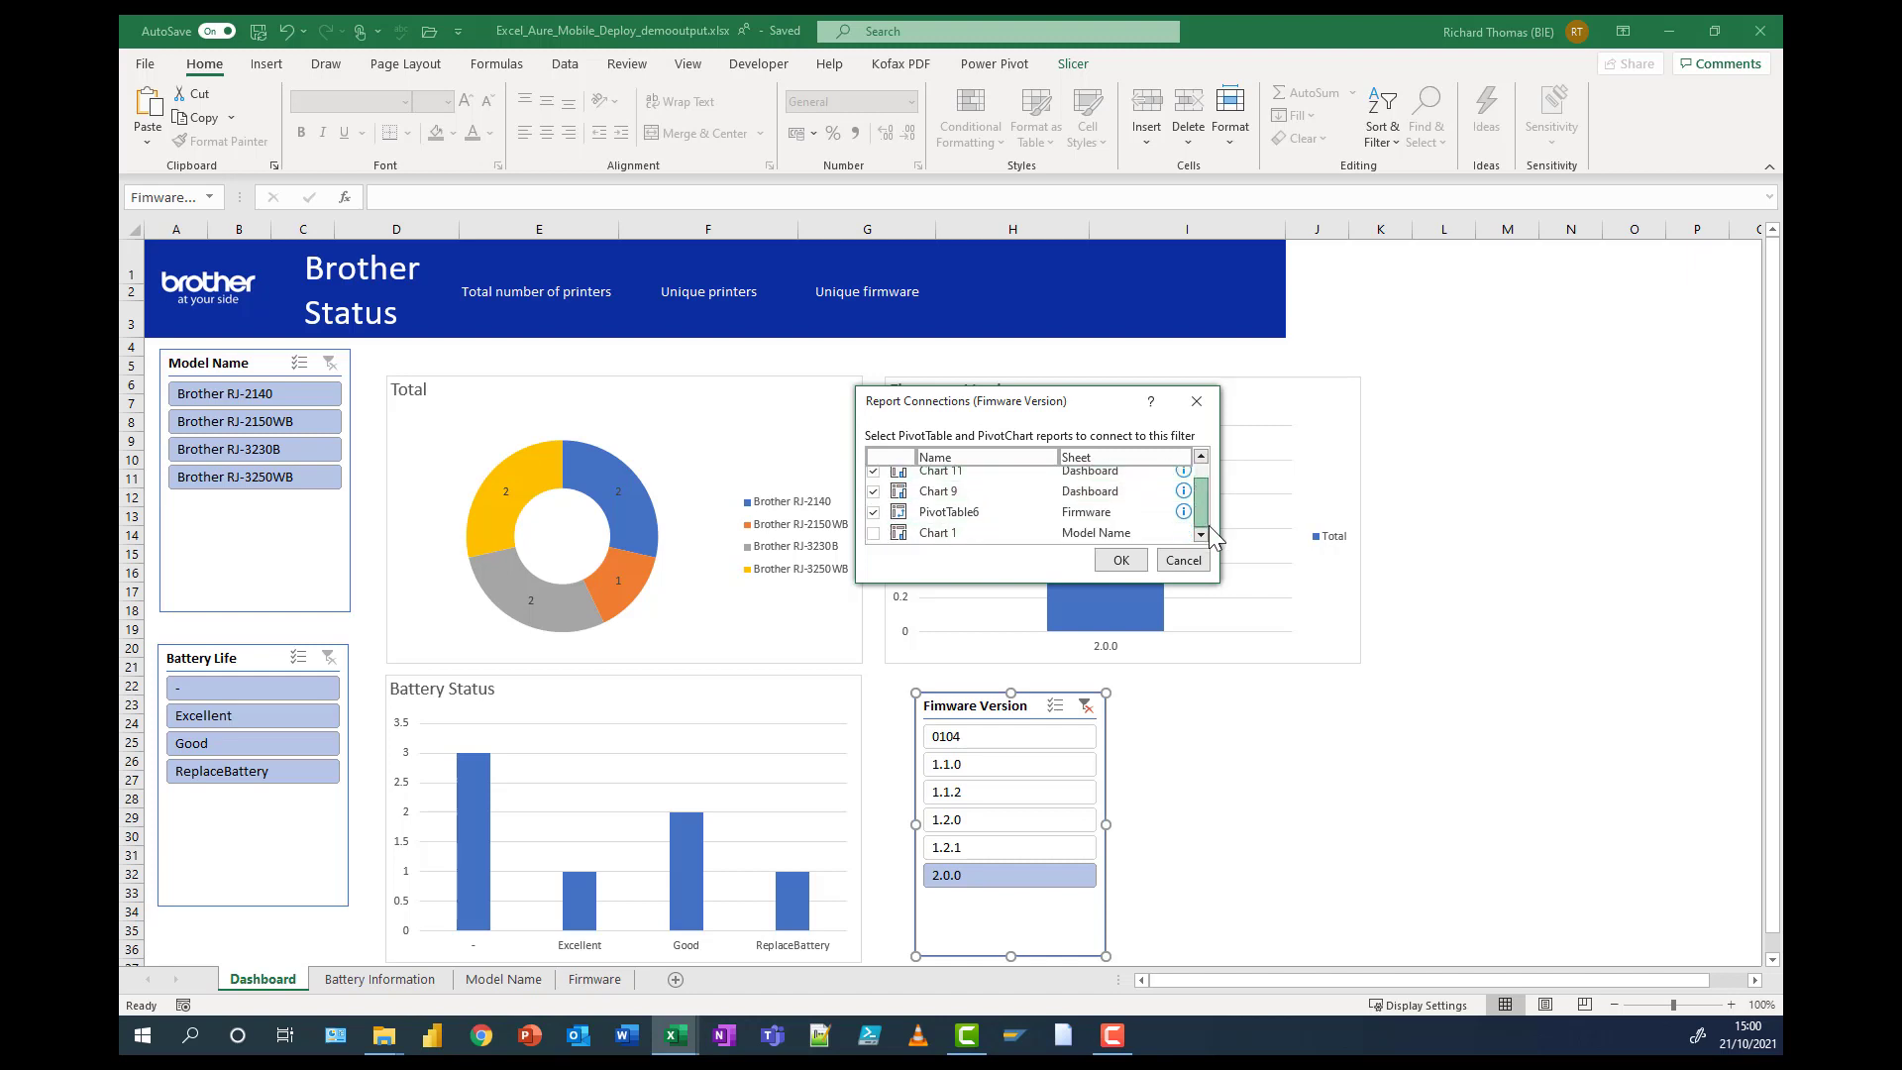
click(873, 535)
click(1121, 560)
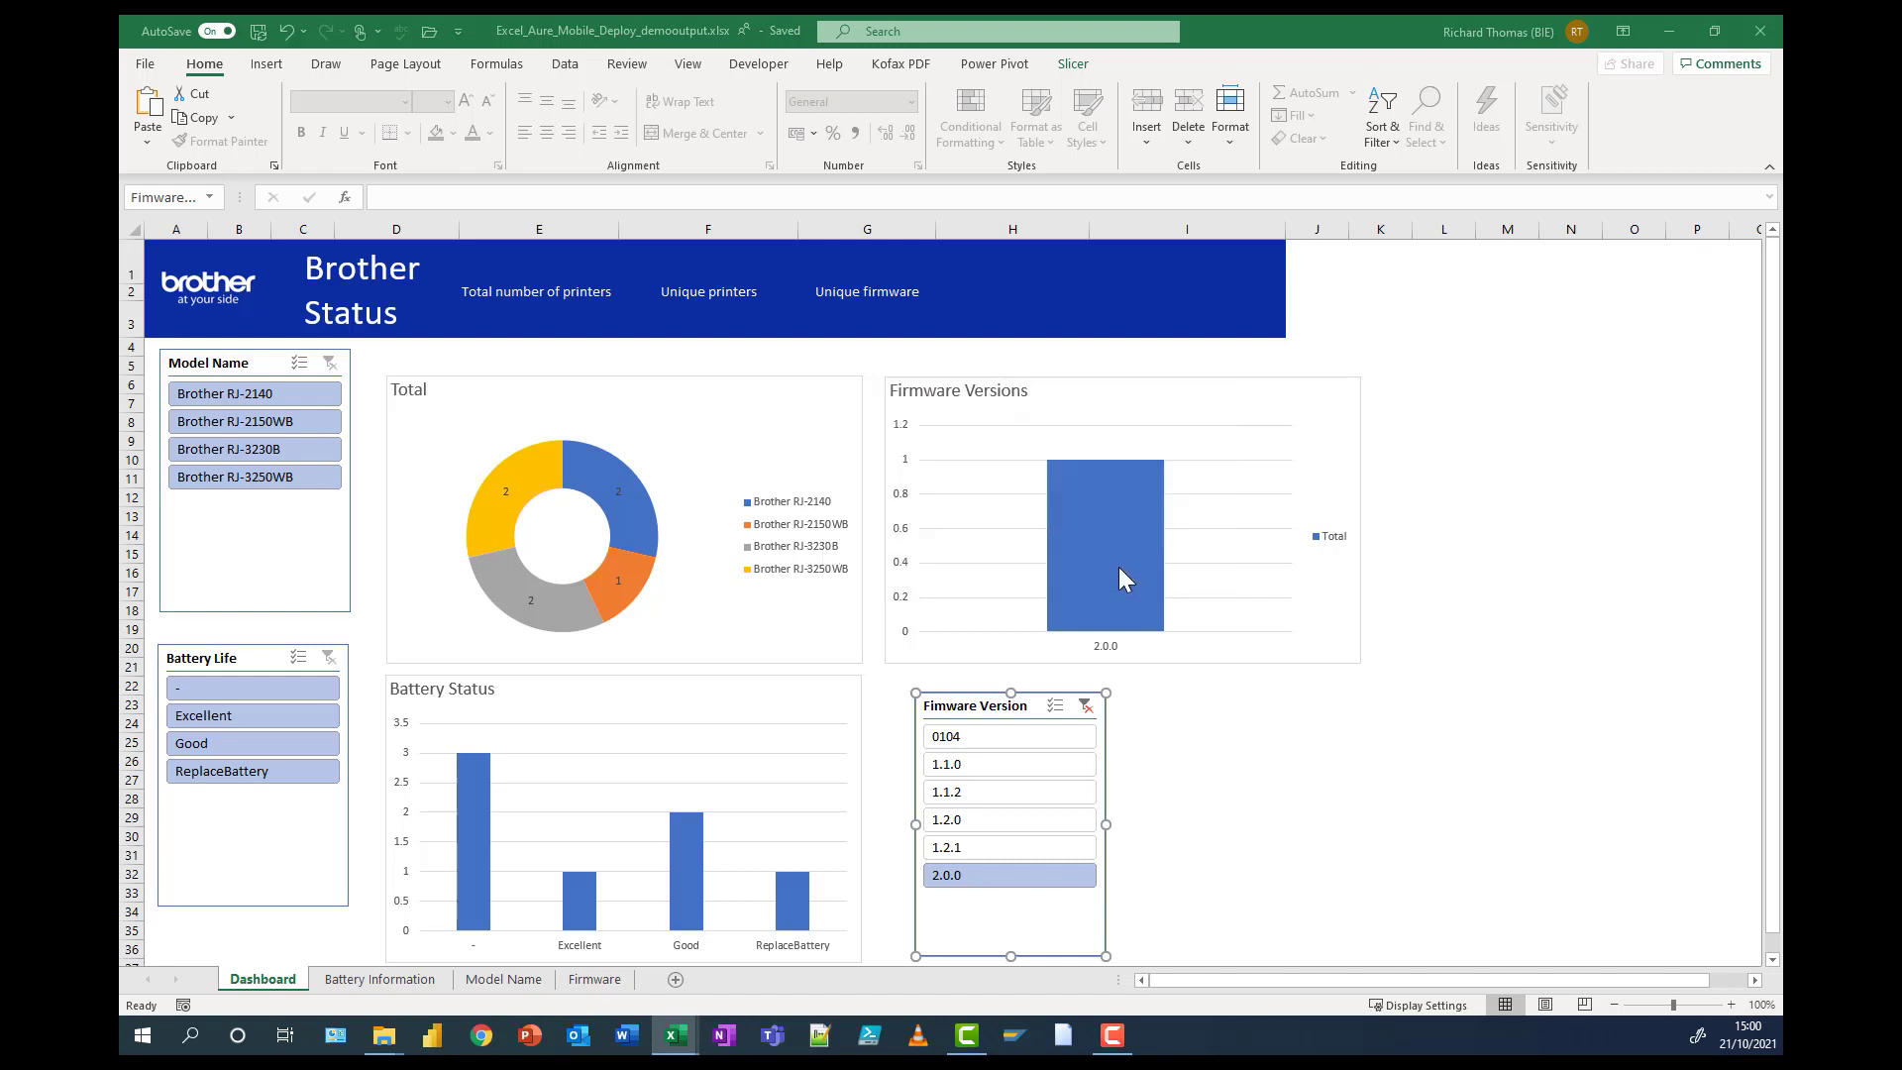
- Check the connected Fimware Version slicer with 0104, all versions and 1.1.0, ending on 1.2.0
click(991, 737)
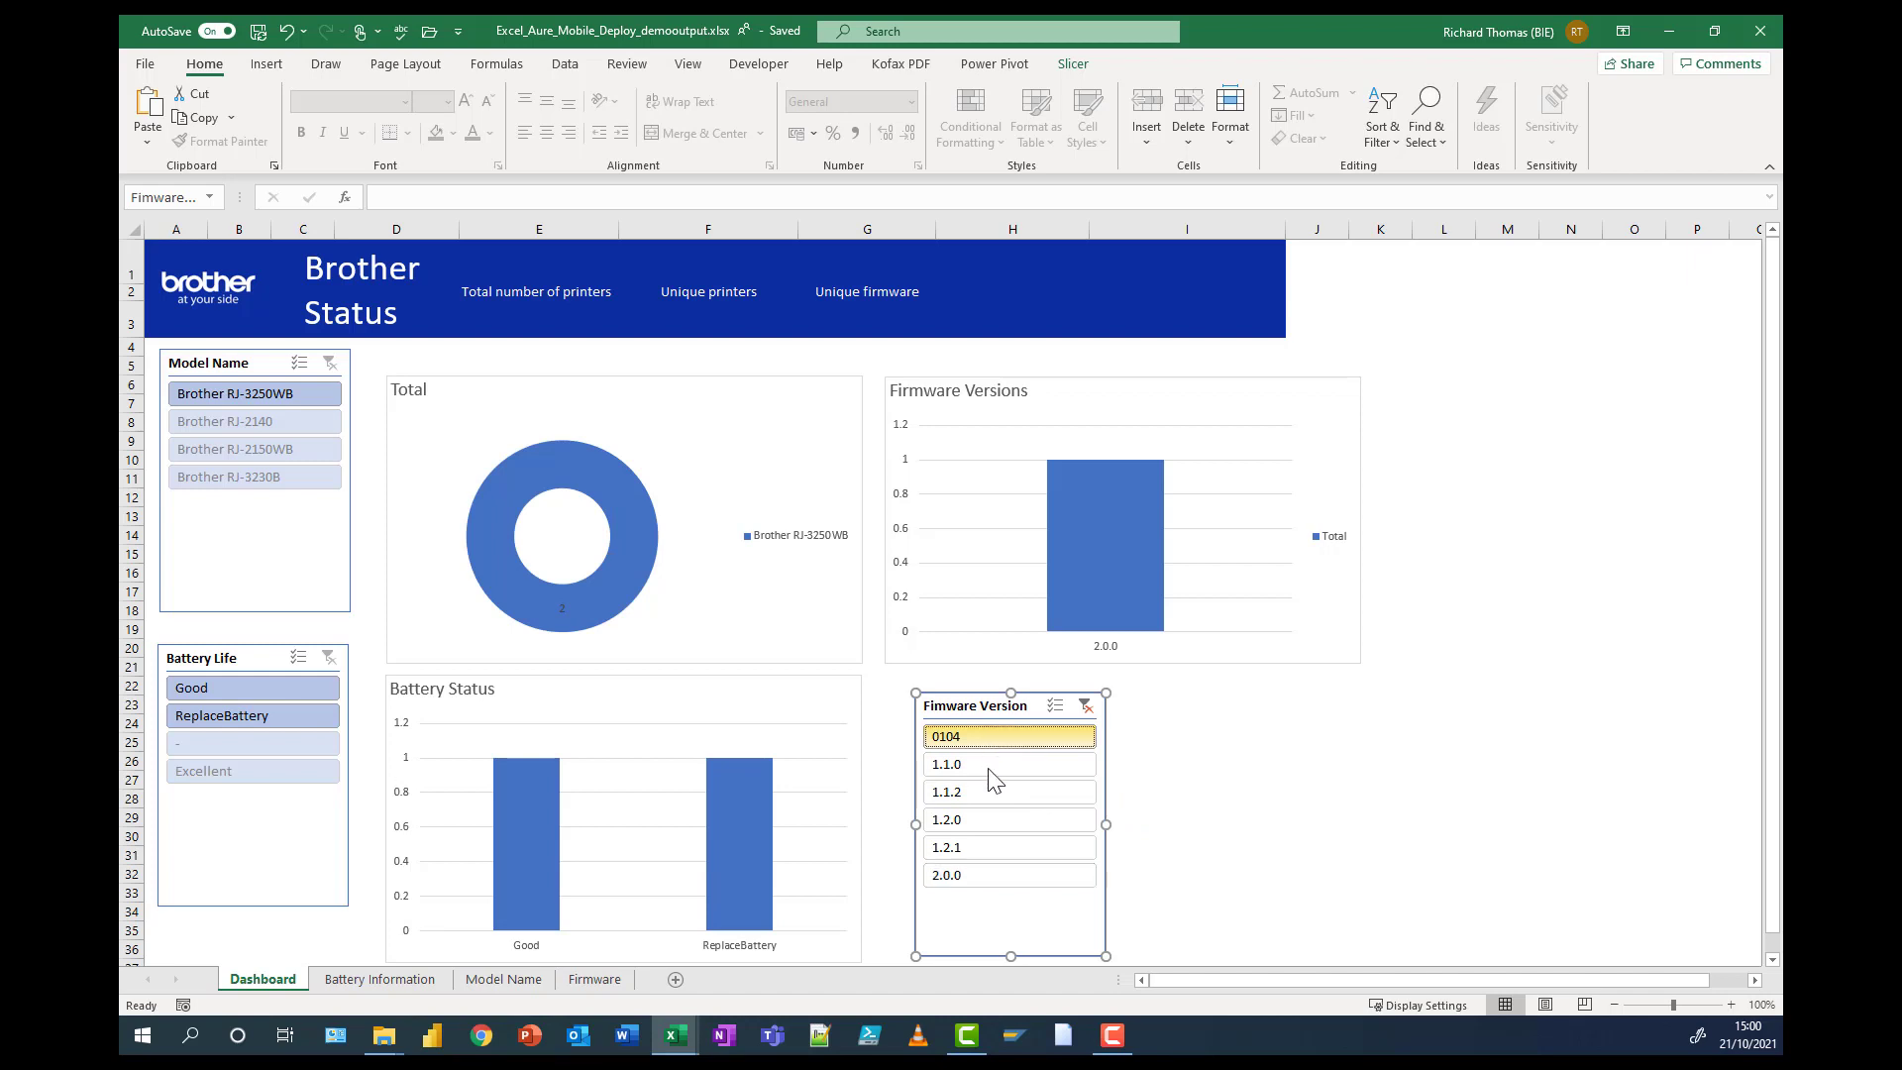
shift+click(996, 868)
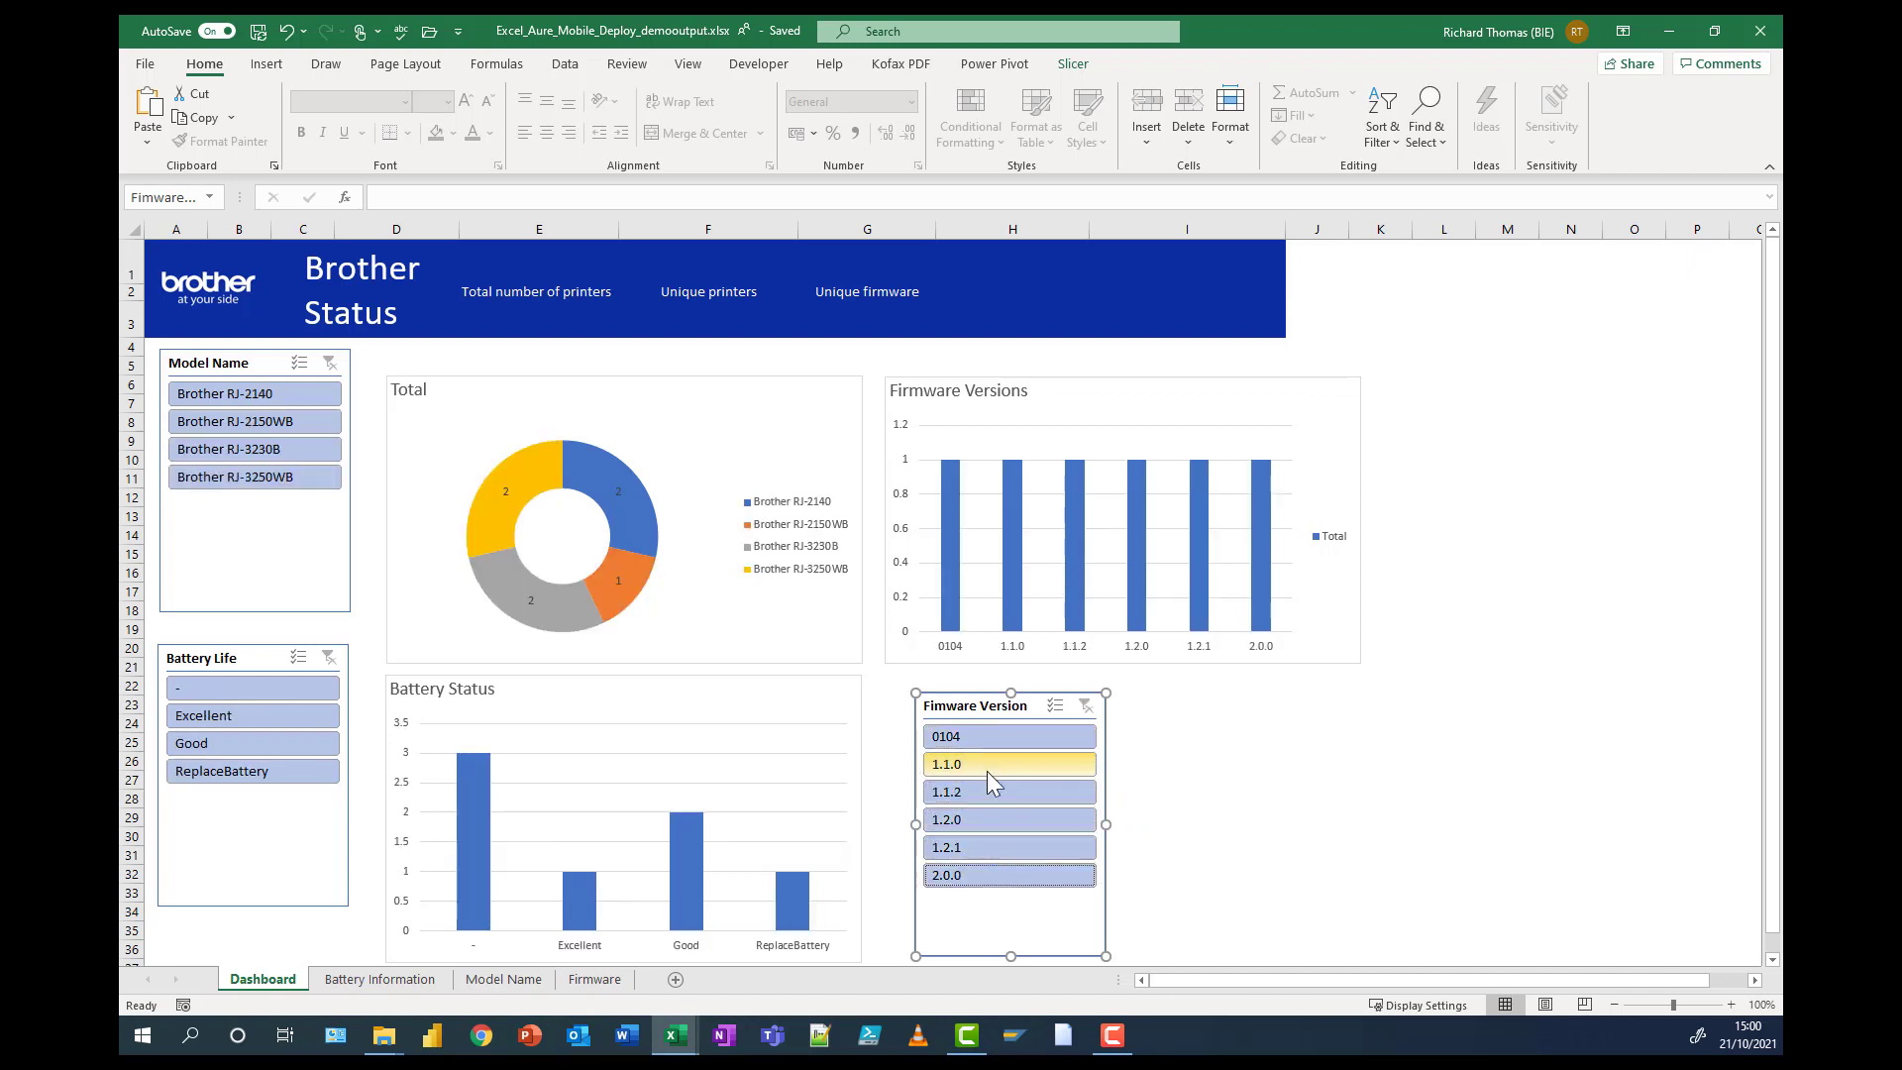
click(987, 766)
click(988, 822)
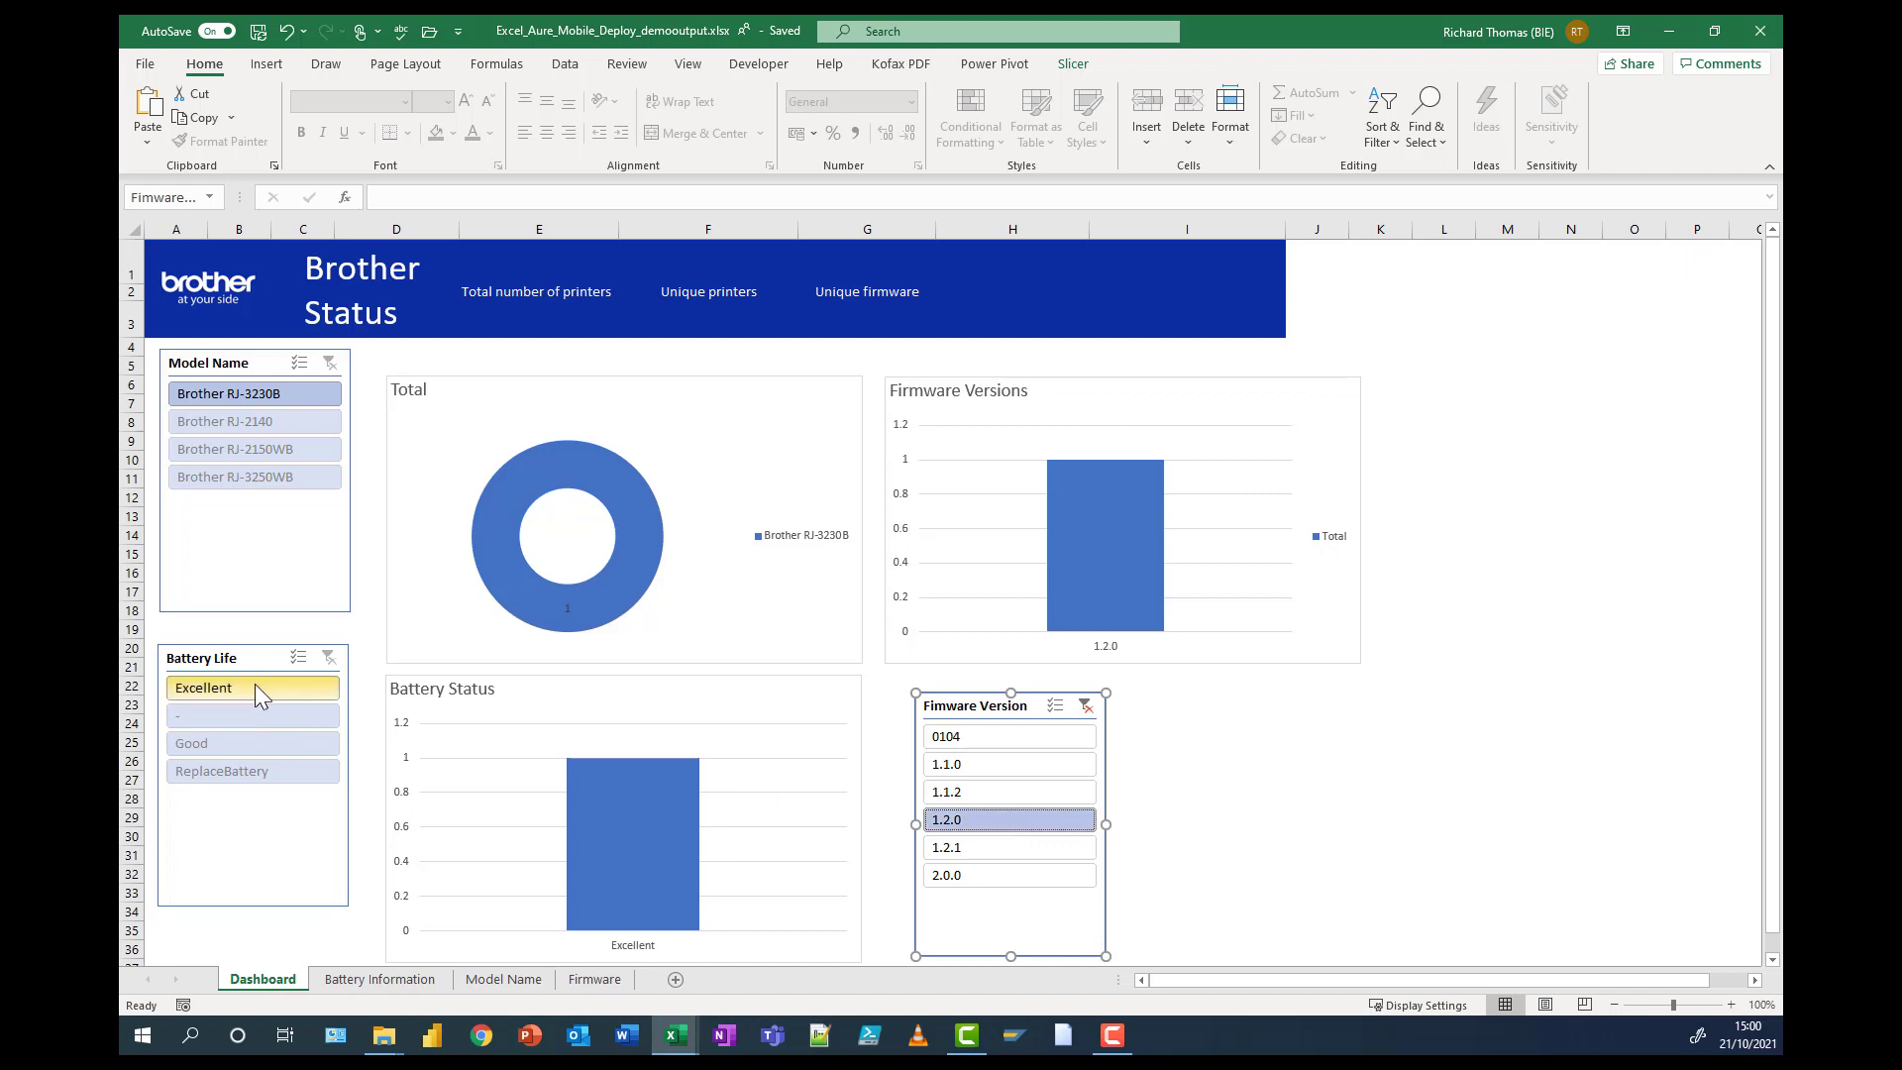
- Move the Battery Life slicer up slightly, stack the Fimware Version slicer beneath it and clear the firmware filter
drag(238, 658, 243, 639)
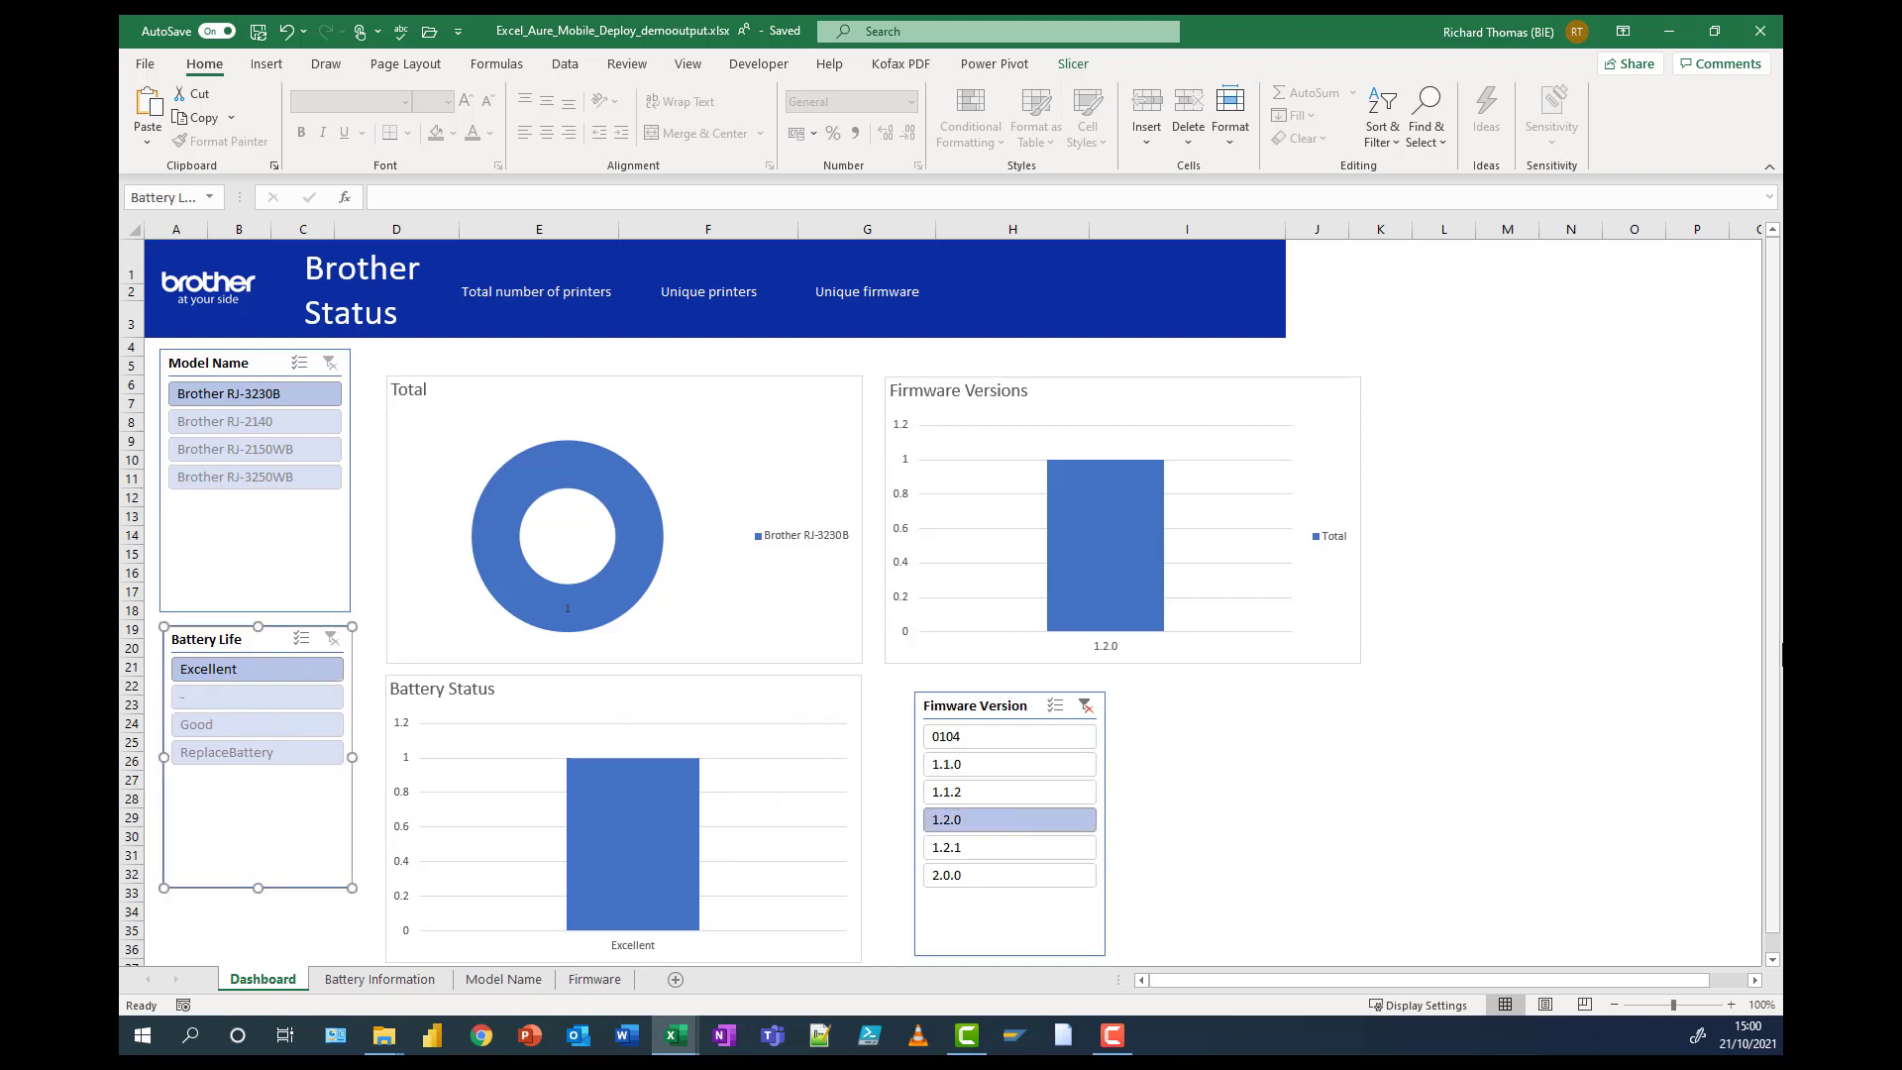
scroll(1396, 721, down, 1)
drag(996, 664, 244, 864)
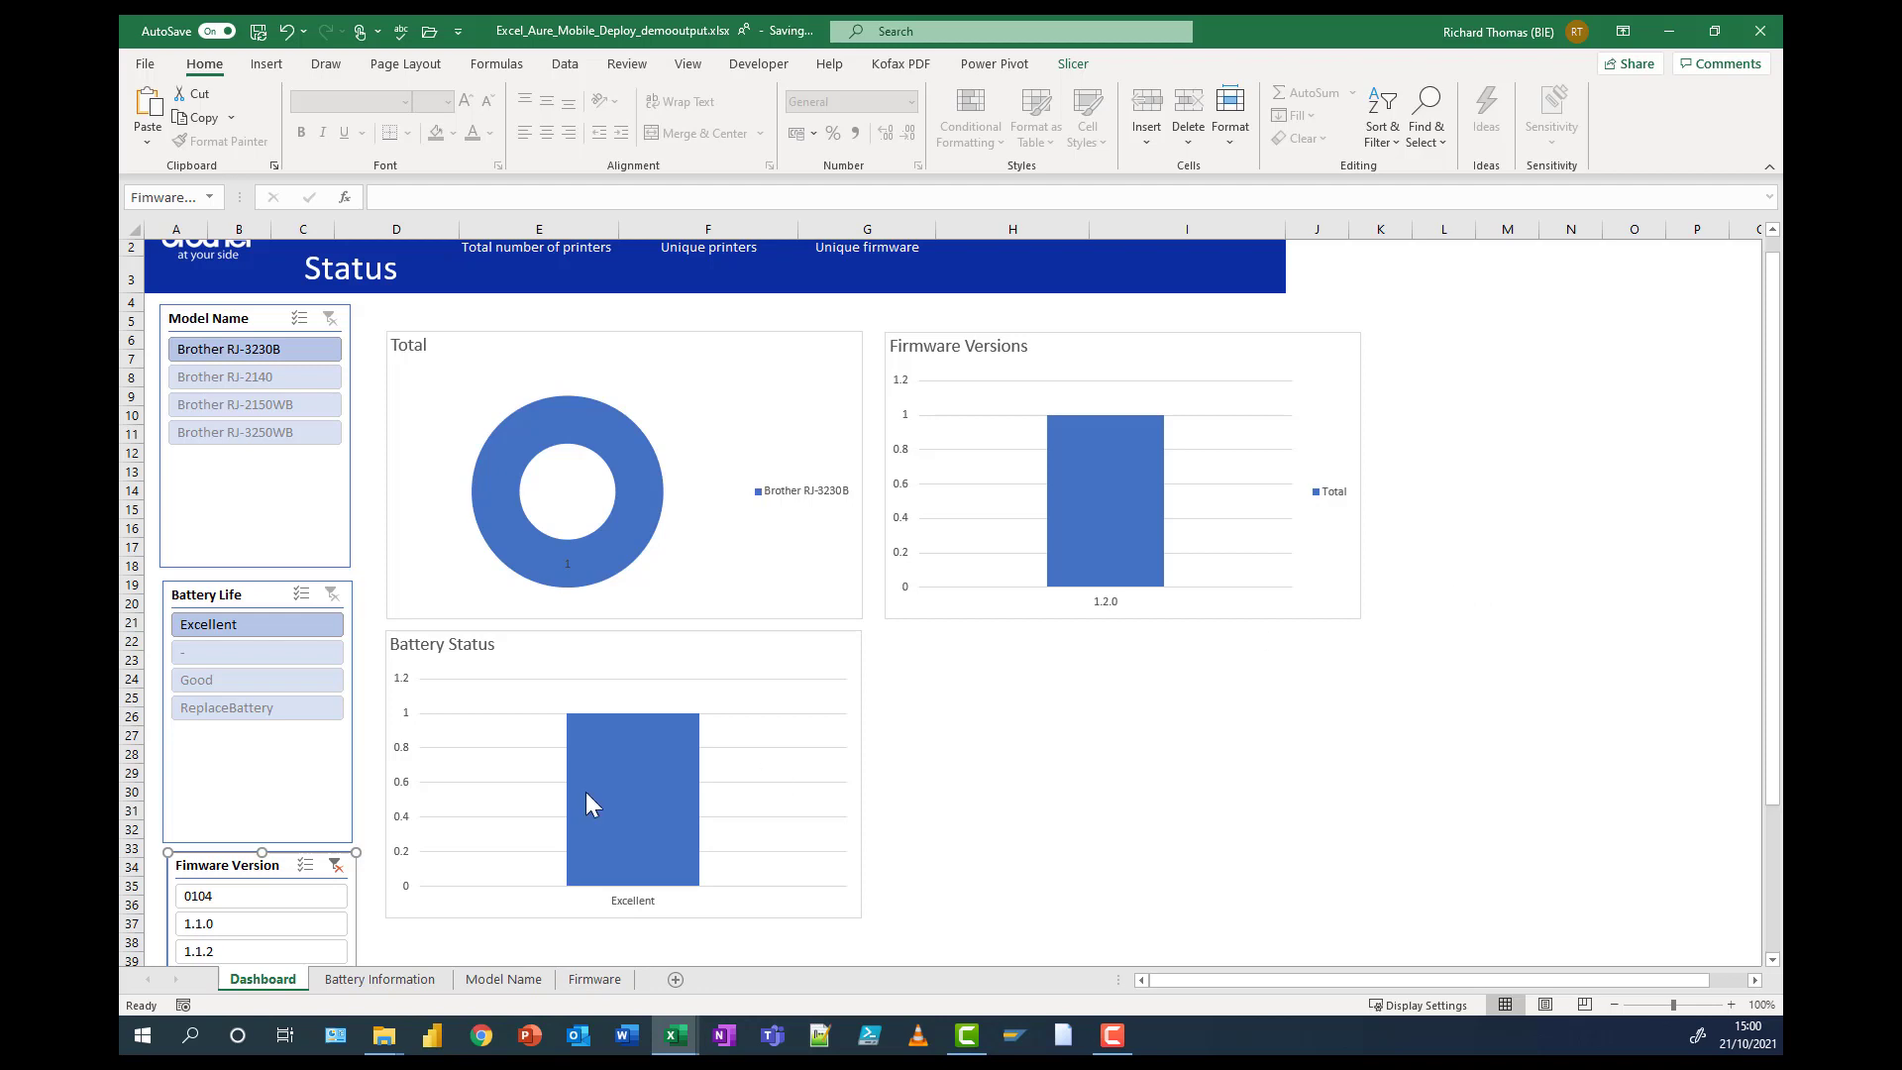
click(336, 868)
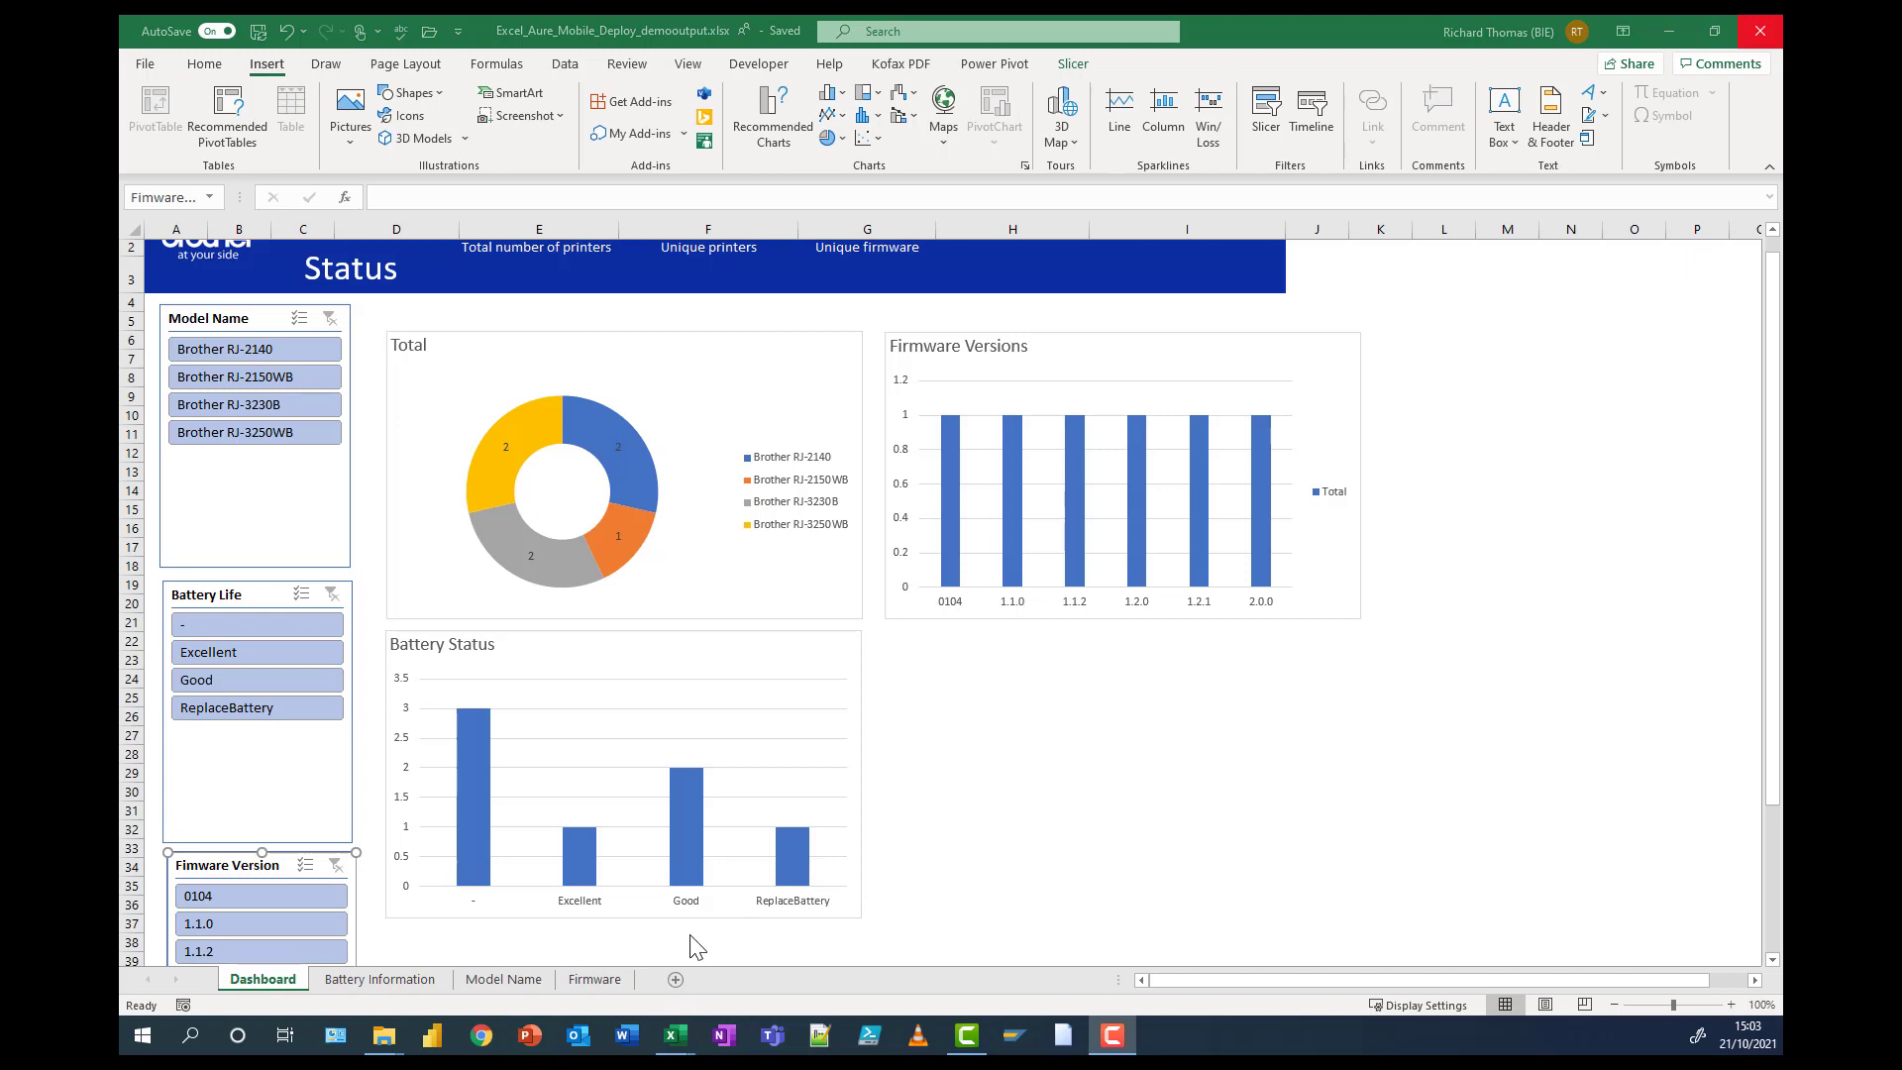
- Duplicate the Firmware sheet after the original and rename the copy "Count of printers"
click(593, 979)
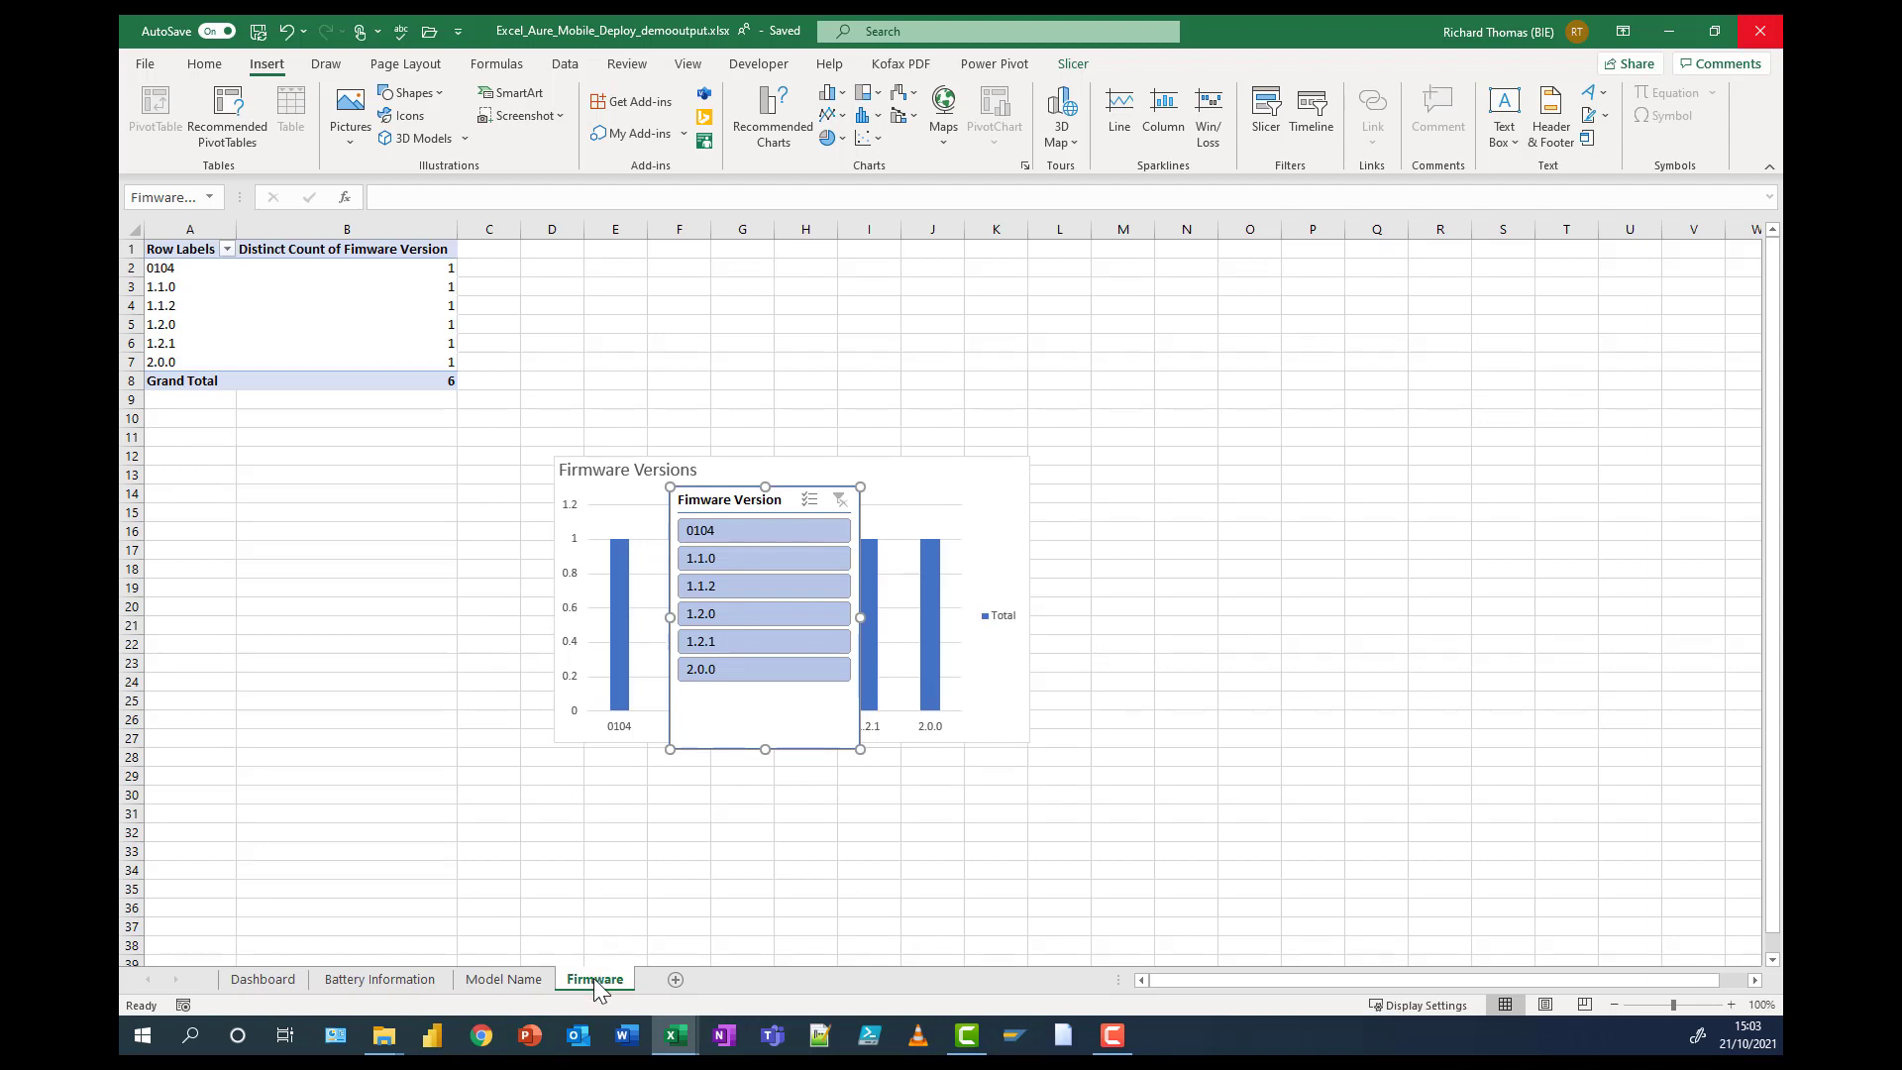
drag(598, 981, 639, 981)
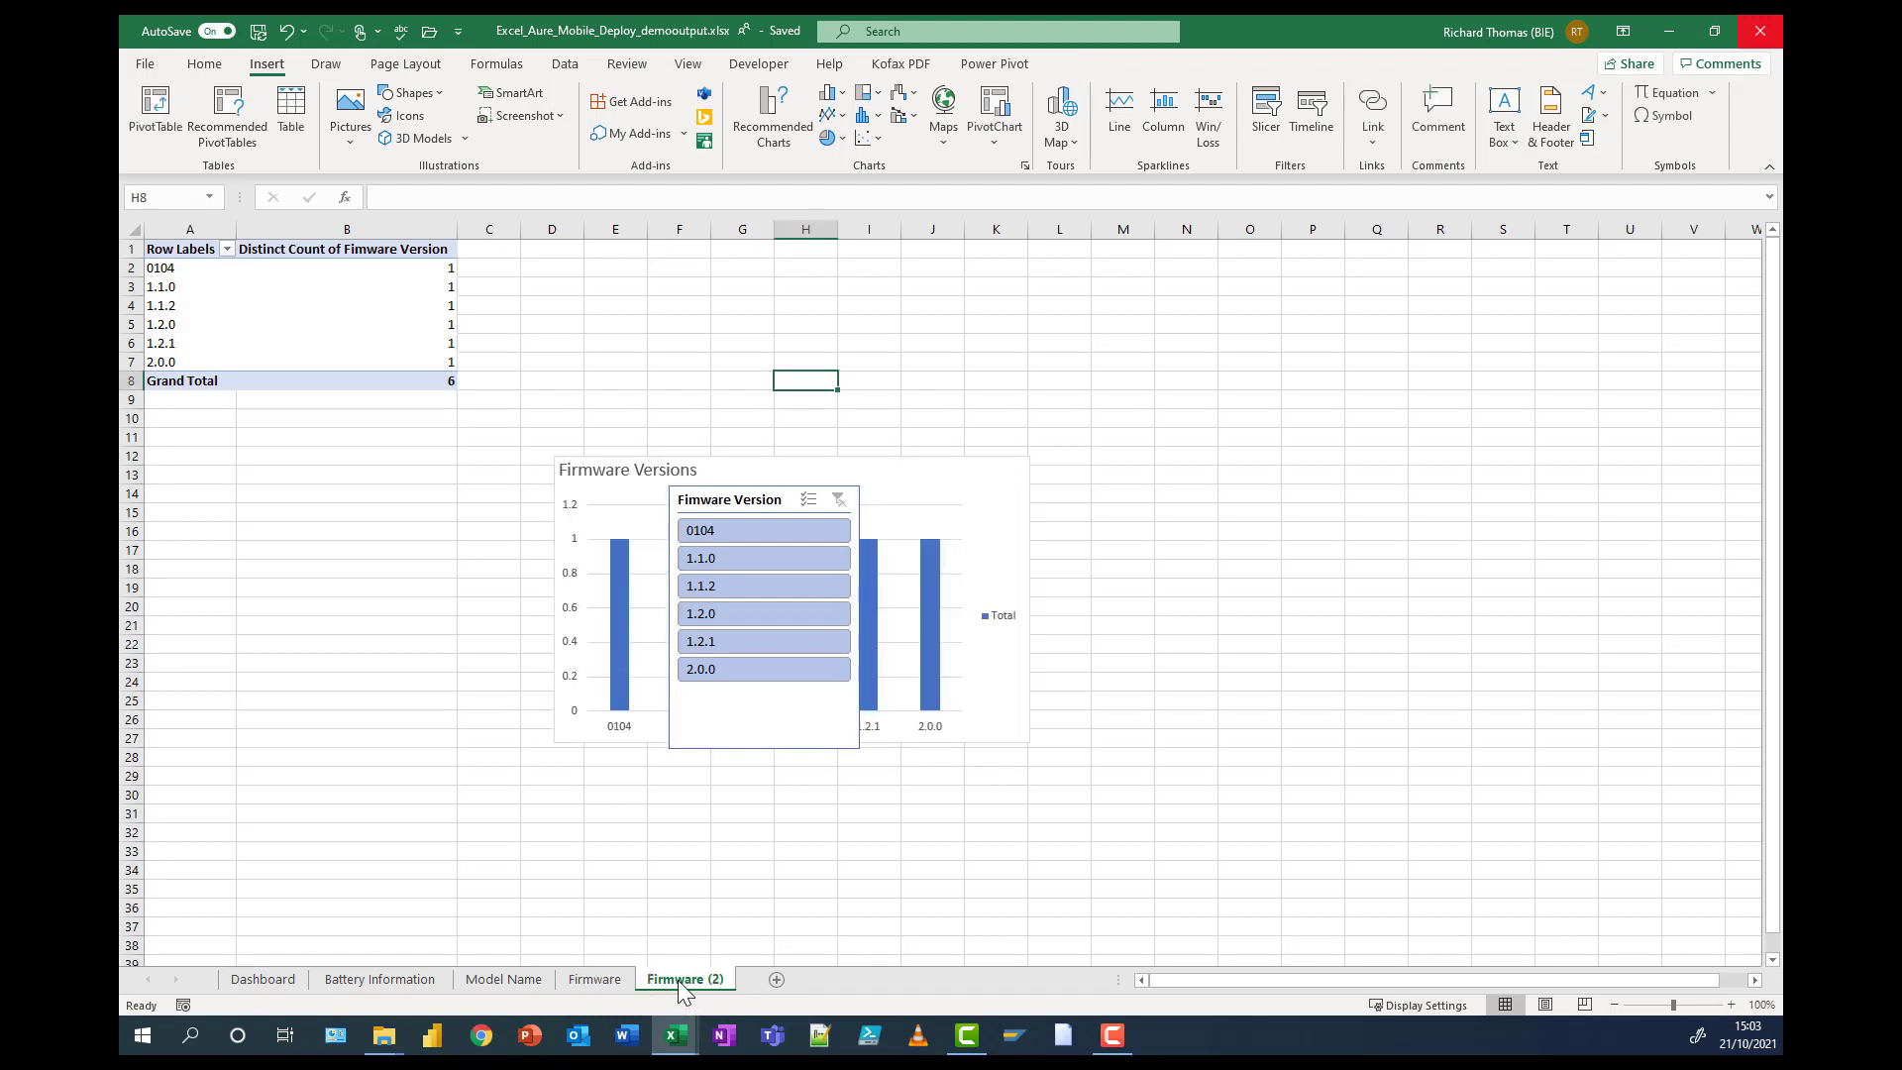
right_click(678, 979)
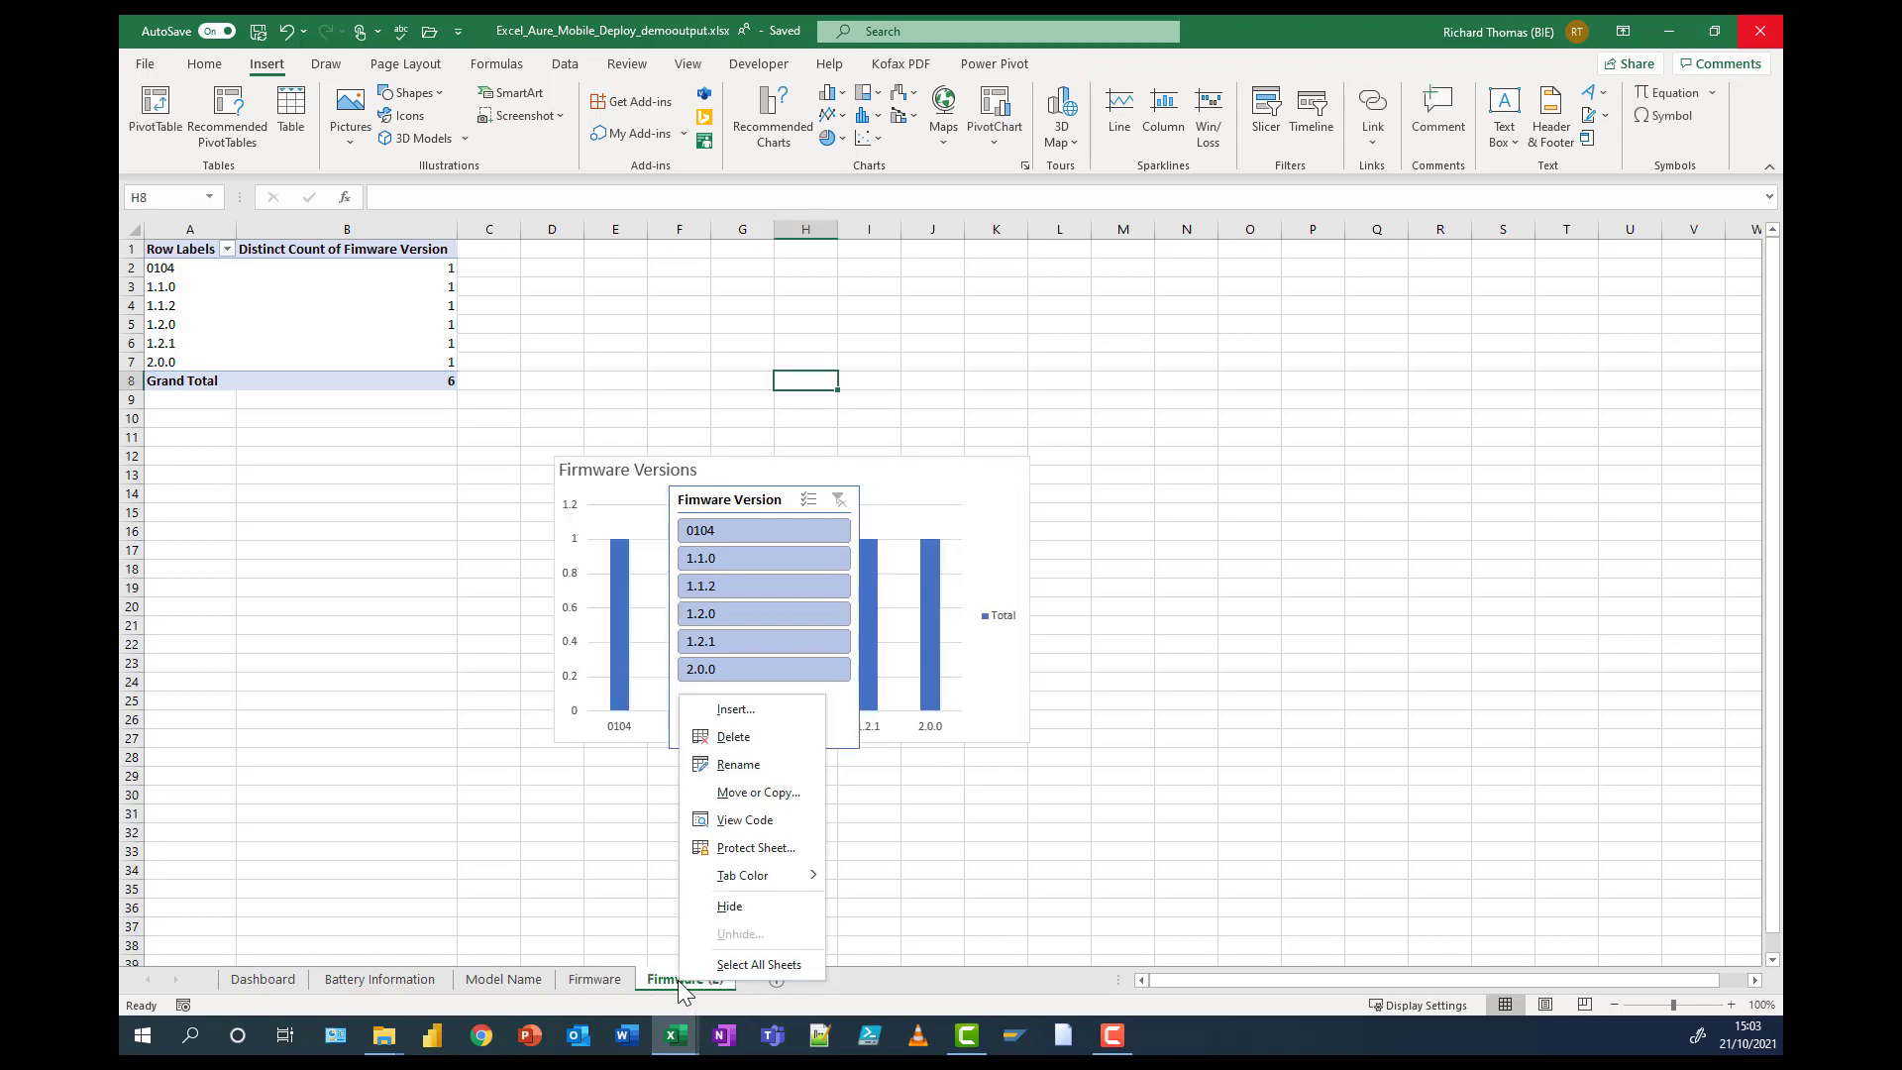
click(740, 759)
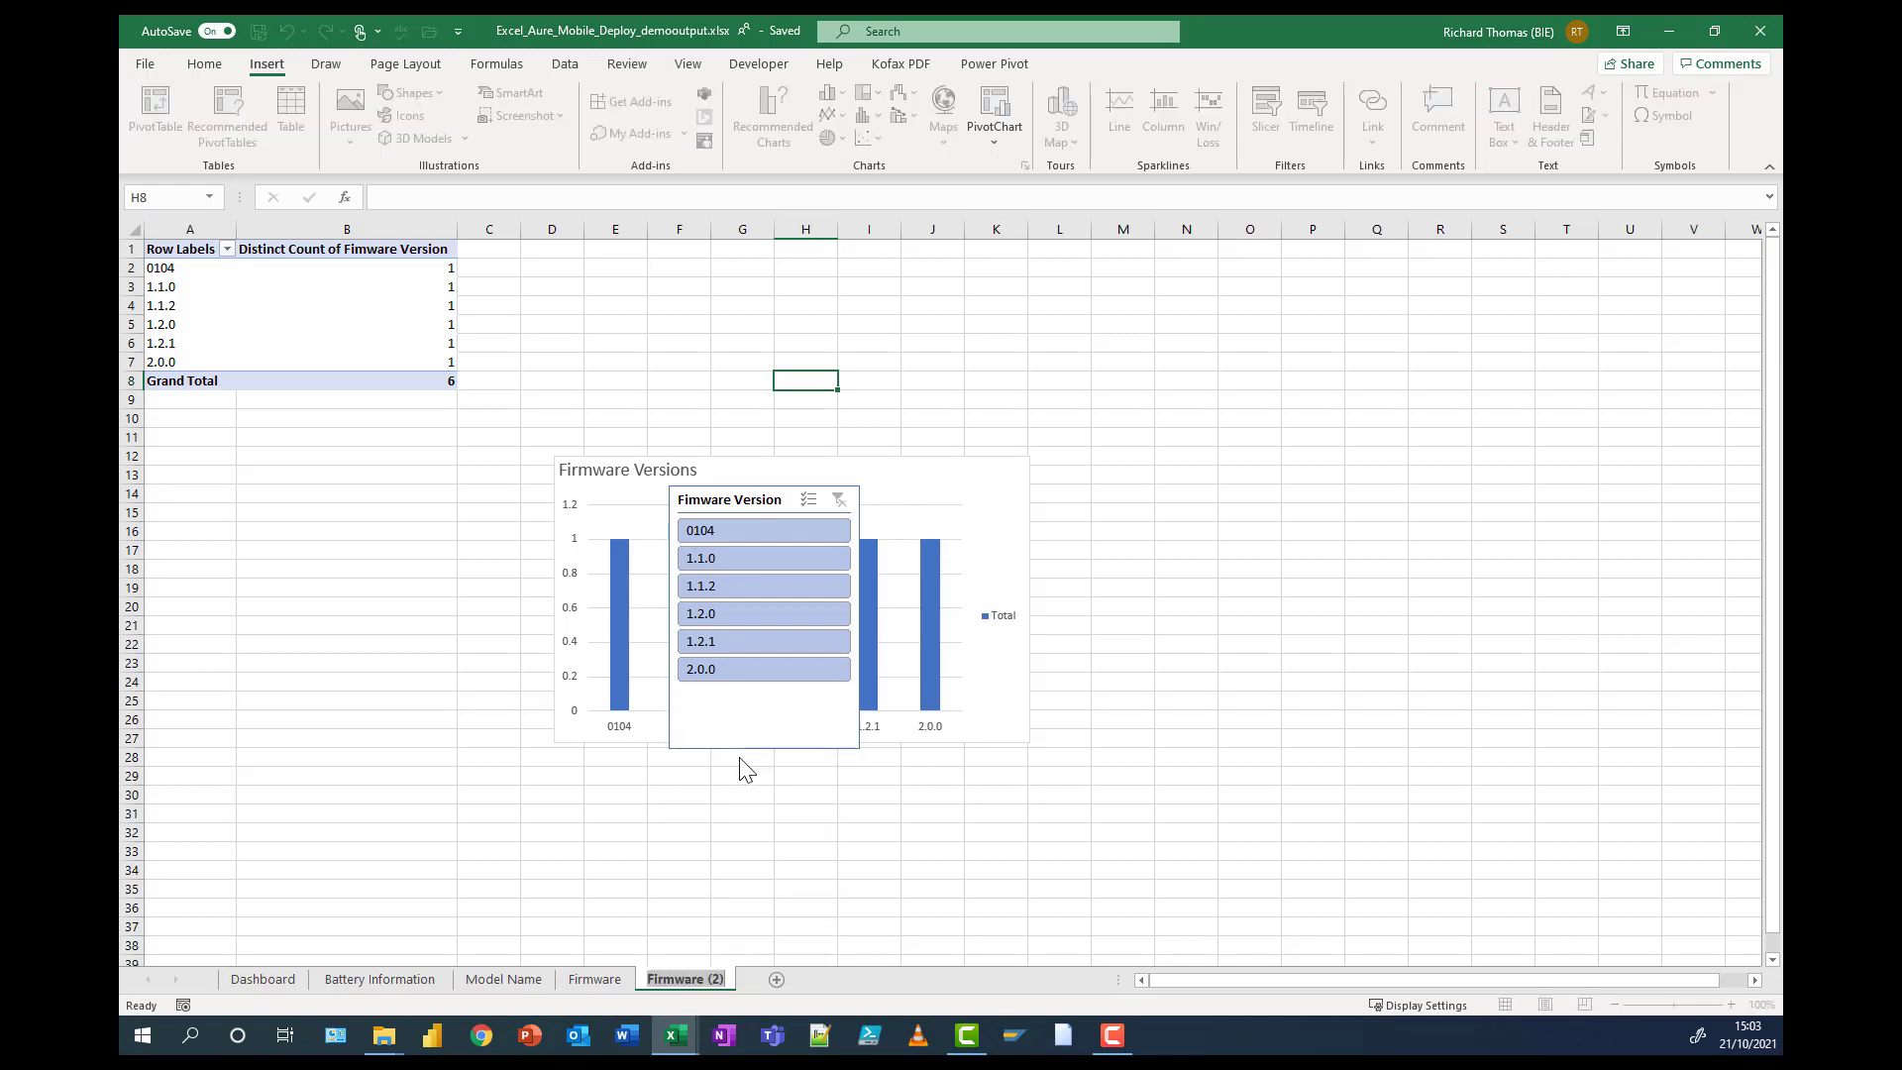
text(coin)
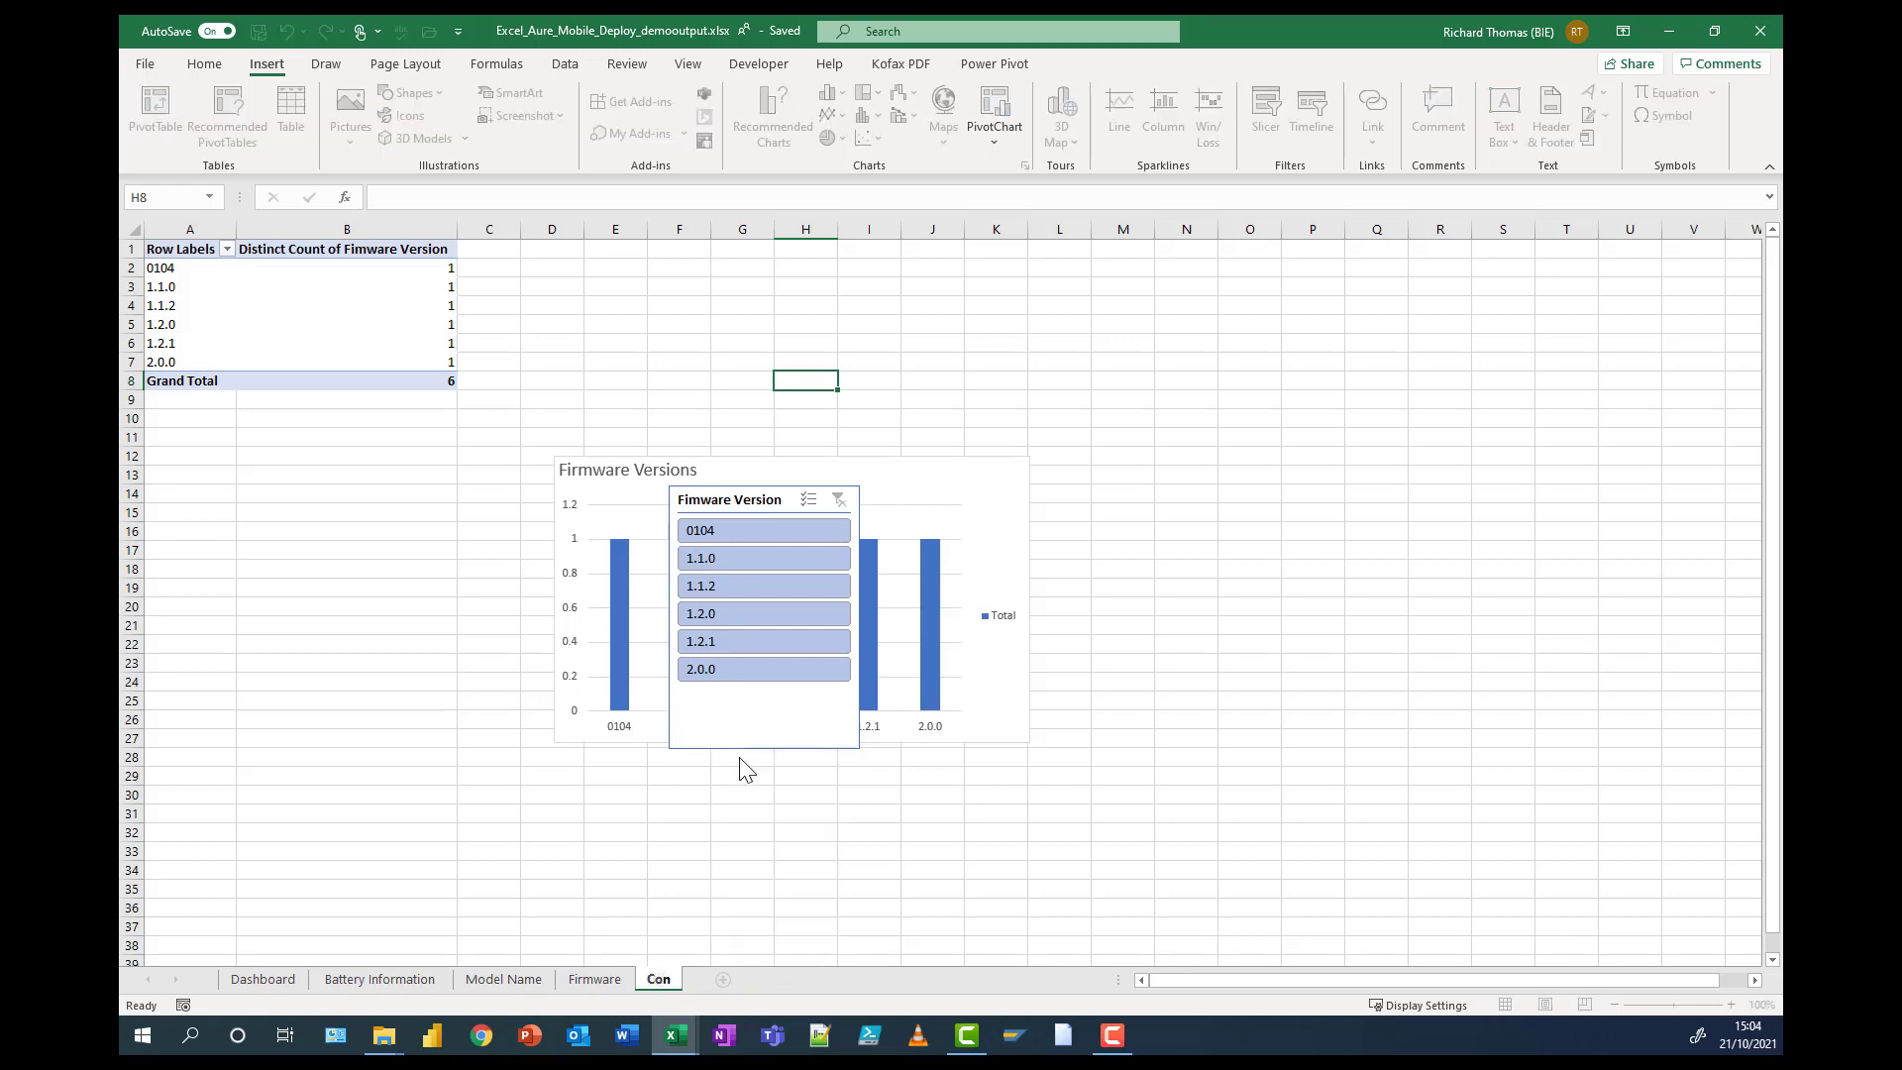
text(unt of printers)
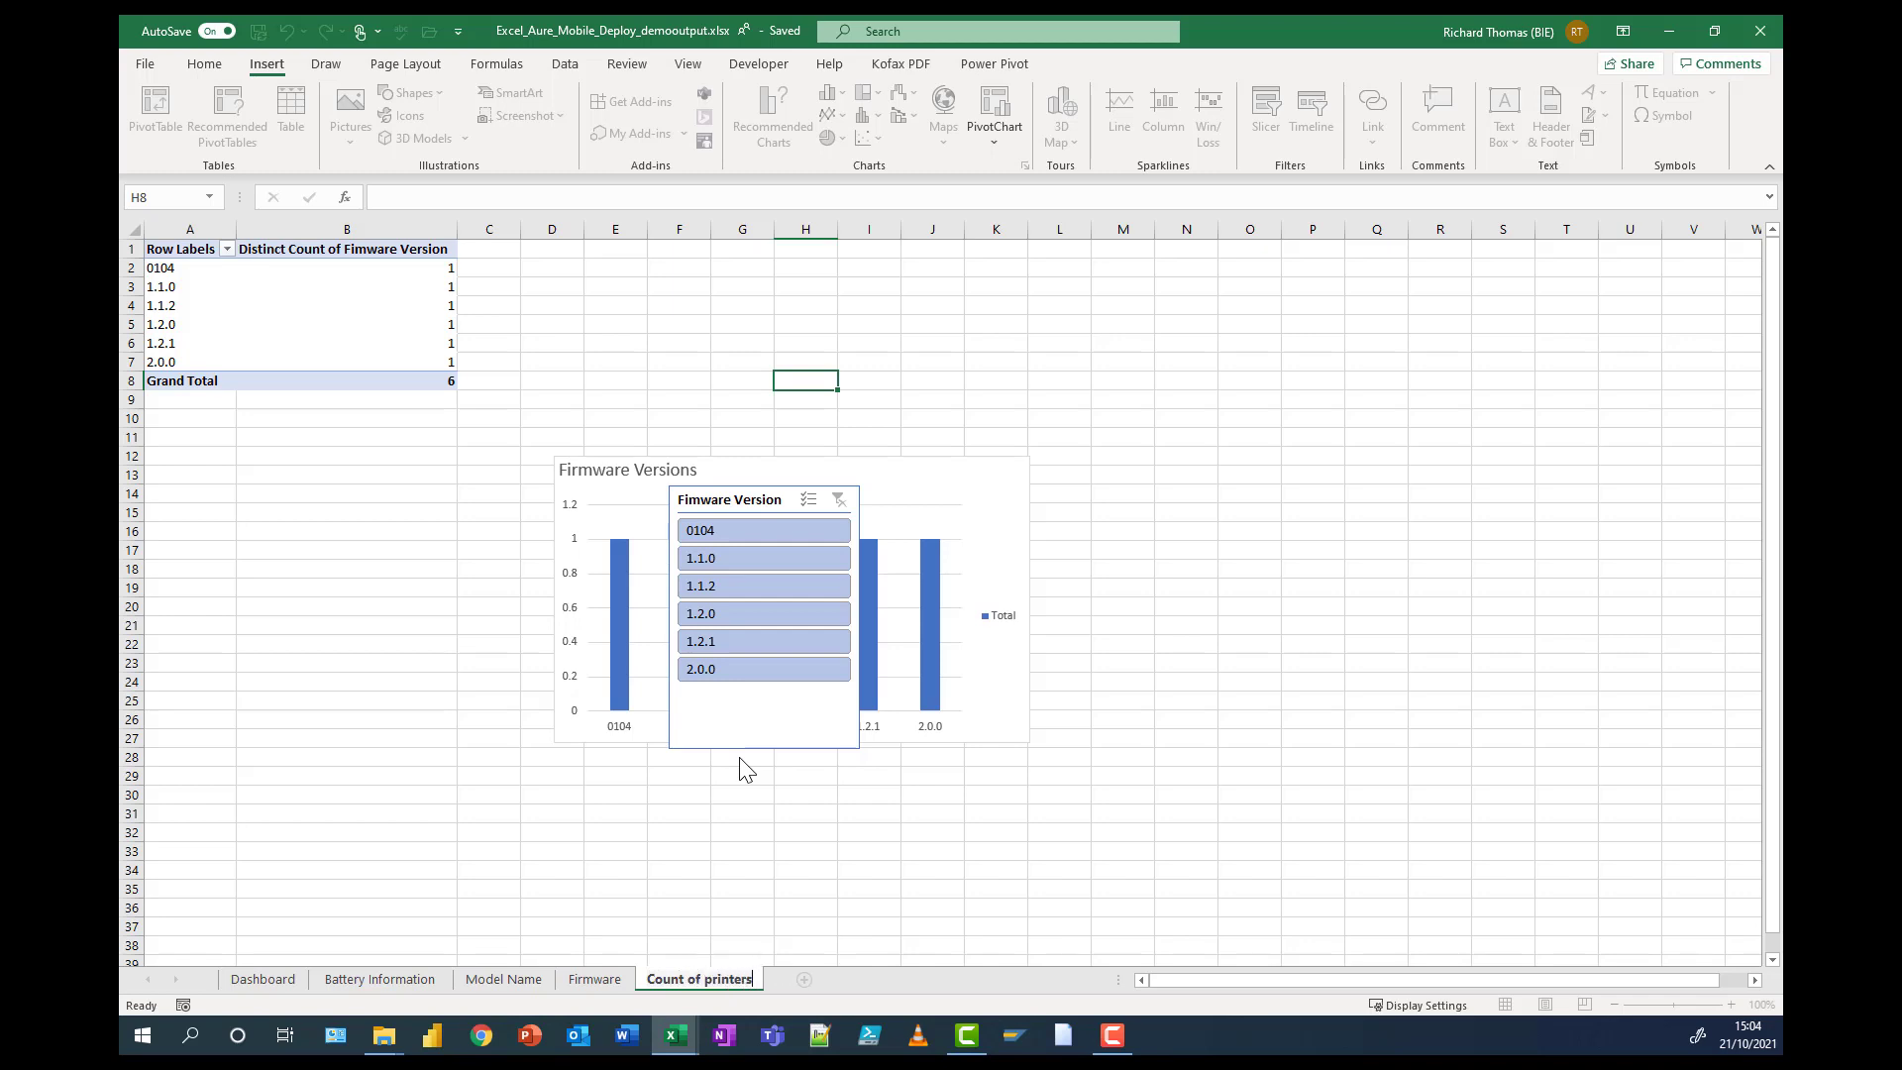
key(Return)
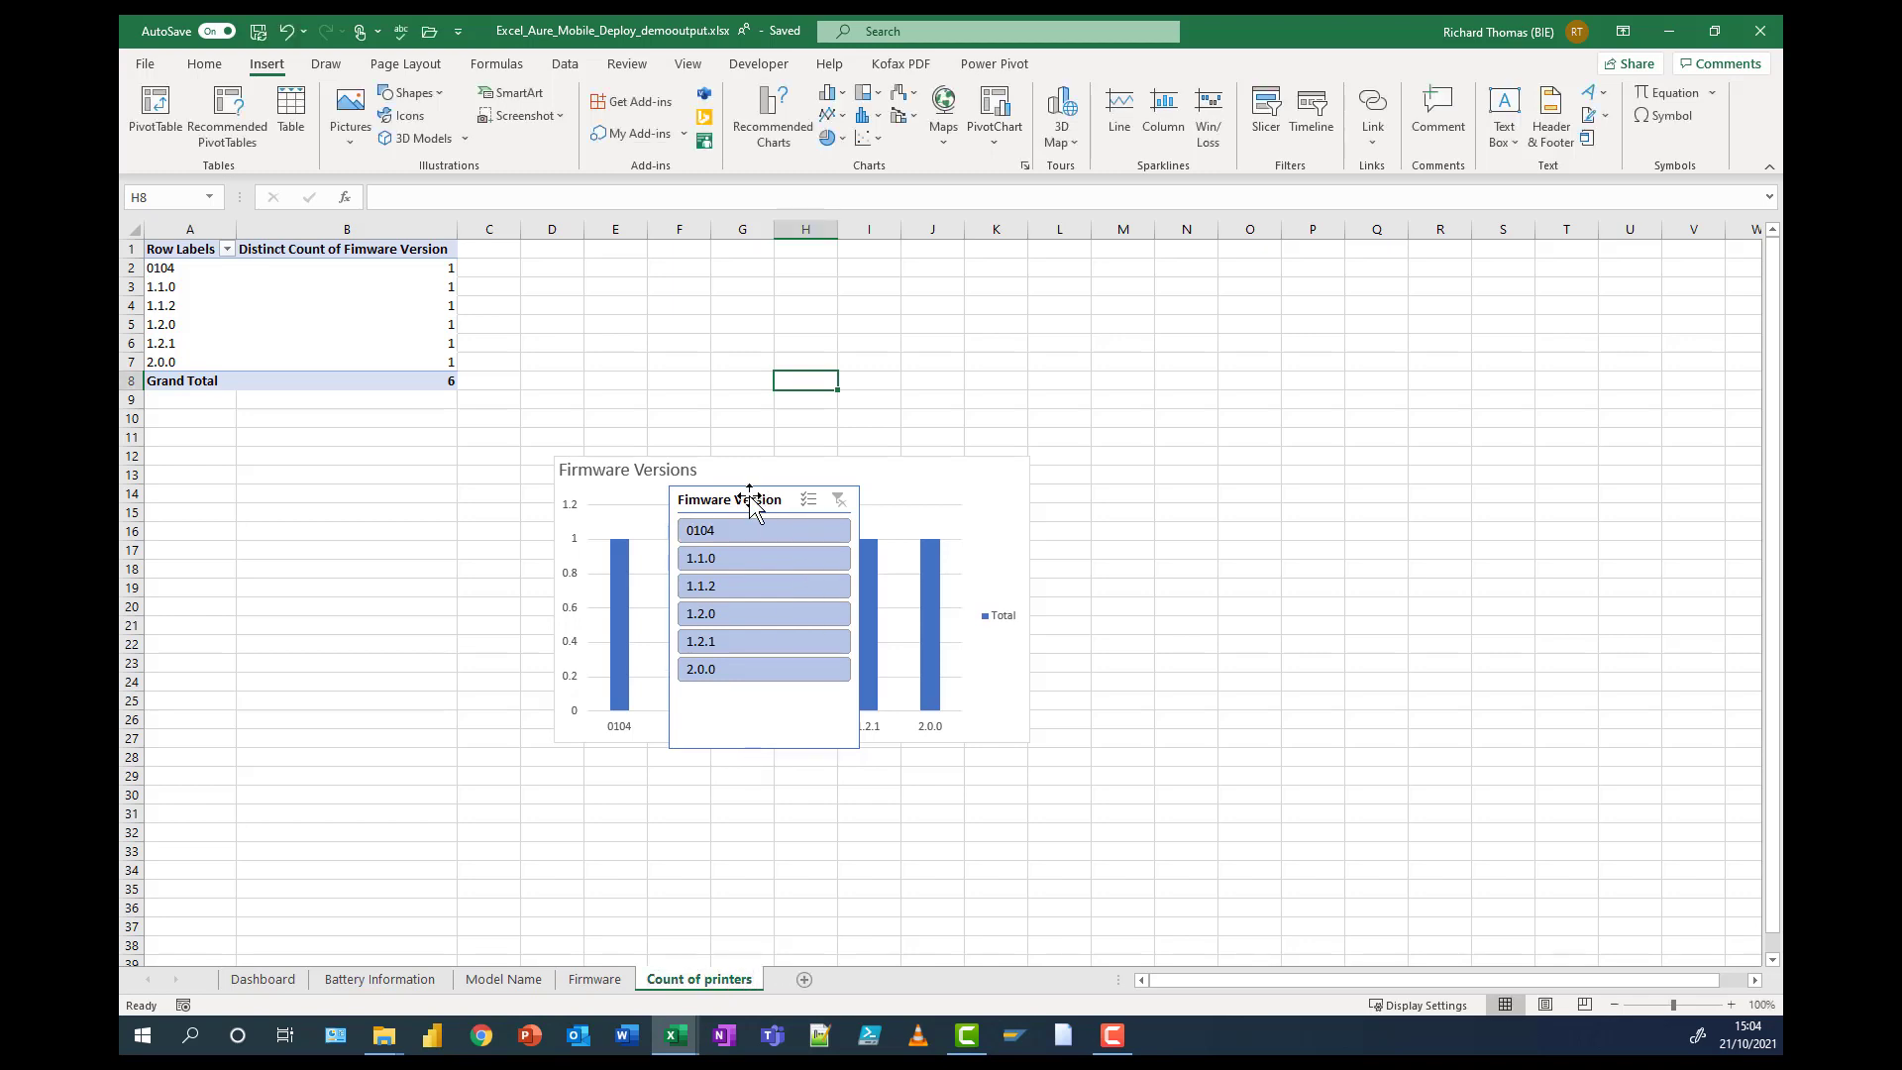
- Delete the Fimware Version slicer from the Count of printers sheet
click(596, 981)
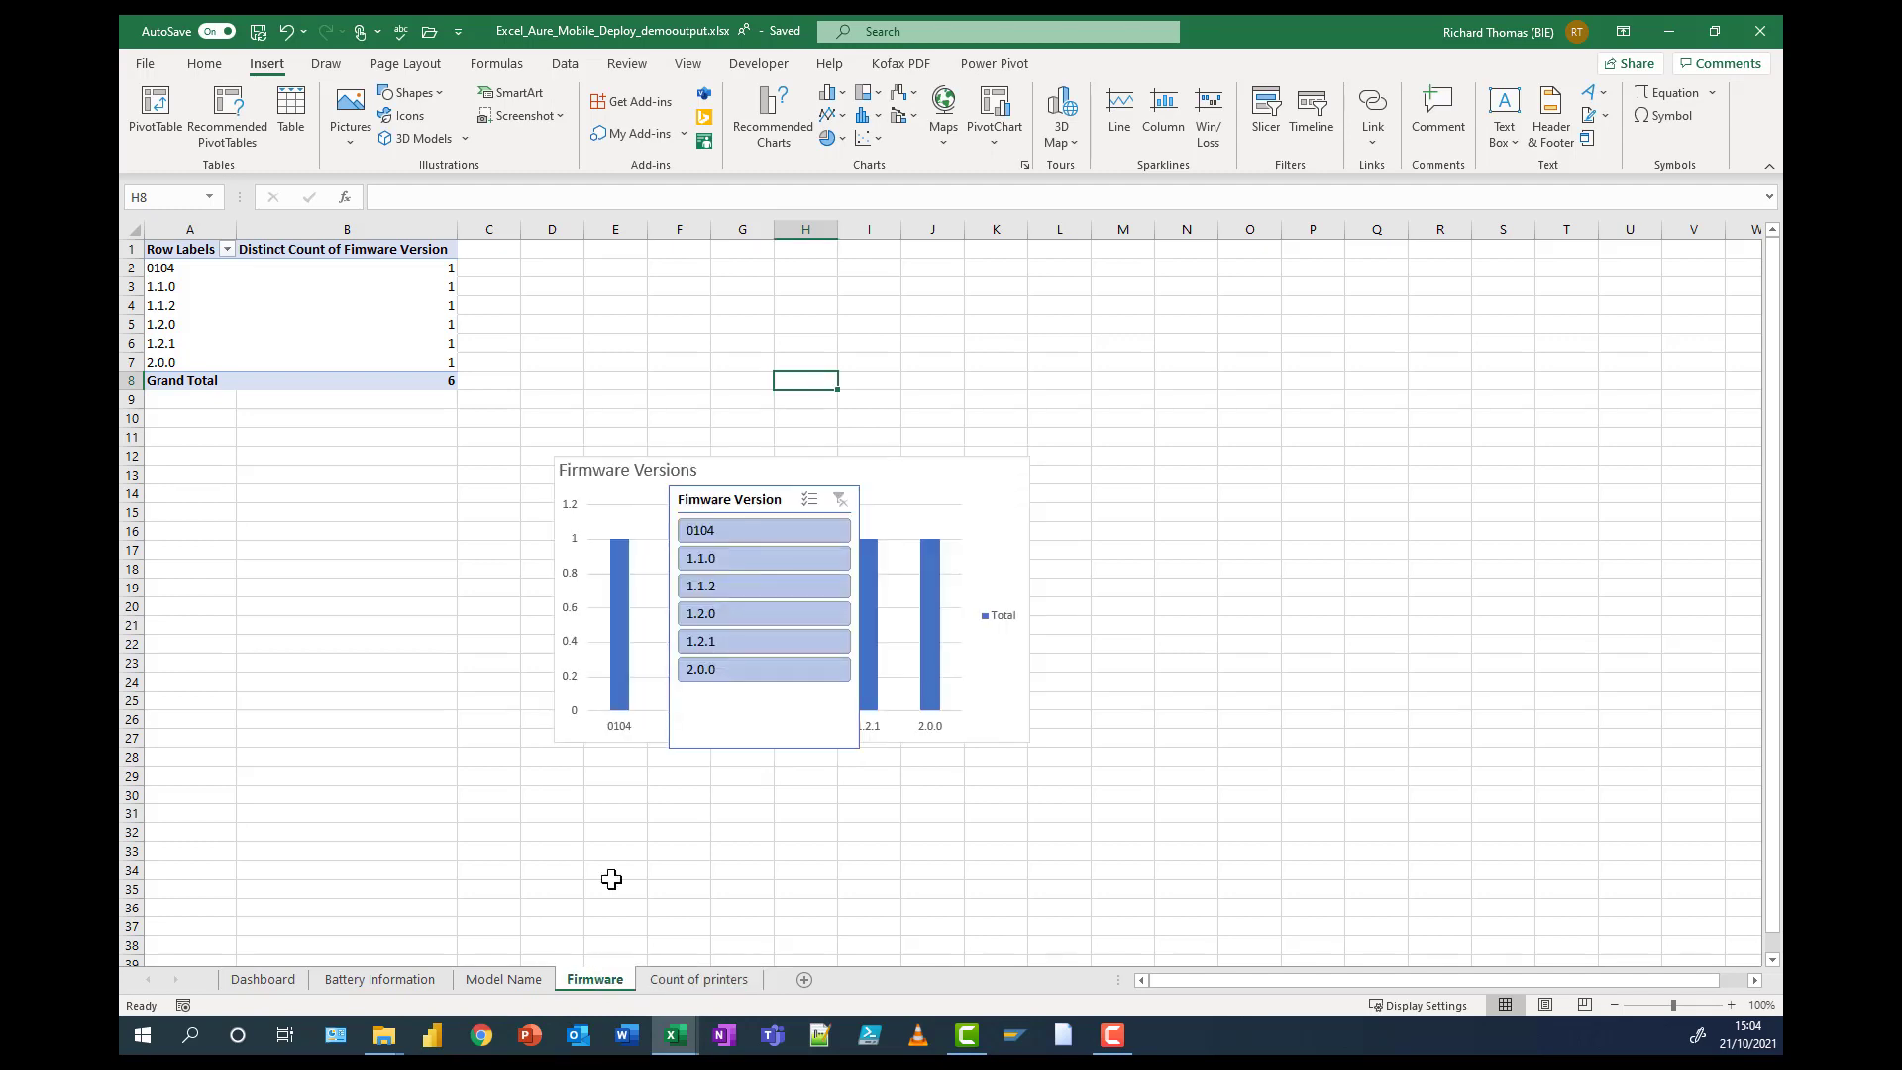
click(708, 983)
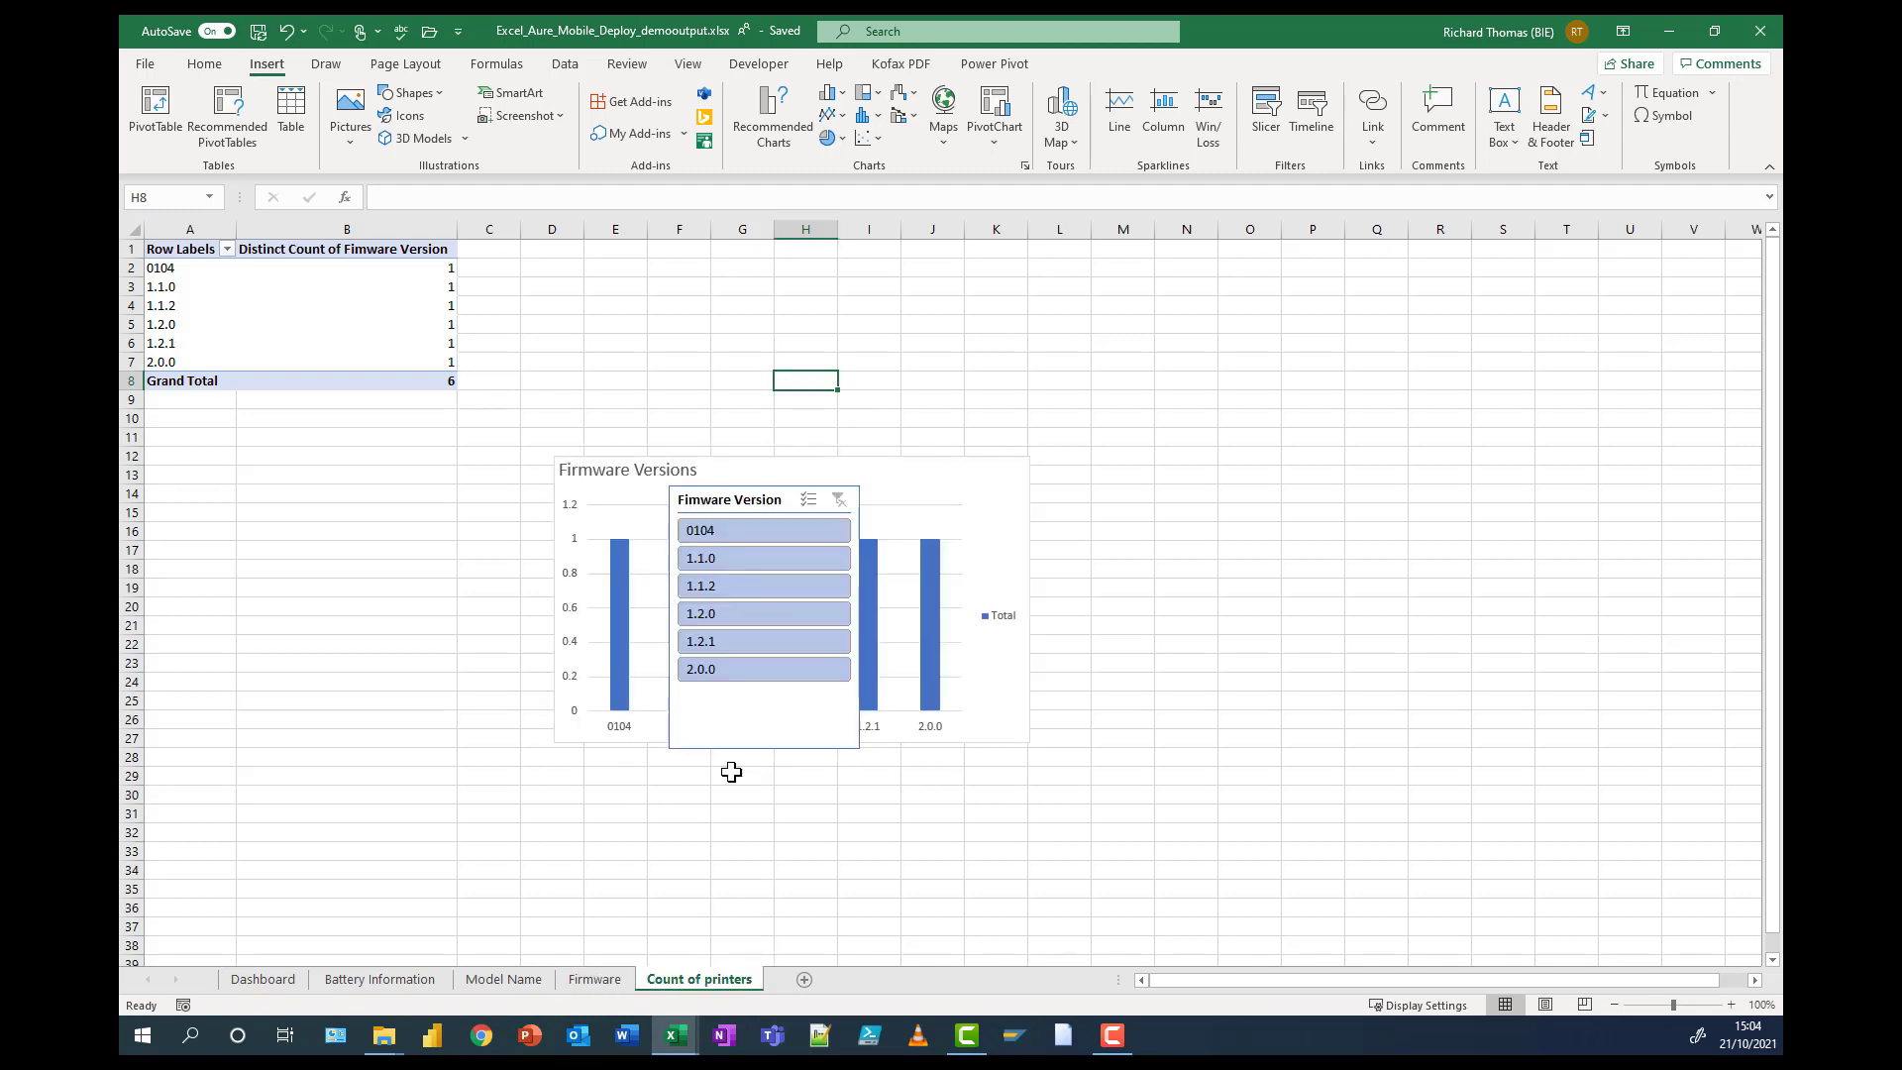
click(747, 499)
key(Delete)
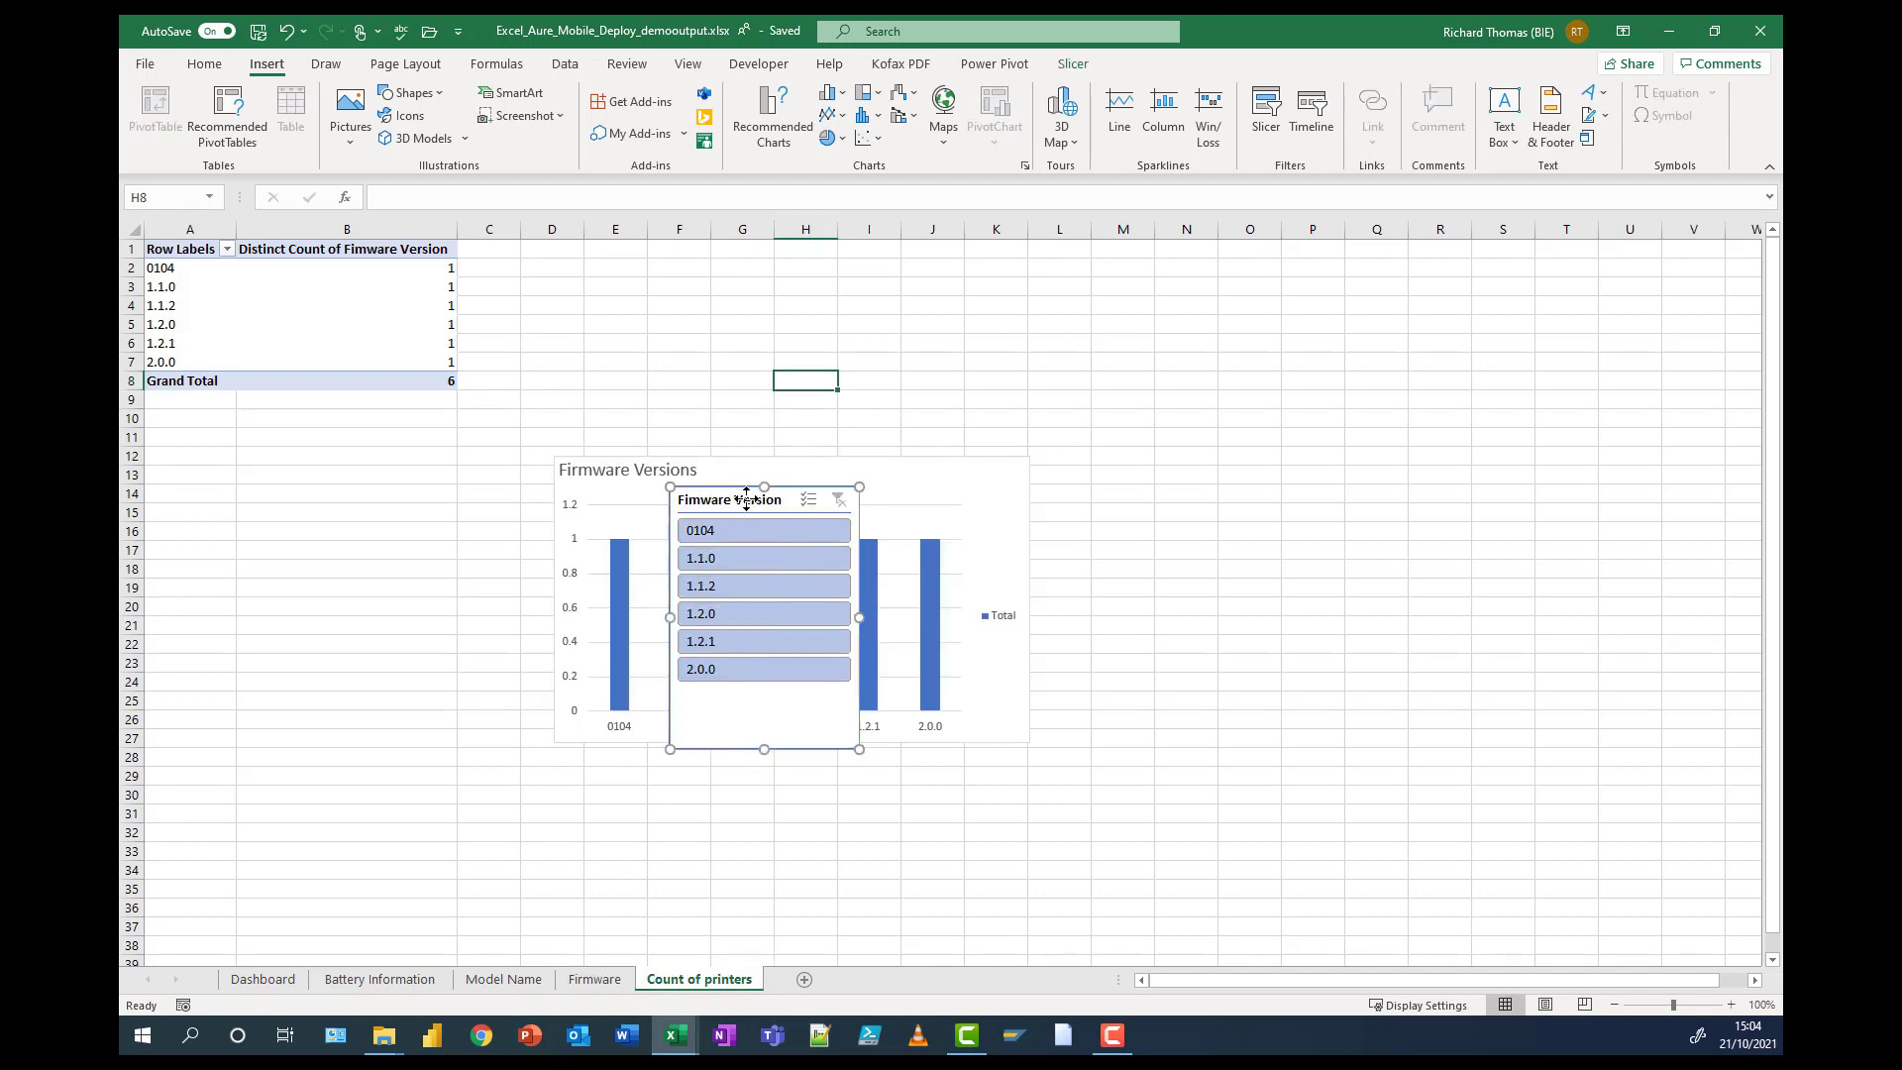
- Delete the Firmware Versions chart from the Count of printers sheet and remove all fields from its PivotTable
click(743, 480)
key(Delete)
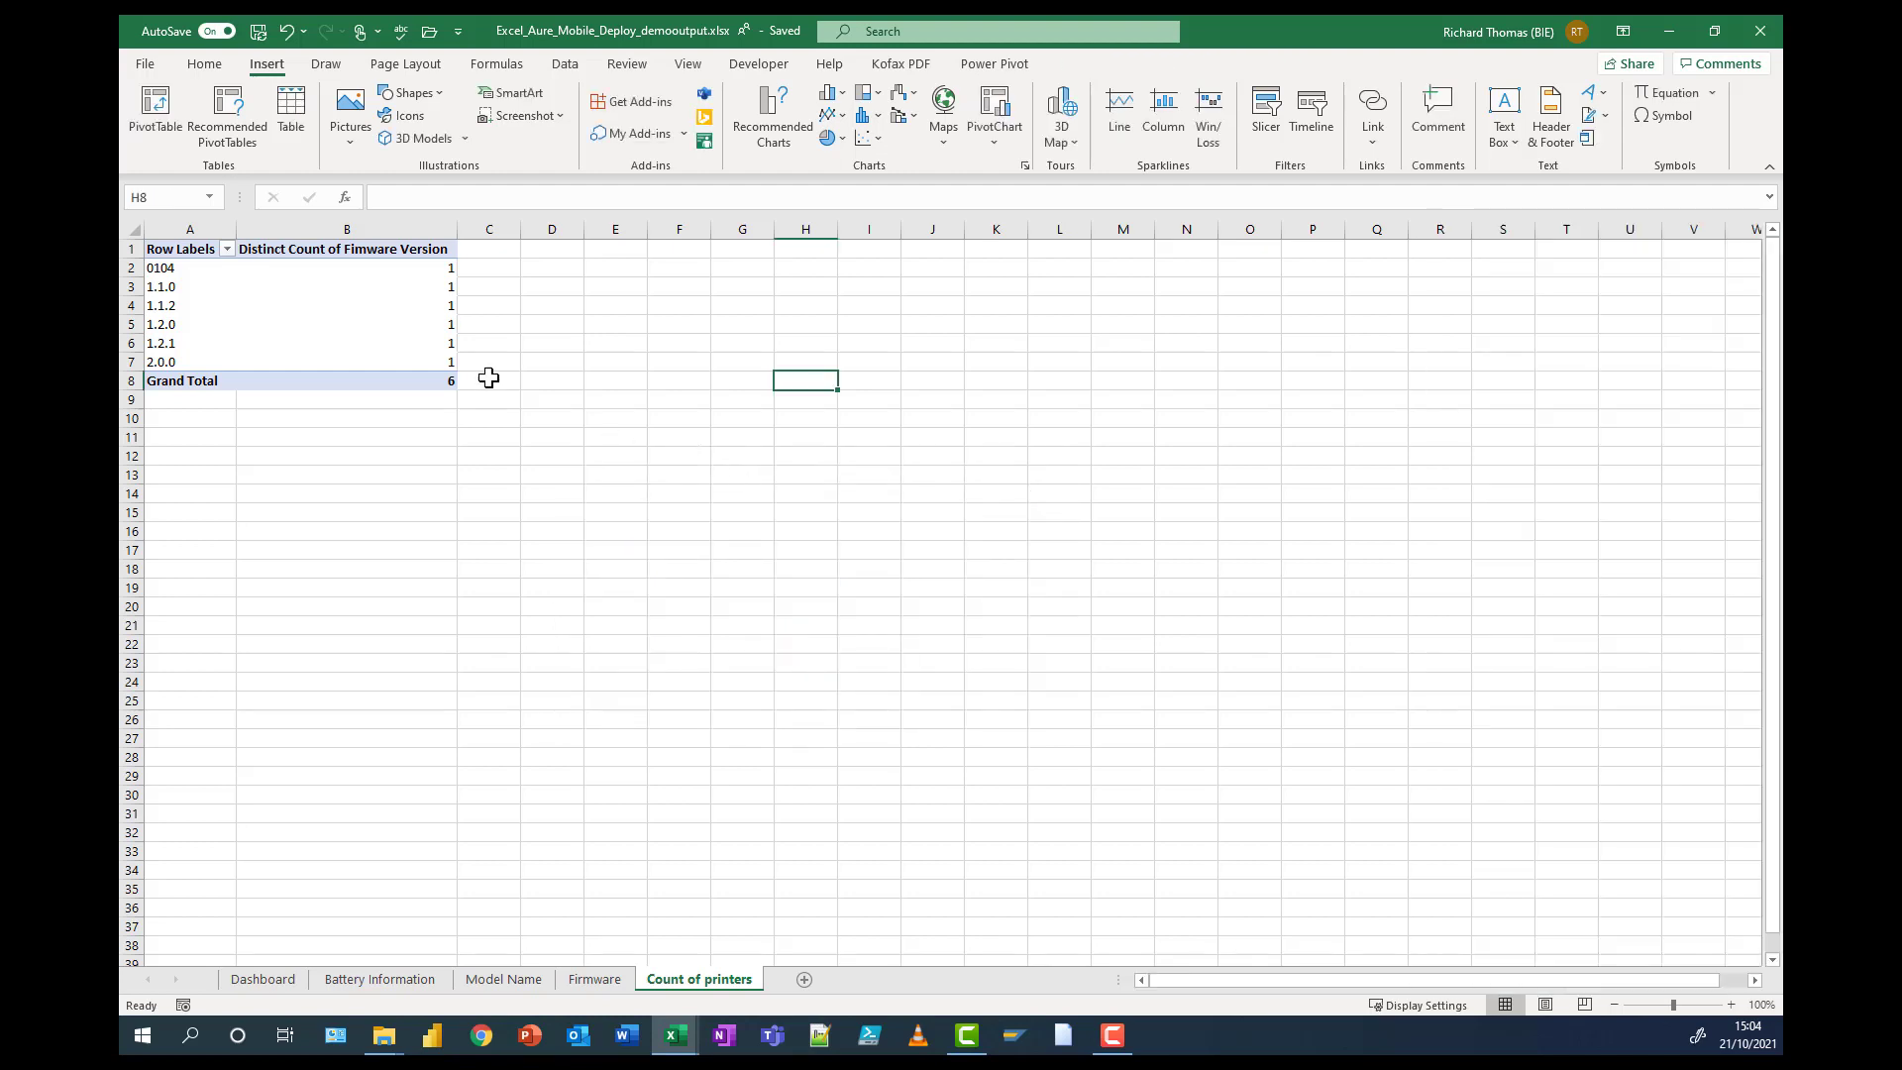
click(305, 287)
drag(1534, 837, 1258, 836)
drag(1704, 850, 1258, 807)
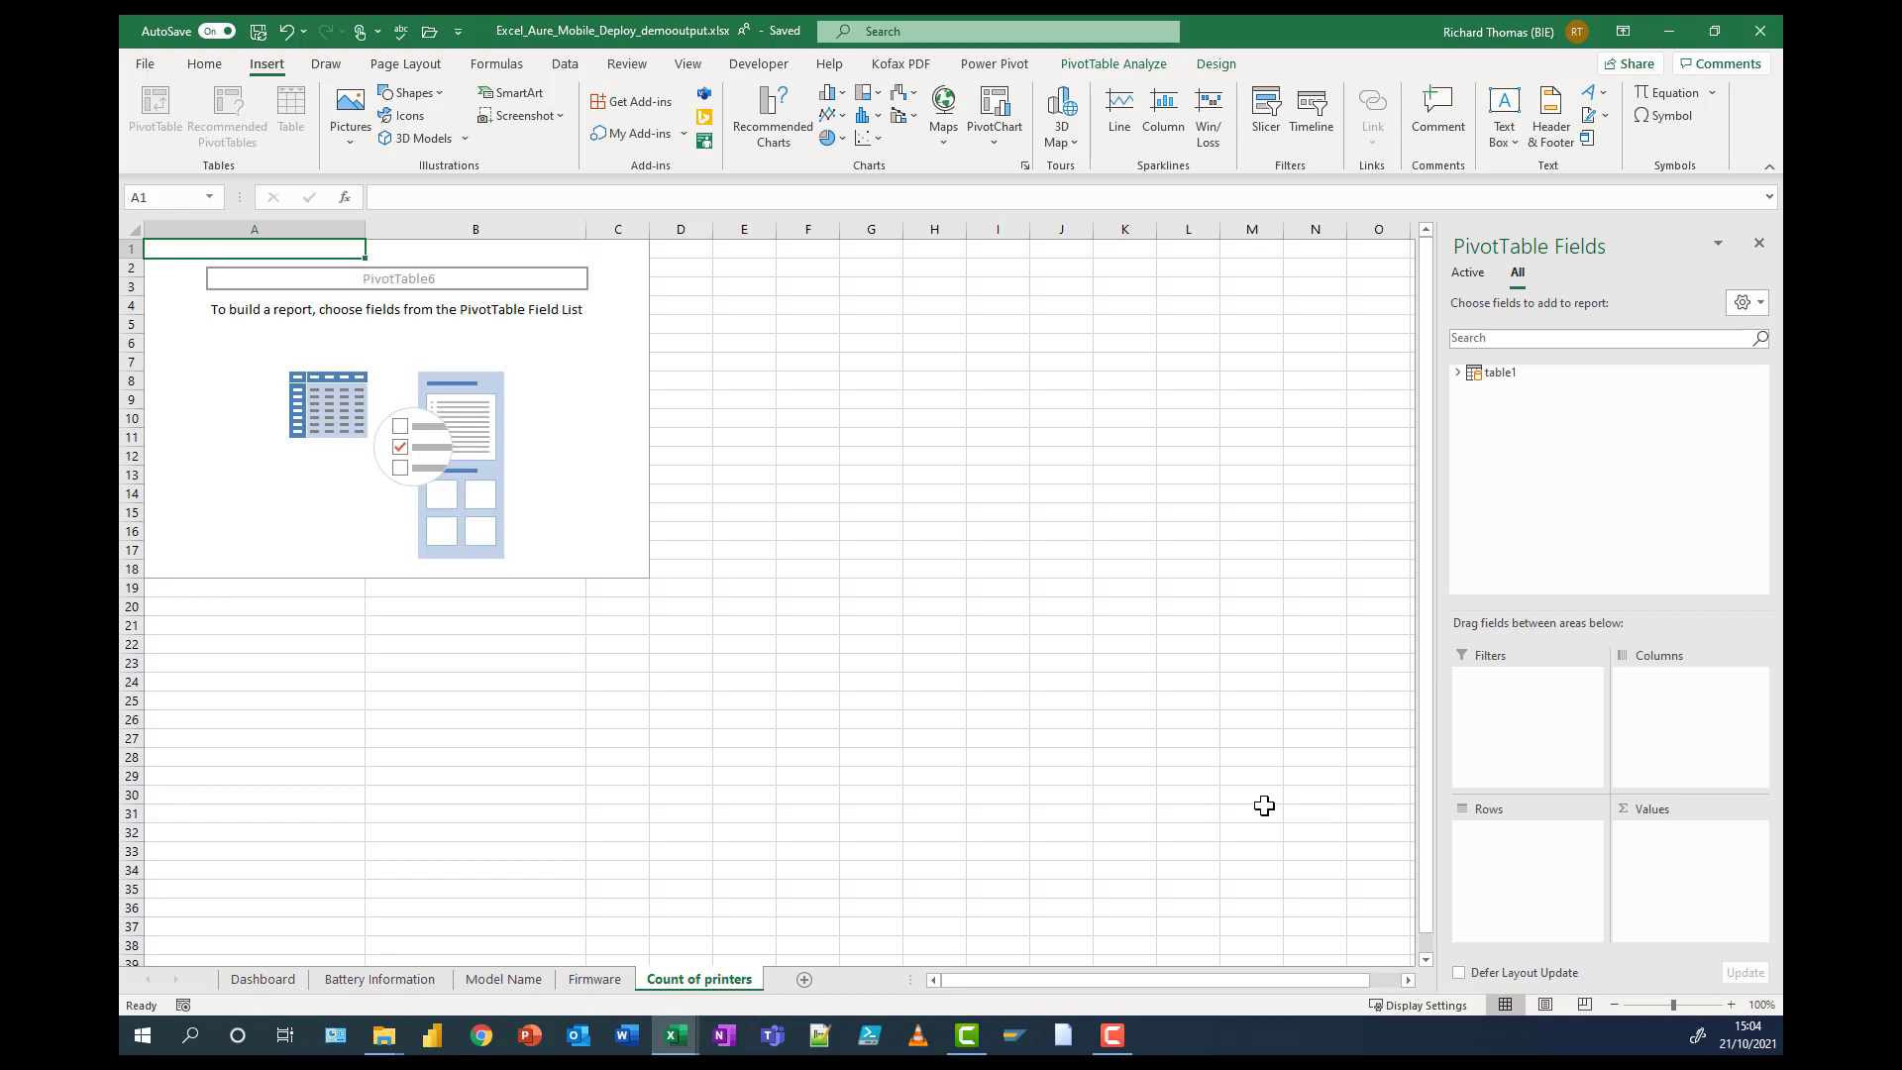
- Add Model Name, Fimware Version and Serial Number from table1 as nested row fields of the Count of printers PivotTable
click(1457, 372)
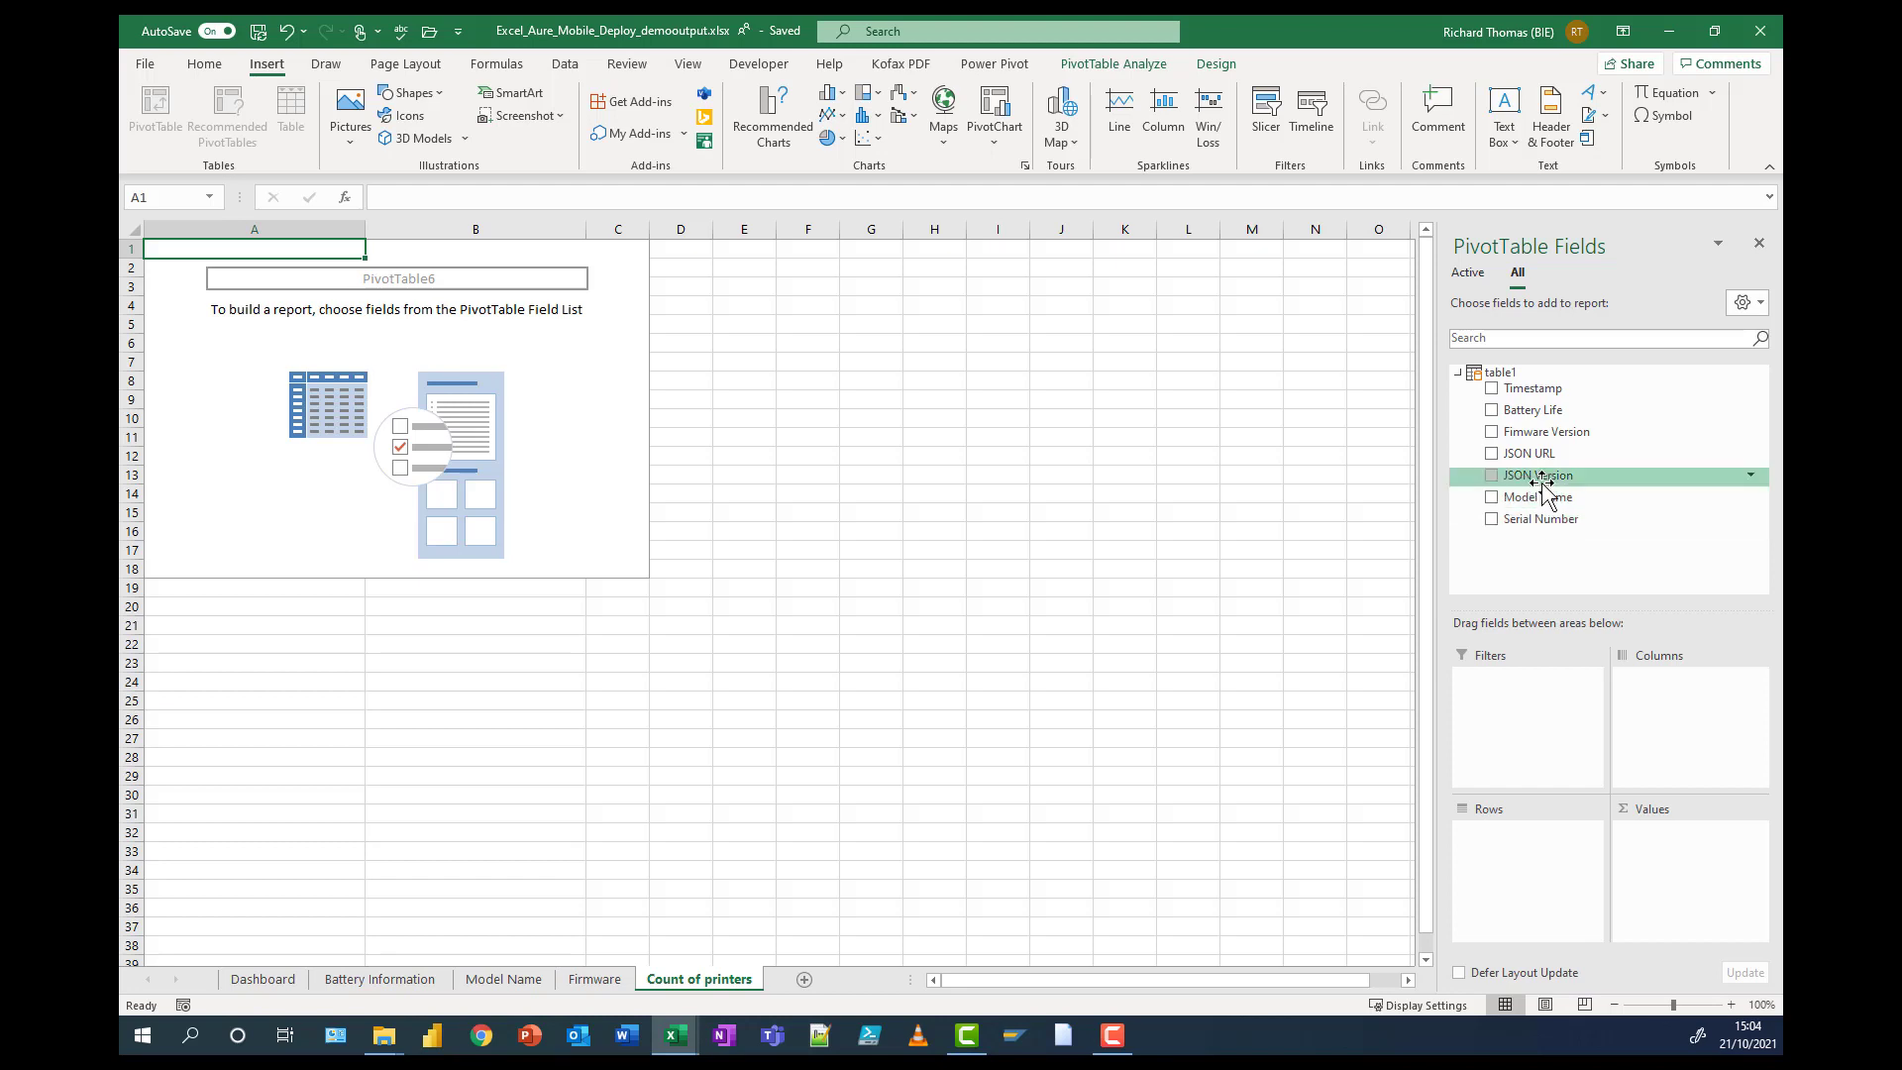
drag(1537, 497, 1520, 894)
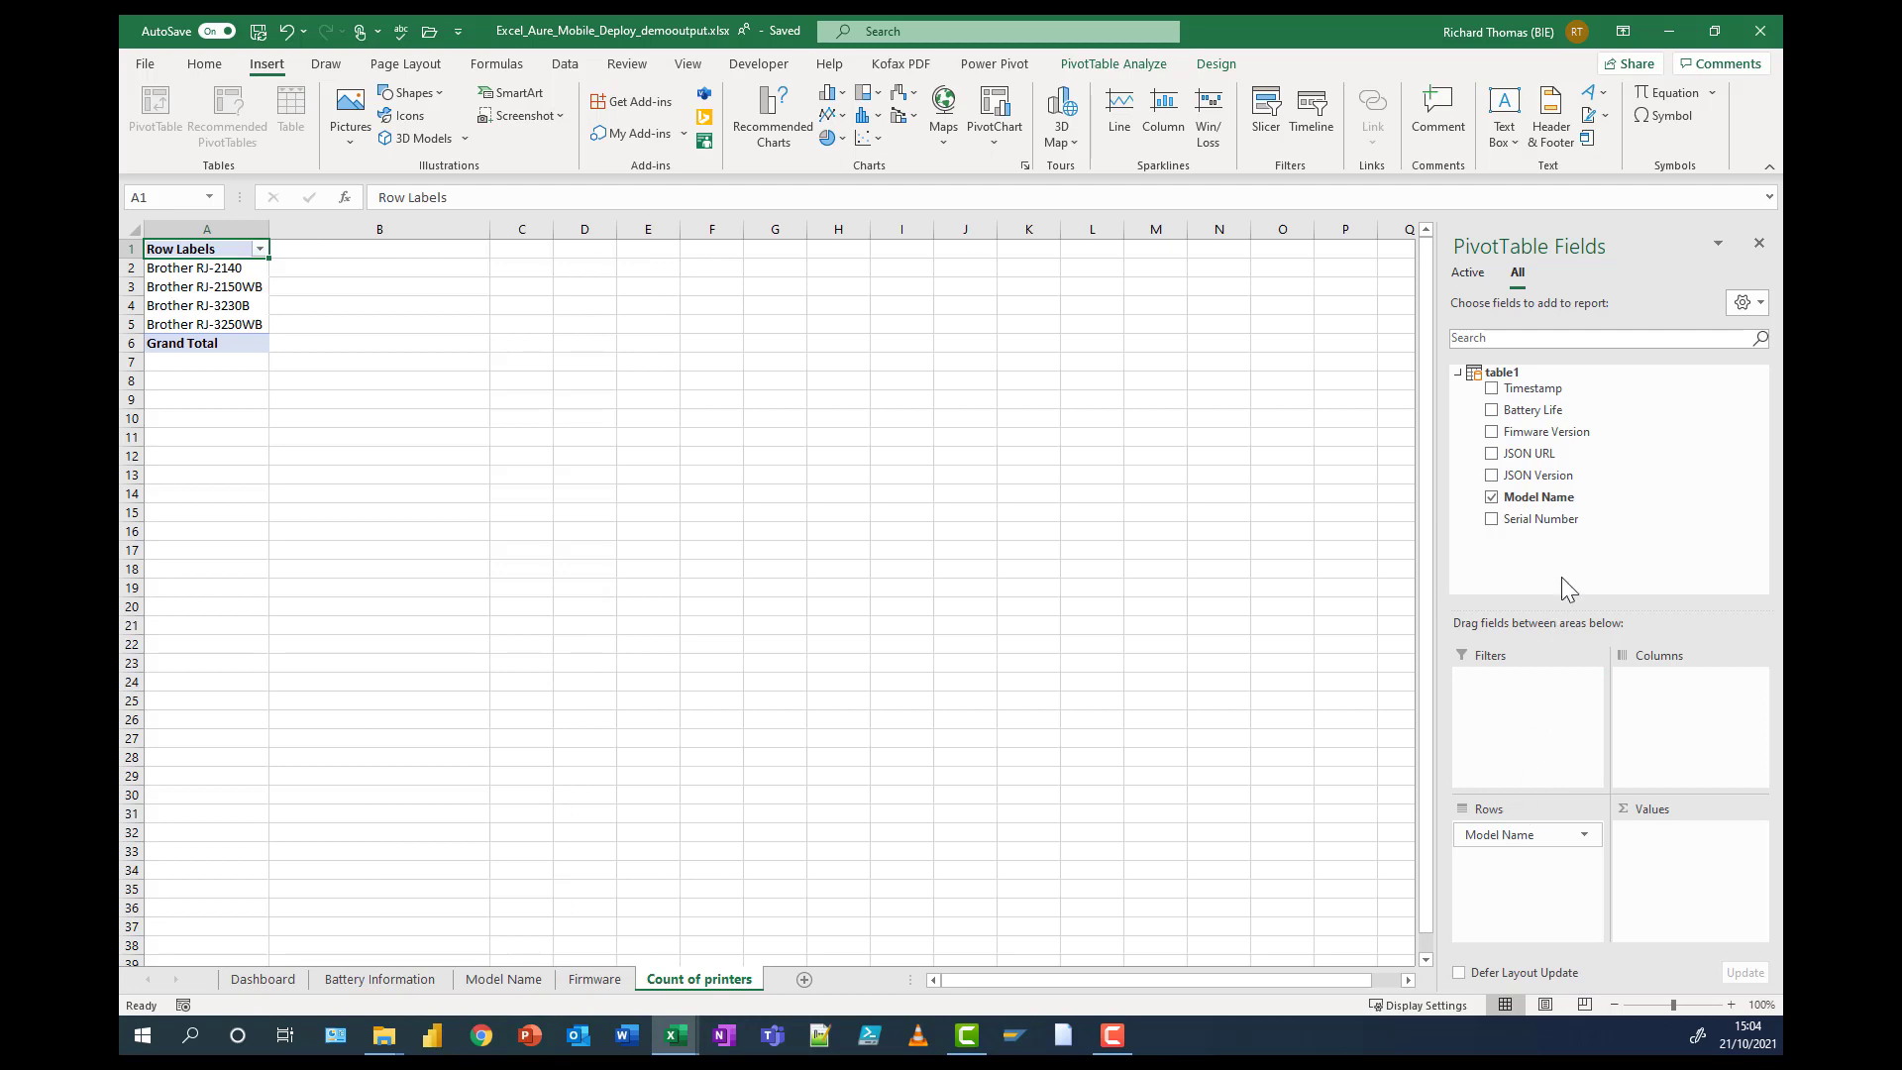
drag(1541, 432, 1537, 872)
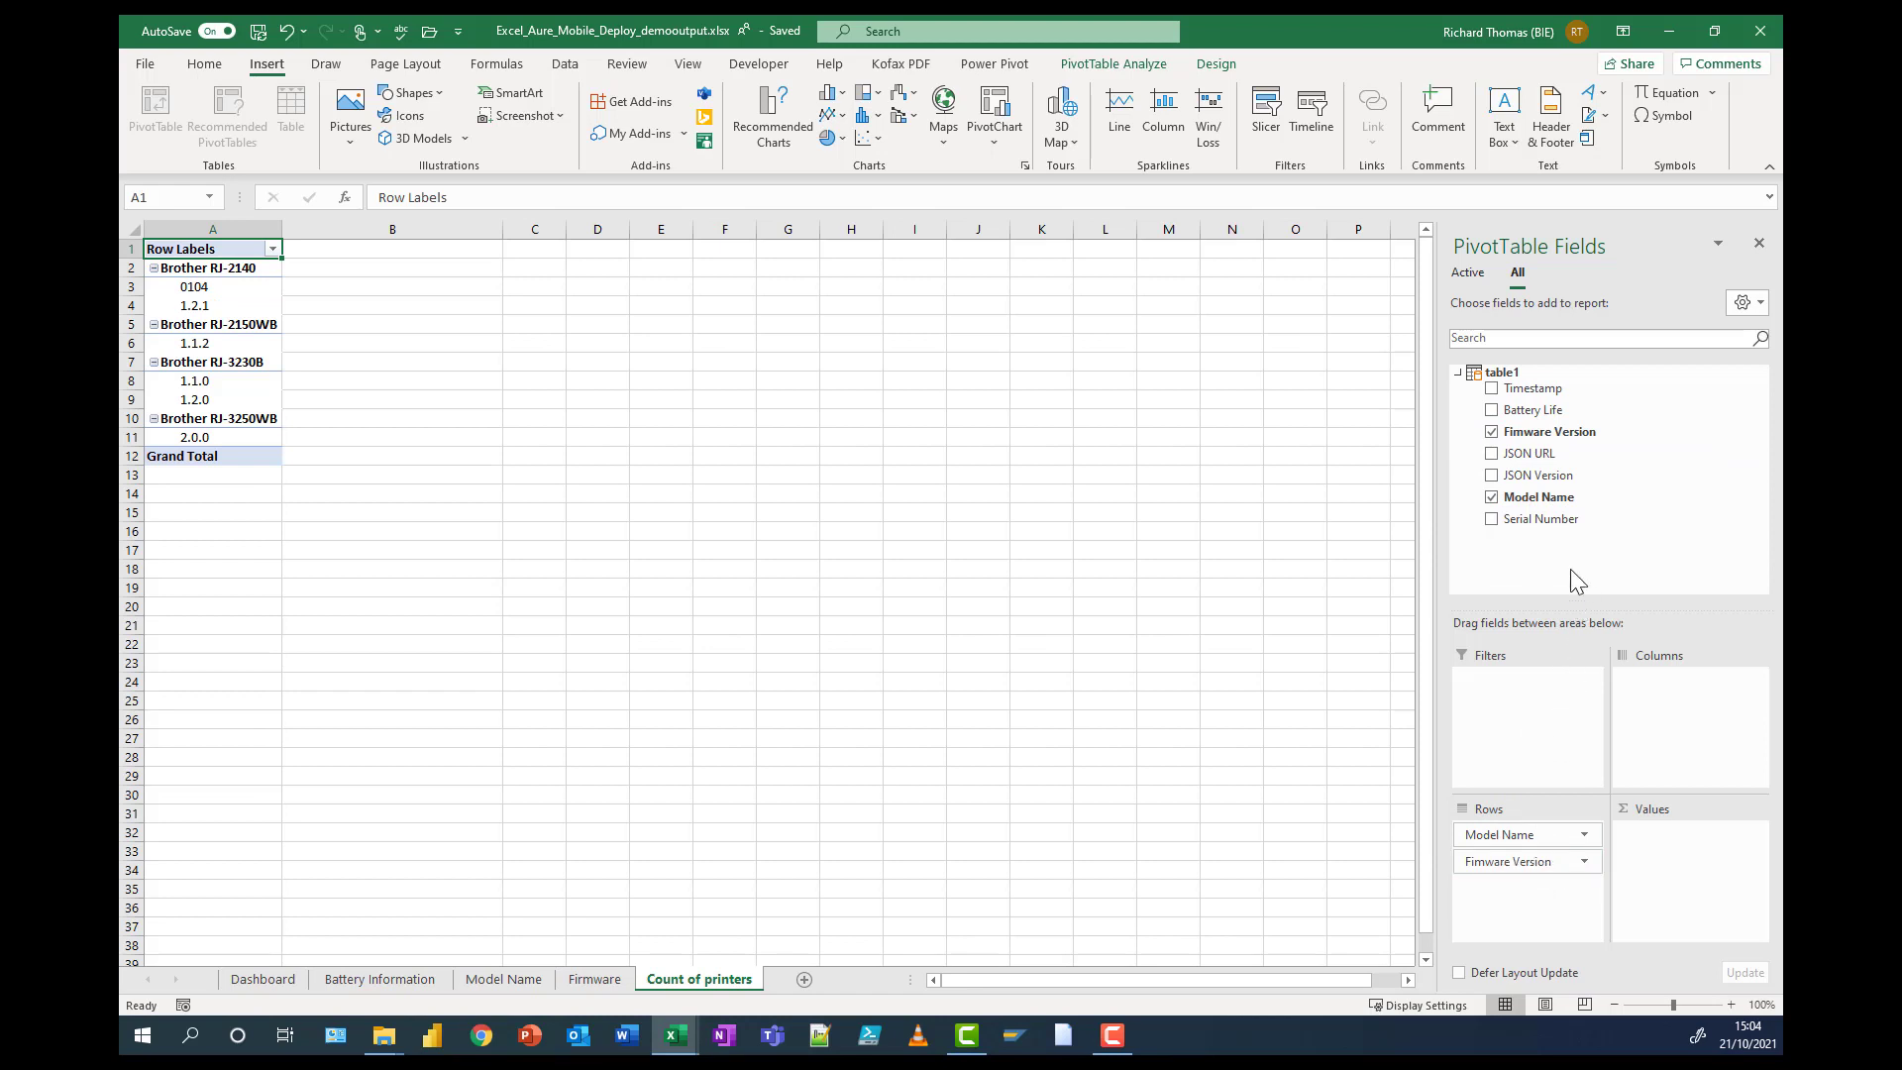
drag(1543, 525, 1542, 915)
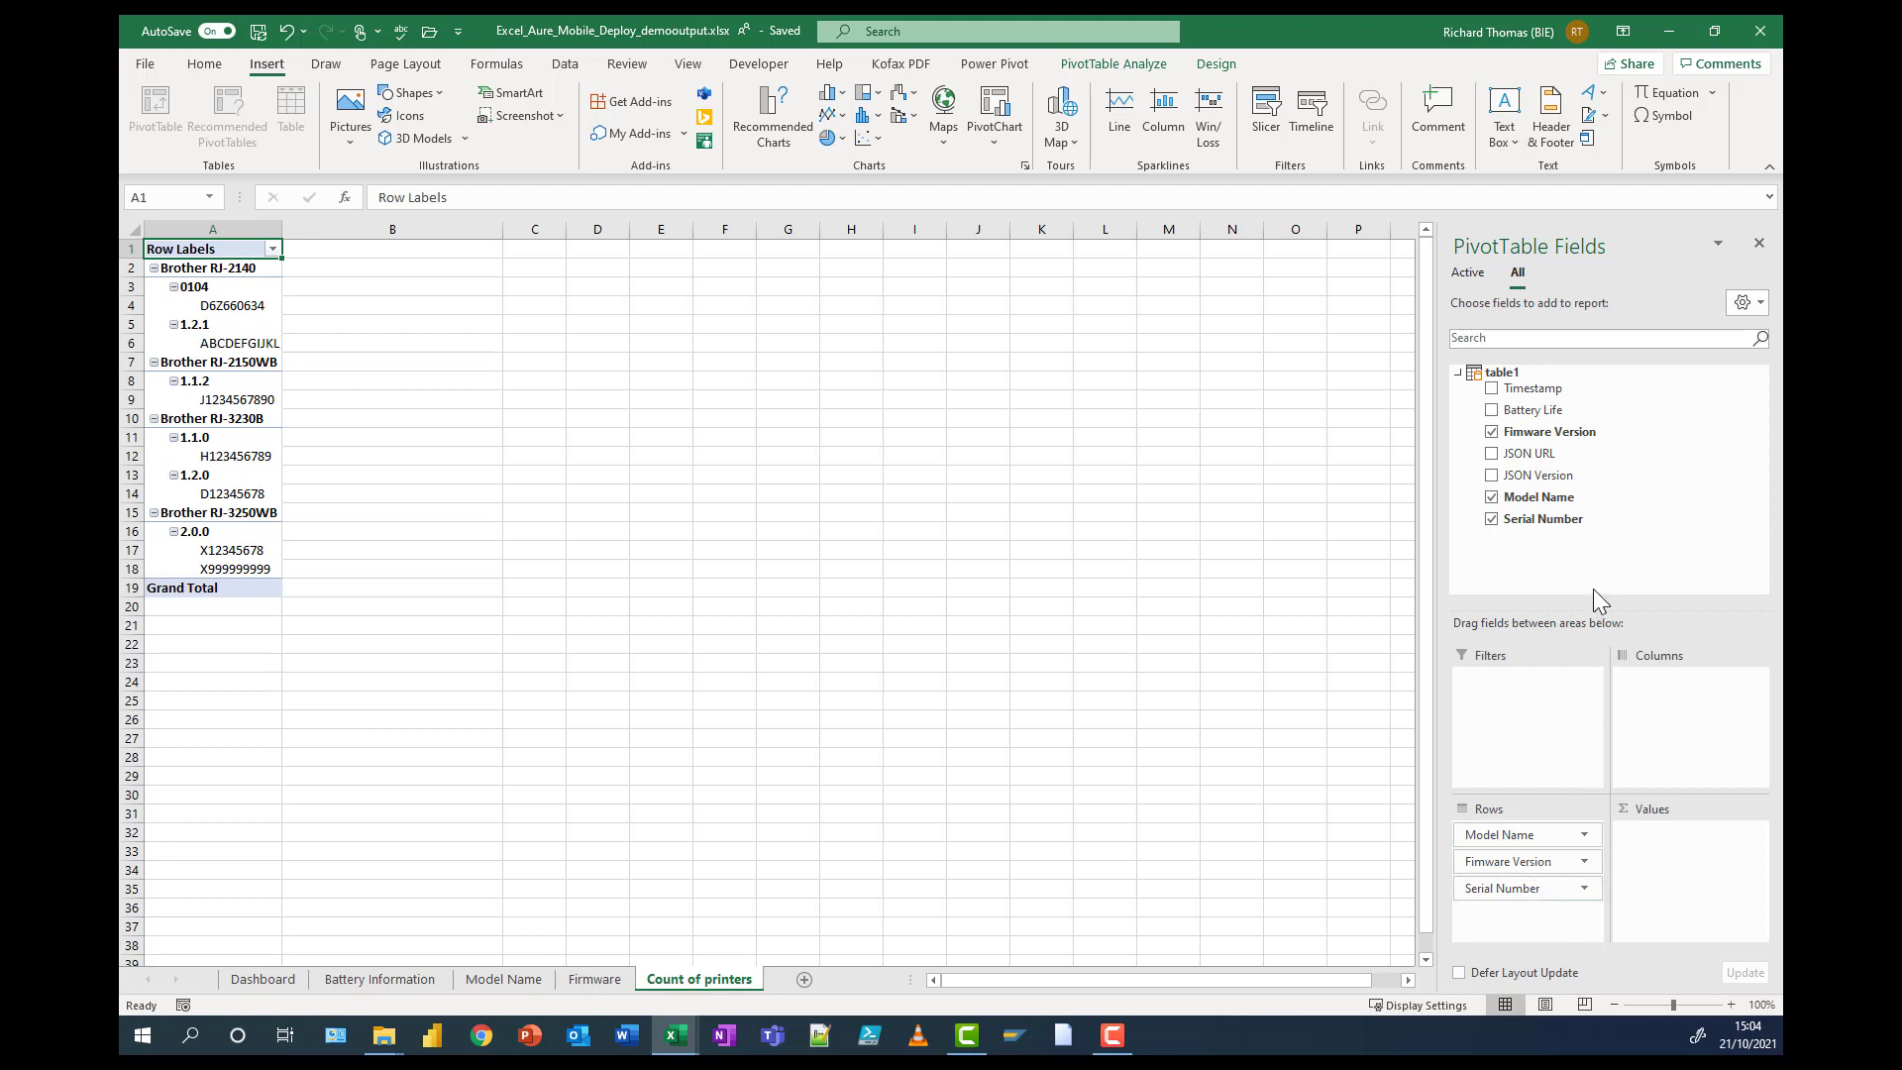
- Add a count of Serial Number and a distinct count of Model Name to the PivotTable's values
drag(1550, 519, 1700, 892)
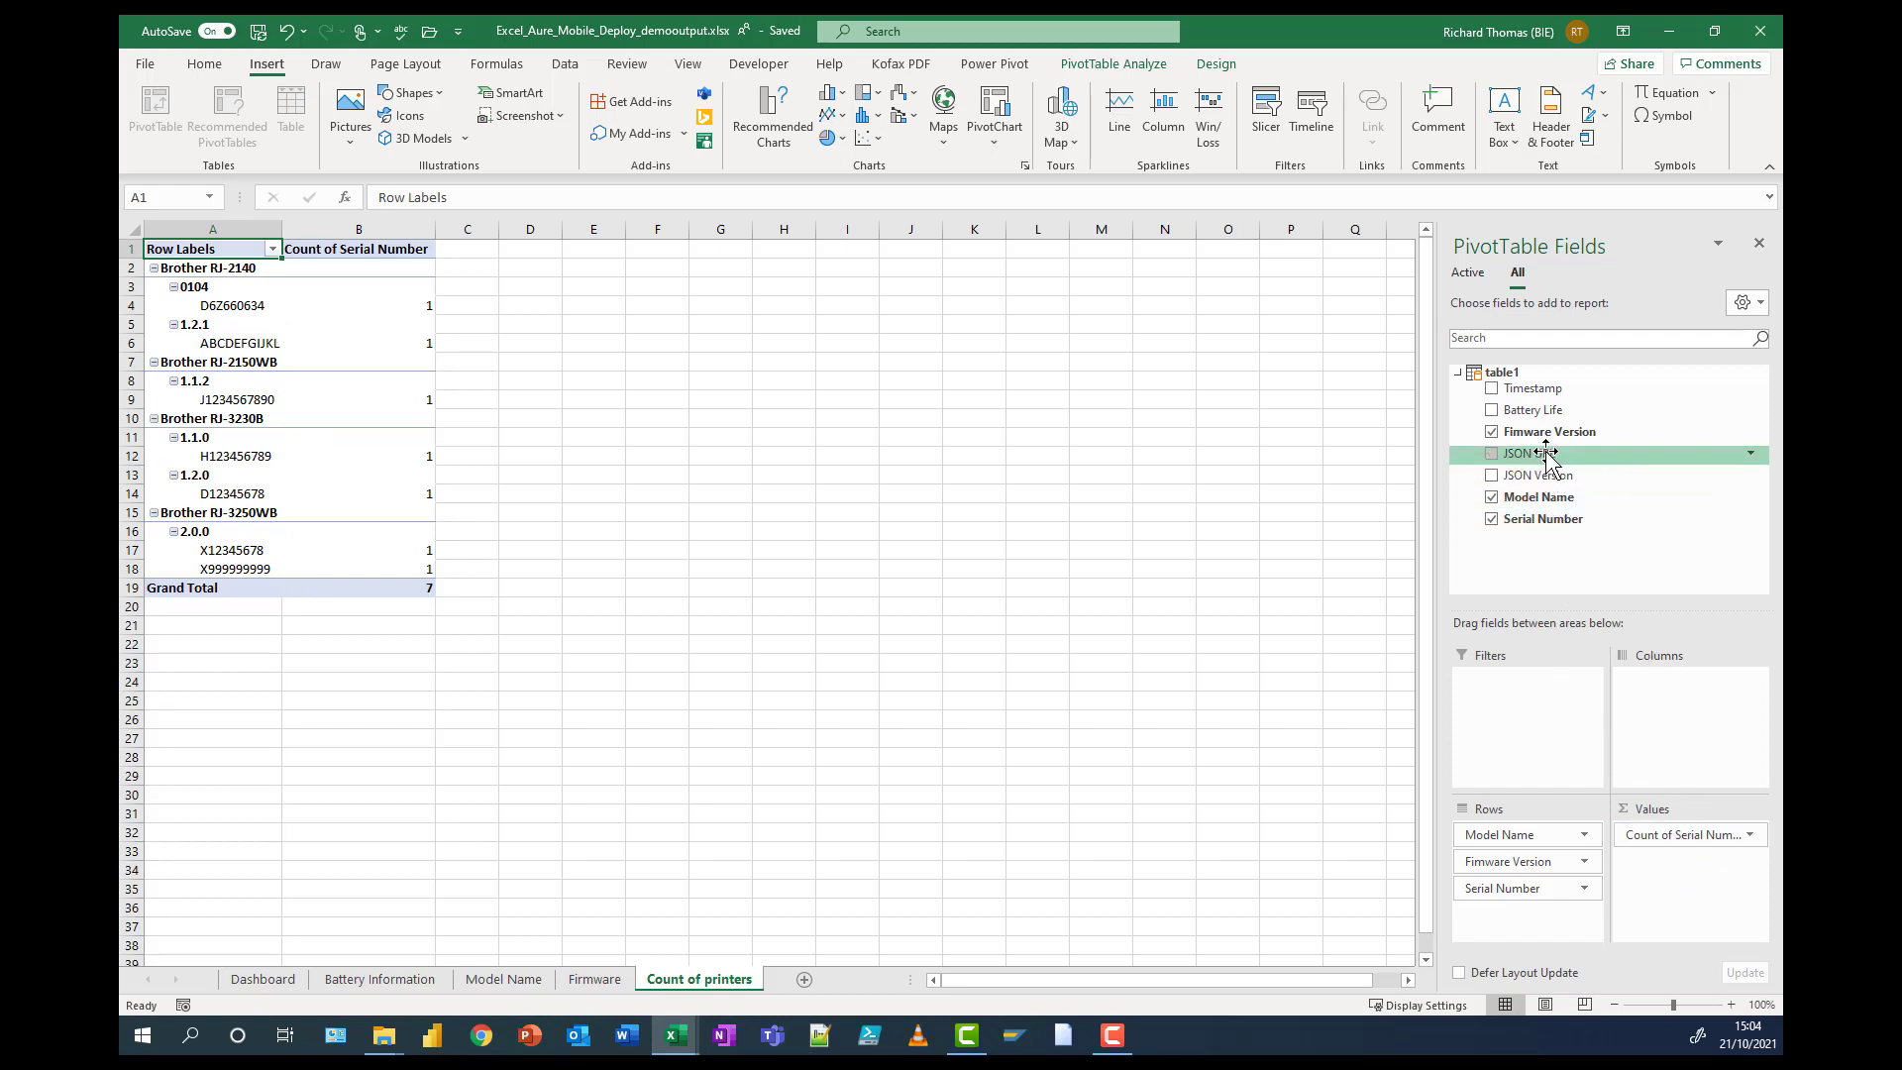
drag(1551, 503, 1670, 913)
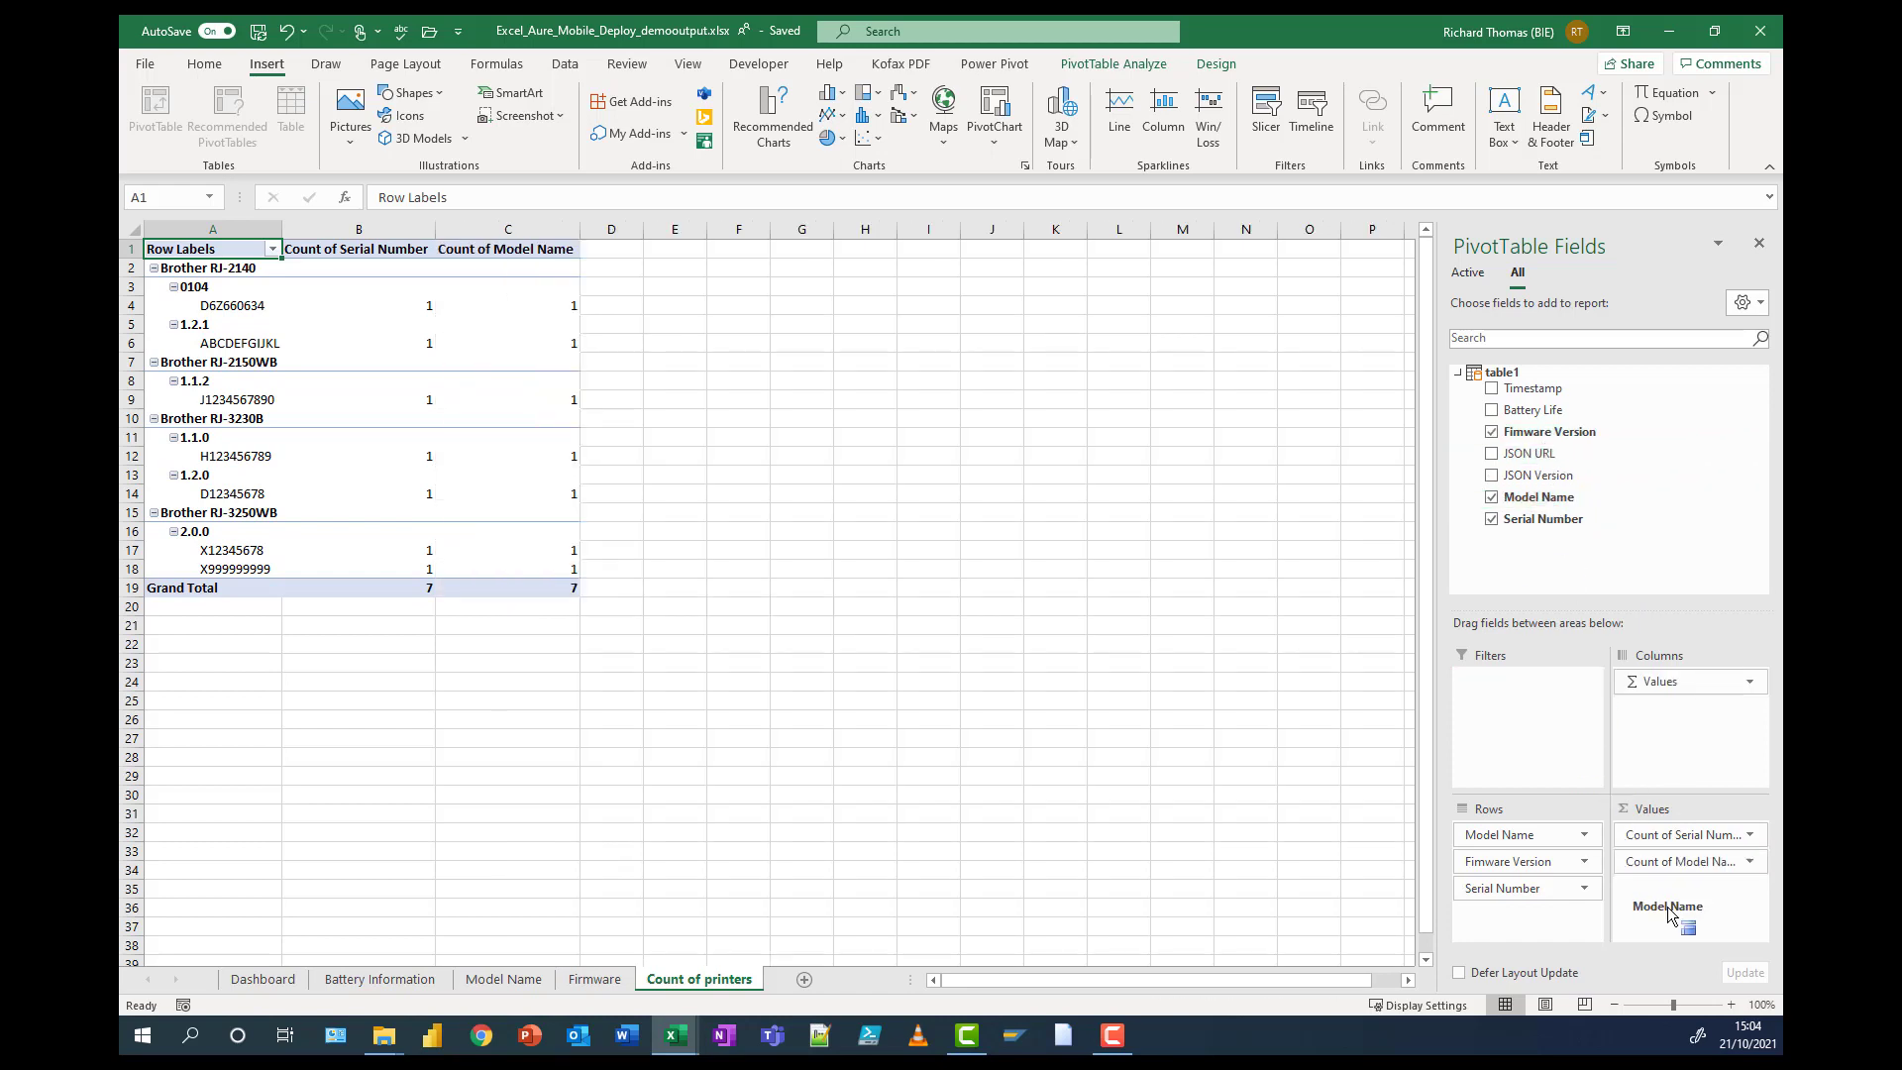
click(1751, 861)
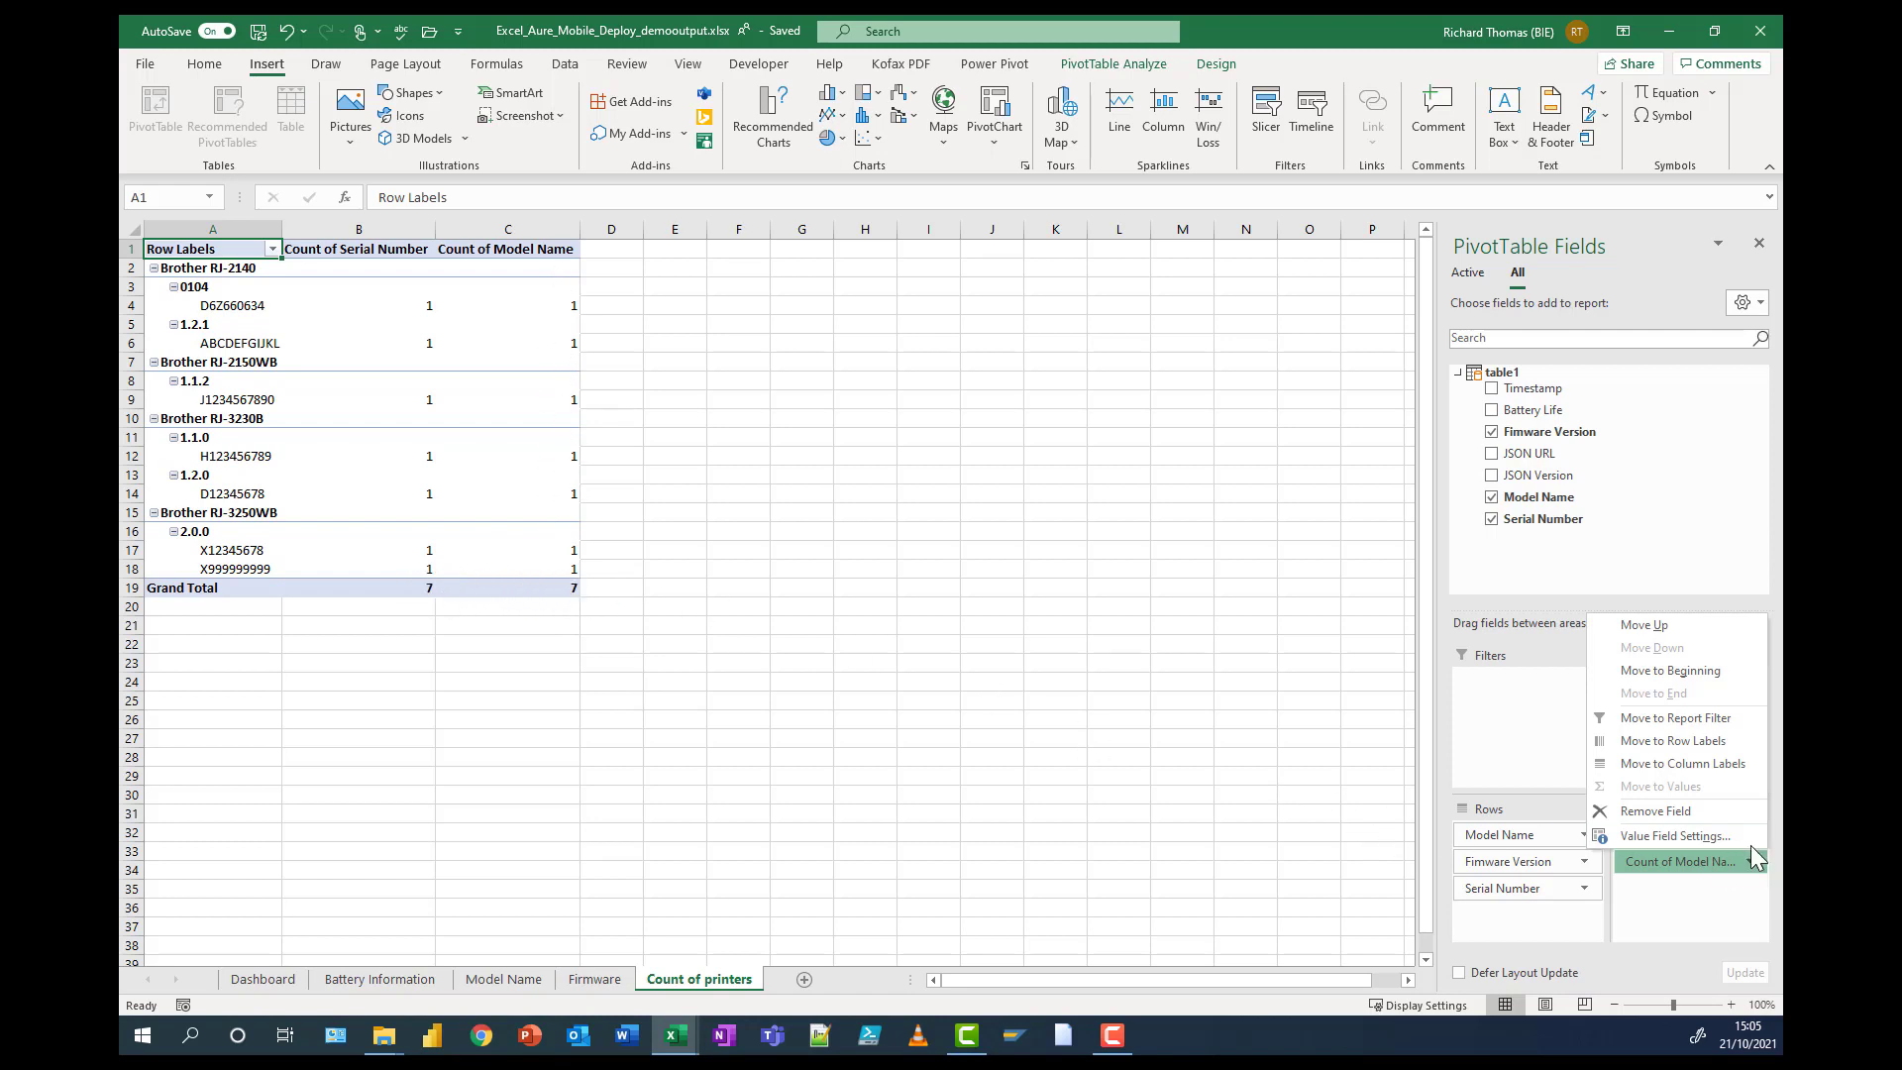
click(1692, 834)
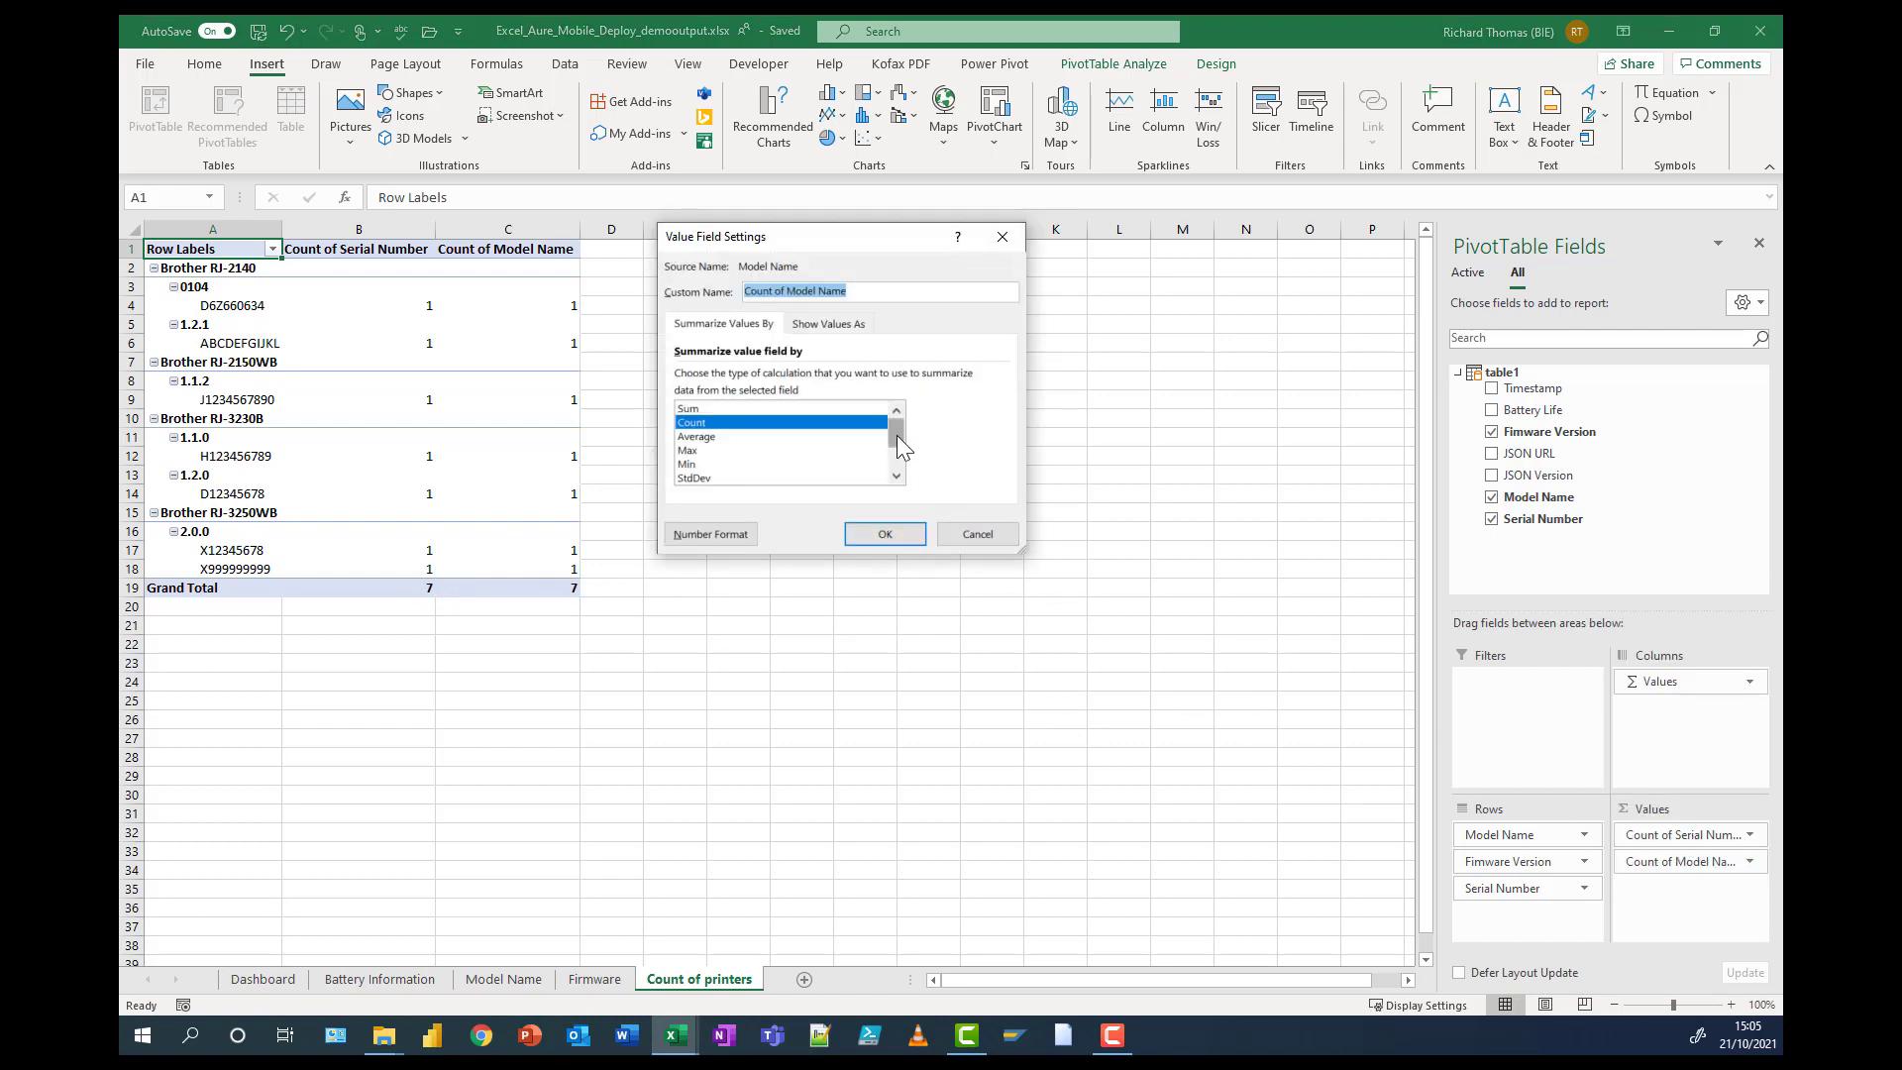
drag(896, 436, 896, 461)
click(733, 478)
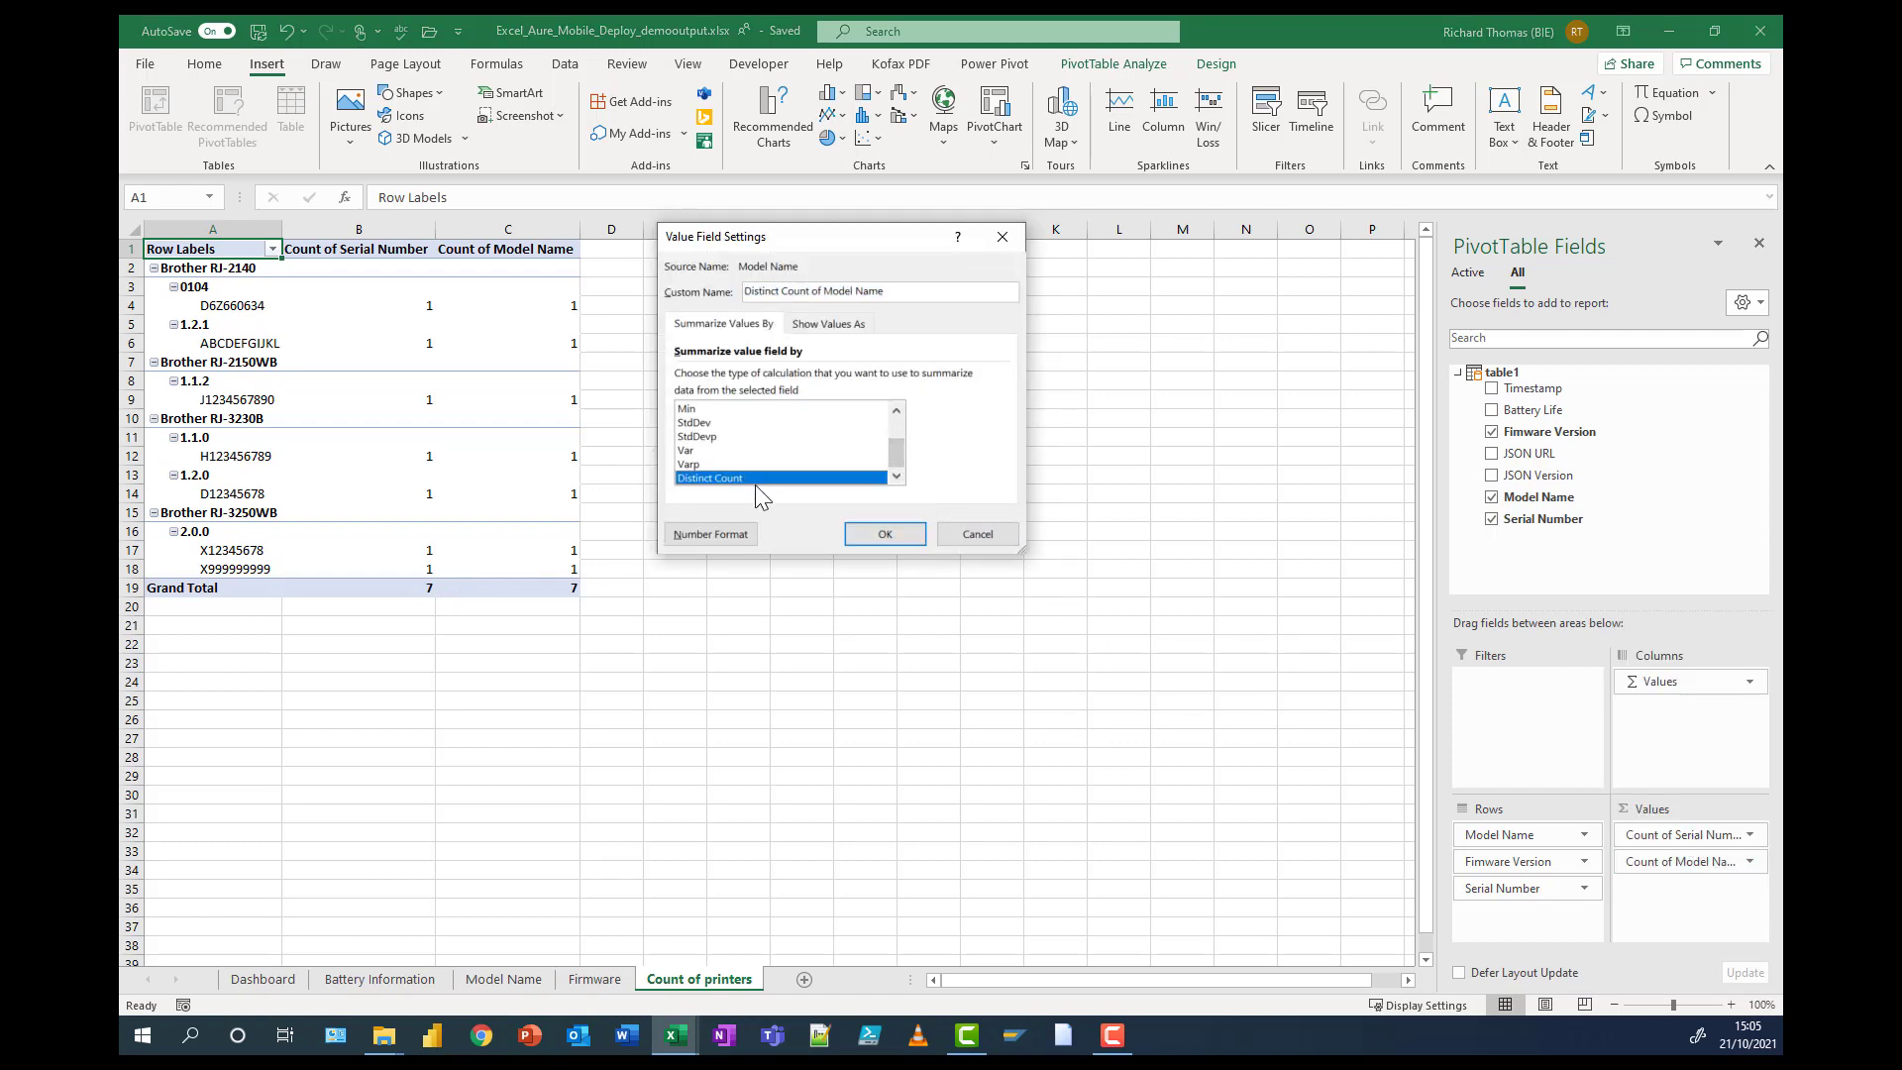
click(885, 534)
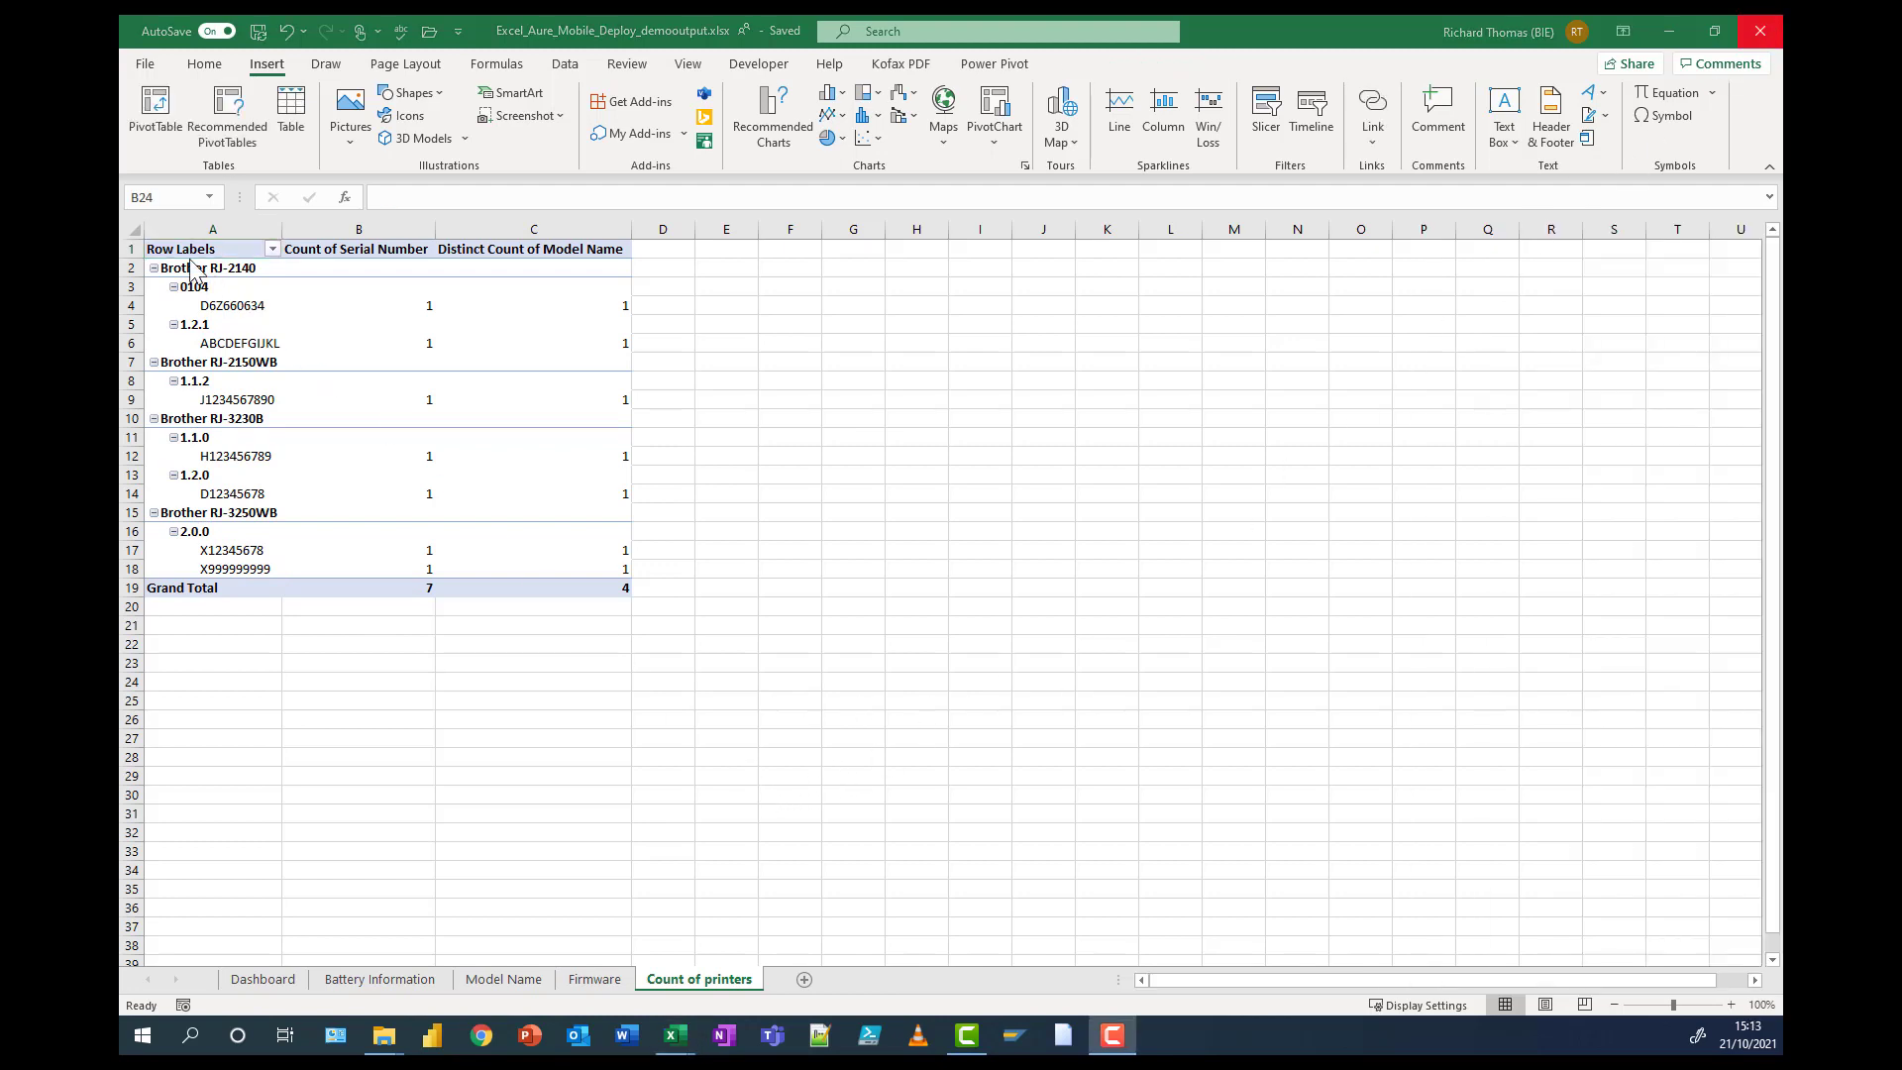
- Copy the whole Count of printers PivotTable and paste it on the Dashboard sheet at cell H22
drag(183, 253, 624, 592)
key(ctrl+c)
click(262, 979)
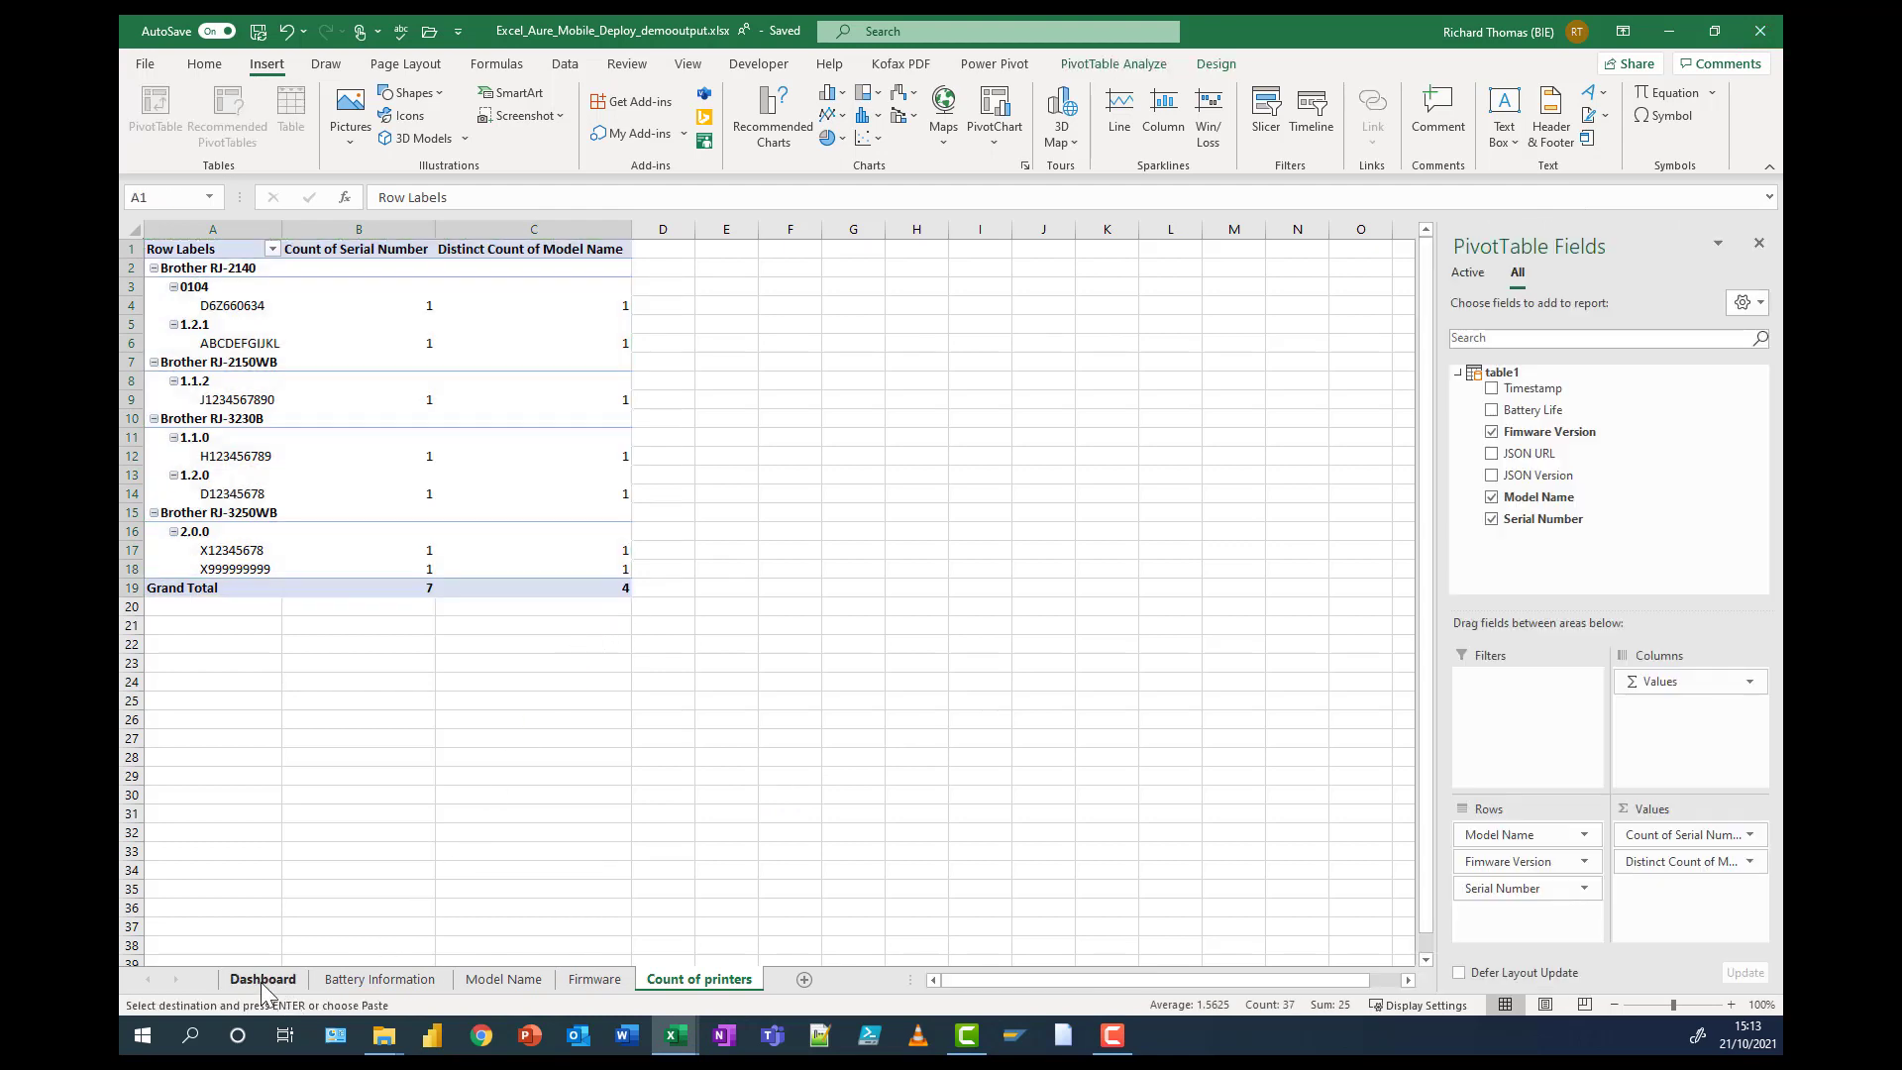
click(963, 642)
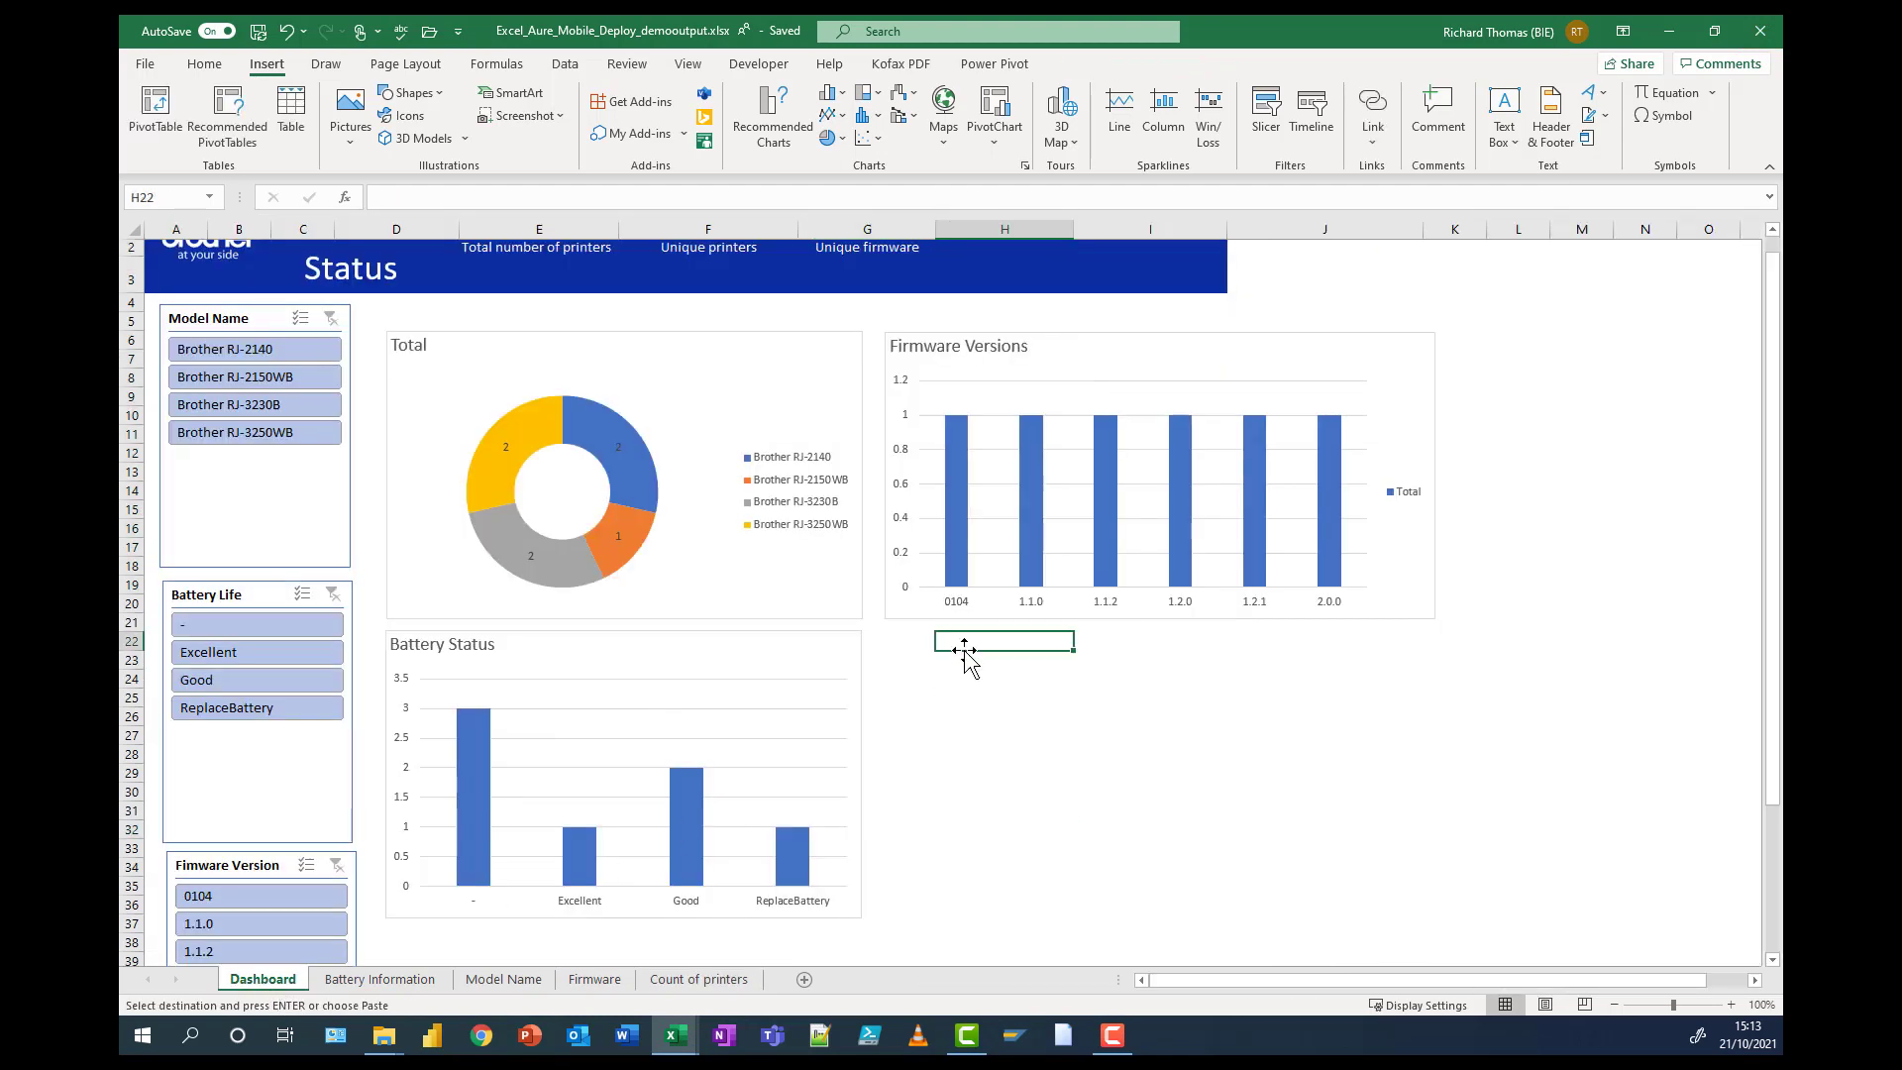
key(ctrl+v)
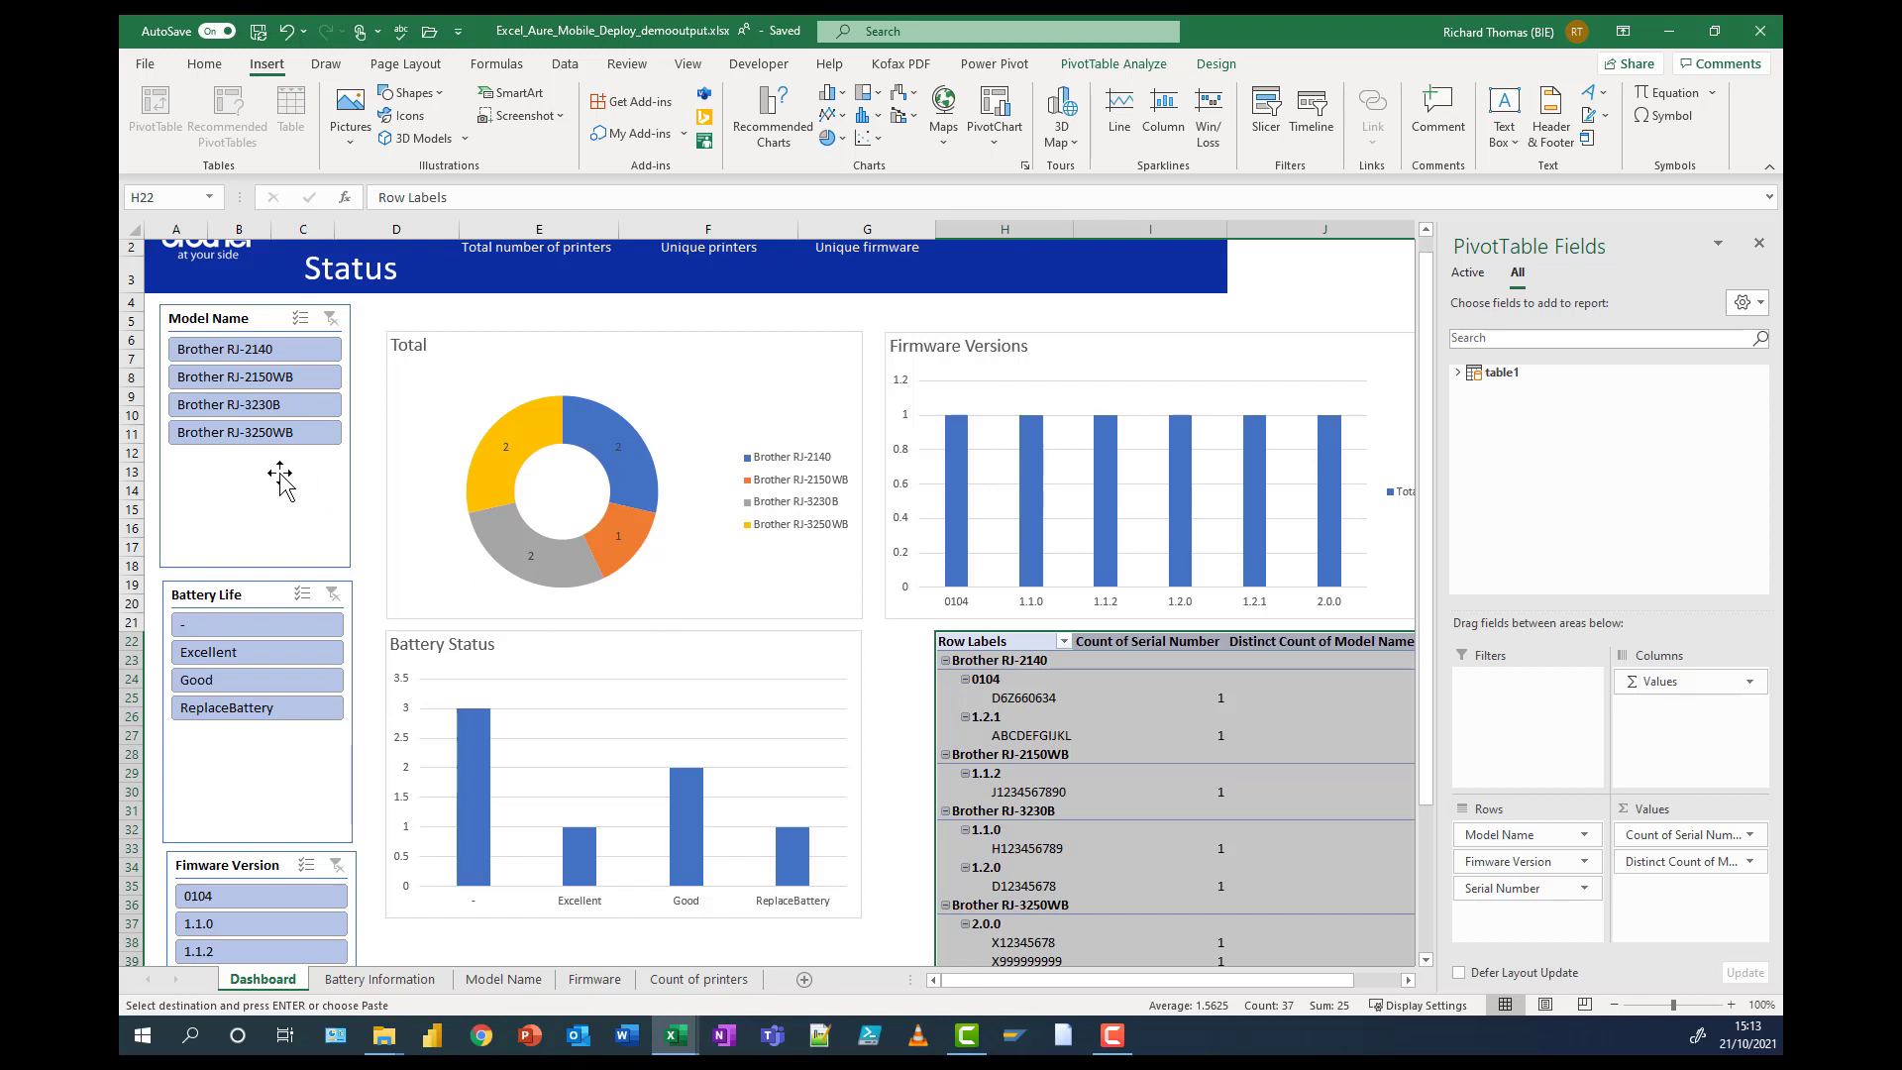
- Filter the Model Name slicer to Brother RJ-3230B and connect the slicer to the pasted PivotTable9 on the Dashboard sheet
click(260, 355)
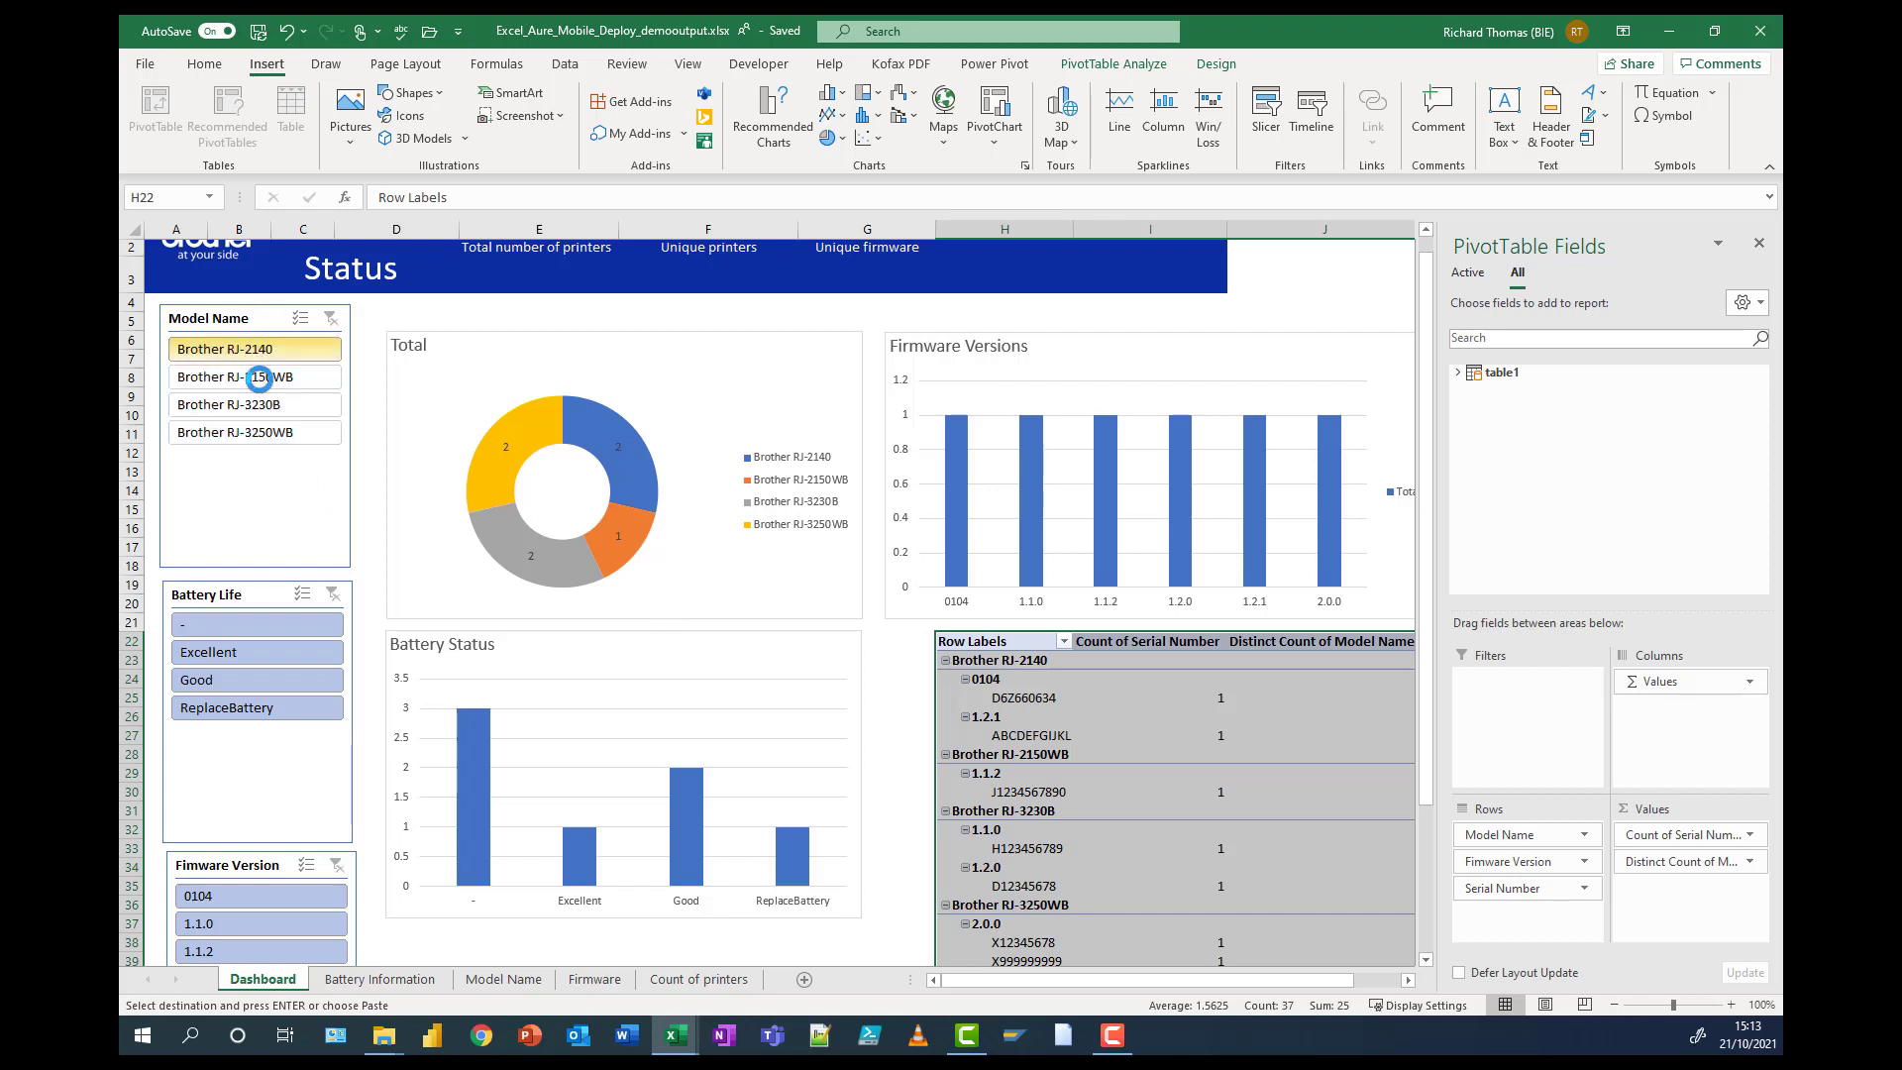
click(261, 404)
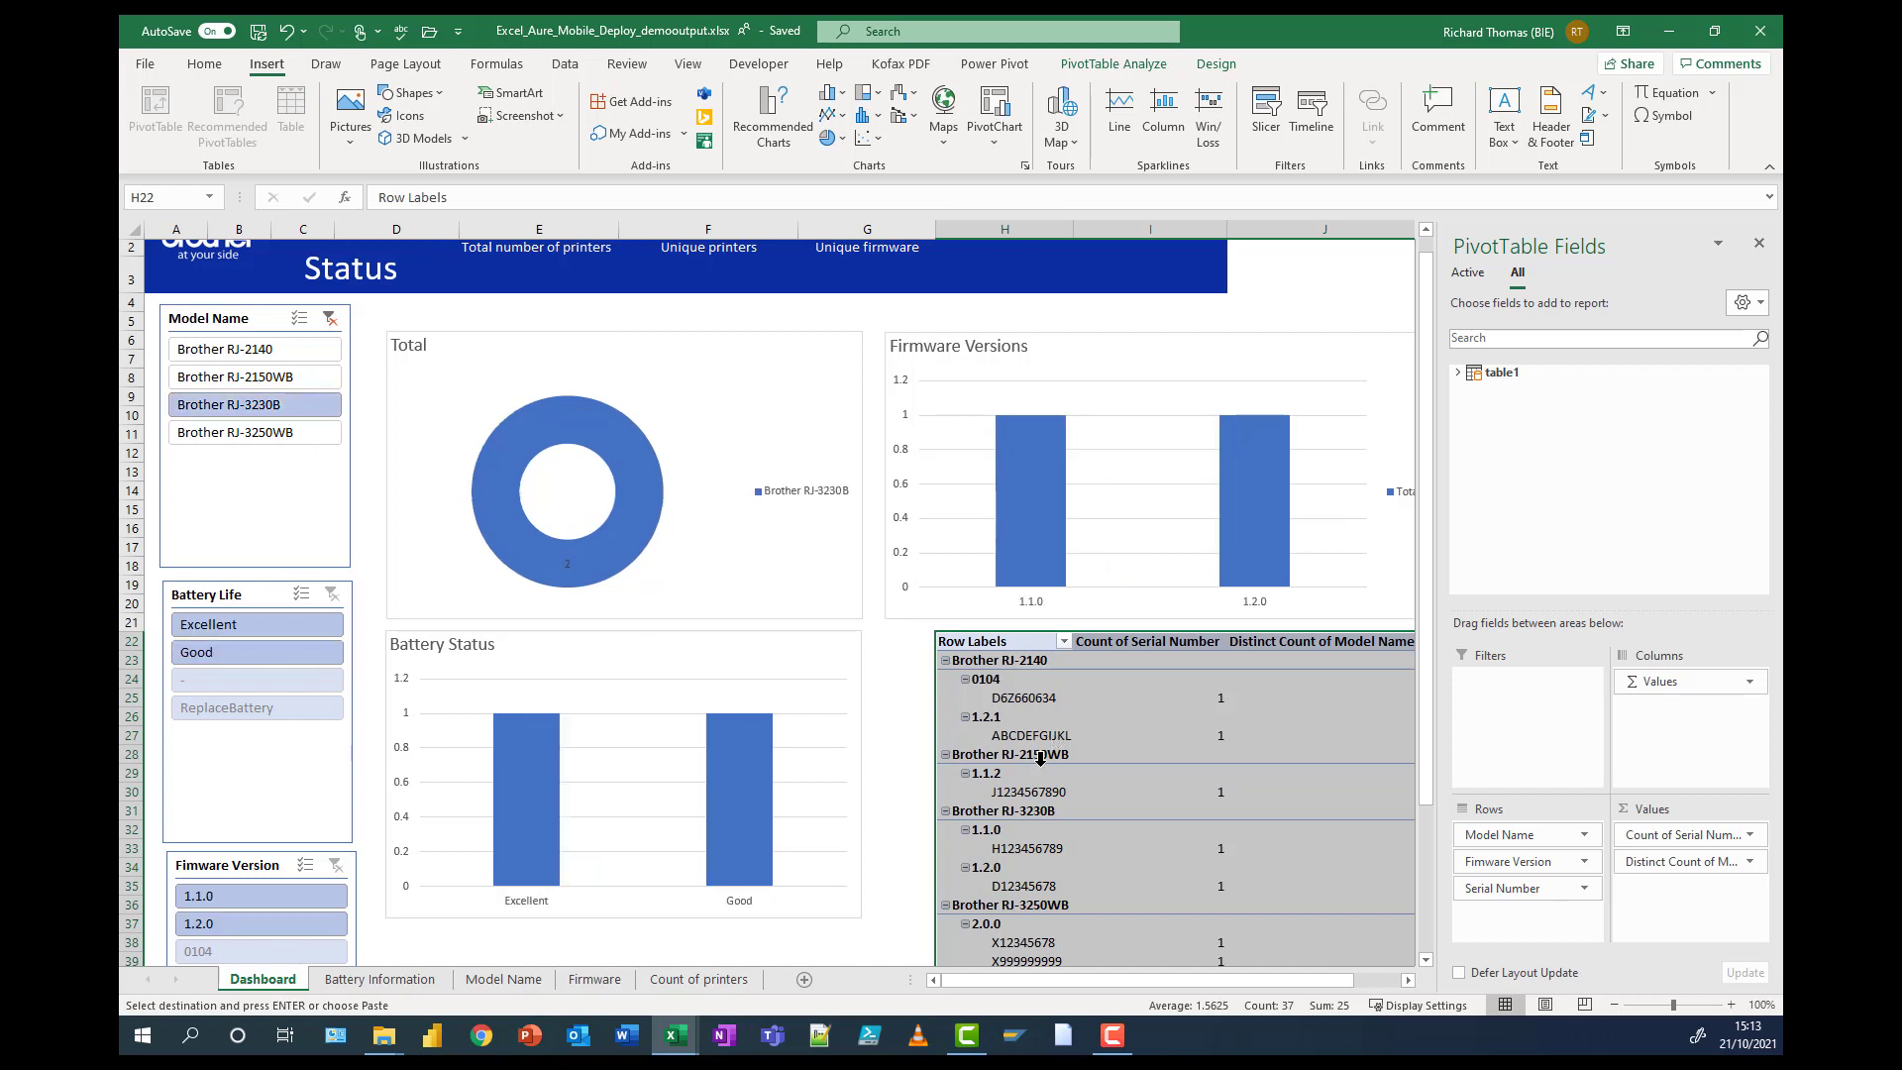
click(273, 319)
right_click(273, 319)
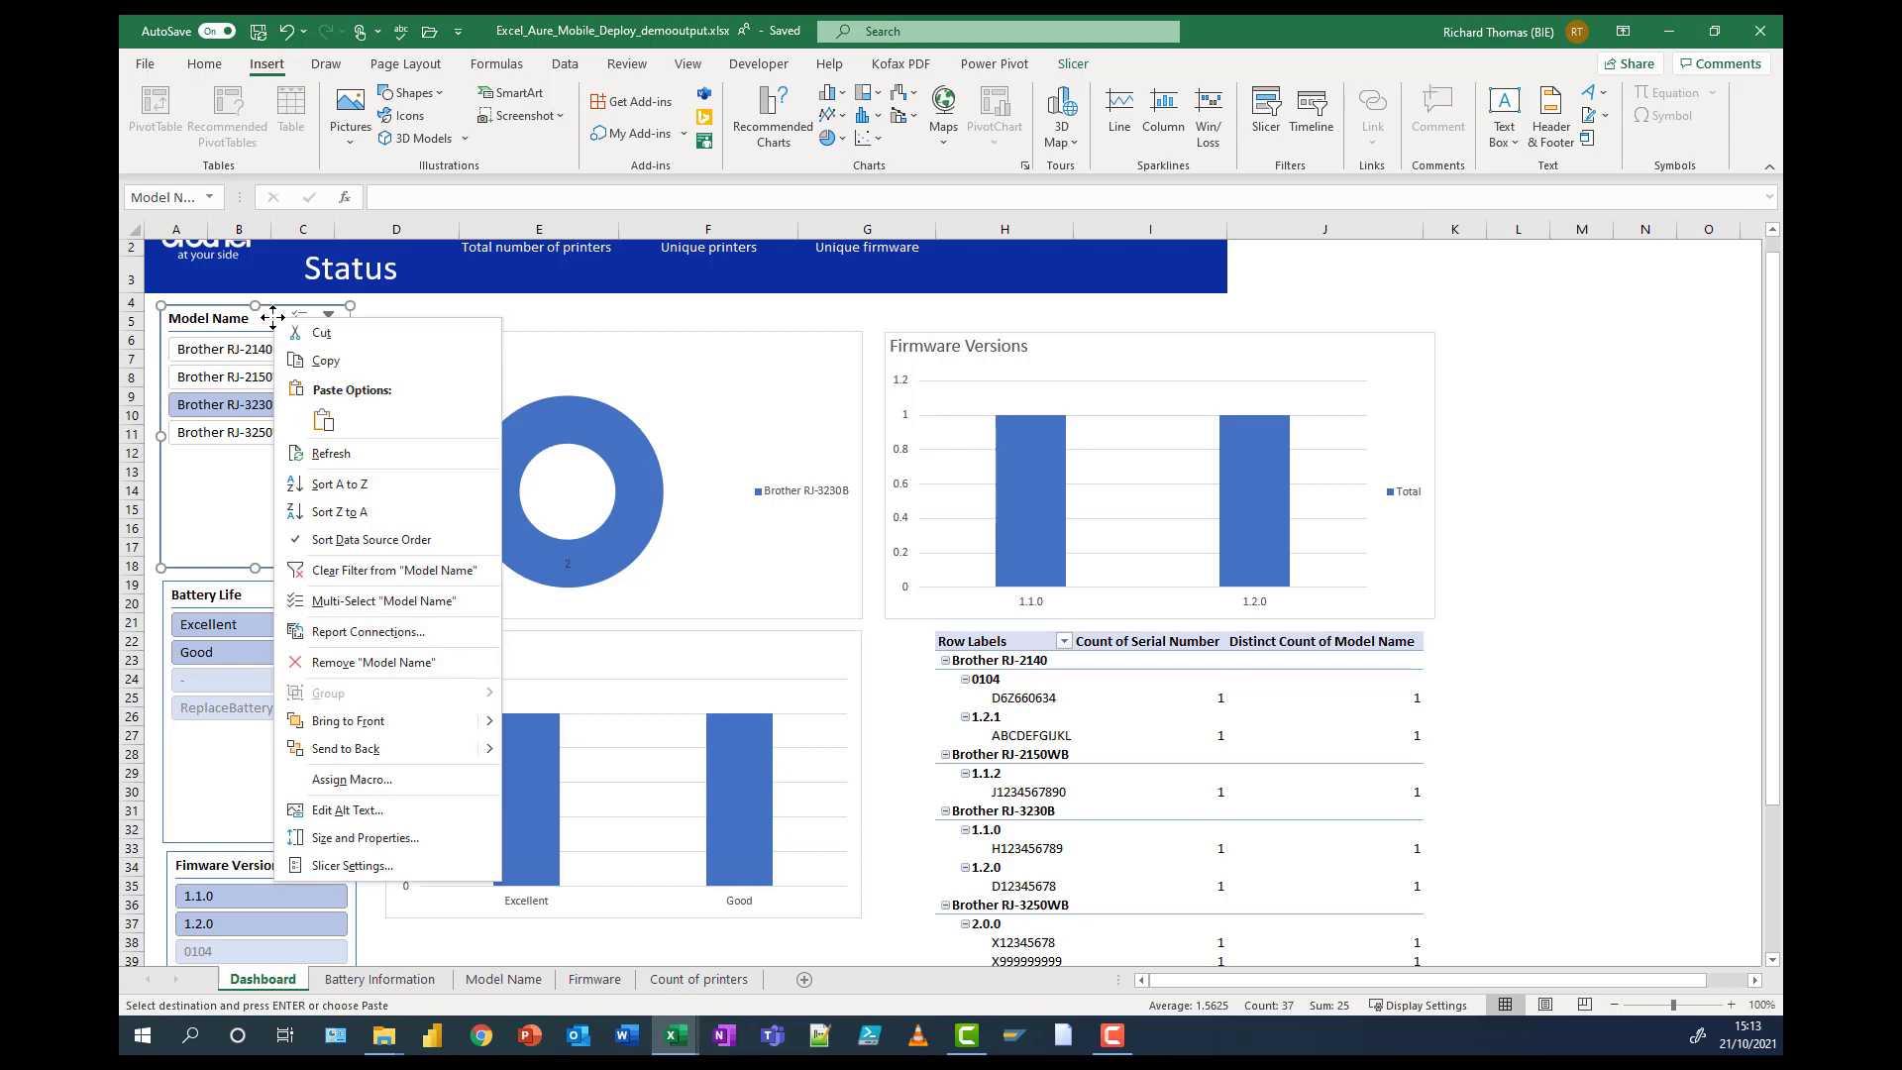
key(Escape)
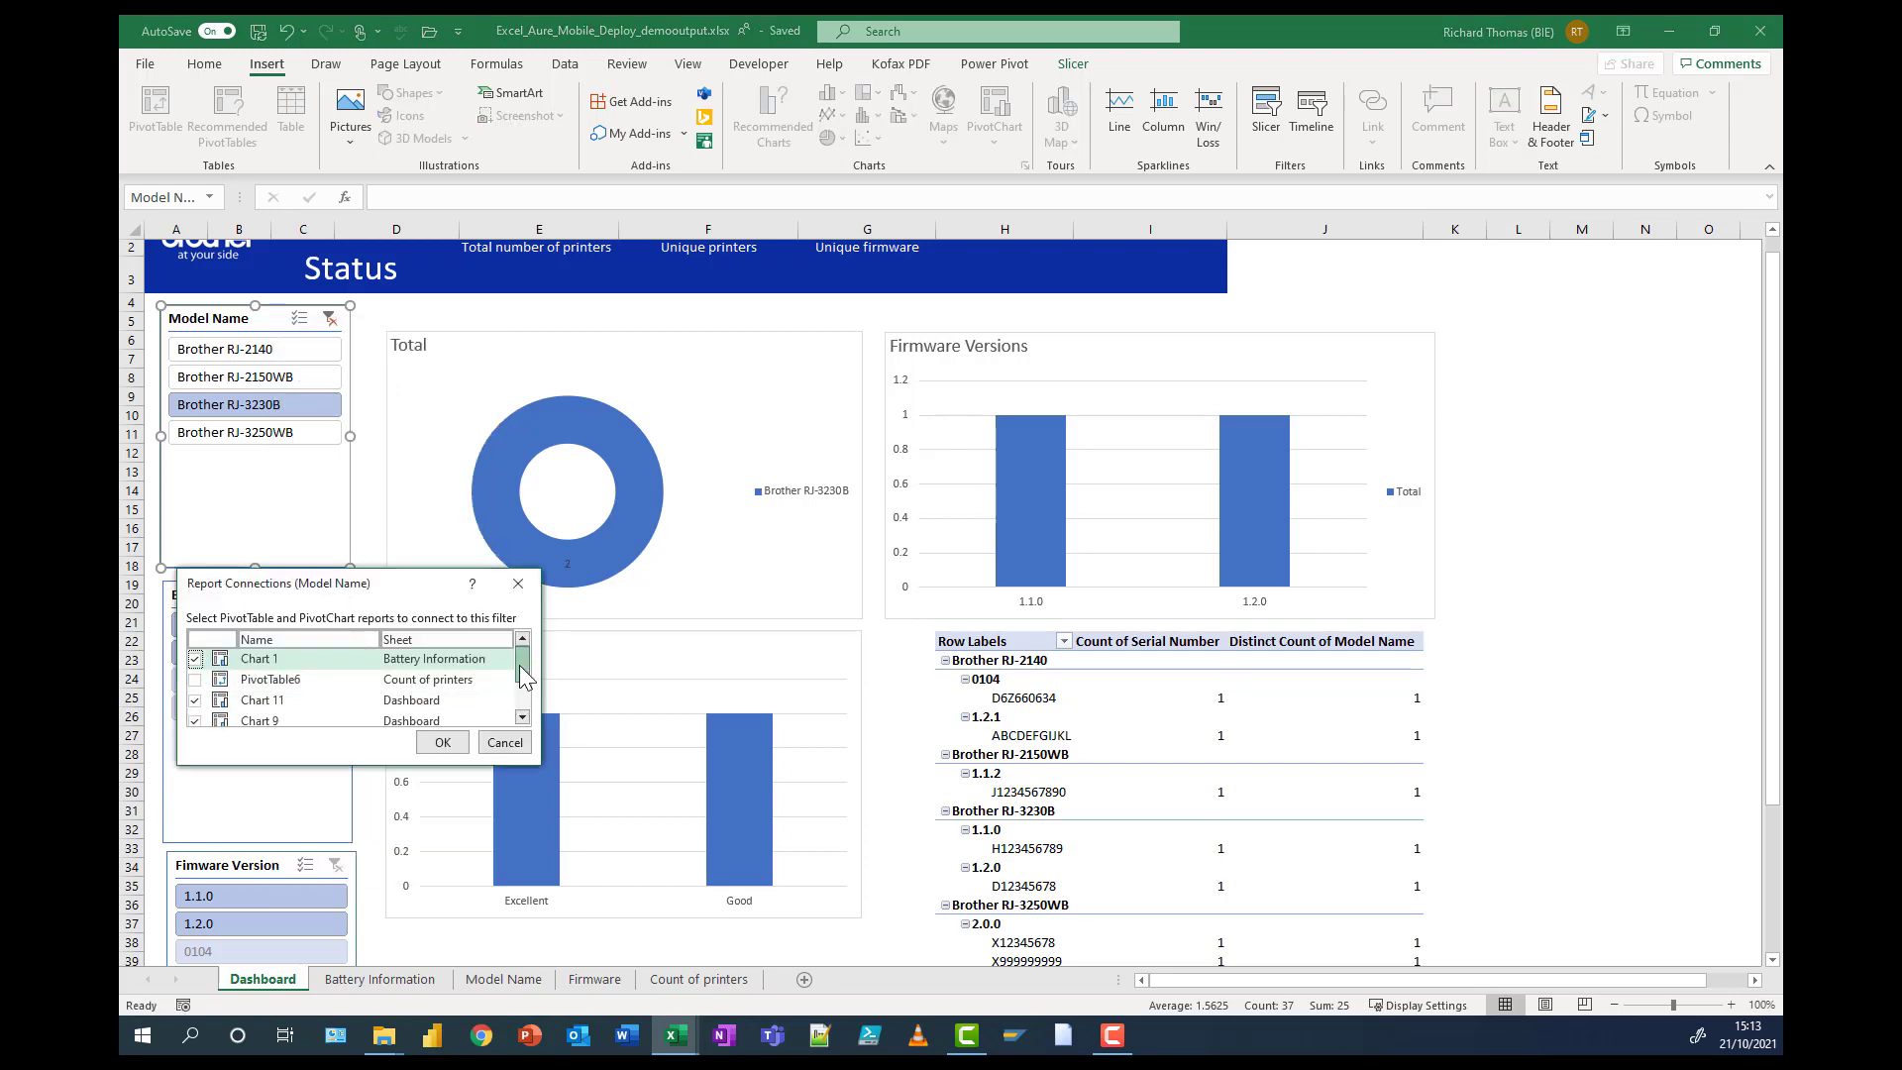
scroll(525, 688, down, 1)
click(196, 697)
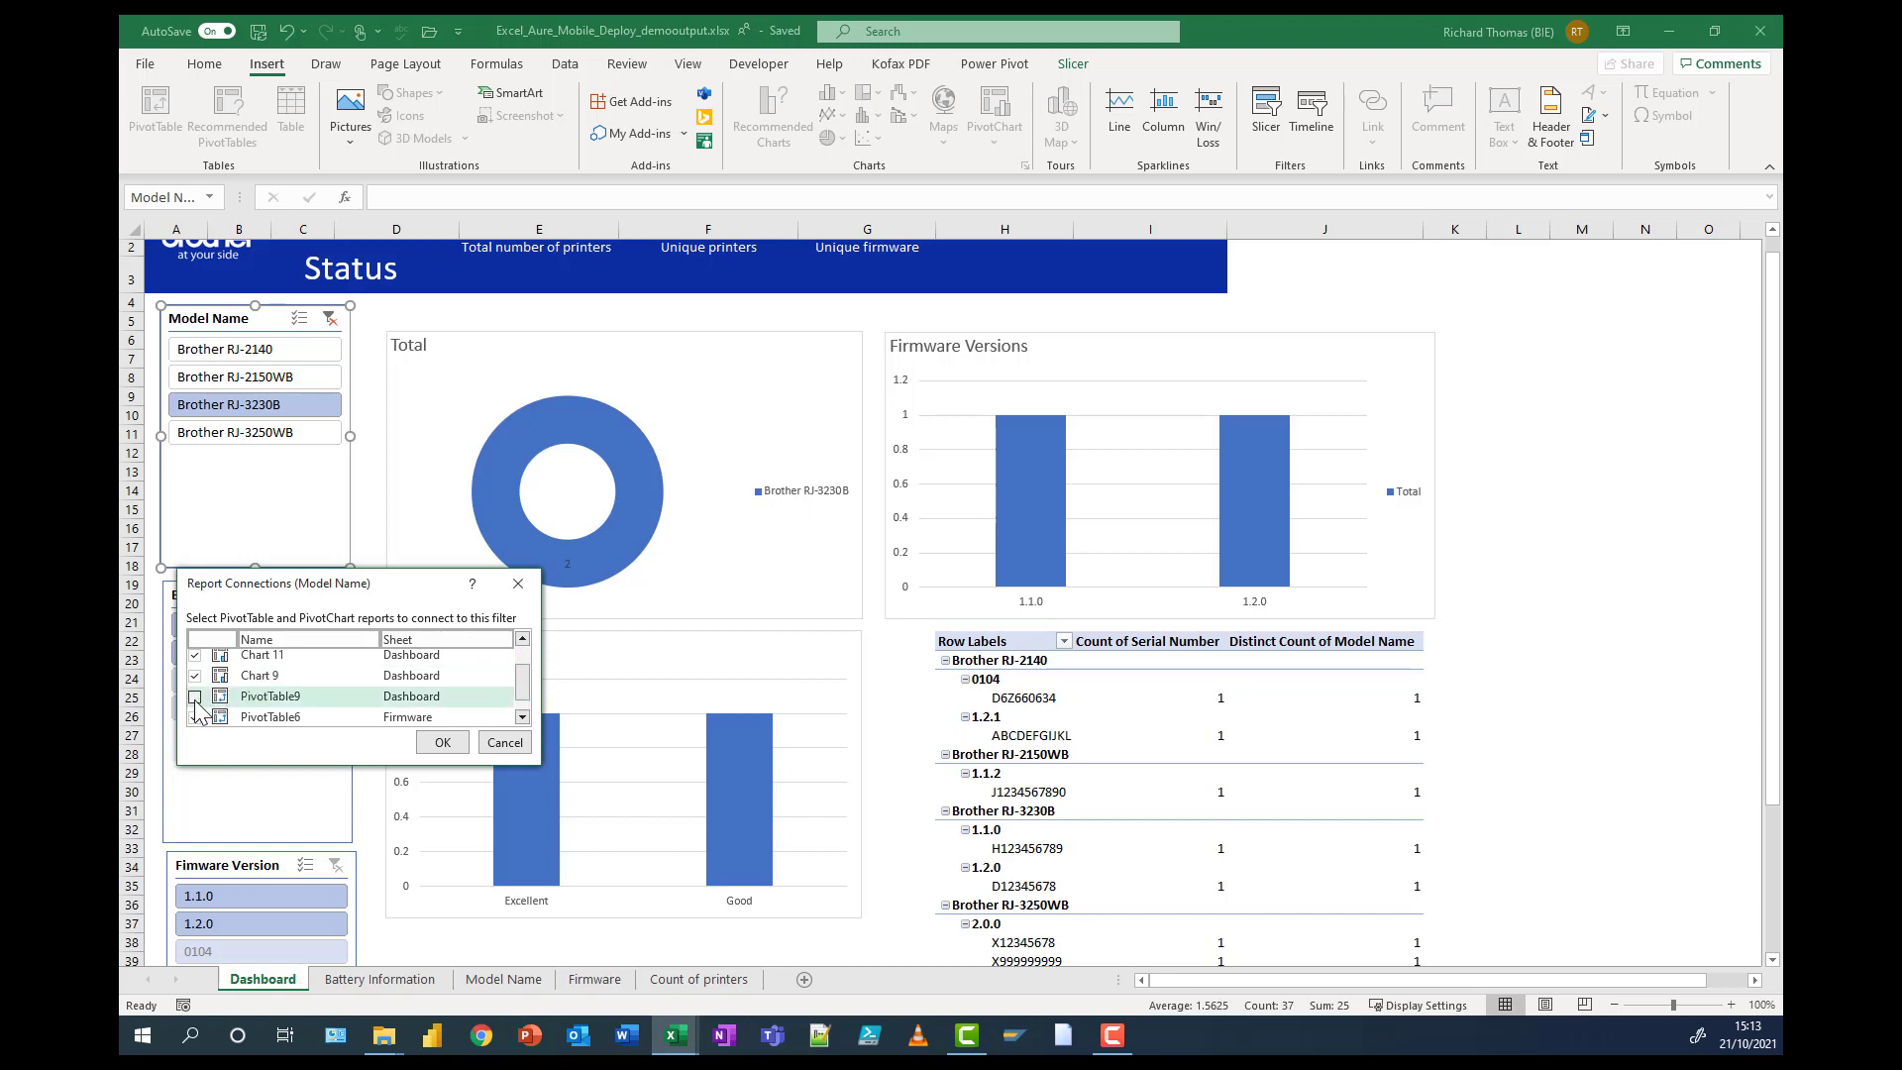
click(443, 742)
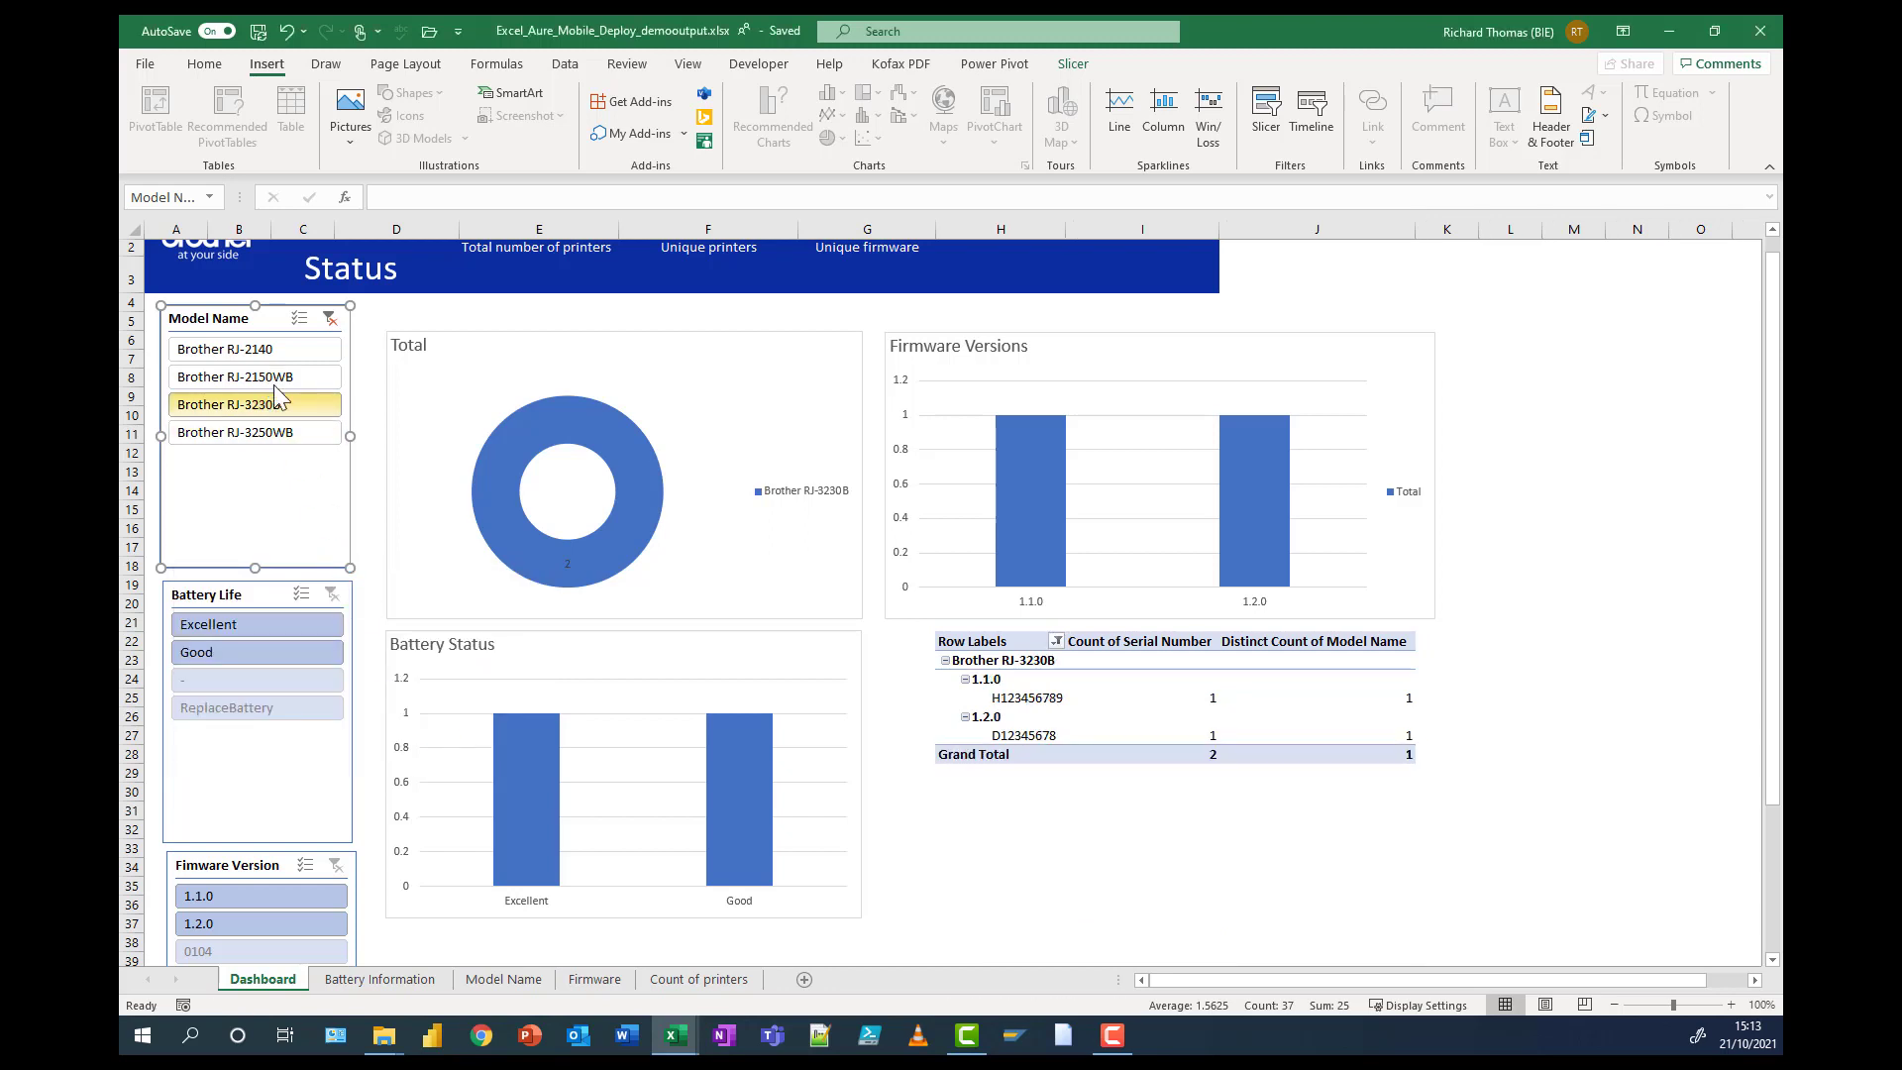
- Check the connected Model Name slicer with Brother RJ-2150WB and clear its filter
click(275, 377)
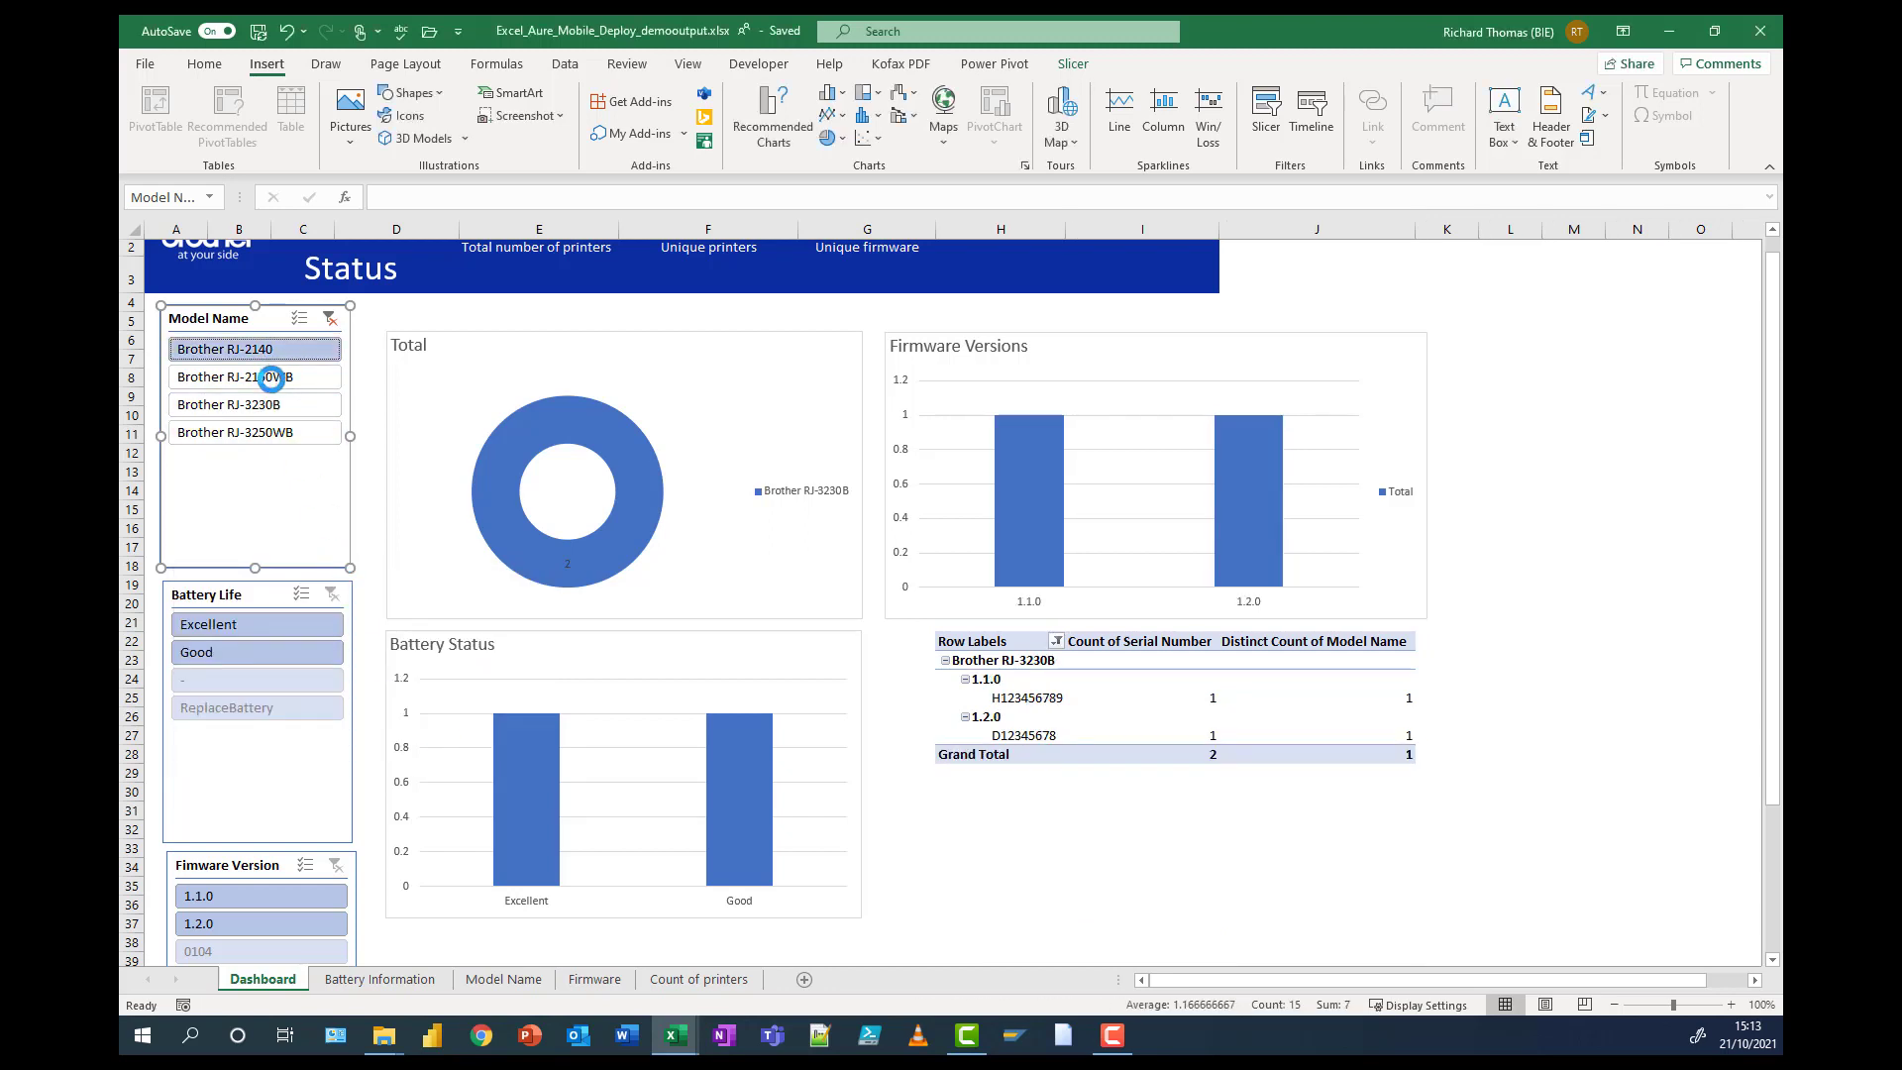
click(330, 318)
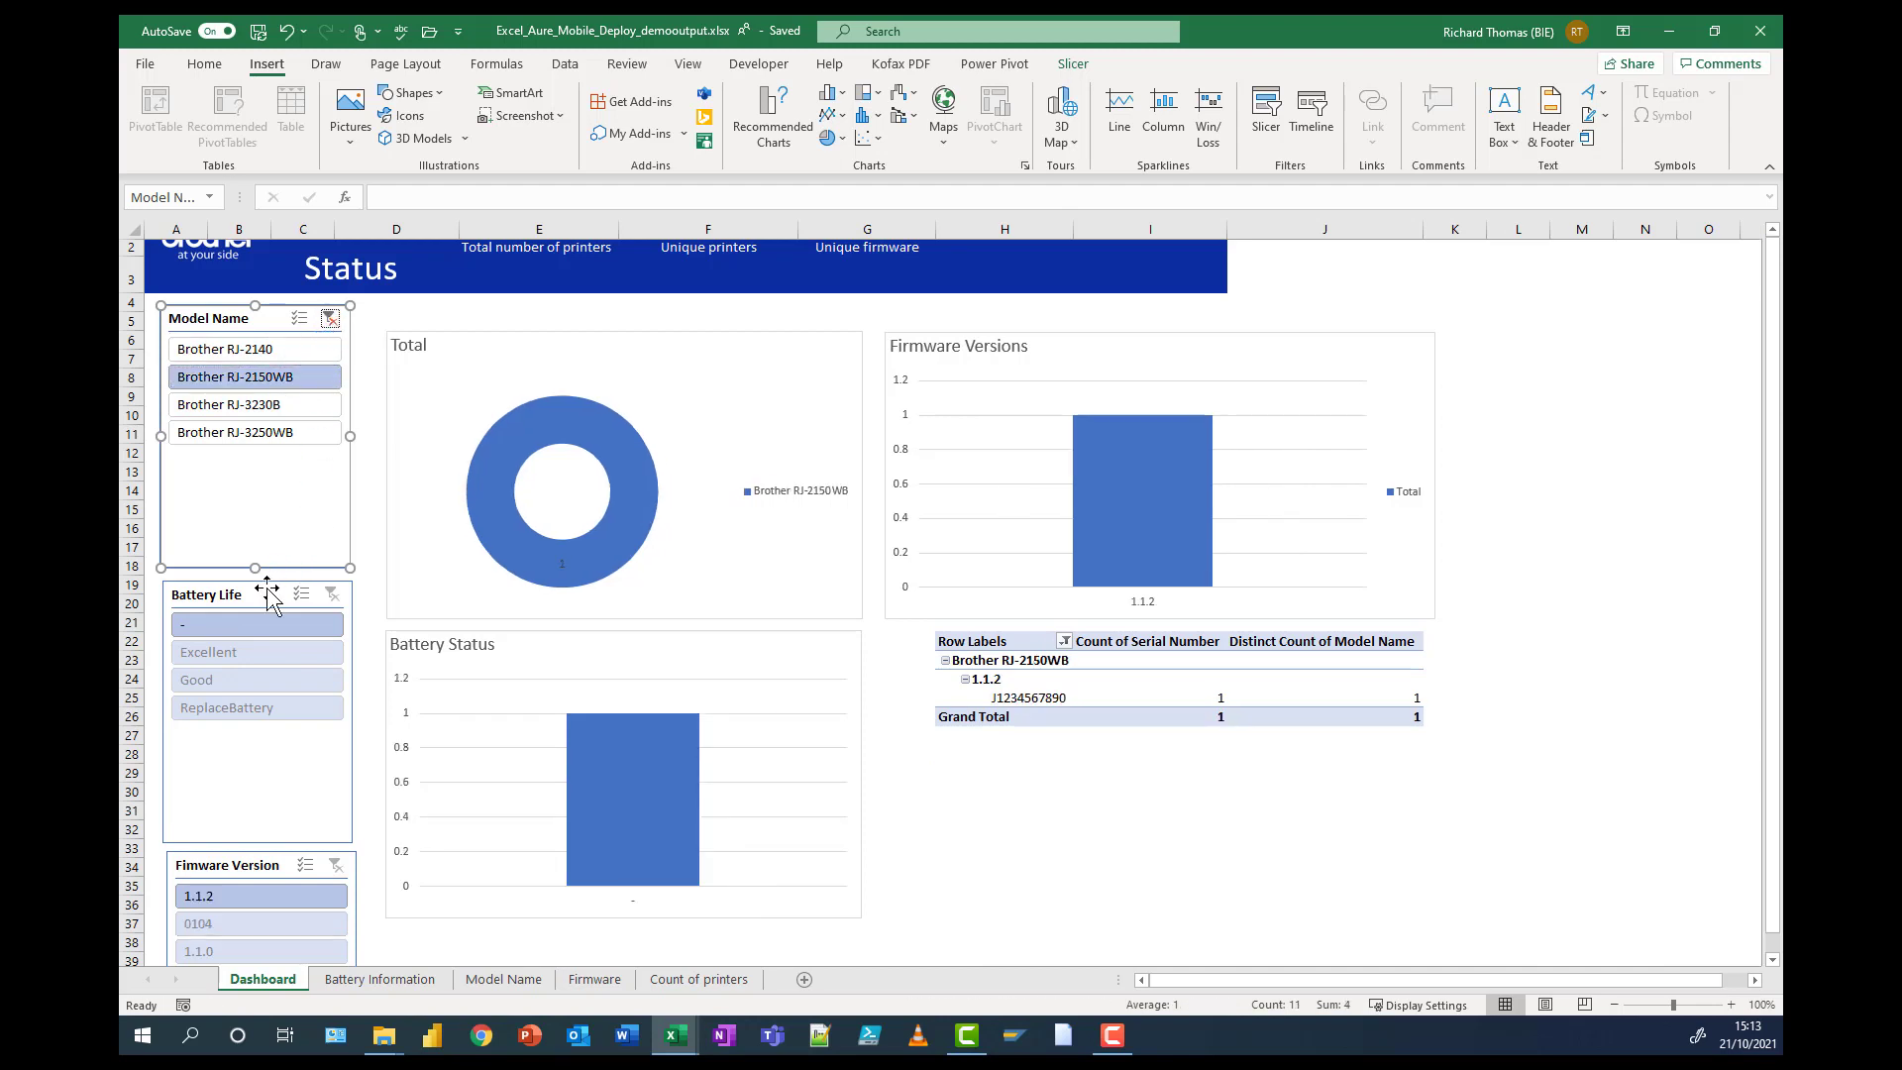
right_click(260, 601)
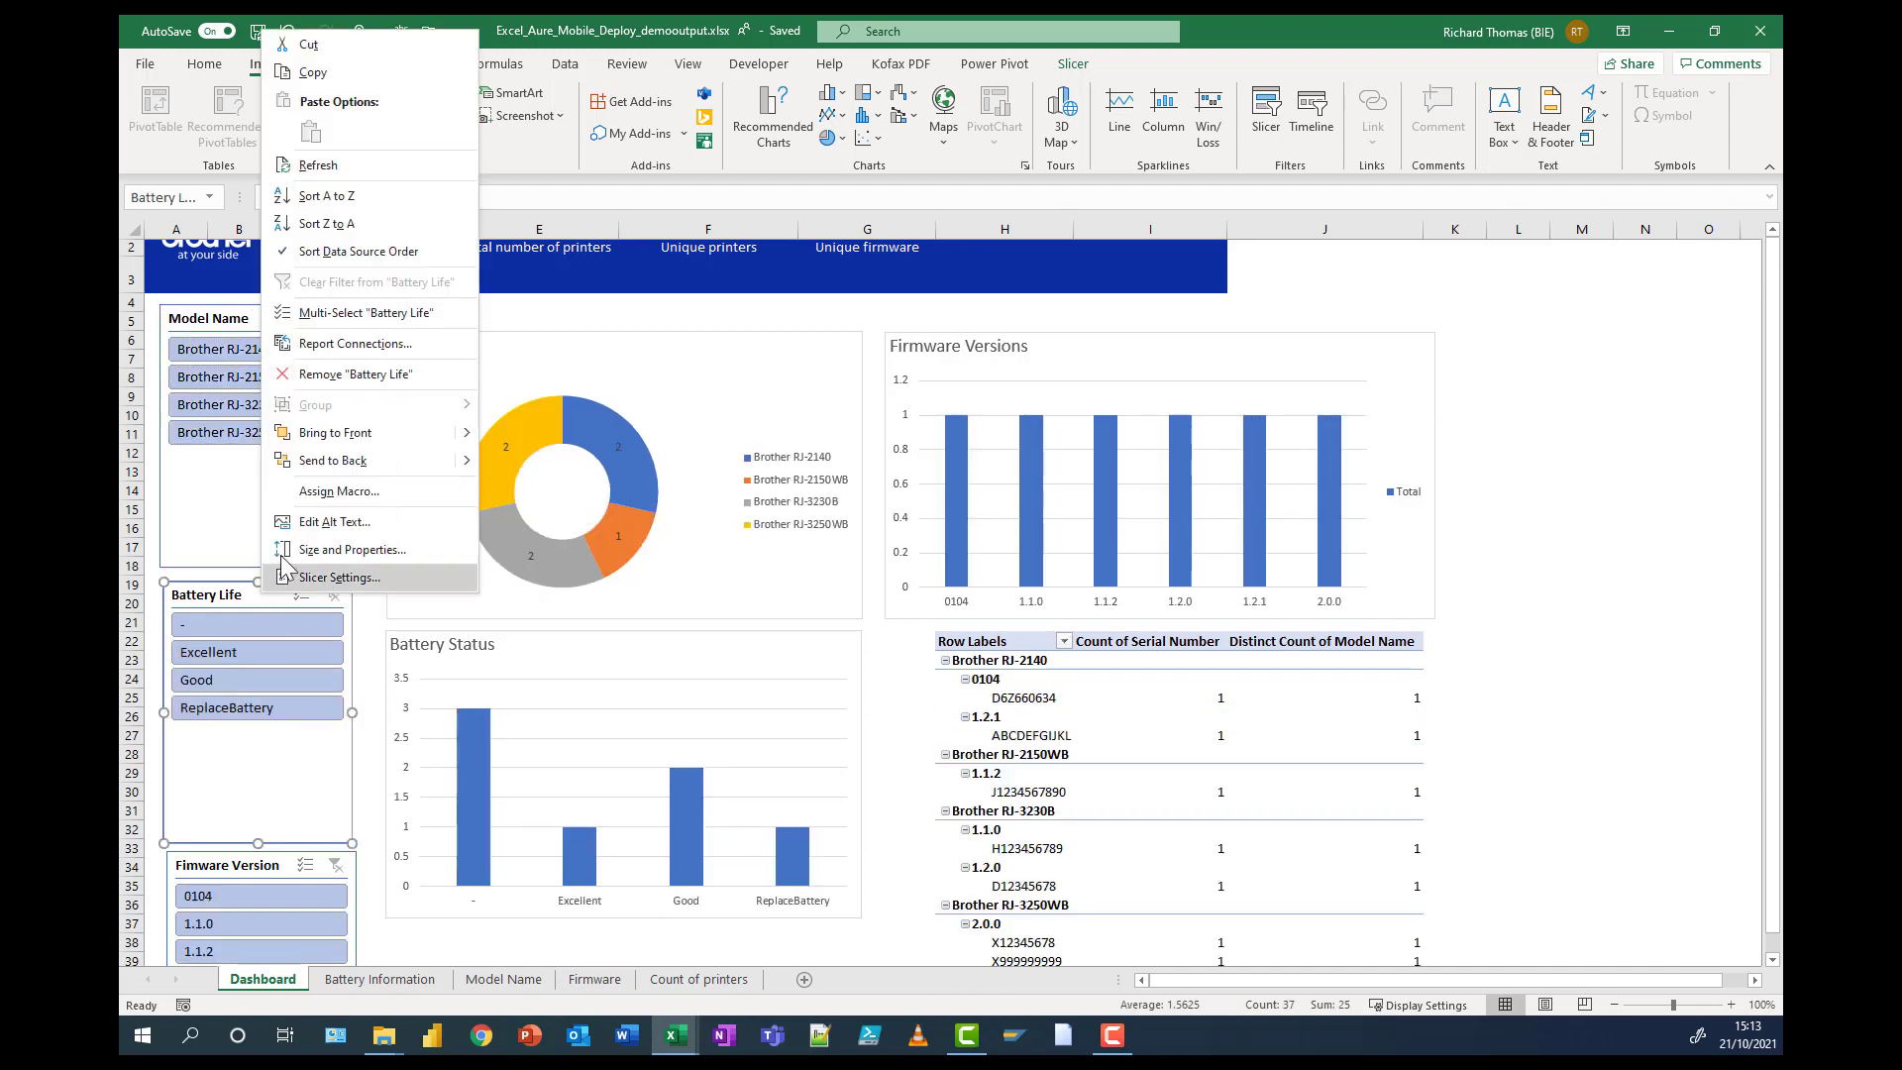
click(352, 342)
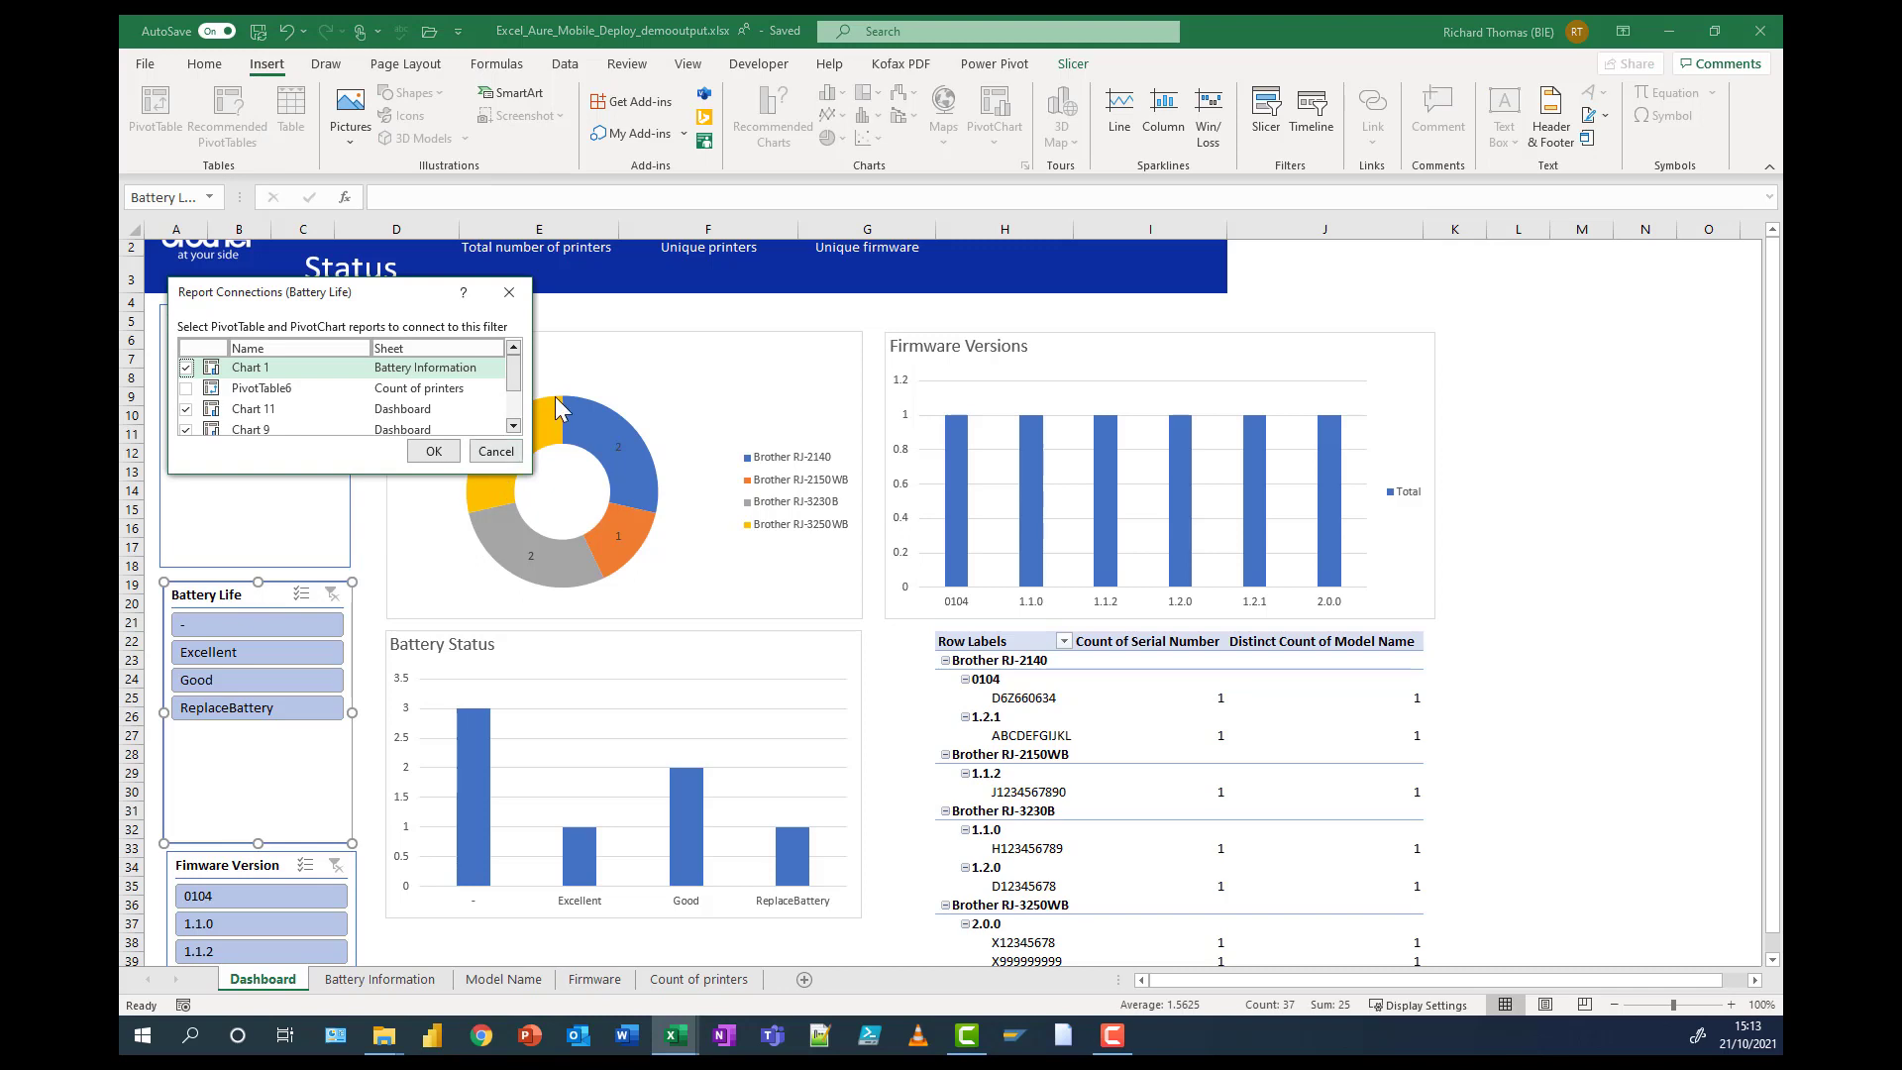
drag(513, 373, 514, 391)
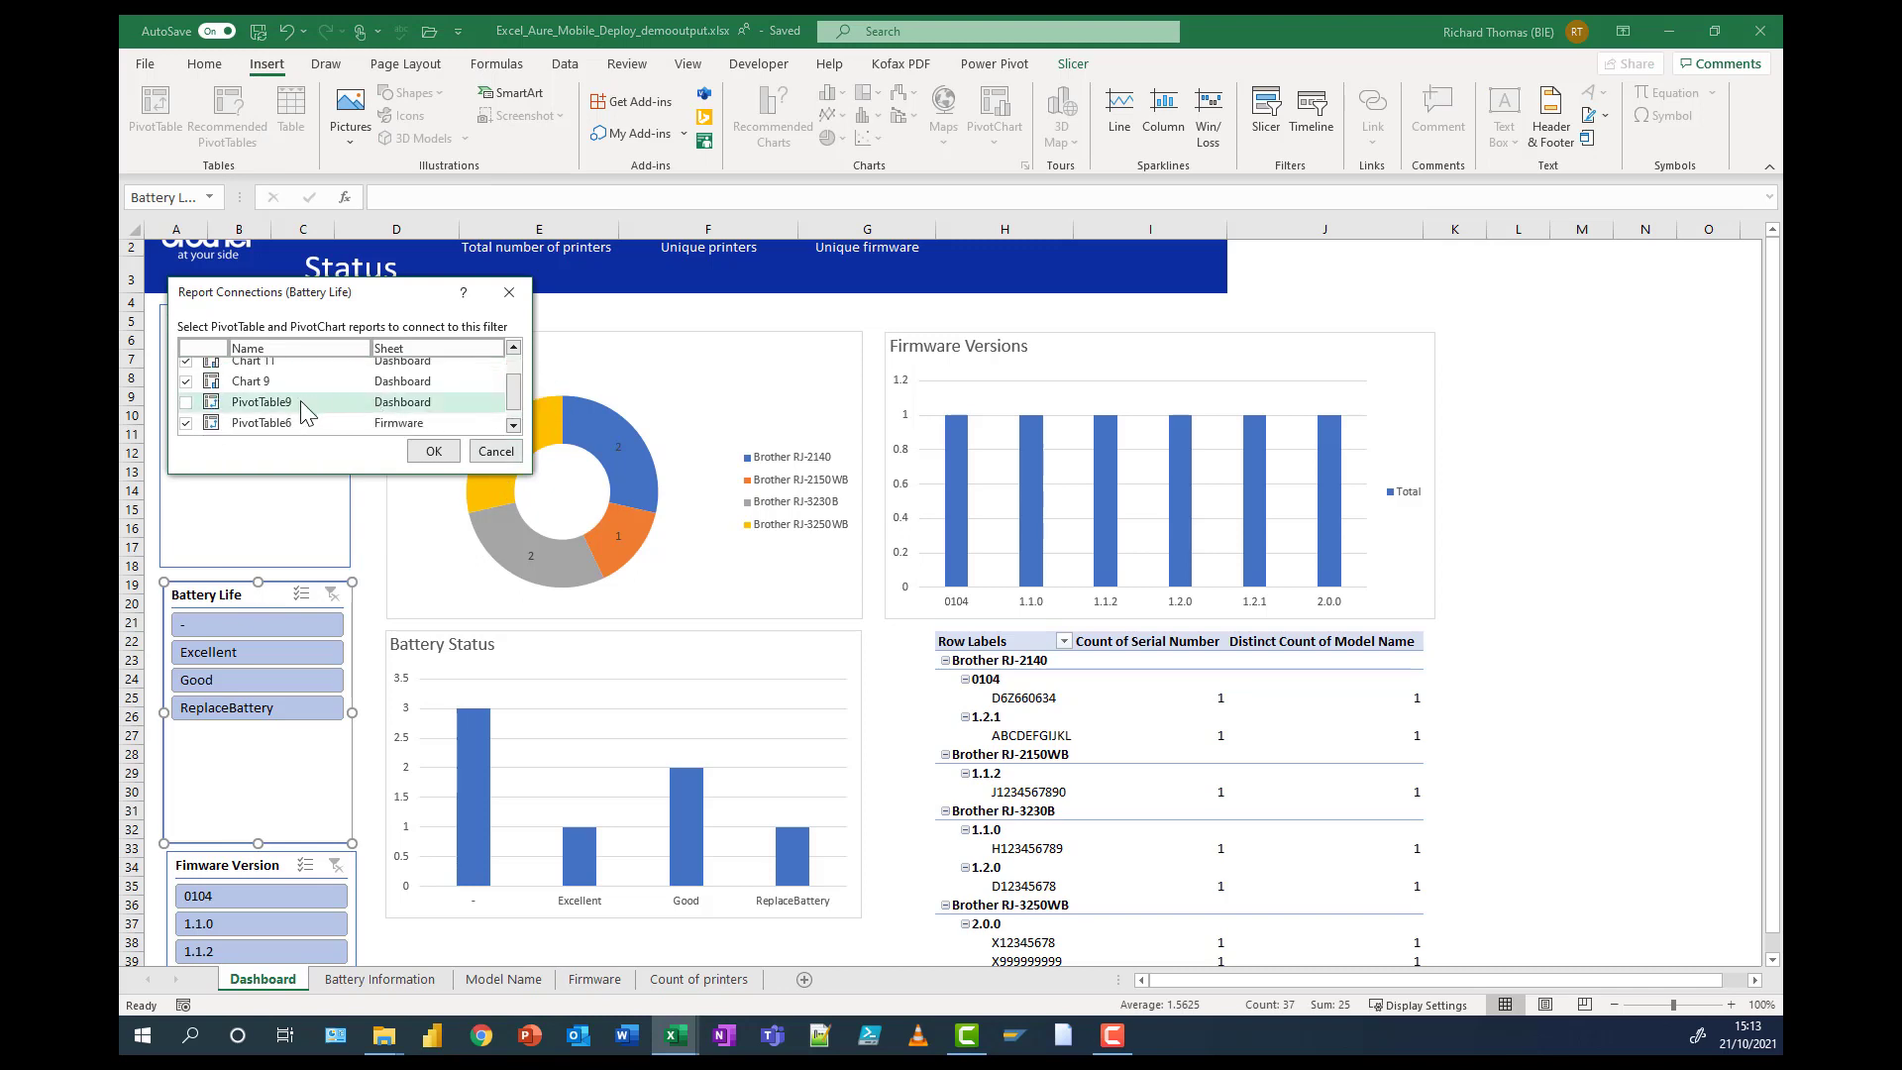
click(434, 451)
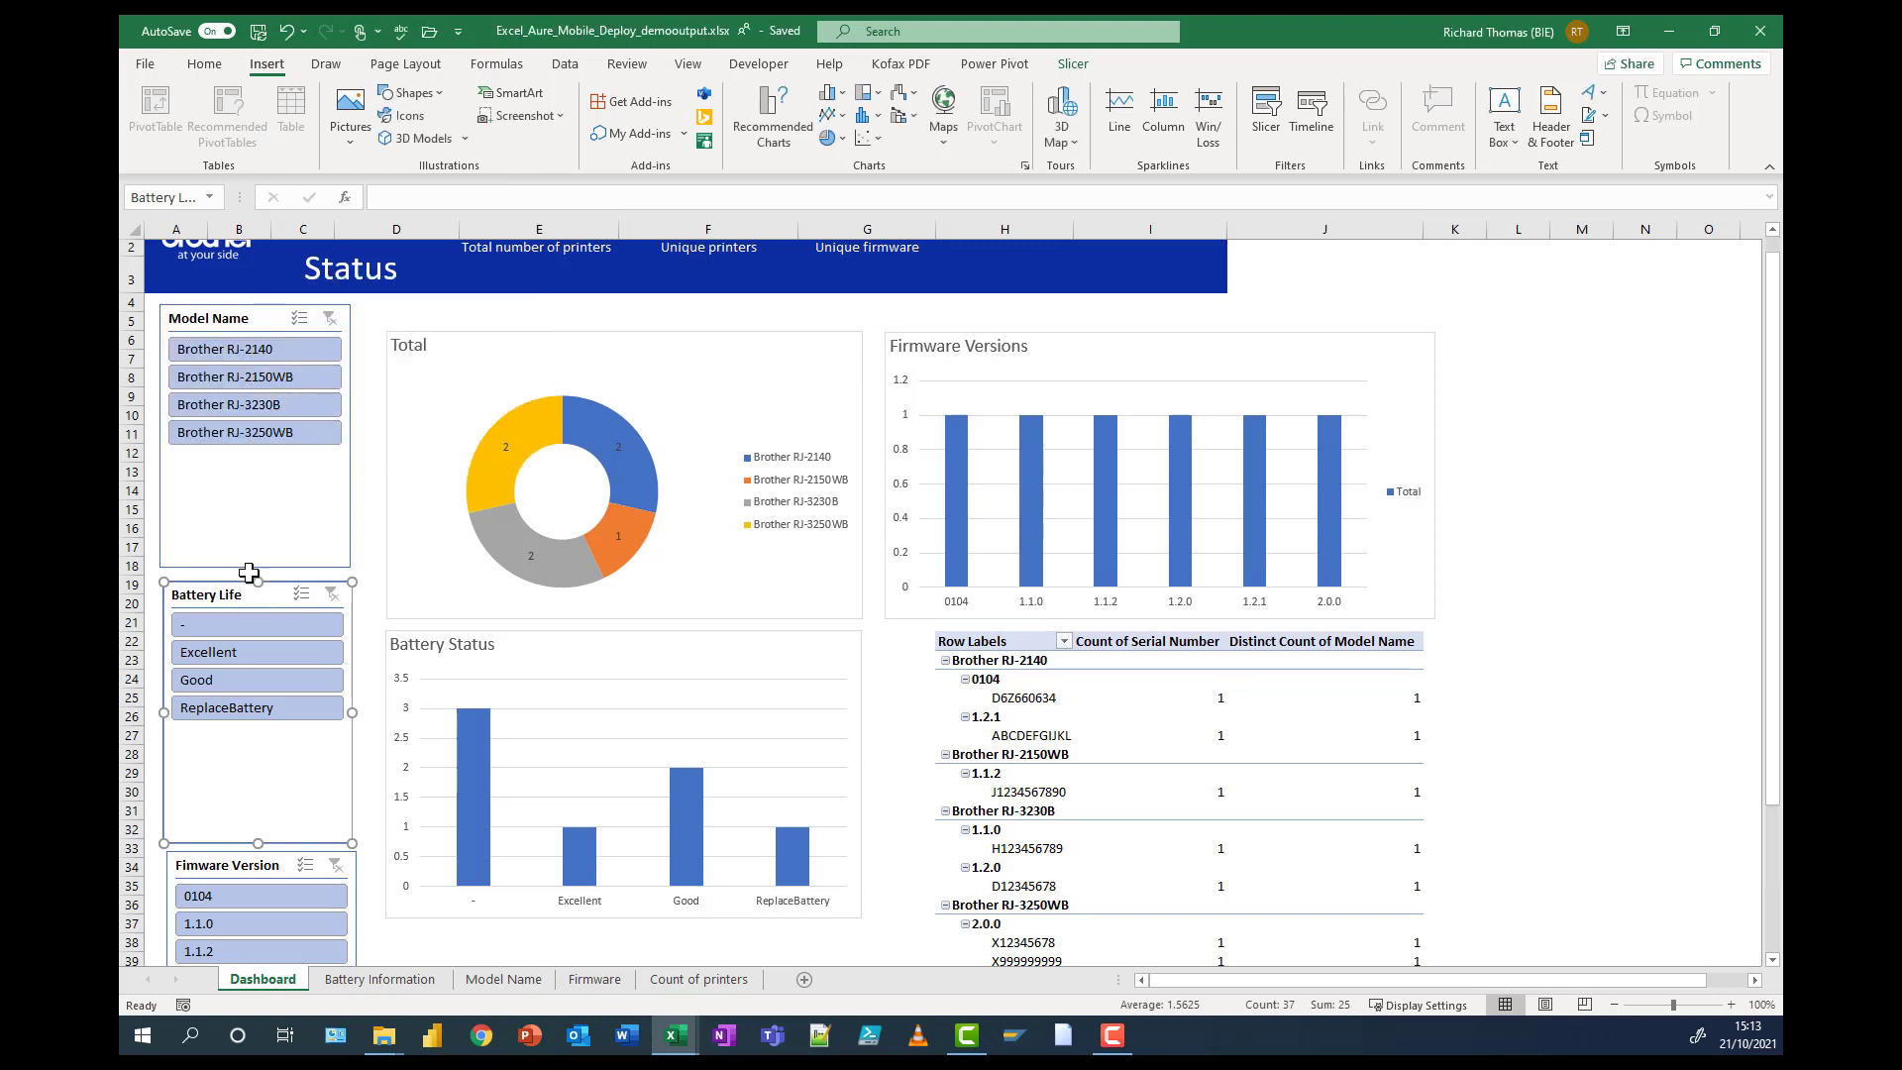
- Connect the Battery Life slicer to PivotTable9 on the Dashboard sheet
right_click(273, 603)
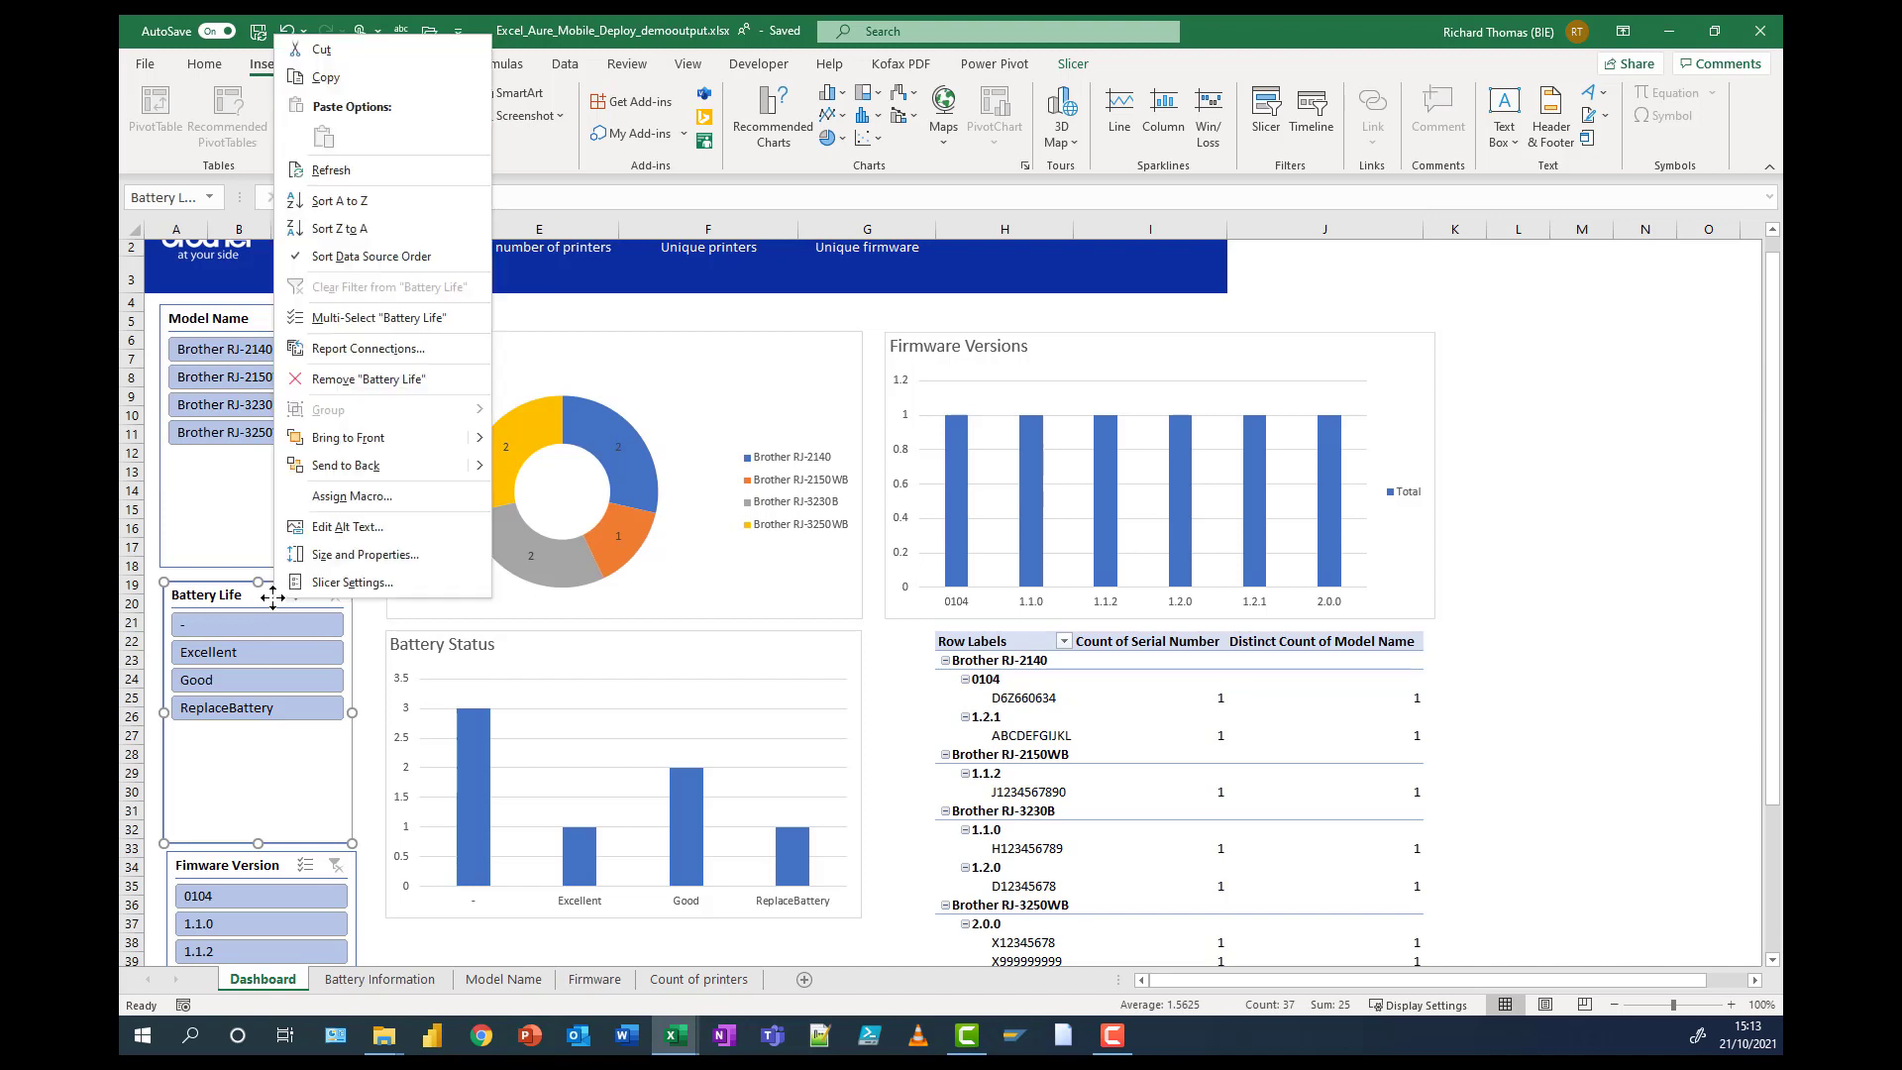
click(382, 348)
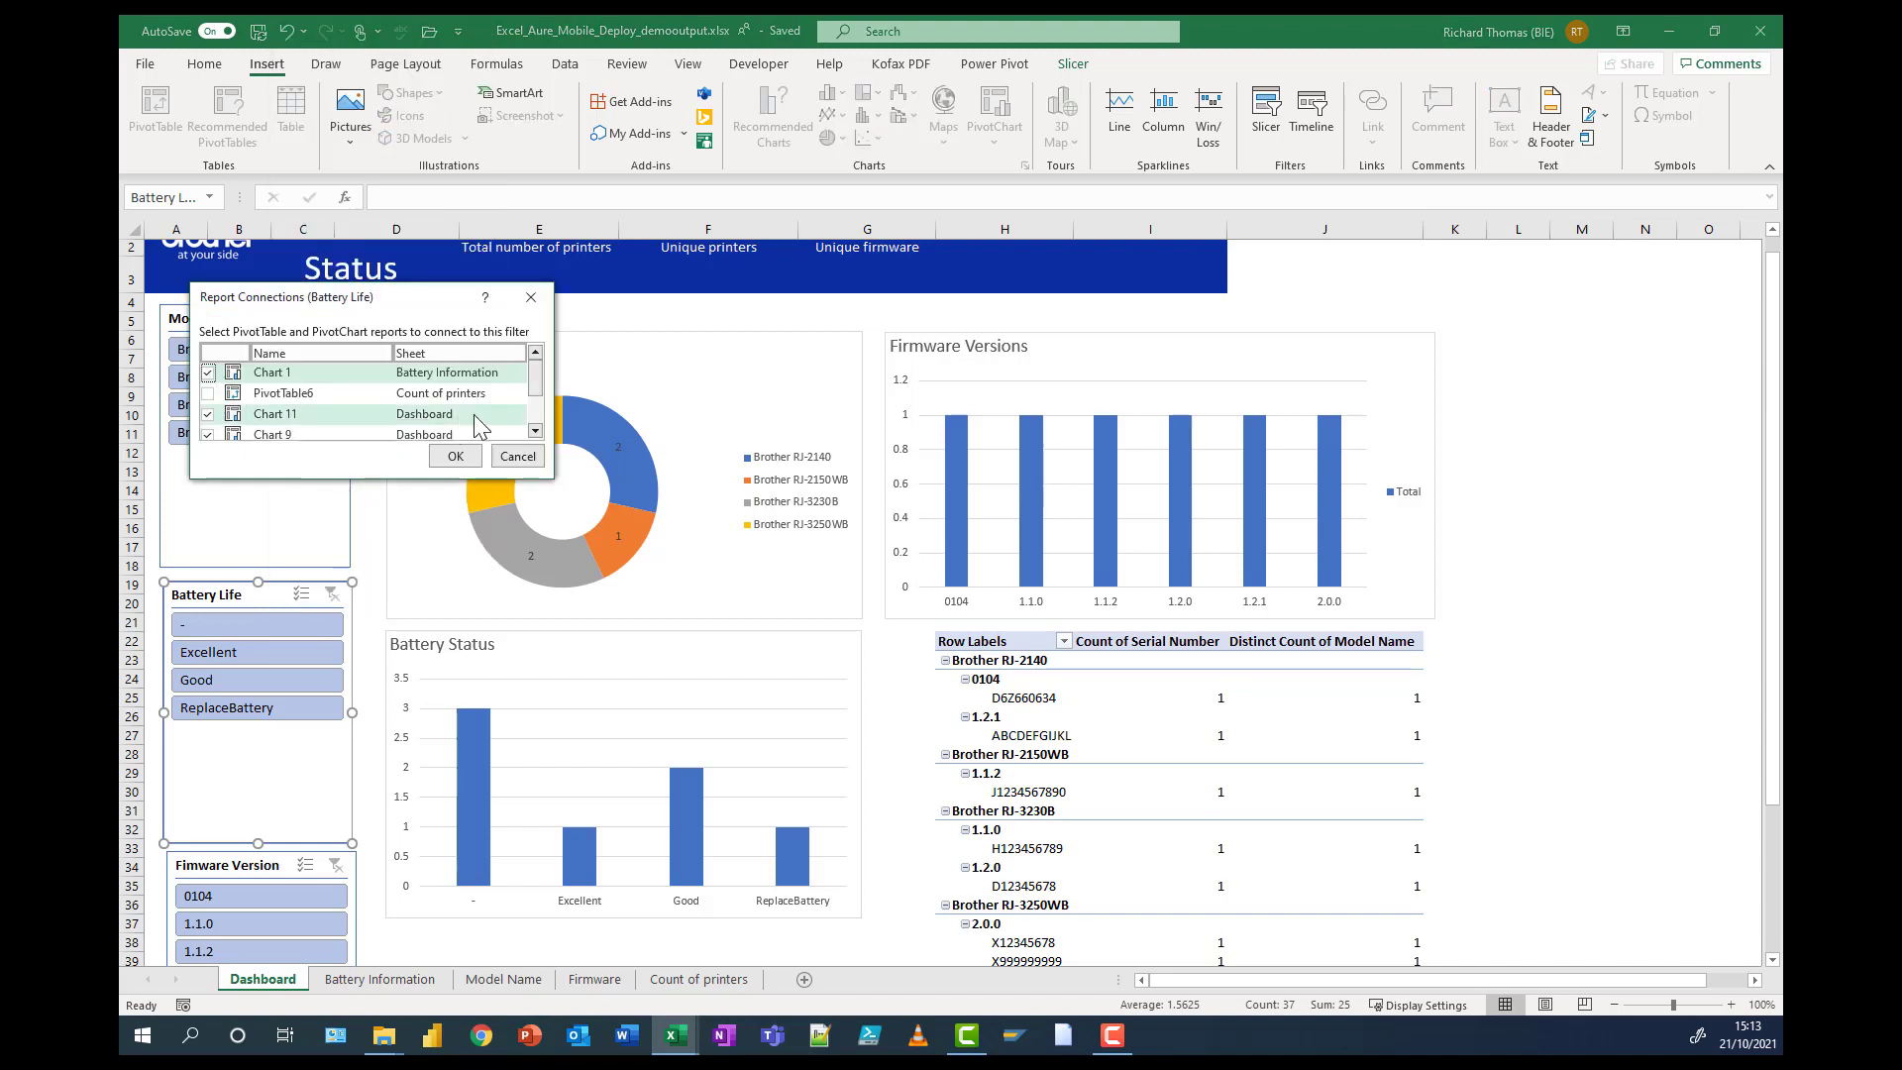
drag(538, 381, 536, 412)
click(207, 387)
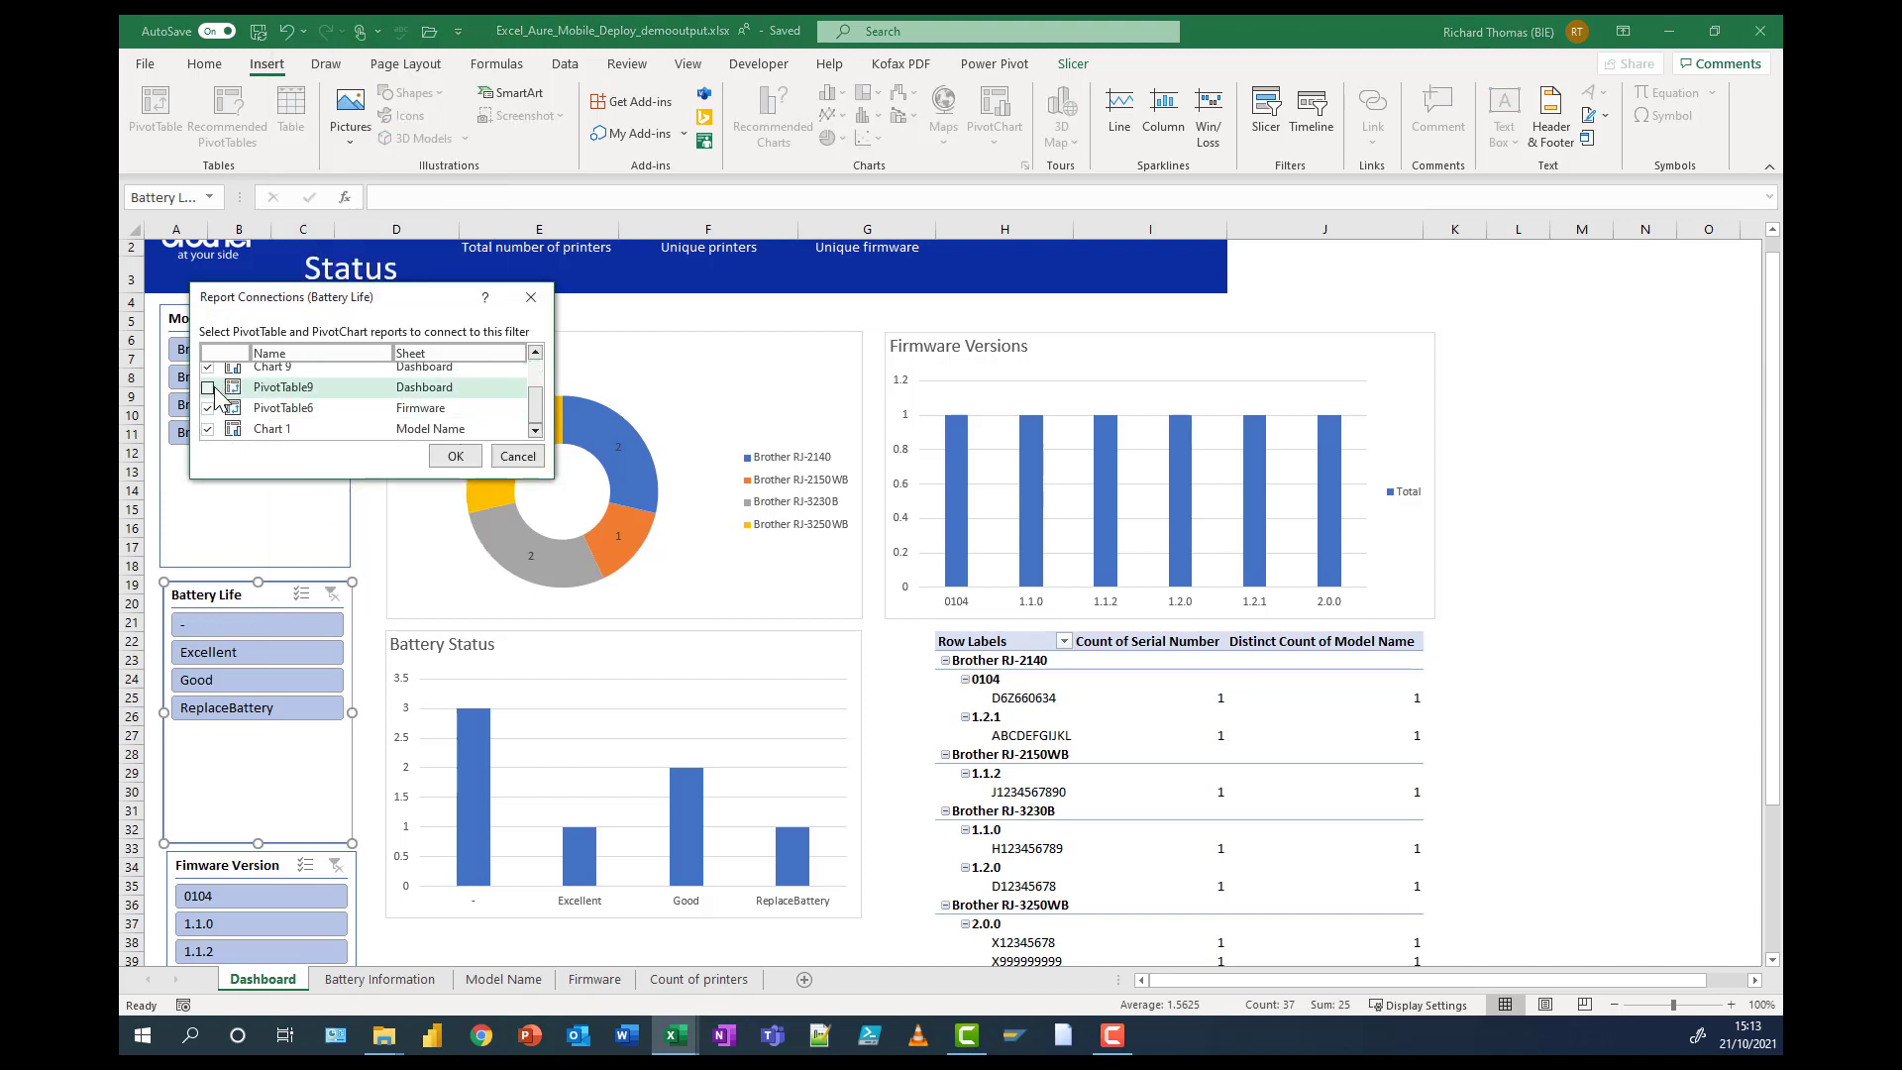
click(455, 456)
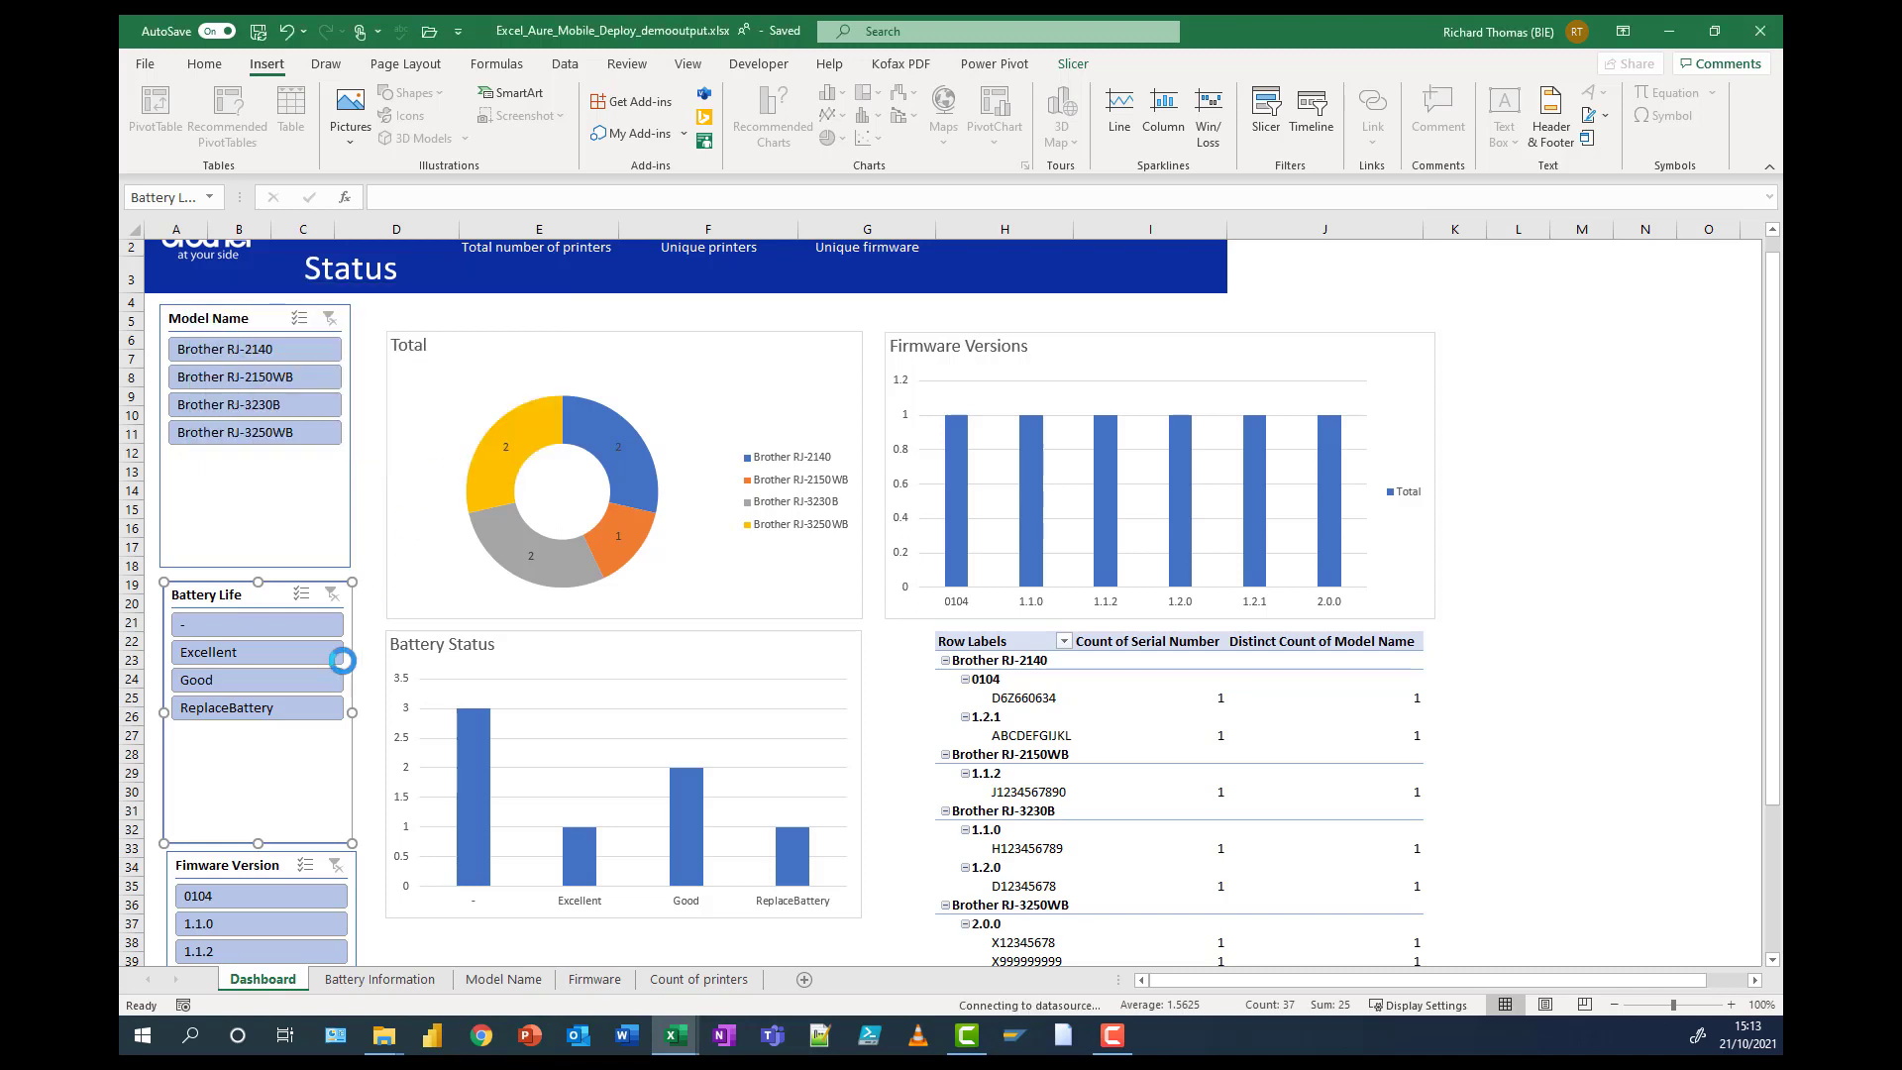
- Connect the Fimware Version slicer to PivotTable9 on the Dashboard sheet
click(271, 865)
right_click(270, 865)
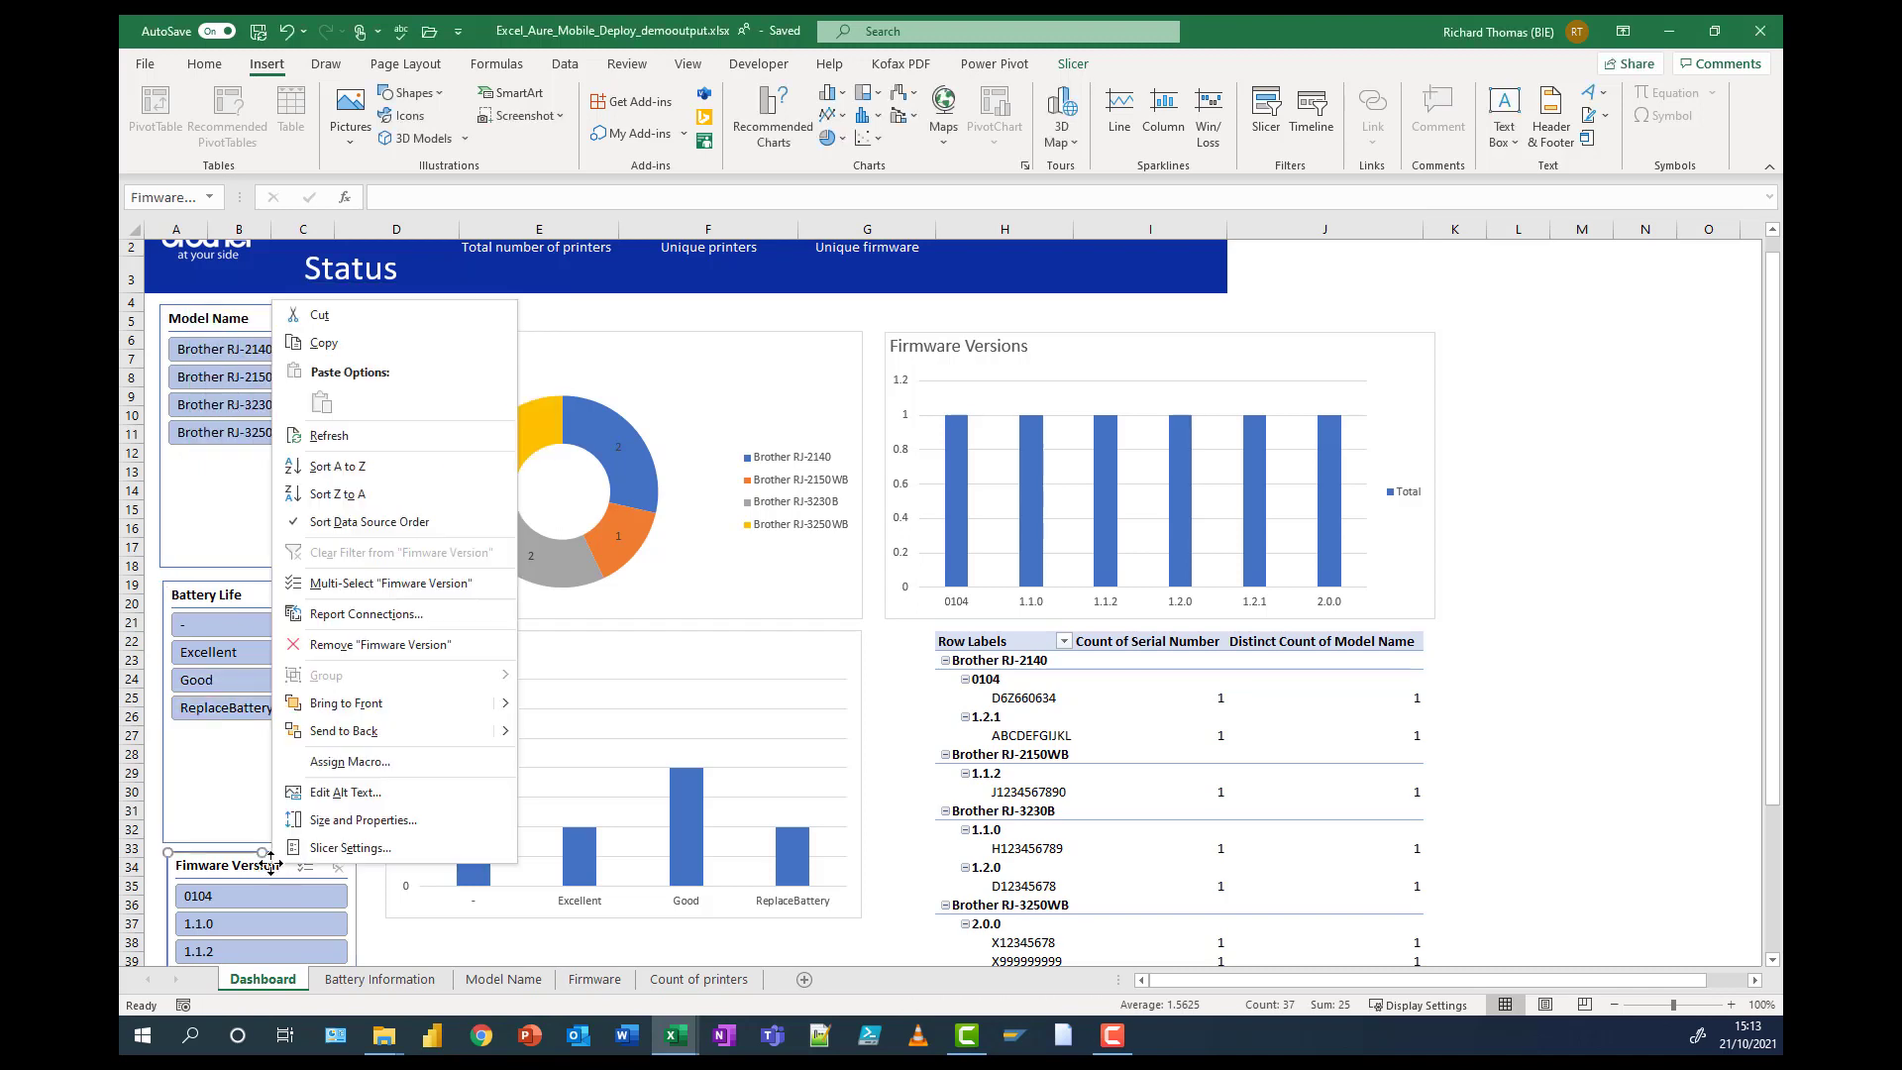
click(383, 615)
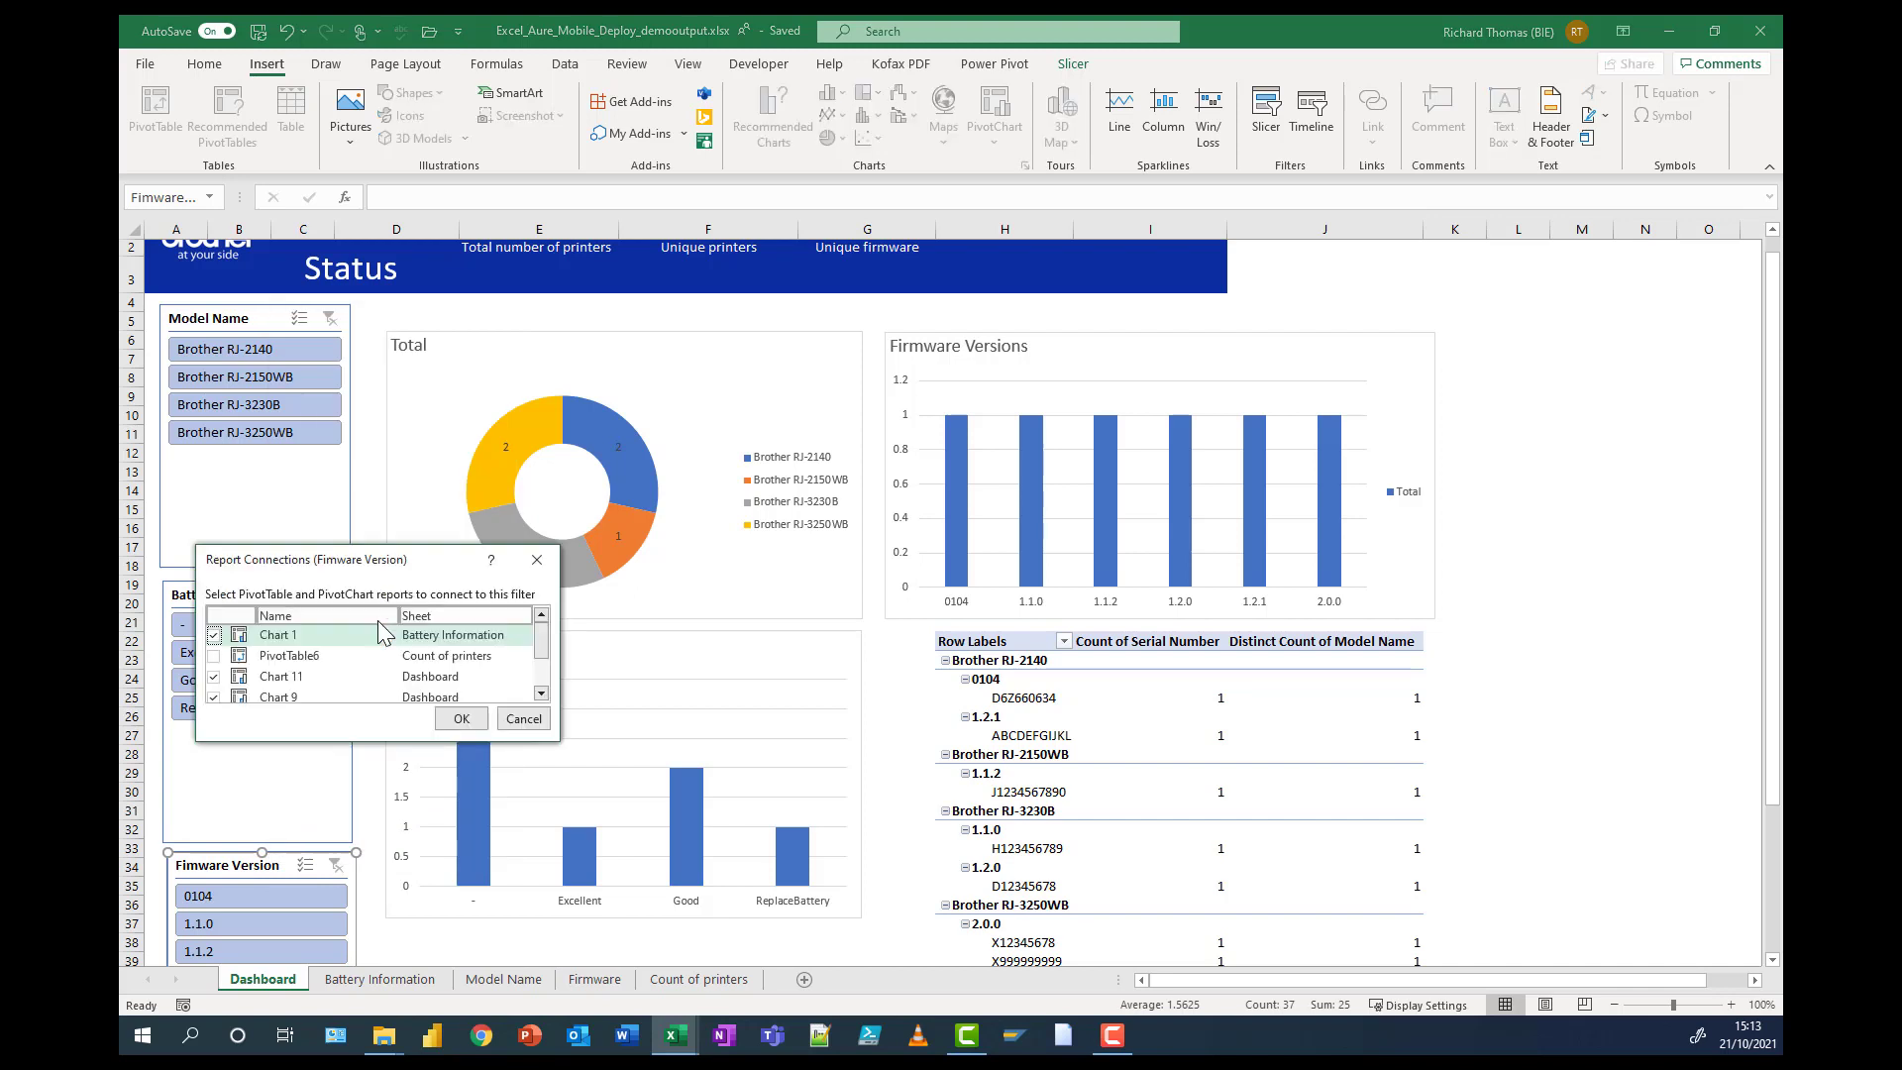
drag(546, 644, 544, 677)
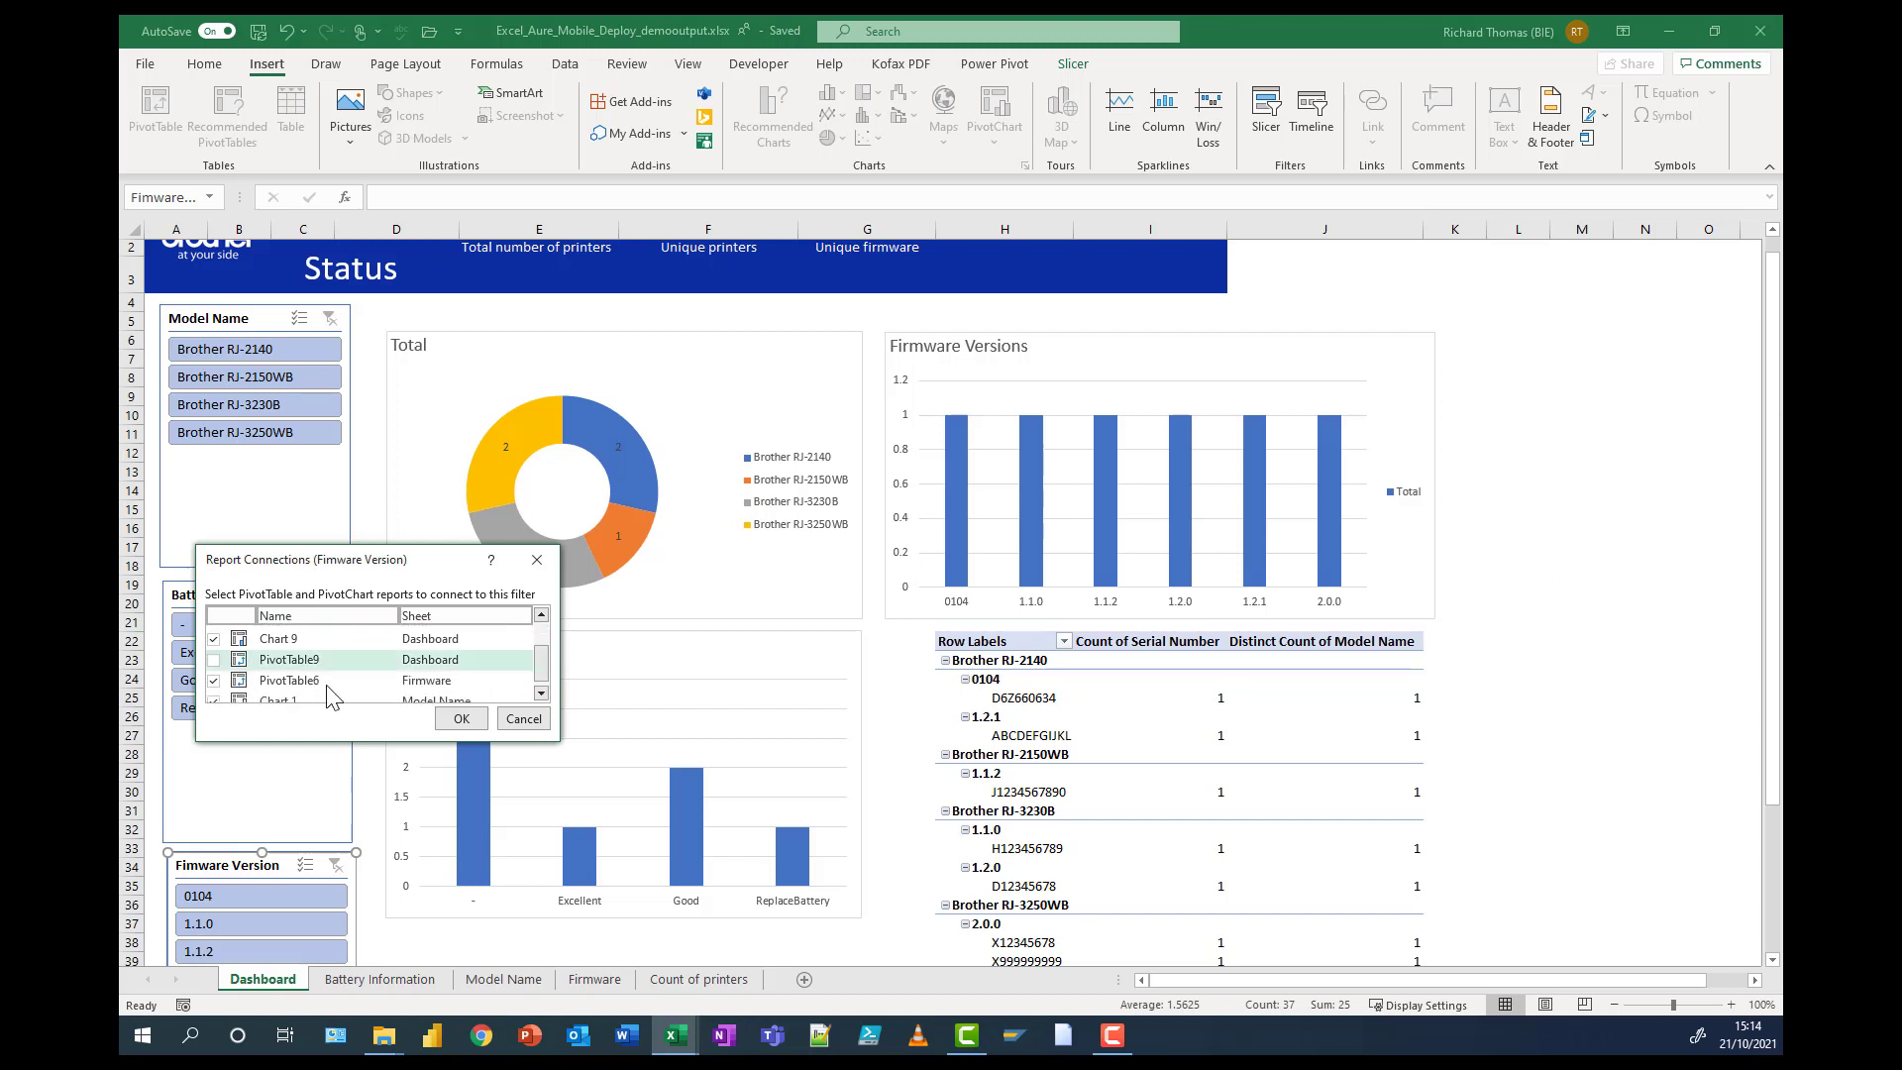
click(214, 659)
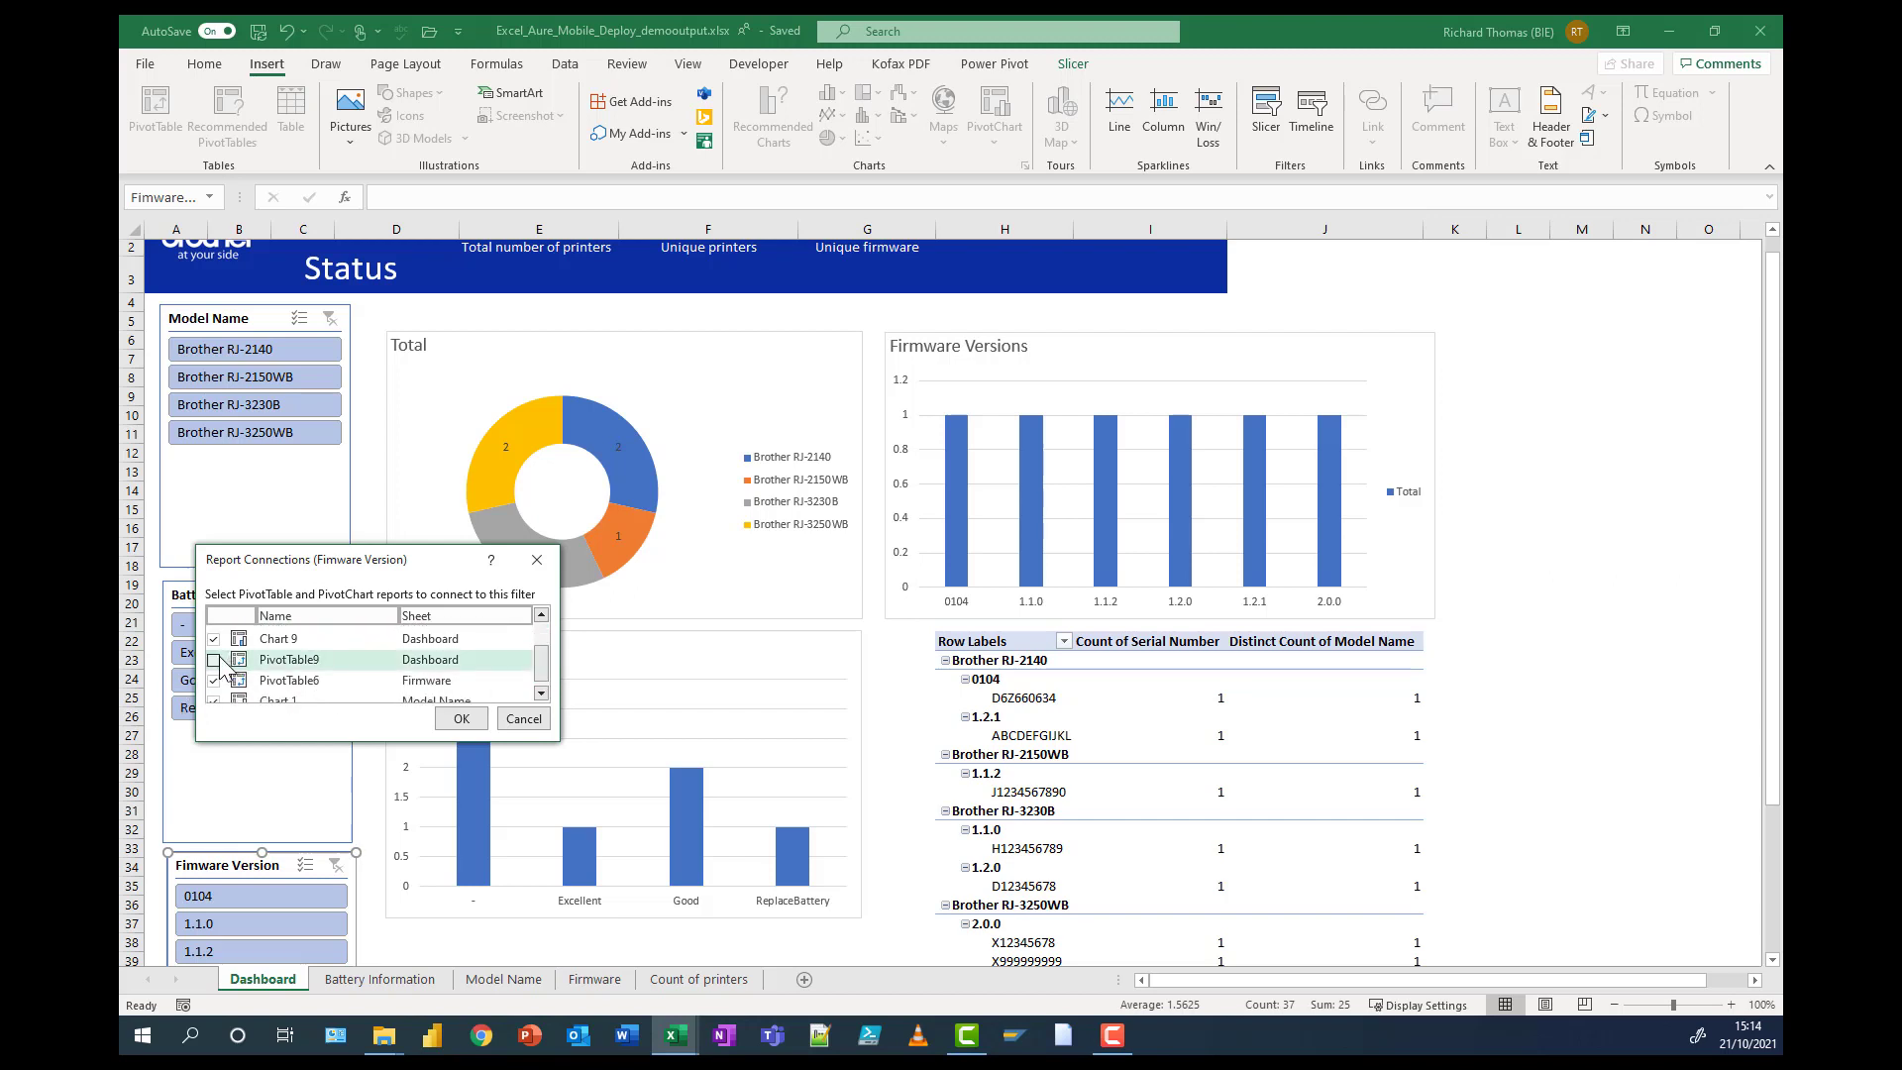
click(462, 719)
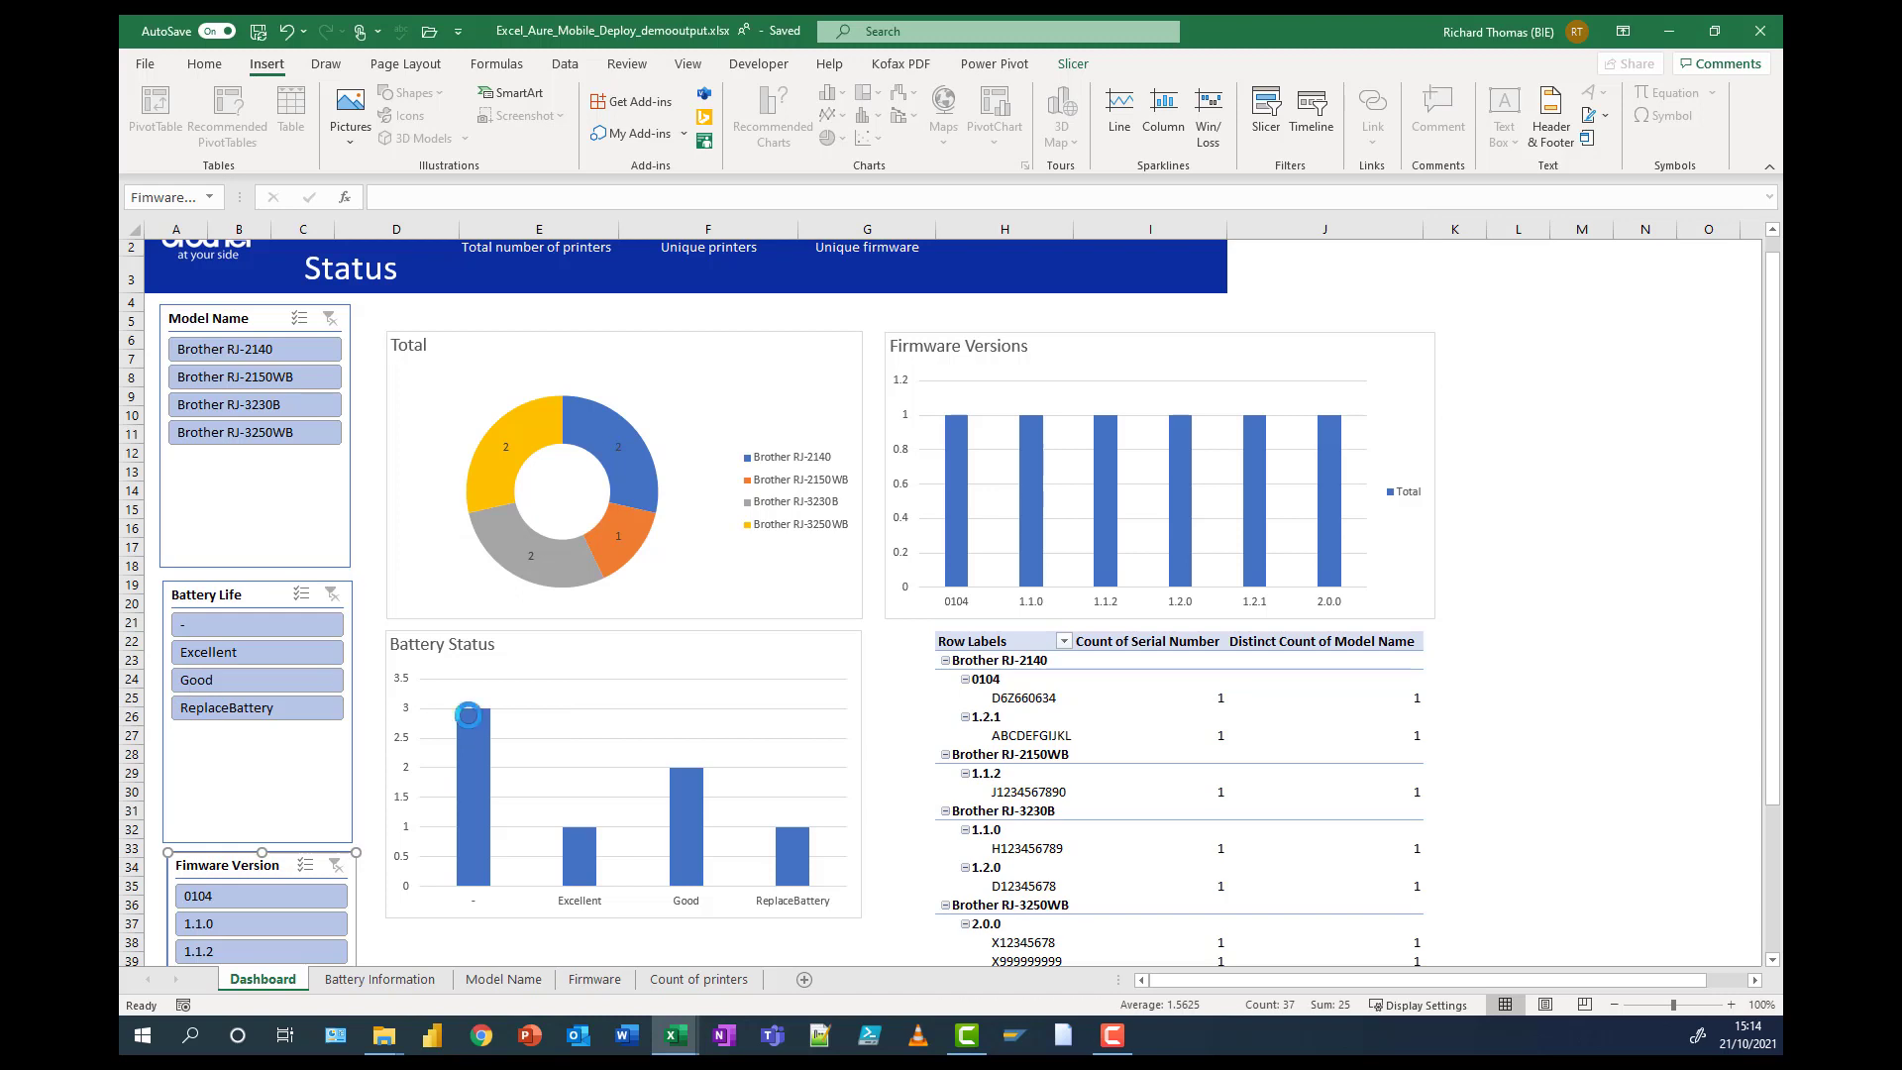
- Check the Fimware Version slicer with 0104 and 1.1.0 and the Battery Life slicer with Excellent, clearing both filters
click(240, 895)
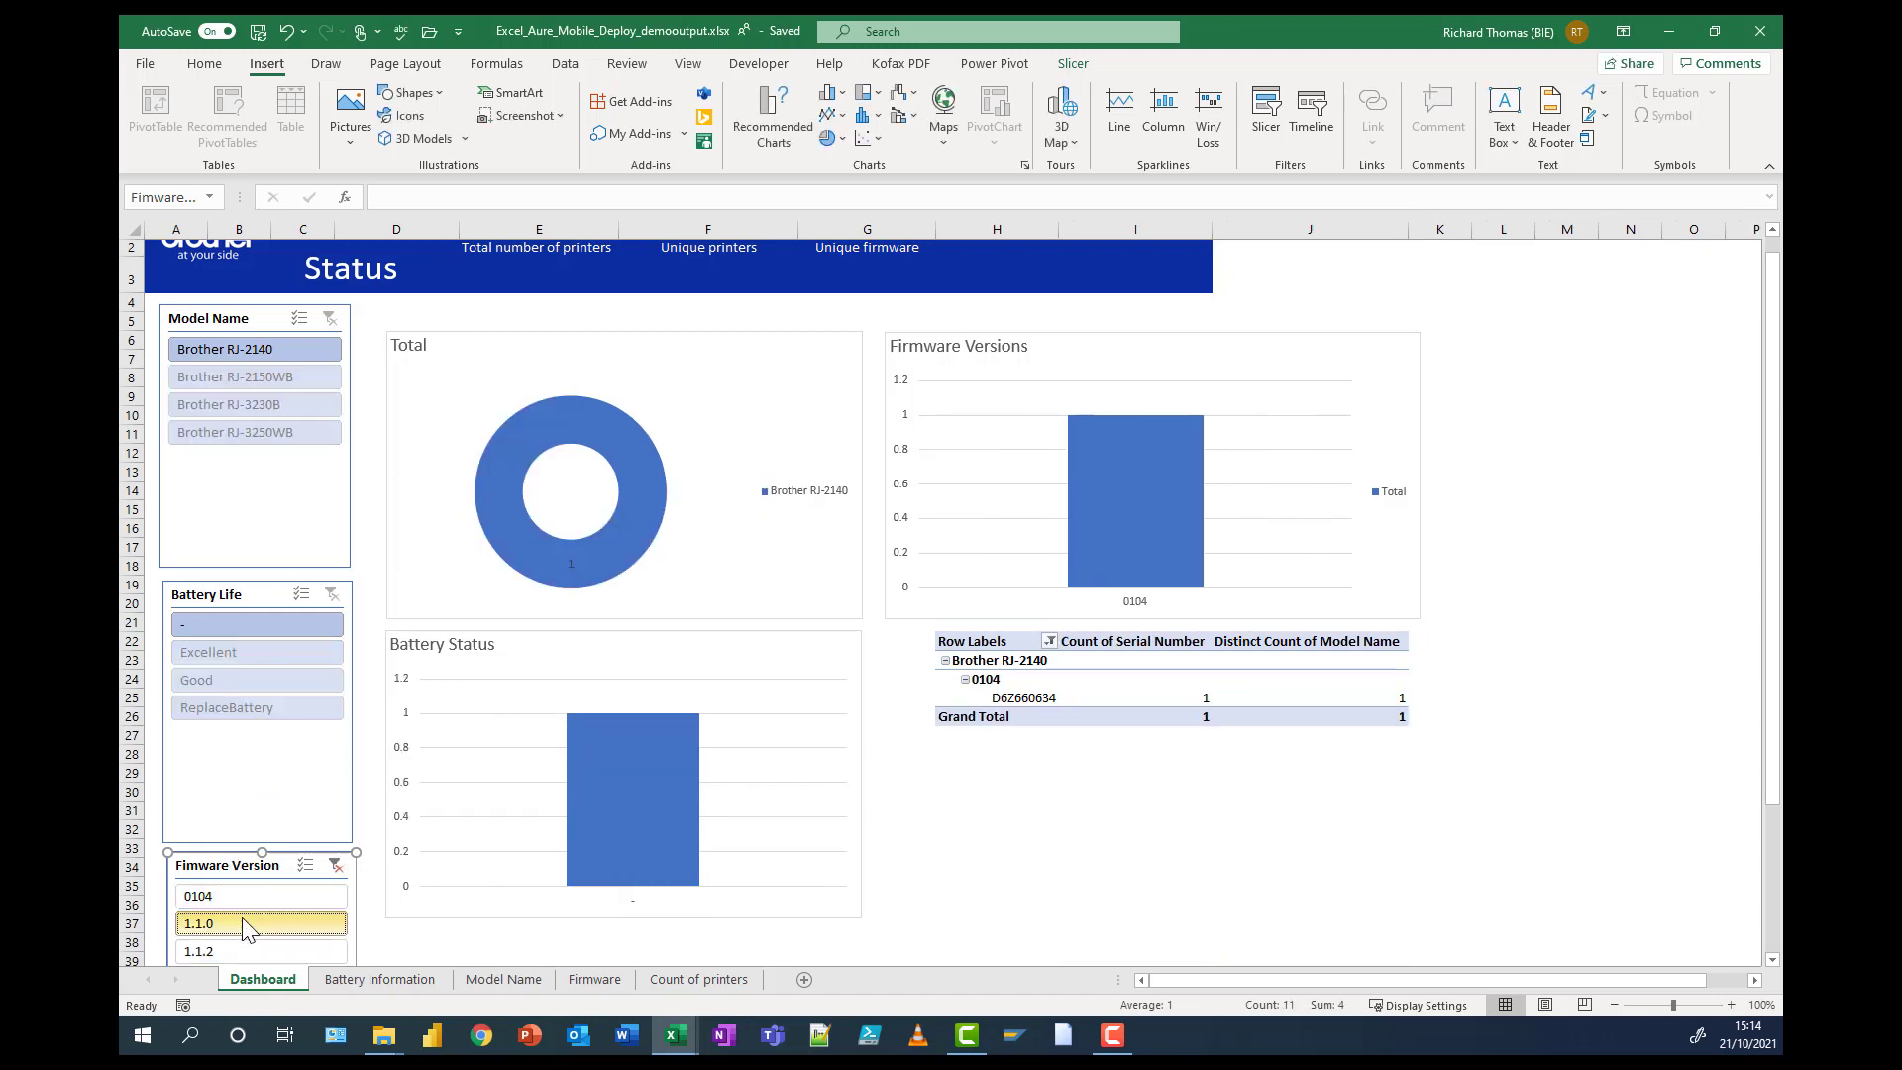
click(244, 924)
click(336, 868)
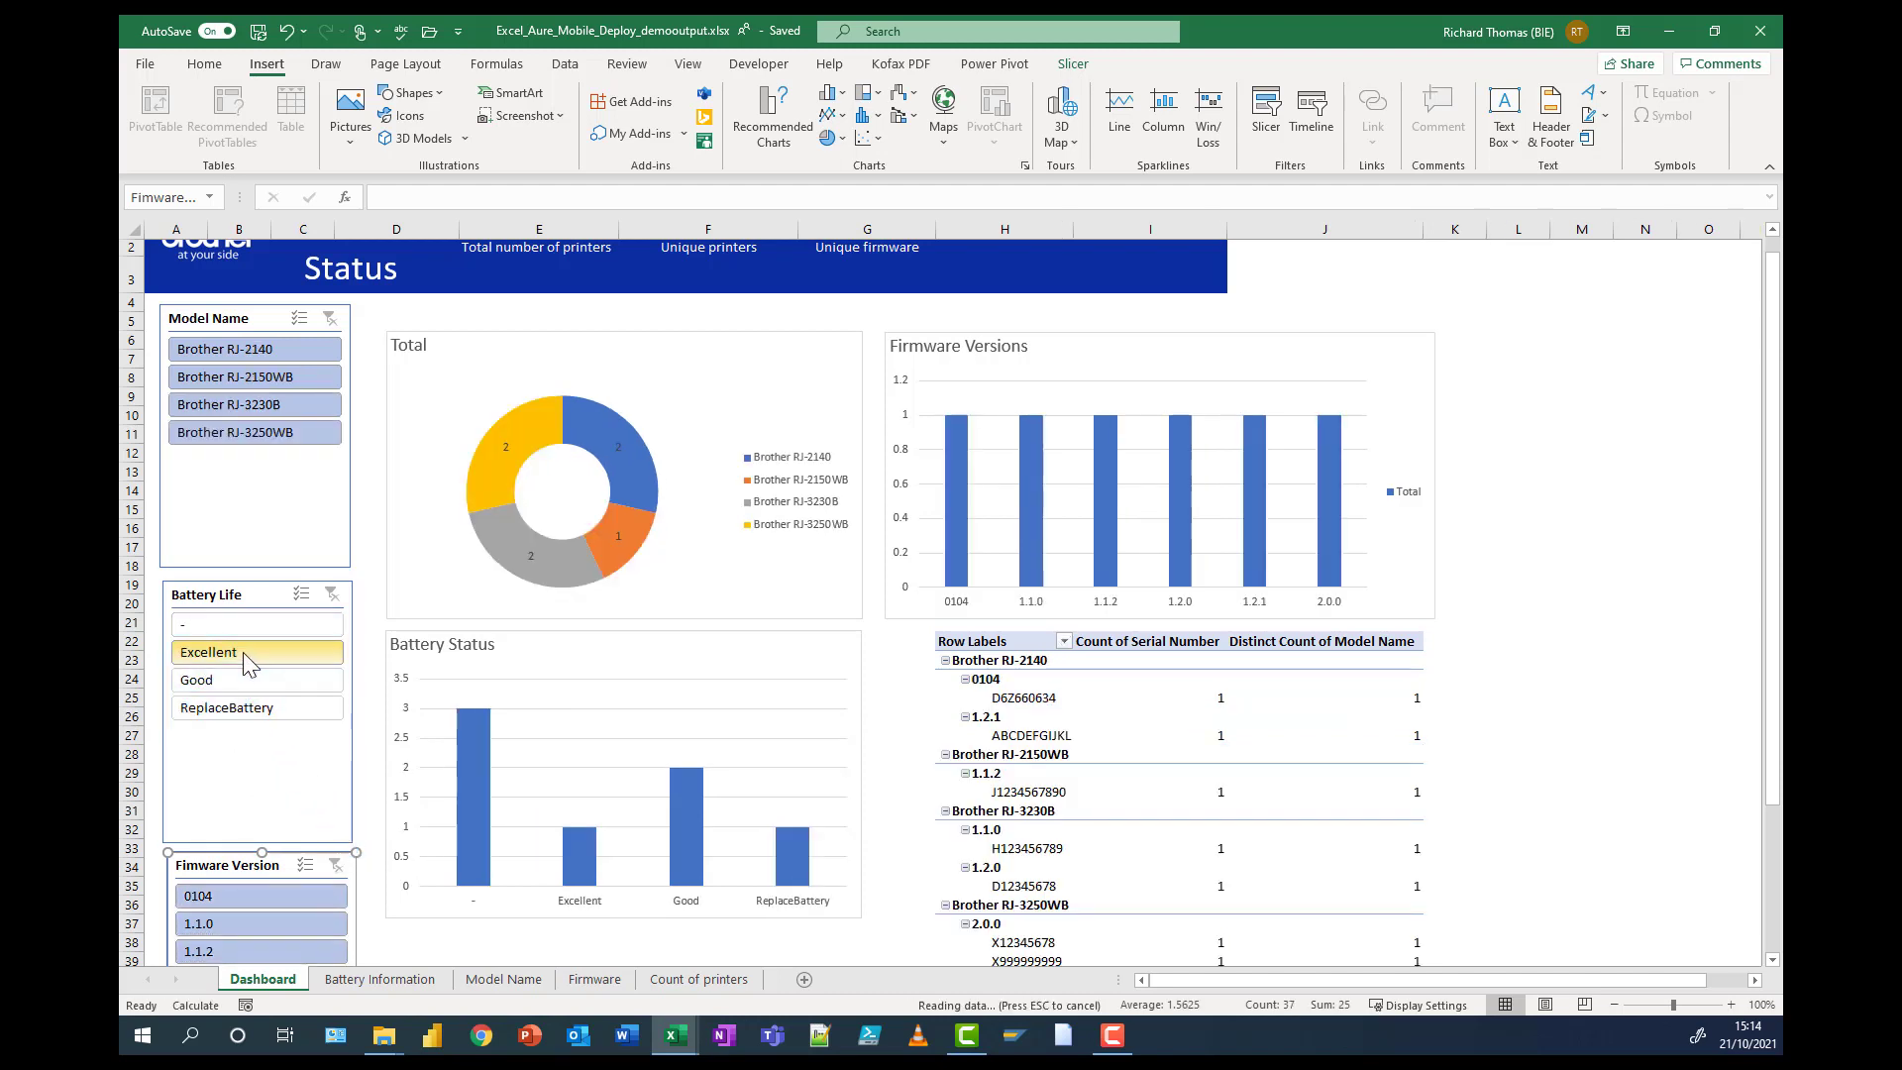
click(242, 652)
click(332, 594)
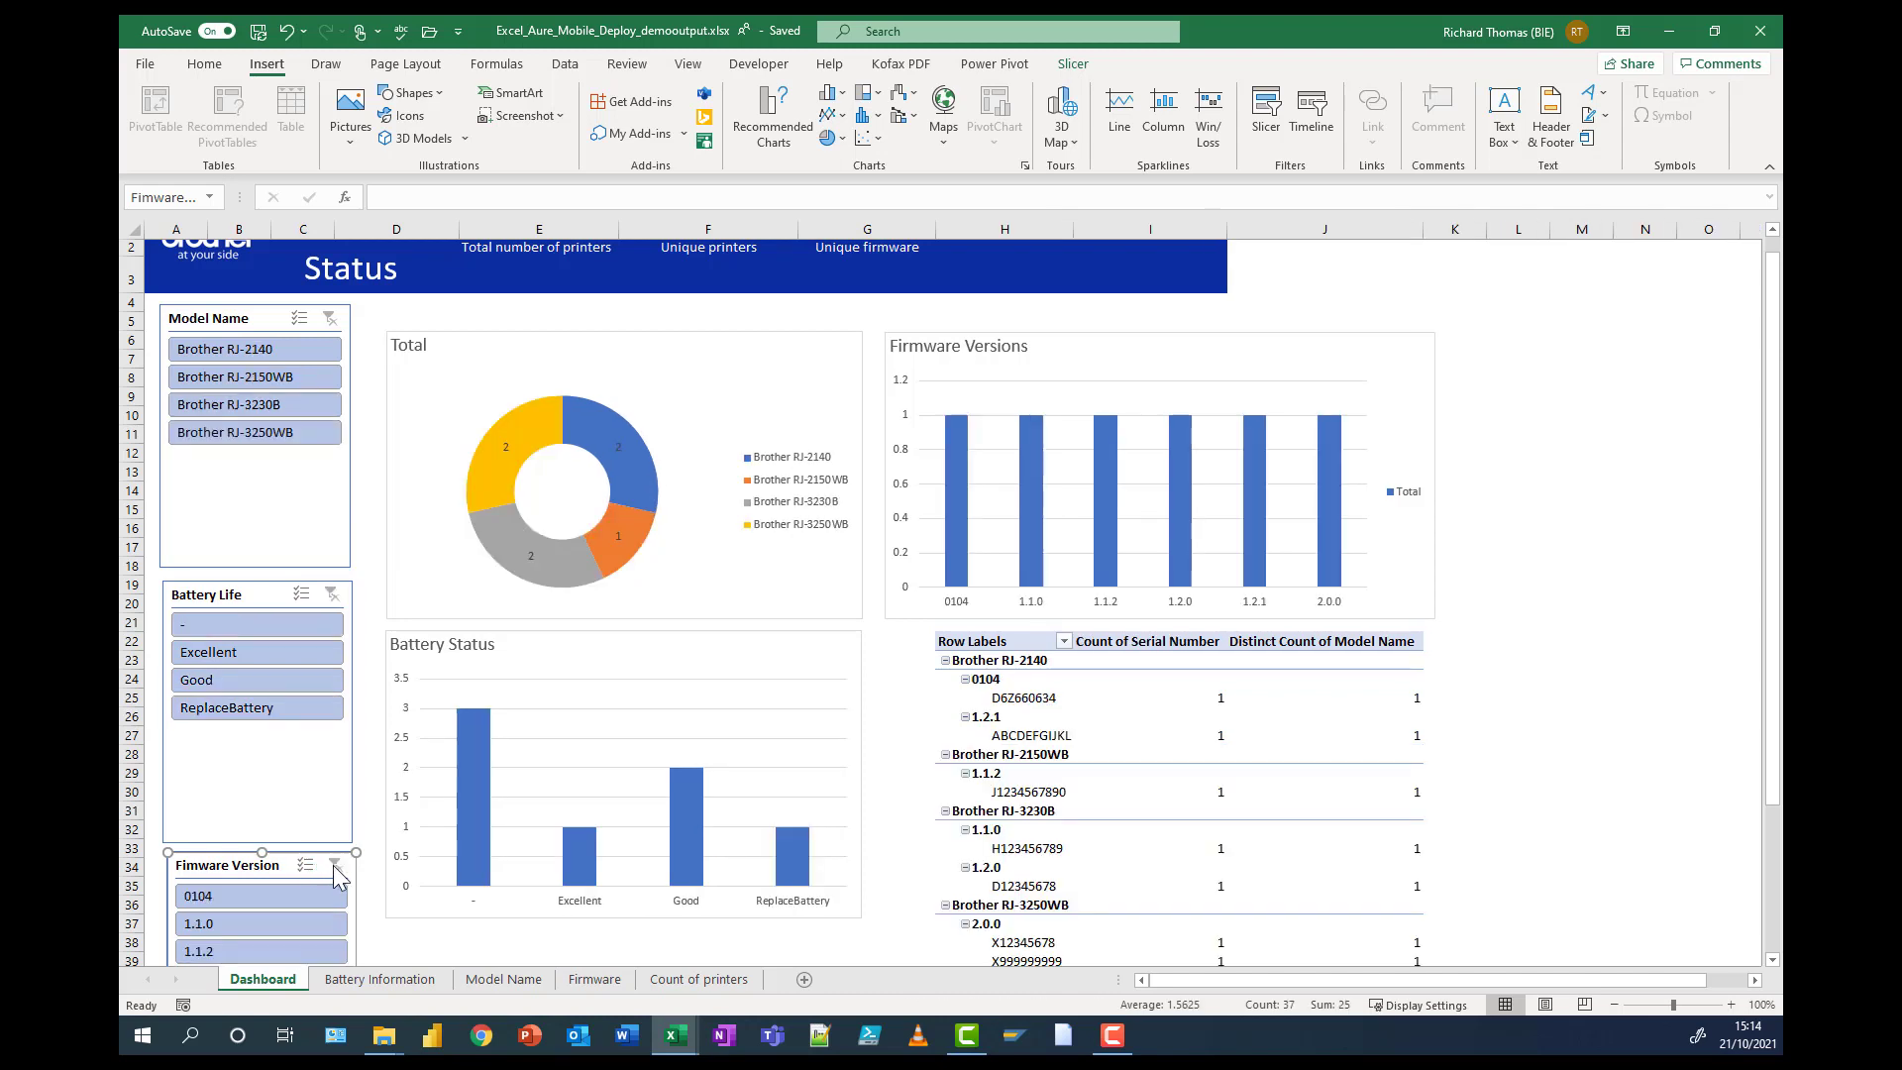
- Go to the Model Name sheet
click(503, 979)
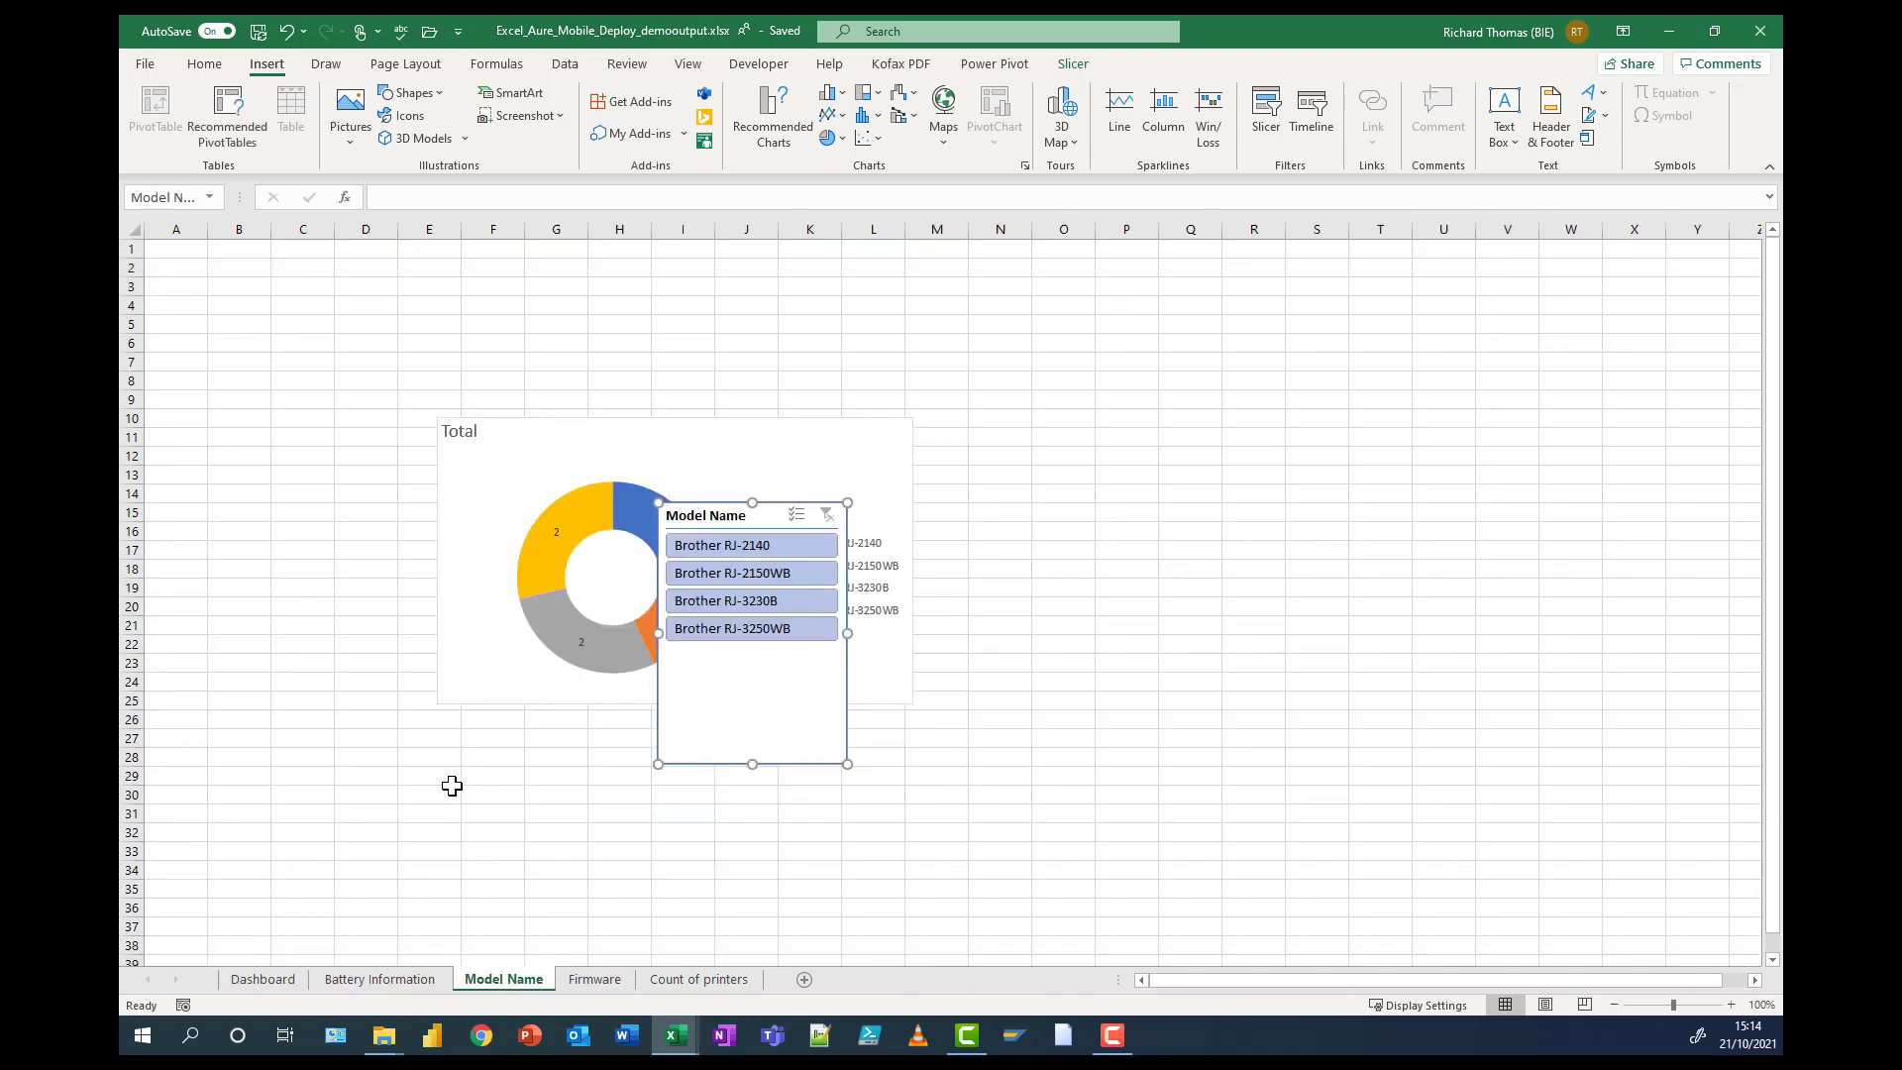
click(452, 787)
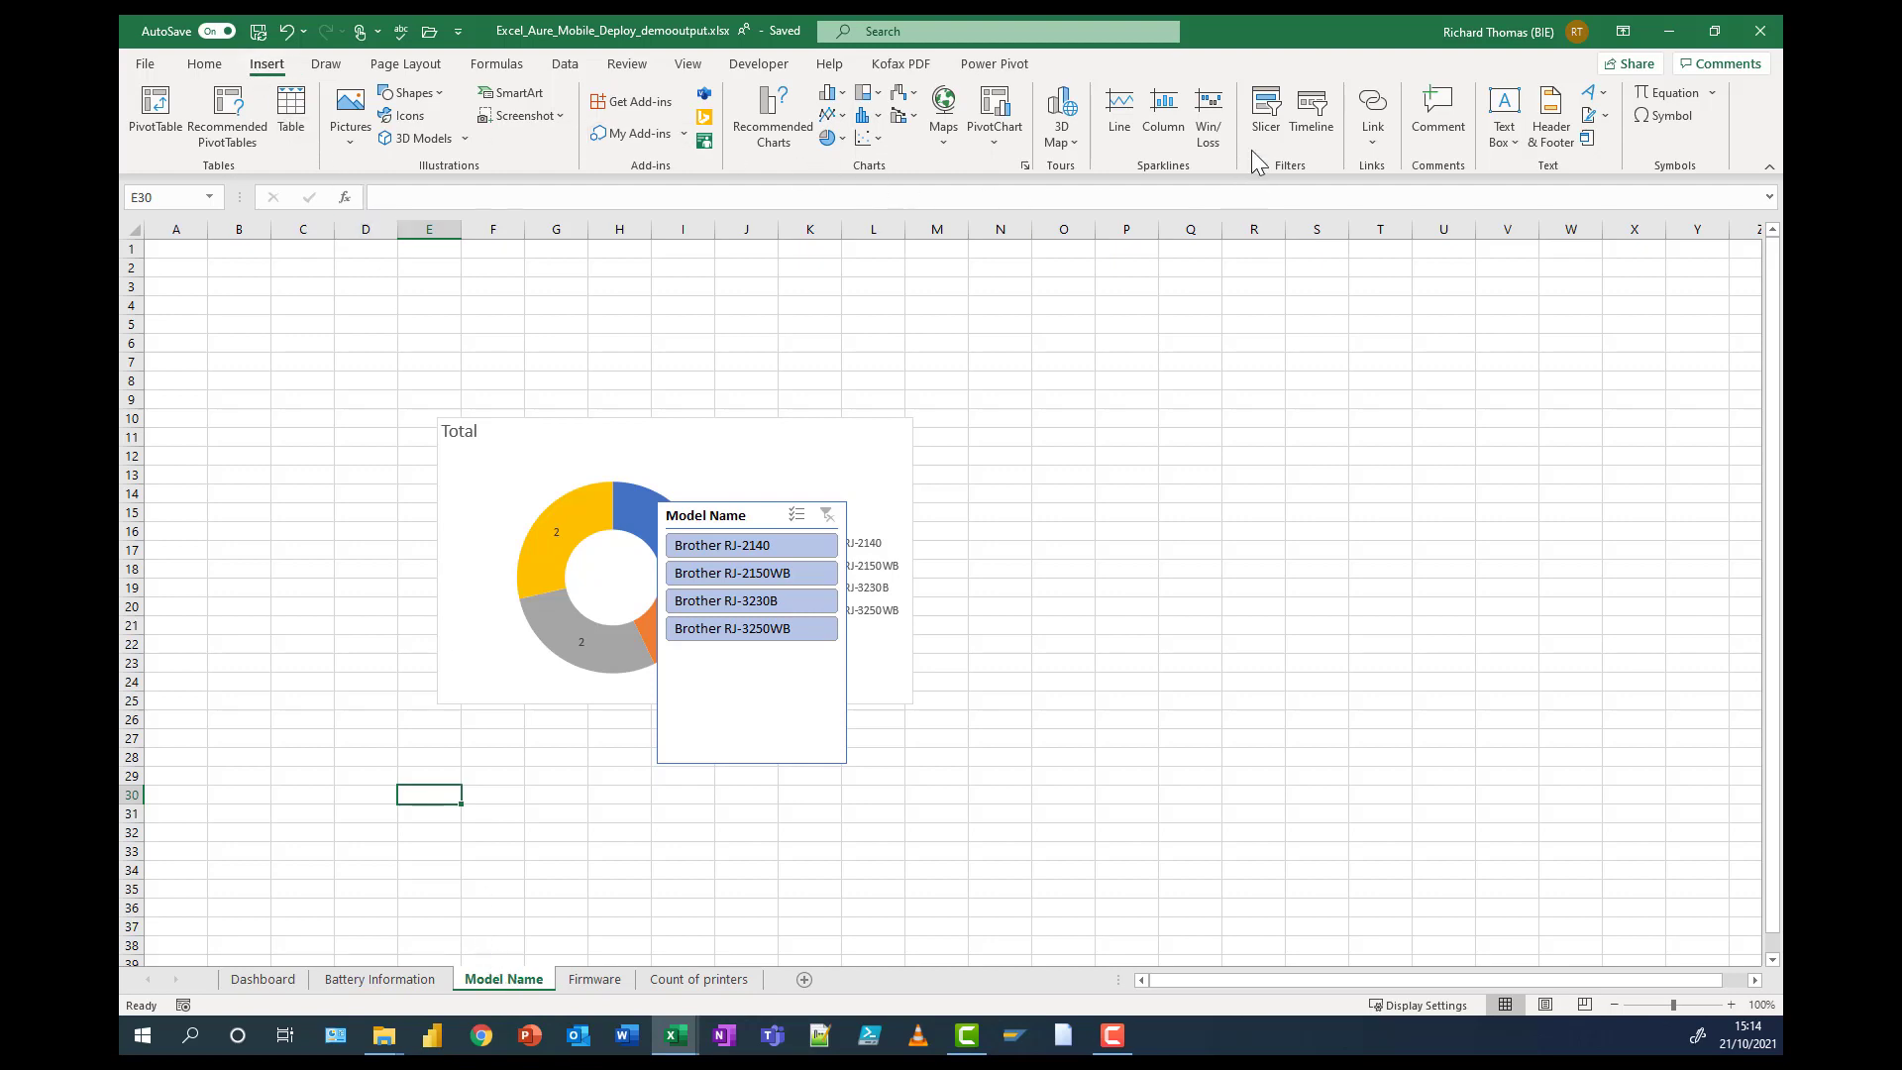
click(1266, 109)
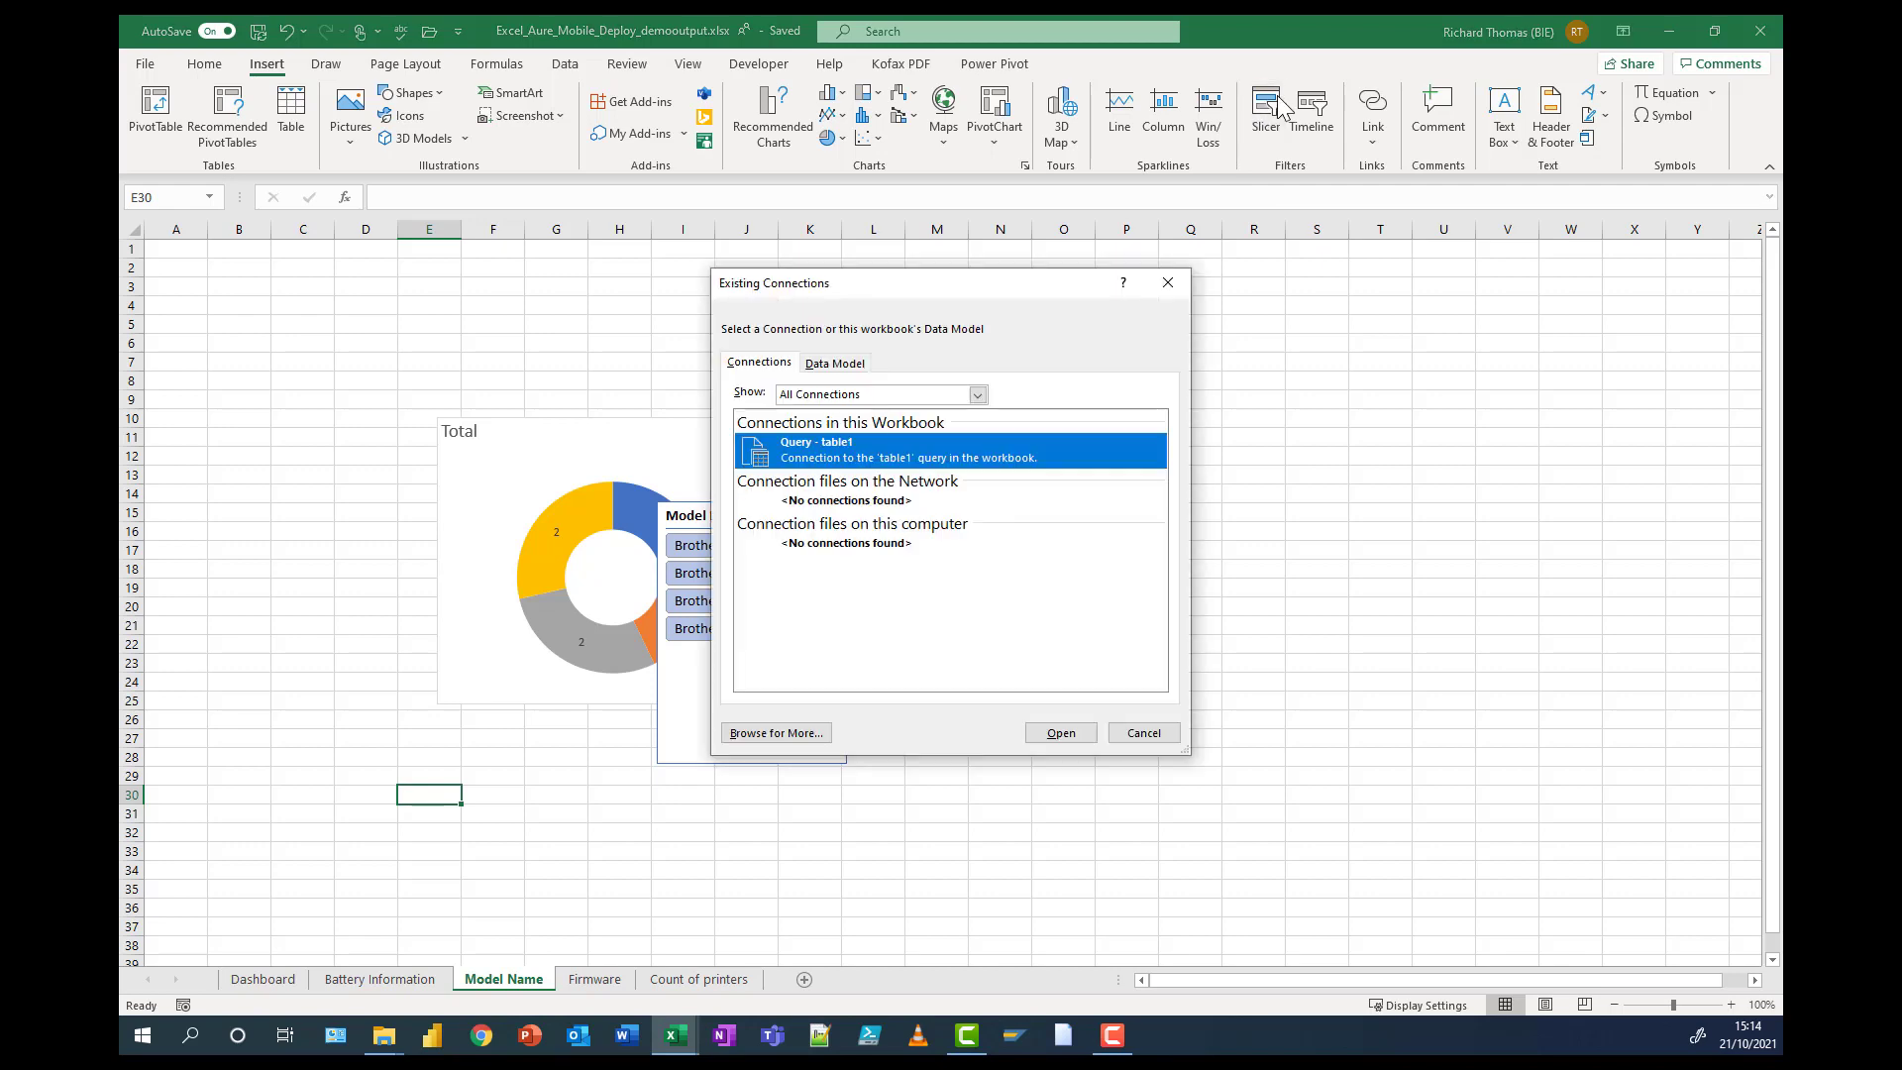
click(1149, 733)
- Insert a JSON Version slicer for the Total doughnut chart and move it clear of the Model Name slicer
click(624, 455)
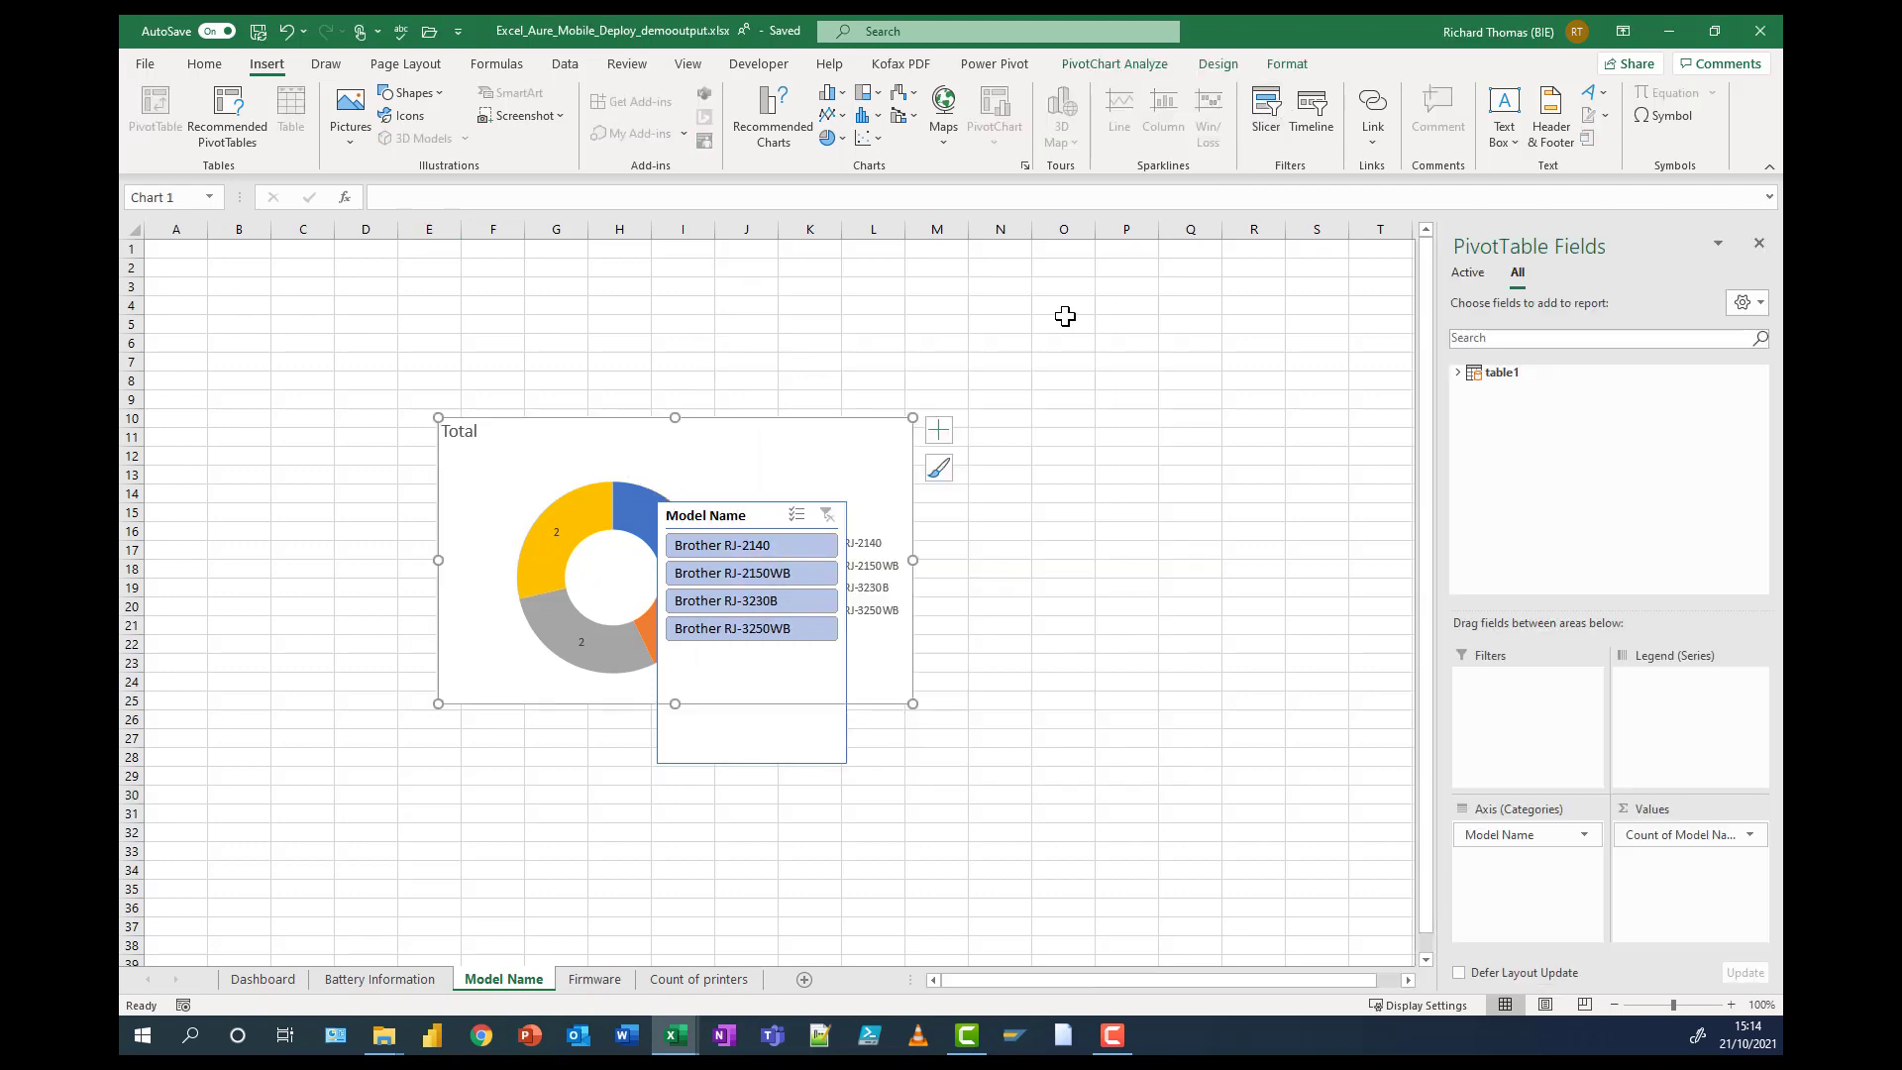
click(1277, 121)
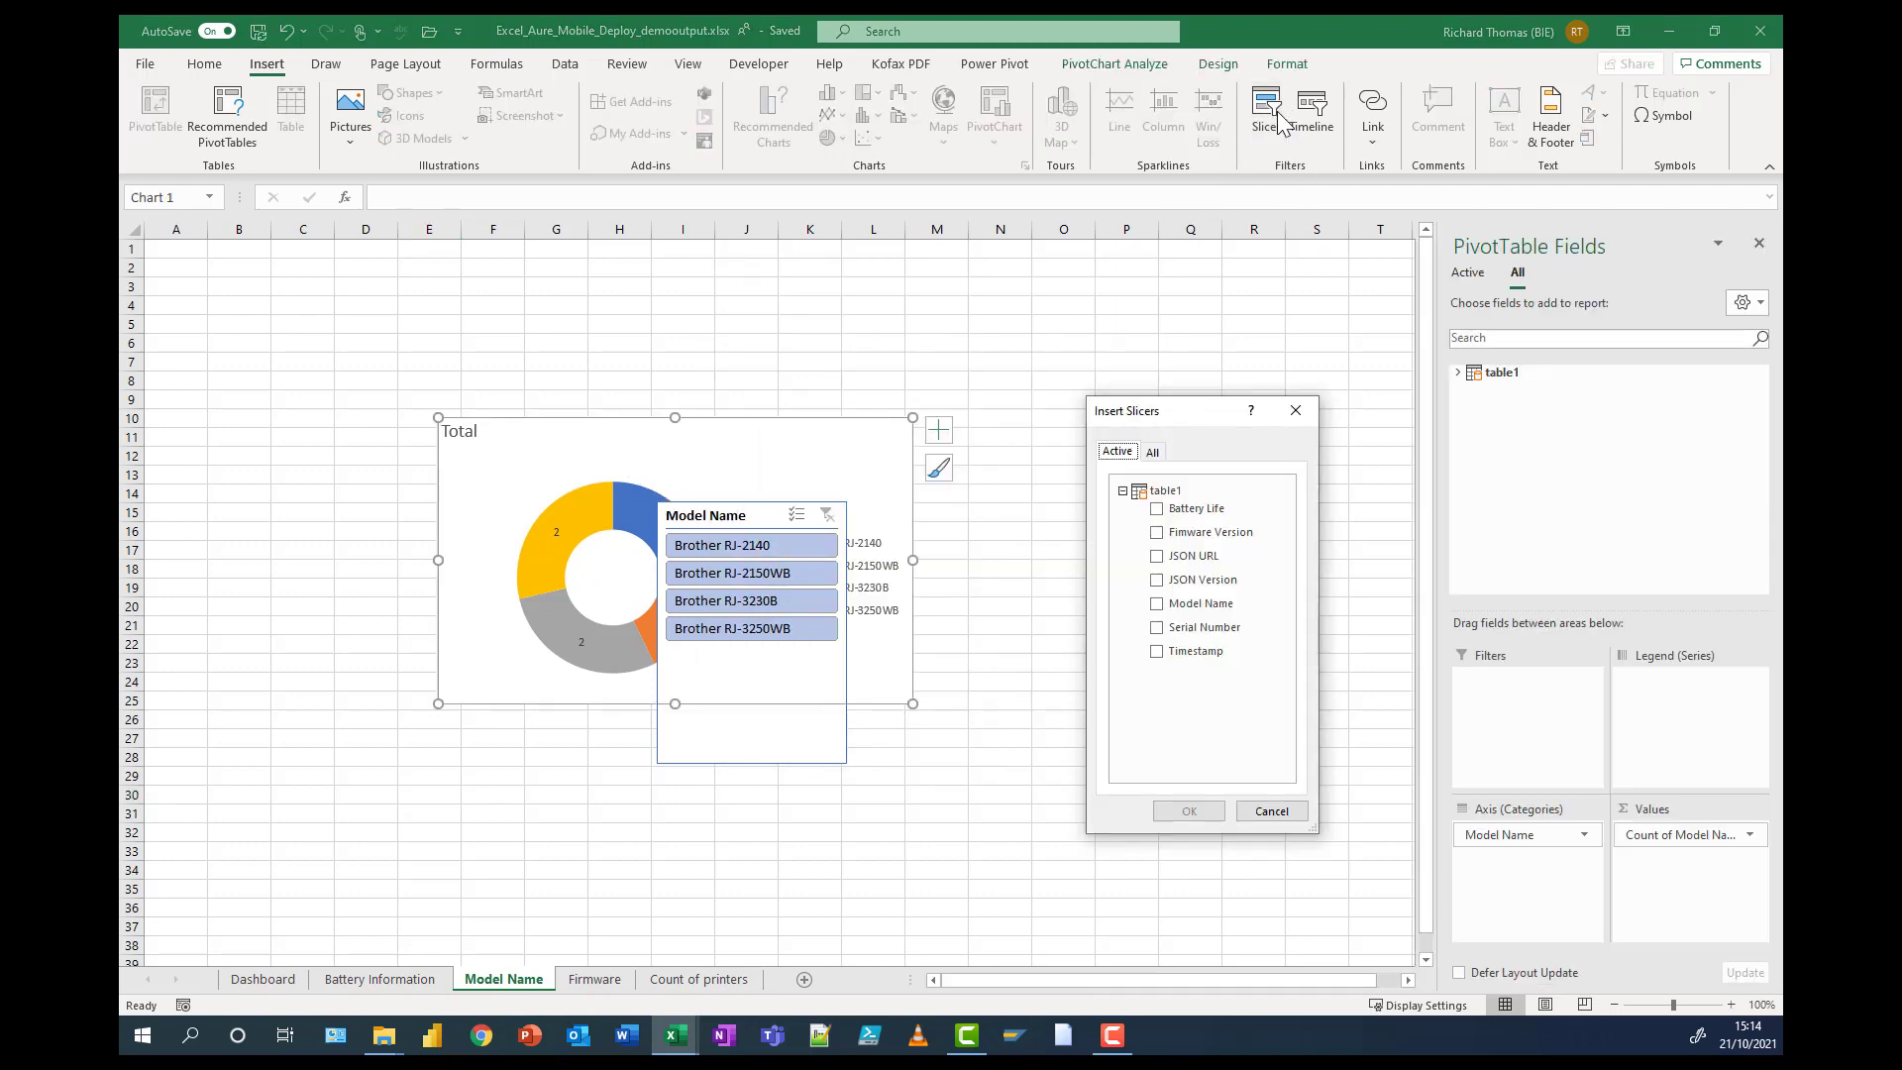
click(1165, 589)
click(1189, 810)
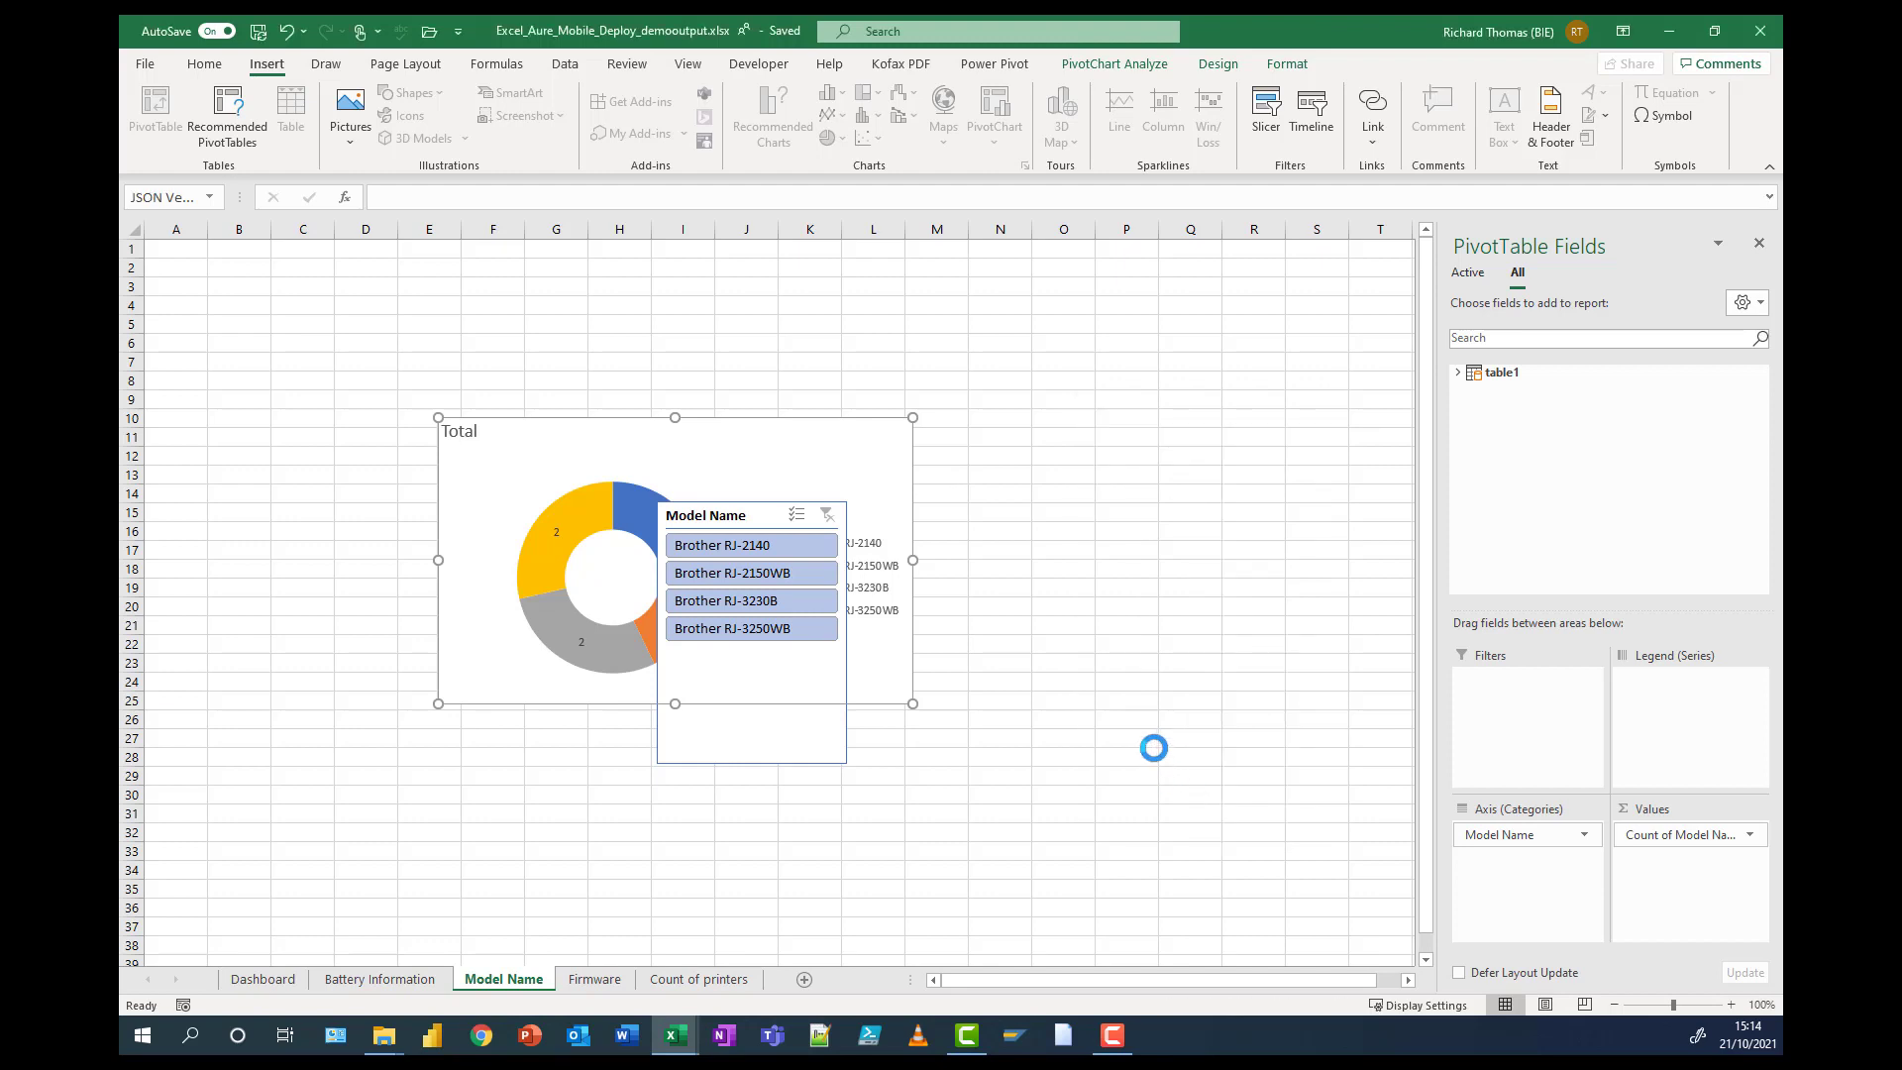
drag(798, 498, 912, 515)
click(1228, 589)
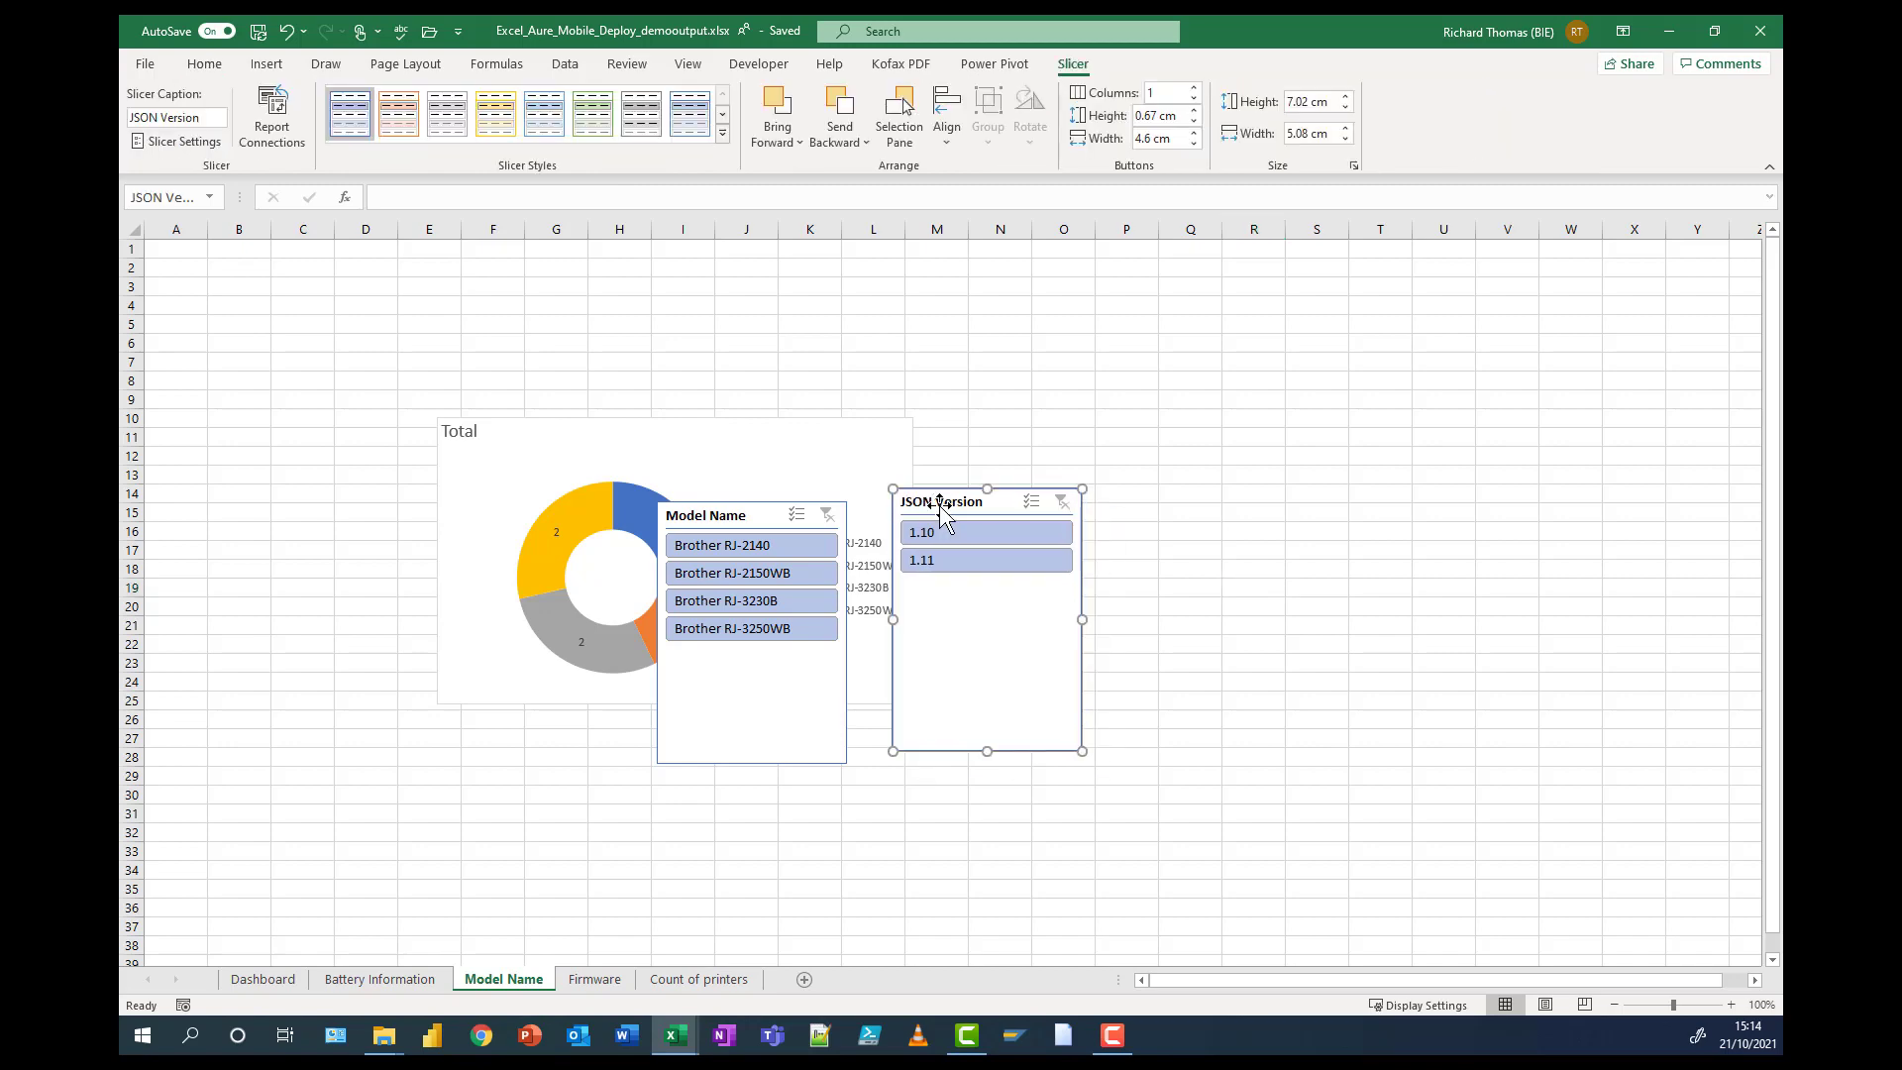
- Paste the JSON Version slicer onto the Dashboard sheet and place it in the empty area beside the Firmware Versions chart
click(263, 979)
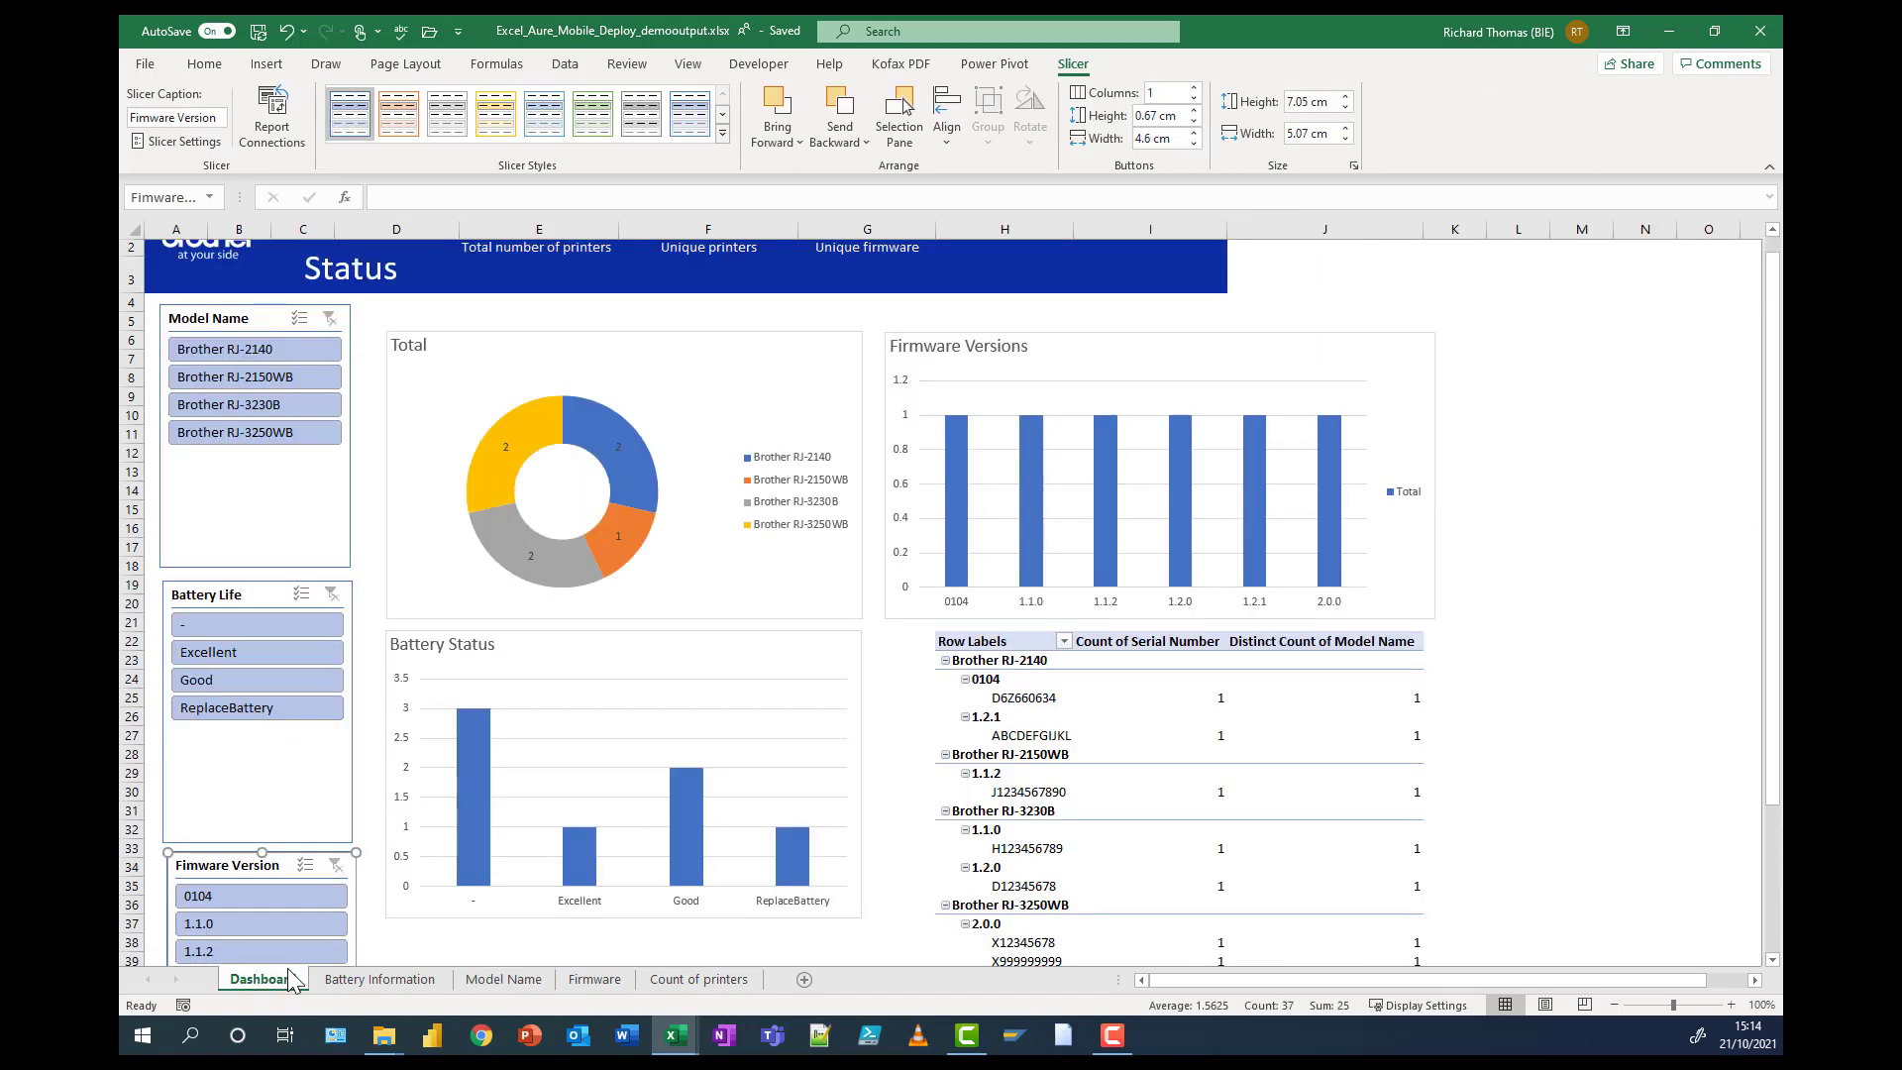
click(1498, 598)
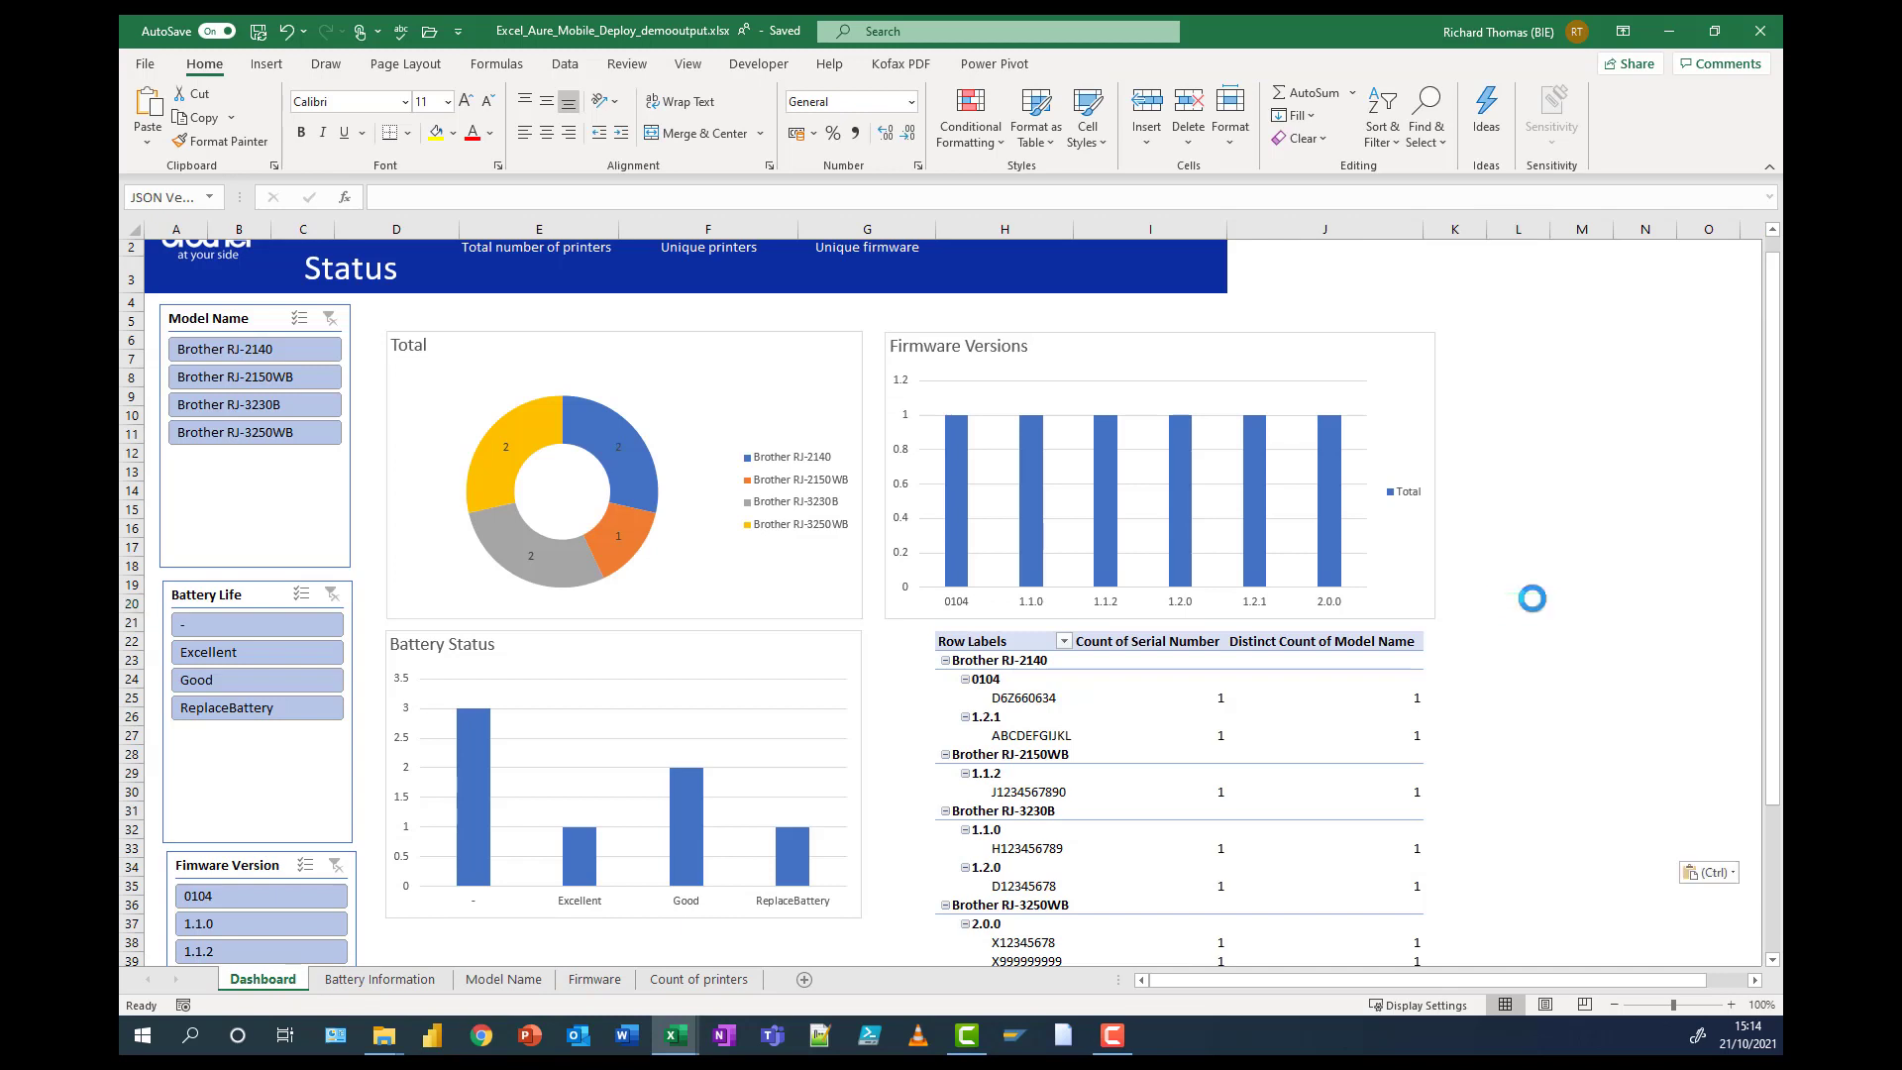
key(ctrl+v)
drag(1550, 606, 1557, 526)
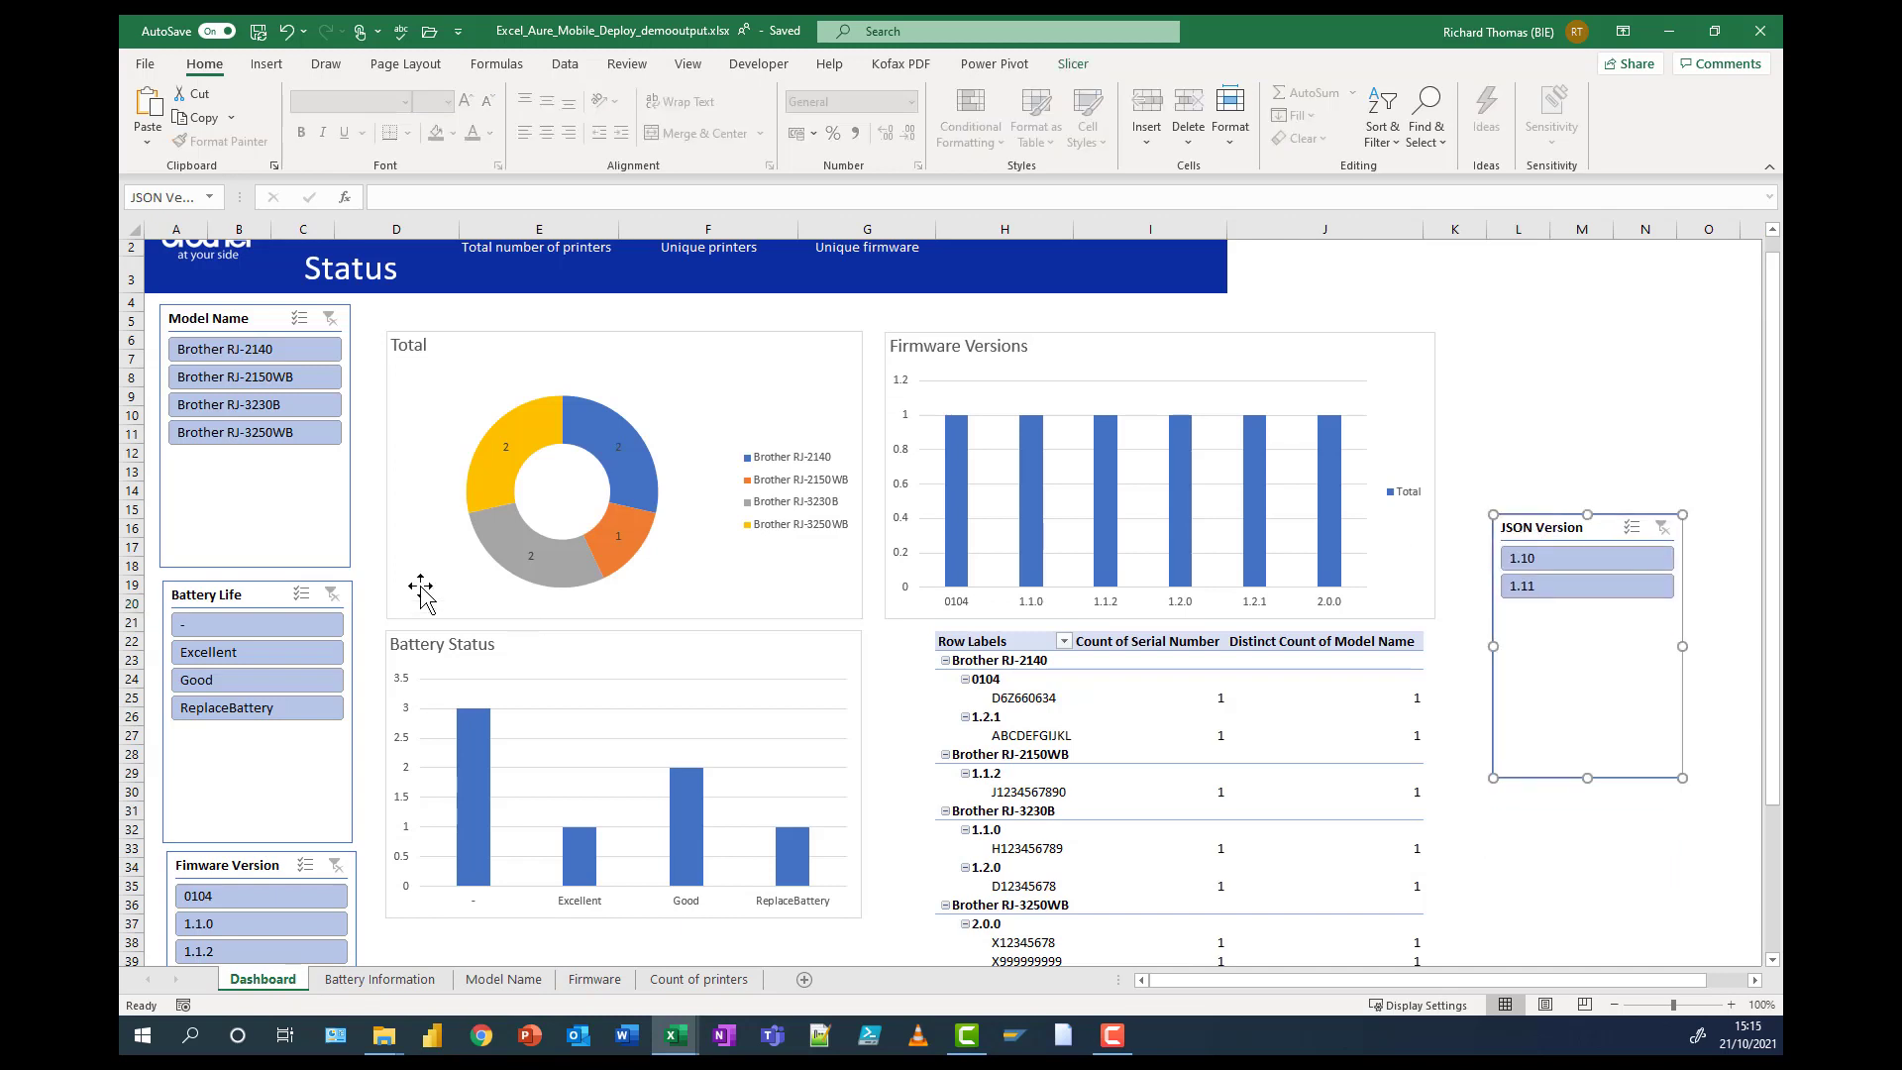
- Shorten the Model Name and Battery Life slicers to fit their buttons, with Battery Life moved up directly beneath Model Name
click(284, 544)
drag(255, 571, 276, 464)
click(265, 583)
drag(266, 564, 264, 451)
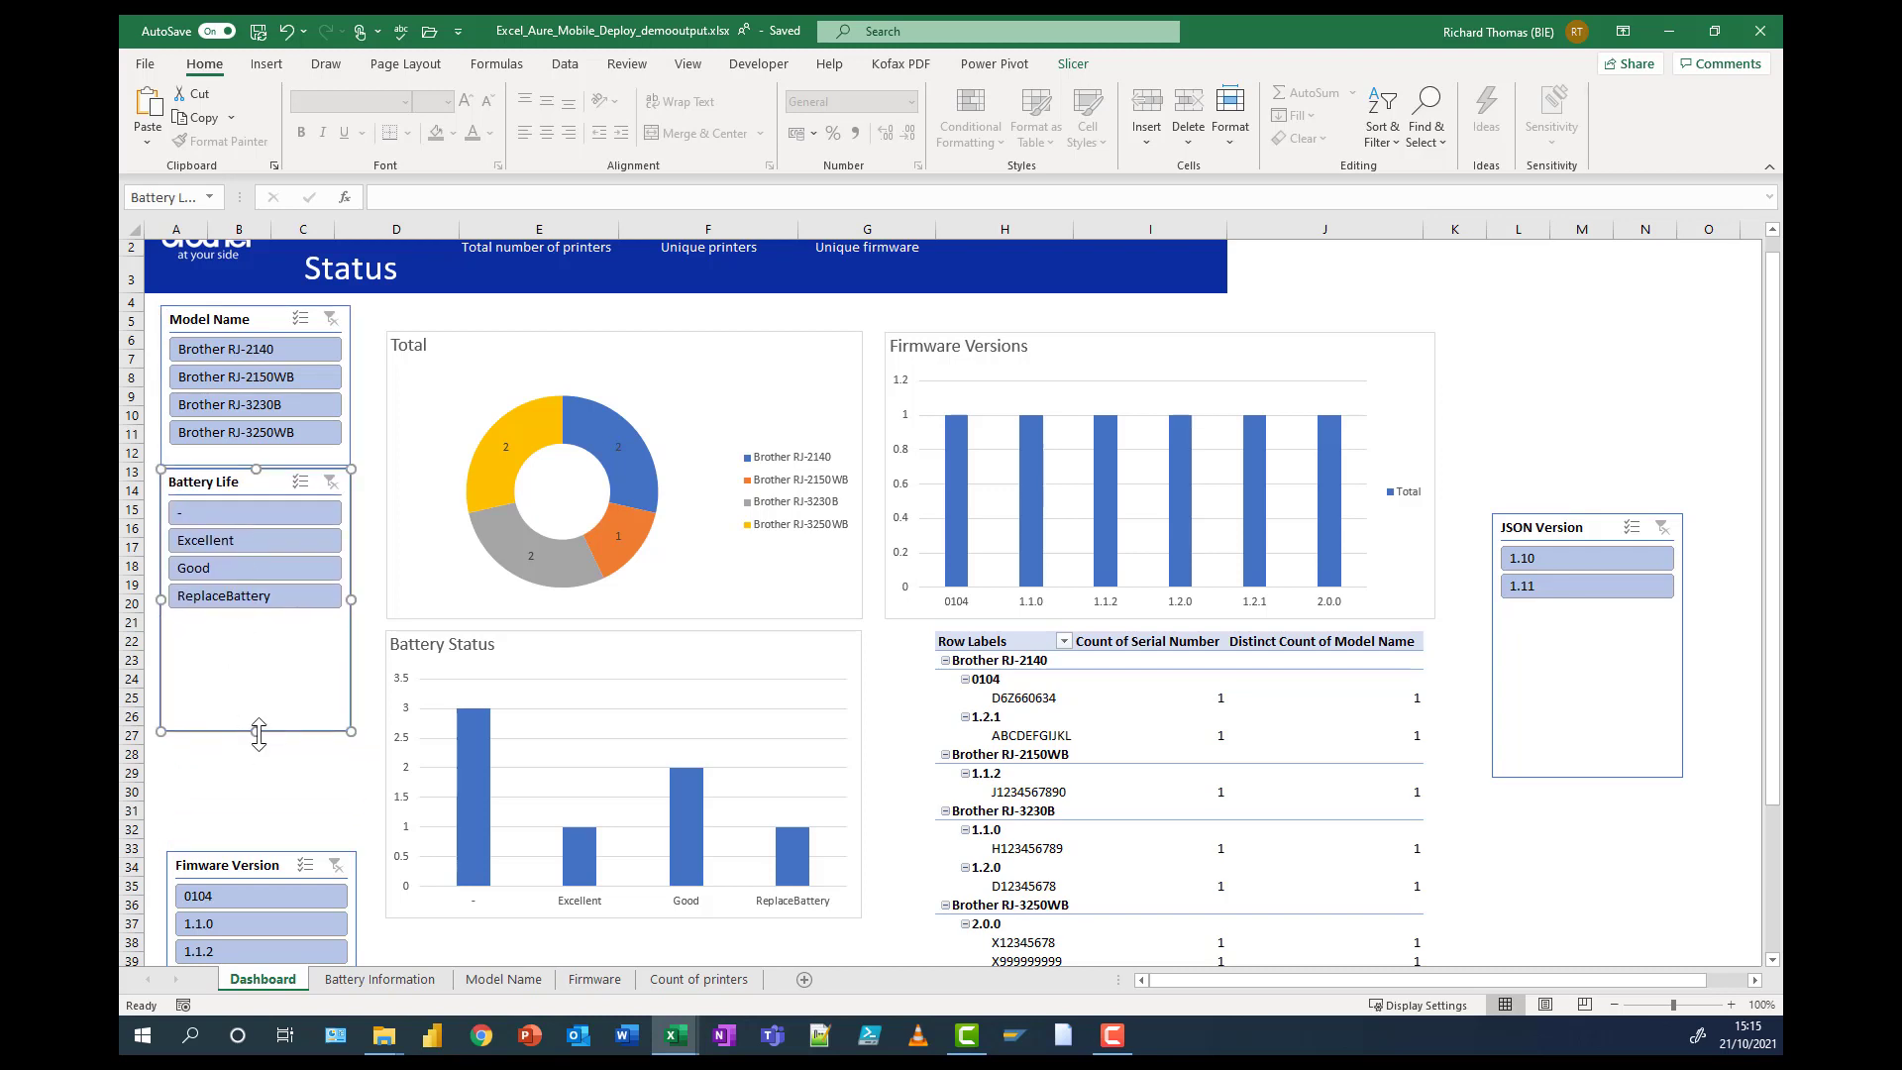
drag(258, 733, 264, 625)
- Stack a shortened Fimware Version slicer beneath Battery Life and place the JSON Version slicer directly below it
click(255, 862)
drag(255, 862, 237, 633)
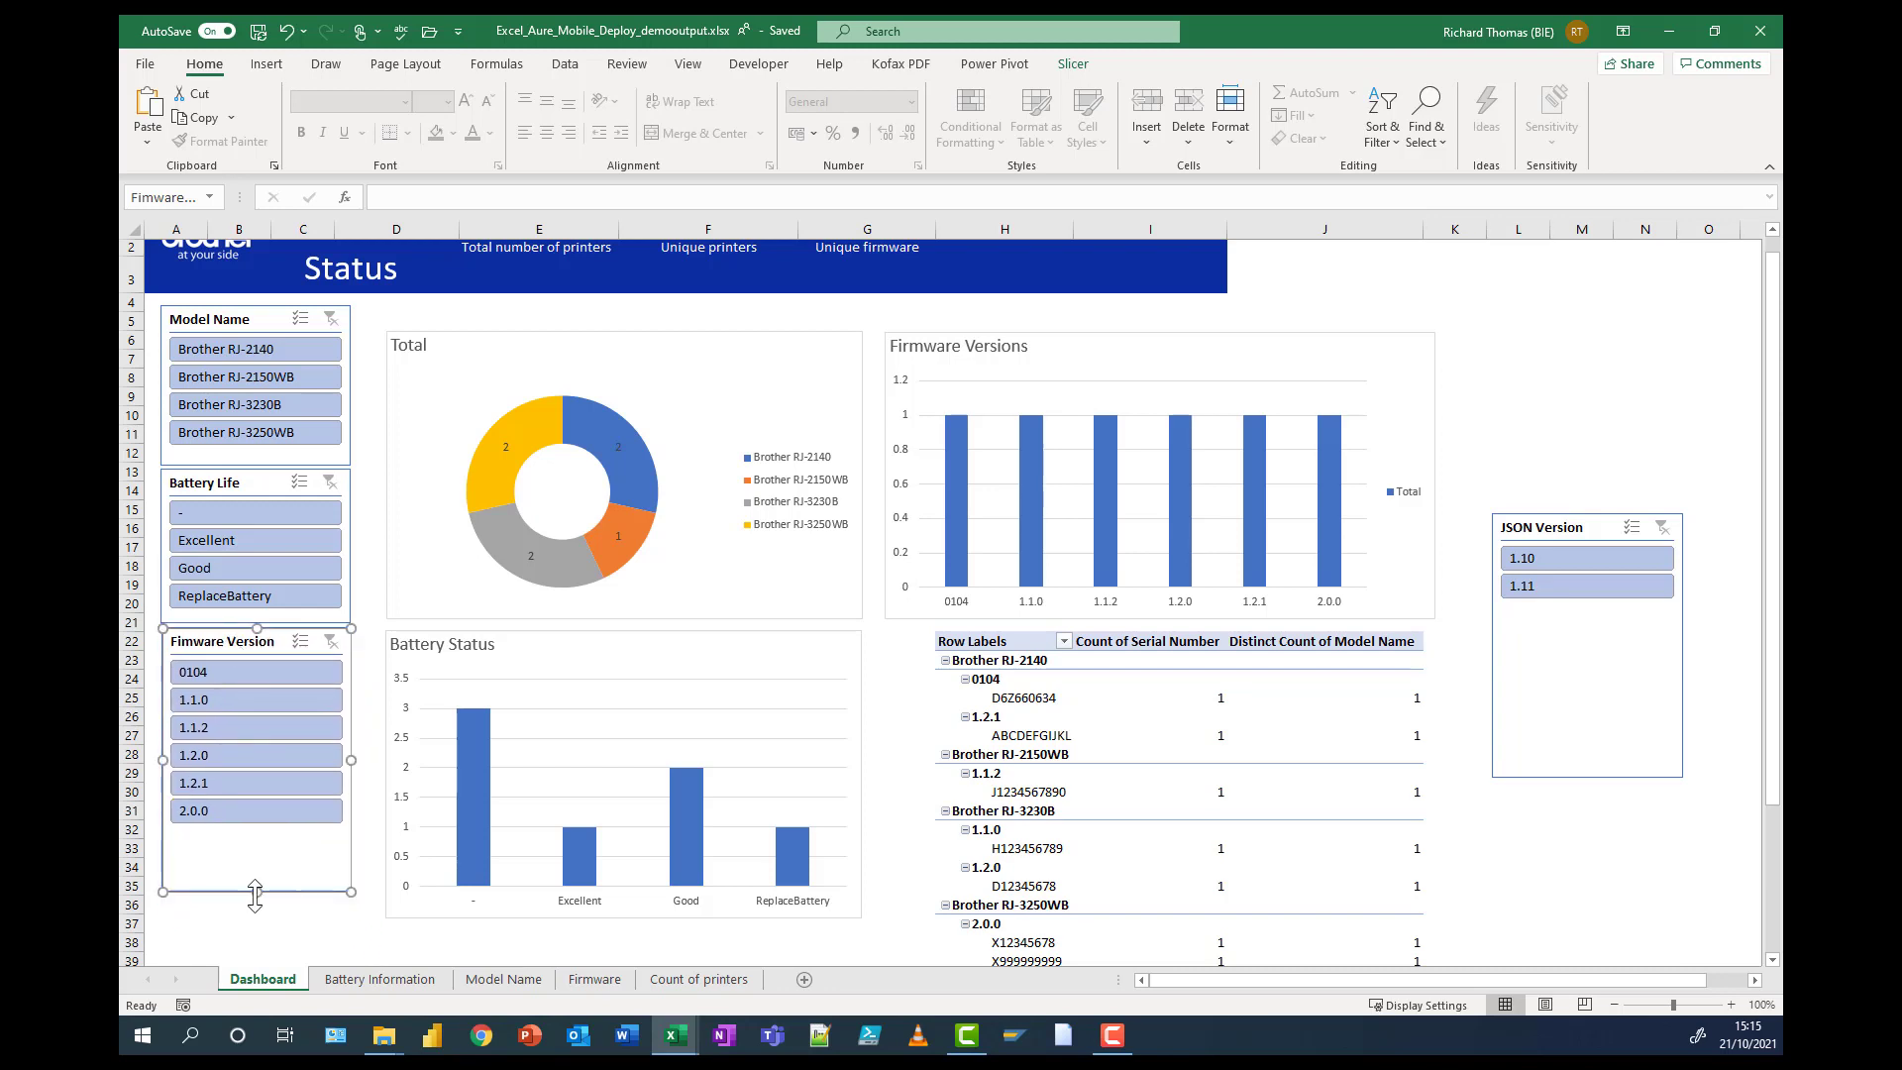
drag(255, 895, 260, 838)
drag(1540, 545, 247, 860)
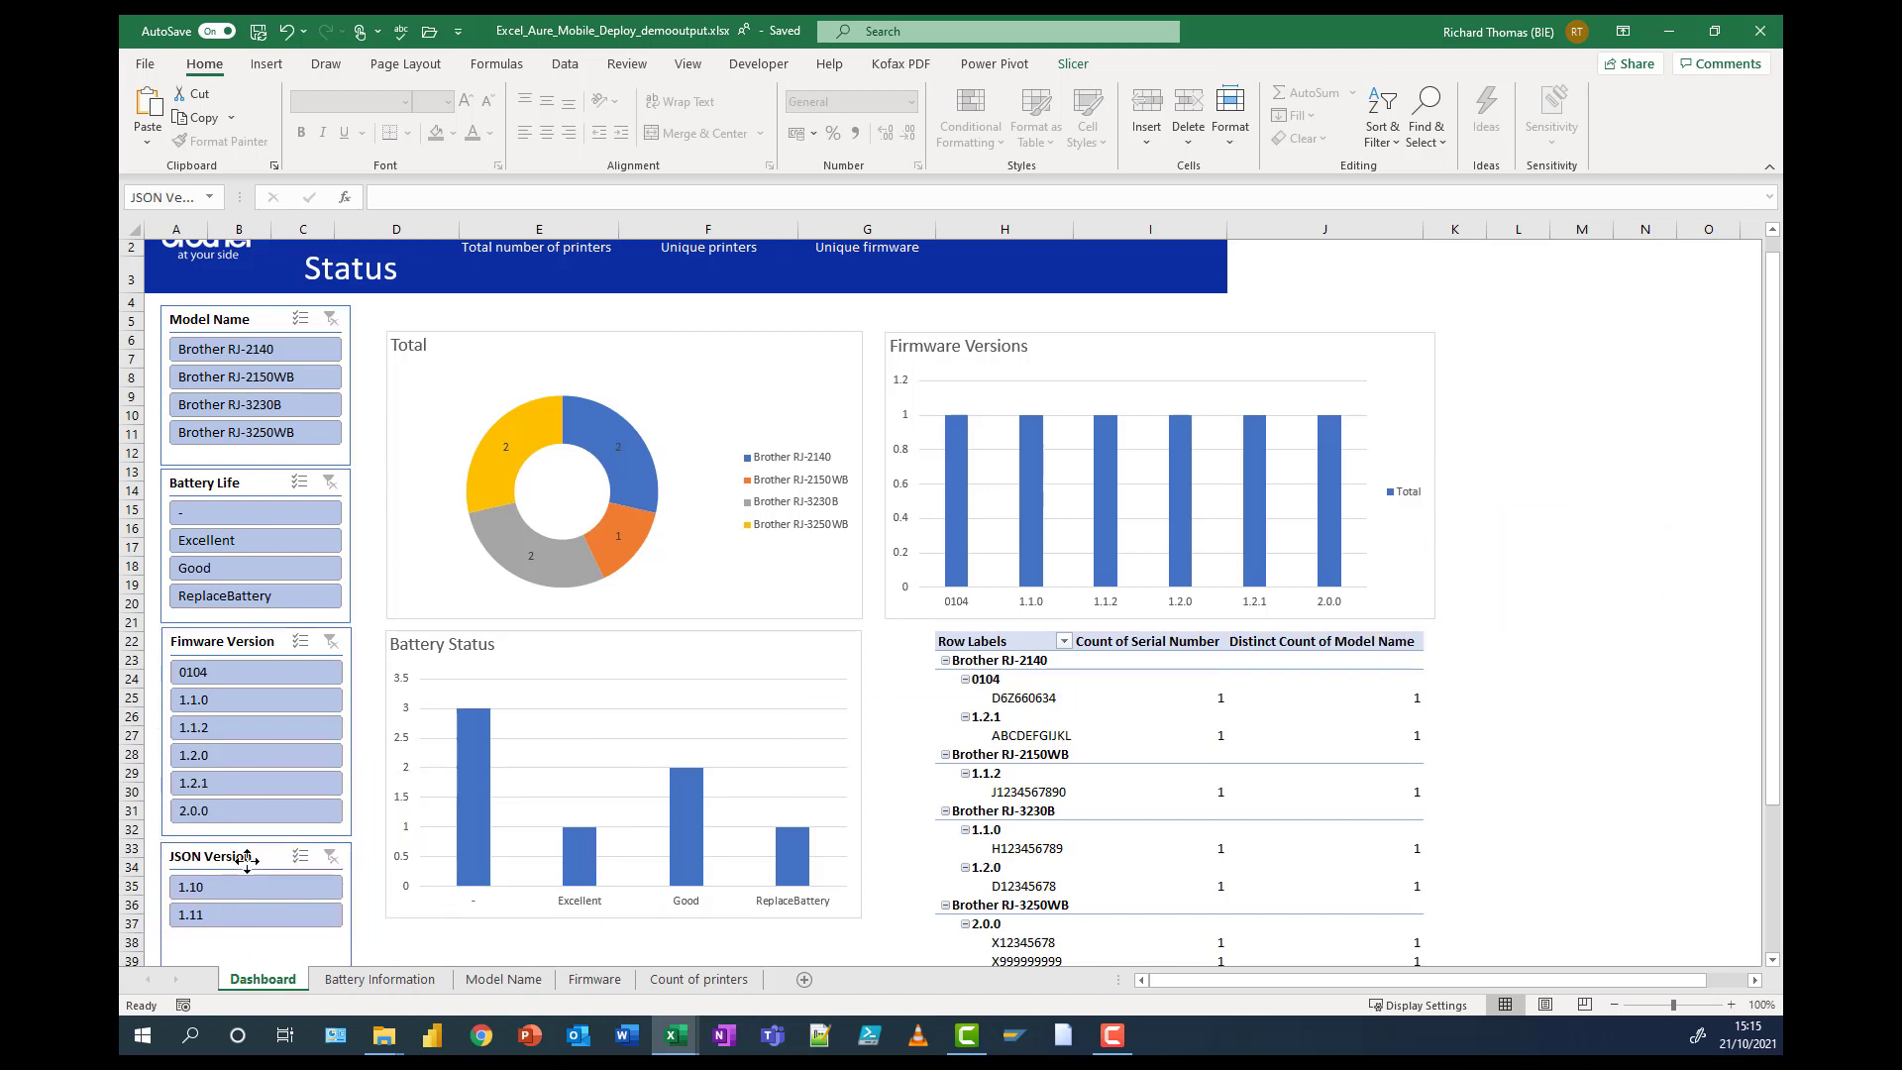
- Connect the JSON Version slicer to Chart 11, Chart 9 and PivotTable9 on the Dashboard sheet, checking it with 1.11 and clearing the filter
click(238, 916)
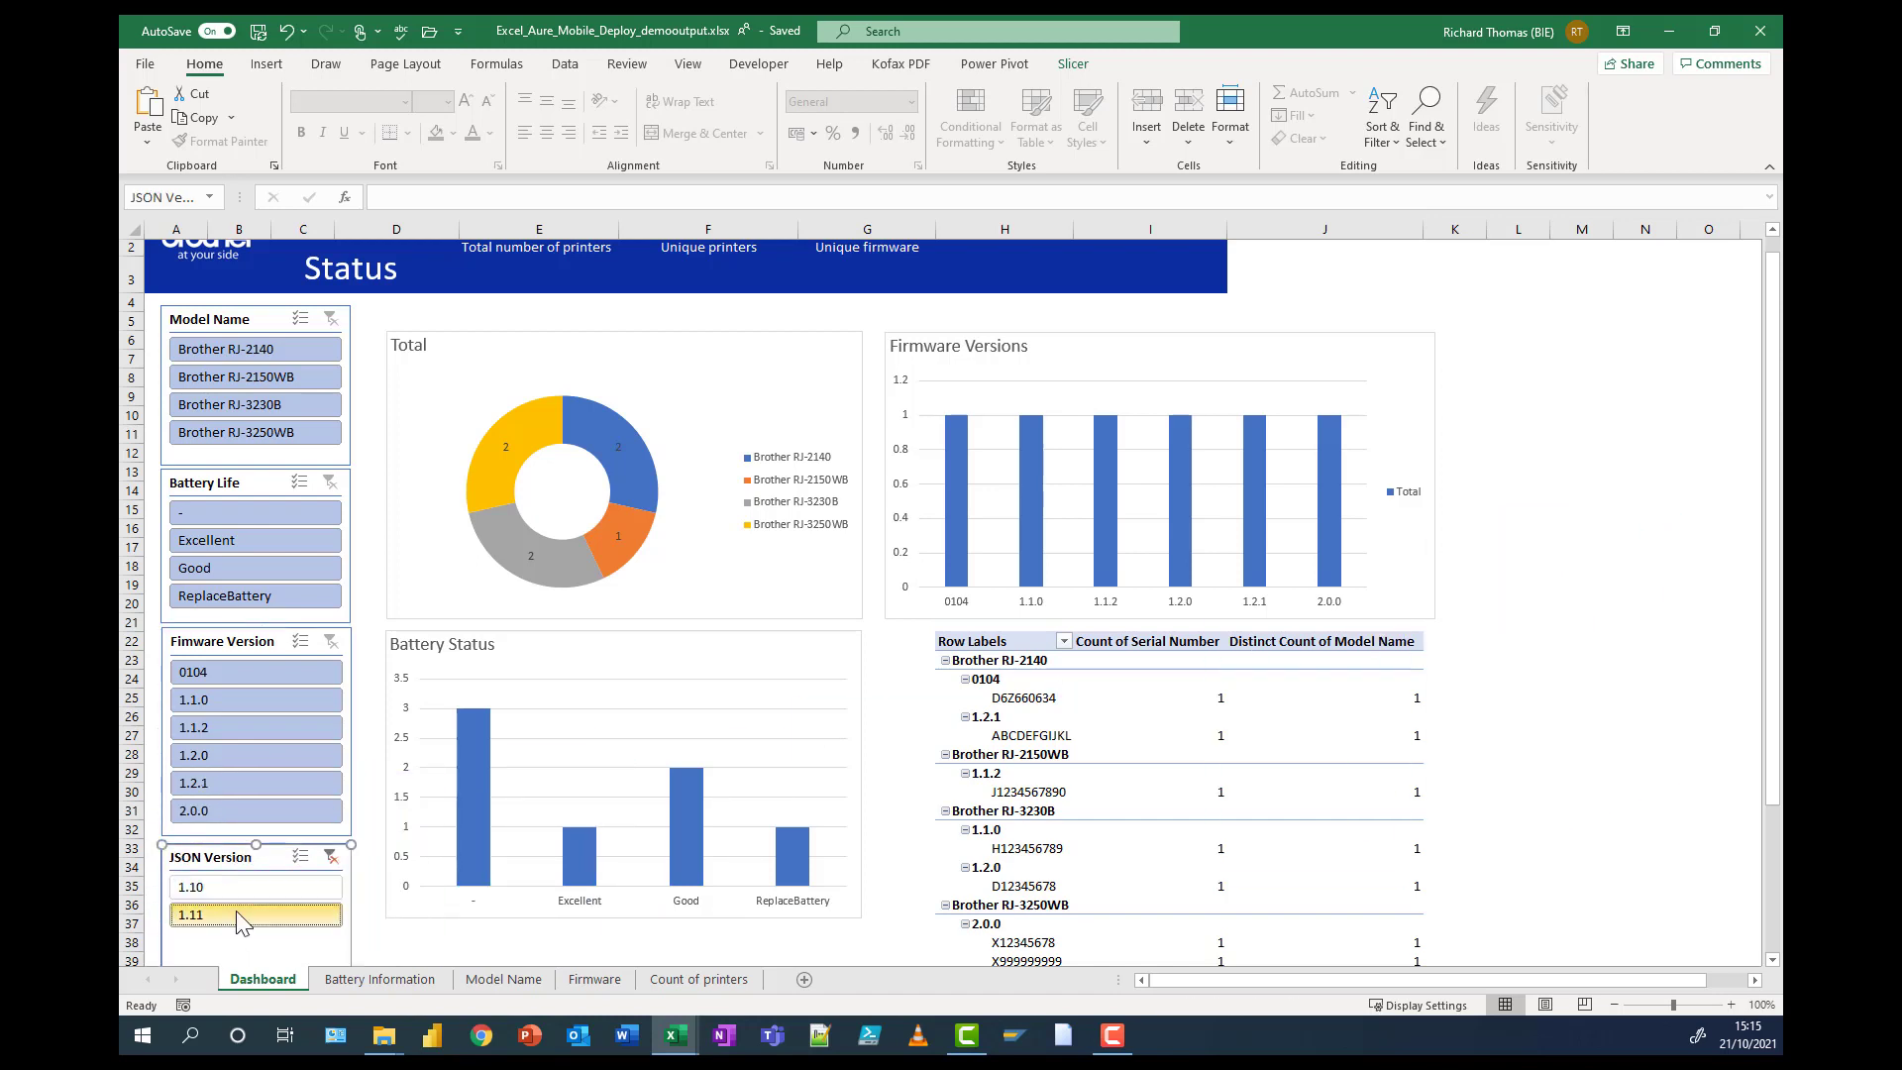
right_click(256, 860)
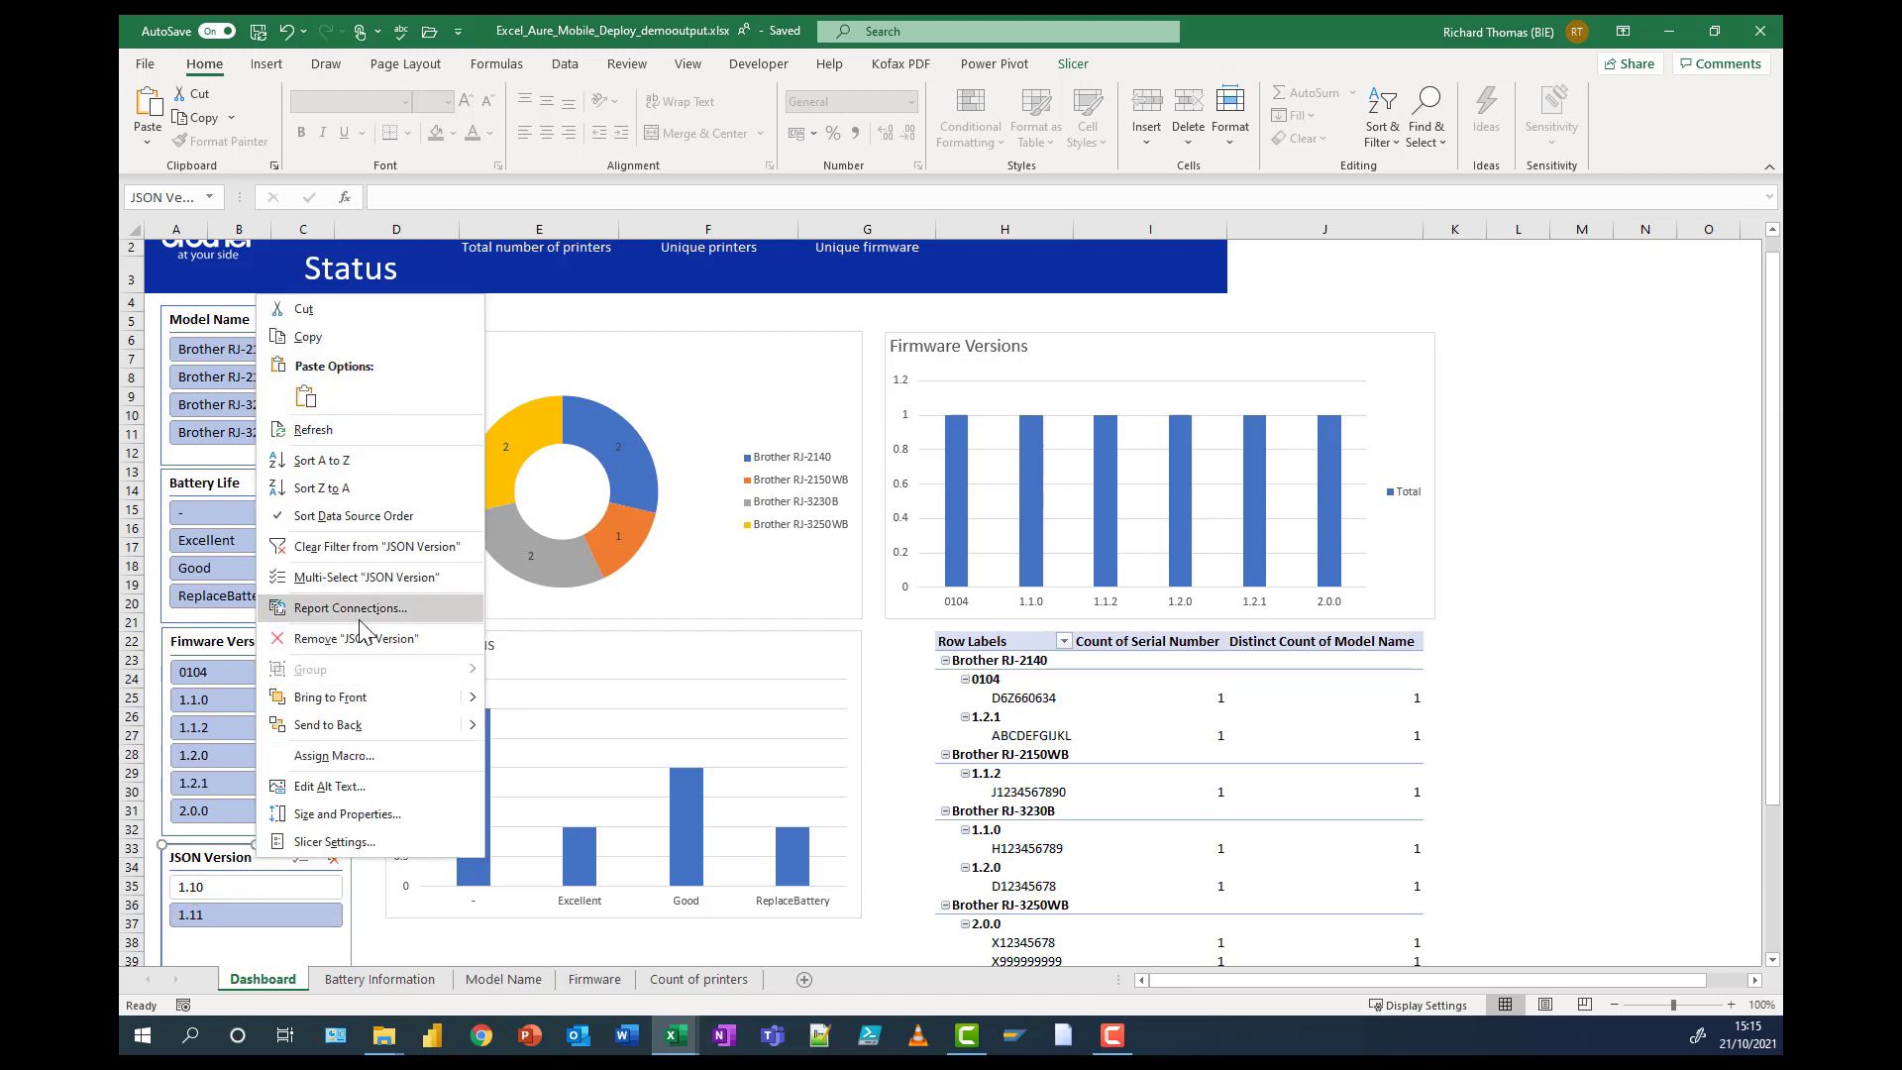
click(359, 618)
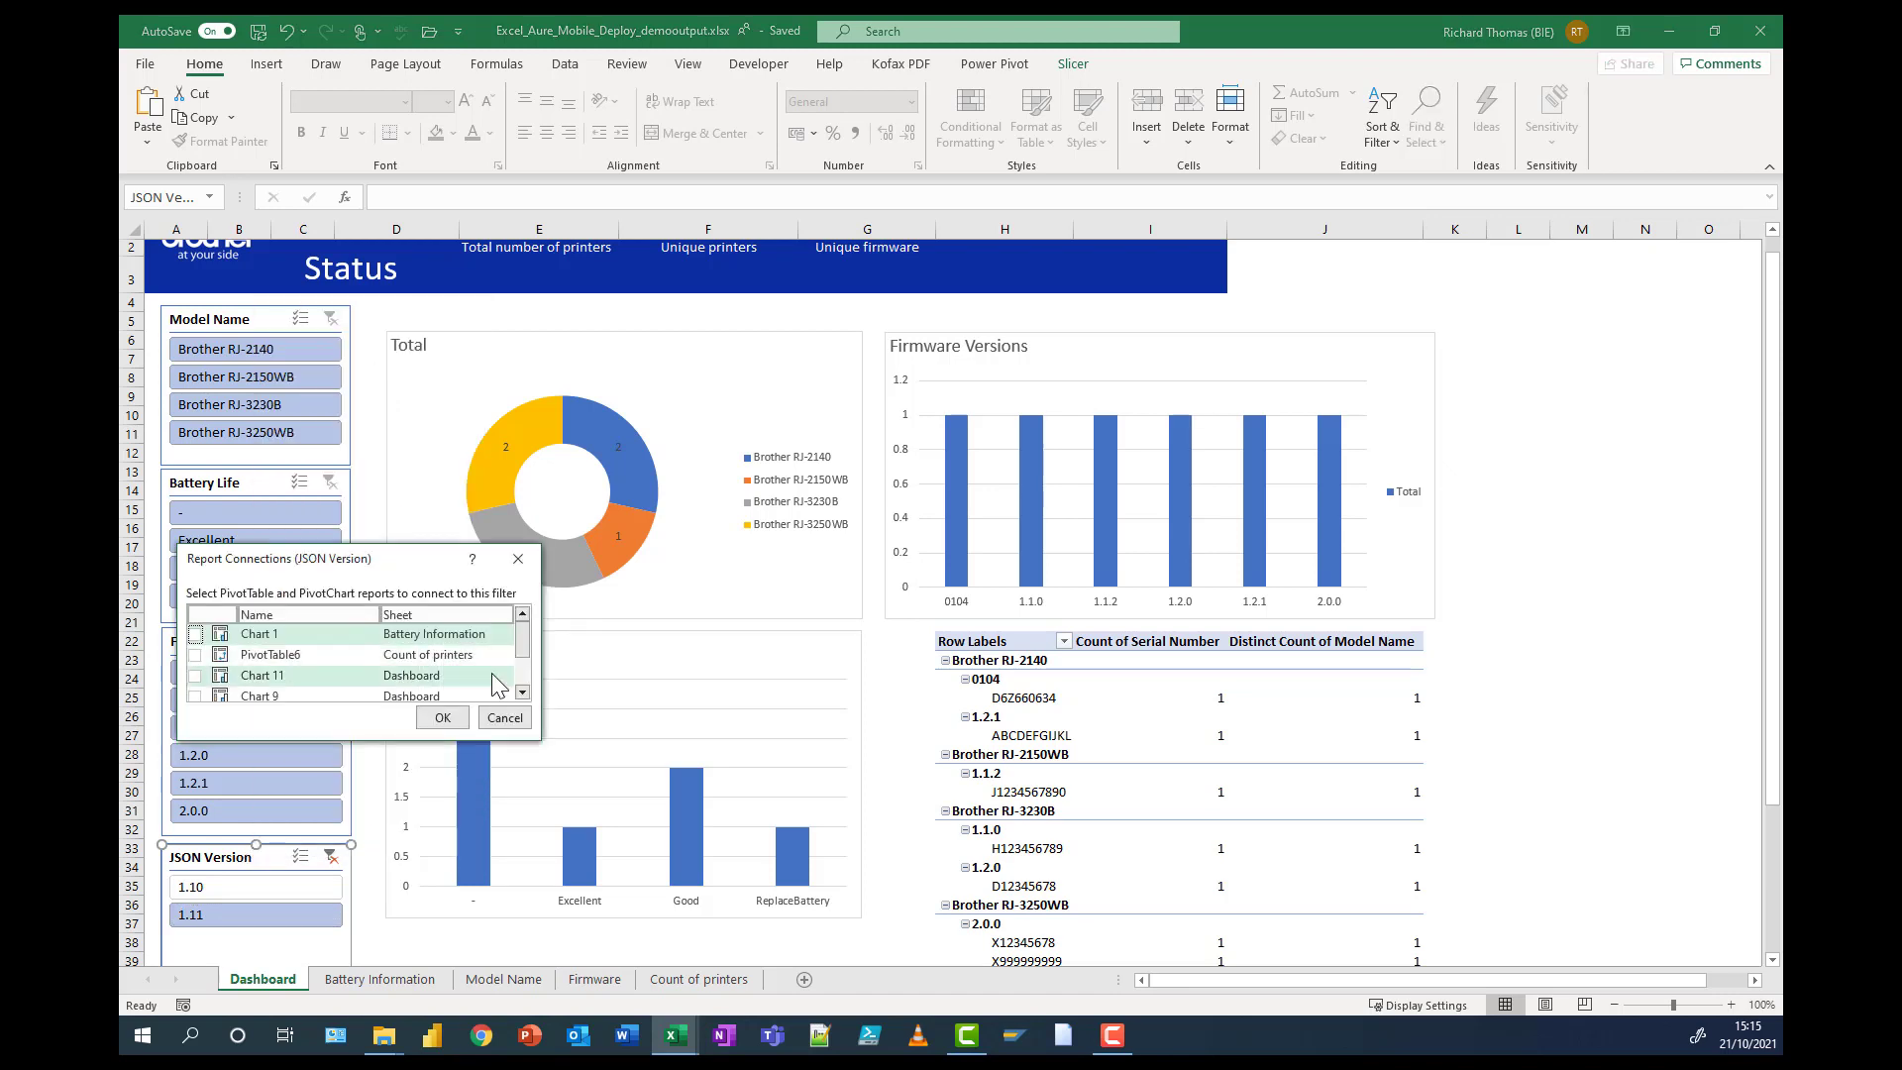
click(196, 676)
click(195, 696)
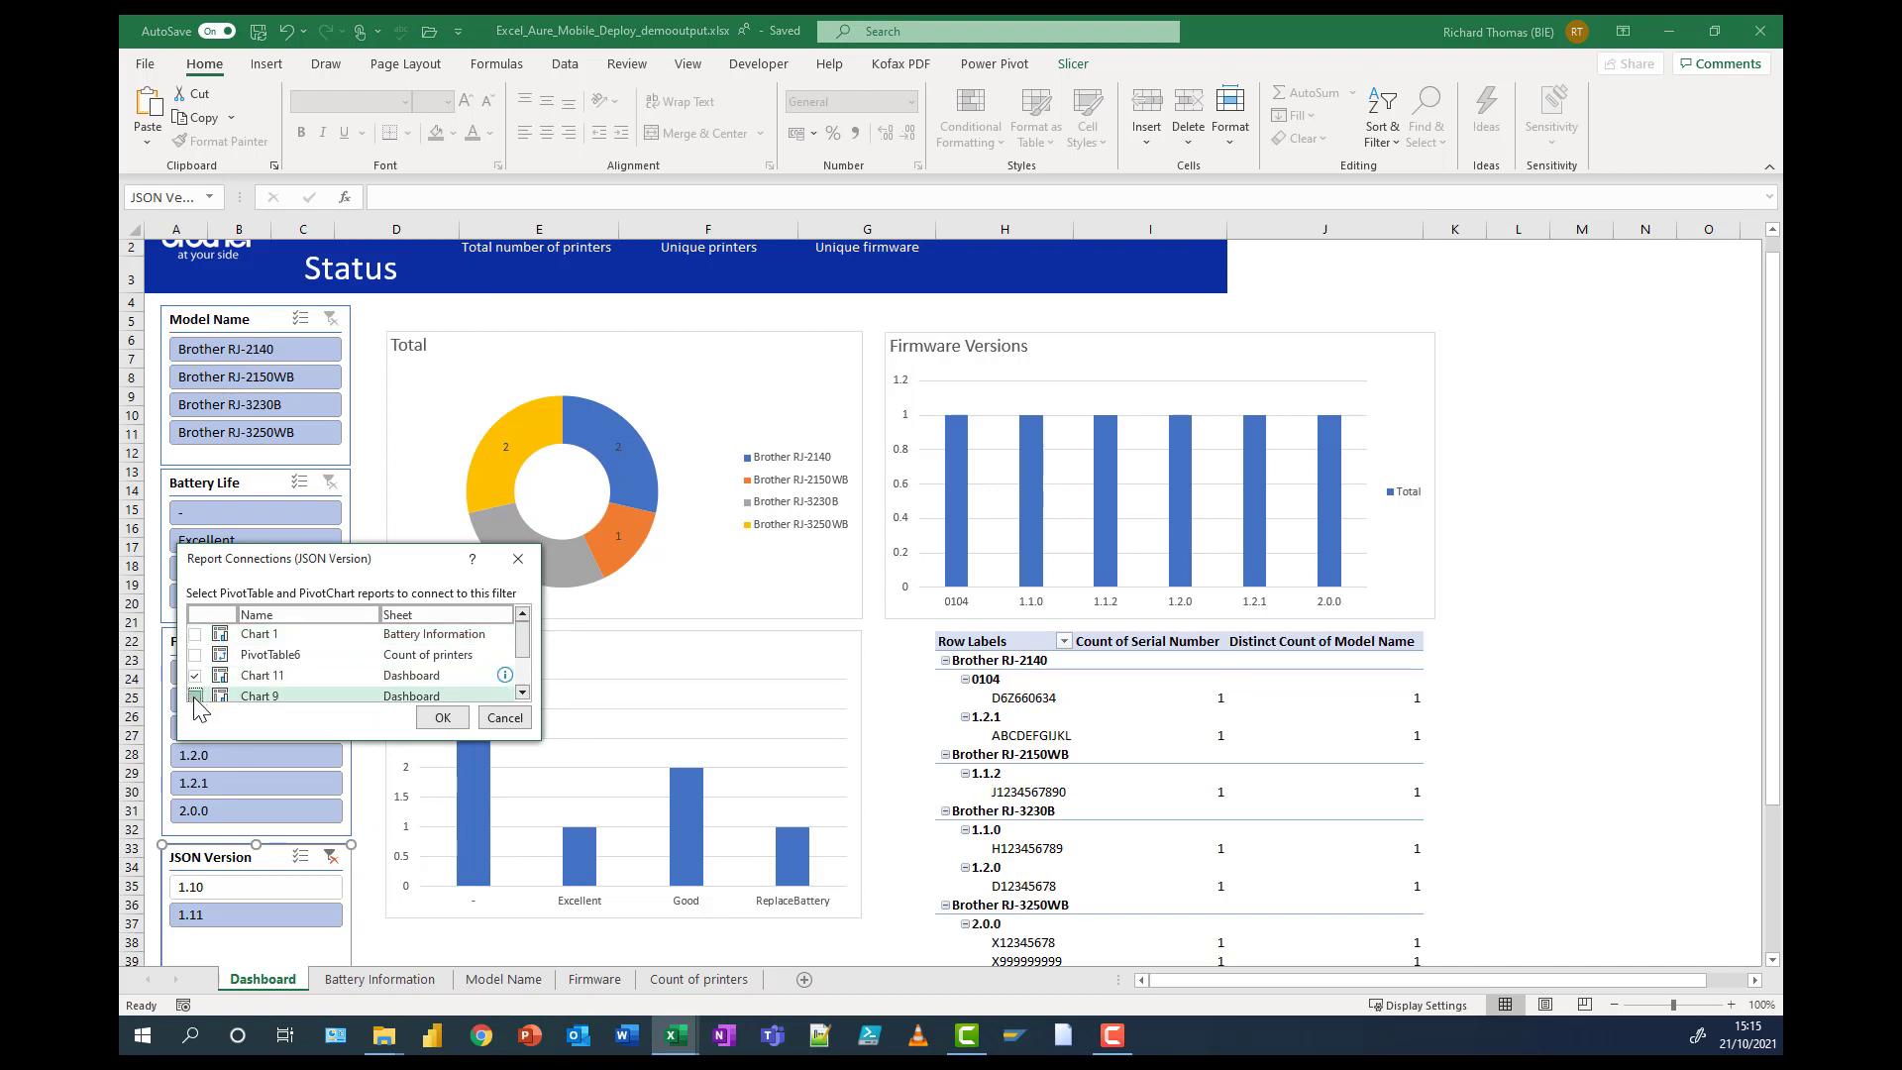
scroll(515, 664, down, 1)
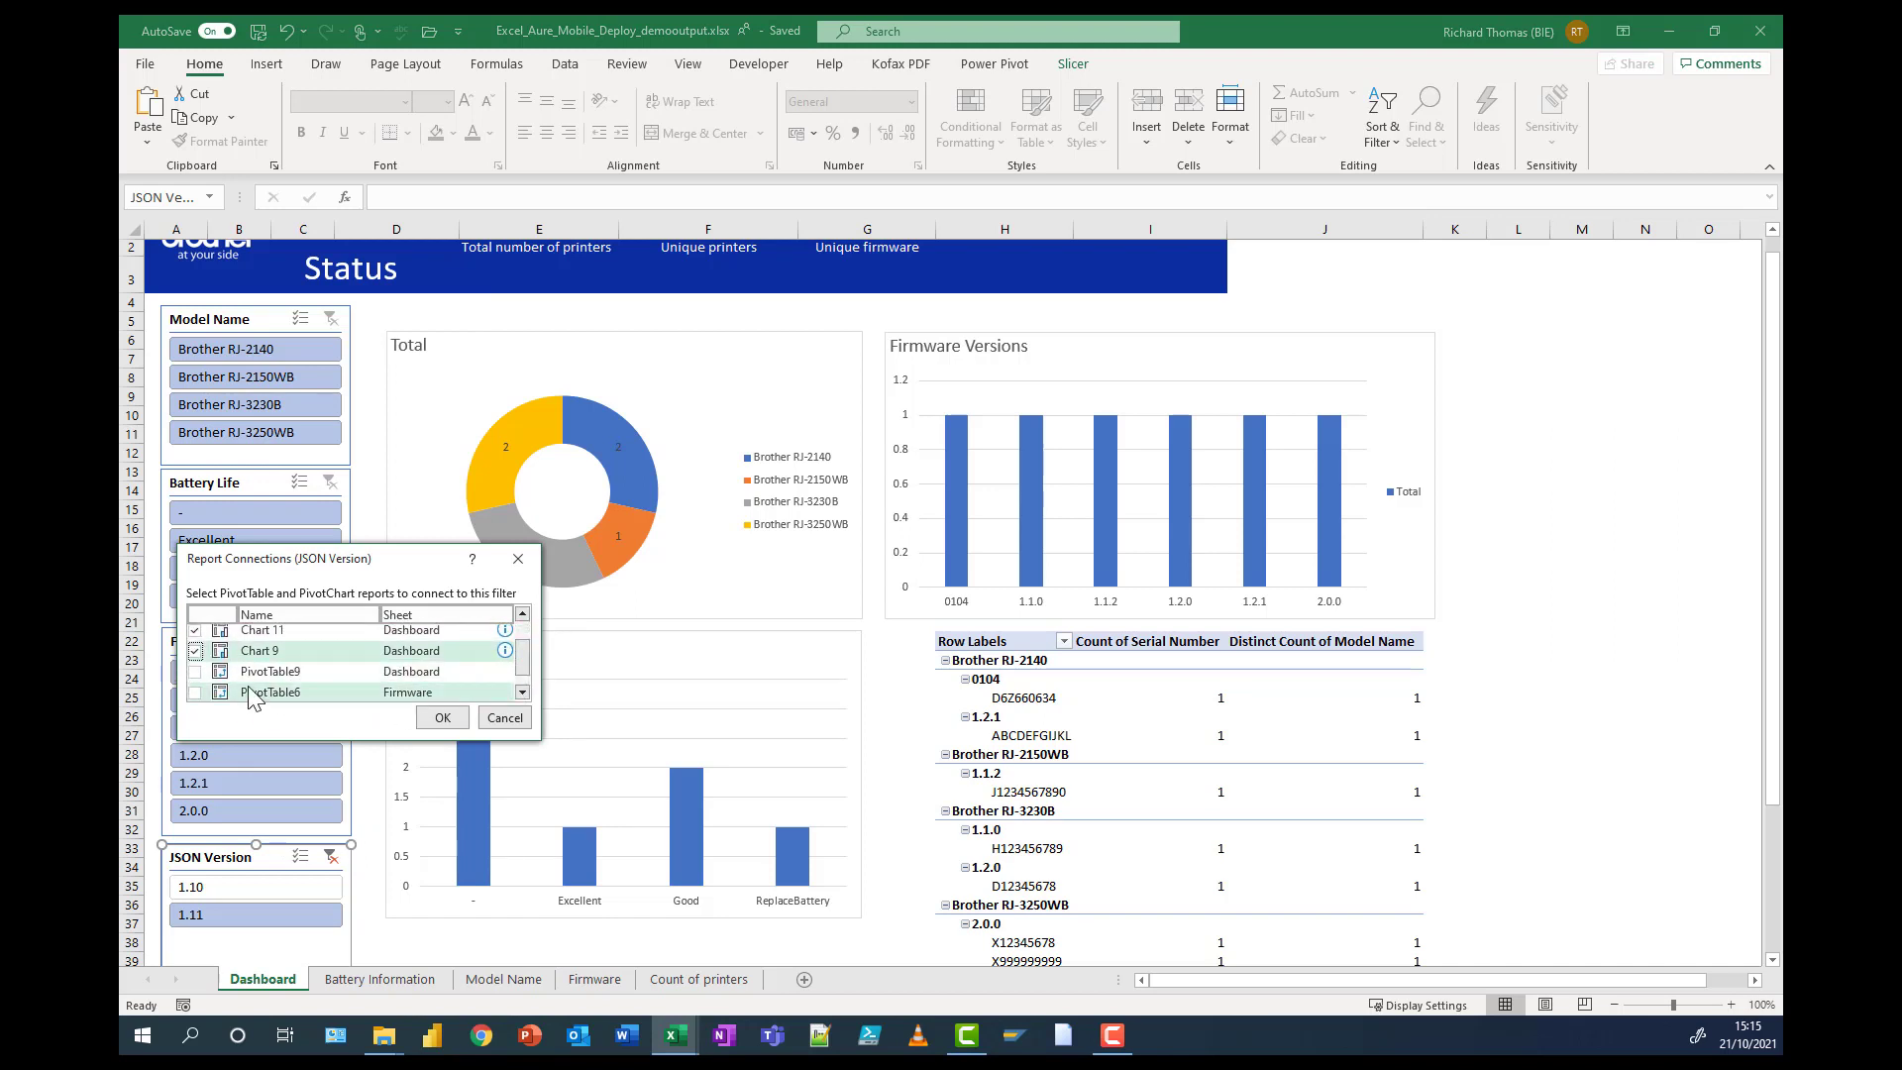
click(196, 672)
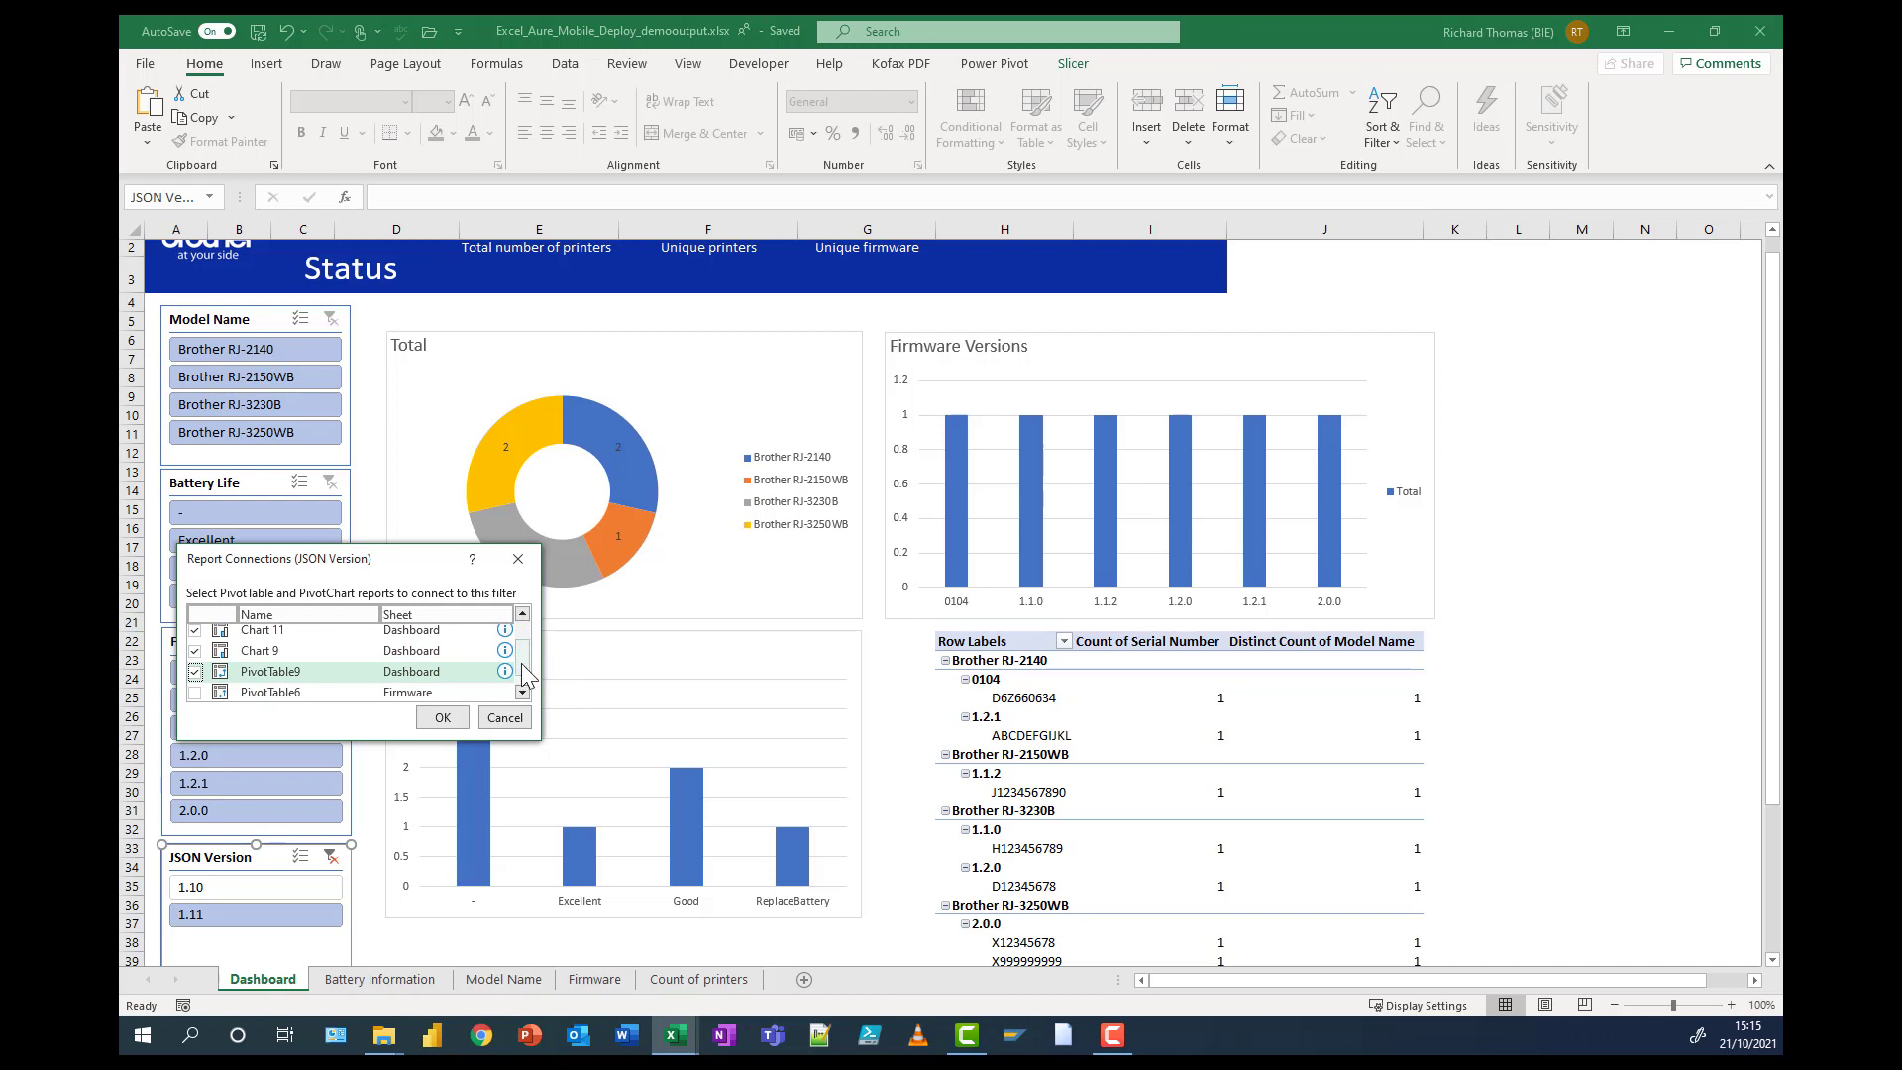
drag(526, 677, 526, 651)
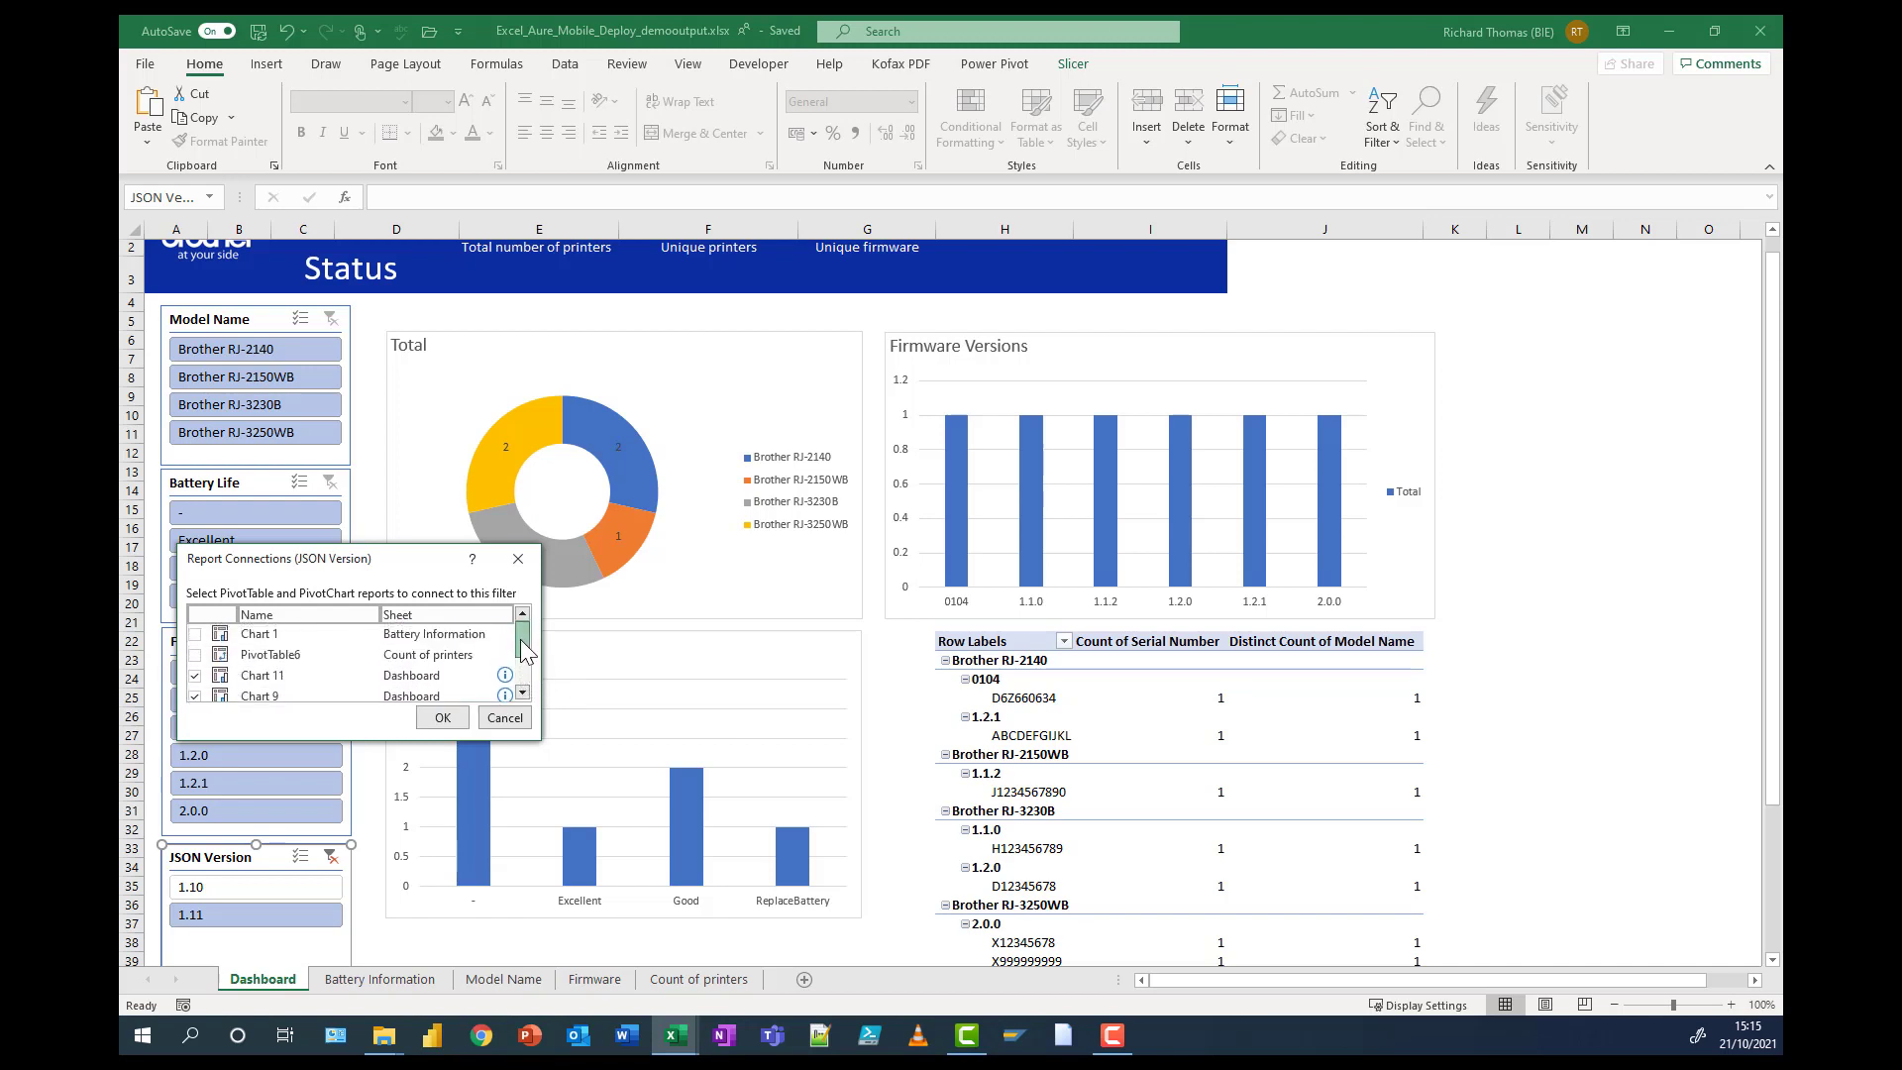
click(442, 717)
click(268, 883)
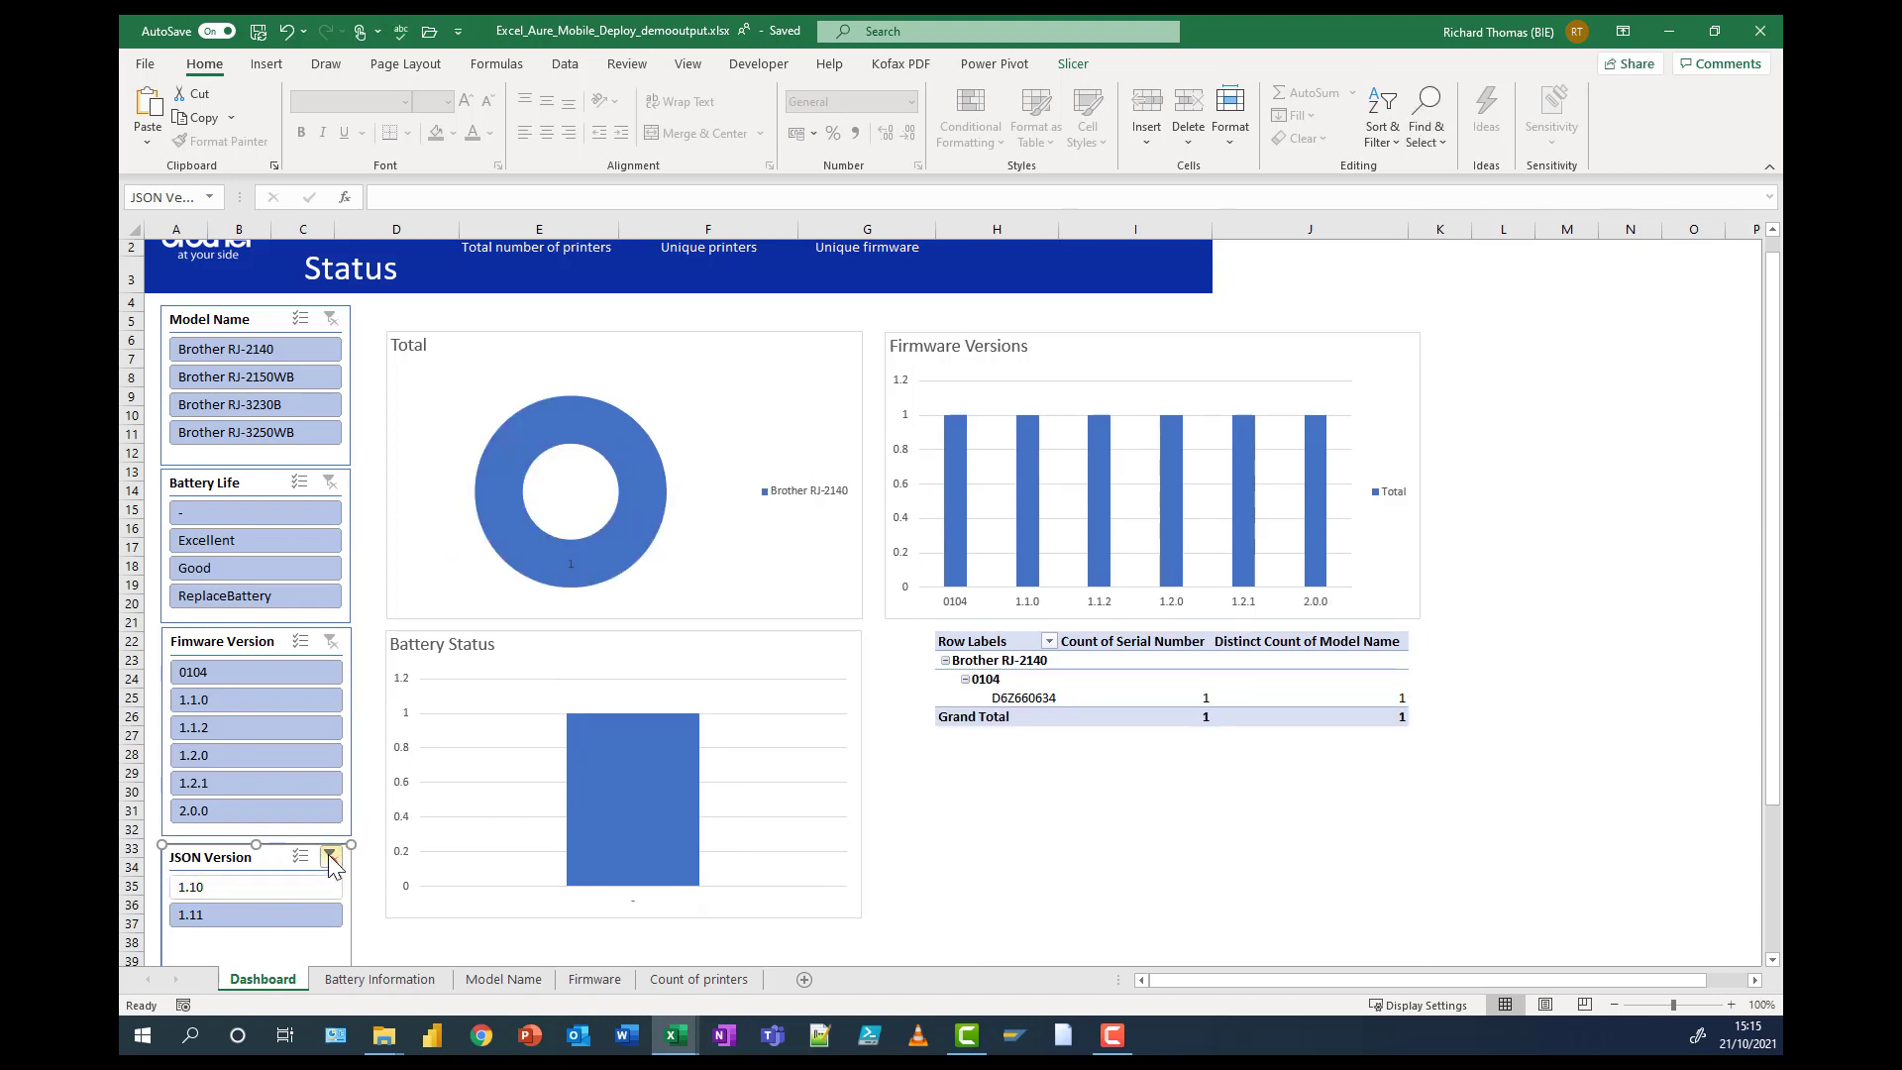
click(327, 858)
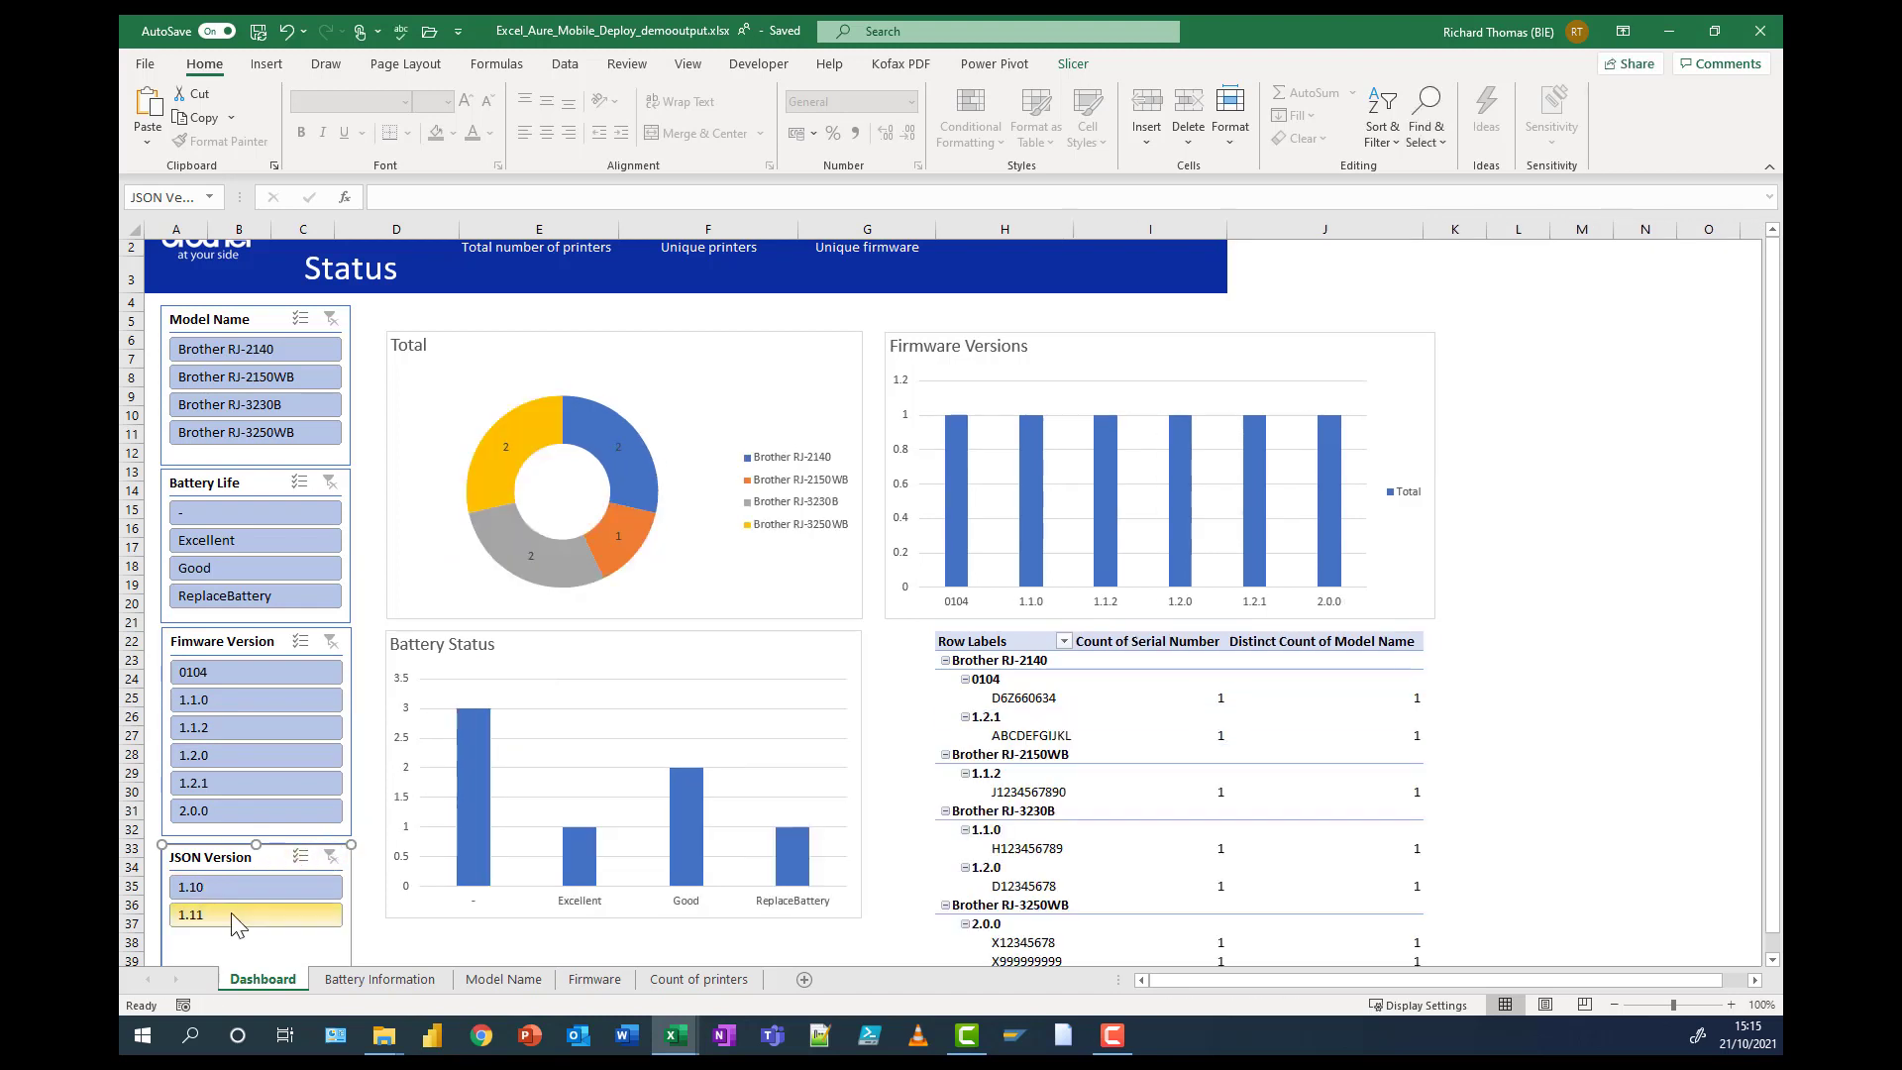
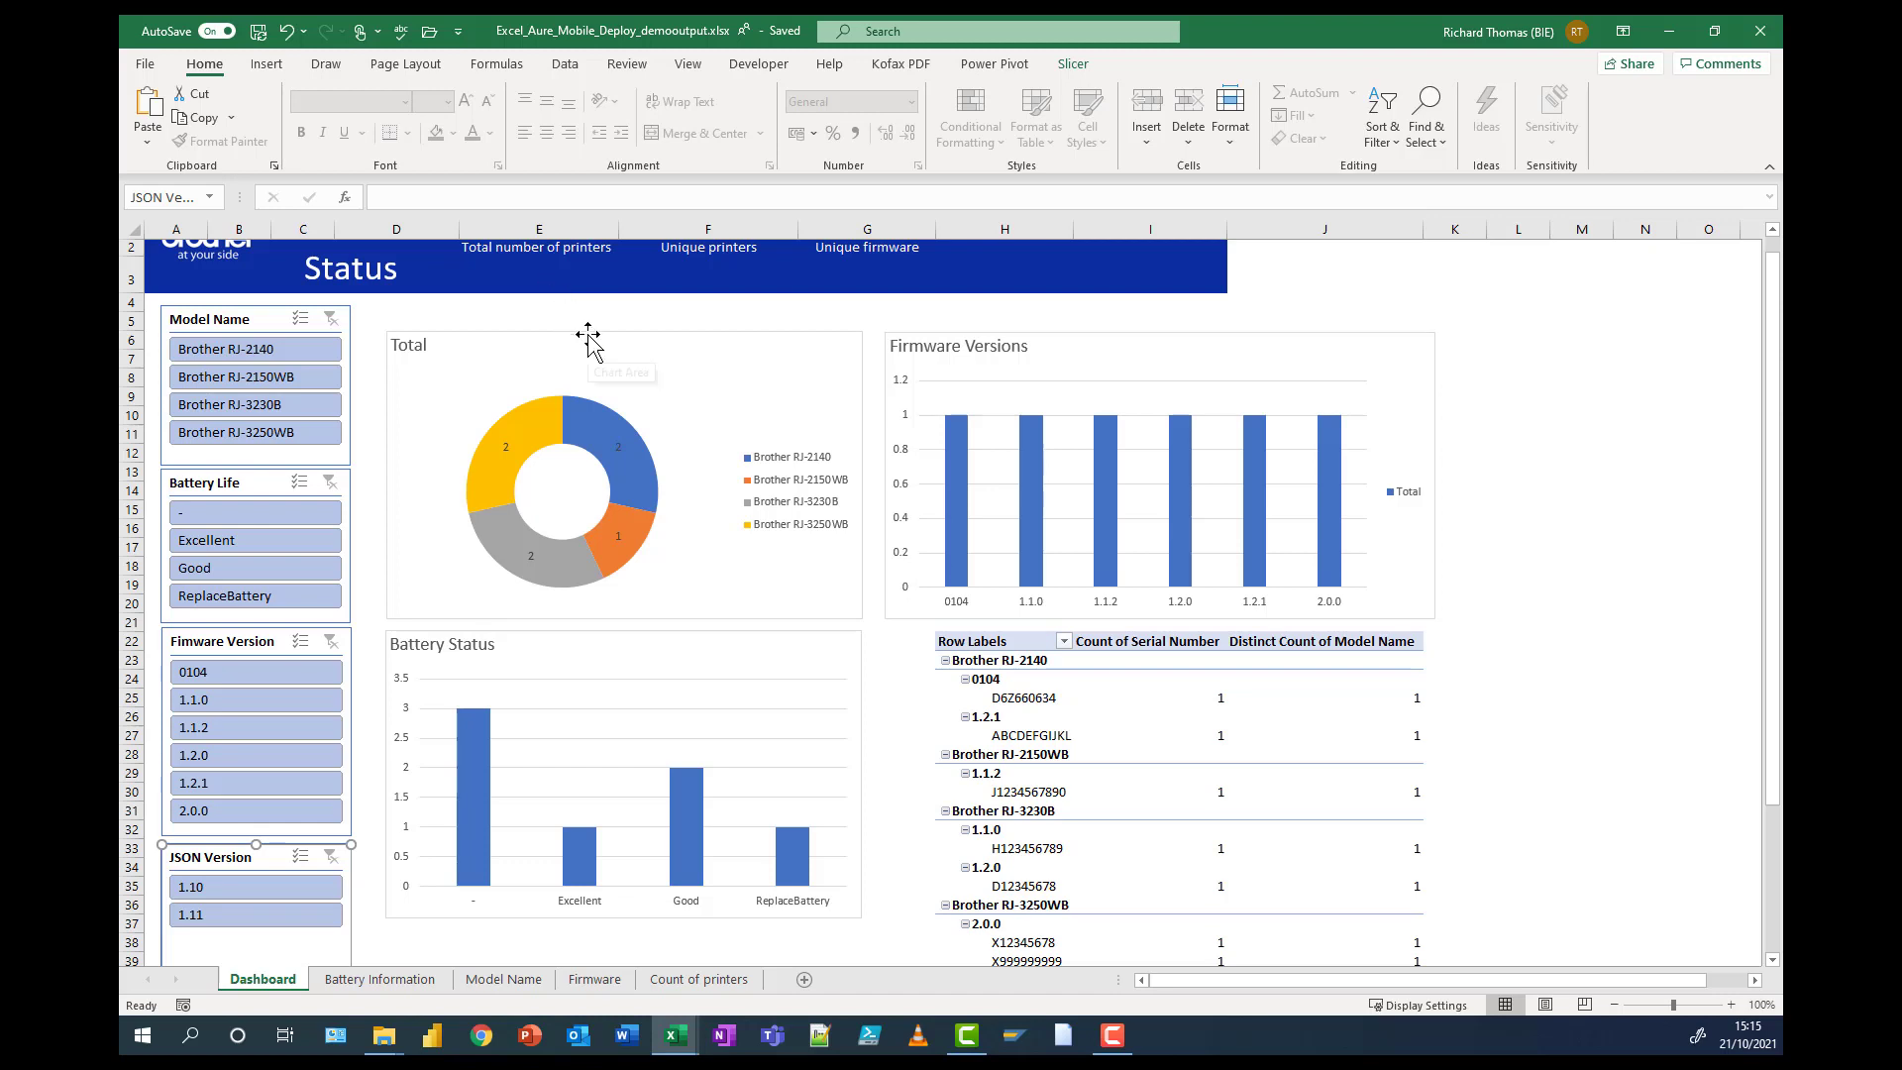
- Select cell E3 under Total number of printers and examine the Grand Total row on the Count of printers sheet
click(1565, 358)
scroll(1555, 359, up, 1)
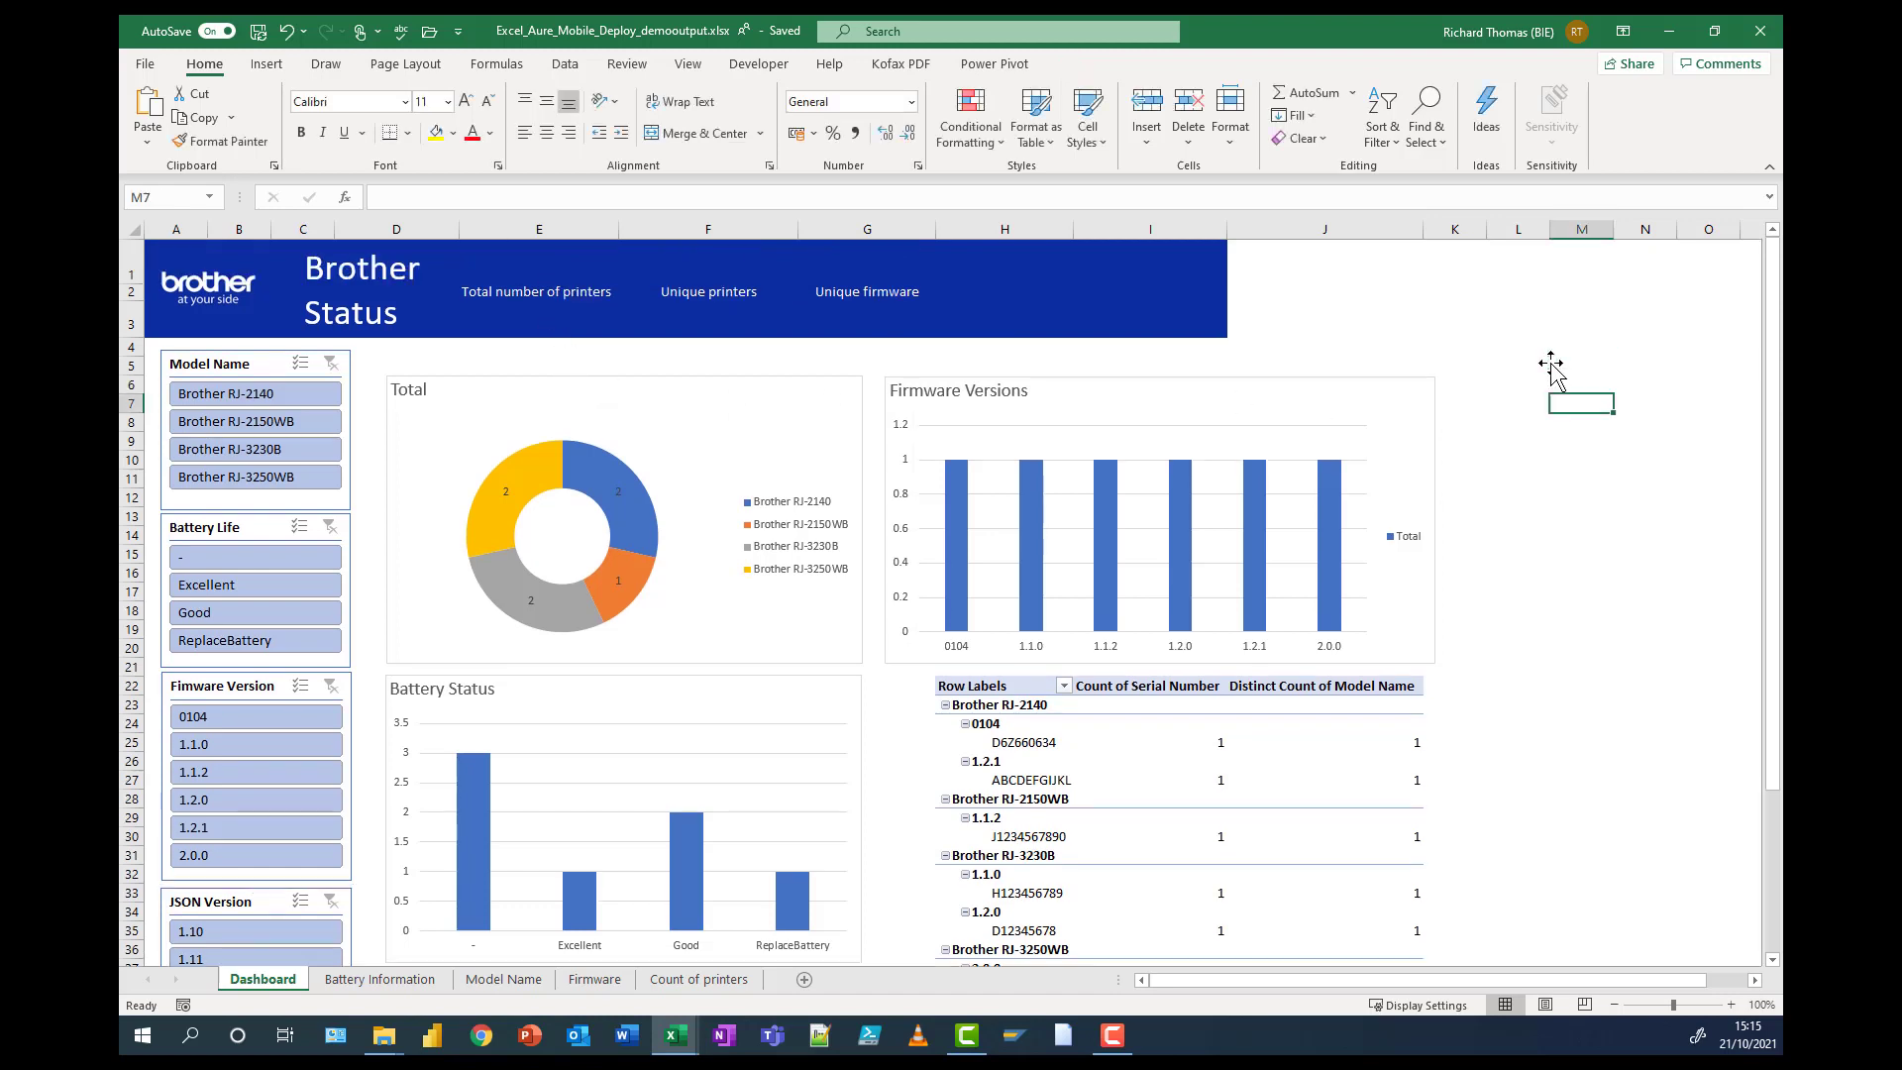
click(510, 323)
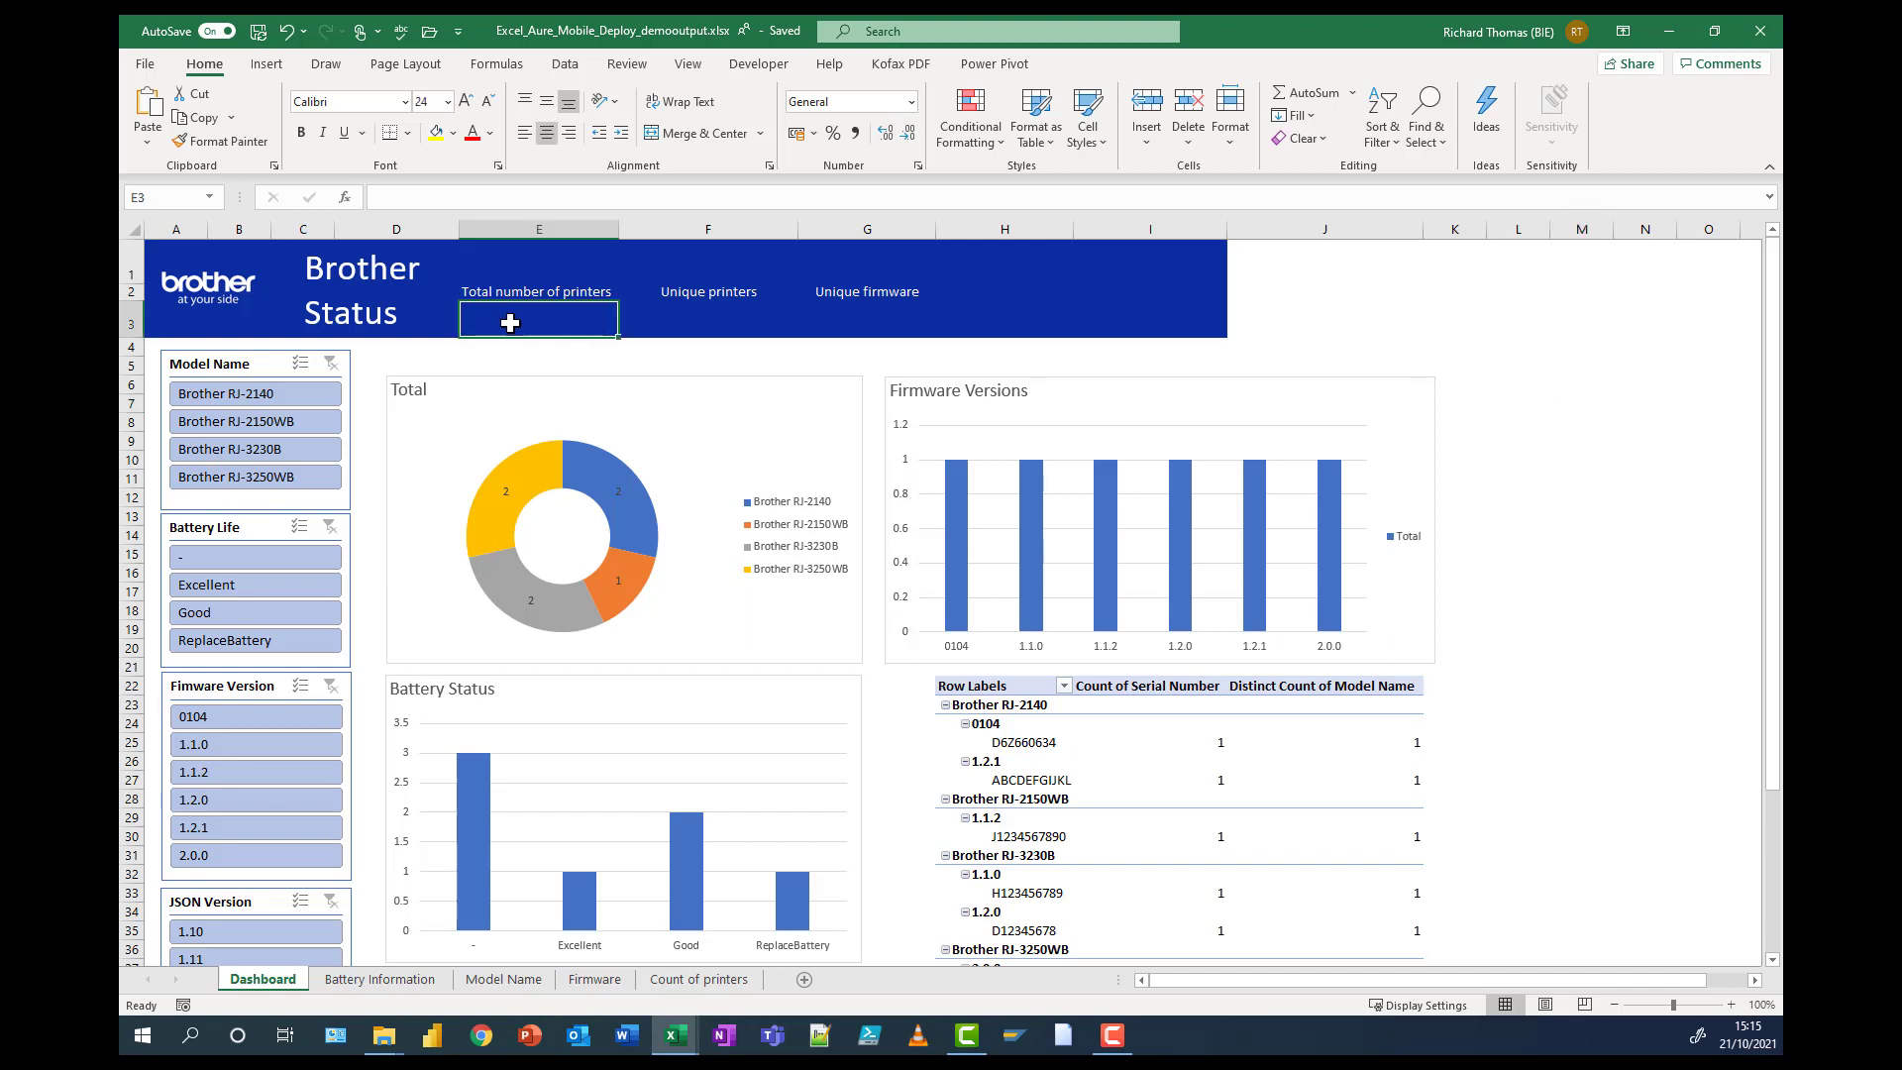
click(700, 980)
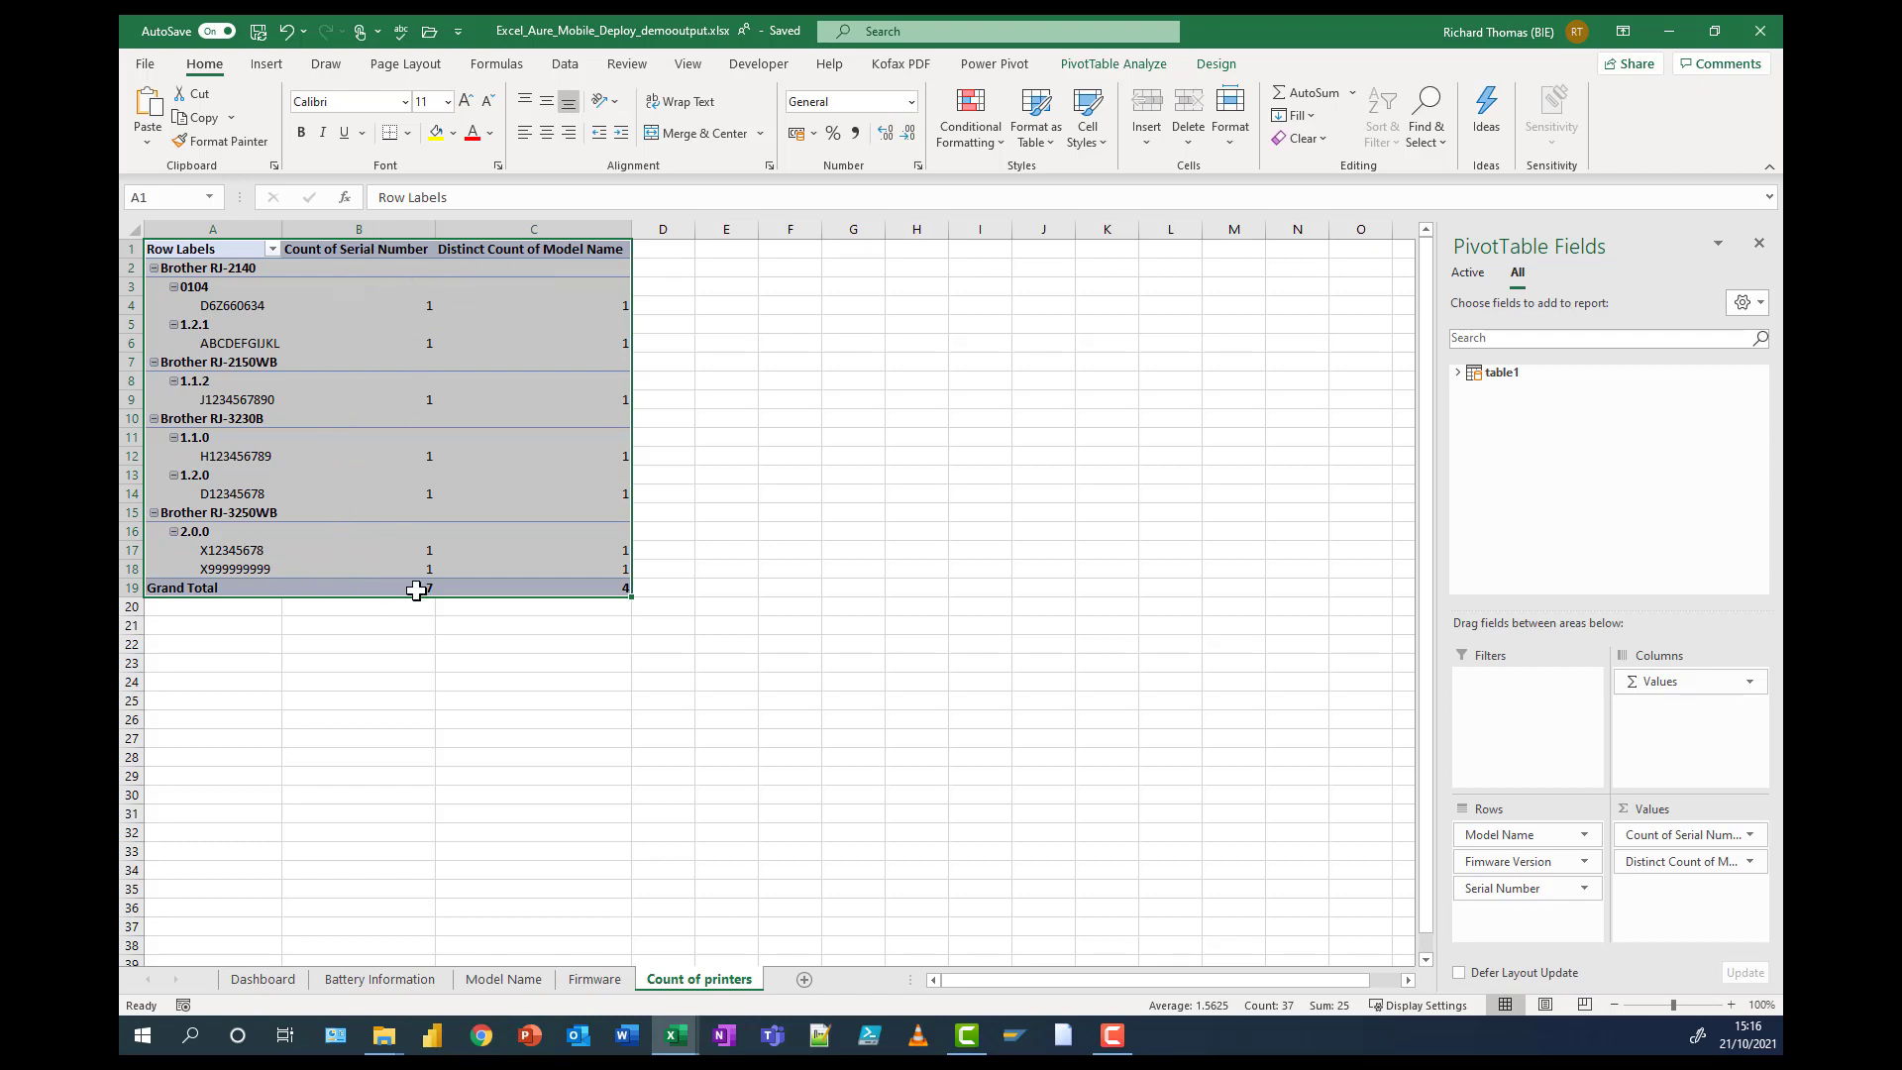
click(260, 978)
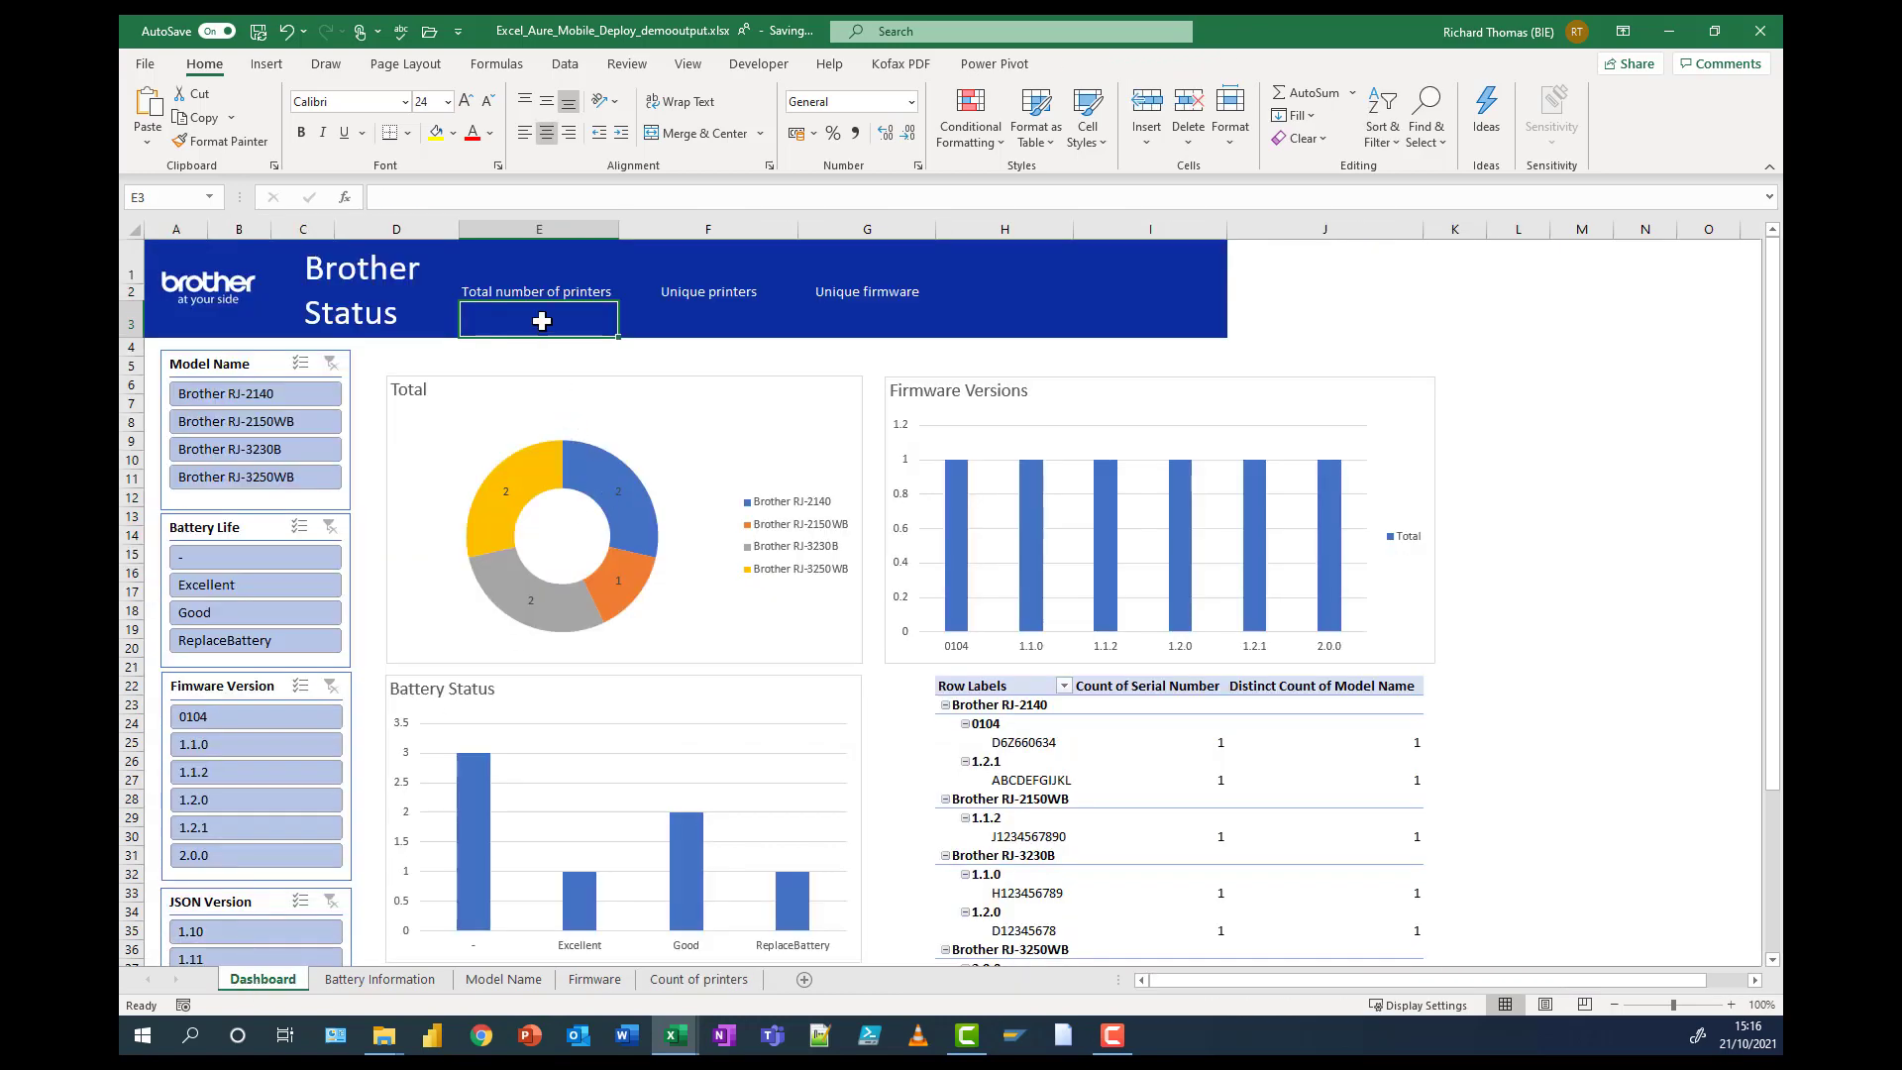
- Link cell E3 under Total number of printers to the Grand Total of Count of Serial Number on the Count of printers sheet
text(=)
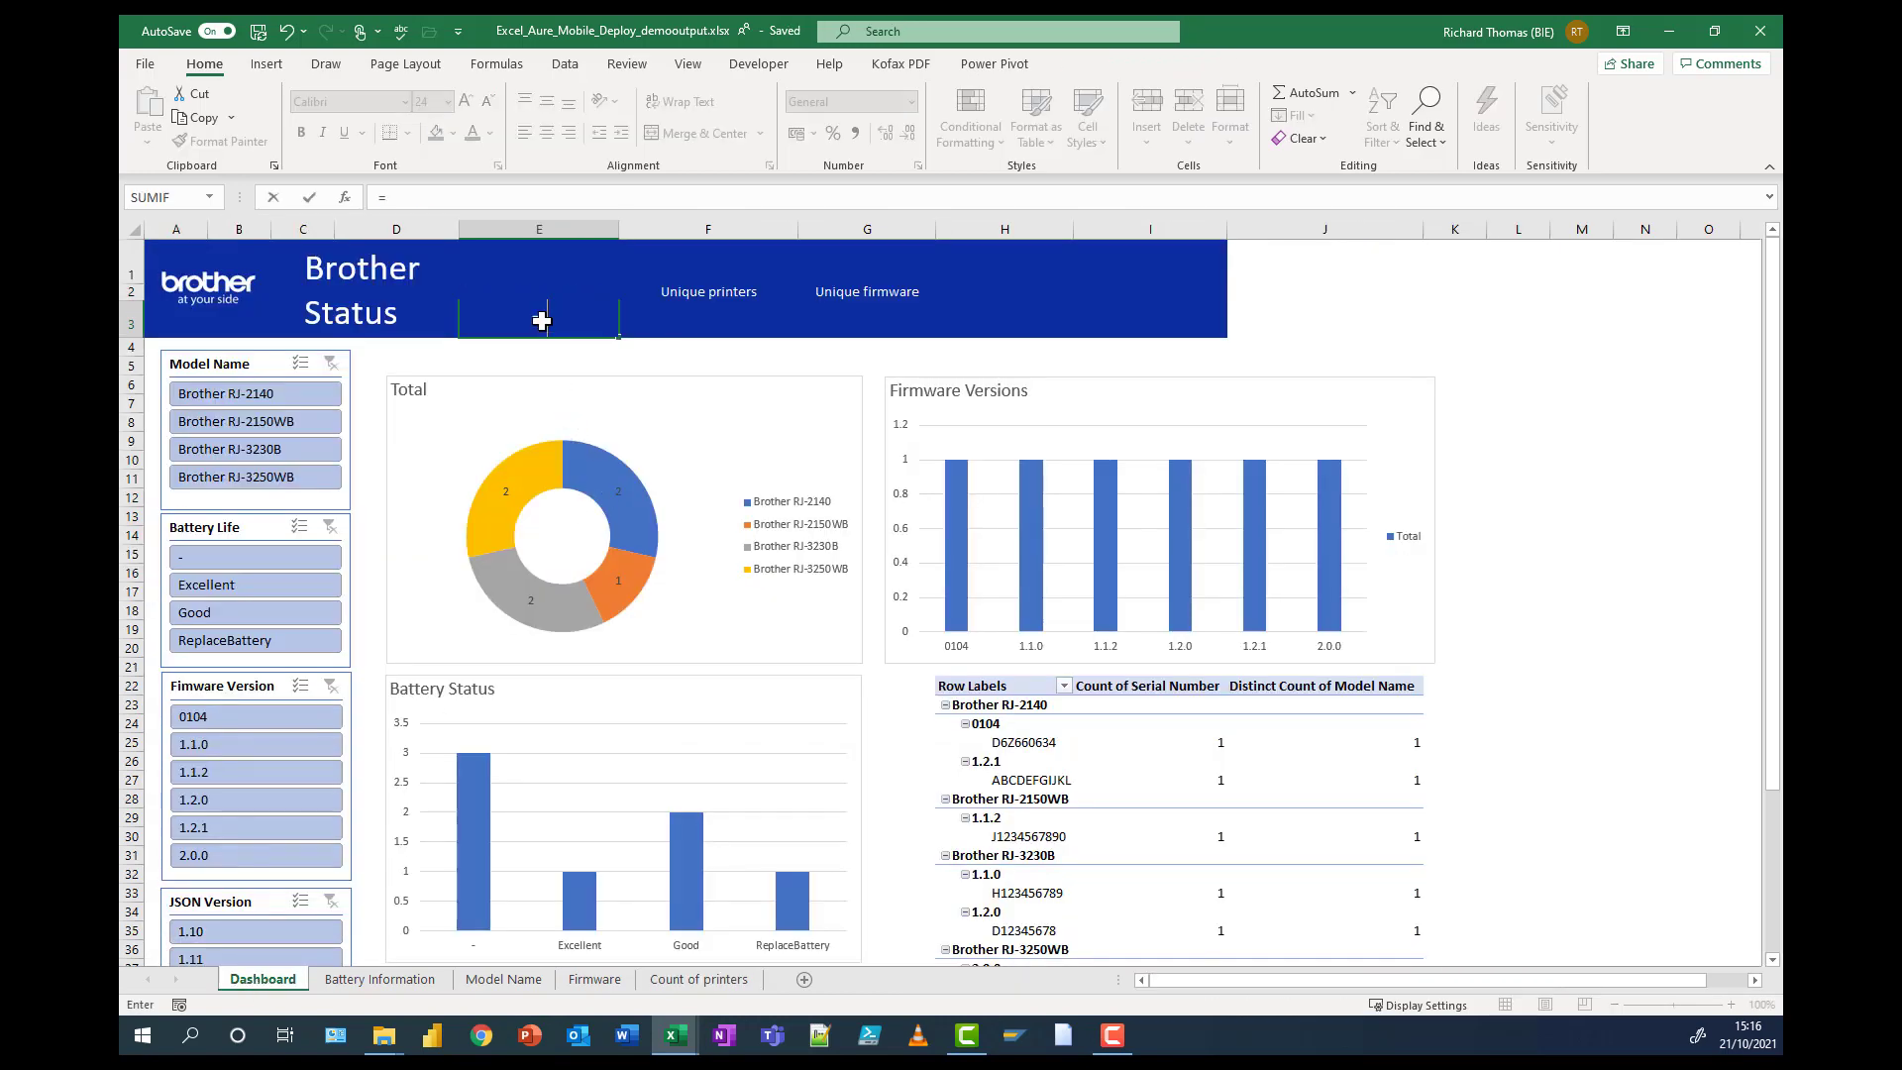
click(699, 981)
click(417, 587)
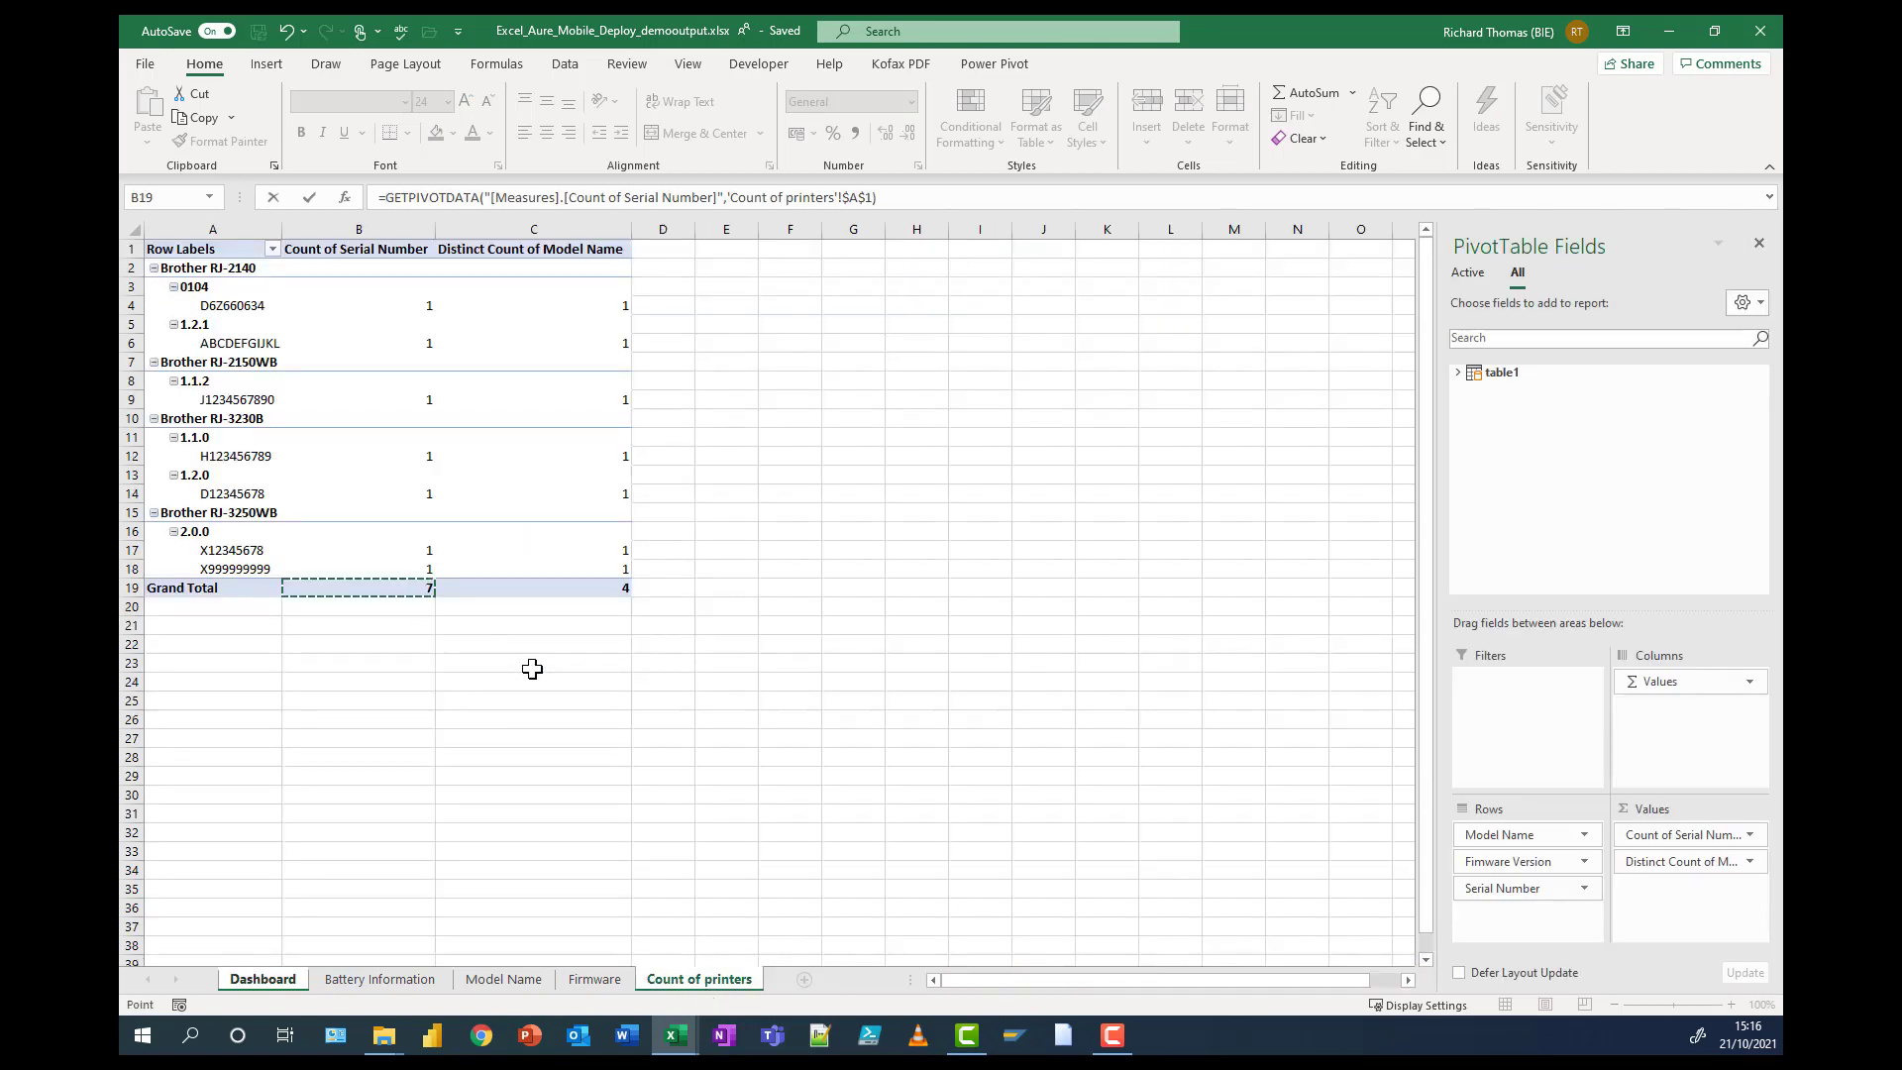
key(Return)
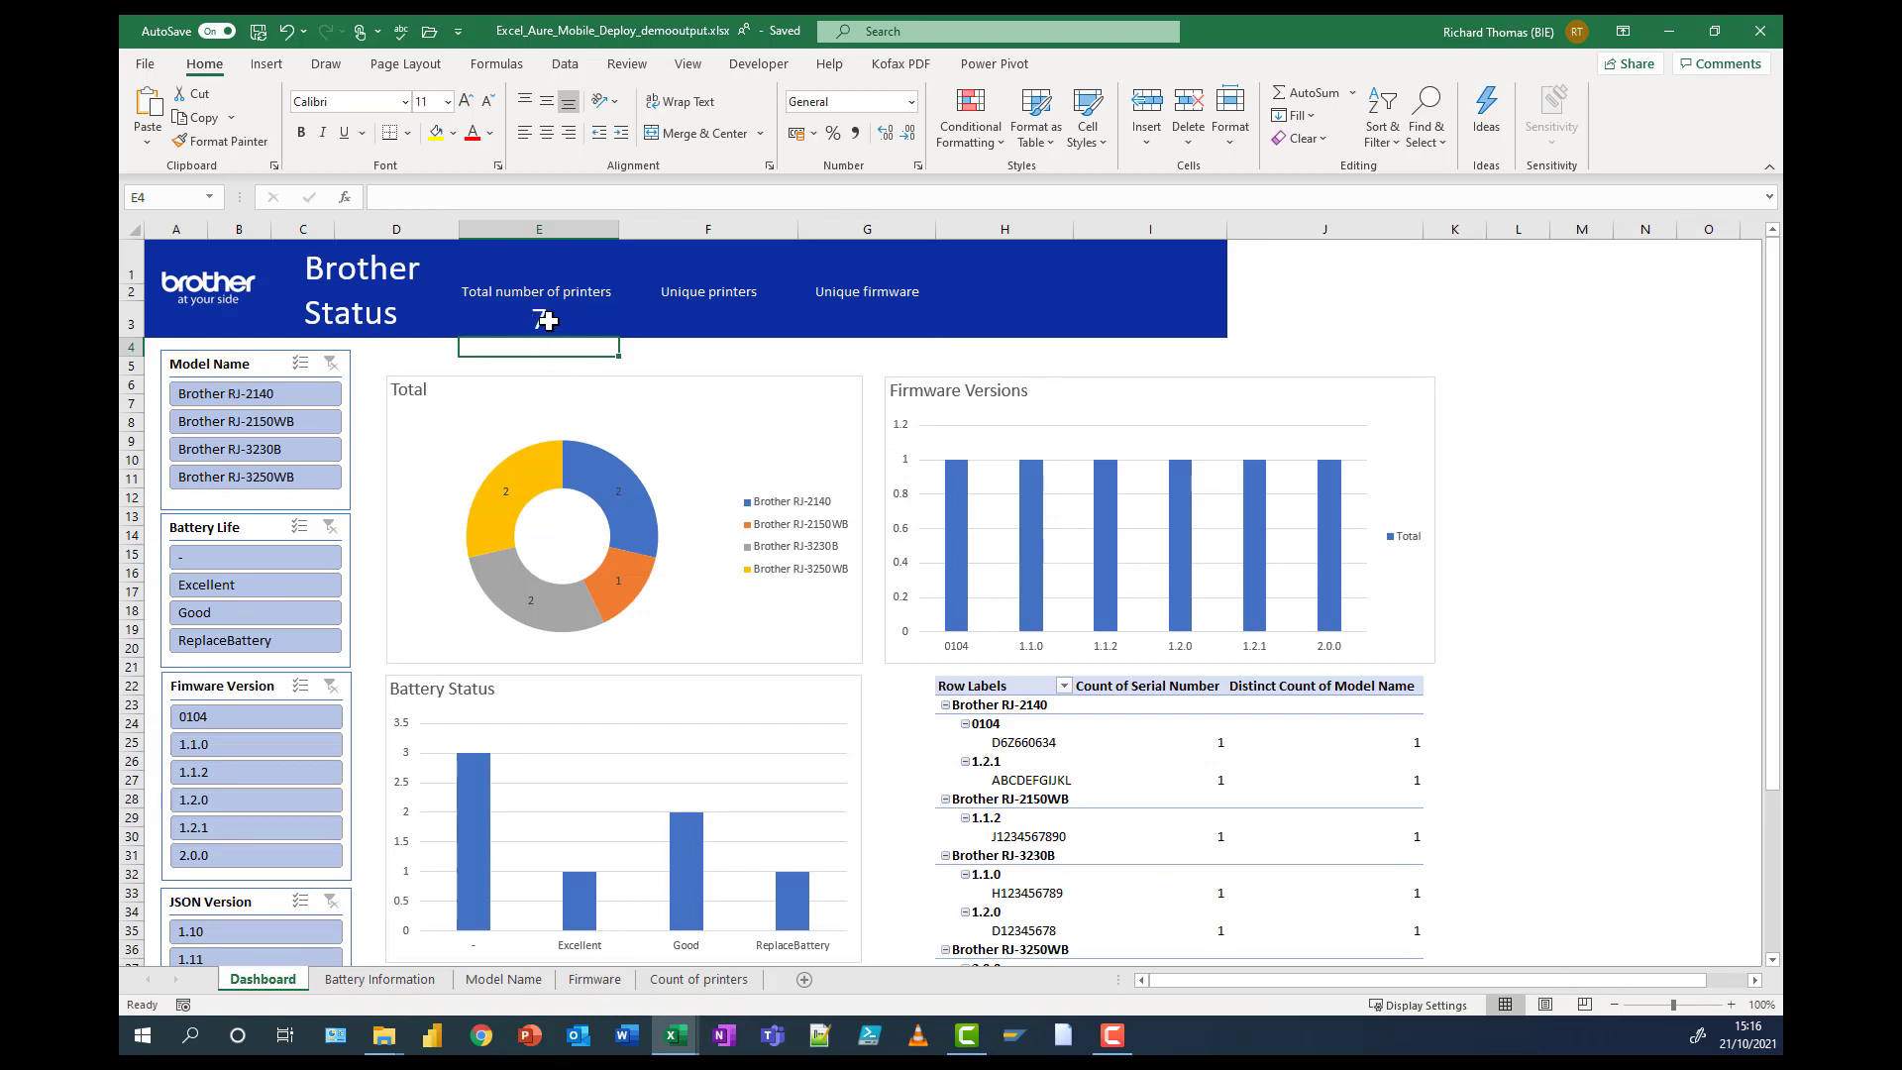
- Link cell F3 under Unique printers to the Grand Total of Distinct Count of Model Name on the Count of printers sheet
click(716, 324)
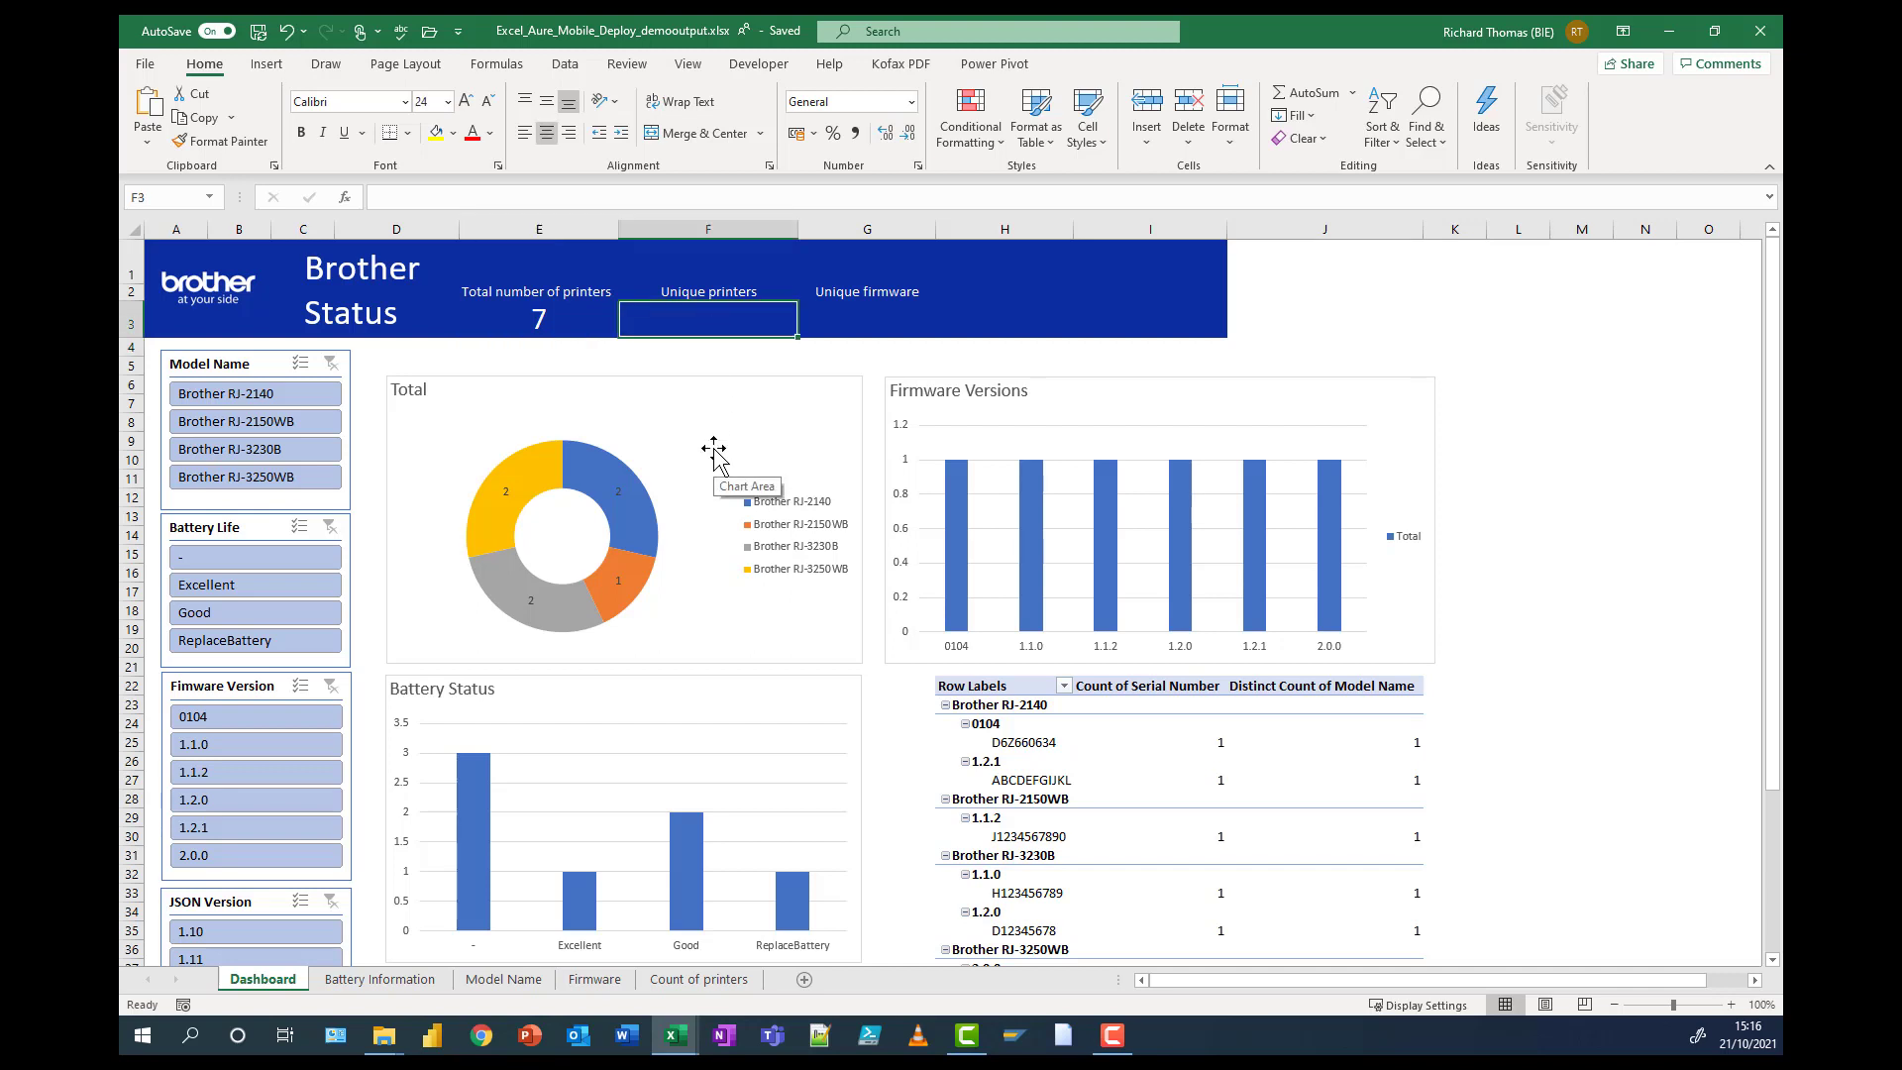
text(=)
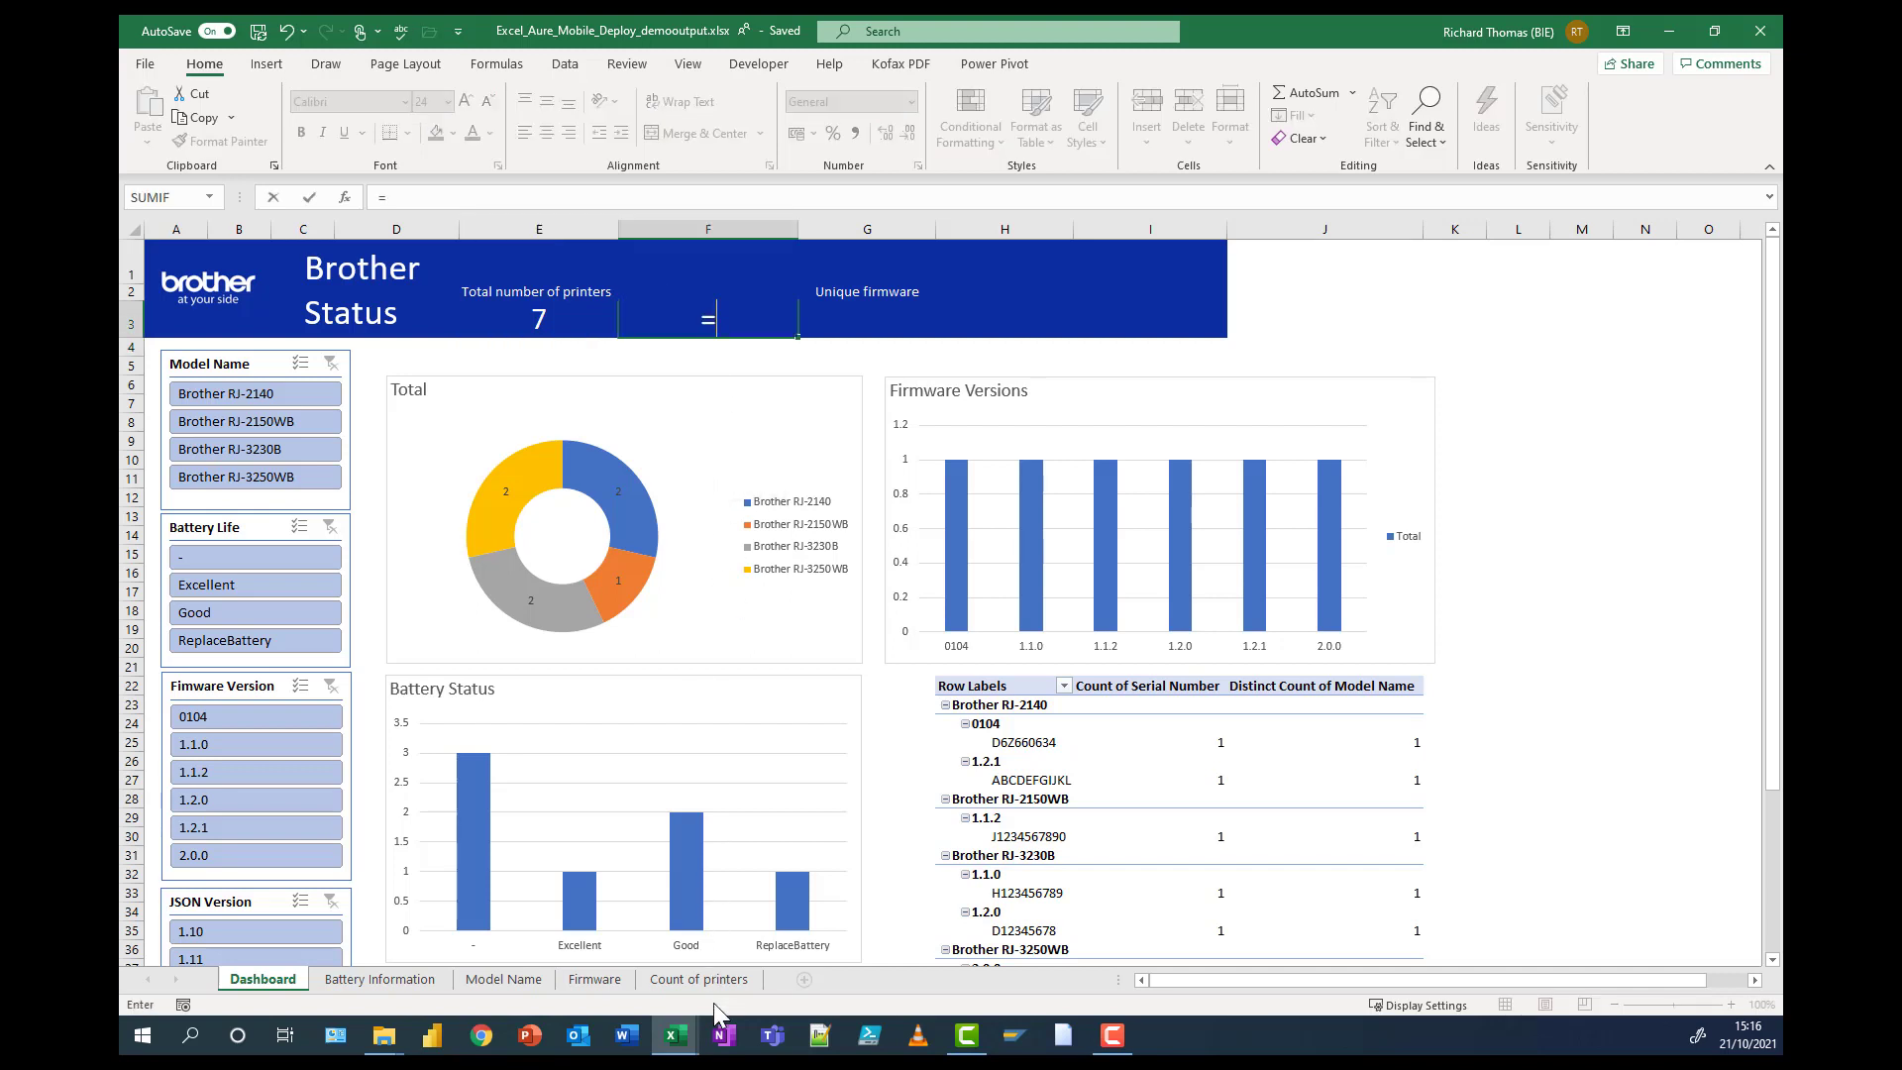
click(716, 984)
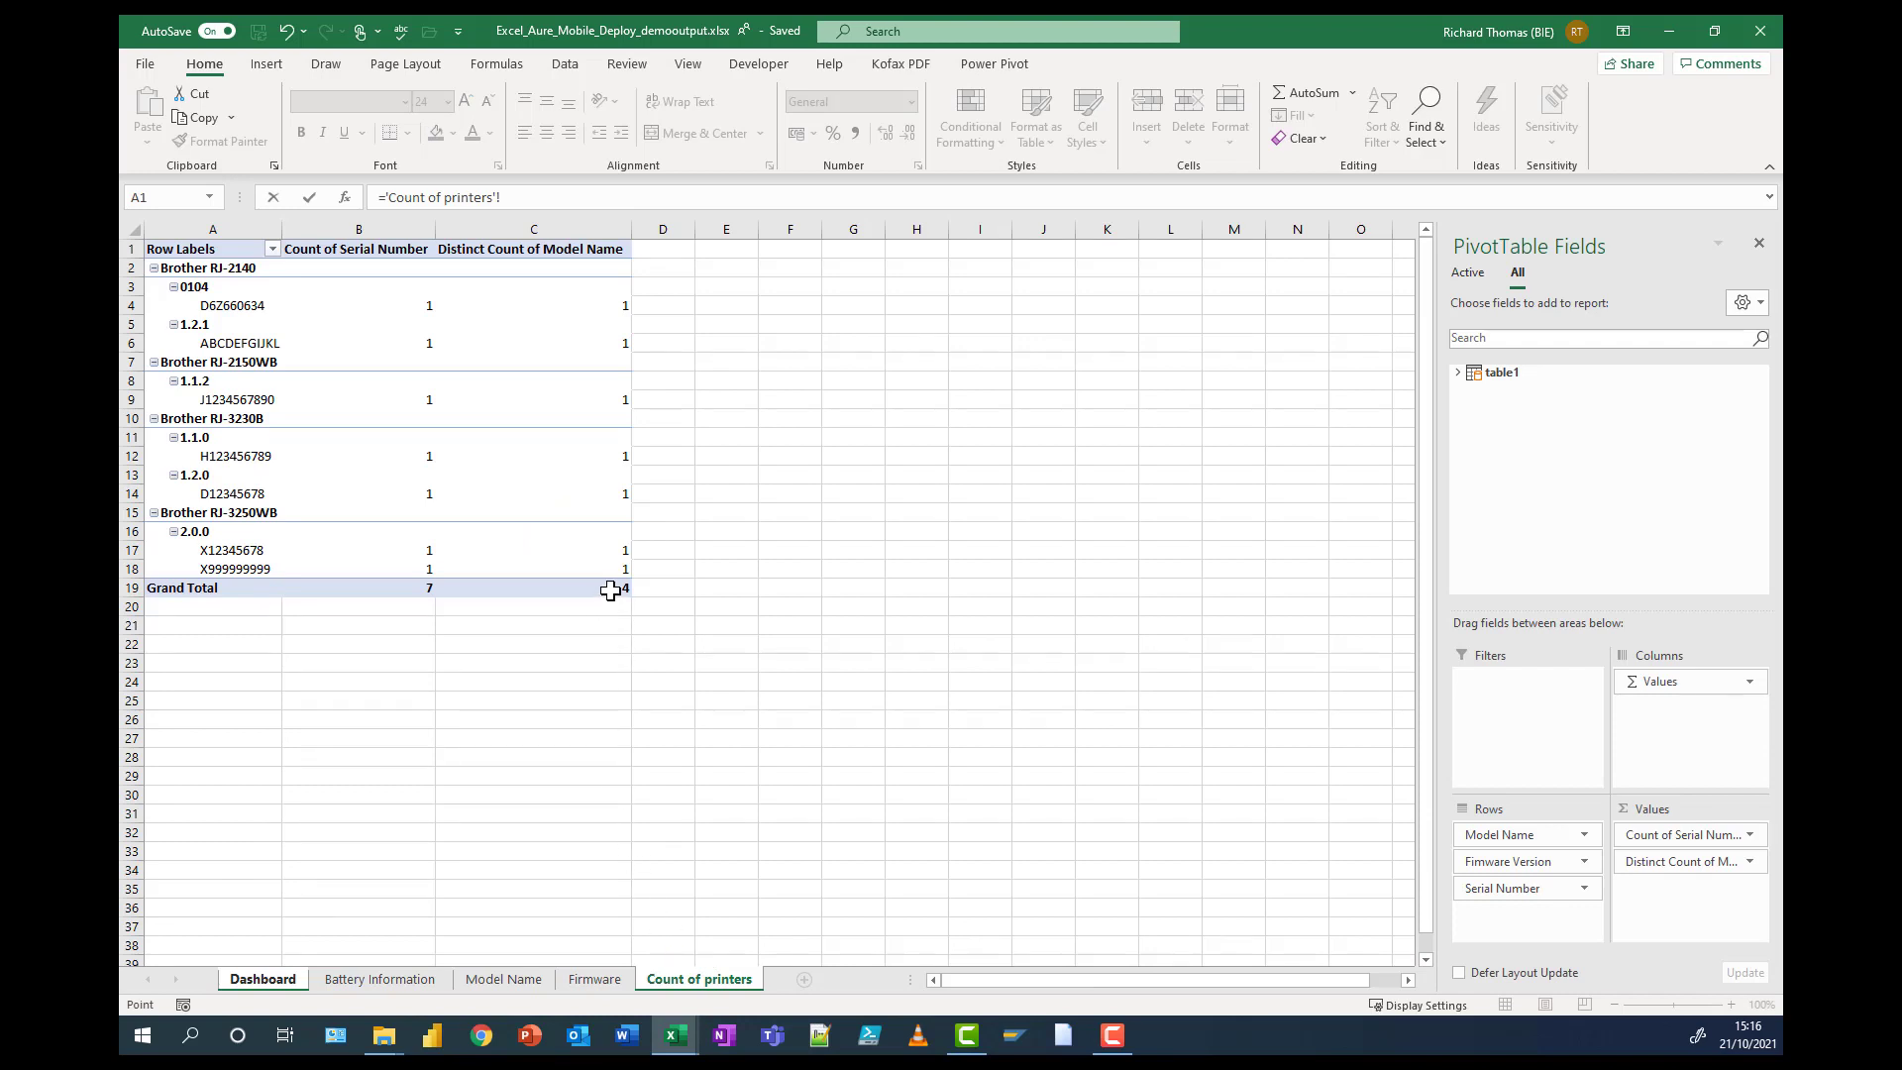
click(610, 591)
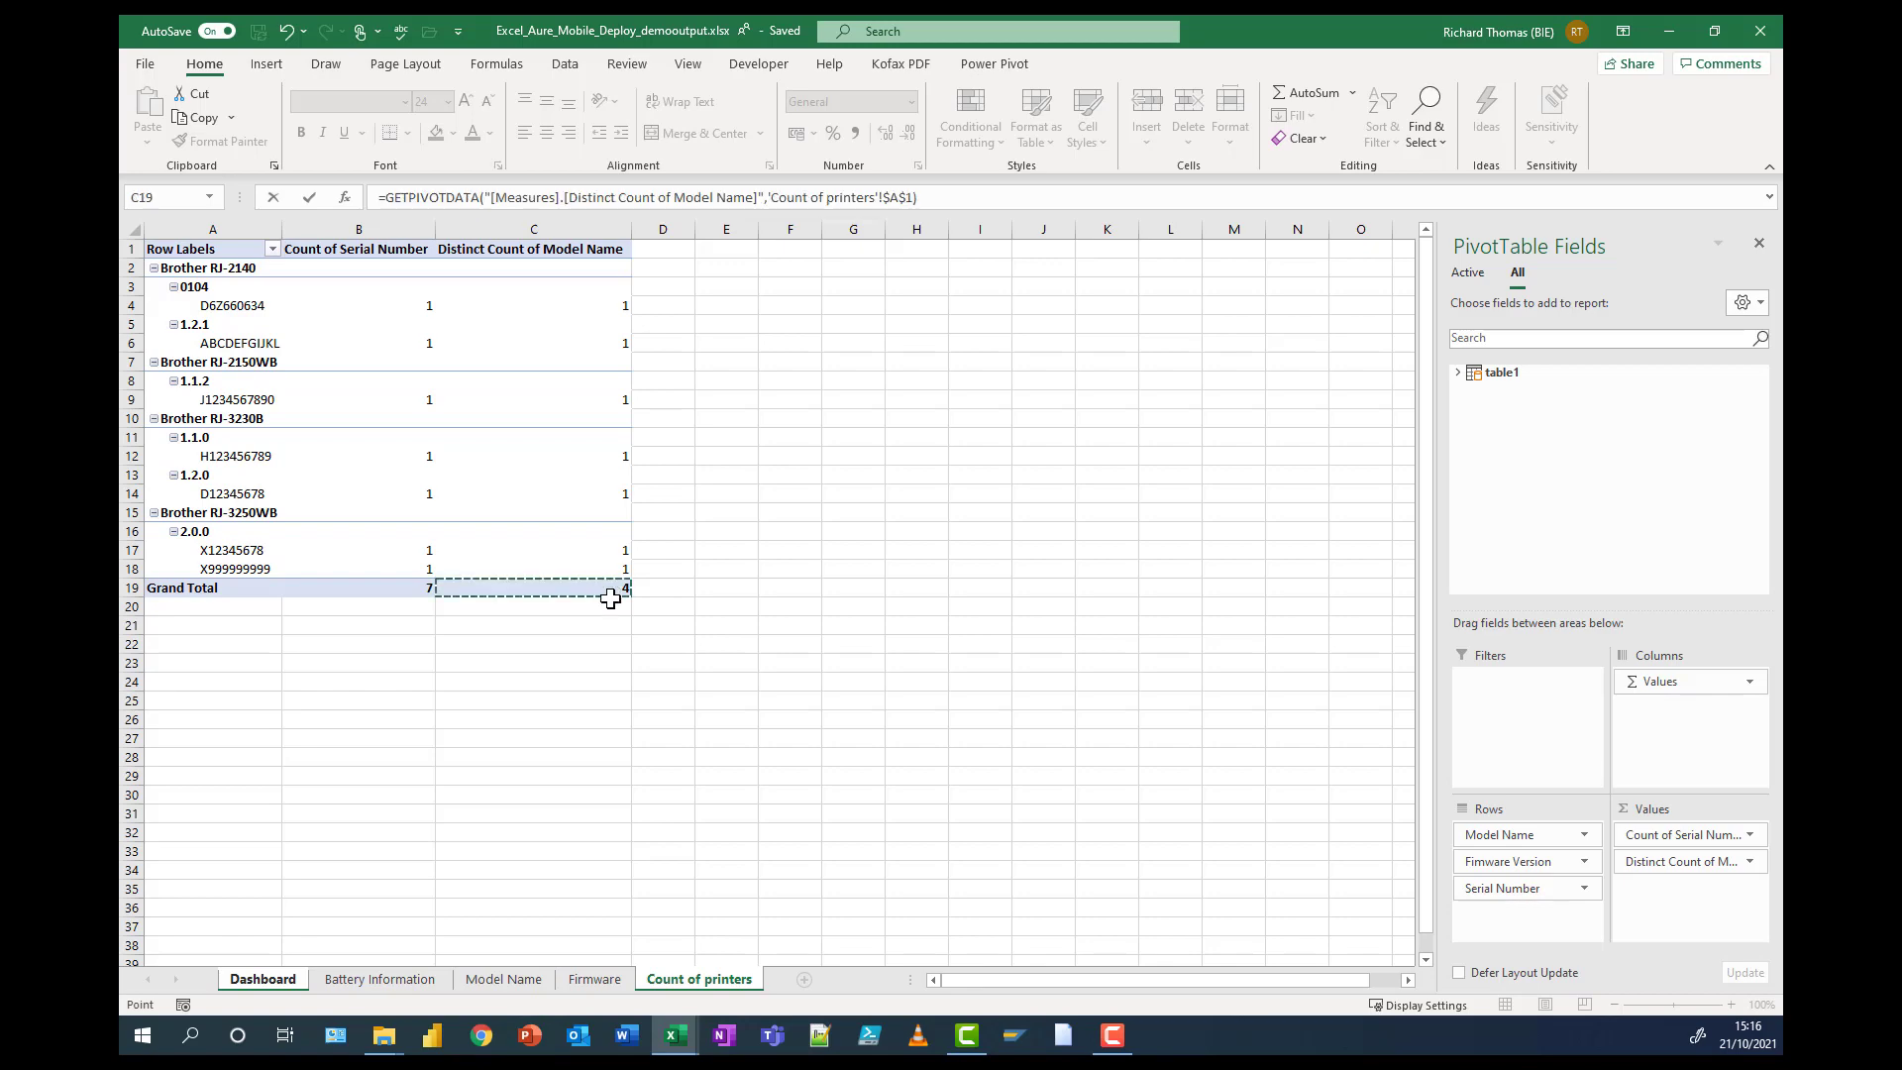
key(Return)
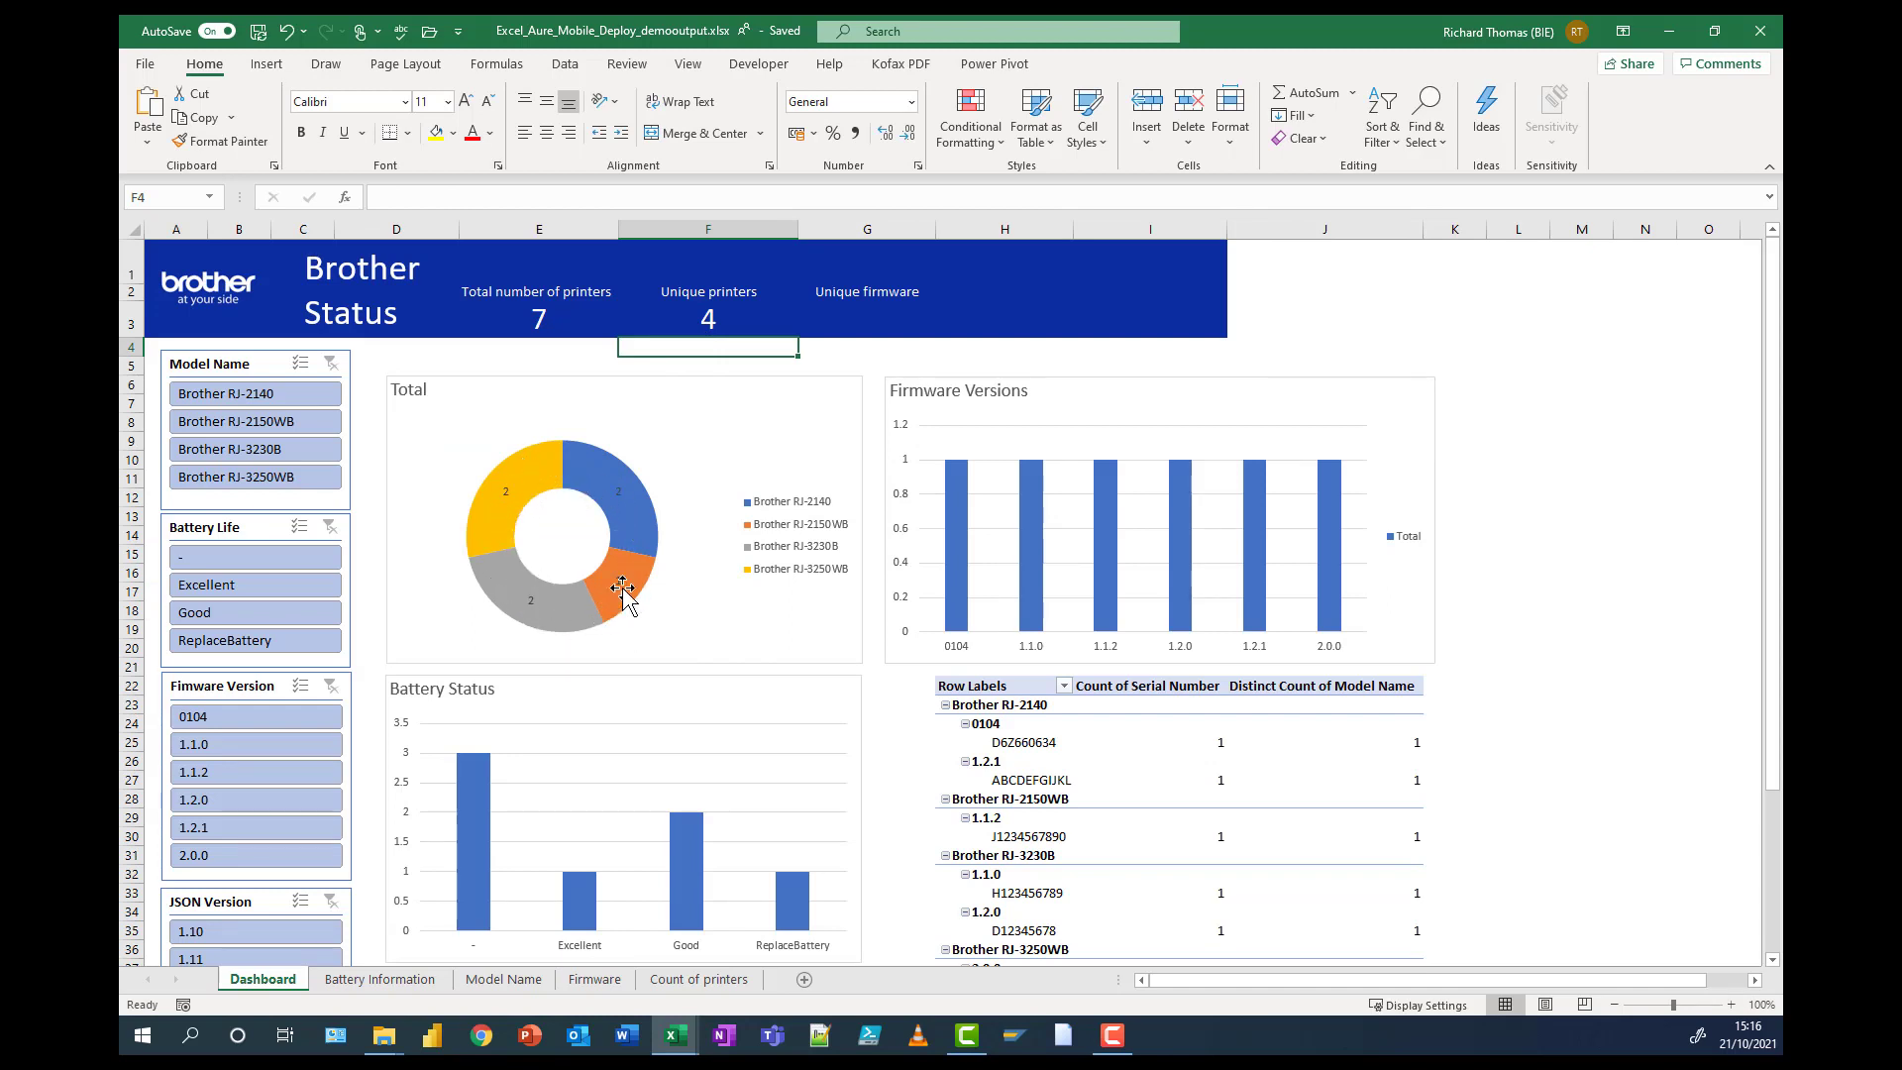
- Link cell G3 under Unique firmware to the Grand Total of Distinct Count of Fimware Version on the Firmware sheet
mouse_move(601, 492)
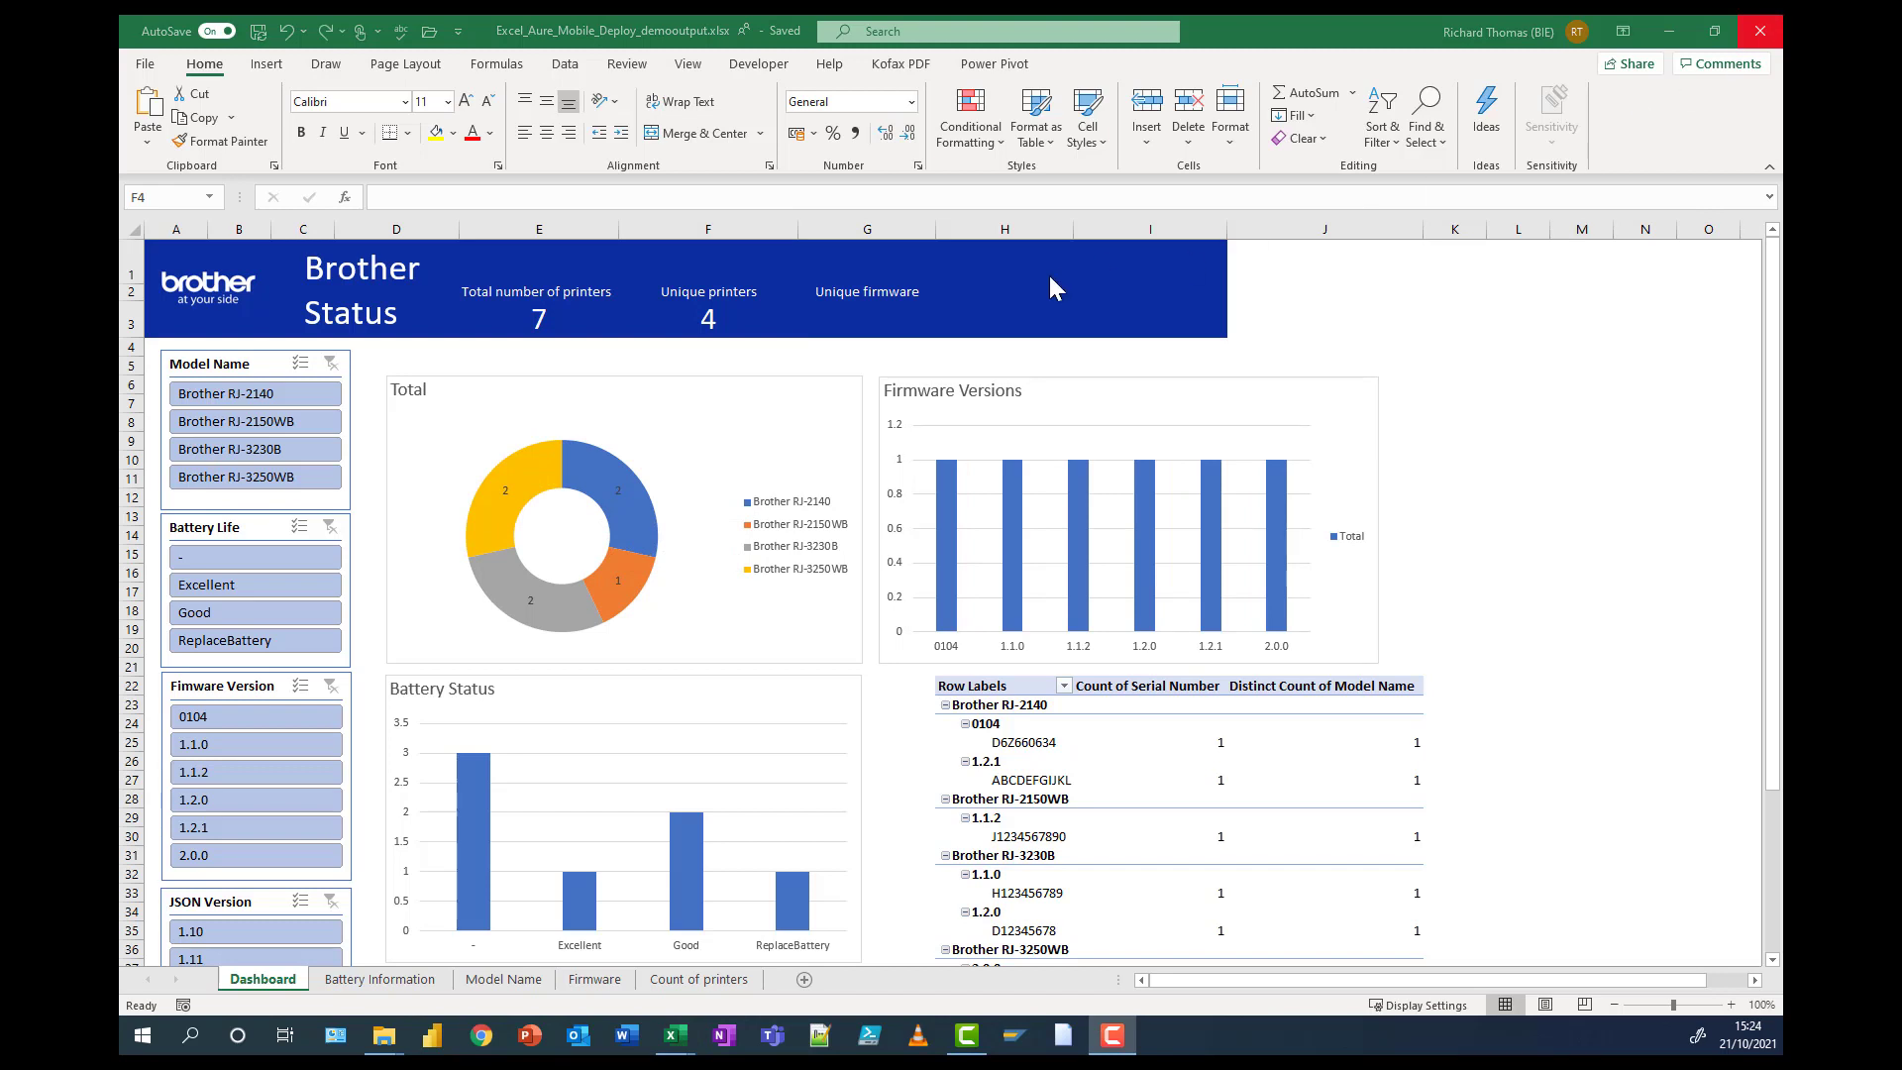
click(867, 319)
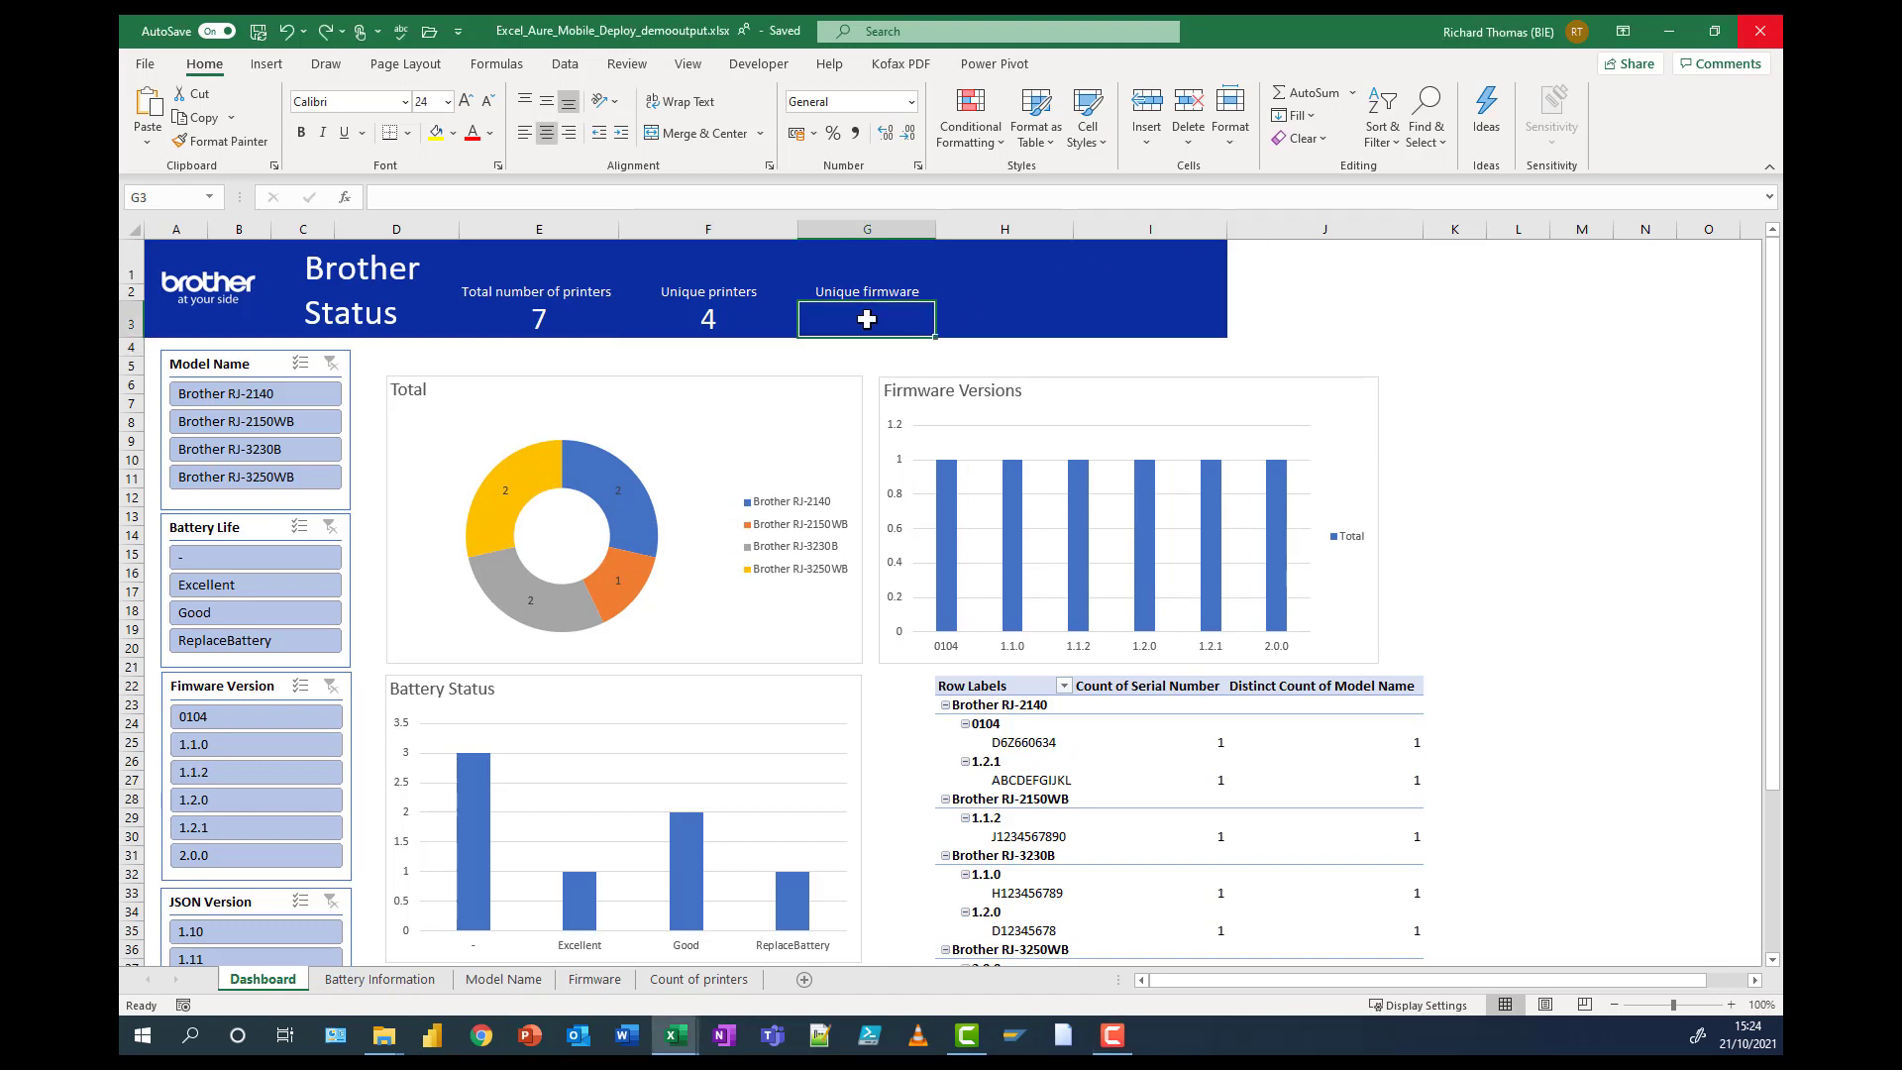
text(=)
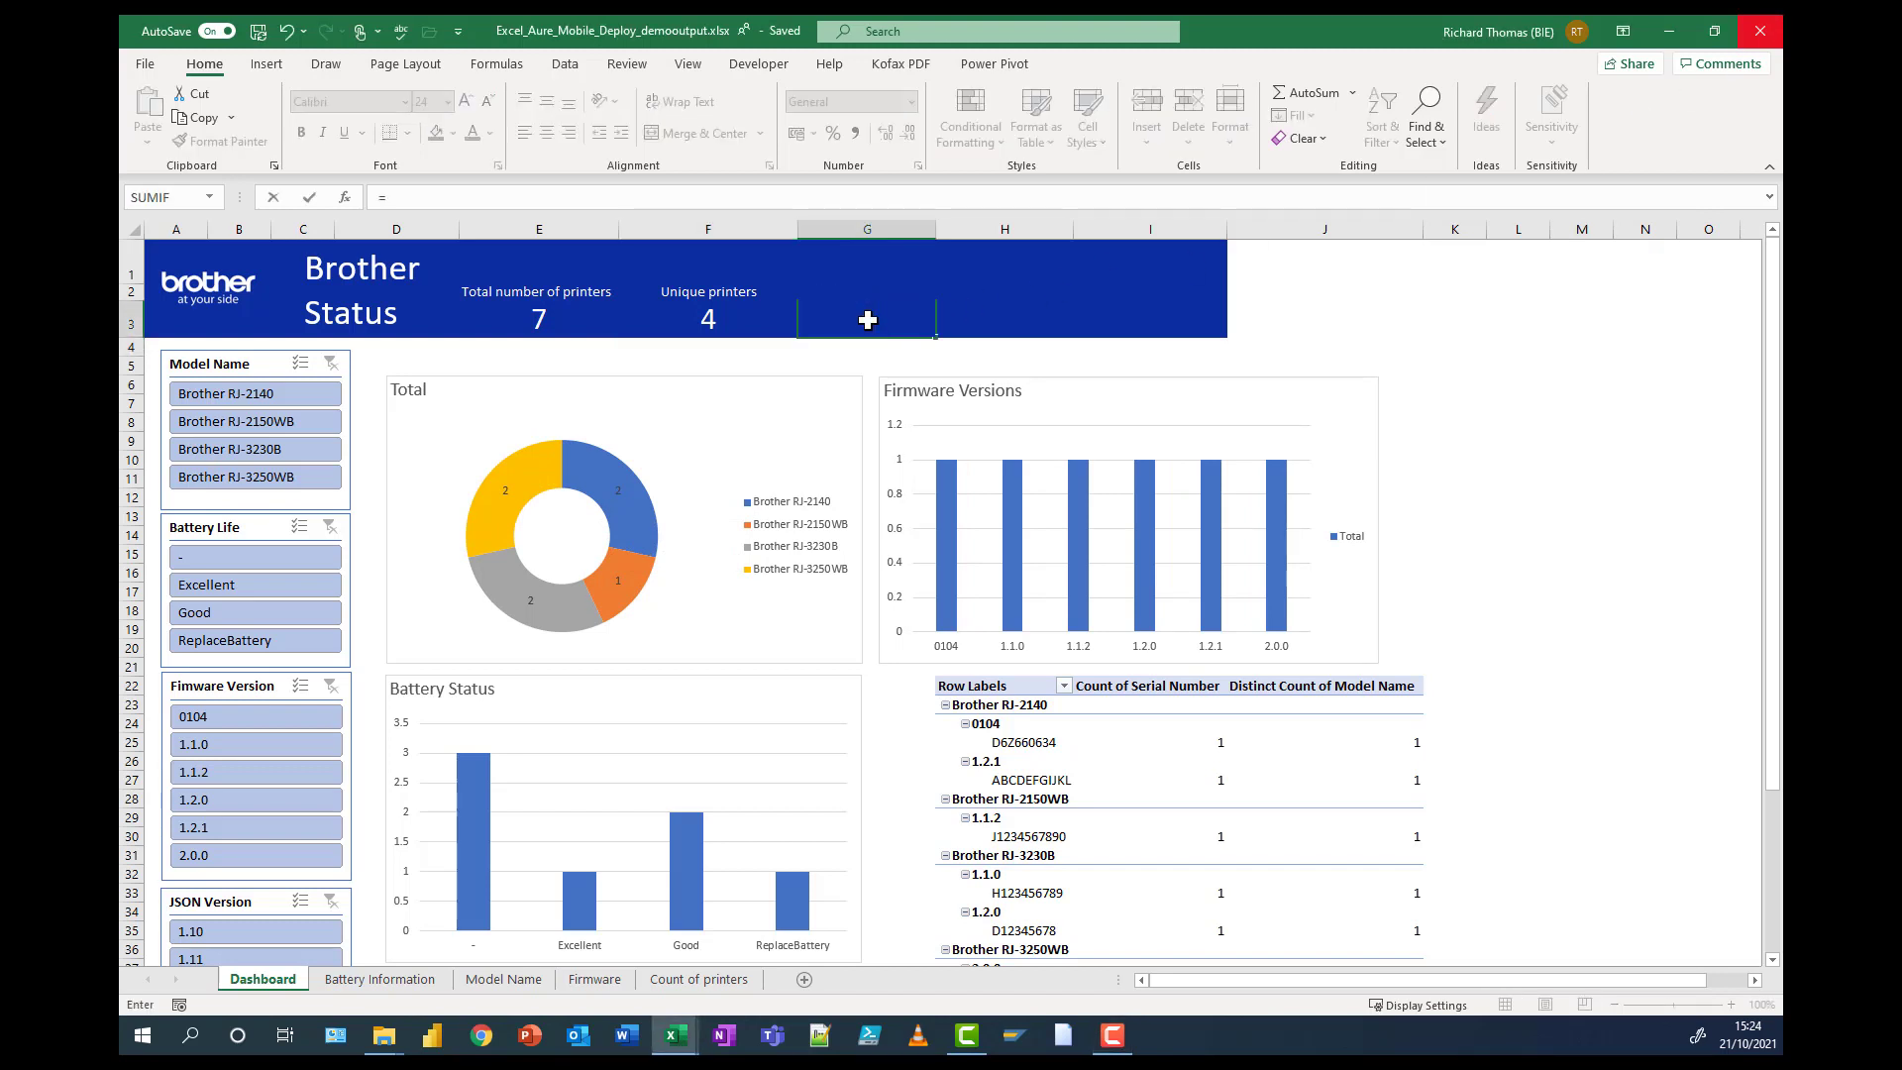
click(594, 979)
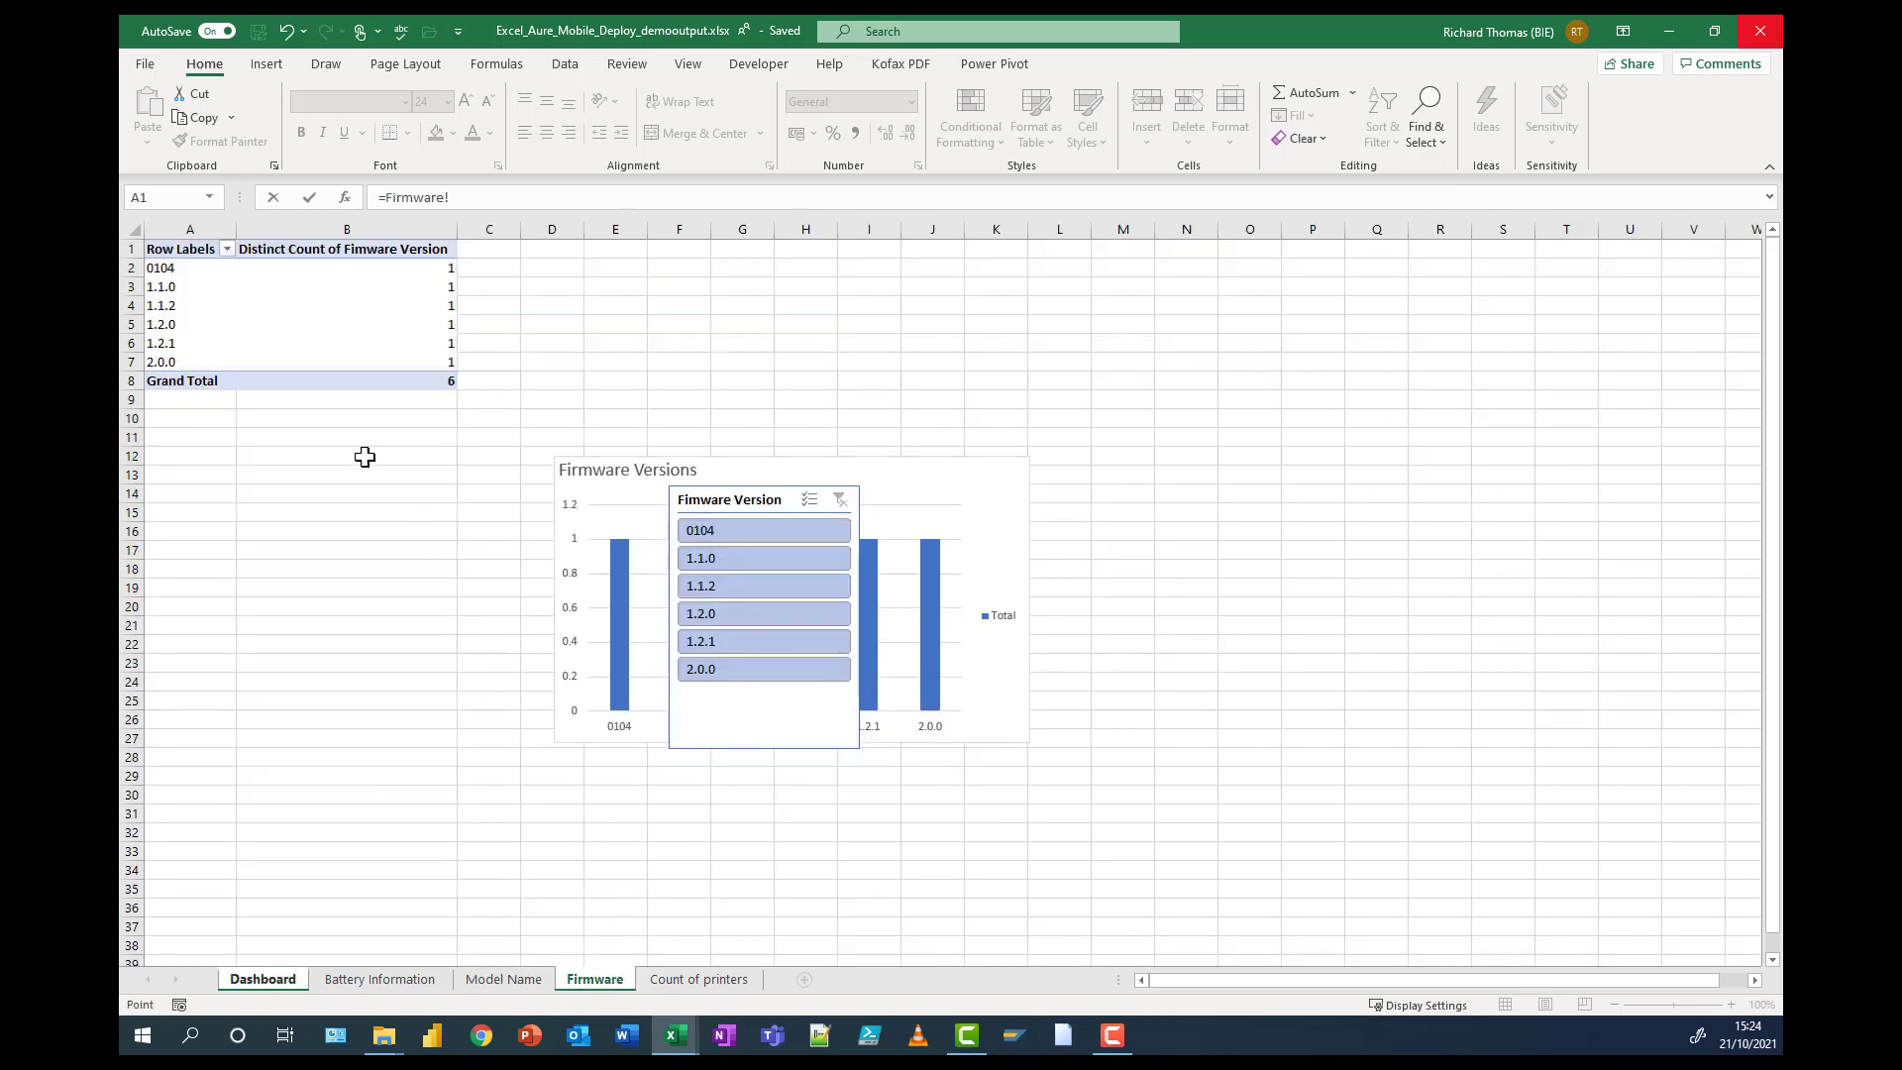
click(353, 381)
key(Return)
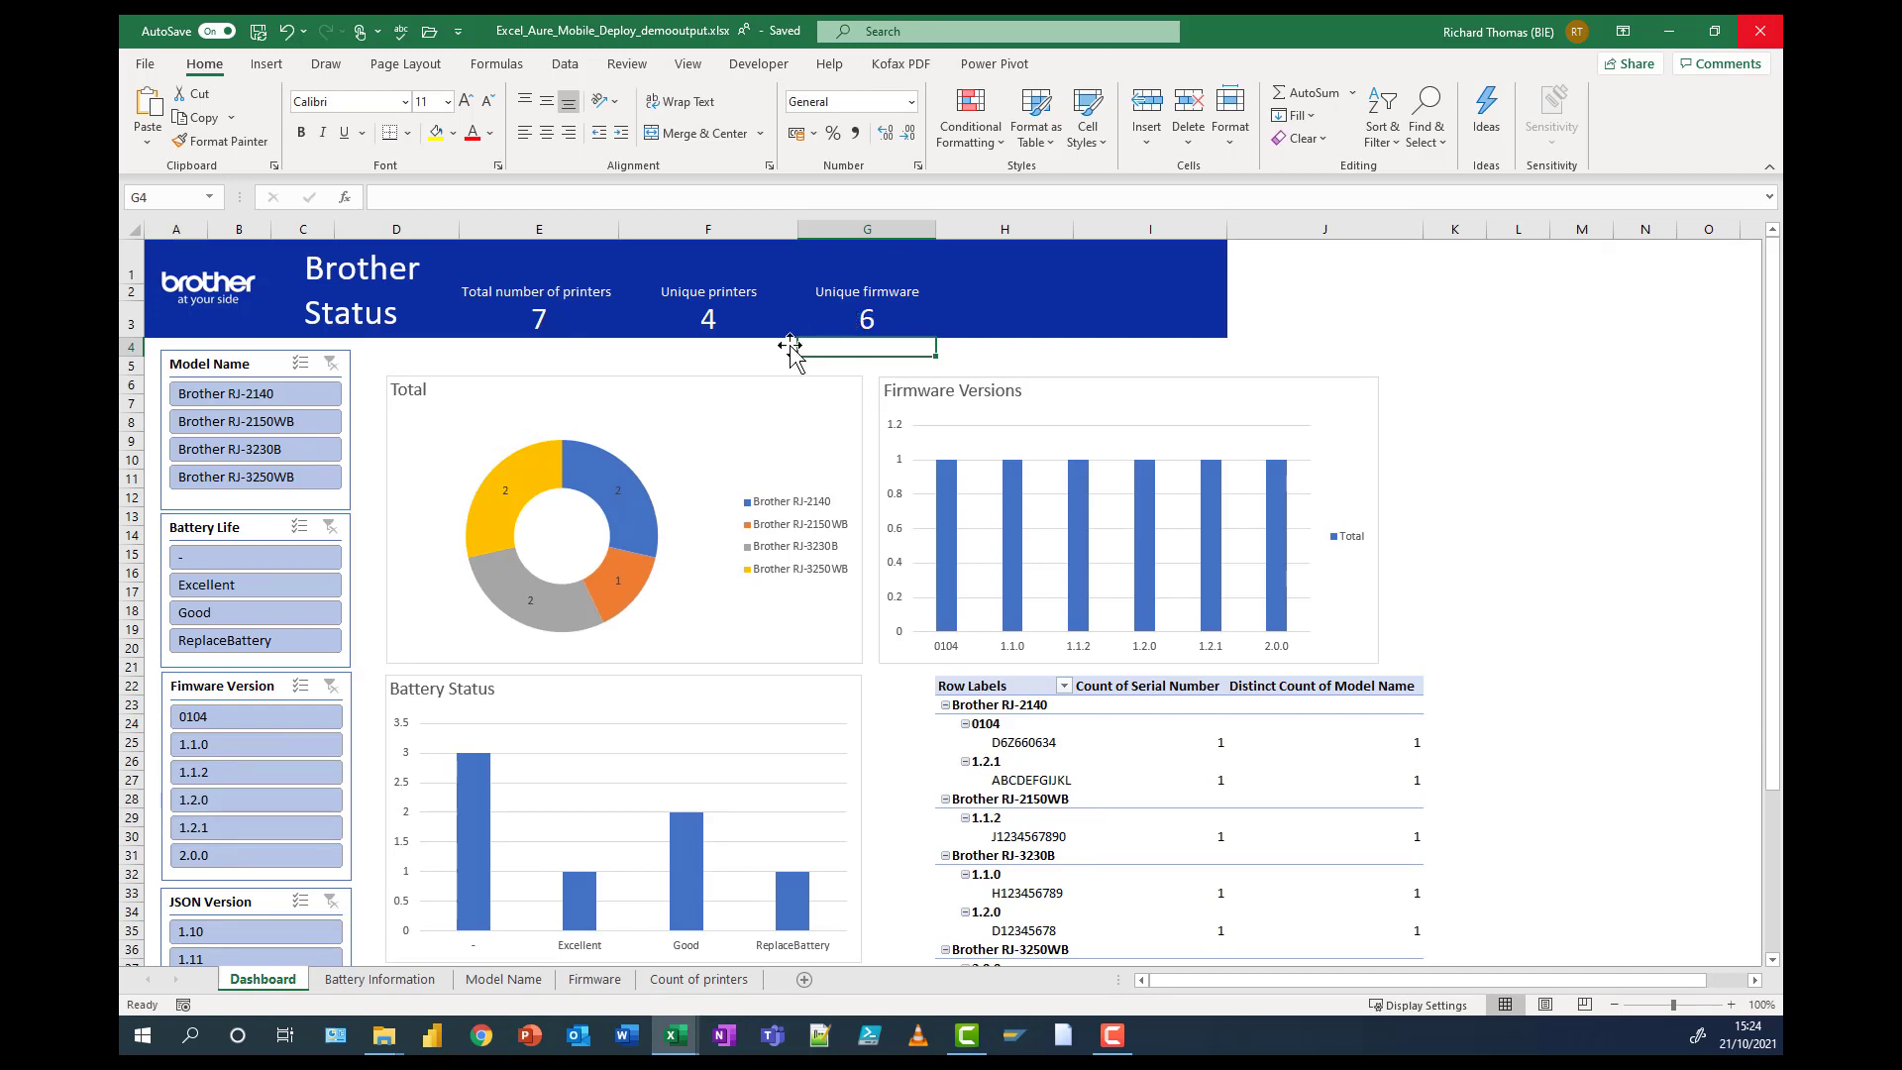
- Move the Total doughnut chart up beside the Model Name slicer and align the Battery Status chart directly beneath it
drag(663, 386, 637, 362)
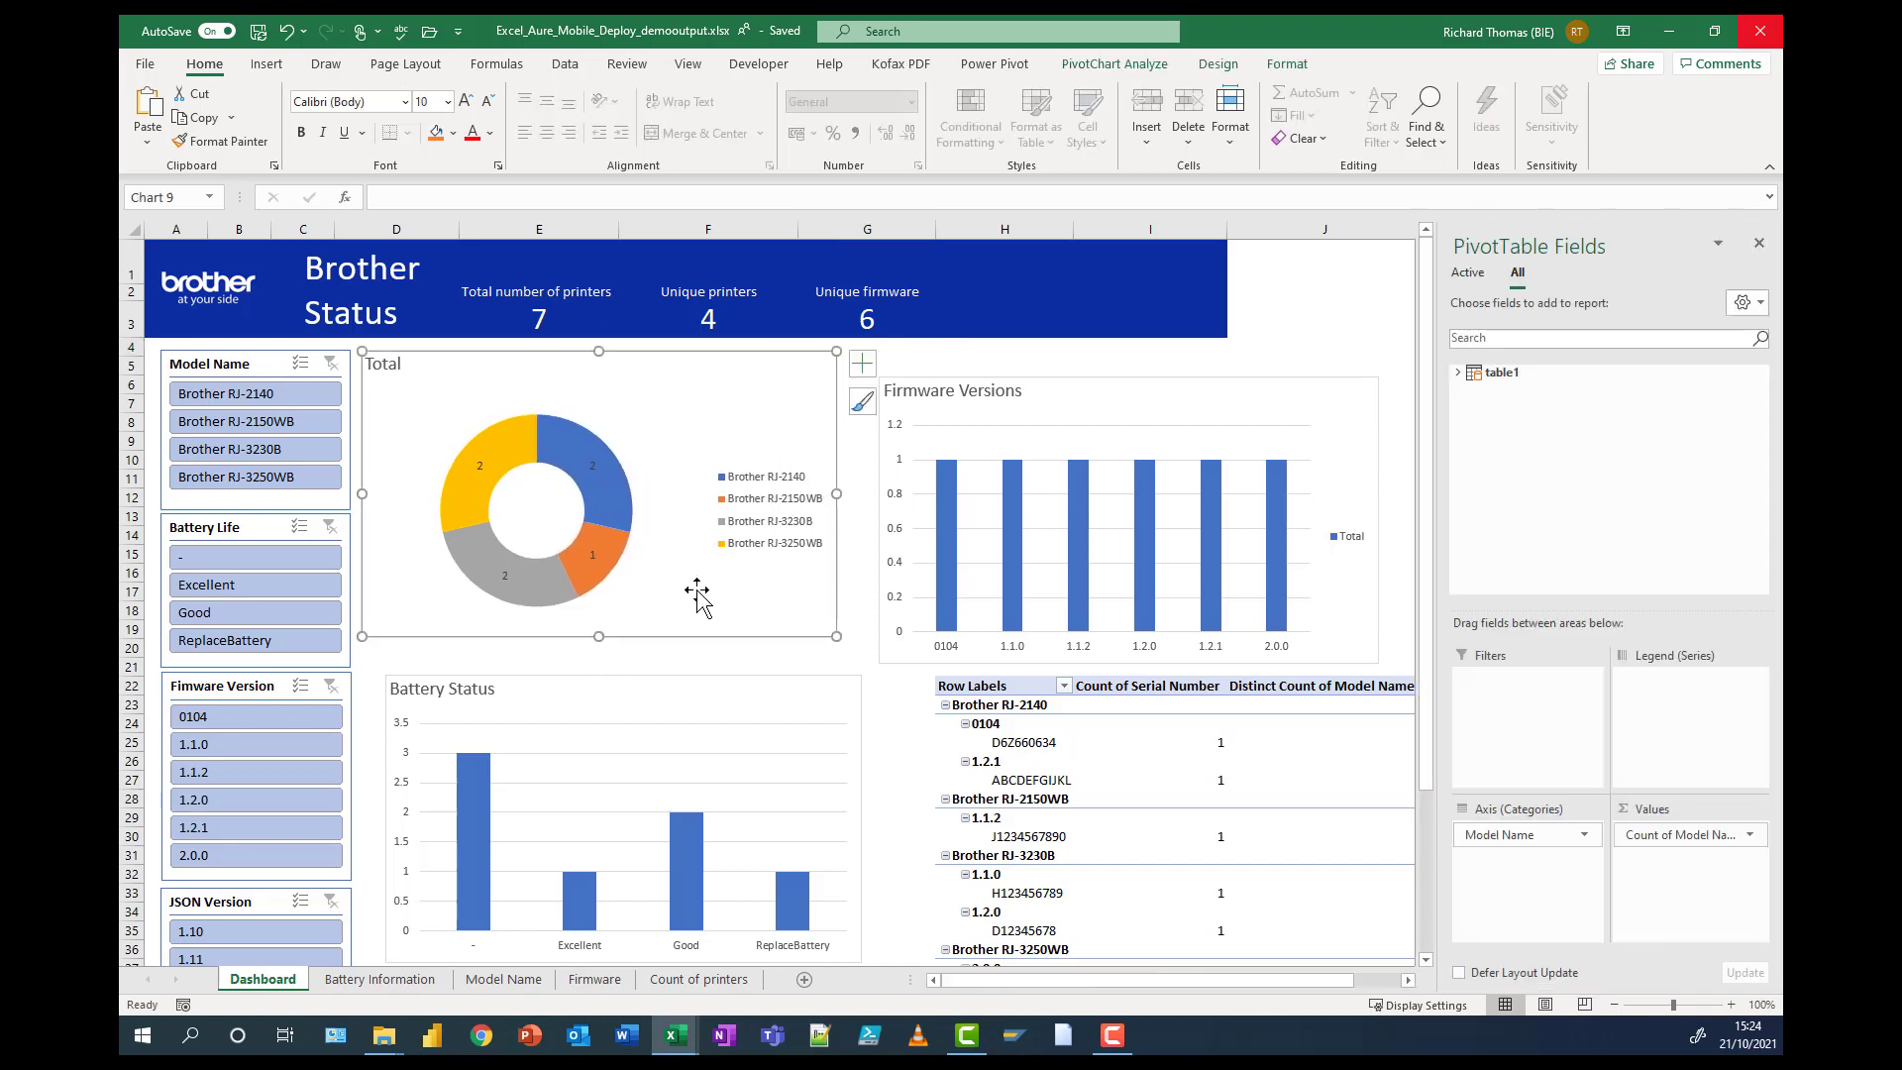
drag(679, 692, 655, 661)
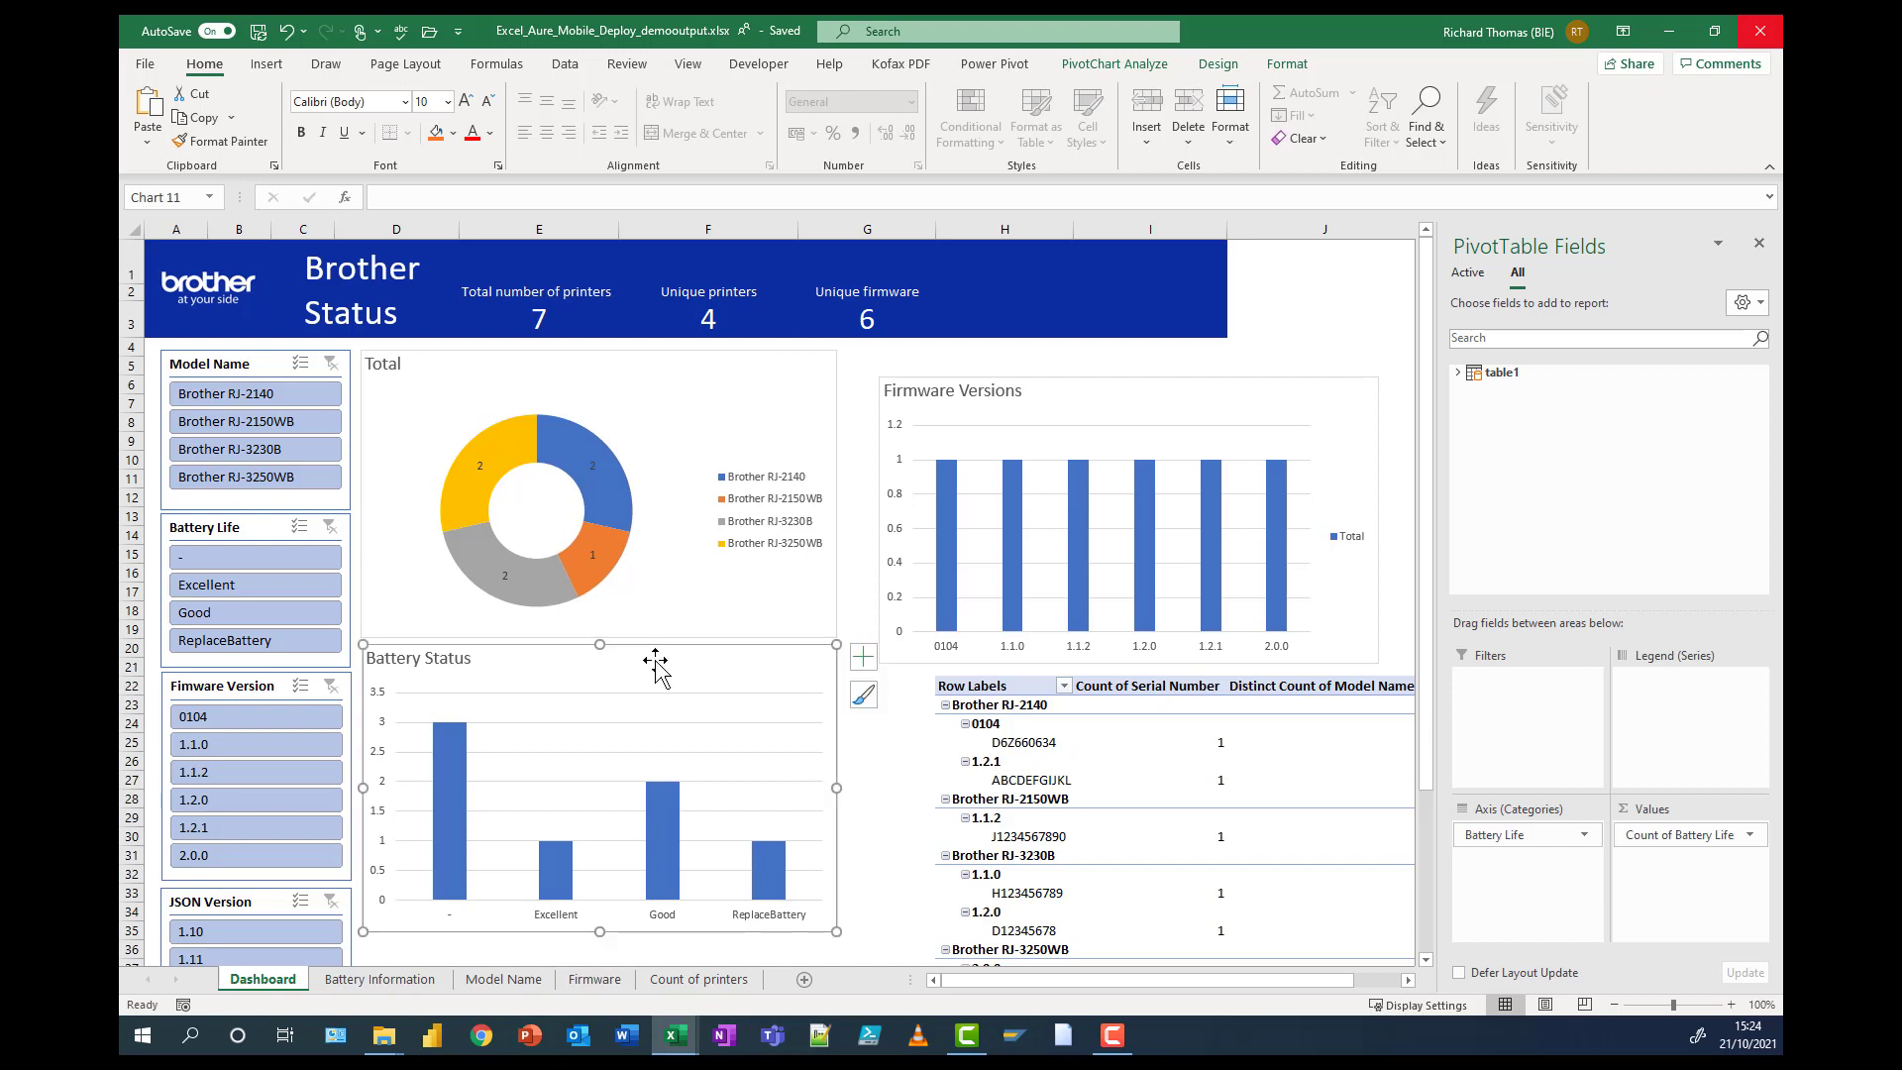
scroll(1337, 743, down, 2)
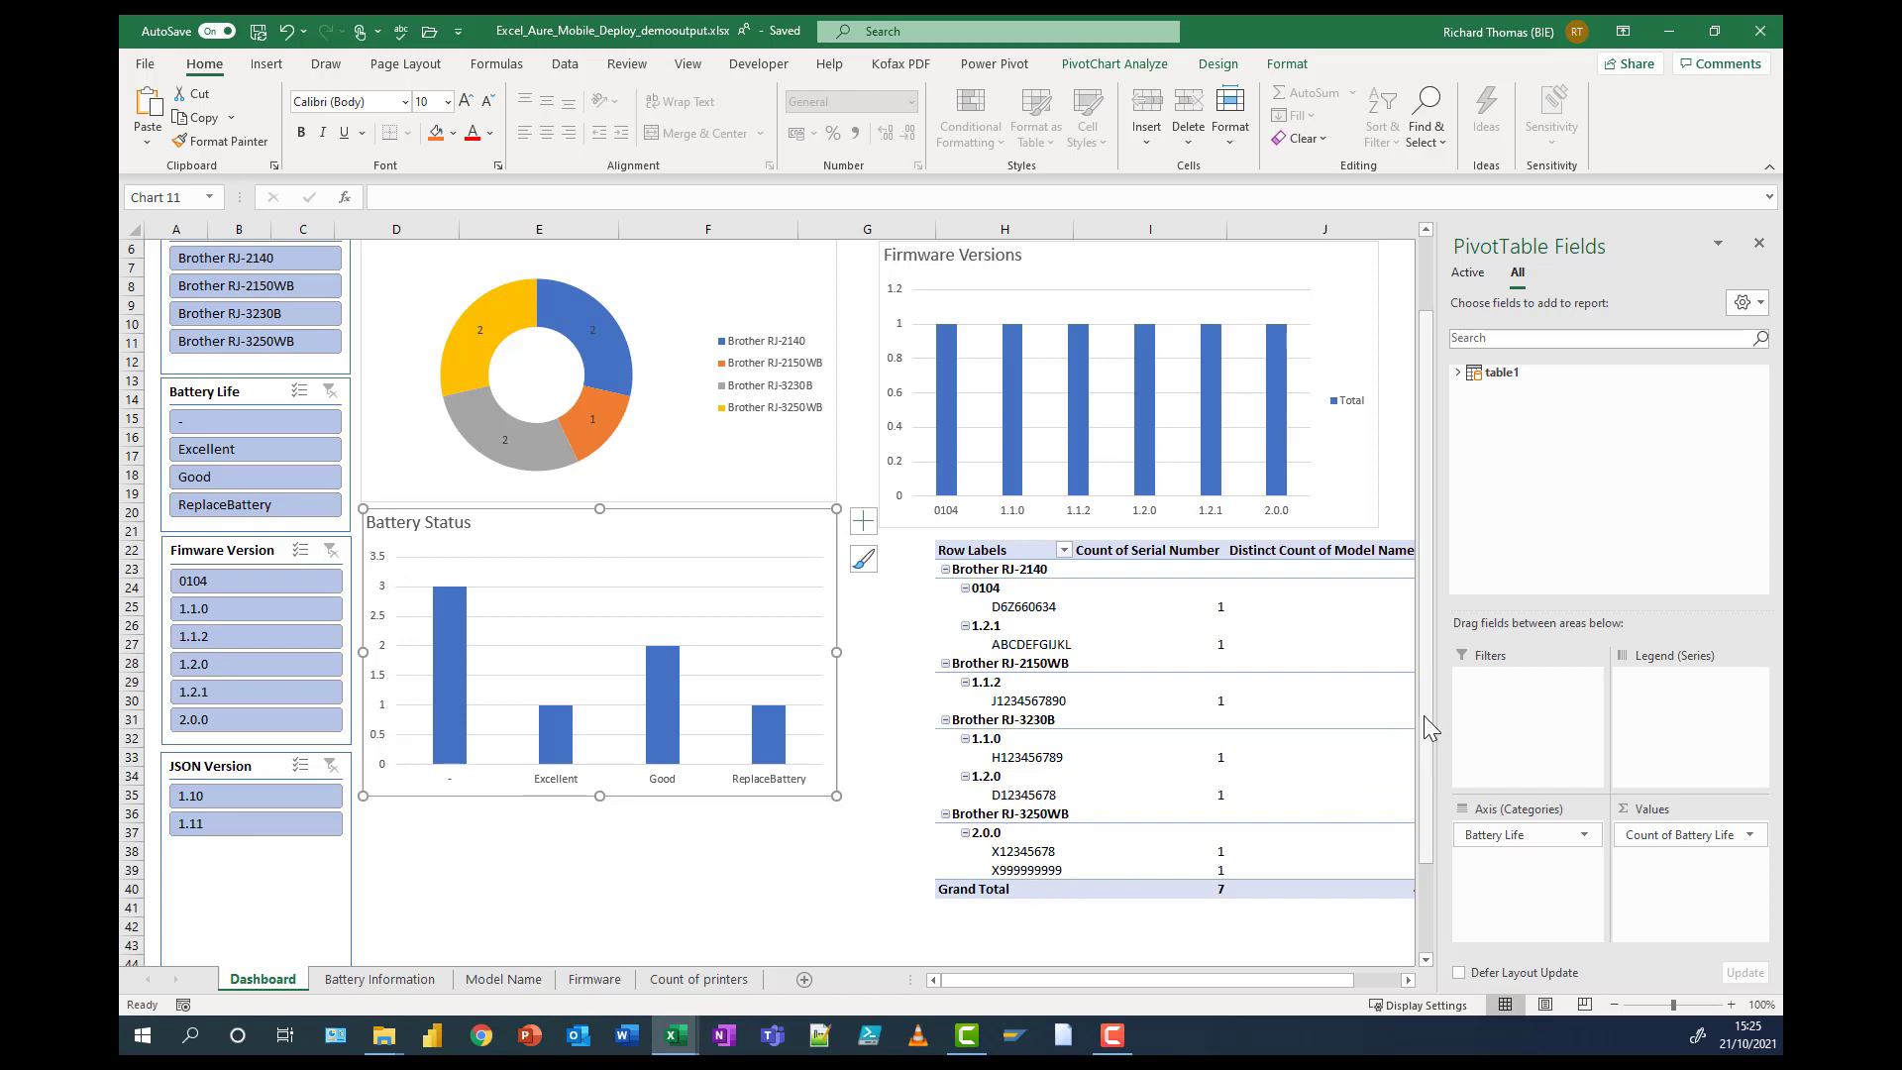
scroll(1101, 724, down, 2)
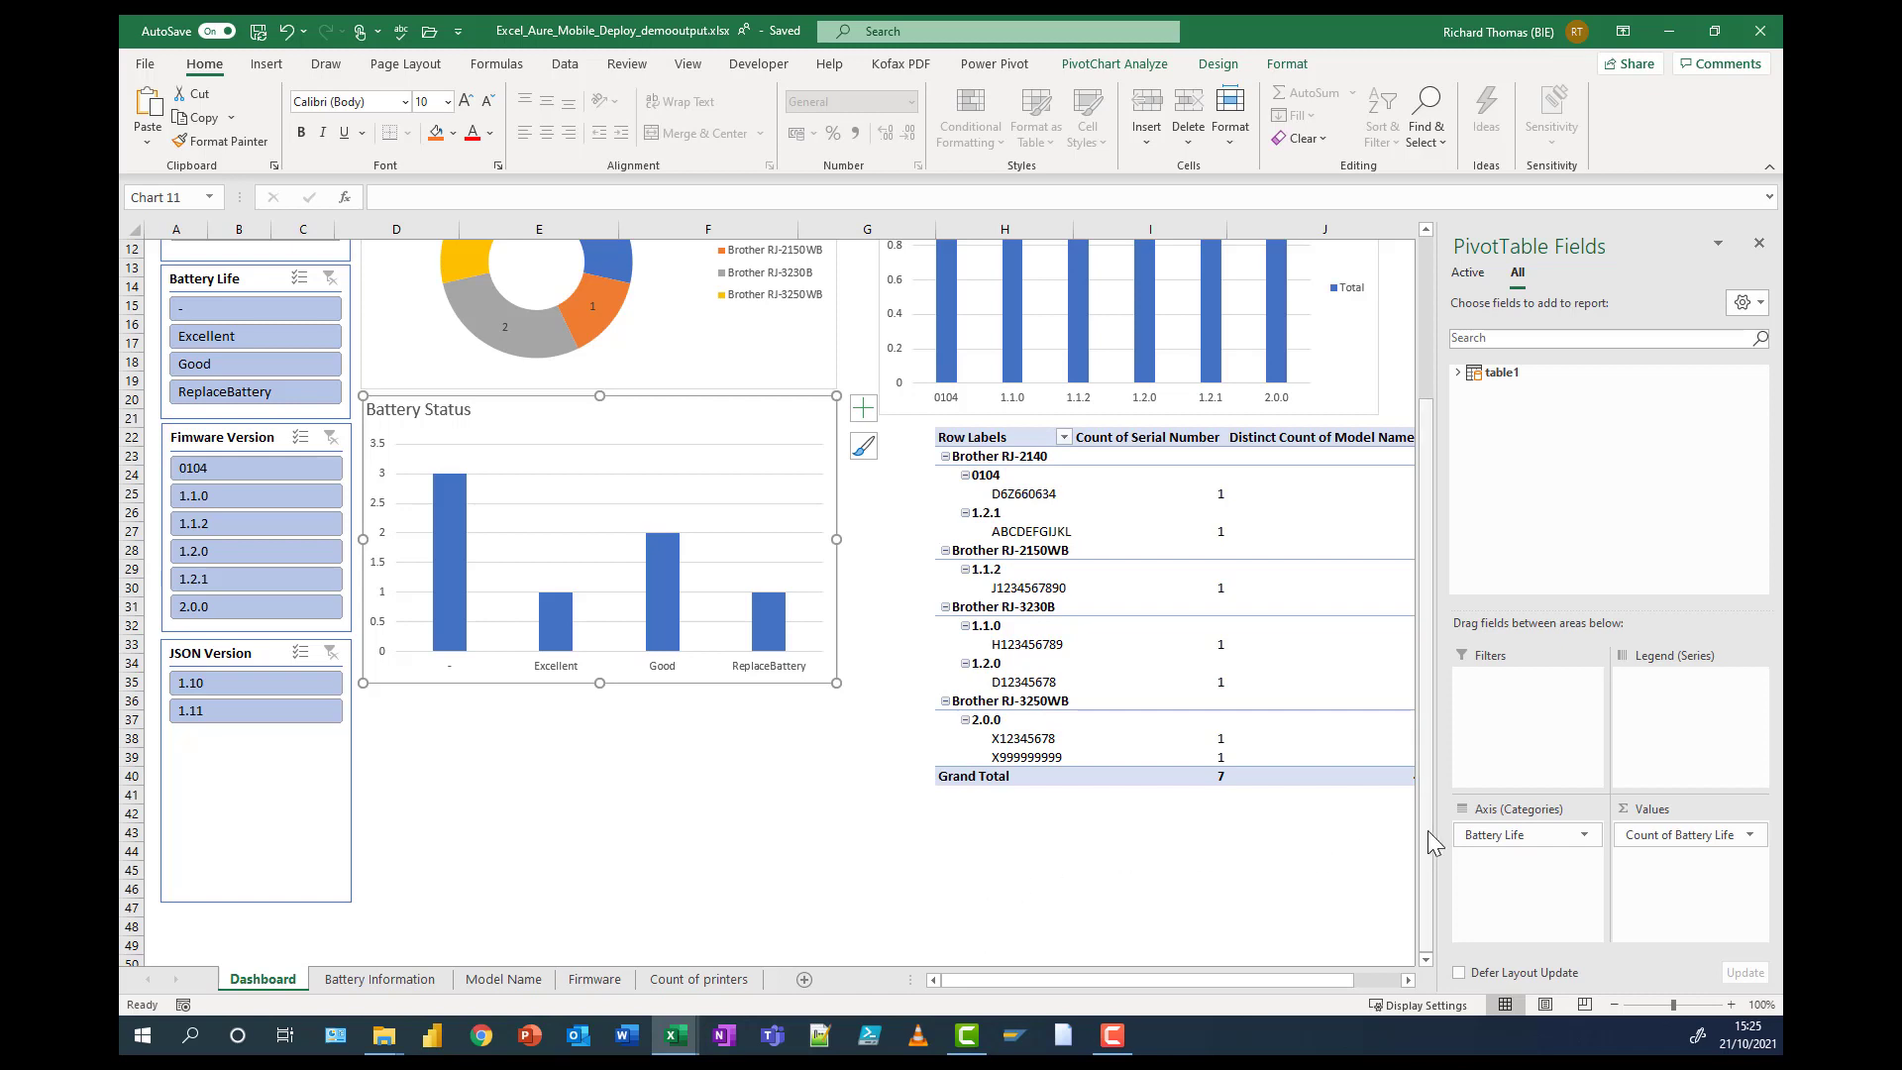
drag(1428, 830, 1429, 668)
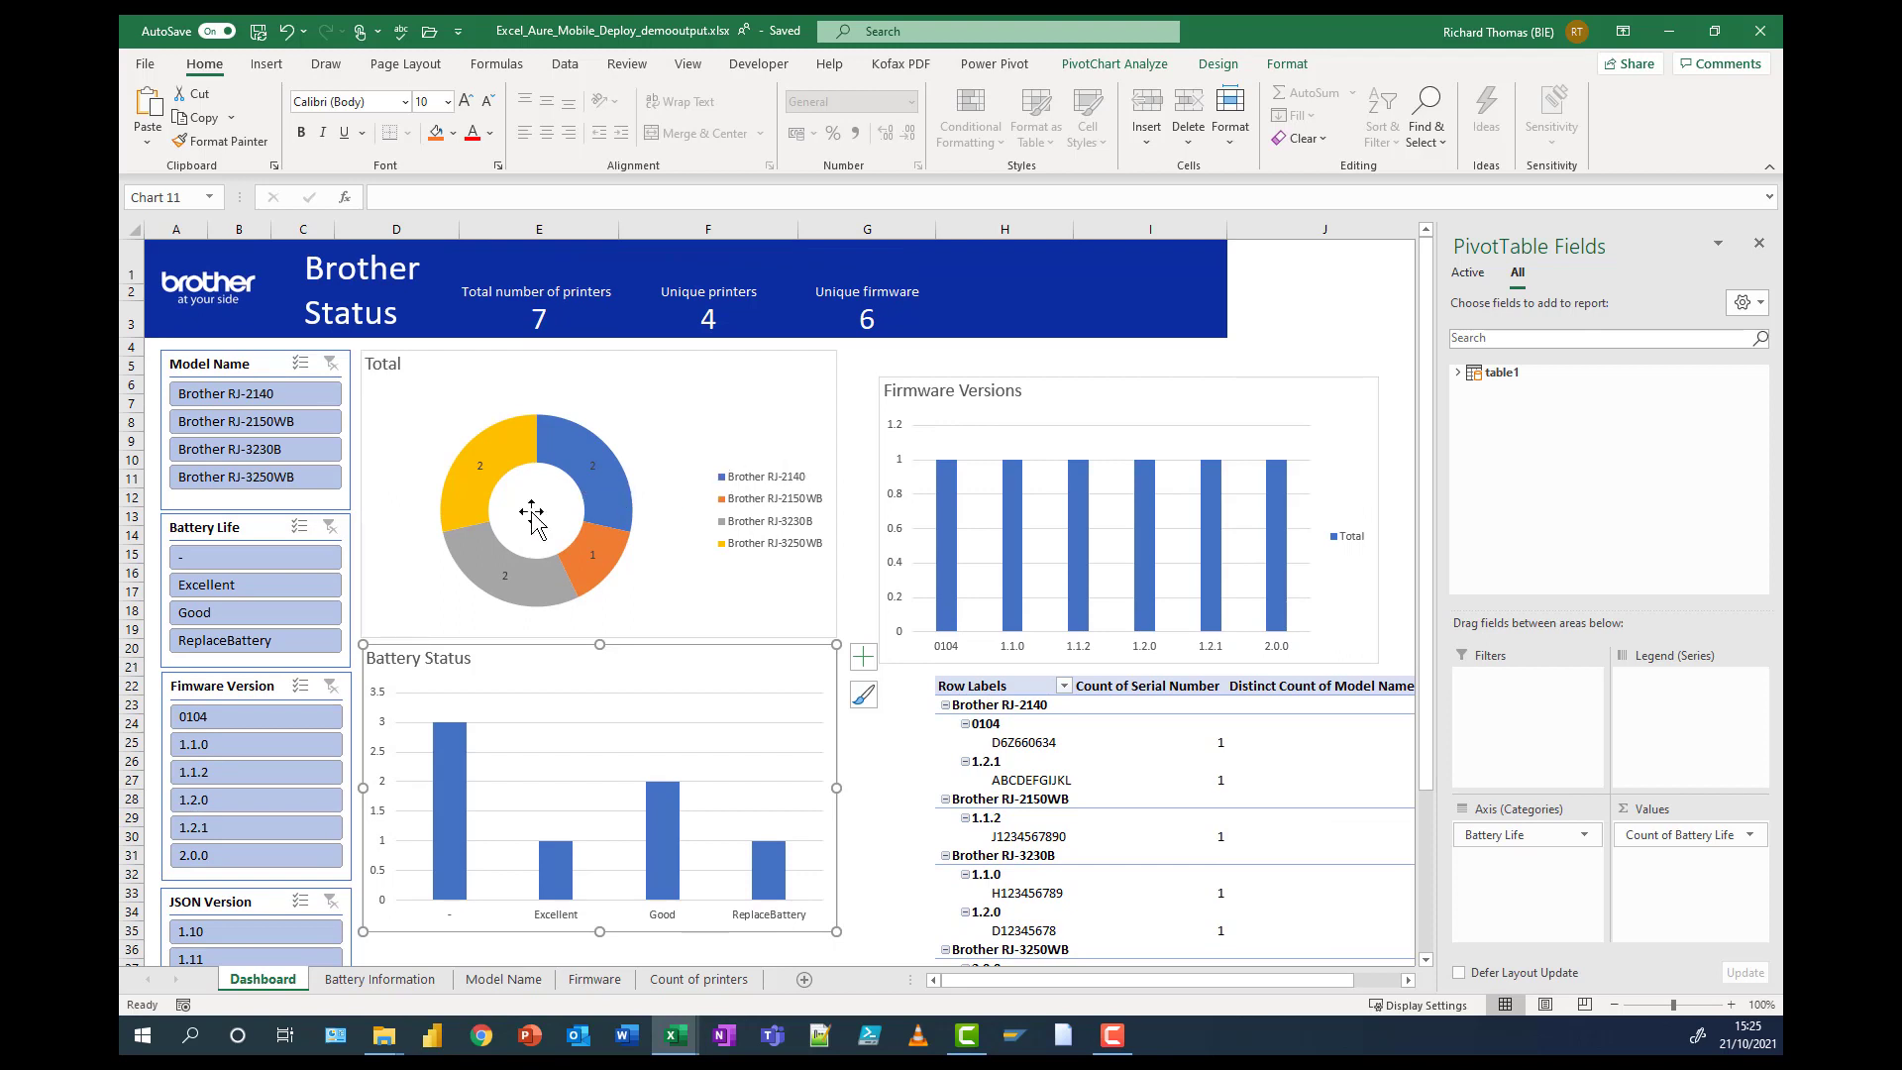
- Test the Battery Life slicer with ReplaceBattery and the Fimware Version slicer with 1.1.0, clearing each filter
click(245, 642)
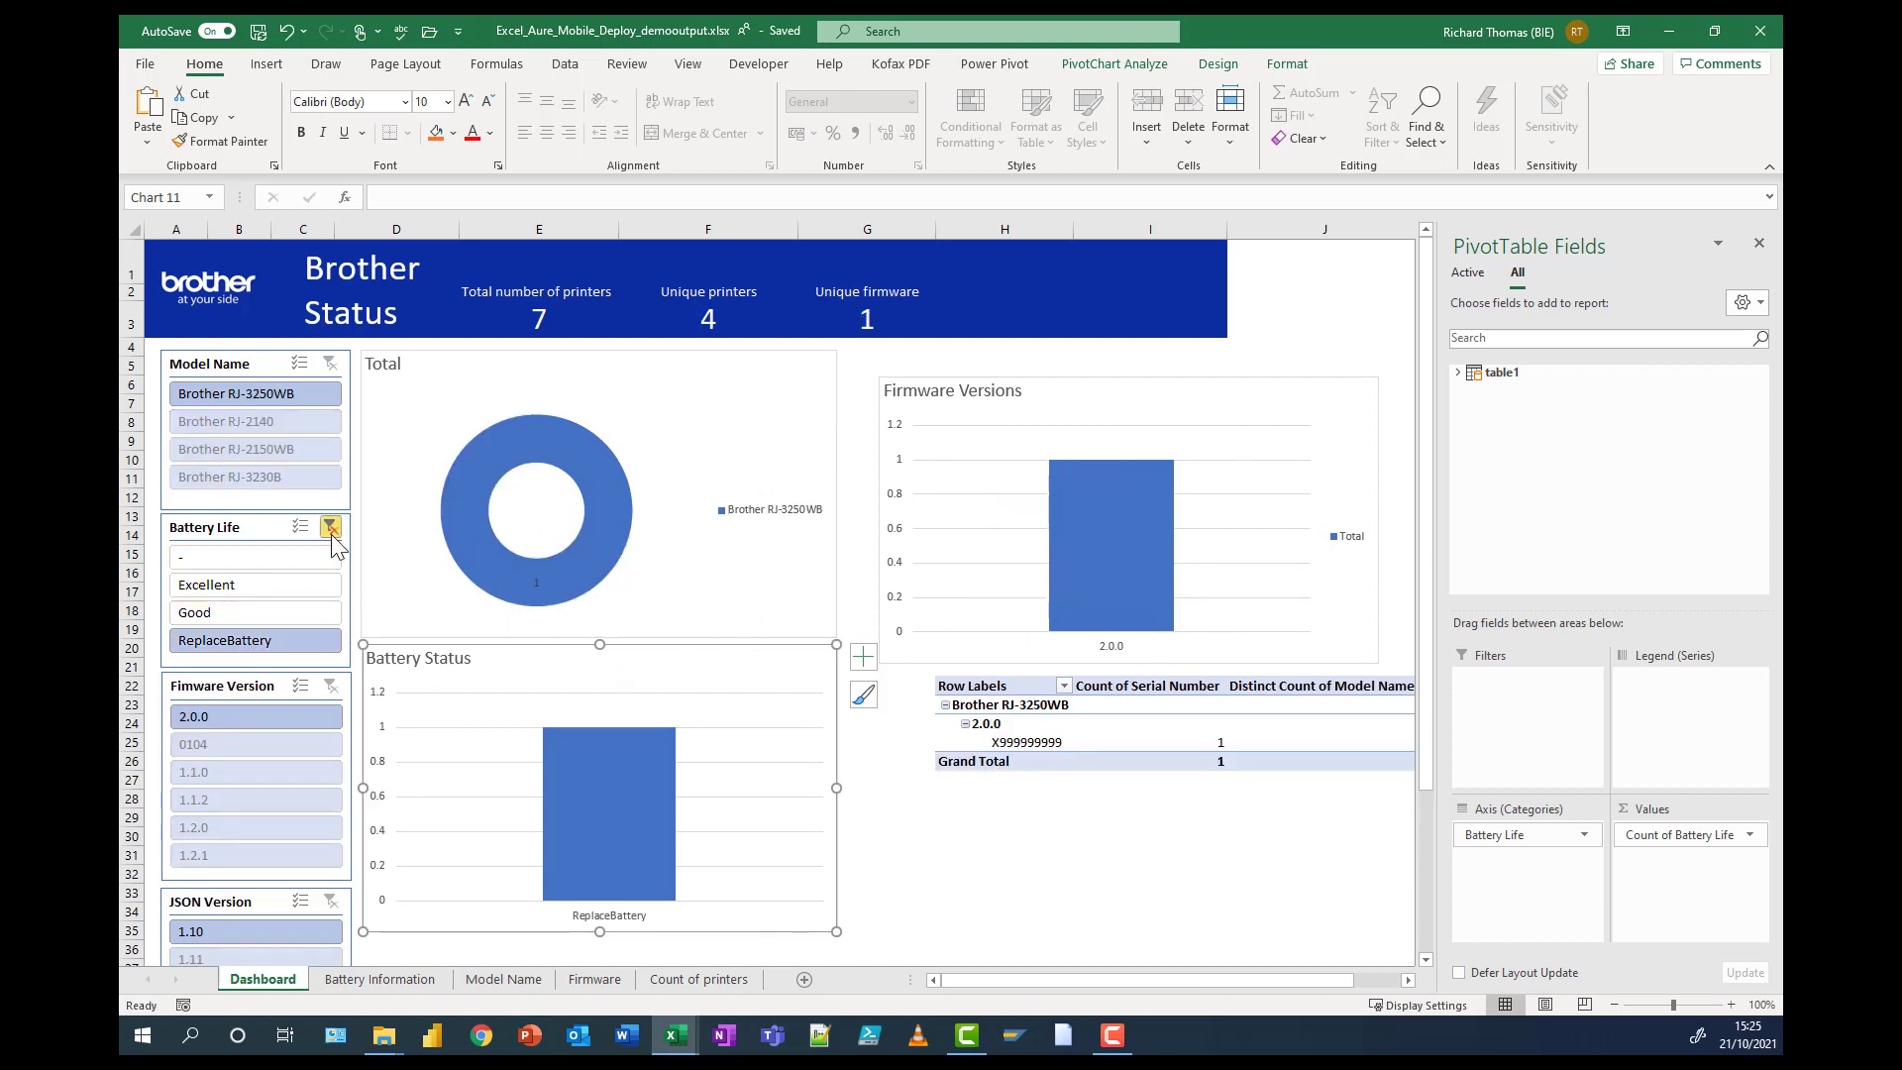
key(ctrl+z)
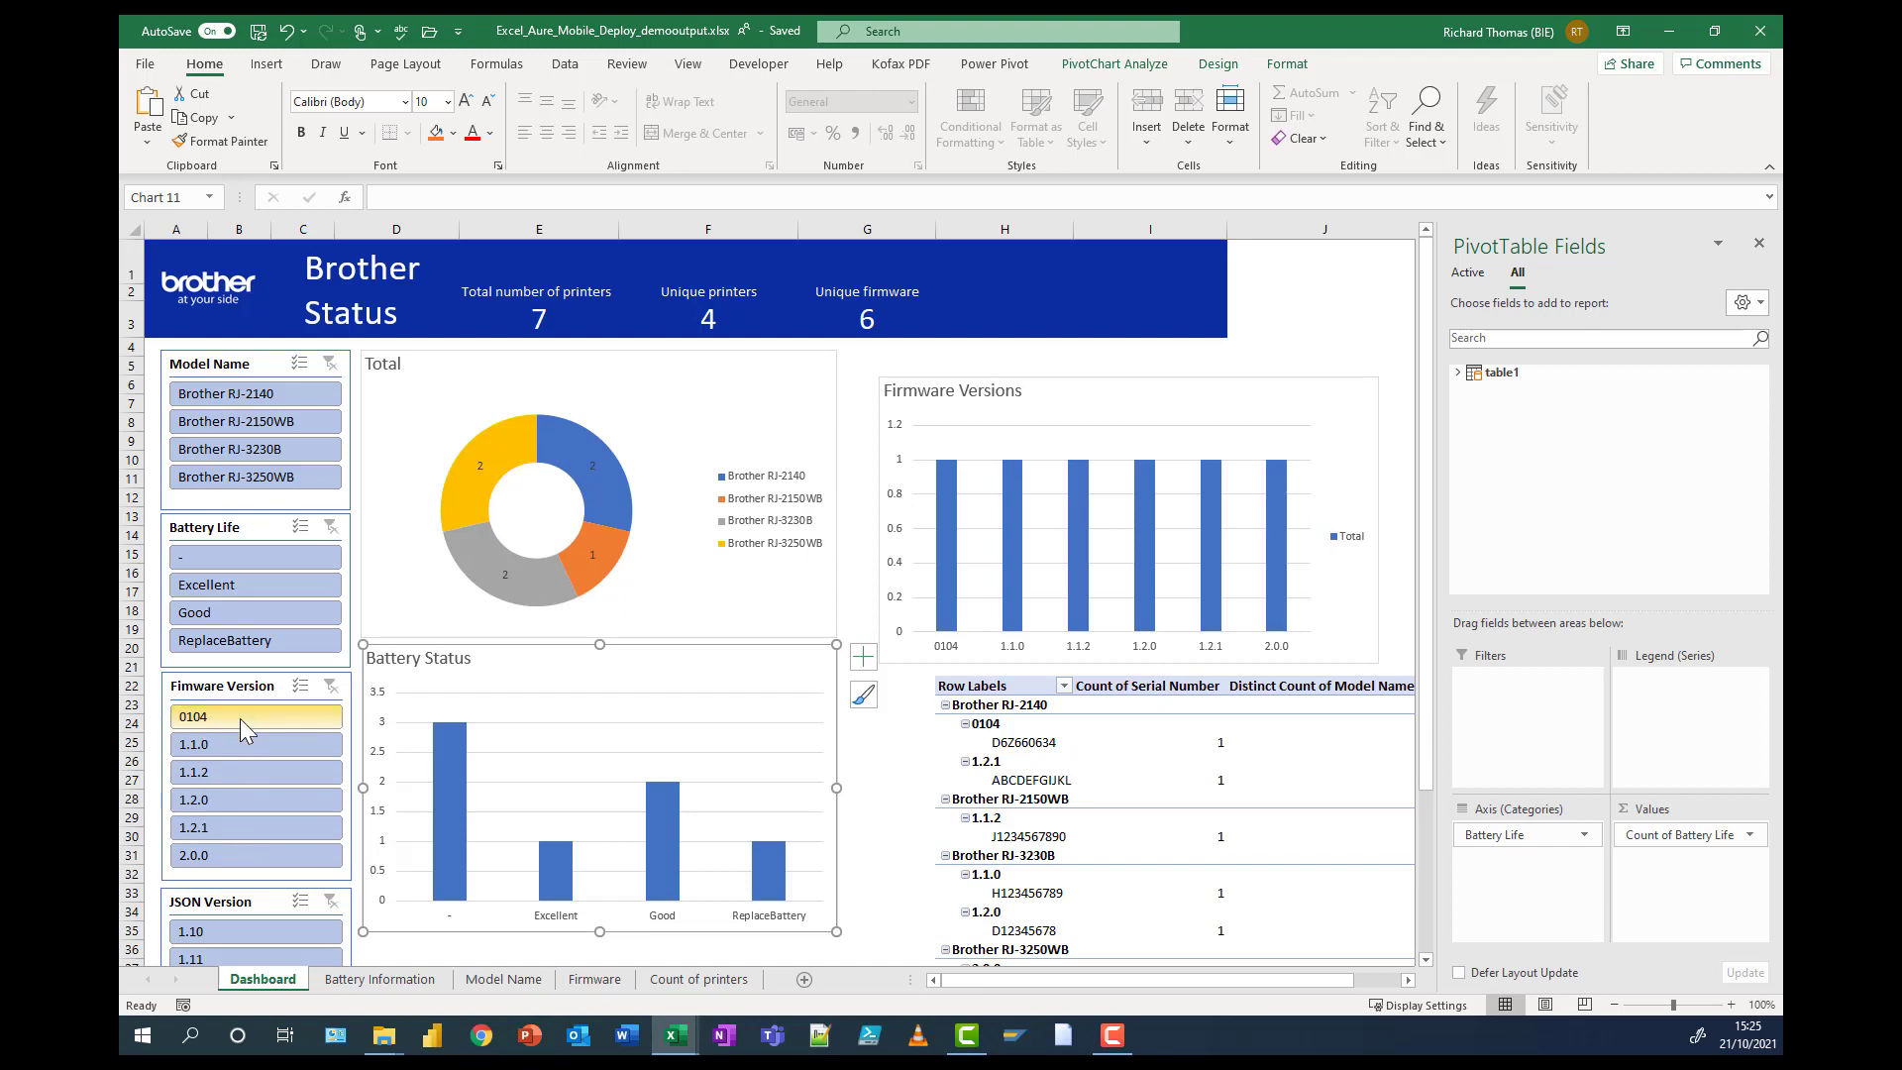
click(232, 749)
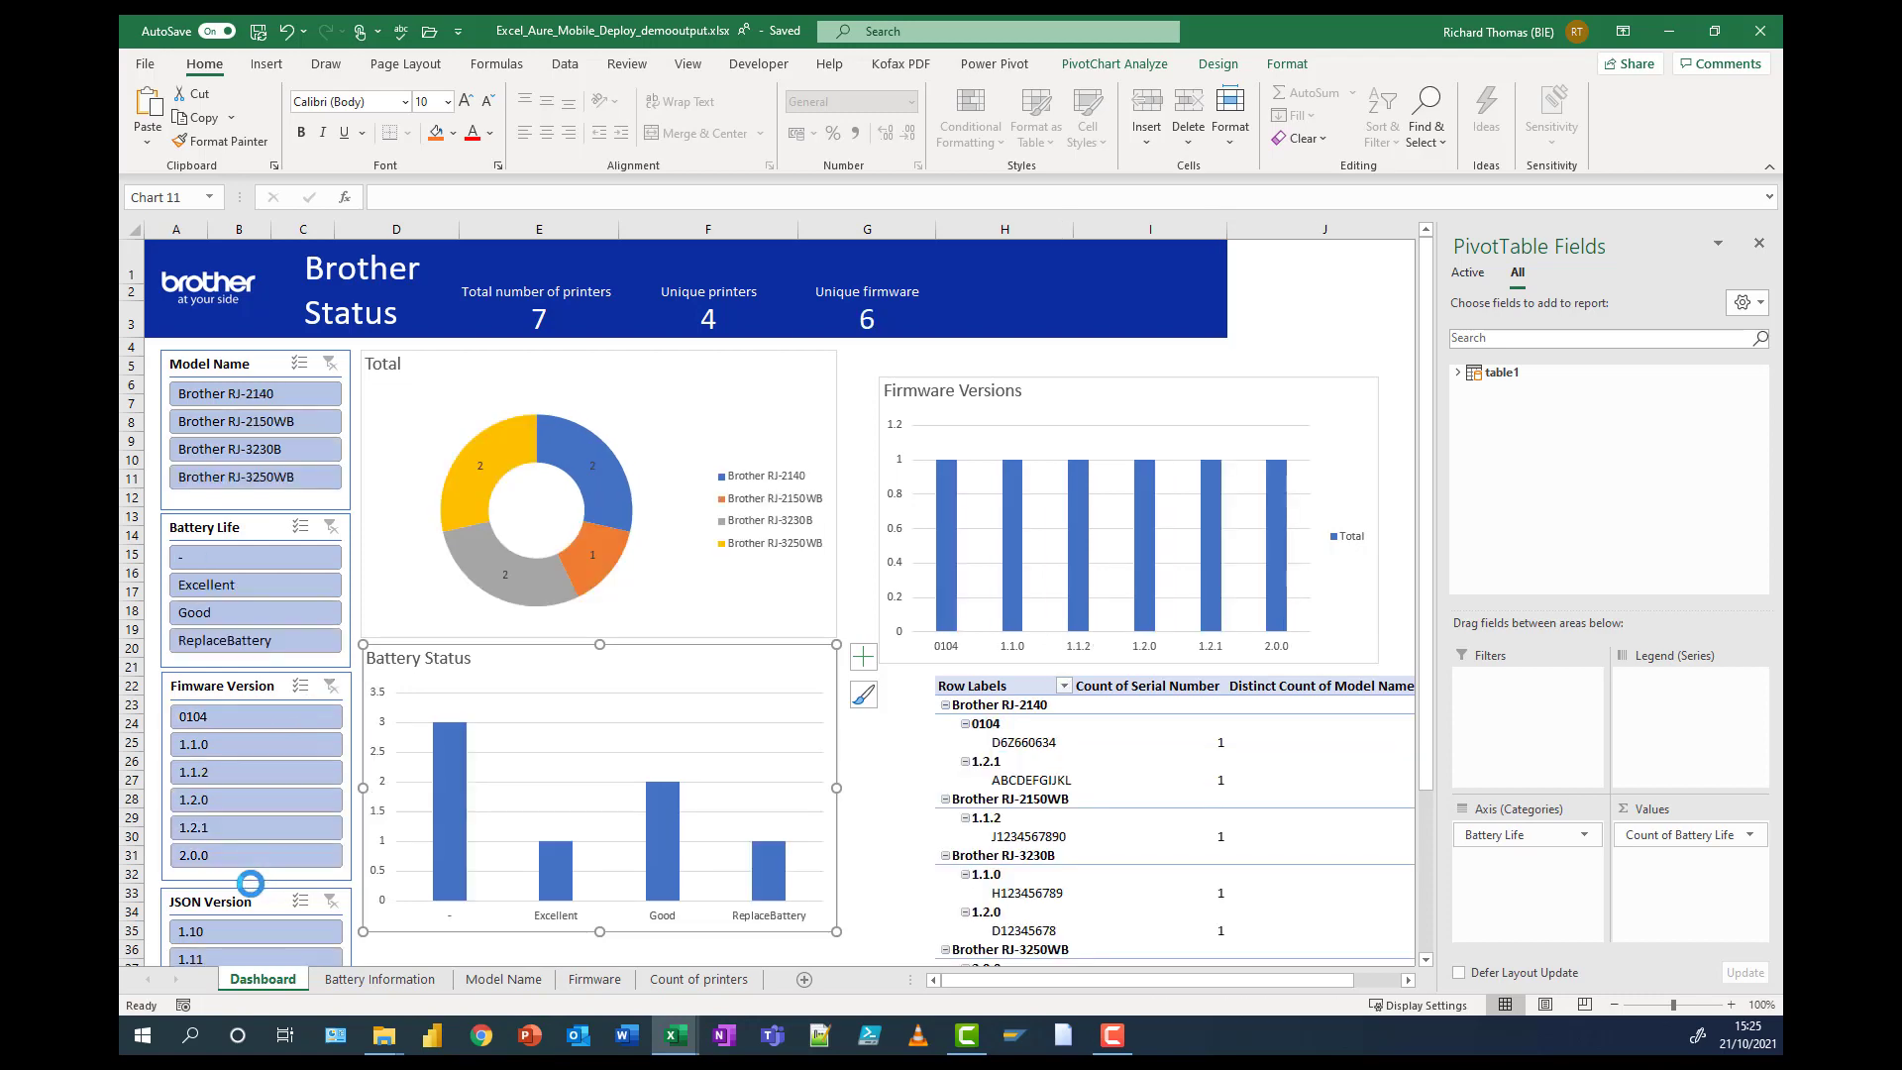
- Check the dashboard's response to 1.11 in the JSON Version slicer and clear that filter
scroll(251, 883, down, 3)
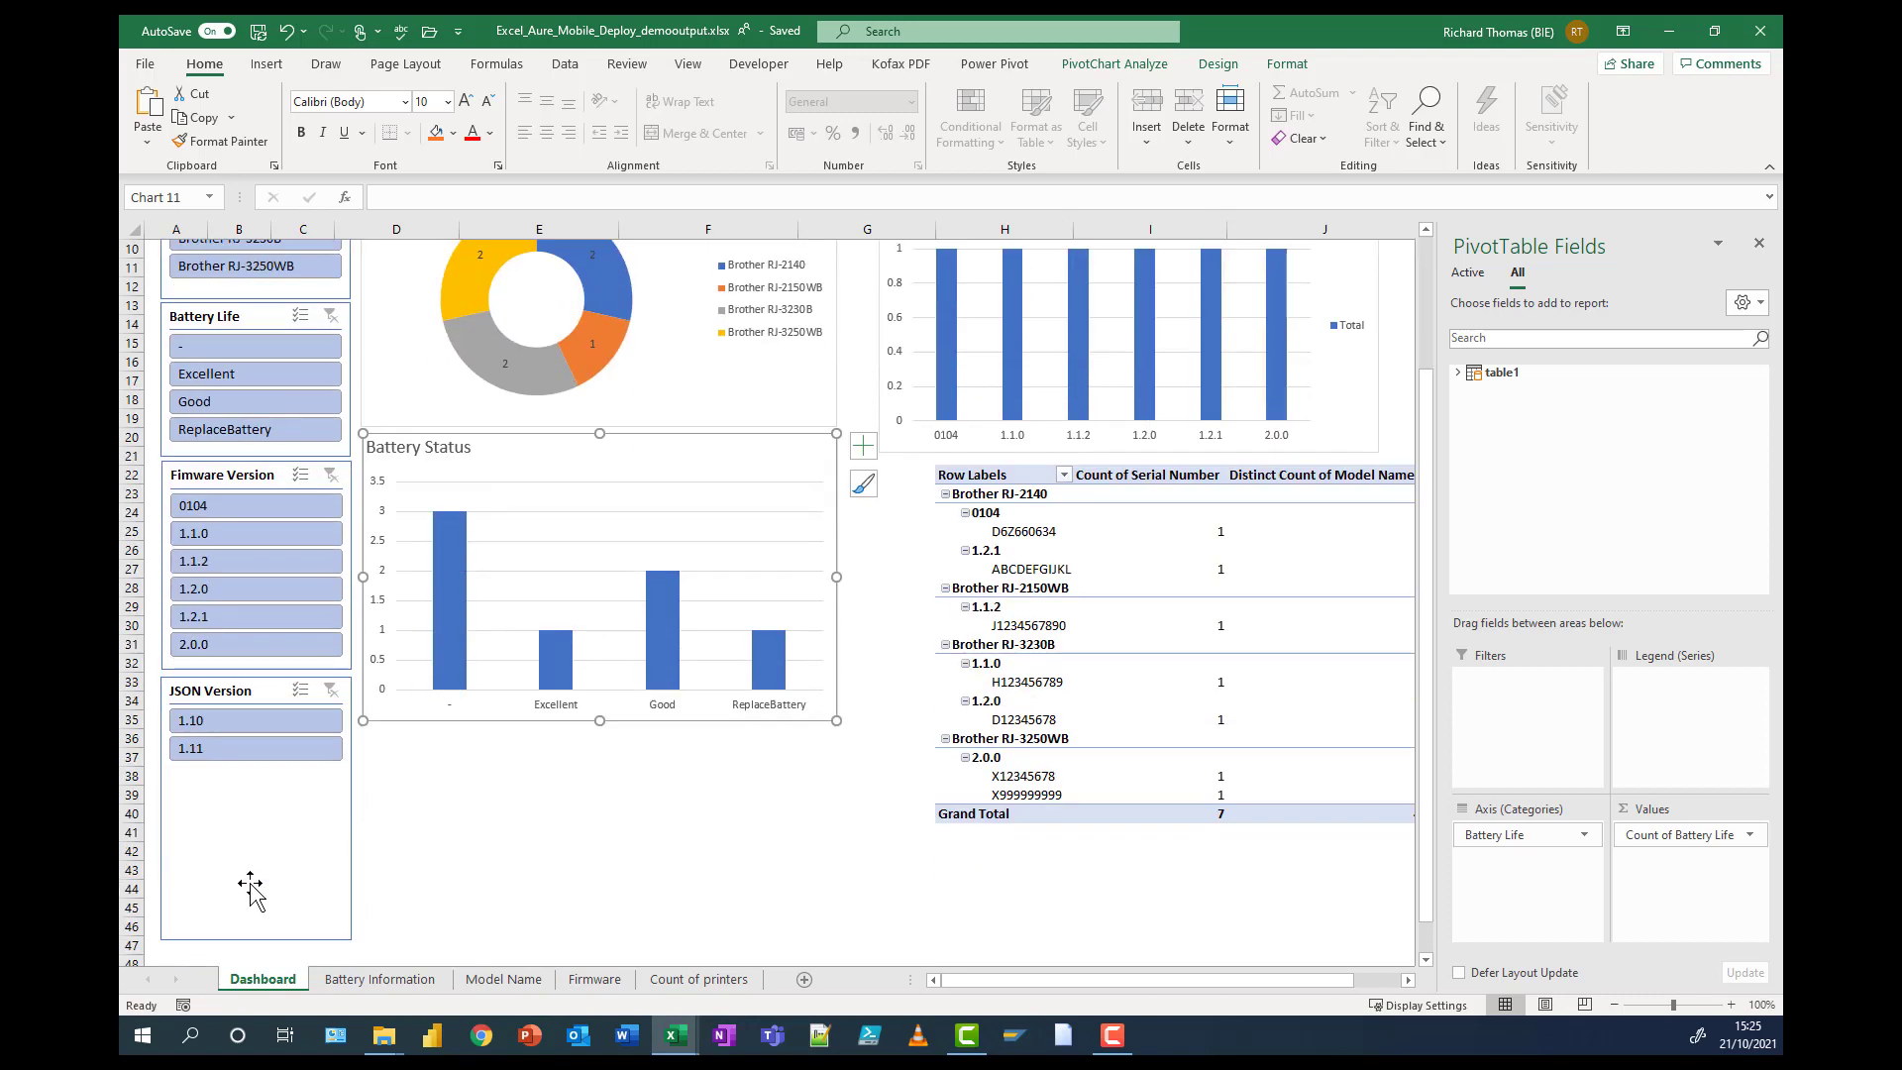
click(228, 745)
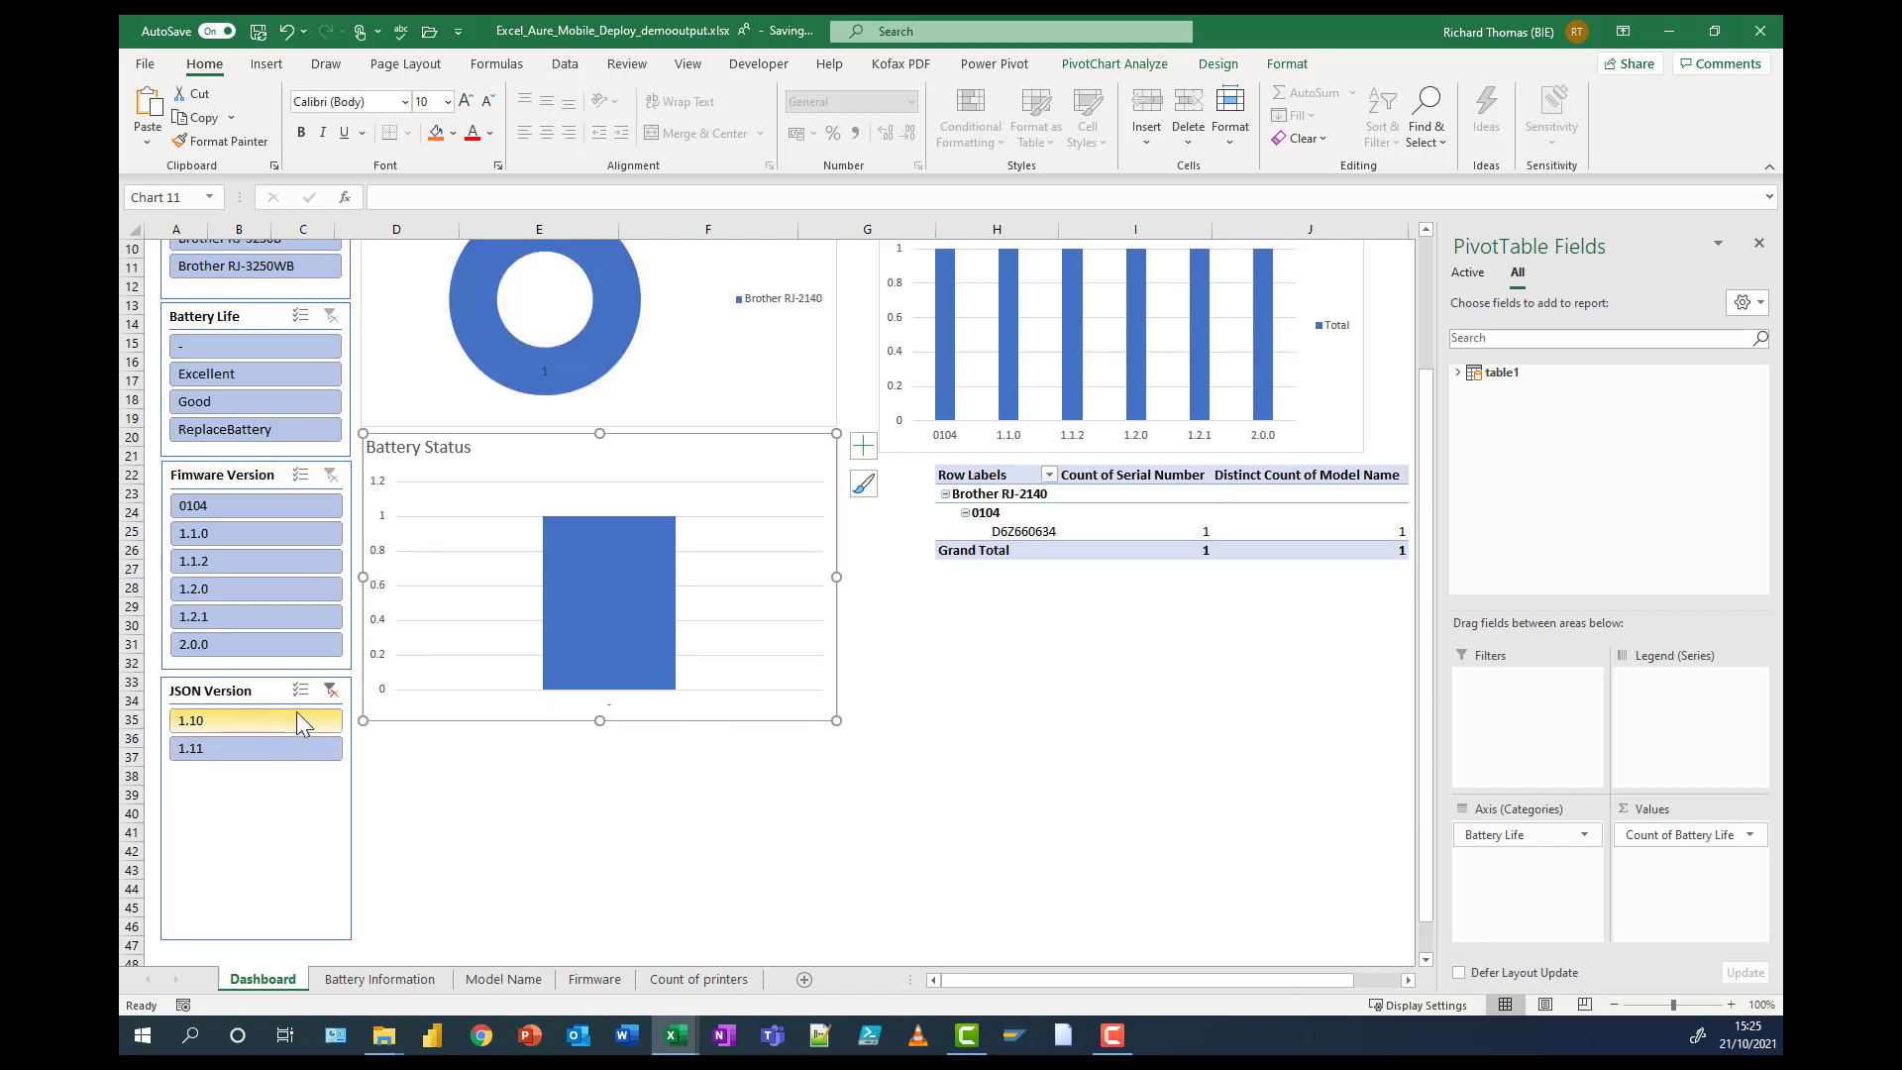
click(330, 694)
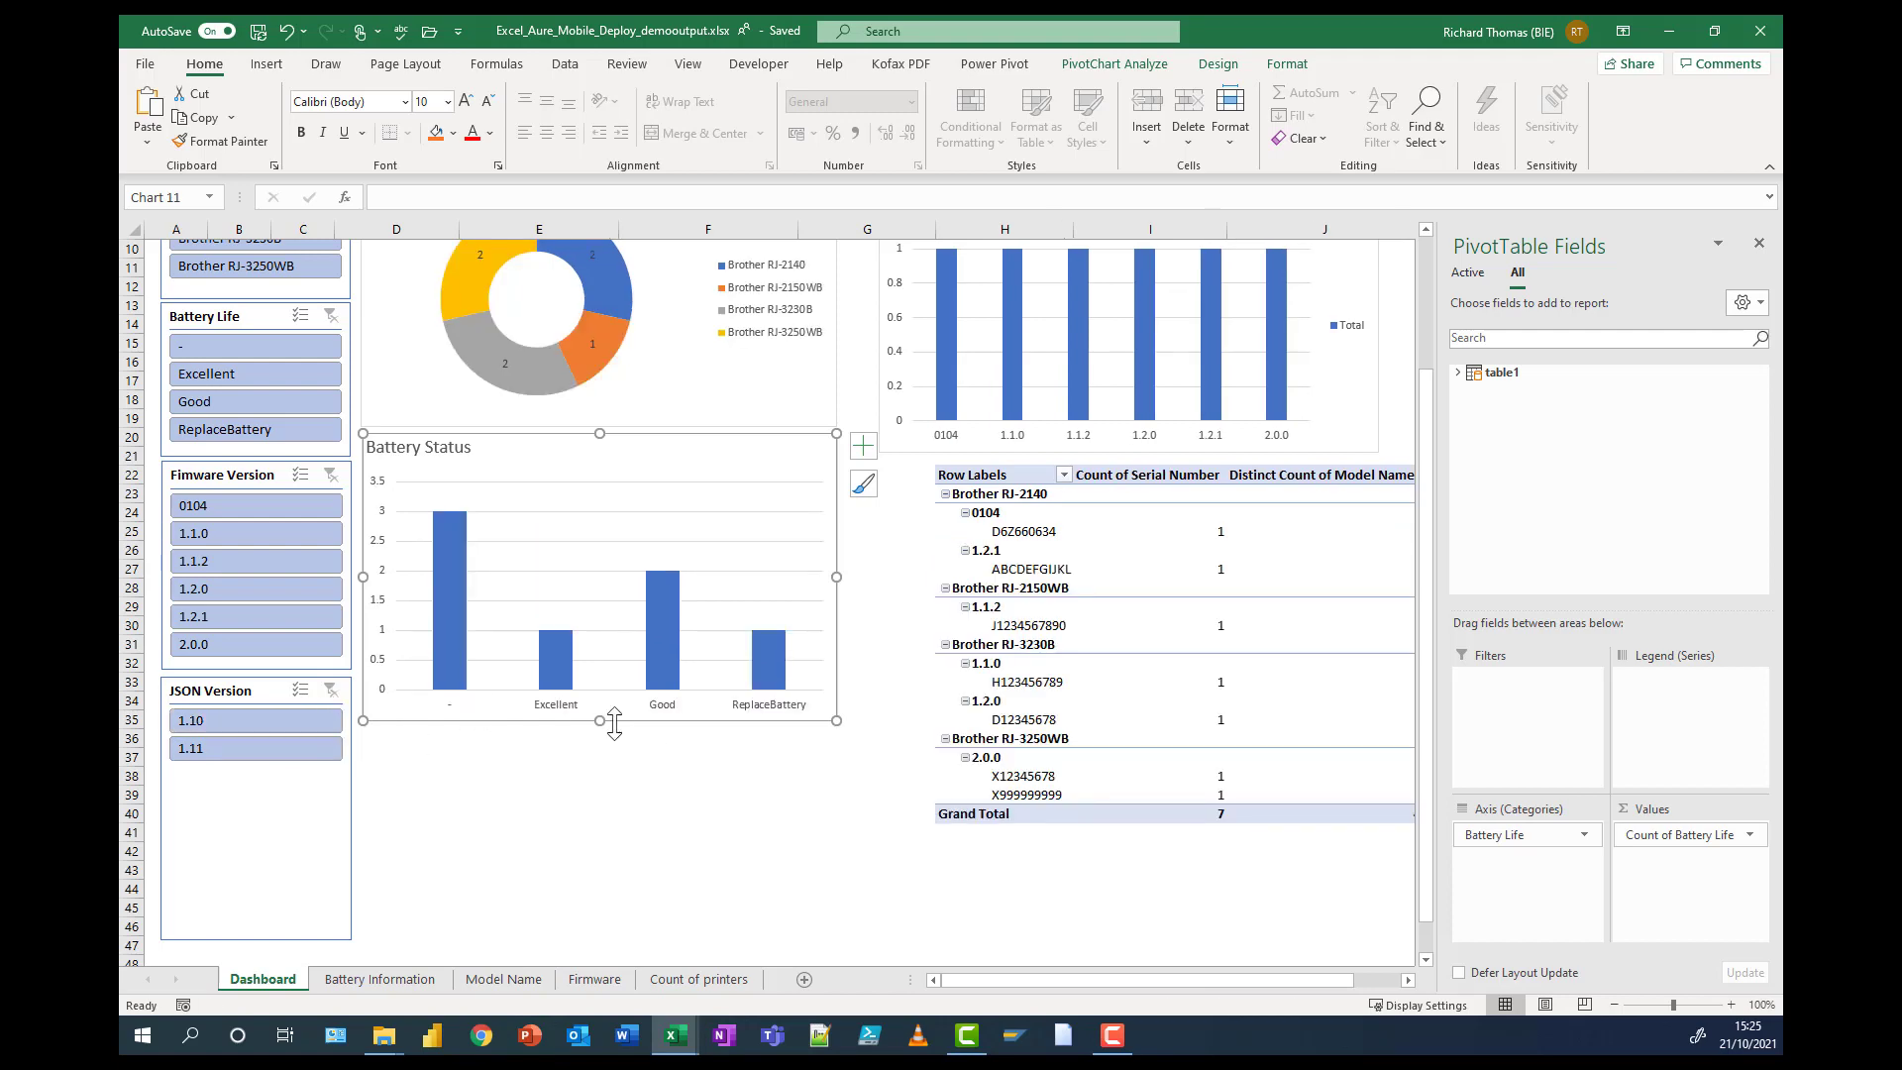
scroll(601, 740, up, 3)
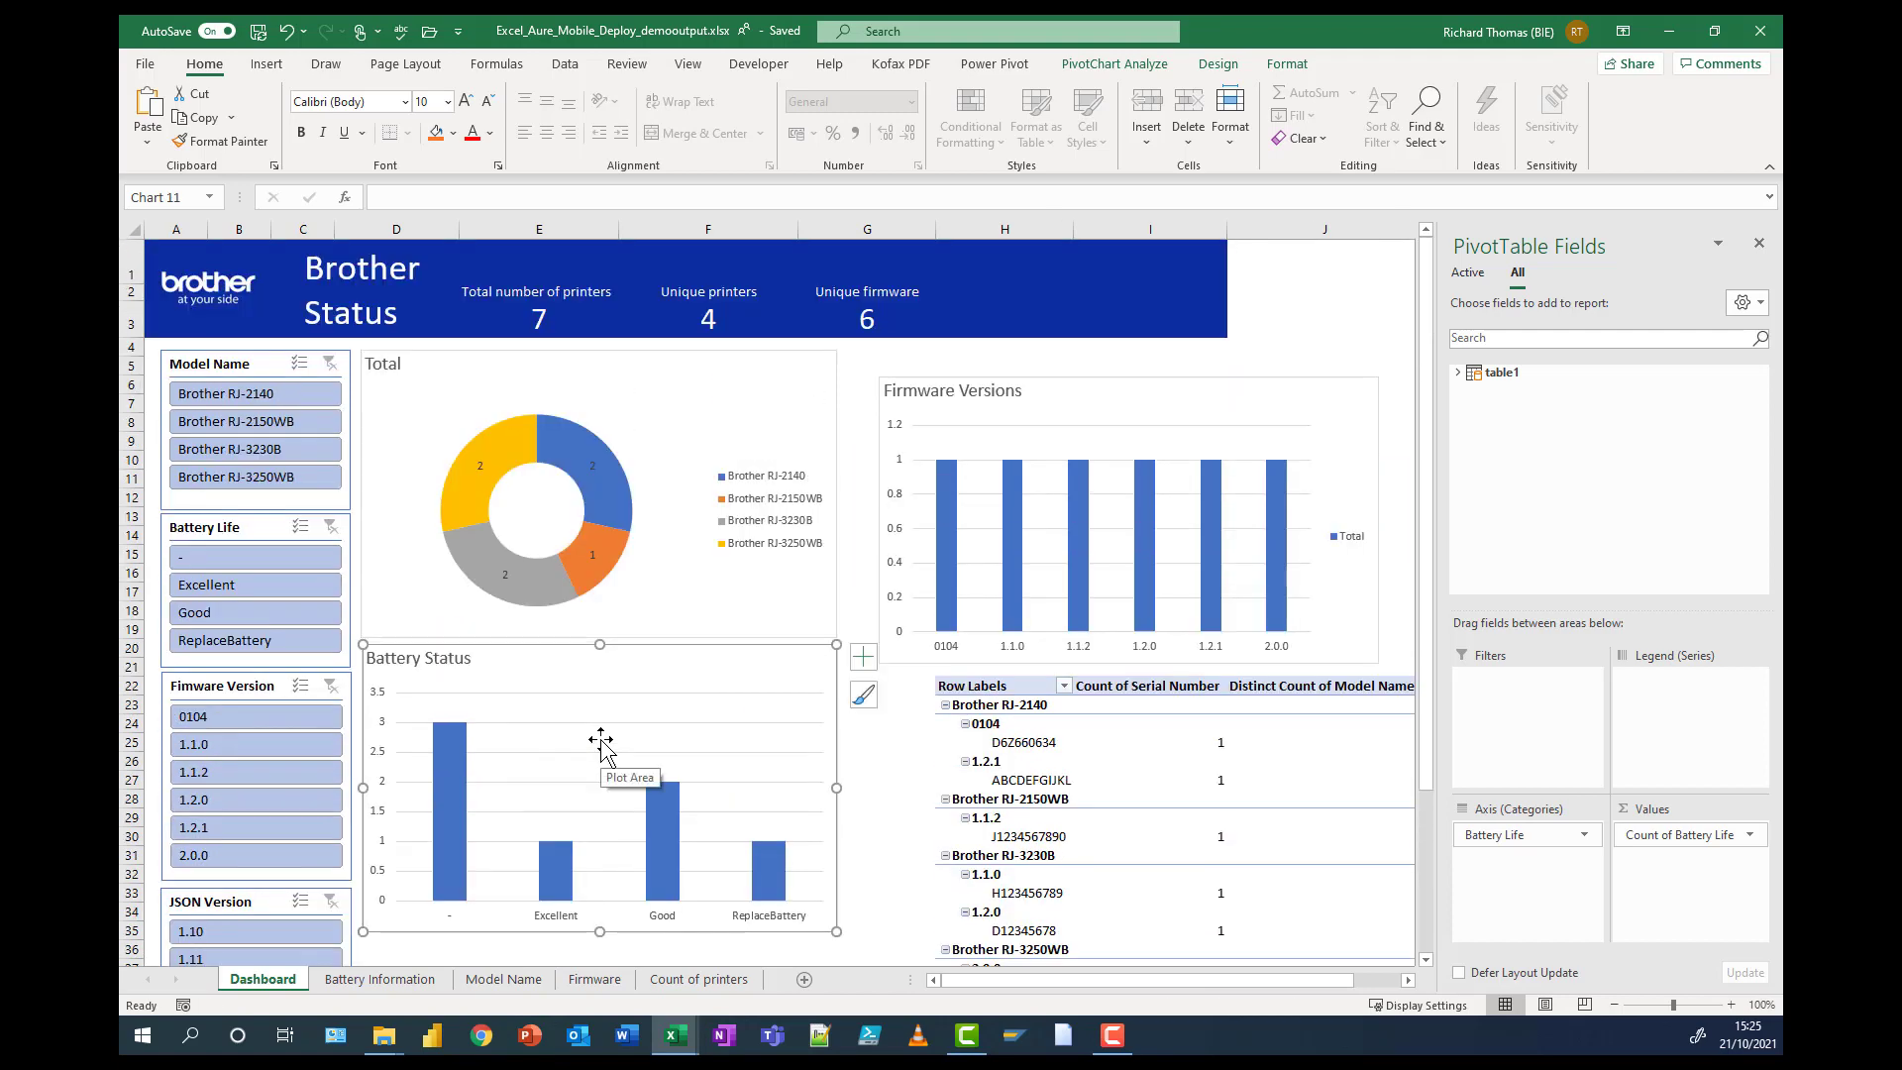